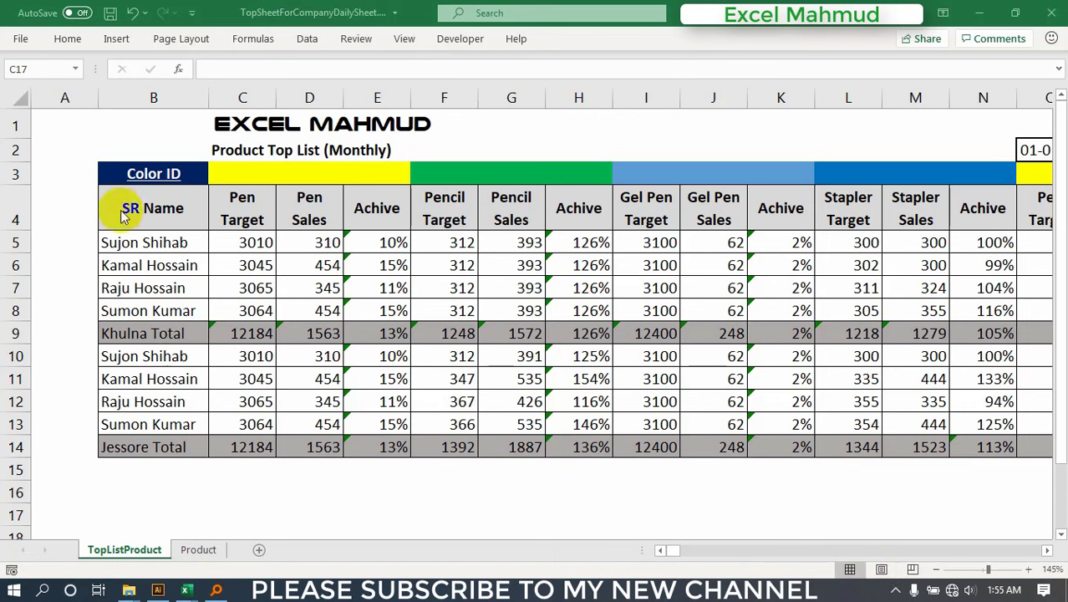
# Select the SR Name, Pen Target and Pen Sales columns of the summary table
pyautogui.moveTo(166, 201); pyautogui.dragTo(176, 445)
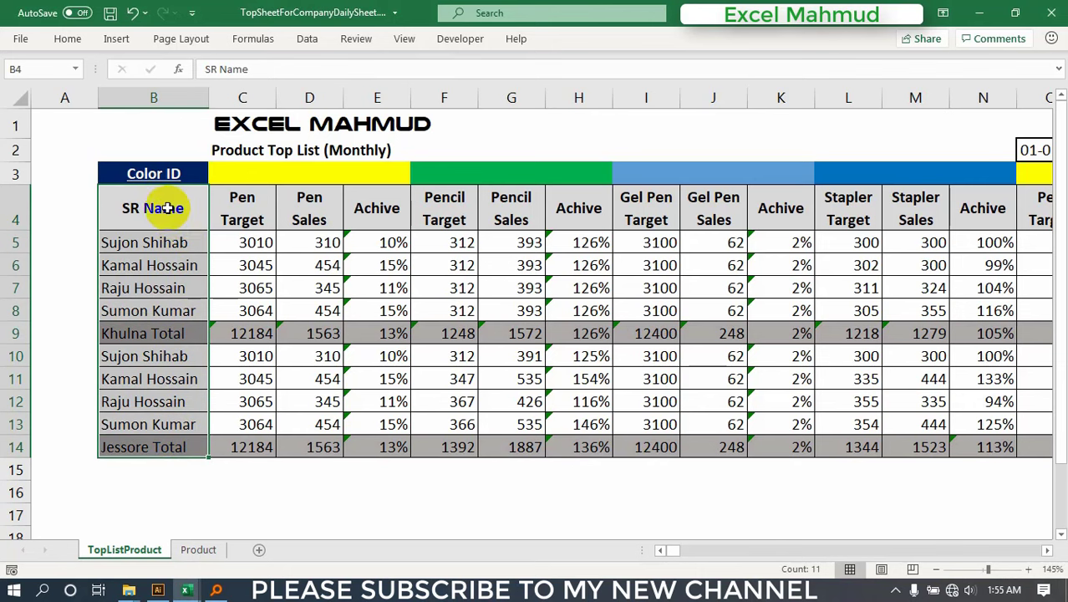
pyautogui.moveTo(168, 208); pyautogui.dragTo(177, 452)
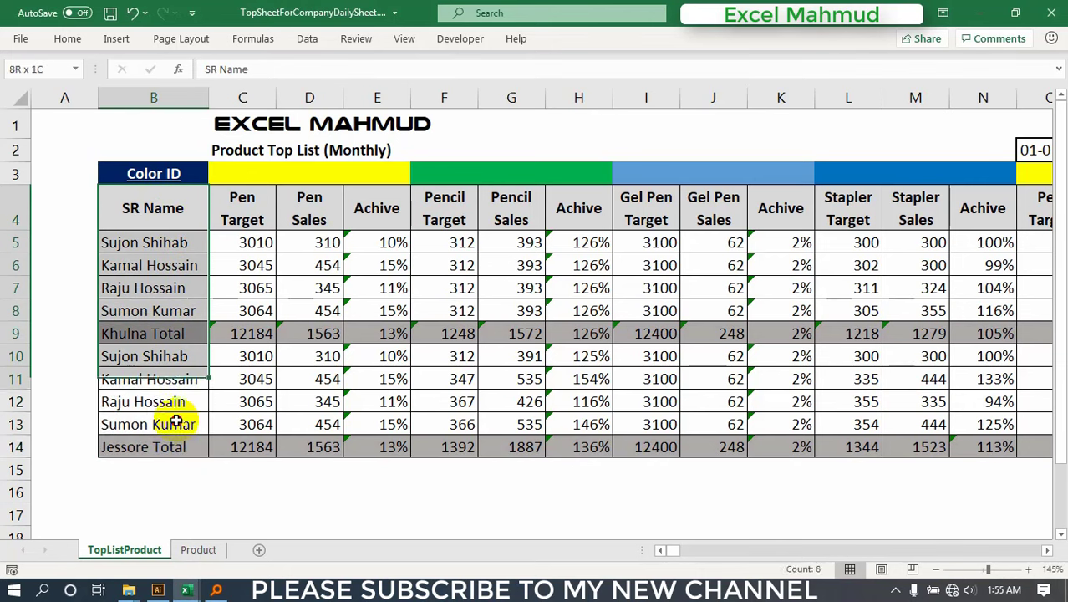
pyautogui.click(252, 208)
pyautogui.moveTo(255, 208); pyautogui.dragTo(264, 447)
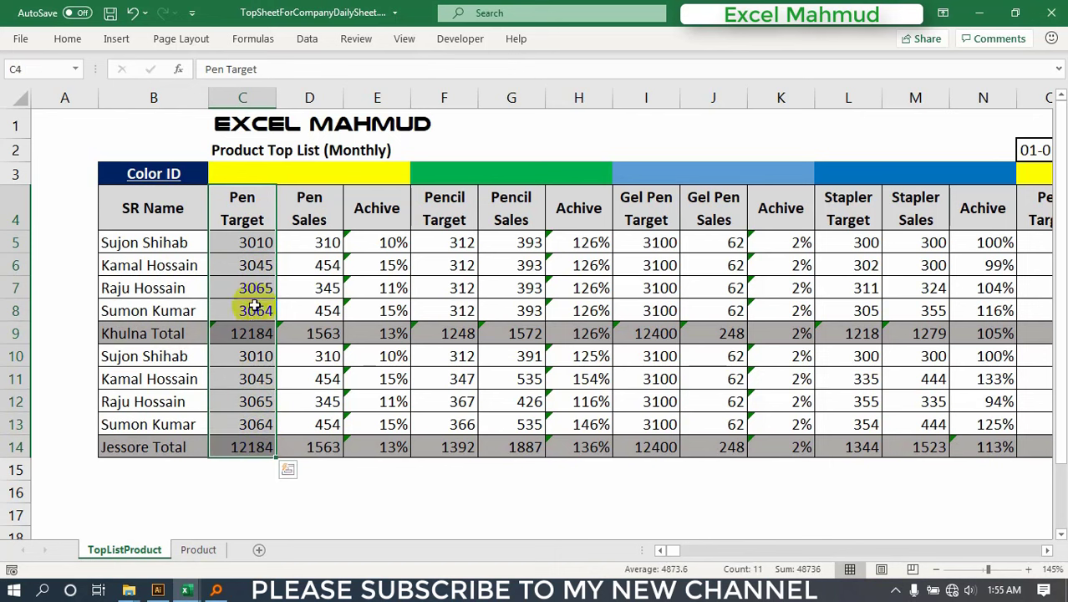
pyautogui.moveTo(241, 208); pyautogui.dragTo(251, 446)
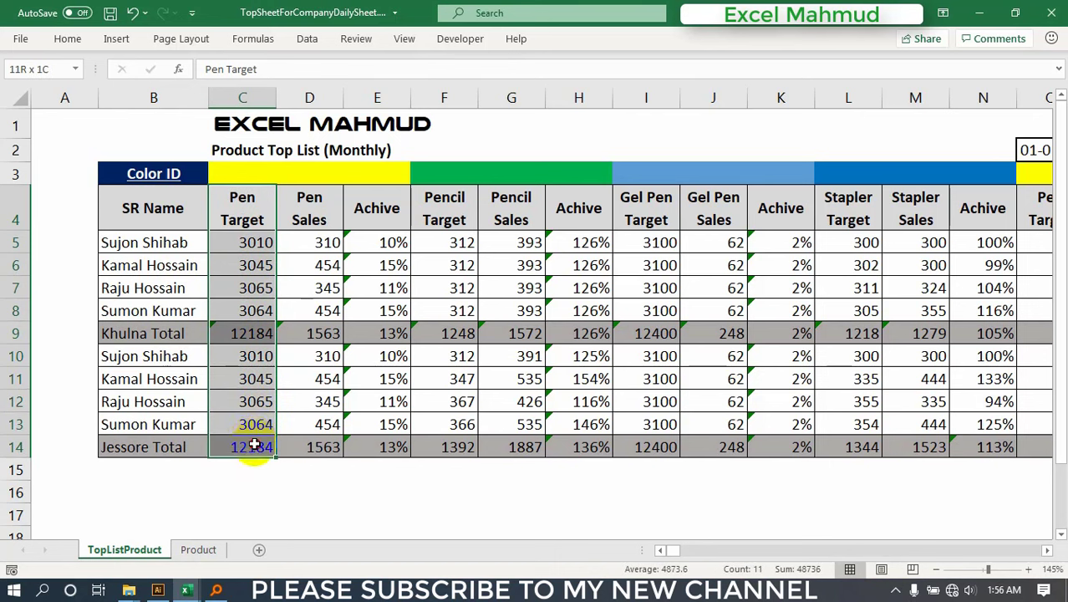
pyautogui.click(308, 220)
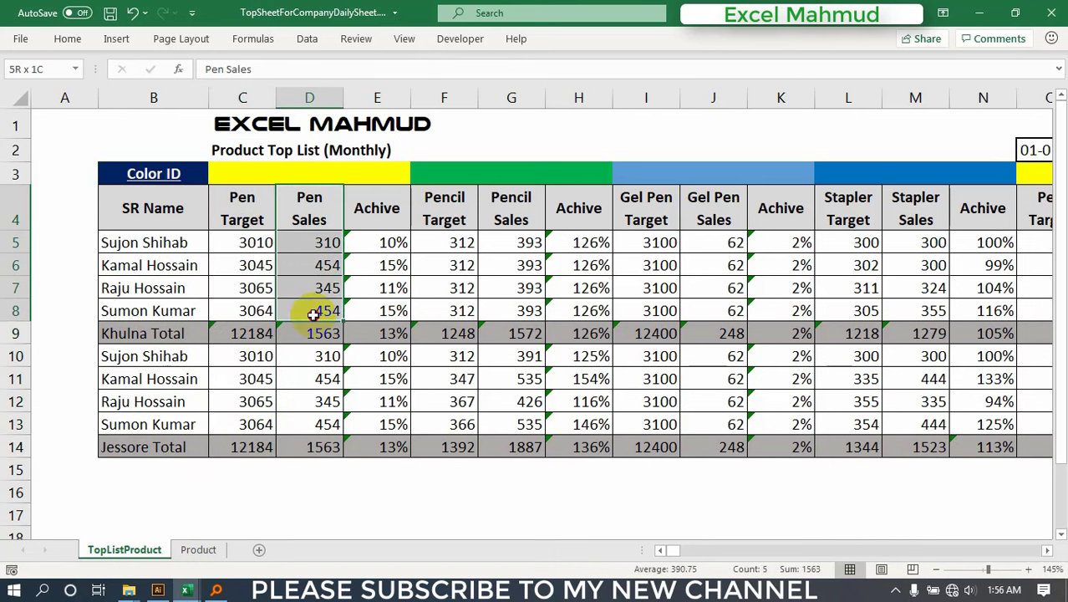
pyautogui.moveTo(244, 214); pyautogui.dragTo(267, 443)
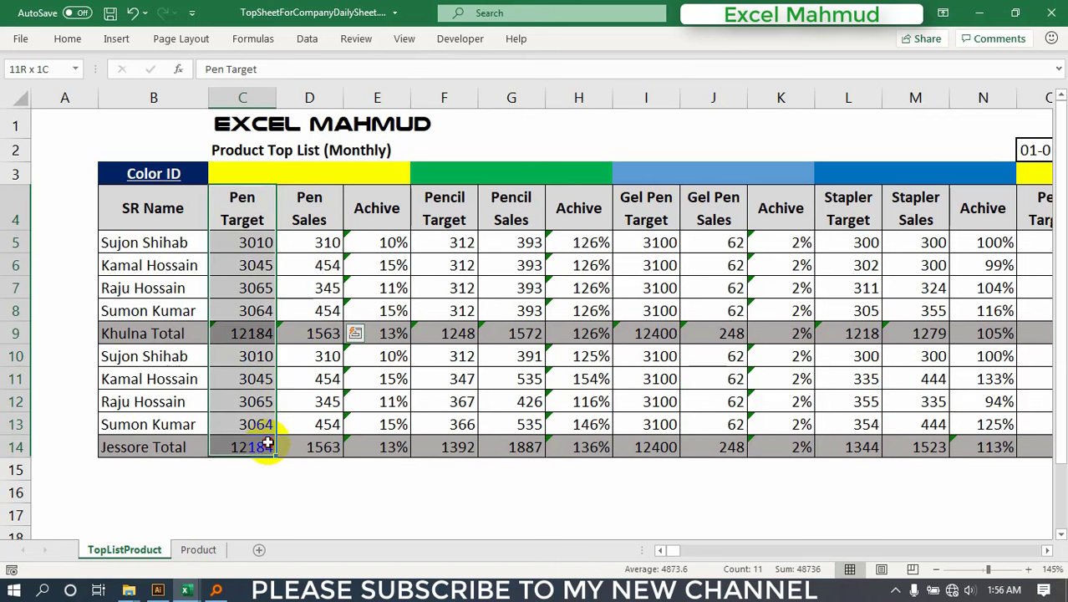
# Check the Khulna and Jessore Total formulas, the Pen SUMIF formula and the E5 Achive formula
pyautogui.click(263, 446)
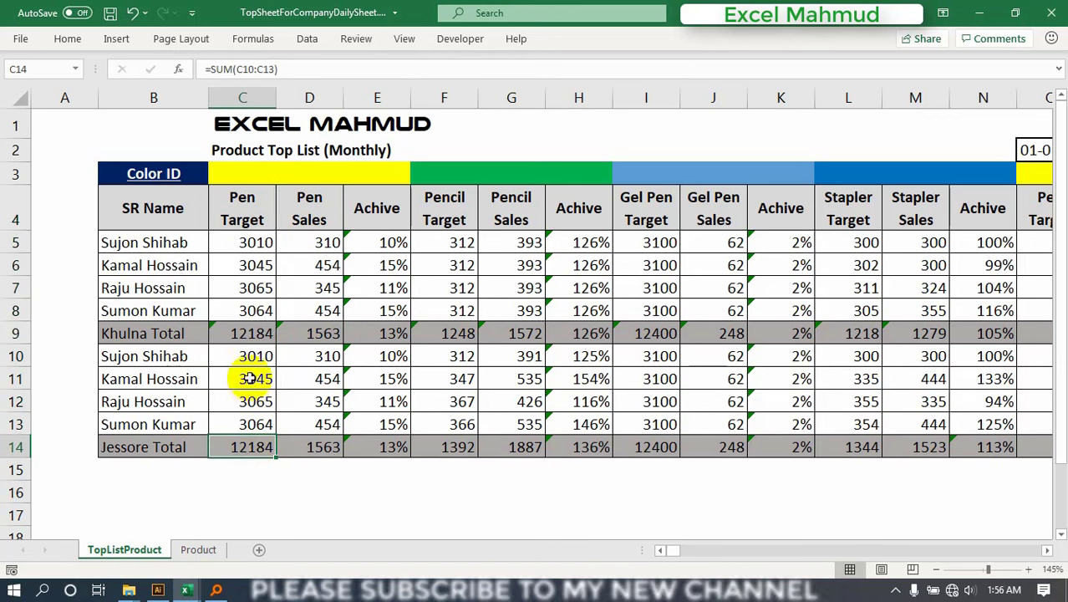
pyautogui.click(255, 330)
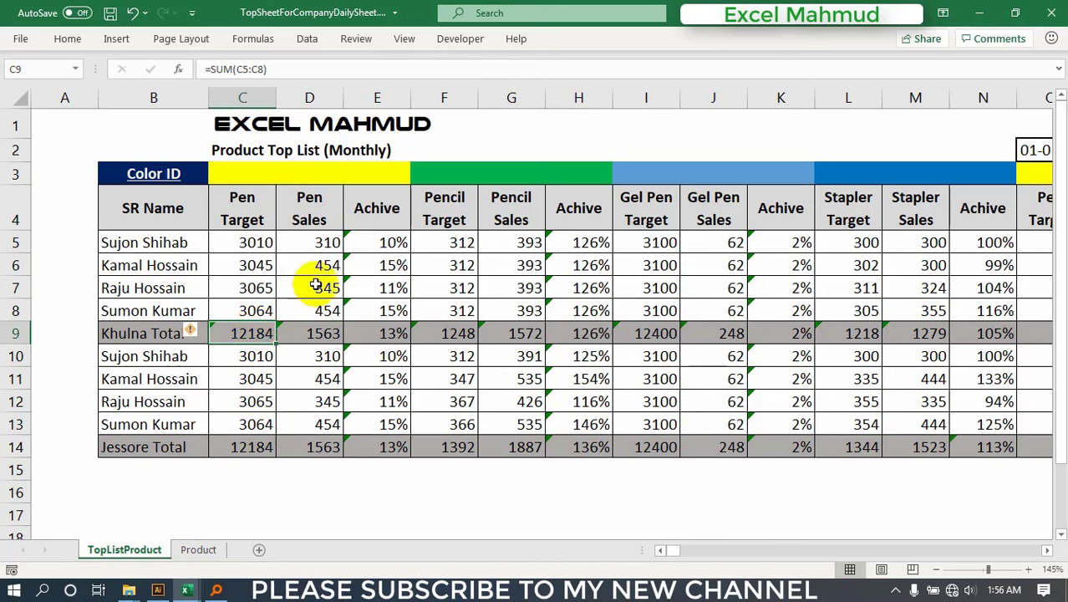
pyautogui.moveTo(320, 211)
pyautogui.mouseDown()
pyautogui.moveTo(323, 458)
pyautogui.moveTo(339, 449)
pyautogui.mouseUp()
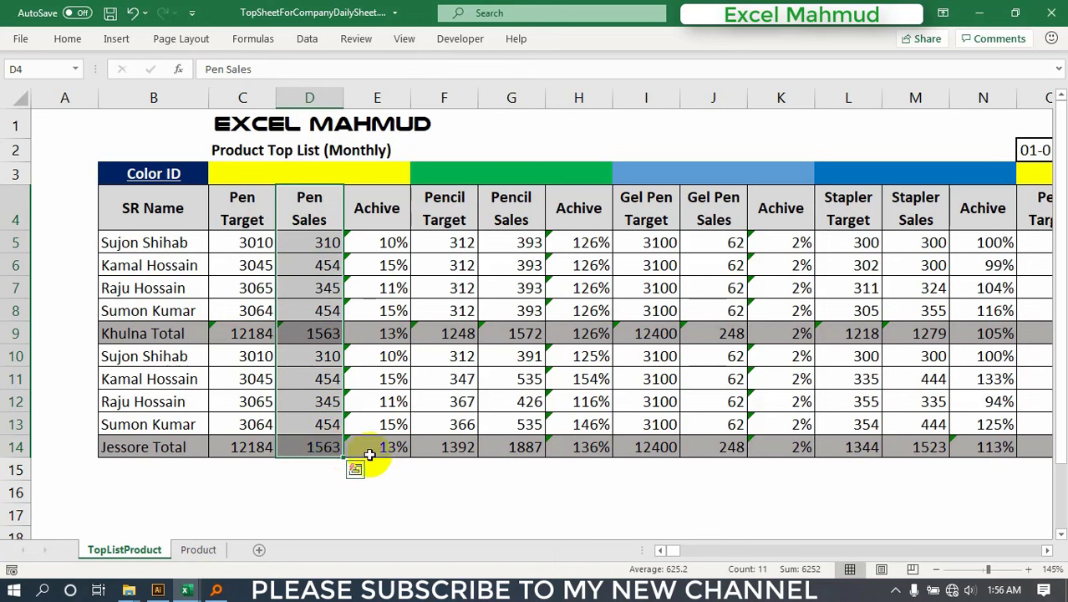
pyautogui.moveTo(239, 249); pyautogui.dragTo(294, 253)
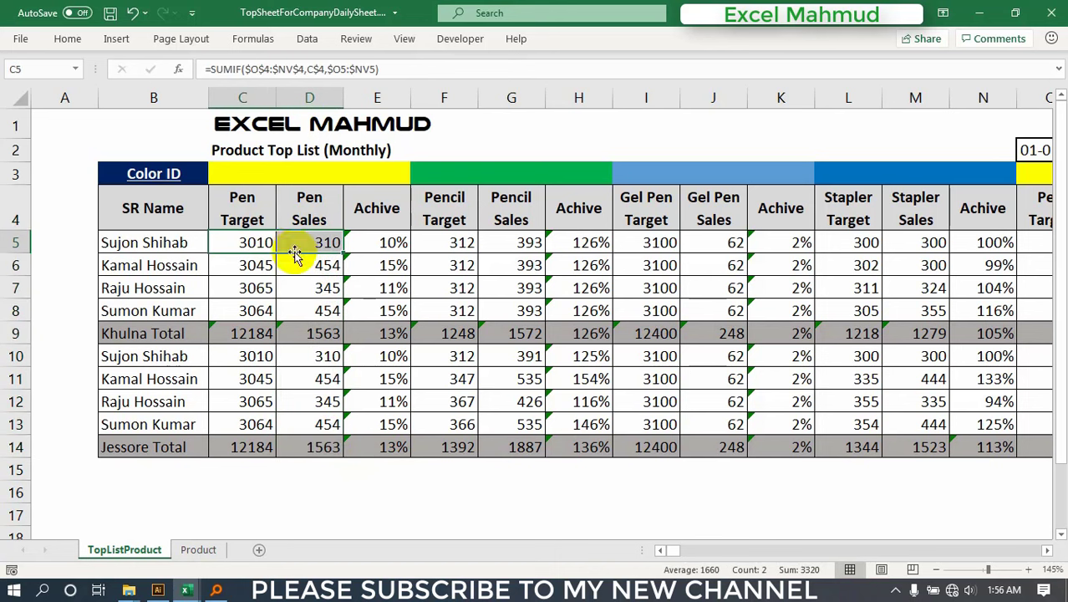
pyautogui.click(391, 242)
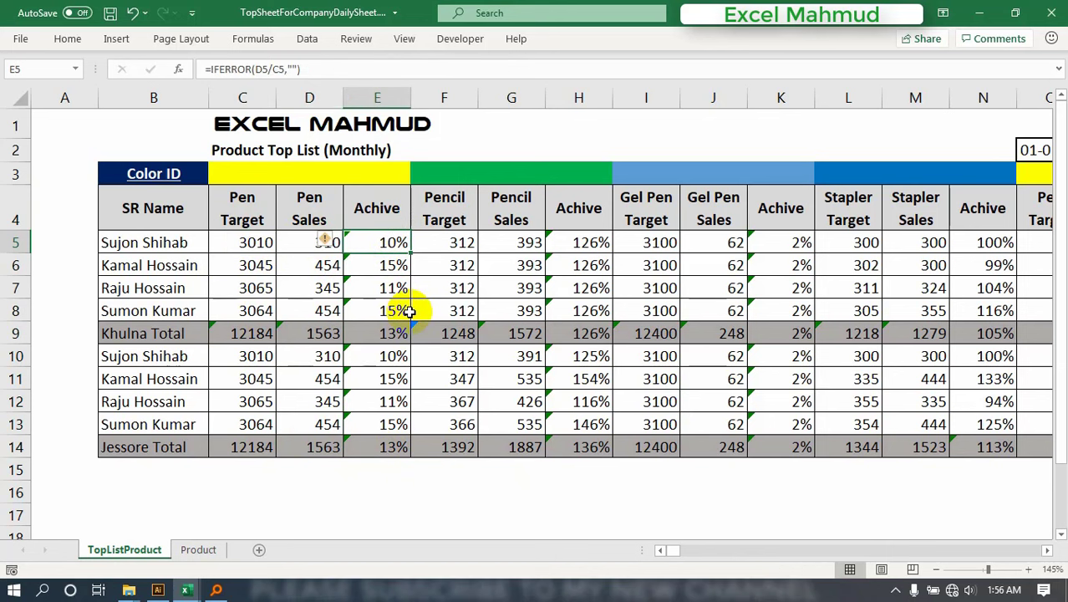
pyautogui.moveTo(376, 210); pyautogui.dragTo(226, 212)
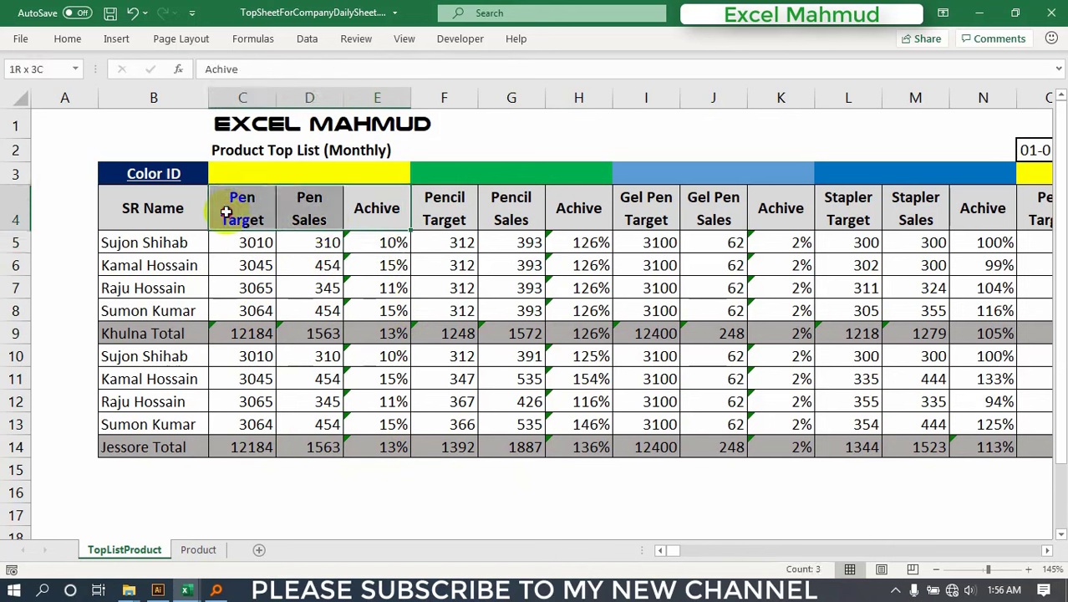
# Select the Pencil, Gel Pen and Stapler blocks in turn
pyautogui.click(444, 205)
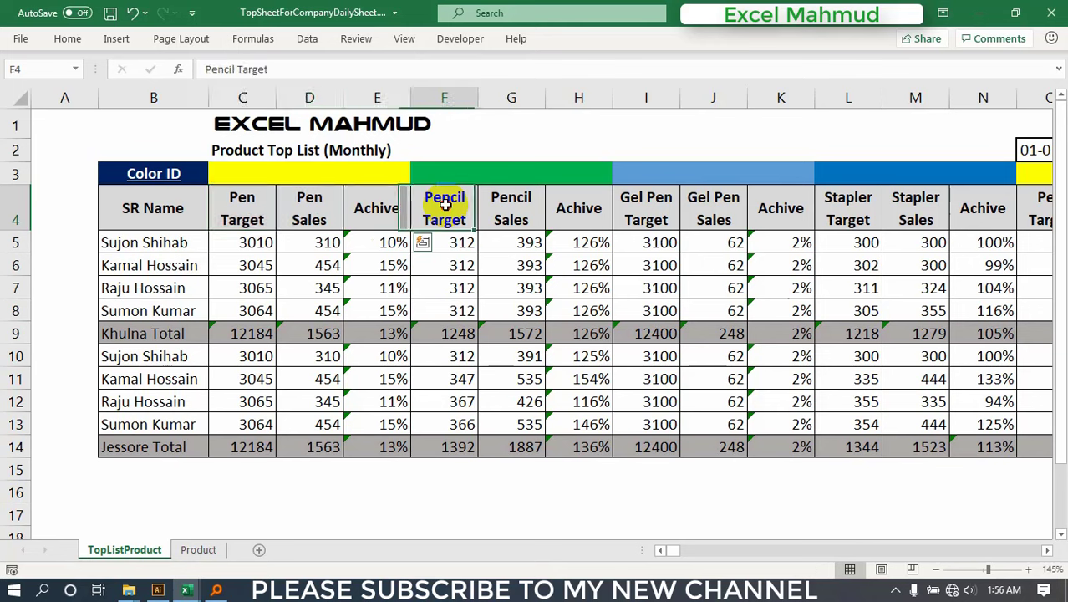
pyautogui.moveTo(470, 205); pyautogui.dragTo(583, 343)
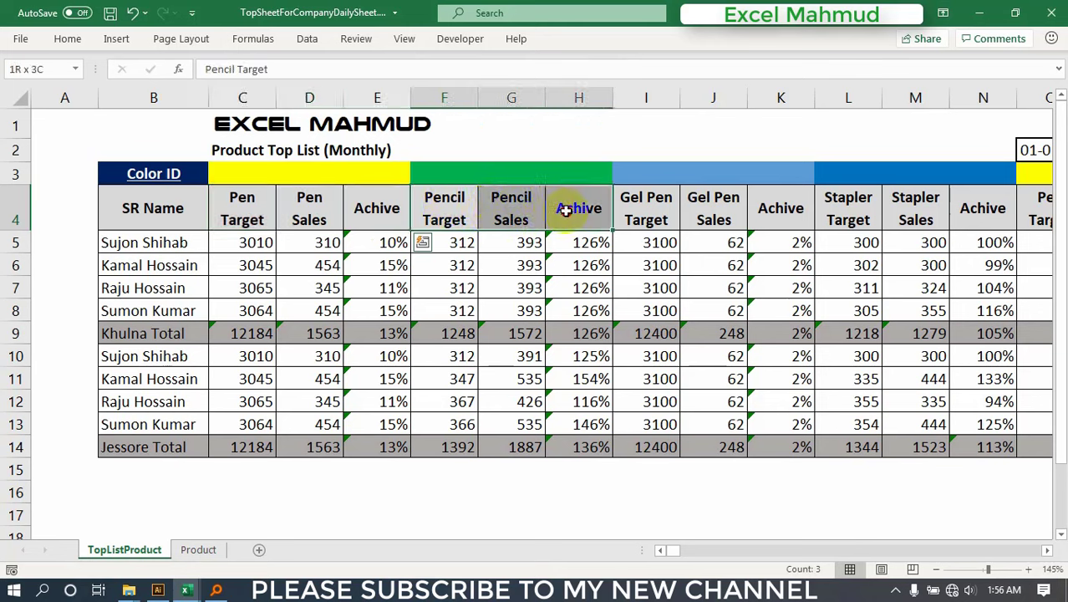
pyautogui.moveTo(584, 343); pyautogui.dragTo(583, 451)
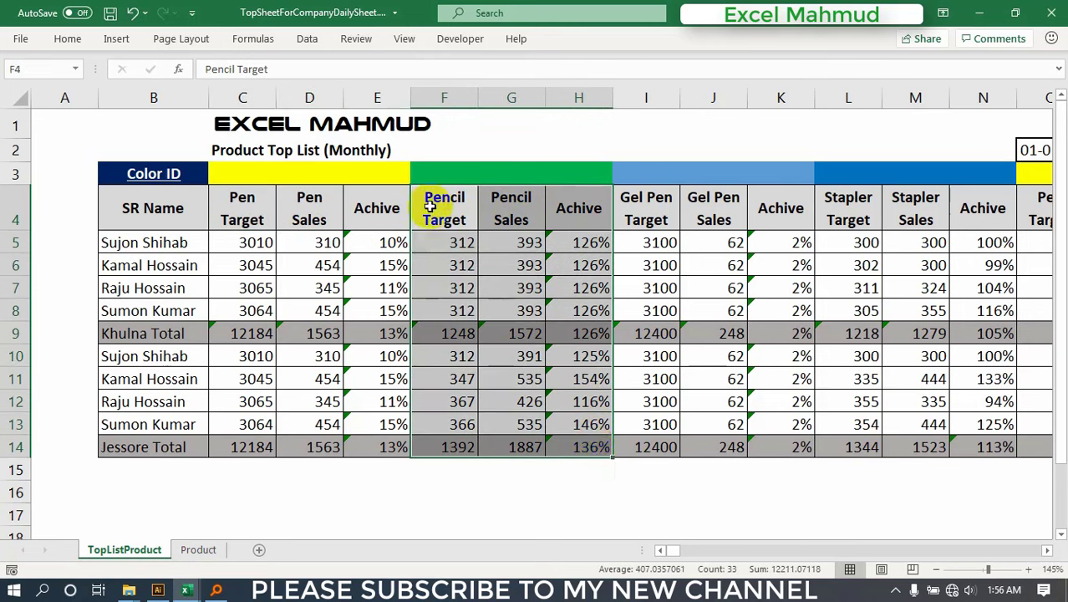
pyautogui.moveTo(448, 215)
pyautogui.mouseDown()
pyautogui.moveTo(584, 318)
pyautogui.moveTo(607, 405)
pyautogui.moveTo(604, 441)
pyautogui.mouseUp()
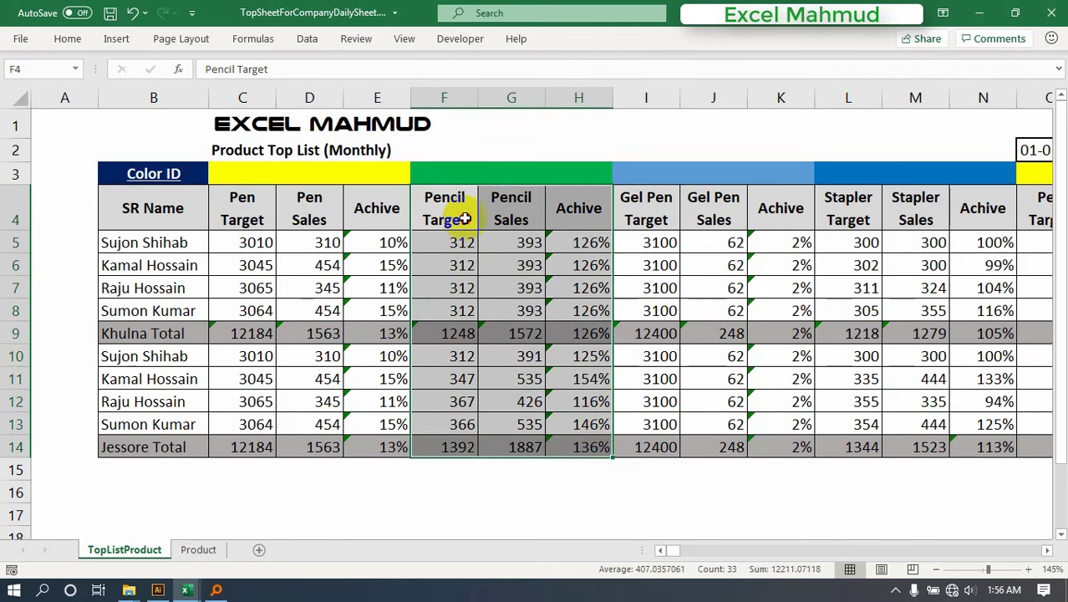
pyautogui.moveTo(456, 214); pyautogui.dragTo(603, 444)
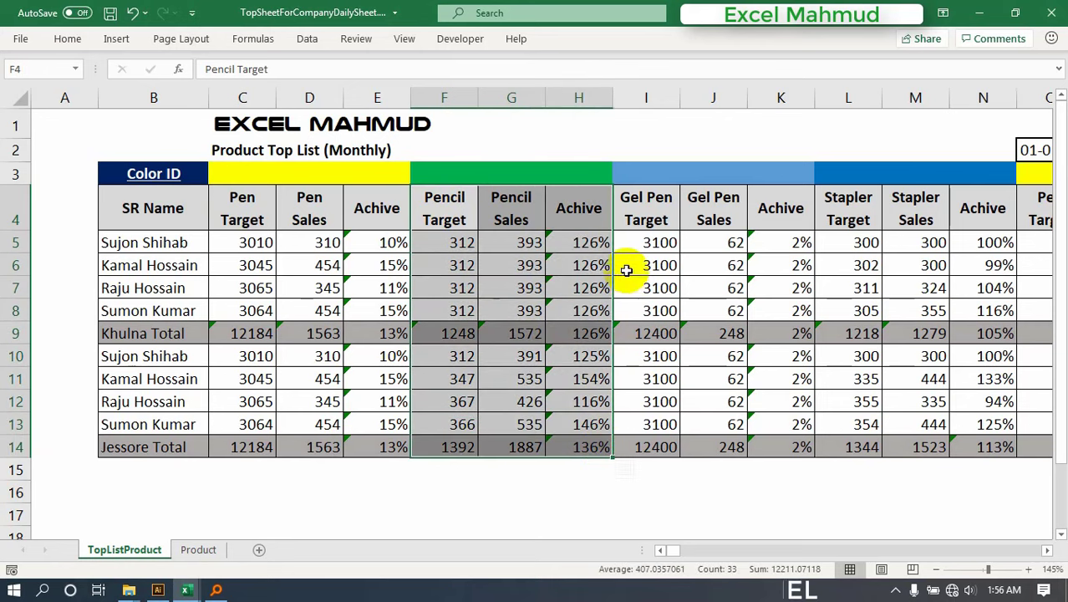
pyautogui.moveTo(650, 215); pyautogui.dragTo(716, 444)
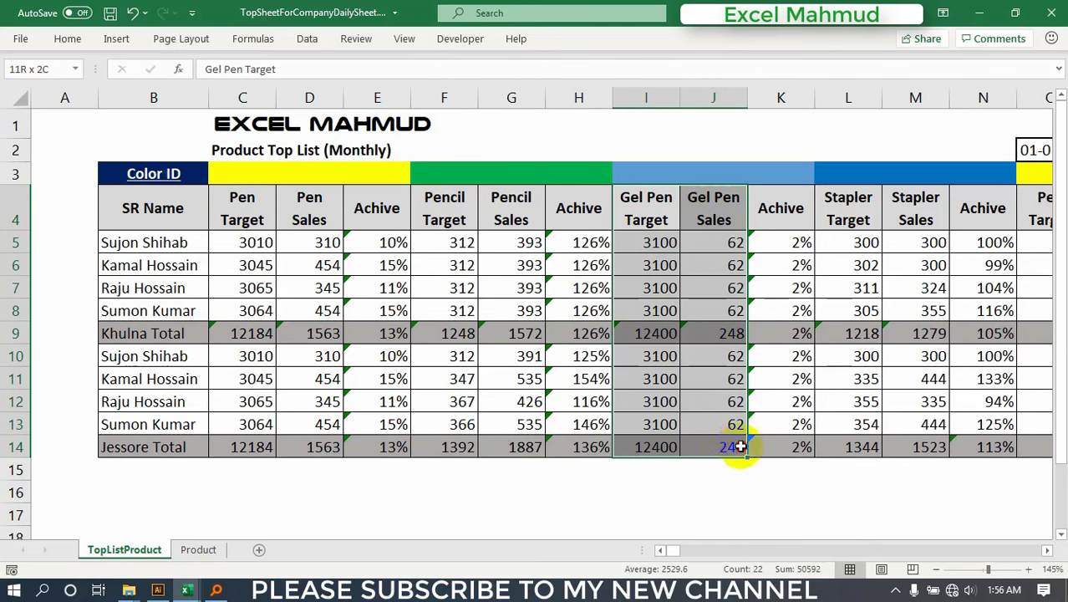
pyautogui.moveTo(741, 447); pyautogui.dragTo(789, 451)
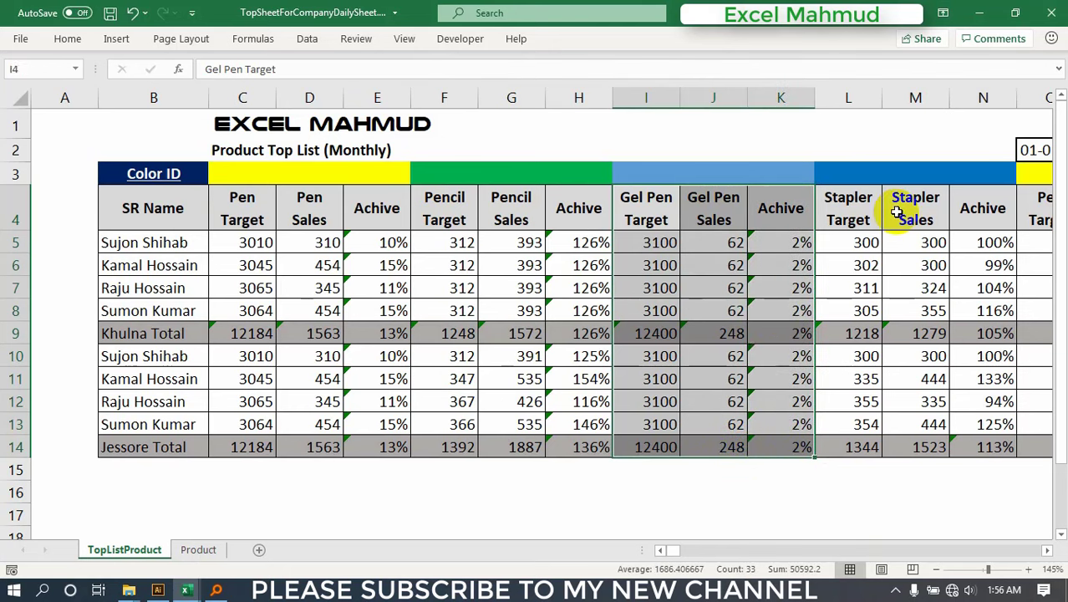
pyautogui.moveTo(851, 210); pyautogui.dragTo(977, 432)
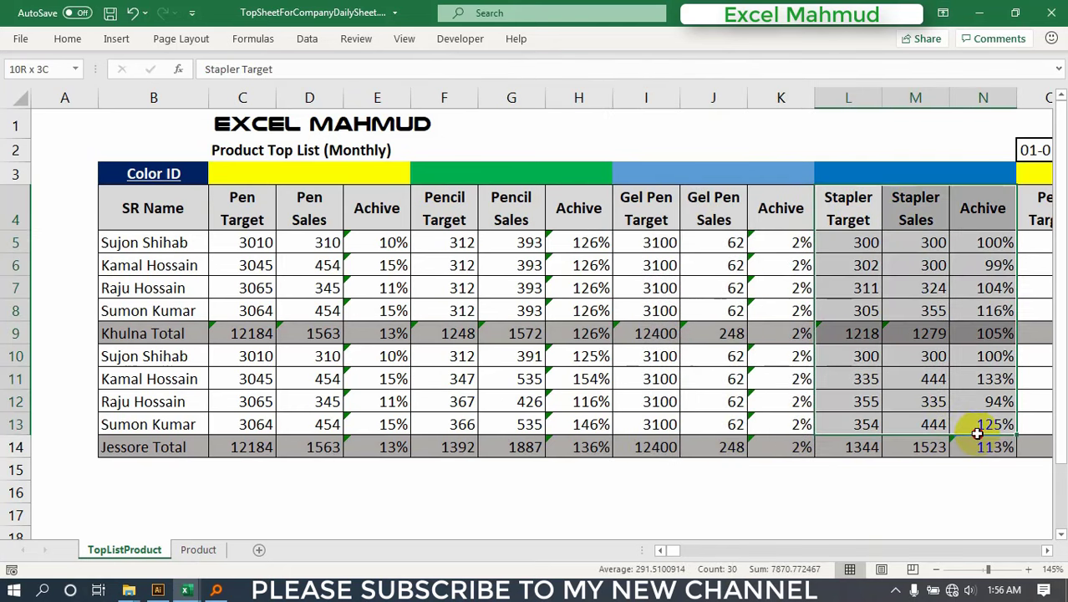
# Select each coloured product bar with its columns: yellow Pen, green Pencil, Gel Pen, blue Stapler
pyautogui.click(511, 173)
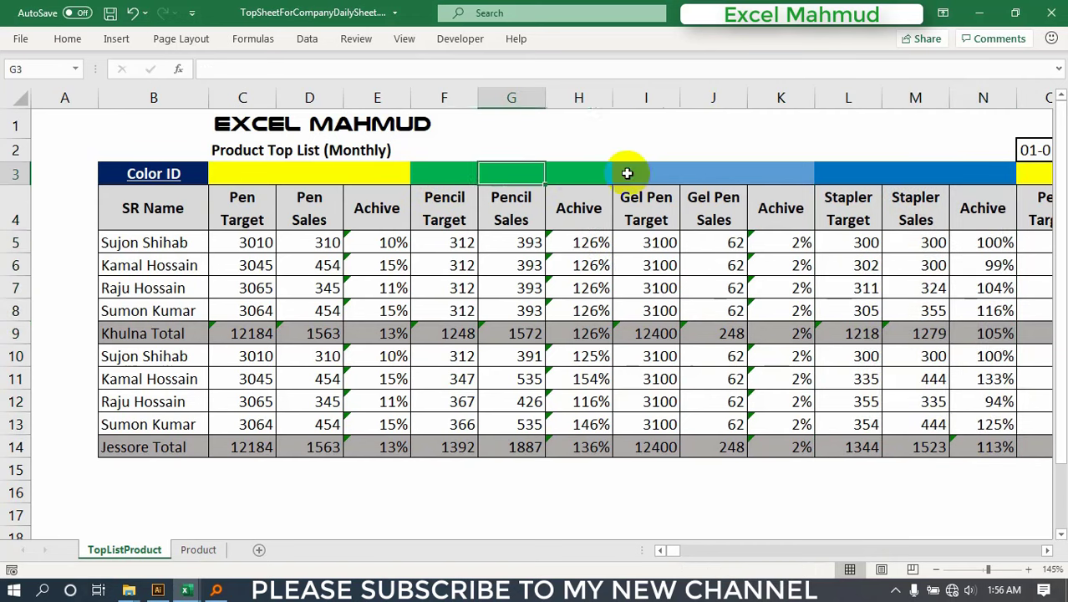
pyautogui.moveTo(627, 173); pyautogui.dragTo(711, 173)
pyautogui.click(871, 180)
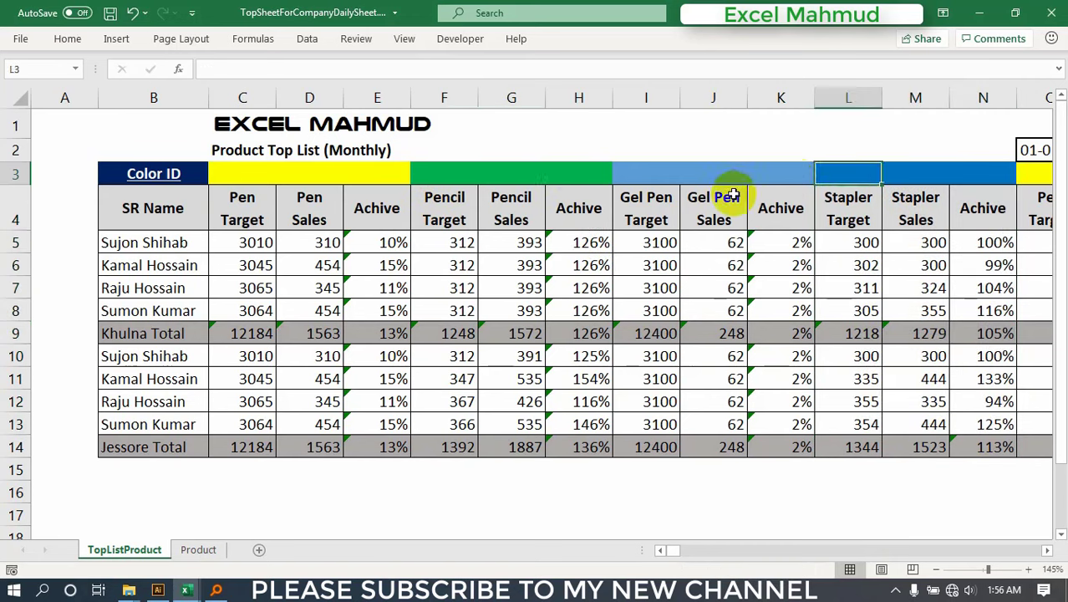
pyautogui.moveTo(243, 173); pyautogui.dragTo(309, 424)
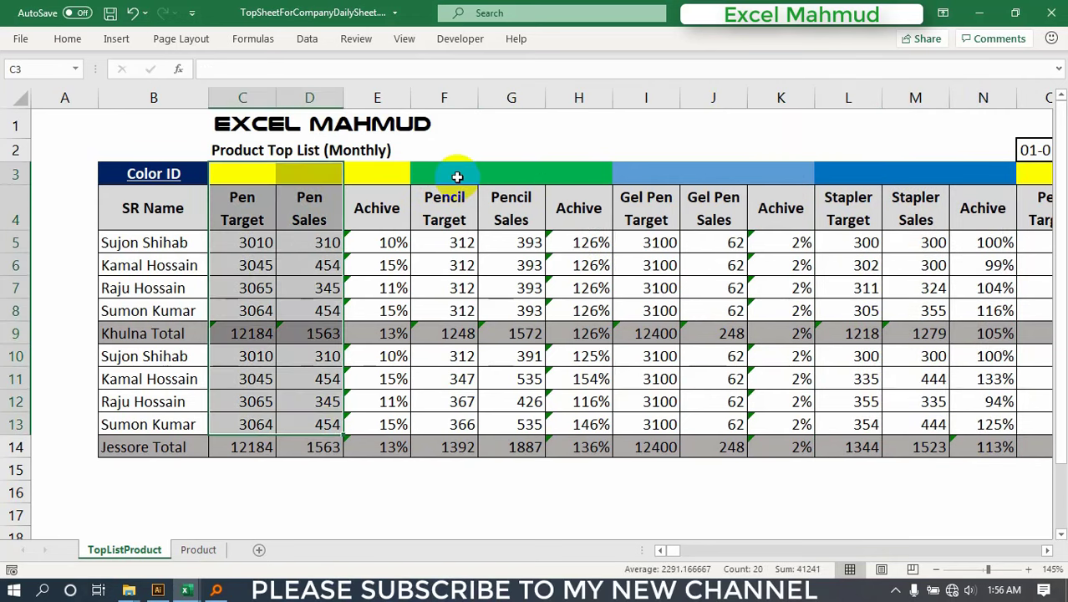
pyautogui.moveTo(451, 174); pyautogui.dragTo(585, 447)
pyautogui.moveTo(646, 173); pyautogui.dragTo(758, 436)
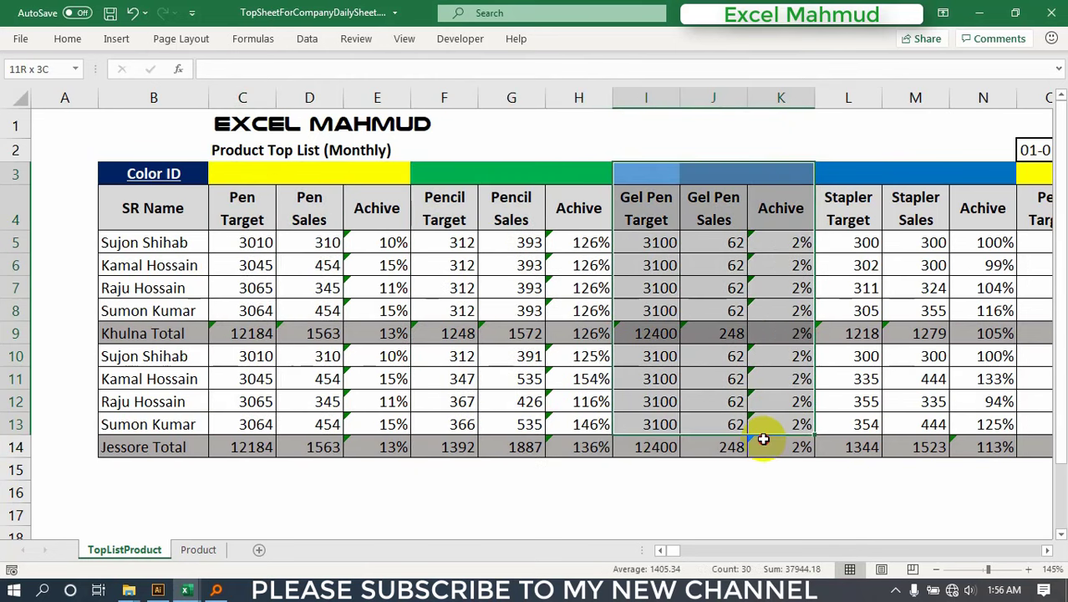
pyautogui.moveTo(859, 171)
pyautogui.mouseDown()
pyautogui.moveTo(930, 381)
pyautogui.moveTo(983, 448)
pyautogui.mouseUp()
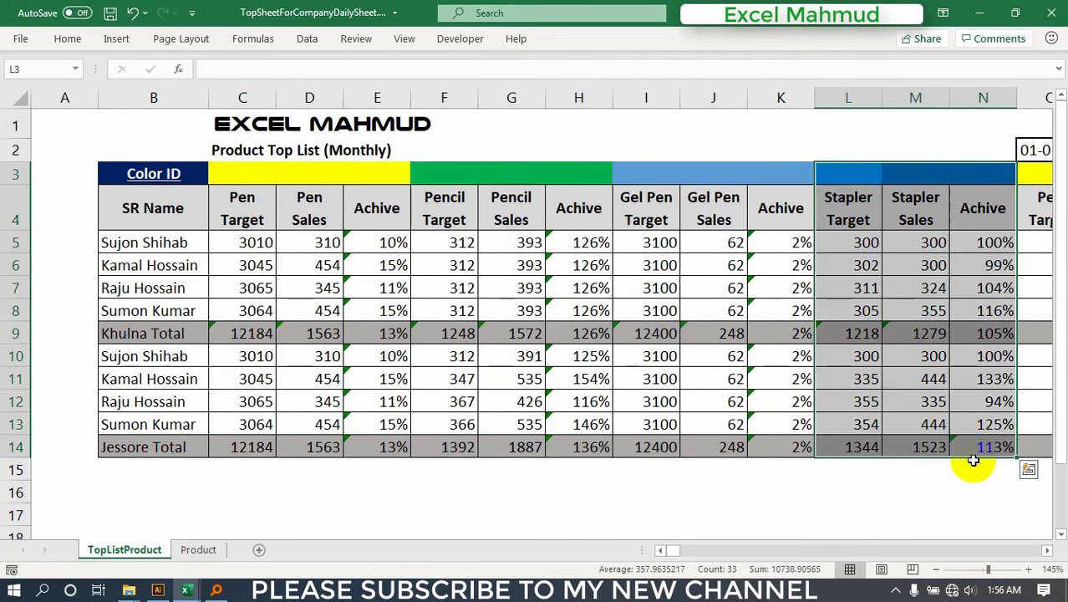
# Scroll right to the 01-01-19 dated block and select it
pyautogui.click(1048, 554)
pyautogui.click(1049, 554)
pyautogui.click(1048, 554)
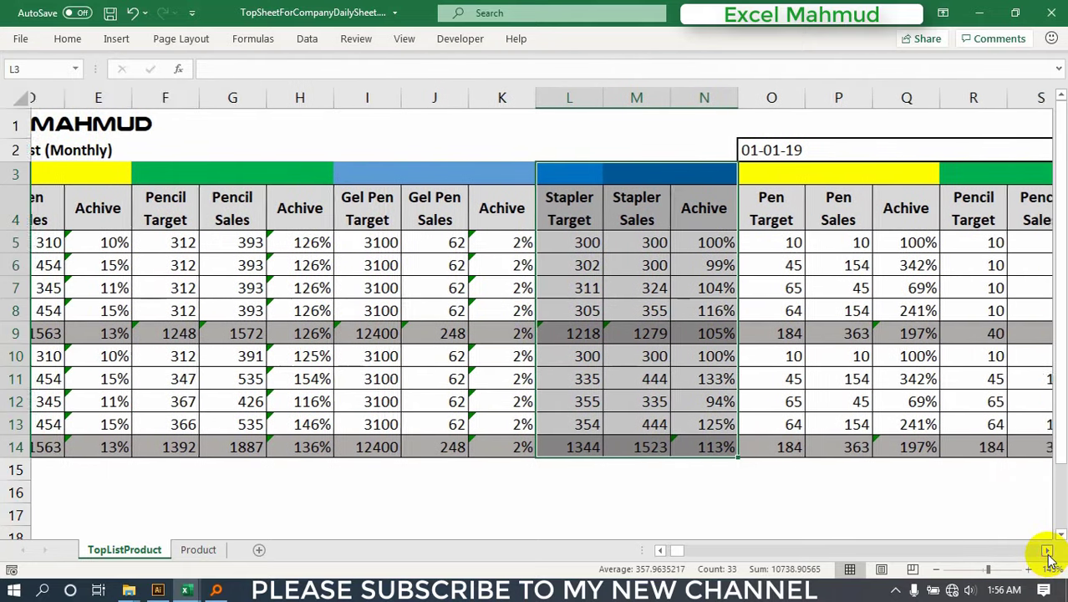
pyautogui.click(1048, 554)
pyautogui.click(1048, 554)
pyautogui.click(1048, 554)
pyautogui.click(1049, 554)
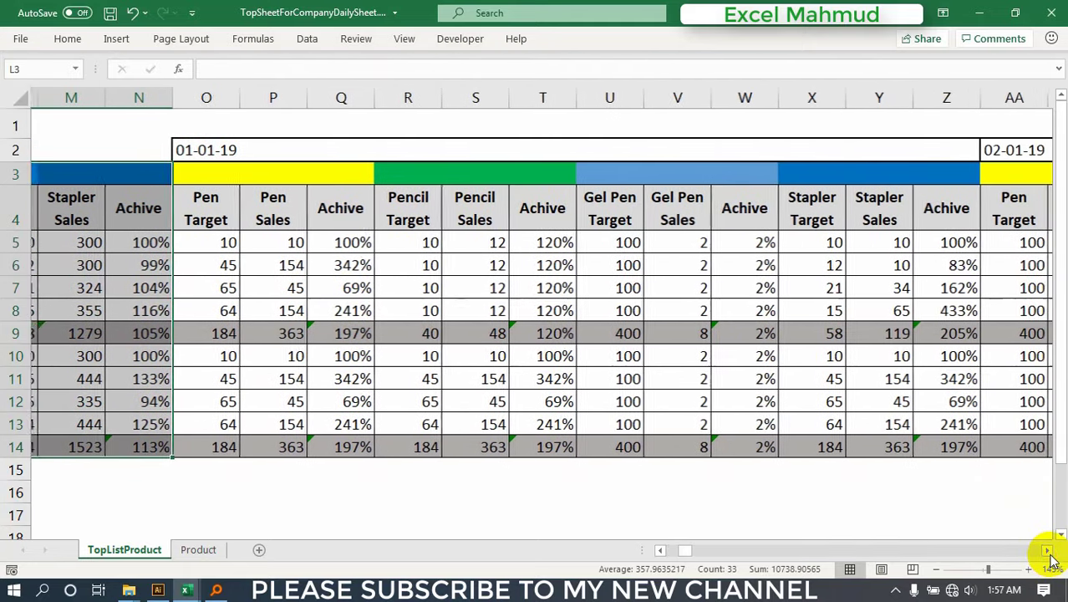
pyautogui.click(1049, 555)
pyautogui.click(1049, 554)
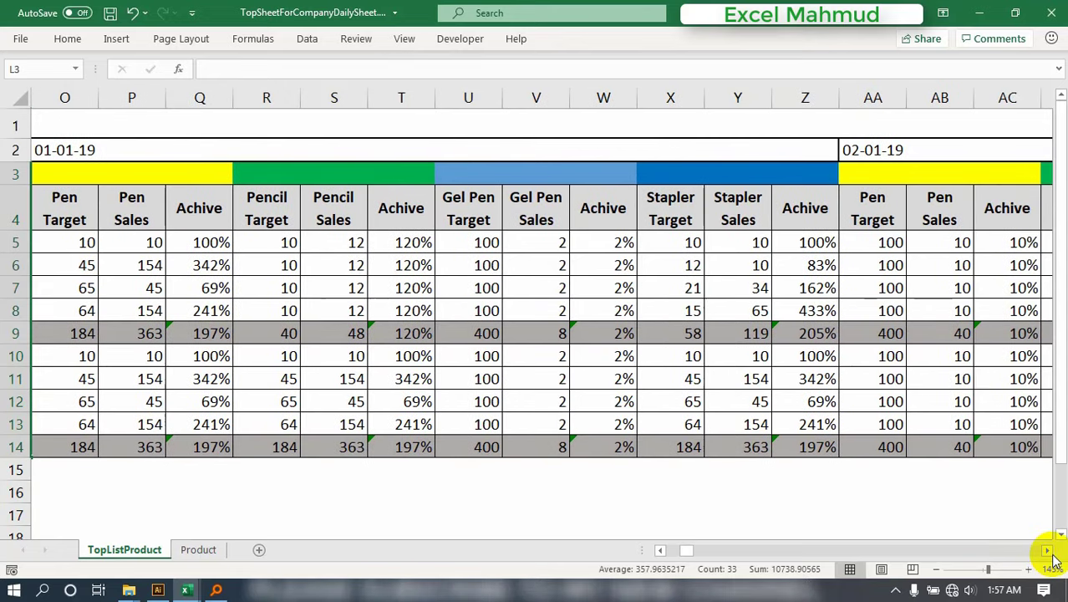
pyautogui.moveTo(84, 150); pyautogui.dragTo(790, 451)
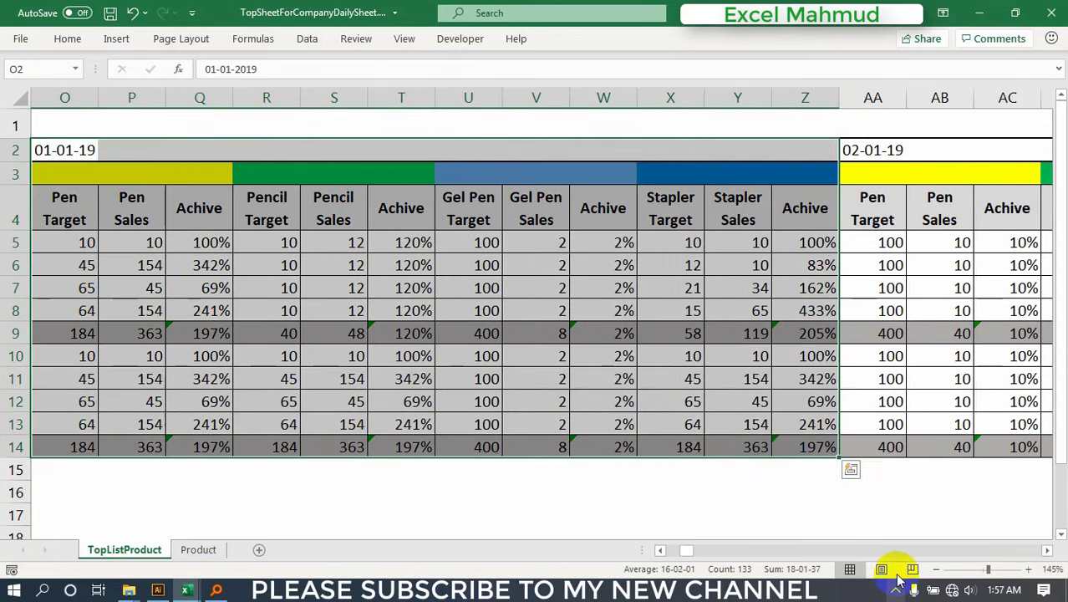
# Inspect the date formula behind the 02-01-19 block
pyautogui.click(661, 550)
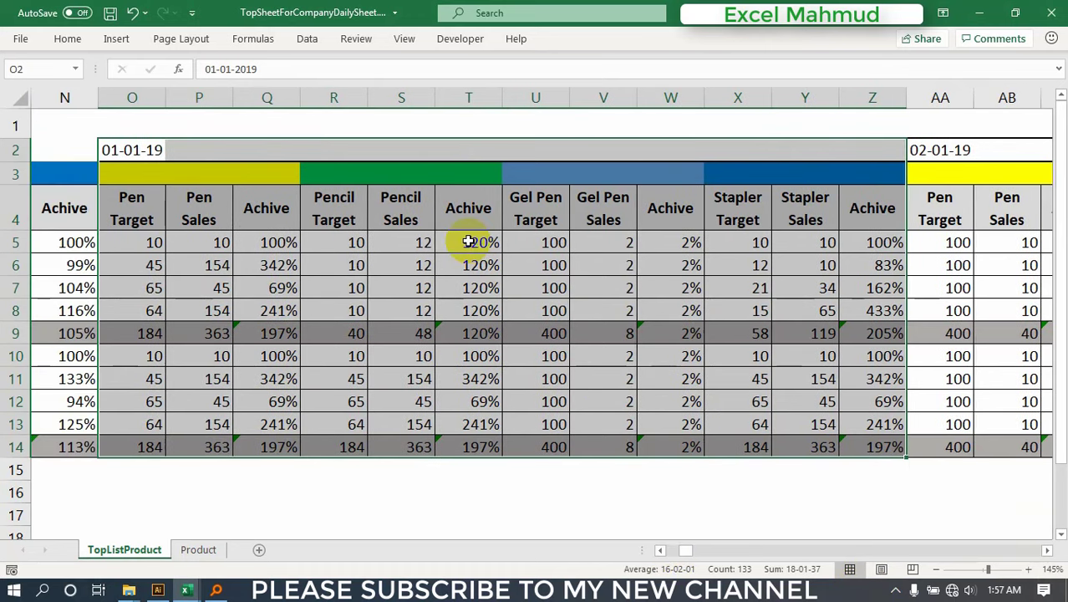
pyautogui.click(148, 149)
pyautogui.click(928, 150)
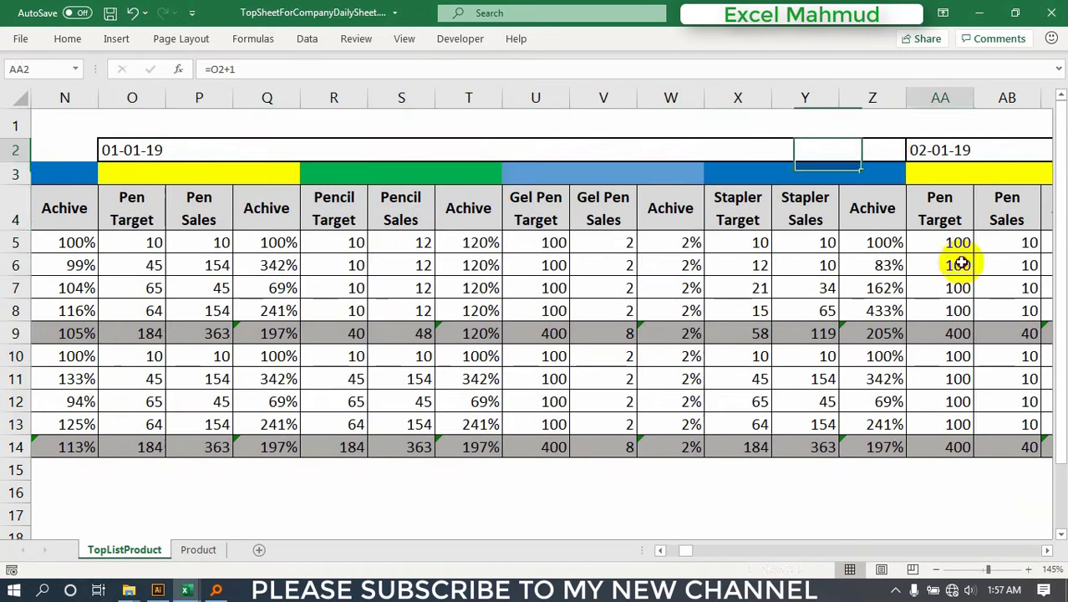
pyautogui.keyDown('shift'); pyautogui.click(958, 310); pyautogui.keyUp('shift')
# Scroll on past the 03-01-19 block toward the 31-01-19 block
pyautogui.click(1047, 550)
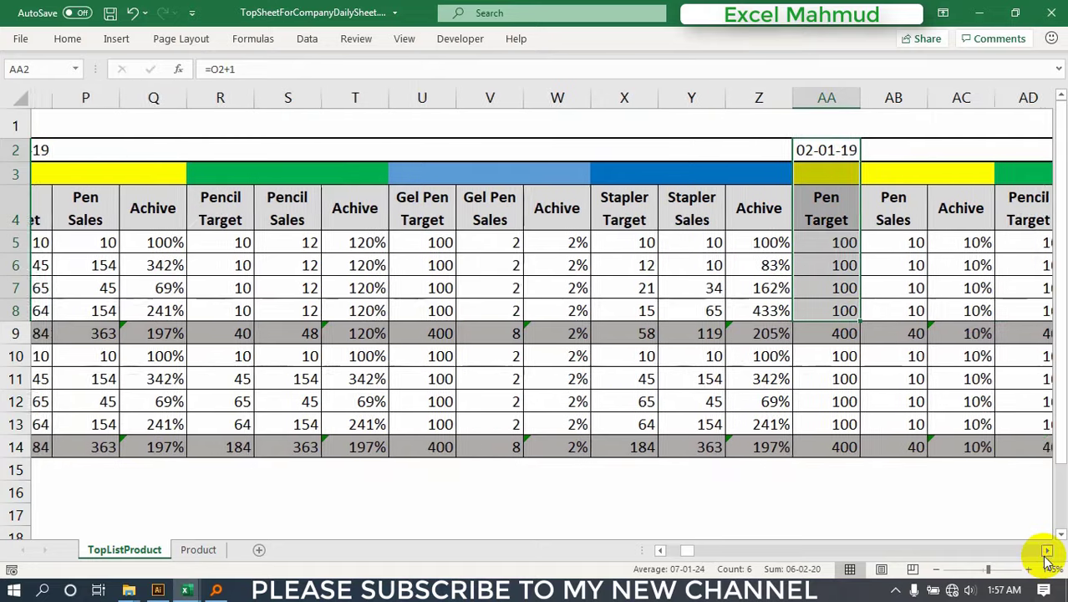
pyautogui.click(1048, 550)
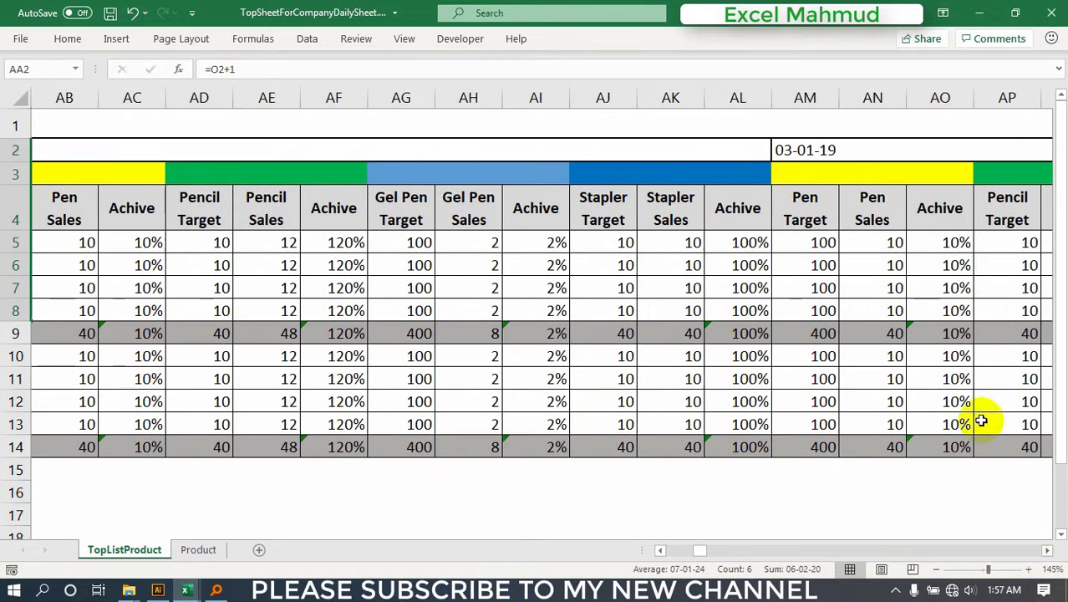
pyautogui.moveTo(801, 150); pyautogui.dragTo(1060, 458)
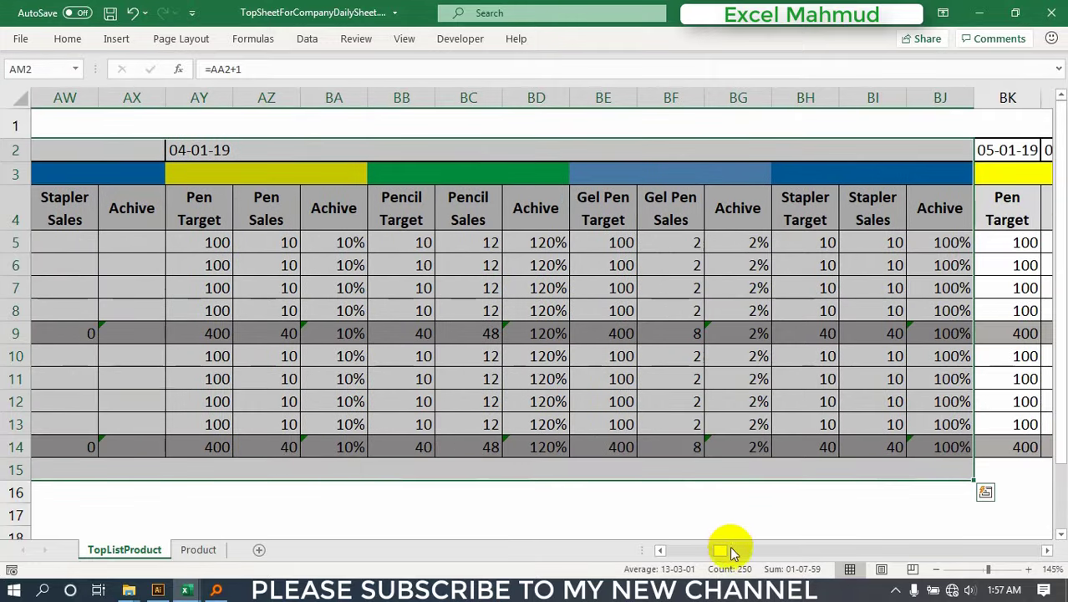
pyautogui.moveTo(721, 552)
pyautogui.mouseDown()
pyautogui.moveTo(801, 569)
pyautogui.moveTo(1050, 567)
pyautogui.mouseUp()
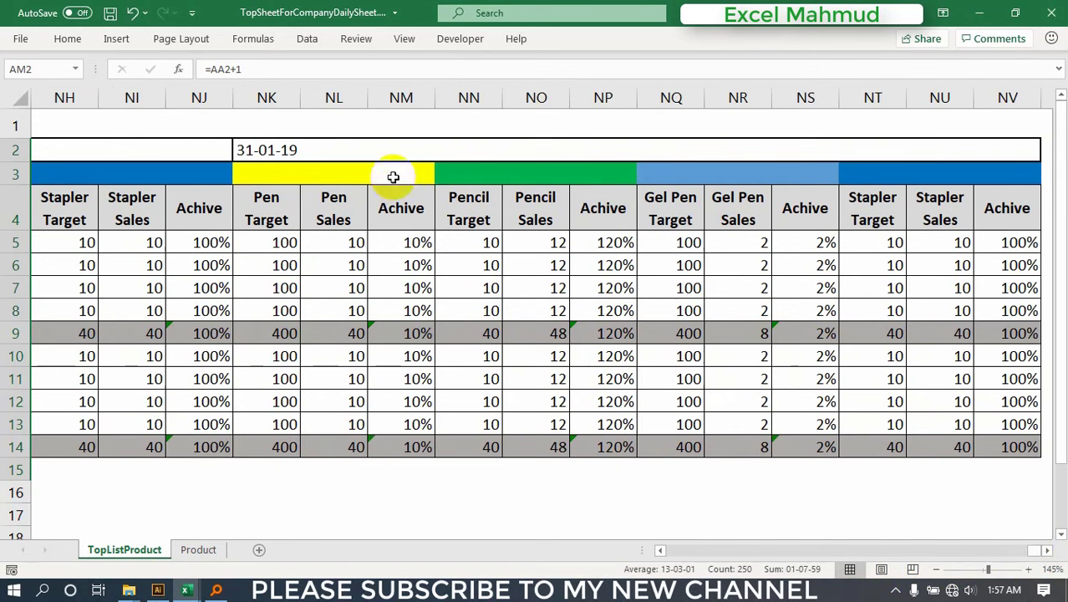
# Try Pen Sales values 1 and 12 in the 31-01-19 block
pyautogui.moveTo(266, 173); pyautogui.dragTo(1015, 447)
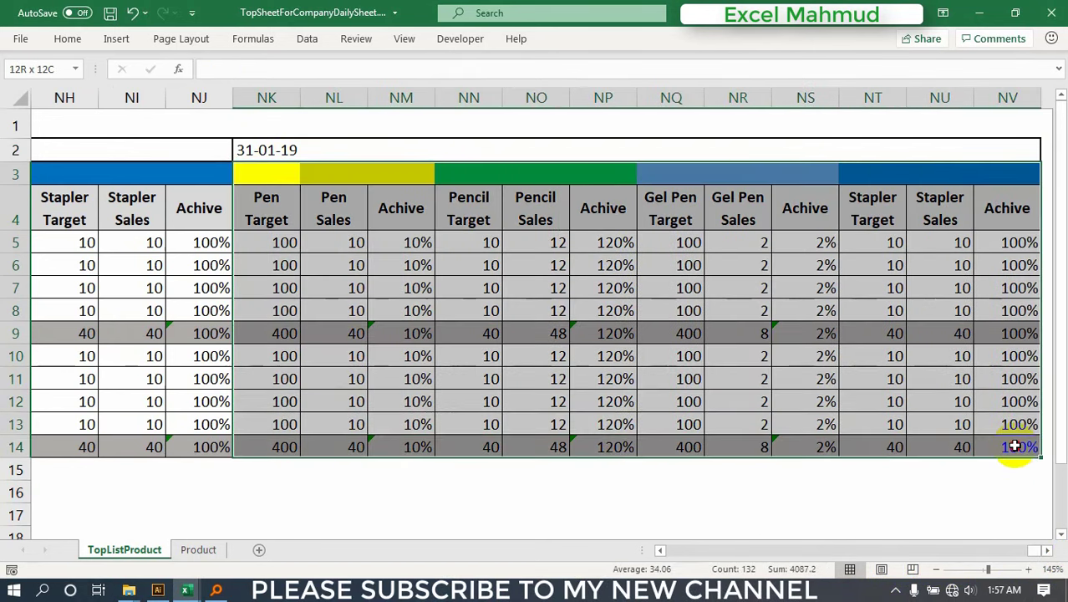
pyautogui.moveTo(278, 242); pyautogui.dragTo(280, 286)
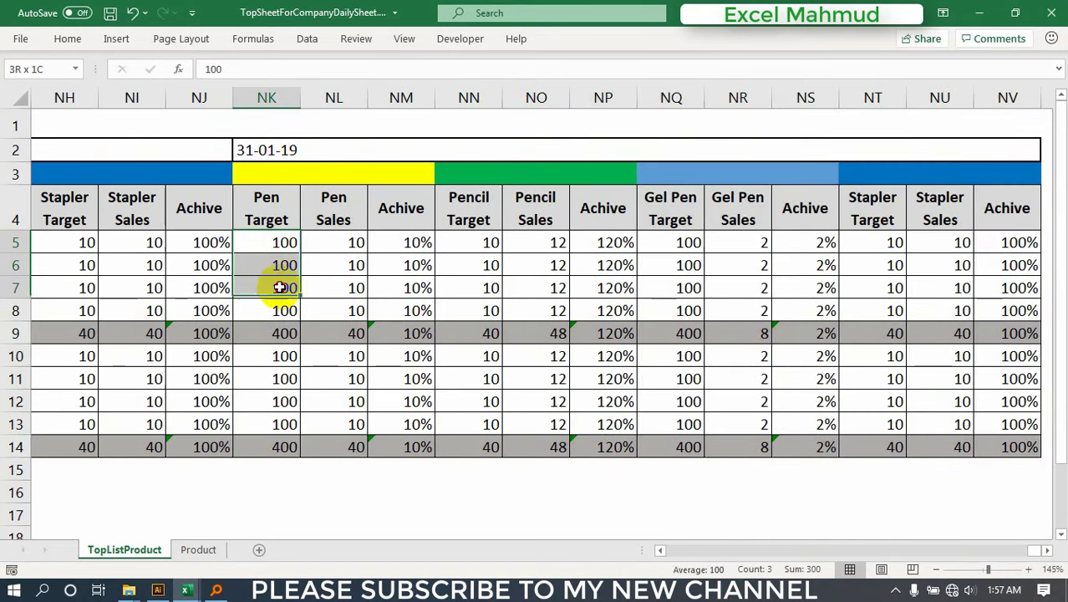
pyautogui.click(331, 242)
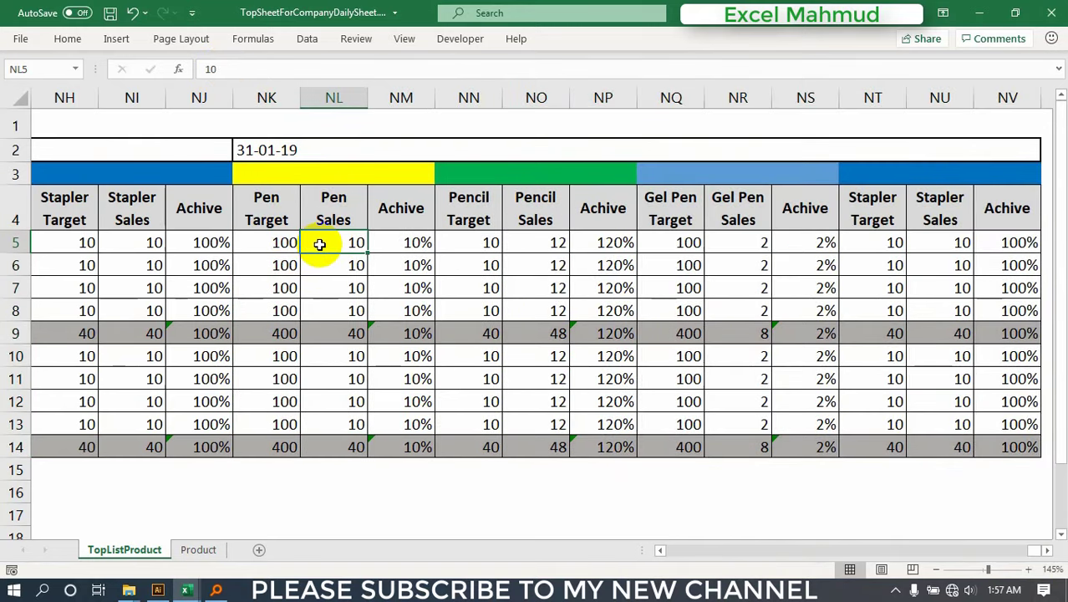
pyautogui.write('1')
pyautogui.press('Return')
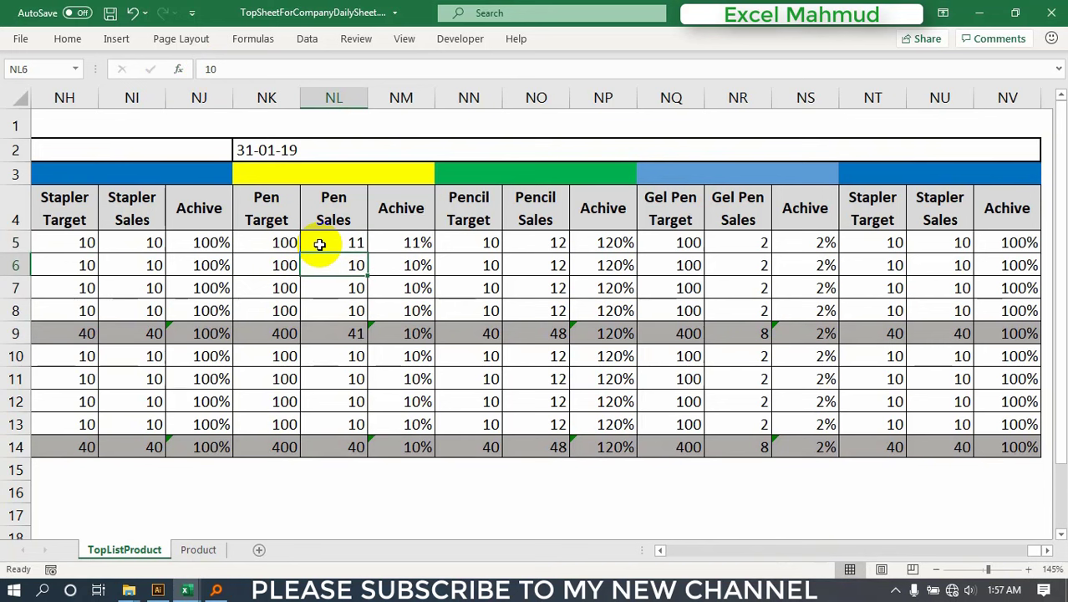
pyautogui.write('12')
pyautogui.press('Return')
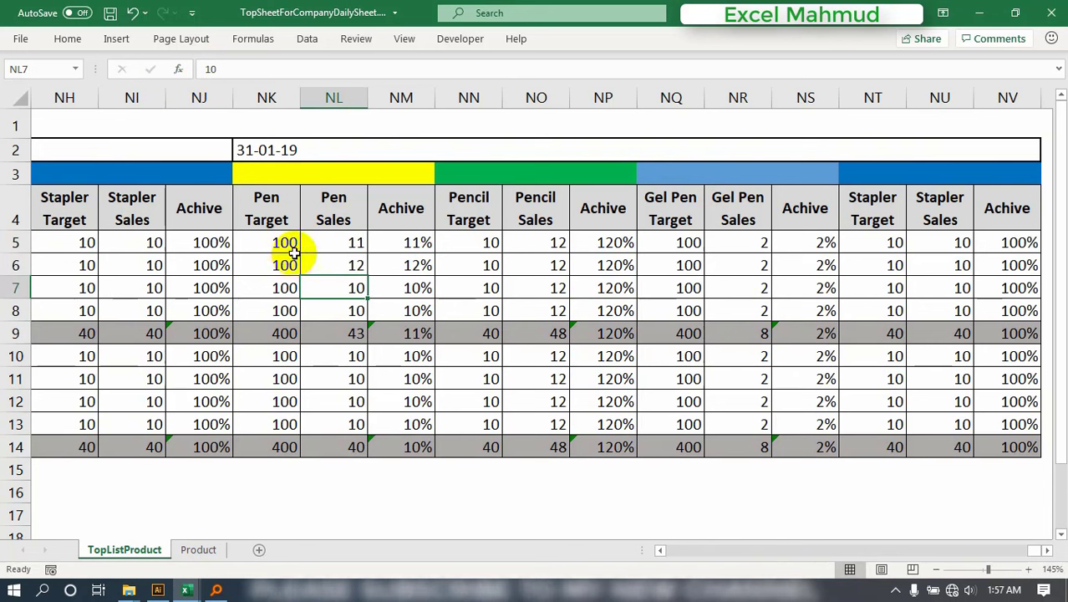
# Clear the Pen Target and Sales entries and check the IFERROR Achive formulas
pyautogui.moveTo(286, 242); pyautogui.dragTo(316, 309)
pyautogui.press('Delete')
pyautogui.click(351, 357)
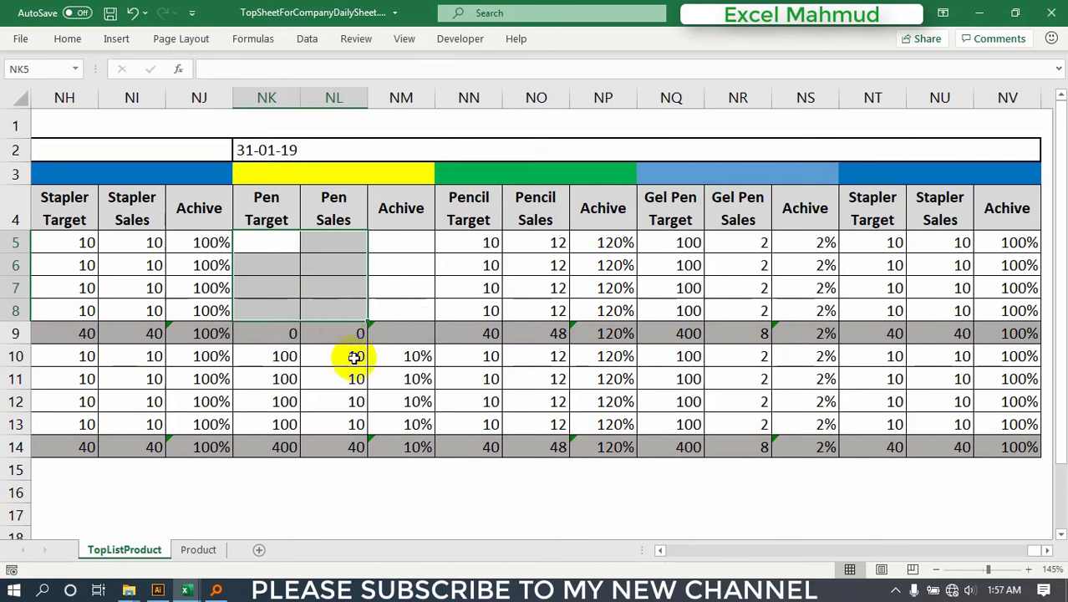
pyautogui.moveTo(400, 242); pyautogui.dragTo(419, 302)
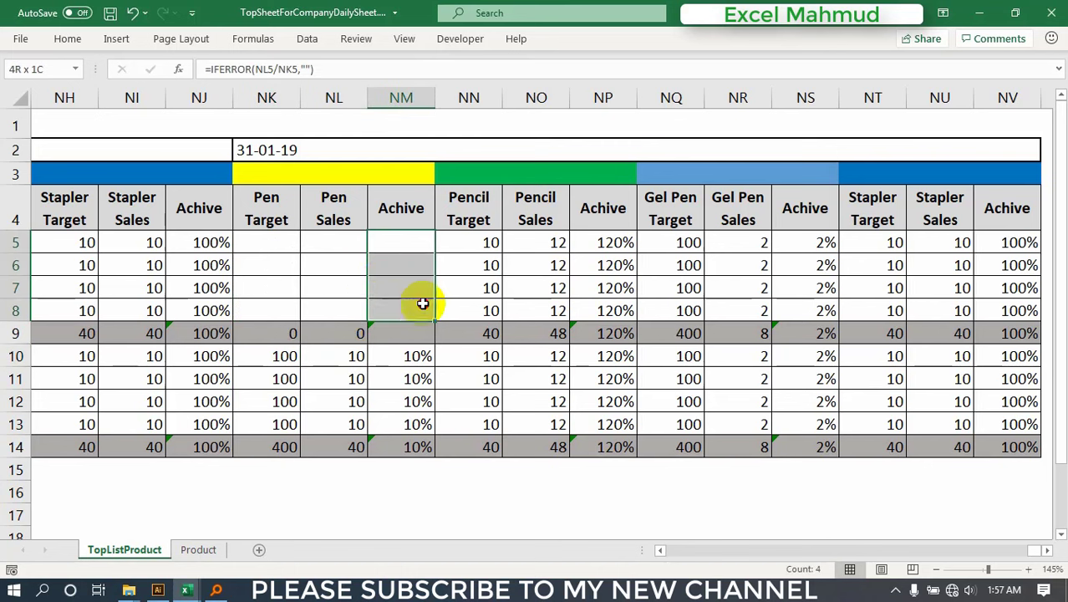
pyautogui.click(276, 242)
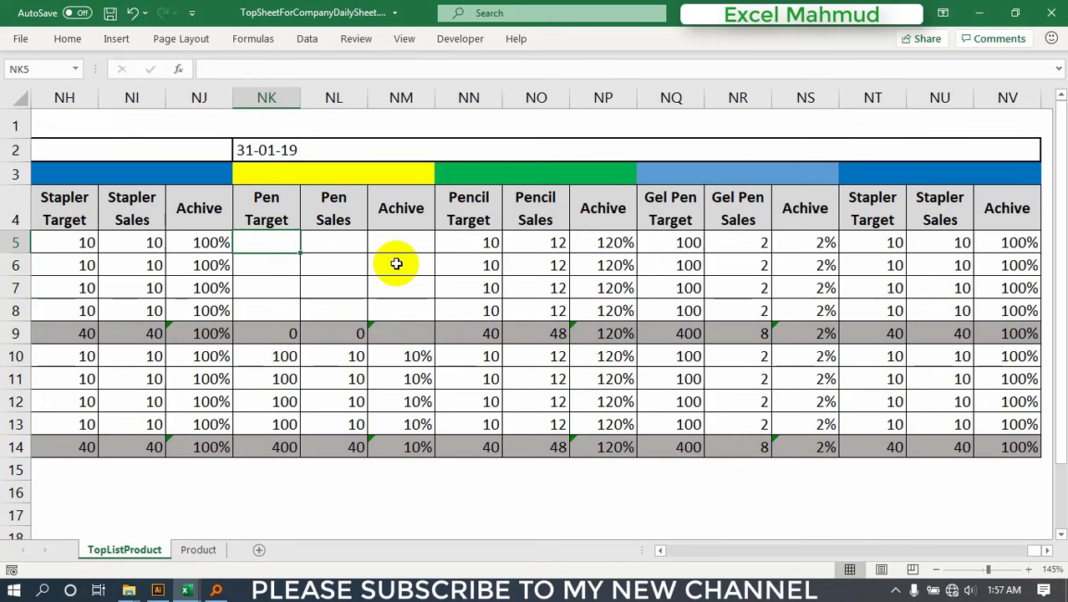
# Enter Pen Target 10 with Sales 3, then Pen Sales 40
pyautogui.write('10')
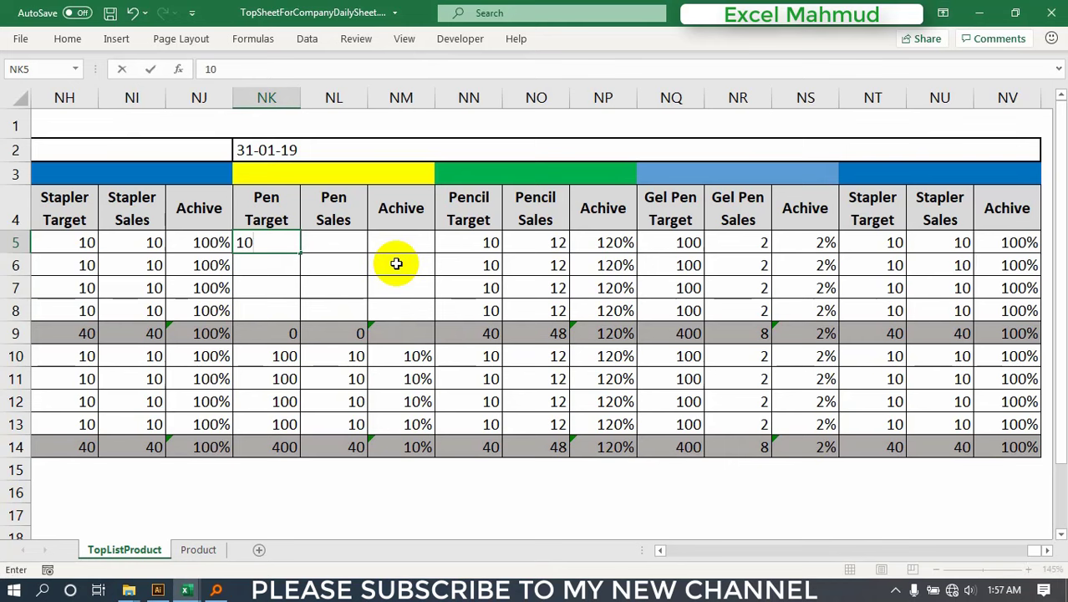
pyautogui.press('Tab')
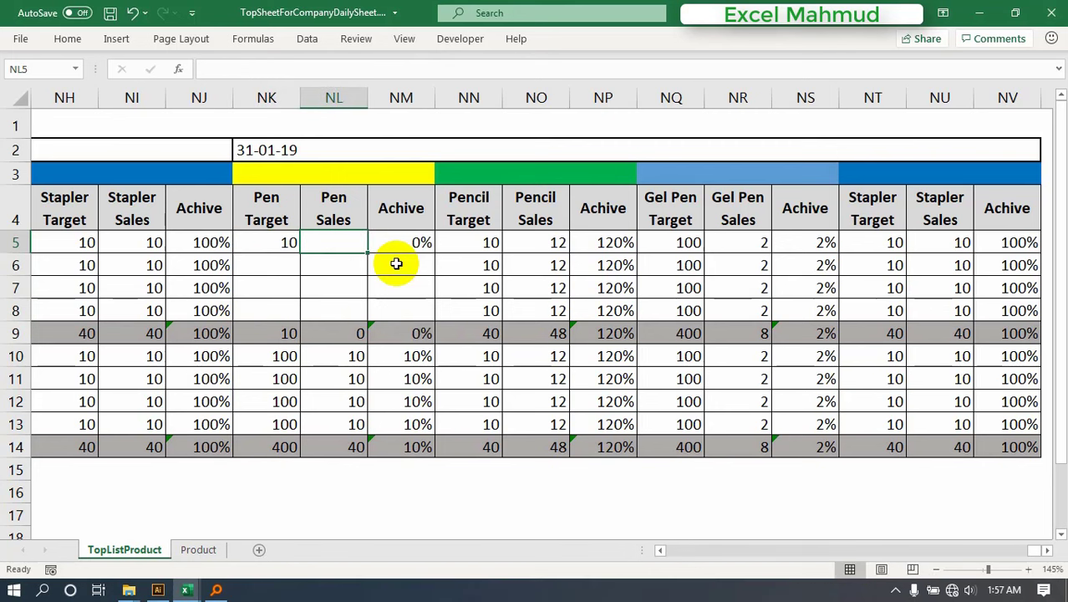
pyautogui.write('3')
pyautogui.press('Return')
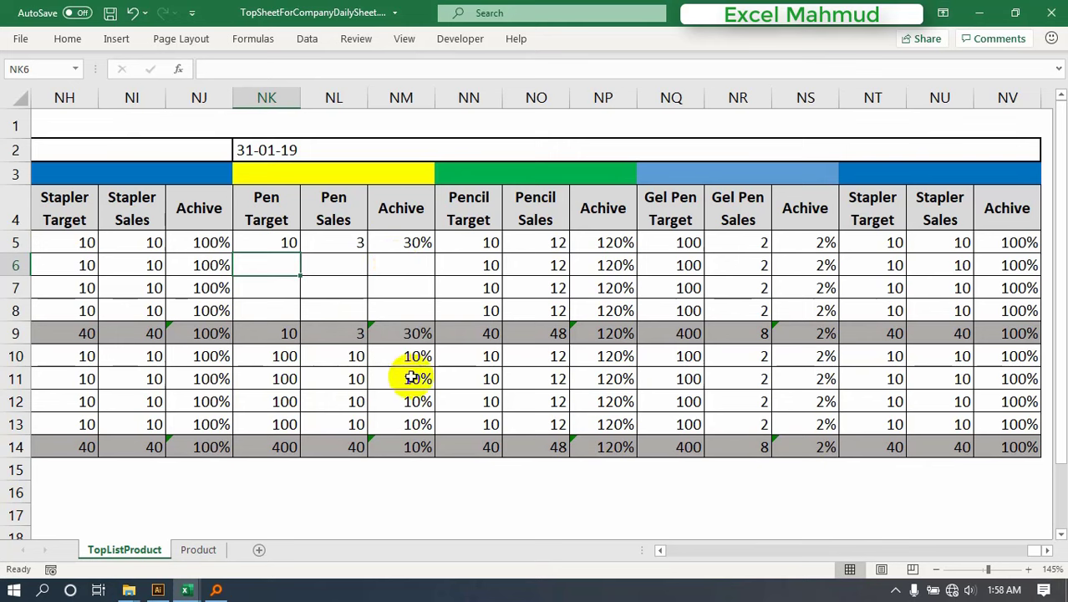
pyautogui.write('90')
pyautogui.press('Tab')
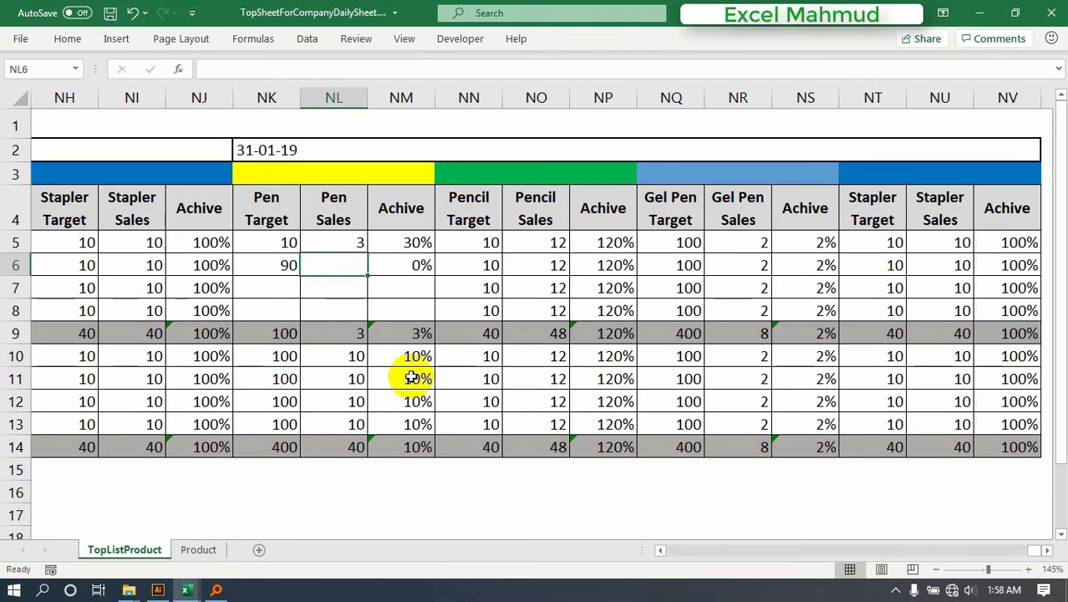
pyautogui.write('40')
pyautogui.press('Return')
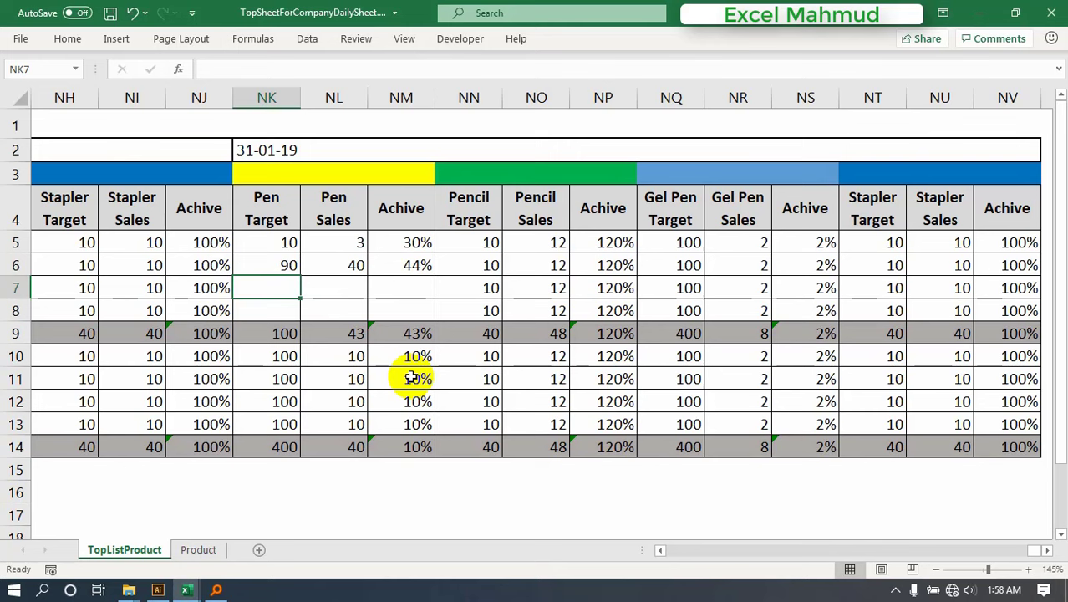
# Correct the remaining Pen Targets to 20 and 13
pyautogui.press('Up')
pyautogui.write('20')
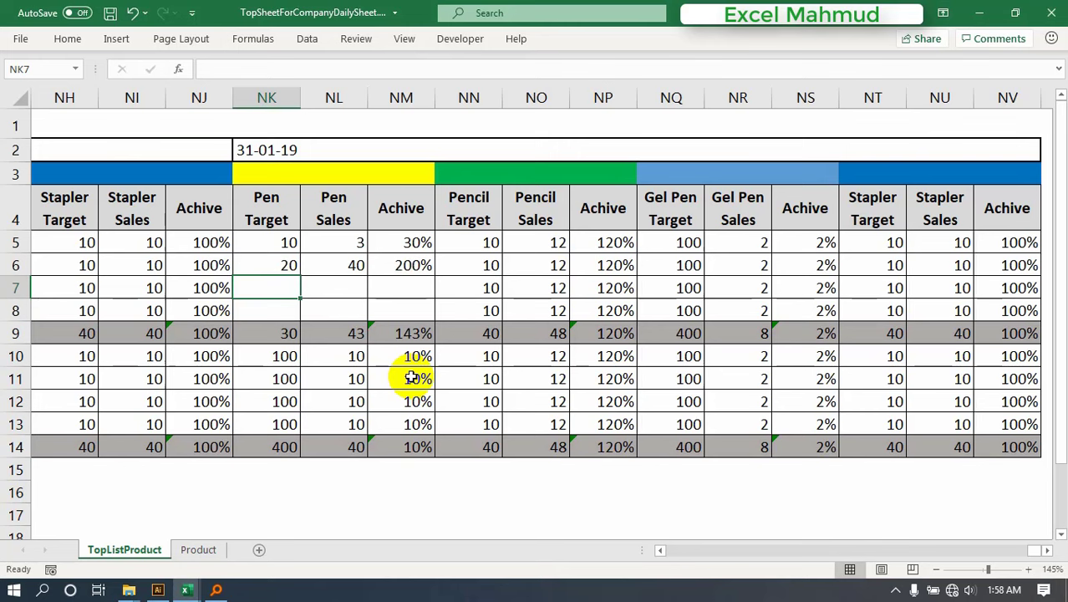
pyautogui.write('15')
pyautogui.press('Return')
pyautogui.write('13')
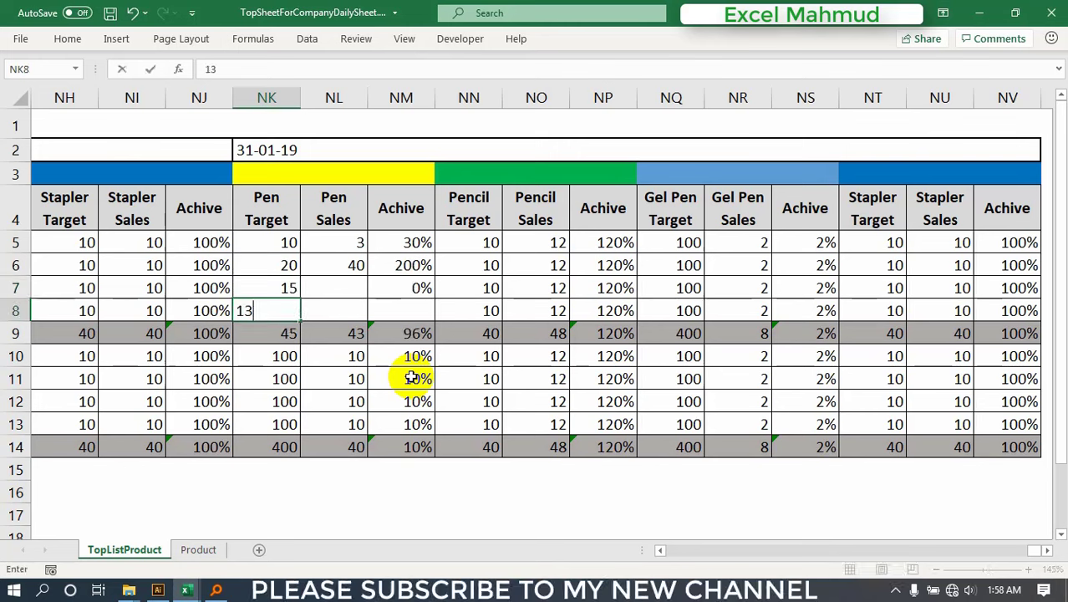
pyautogui.press('Return')
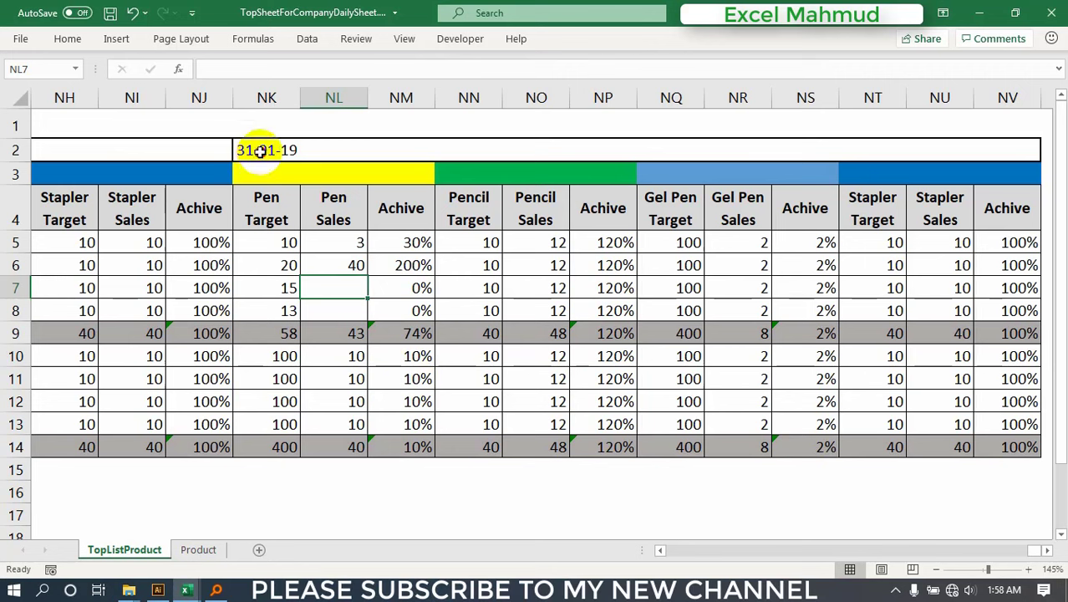
# Enter Pen Sales of 15 and 10 in the last two rows
pyautogui.moveTo(262, 150)
pyautogui.mouseDown()
pyautogui.moveTo(291, 269)
pyautogui.moveTo(358, 342)
pyautogui.moveTo(898, 376)
pyautogui.moveTo(1016, 447)
pyautogui.mouseUp()
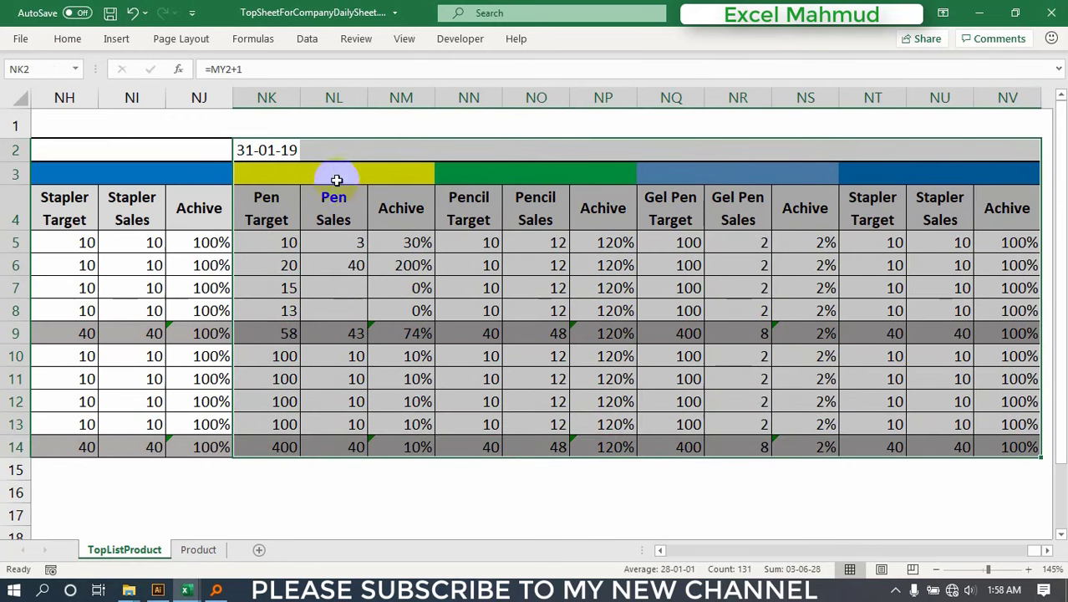
pyautogui.click(268, 151)
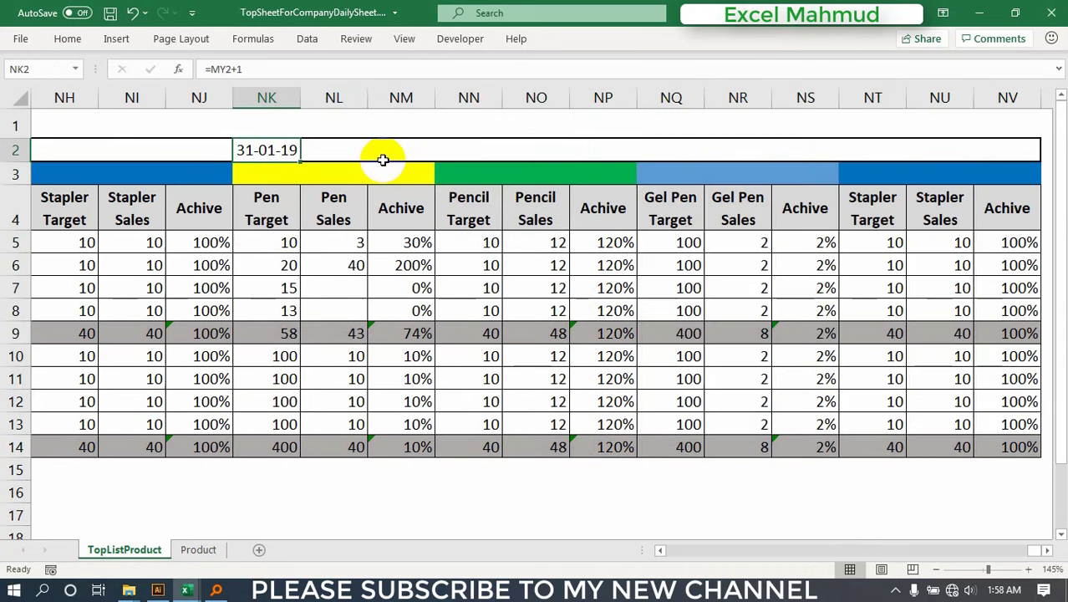
pyautogui.click(343, 286)
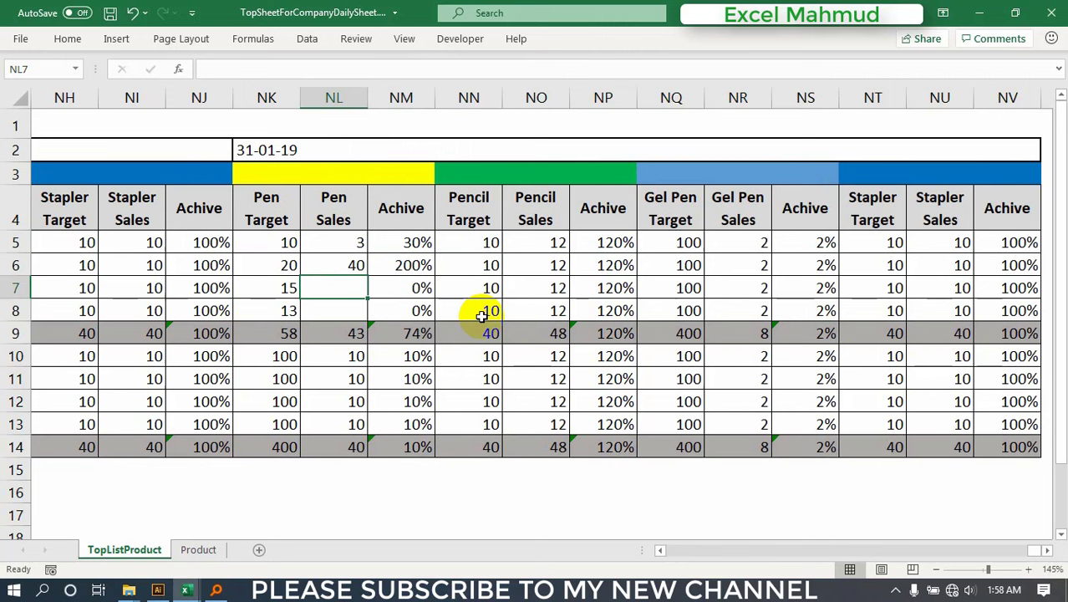
pyautogui.write('15')
pyautogui.press('Return')
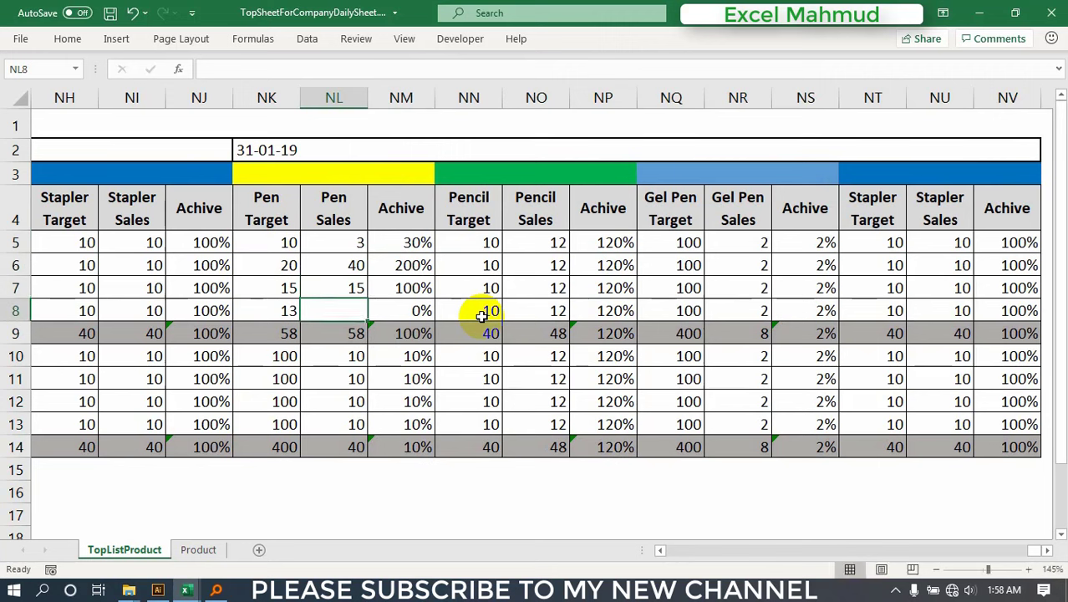
pyautogui.write('10')
pyautogui.press('Return')
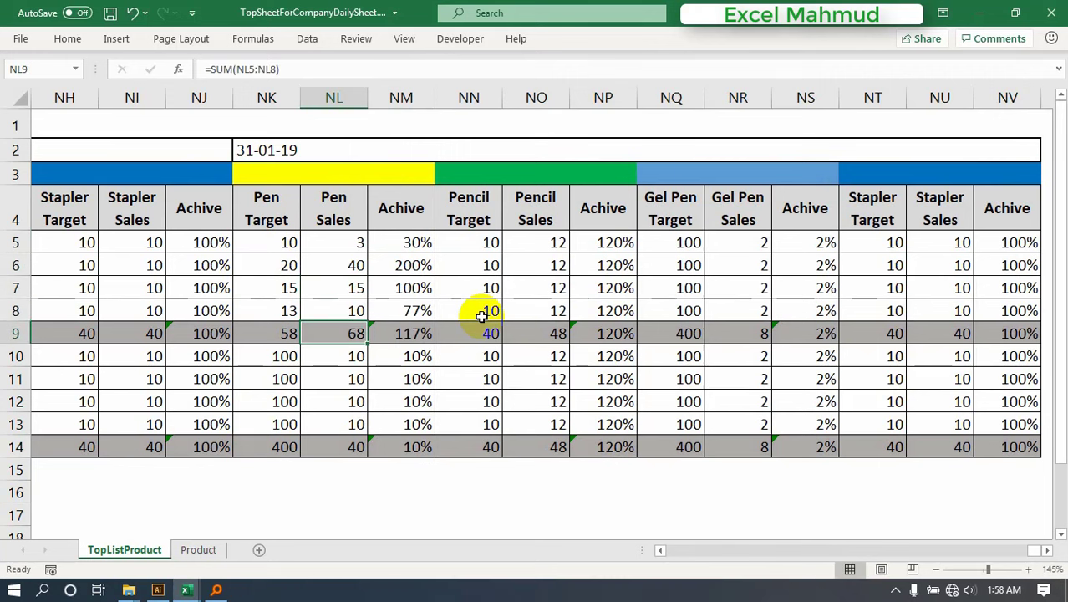
pyautogui.press('Return')
# Check the Pen totals, the NK5:NK8 targets and NM5's =IFERROR(NL5/NK5,"") formula
pyautogui.moveTo(288, 333); pyautogui.dragTo(338, 333)
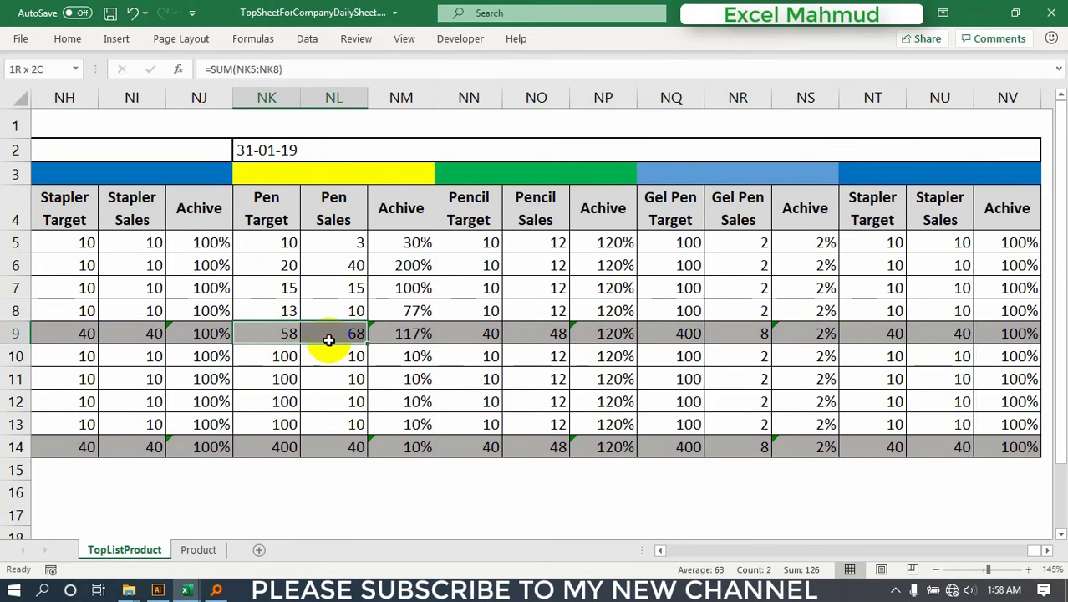
pyautogui.moveTo(273, 332); pyautogui.dragTo(341, 337)
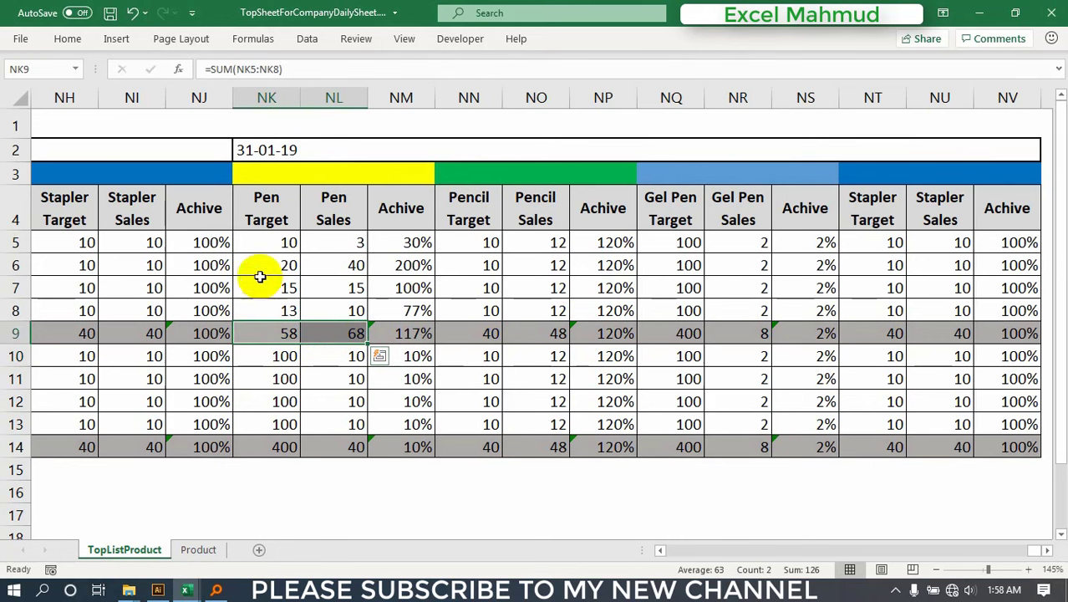
pyautogui.moveTo(266, 249); pyautogui.dragTo(285, 309)
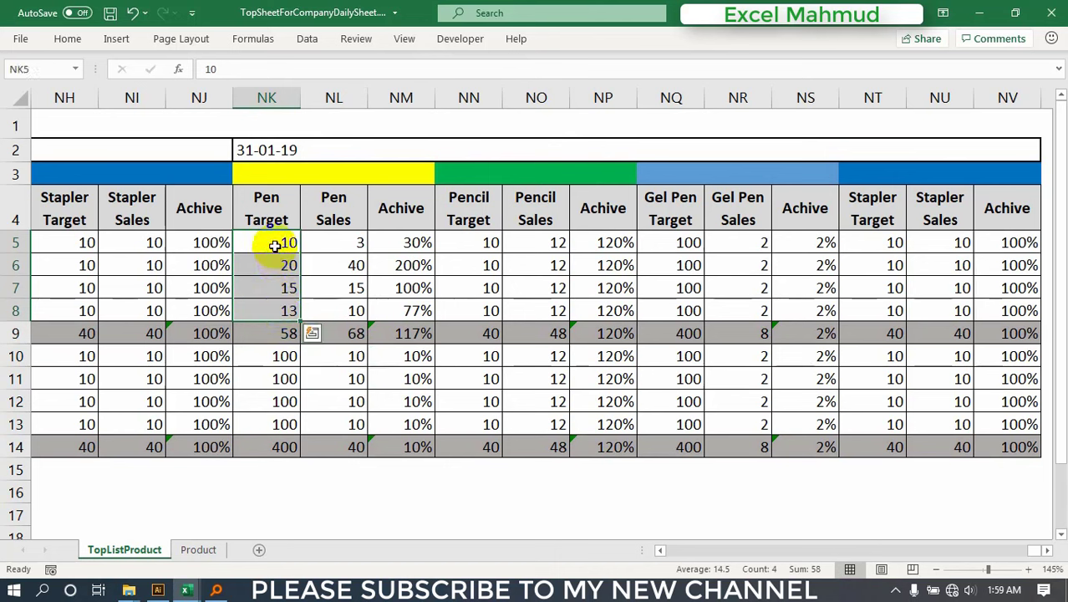
pyautogui.moveTo(266, 246)
pyautogui.mouseDown()
pyautogui.moveTo(273, 305)
pyautogui.moveTo(286, 308)
pyautogui.mouseUp()
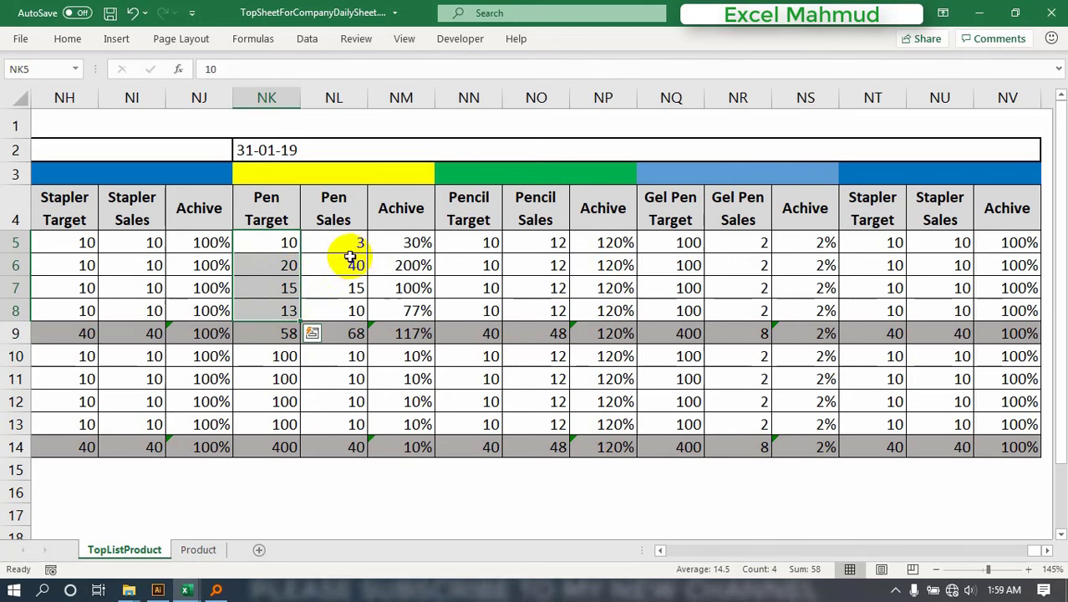
pyautogui.click(421, 242)
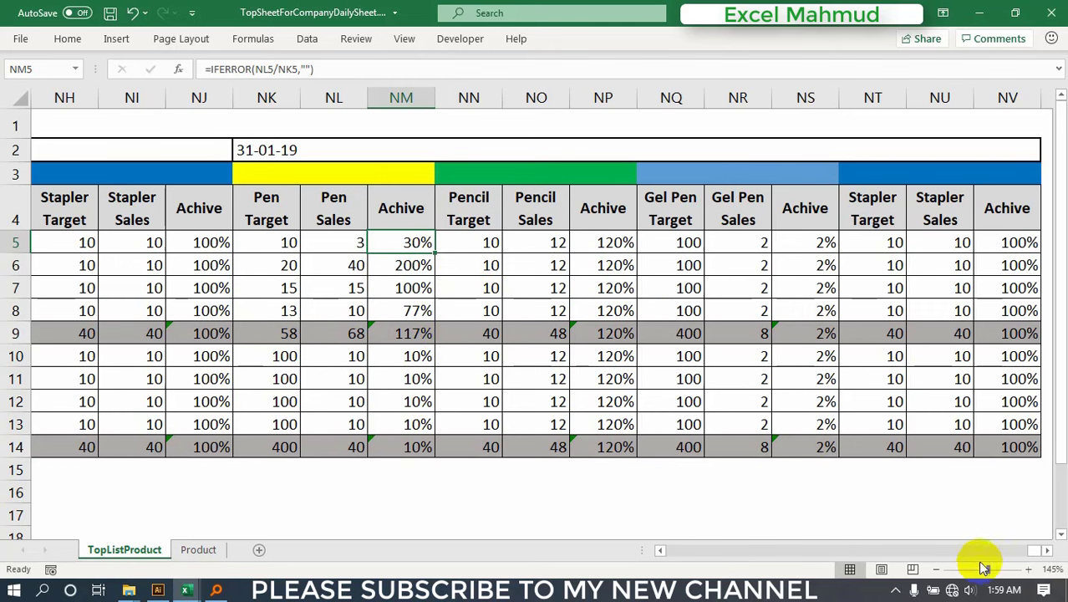
# Scroll left past the 30-01-19 Pencil figures back to columns A–N
pyautogui.moveTo(1035, 558); pyautogui.dragTo(1022, 554)
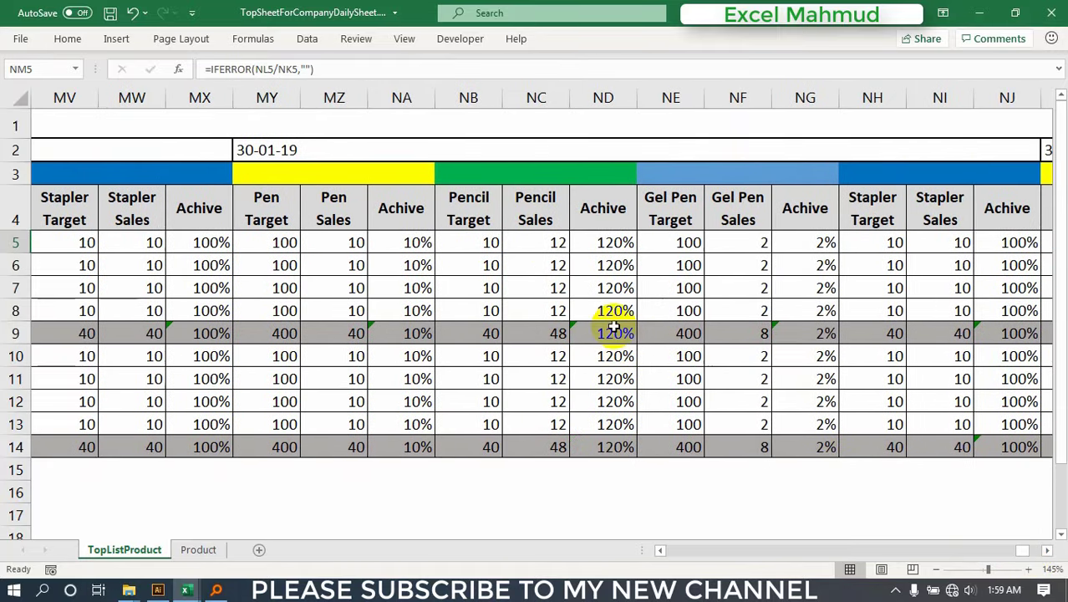
pyautogui.click(601, 243)
pyautogui.moveTo(556, 243); pyautogui.dragTo(489, 293)
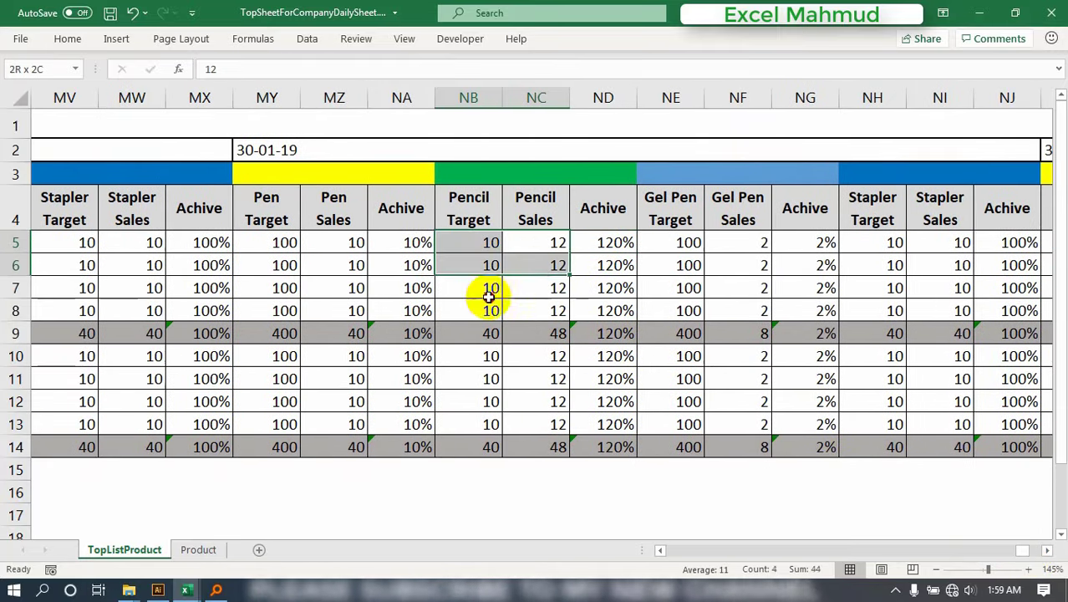
pyautogui.moveTo(469, 210); pyautogui.dragTo(873, 242)
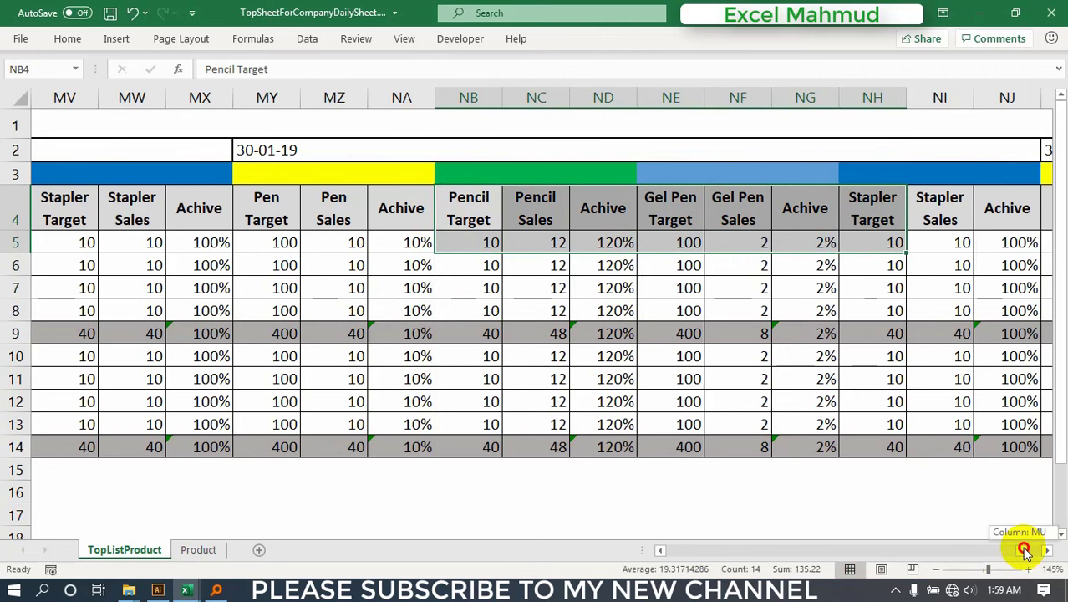
pyautogui.moveTo(1025, 549); pyautogui.dragTo(909, 560)
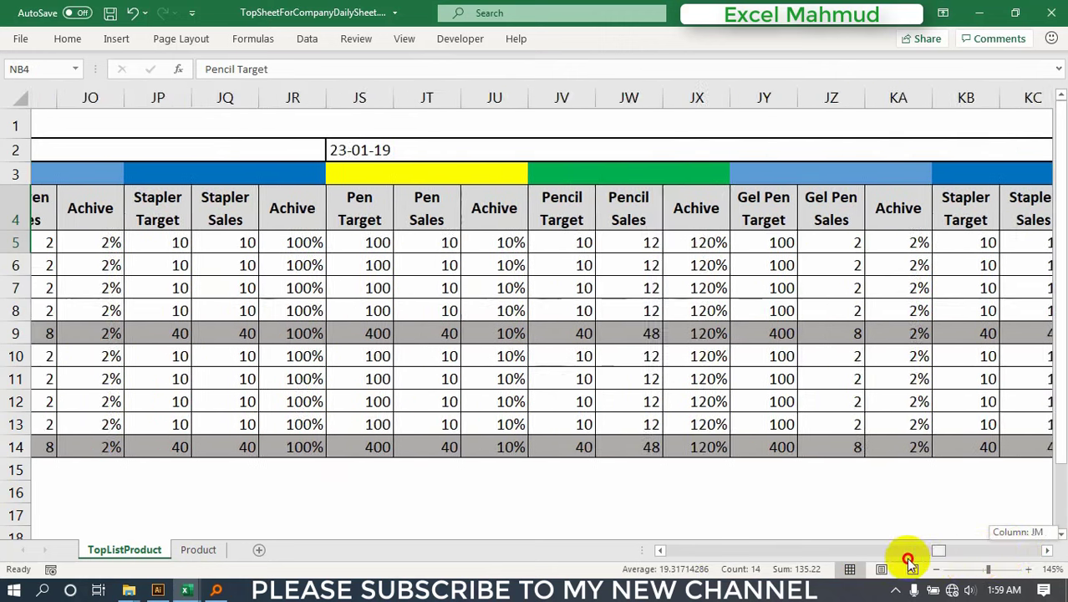
pyautogui.moveTo(910, 561); pyautogui.dragTo(761, 551)
pyautogui.moveTo(536, 242)
pyautogui.mouseDown()
pyautogui.moveTo(489, 302)
pyautogui.moveTo(132, 333)
pyautogui.mouseUp()
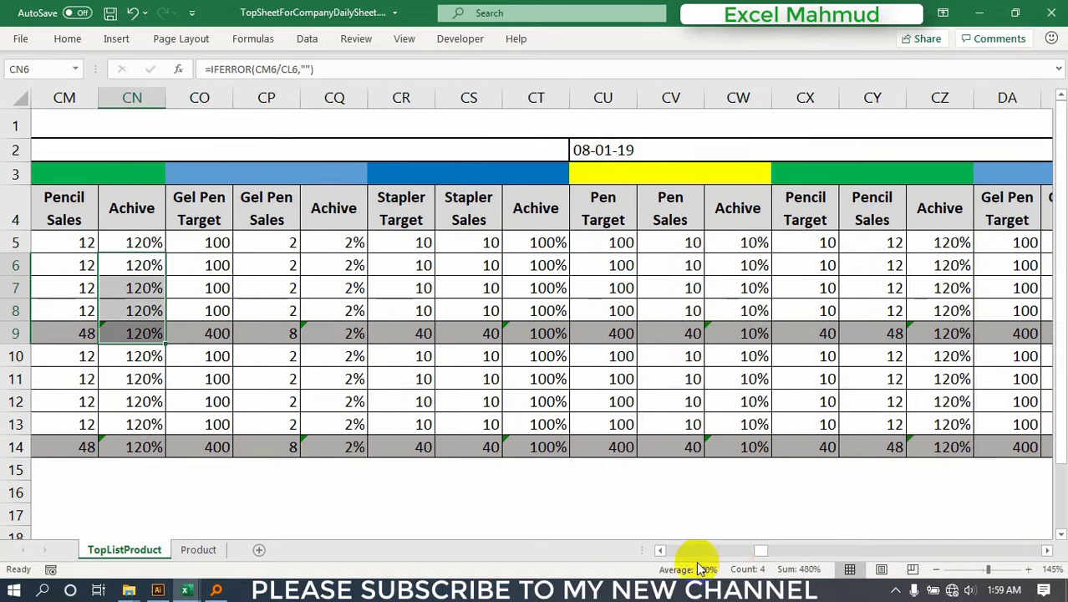
pyautogui.moveTo(756, 554); pyautogui.dragTo(674, 562)
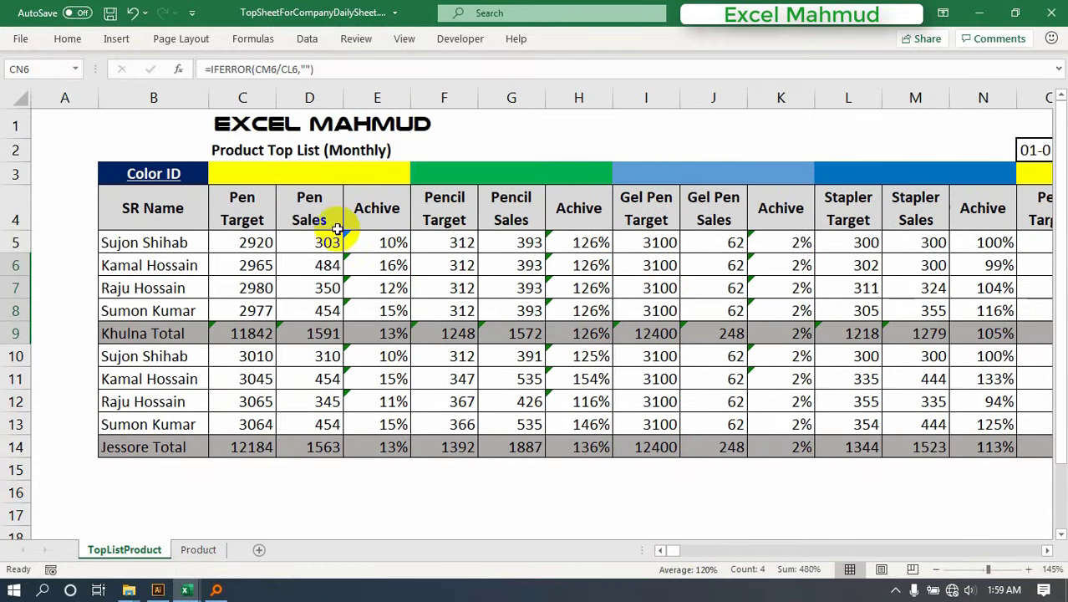
pyautogui.click(264, 239)
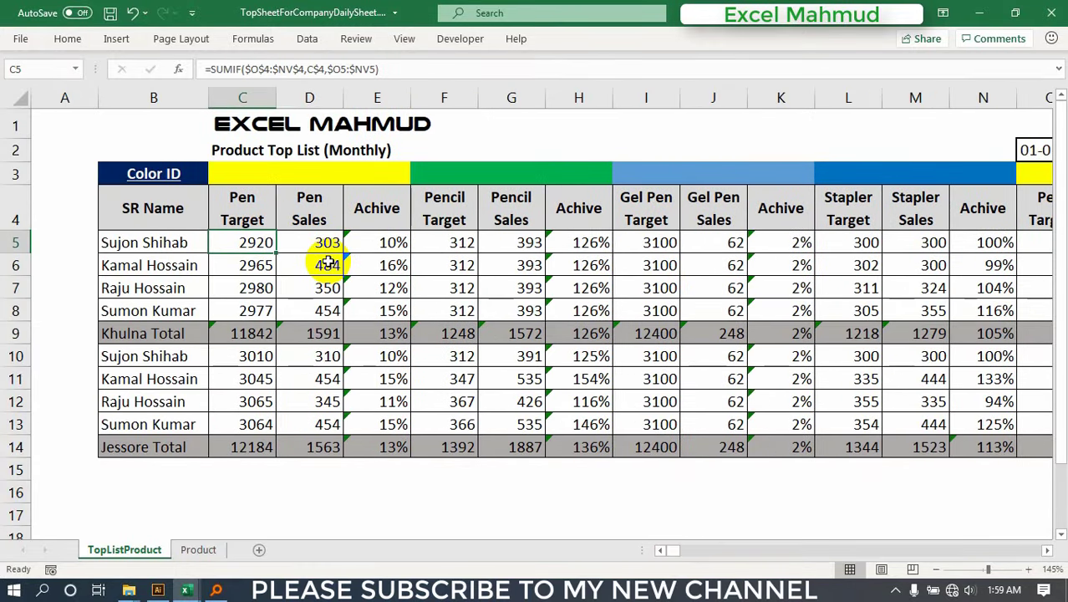
pyautogui.moveTo(669, 556)
pyautogui.mouseDown()
pyautogui.moveTo(682, 552)
pyautogui.moveTo(671, 562)
pyautogui.mouseUp()
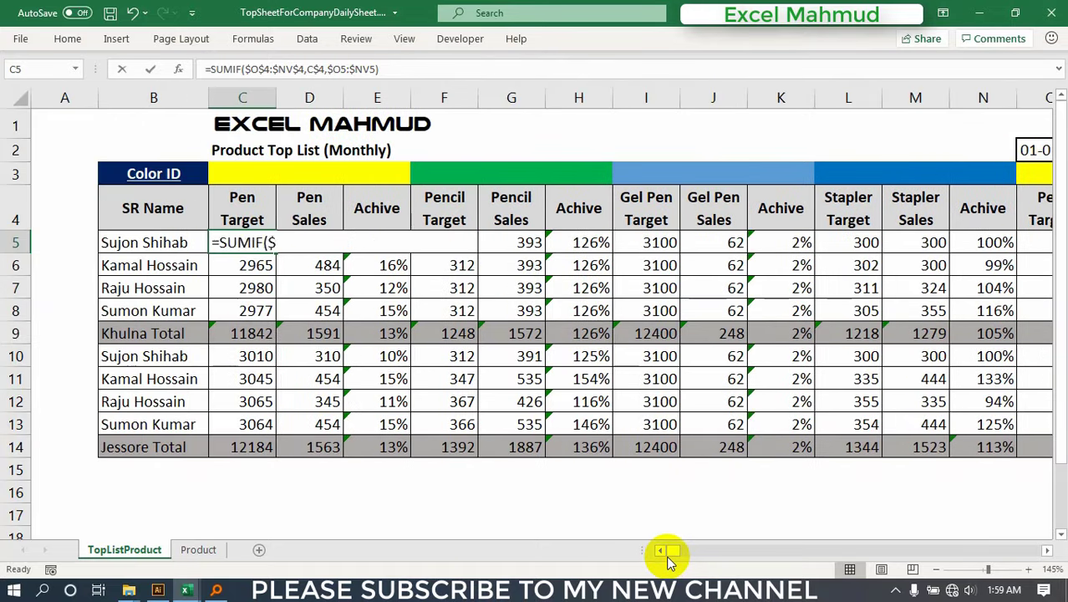
pyautogui.write('=')
pyautogui.moveTo(668, 556); pyautogui.dragTo(679, 552)
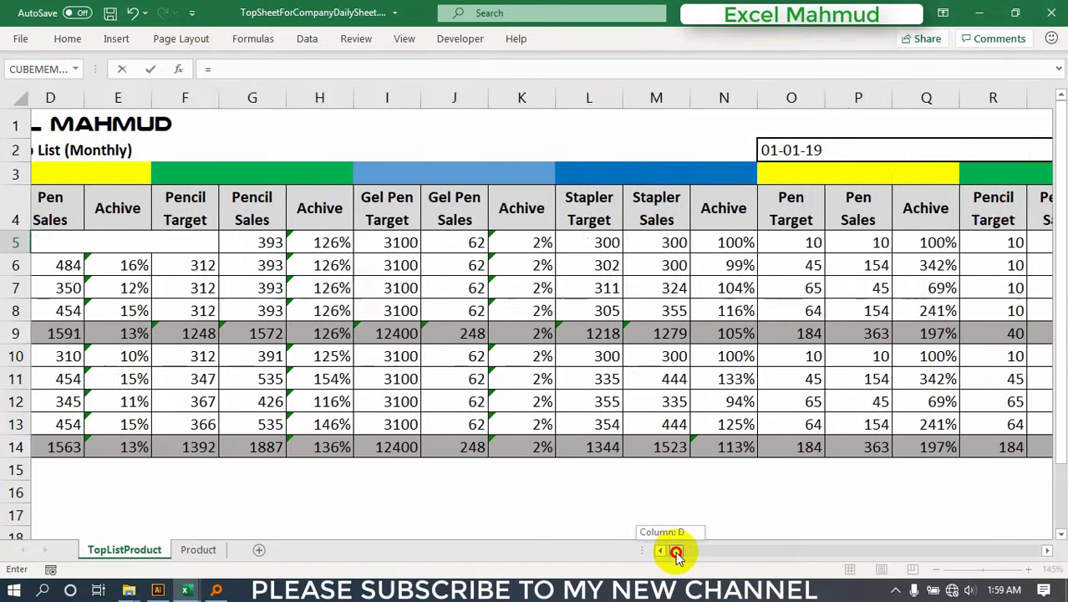
pyautogui.click(617, 247)
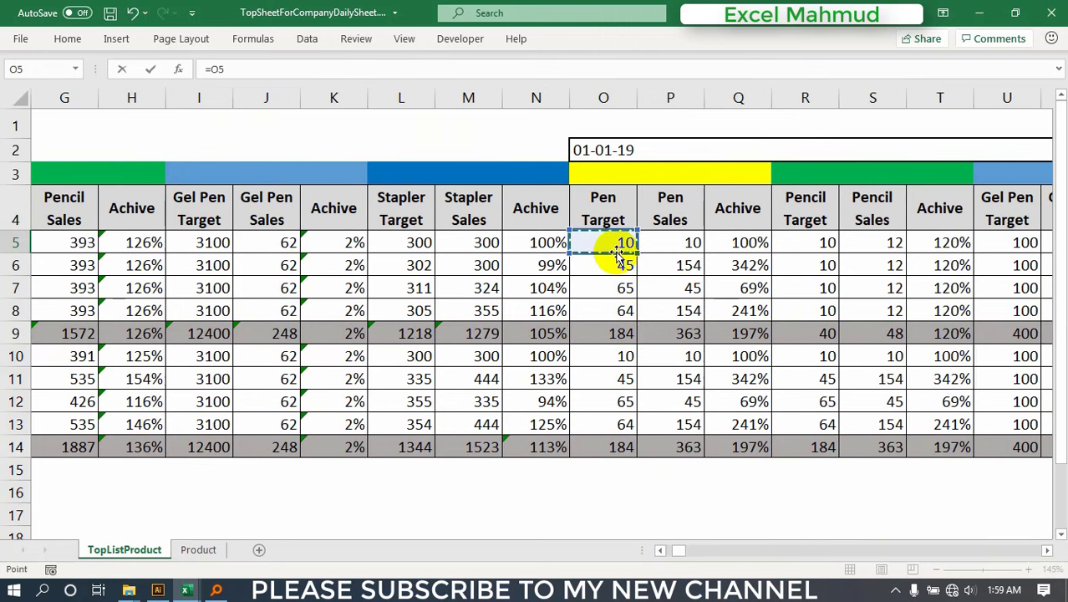
pyautogui.moveTo(679, 553); pyautogui.dragTo(696, 556)
pyautogui.click(194, 243)
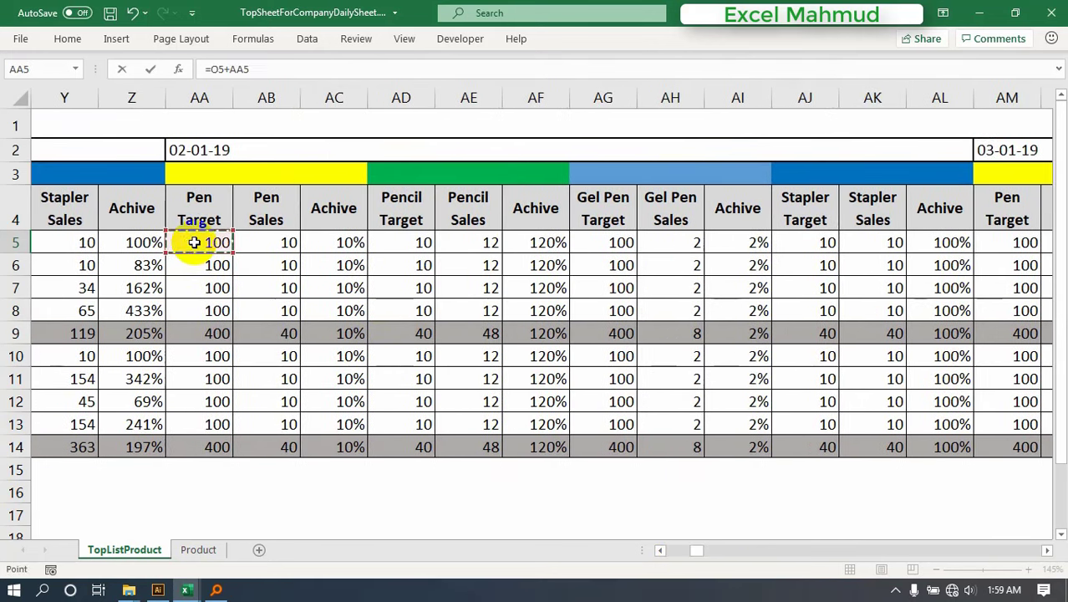
pyautogui.write('+')
pyautogui.click(1007, 242)
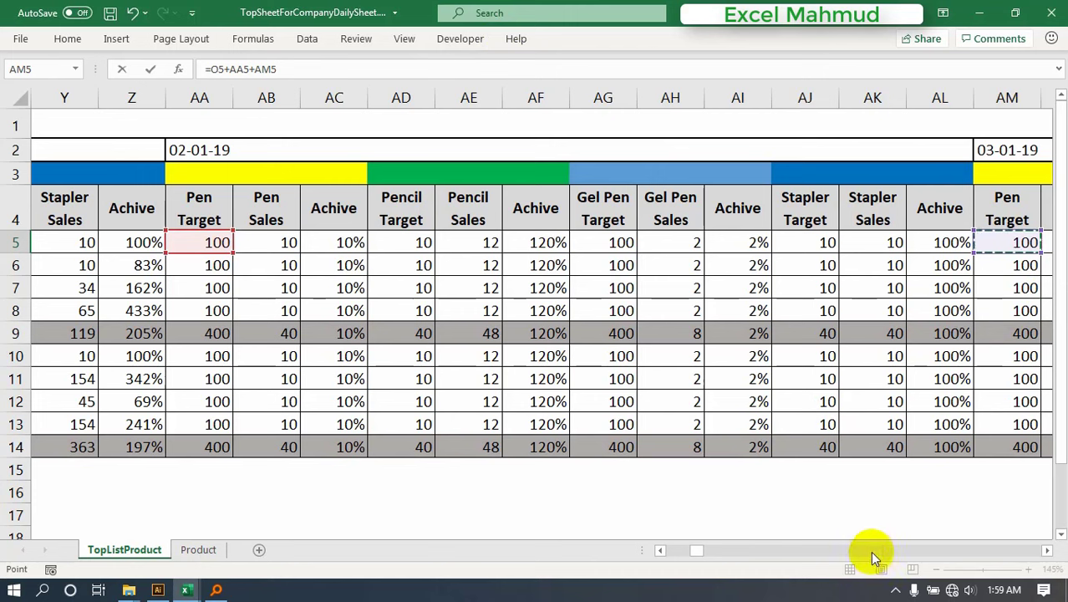
pyautogui.moveTo(696, 552); pyautogui.dragTo(732, 552)
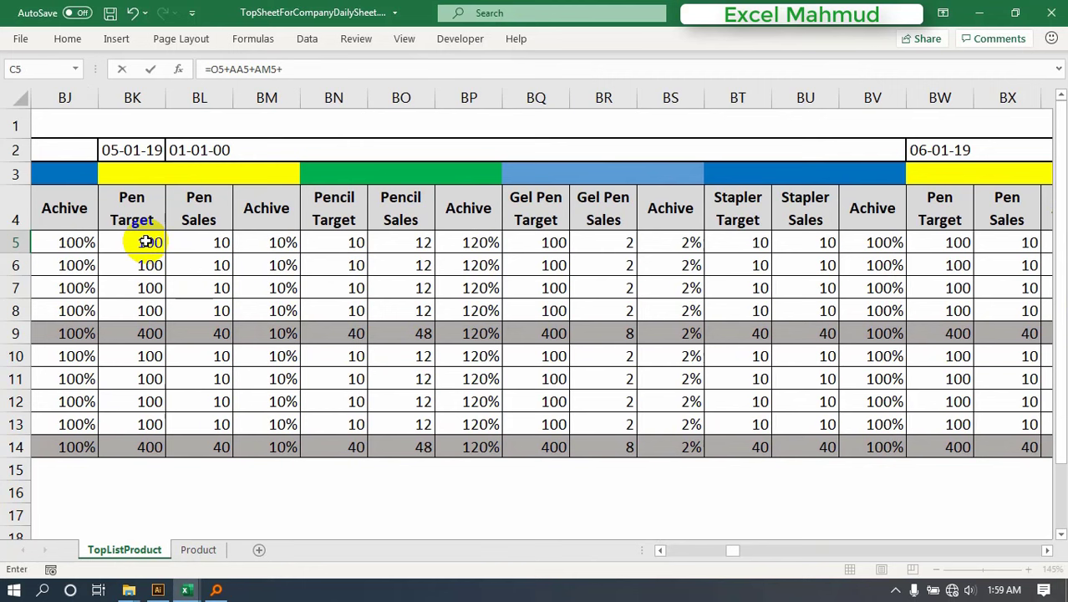
pyautogui.click(146, 241)
pyautogui.press('Return')
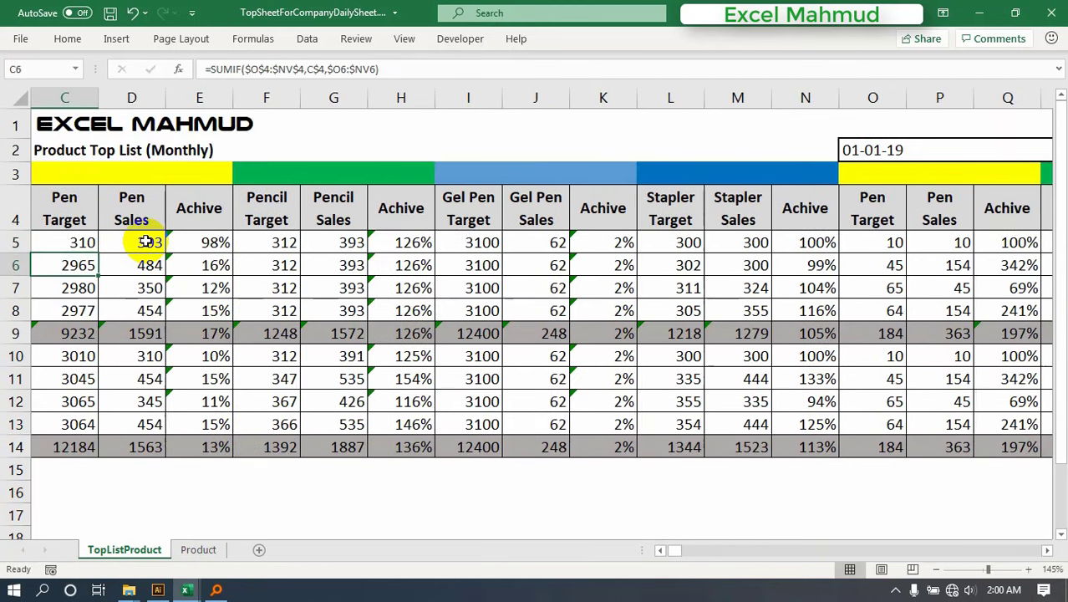
pyautogui.hscroll(-1, 145, 242)
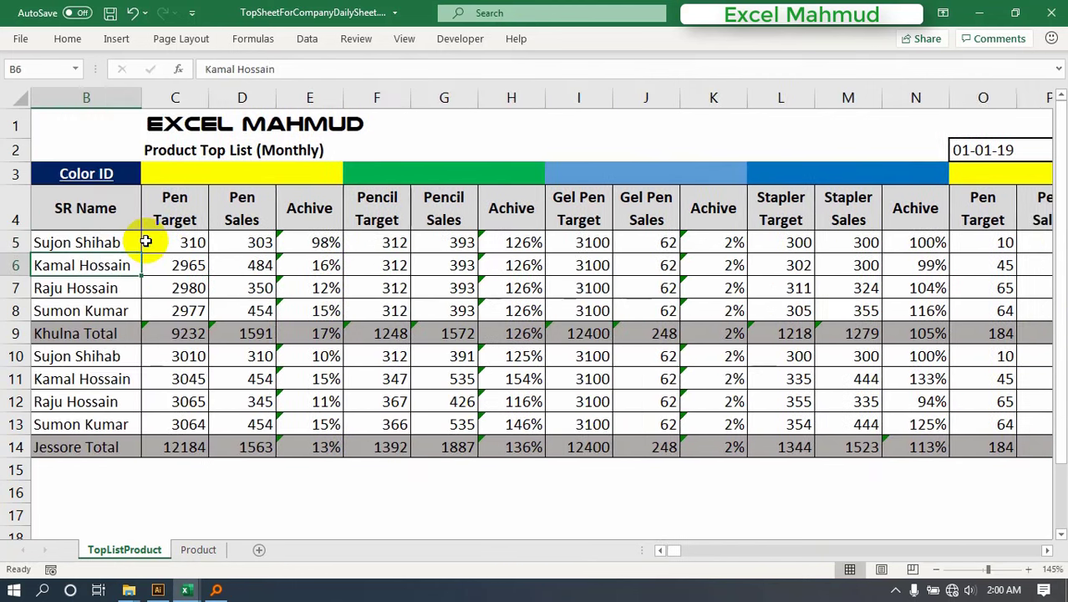
pyautogui.hotkey('ctrl', 'z')
pyautogui.hotkey('ctrl', 's')
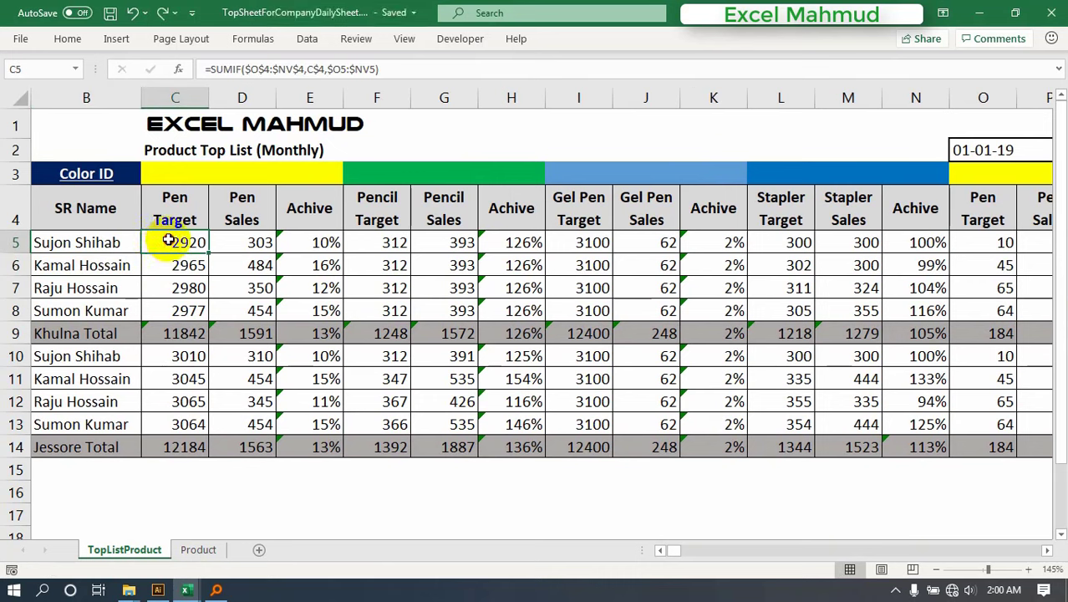
pyautogui.moveTo(169, 242); pyautogui.dragTo(221, 306)
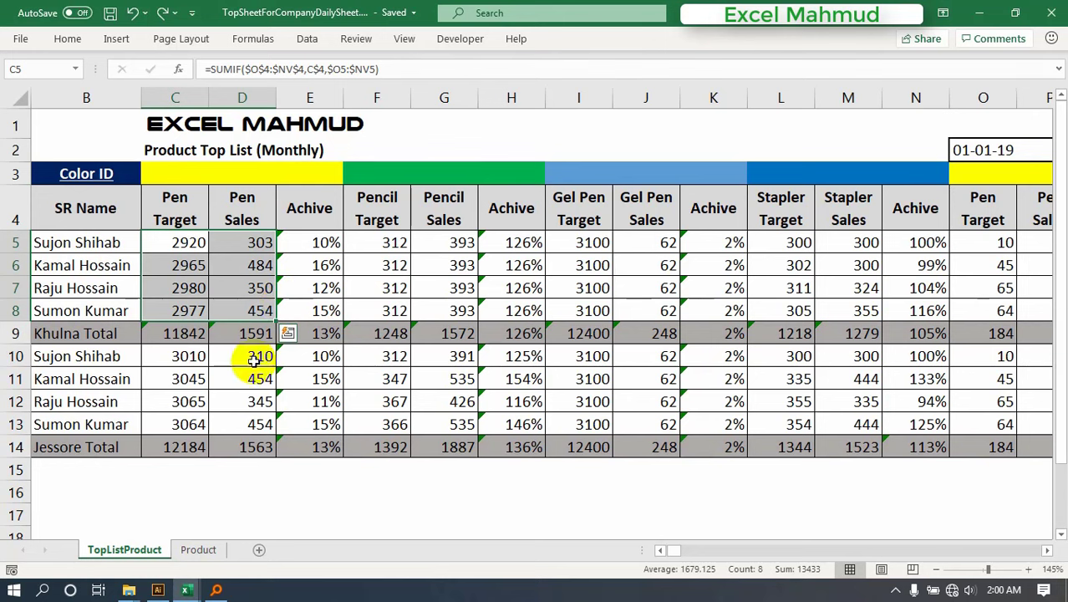
pyautogui.moveTo(177, 209)
pyautogui.mouseDown()
pyautogui.moveTo(740, 262)
pyautogui.moveTo(916, 219)
pyautogui.mouseUp()
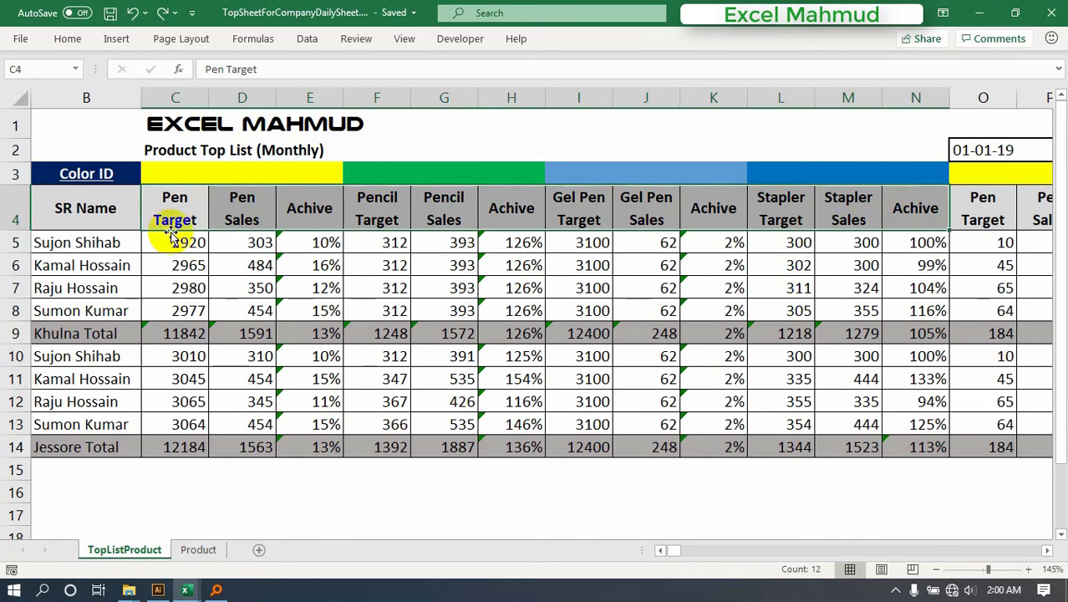
pyautogui.moveTo(171, 230); pyautogui.dragTo(901, 309)
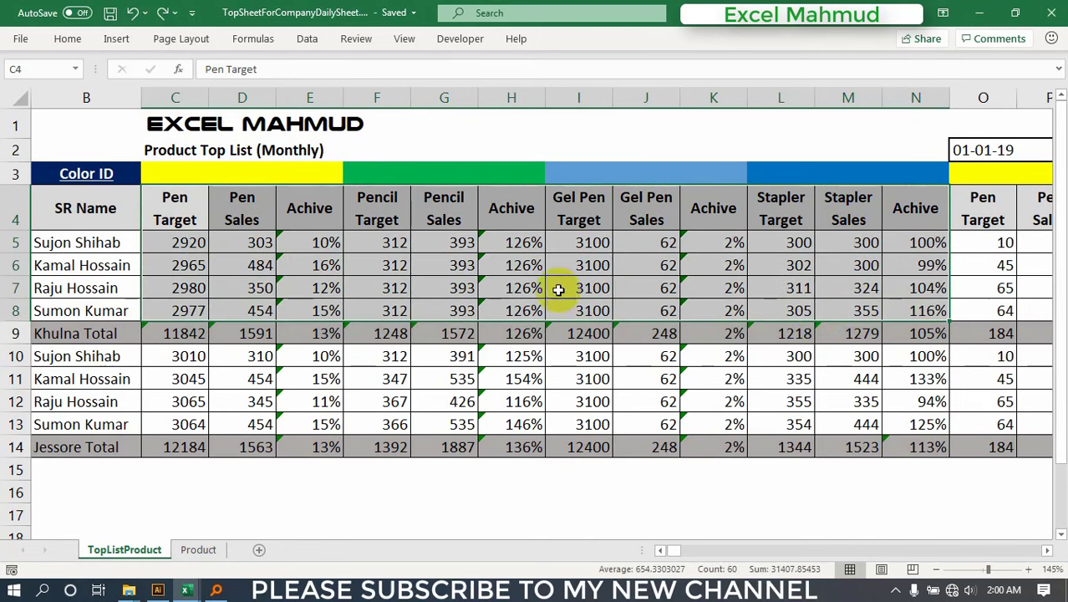
pyautogui.moveTo(675, 553); pyautogui.dragTo(685, 552)
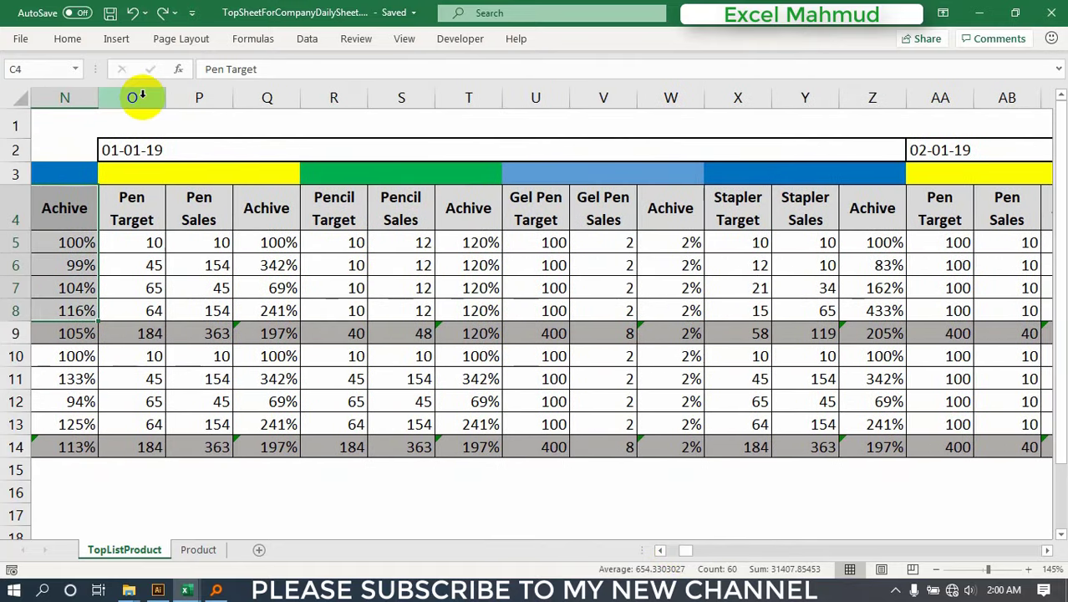
pyautogui.moveTo(134, 98); pyautogui.dragTo(887, 124)
pyautogui.moveTo(932, 98)
pyautogui.mouseDown()
pyautogui.moveTo(1062, 96)
pyautogui.moveTo(333, 100)
pyautogui.mouseUp()
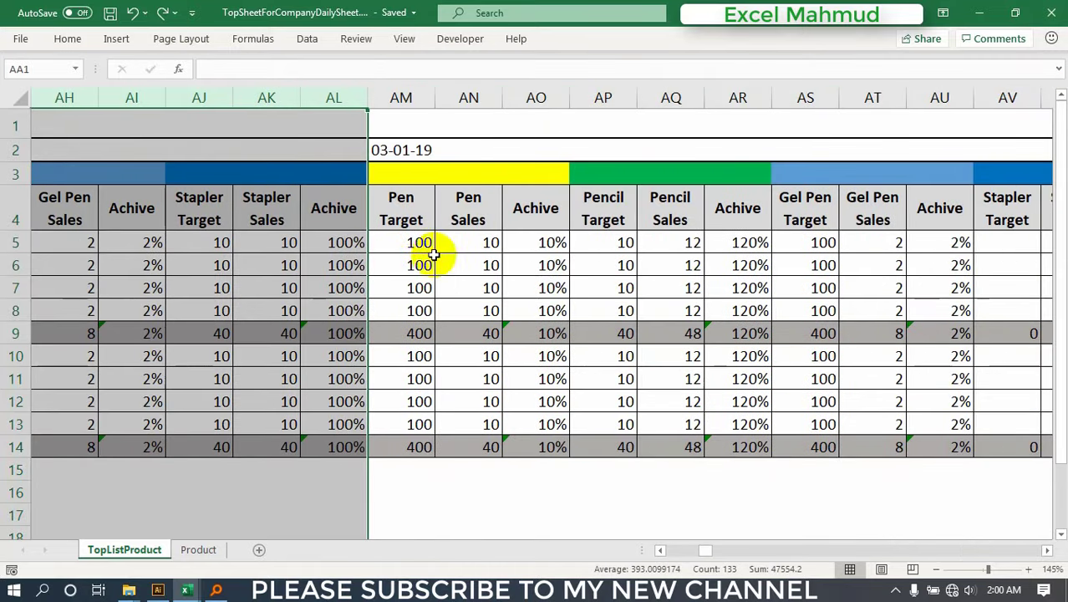
pyautogui.moveTo(316, 171)
pyautogui.mouseDown()
pyautogui.moveTo(256, 209)
pyautogui.moveTo(204, 211)
pyautogui.moveTo(265, 209)
pyautogui.mouseUp()
pyautogui.click(441, 487)
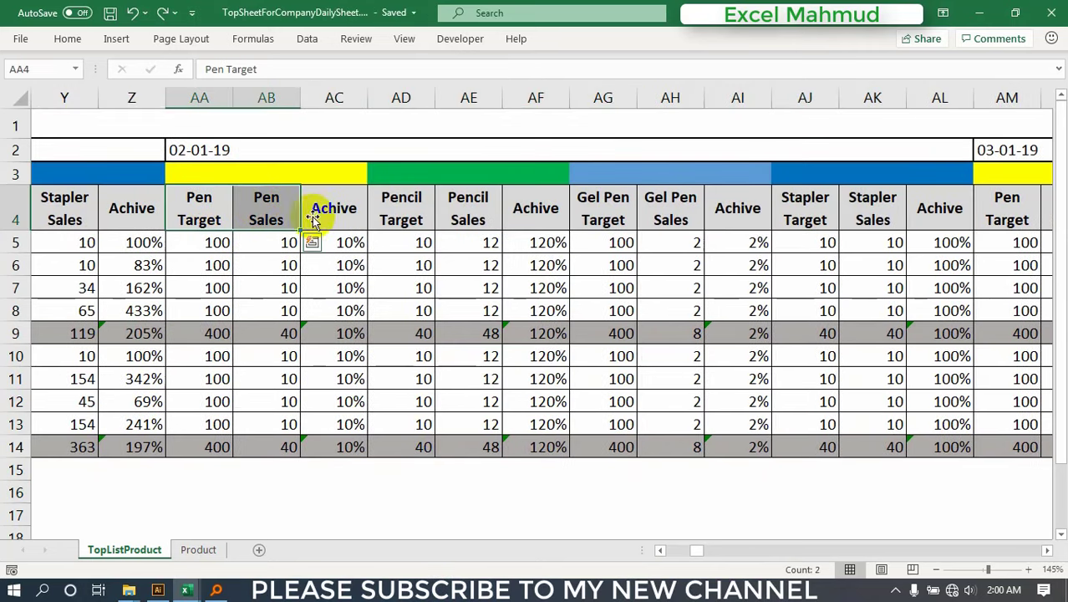
pyautogui.moveTo(397, 218); pyautogui.dragTo(465, 215)
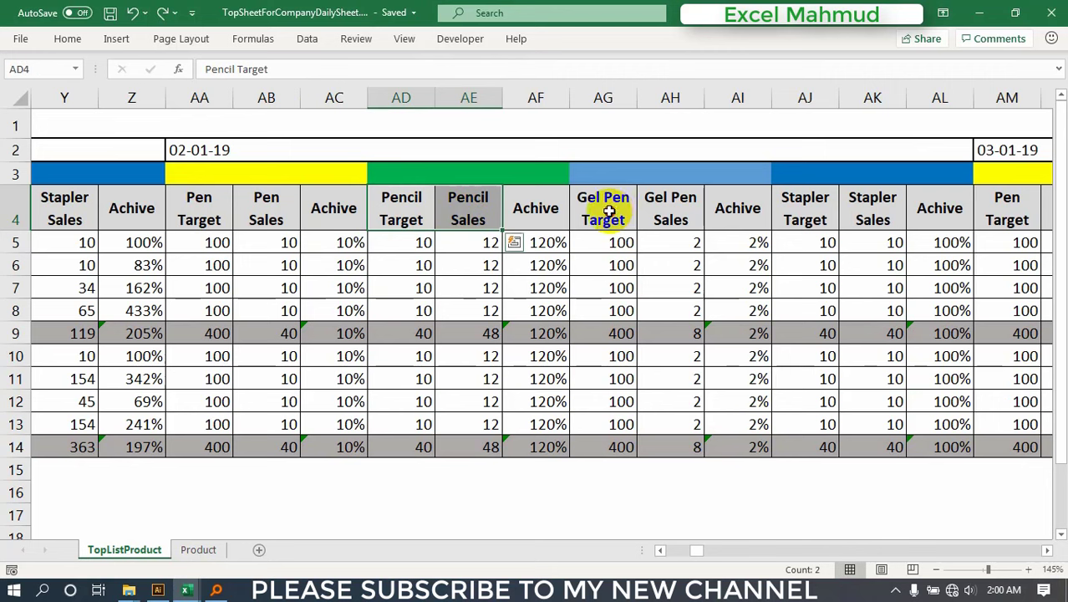
pyautogui.moveTo(605, 215); pyautogui.dragTo(665, 219)
pyautogui.moveTo(805, 220); pyautogui.dragTo(874, 219)
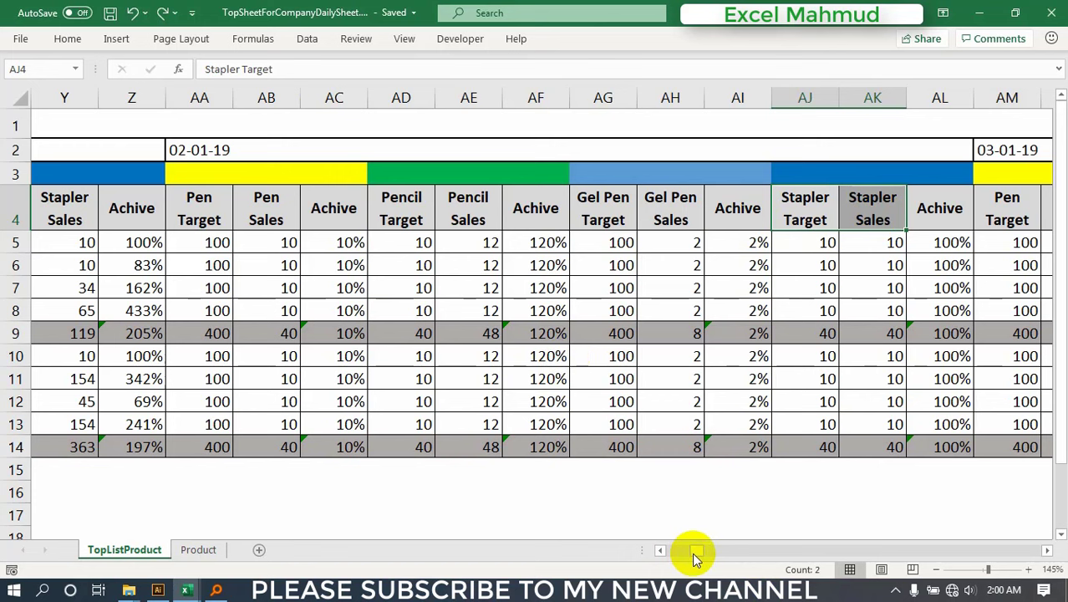
pyautogui.moveTo(694, 553); pyautogui.dragTo(669, 560)
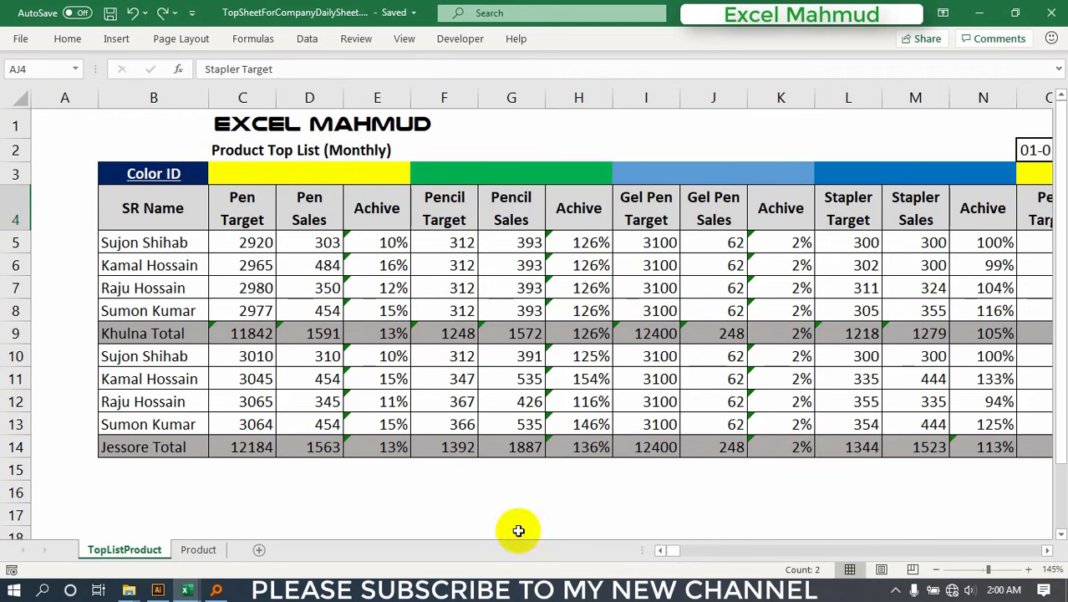
pyautogui.click(377, 145)
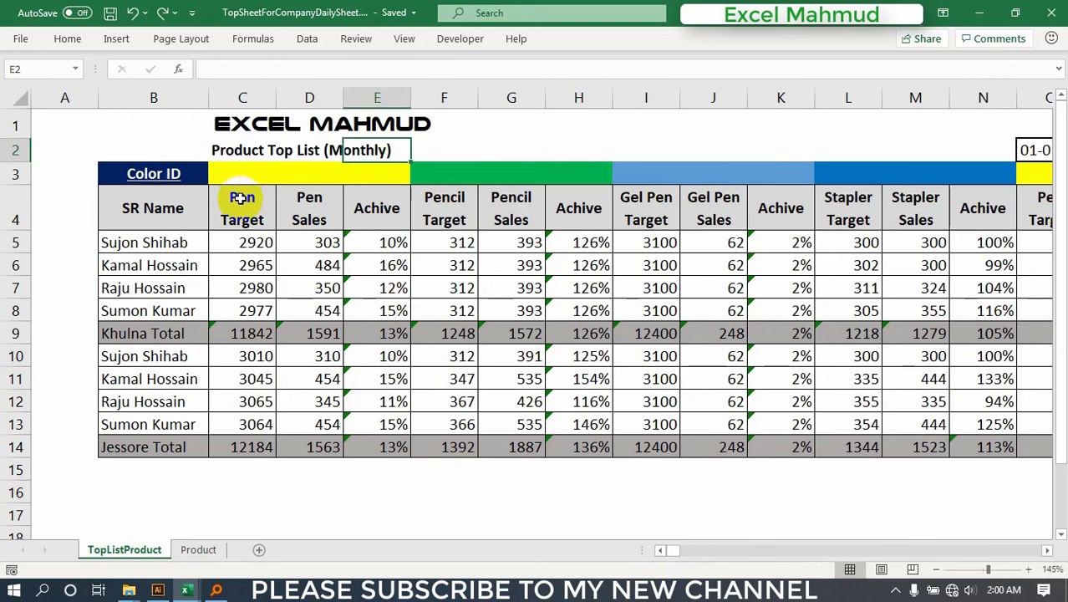
pyautogui.click(1030, 153)
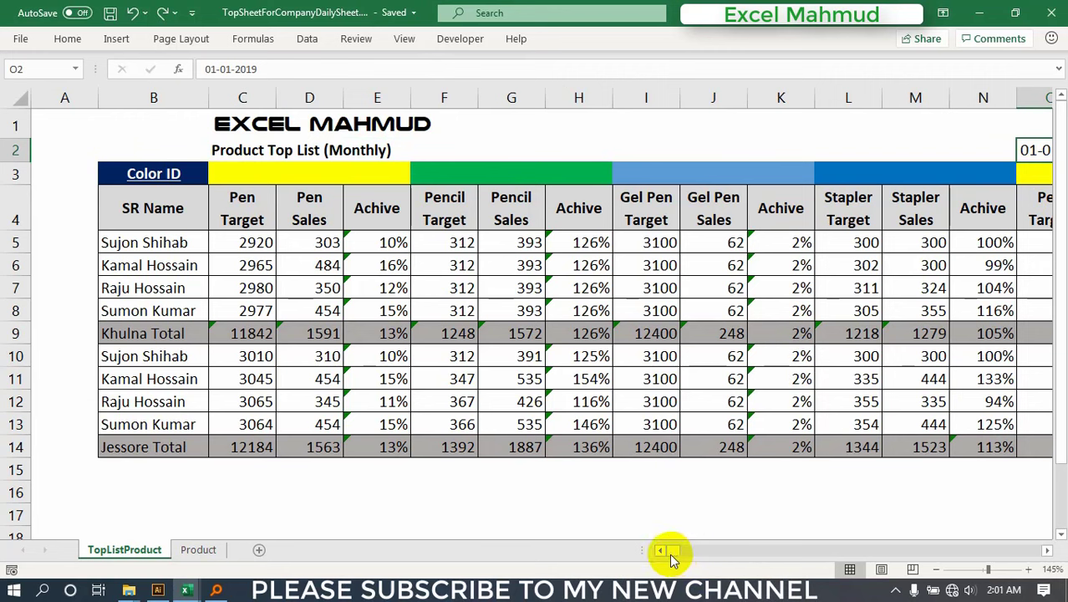
pyautogui.moveTo(670, 553)
pyautogui.mouseDown()
pyautogui.moveTo(711, 561)
pyautogui.moveTo(635, 552)
pyautogui.mouseUp()
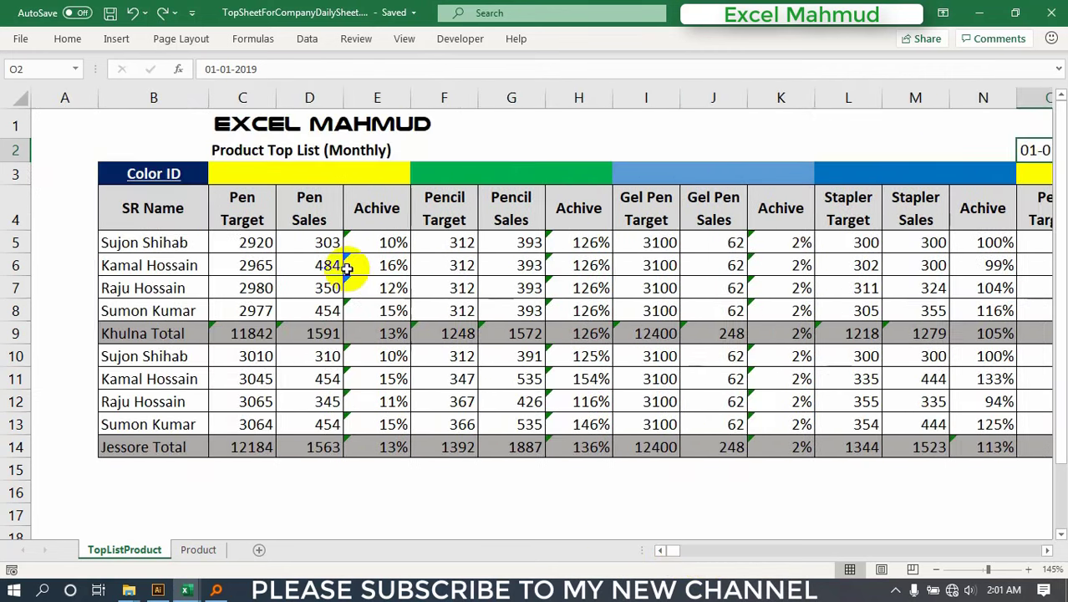
pyautogui.moveTo(262, 244)
pyautogui.mouseDown()
pyautogui.moveTo(301, 263)
pyautogui.moveTo(330, 309)
pyautogui.mouseUp()
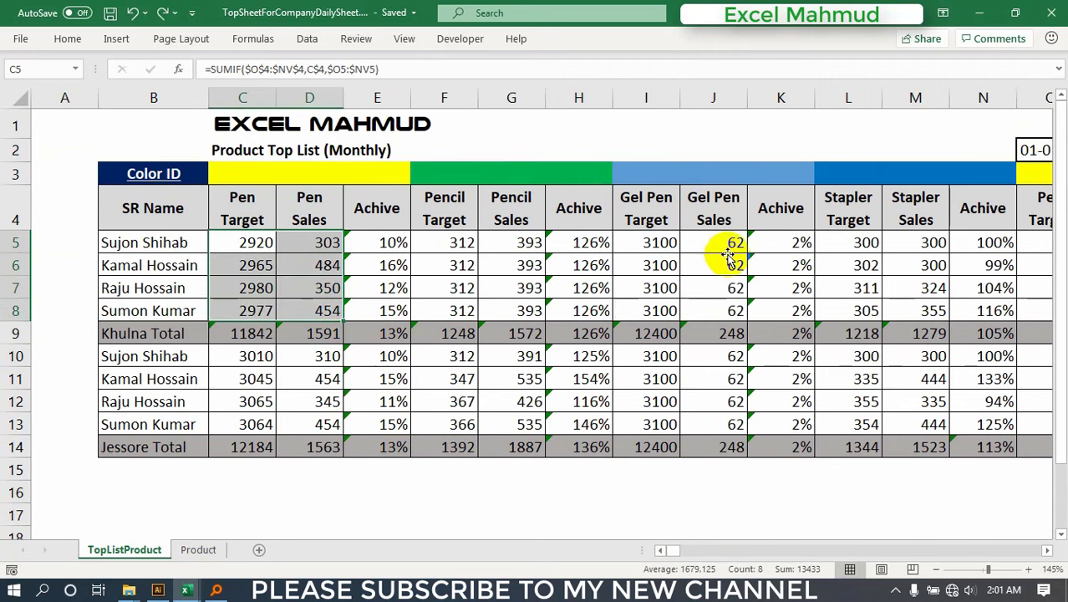
pyautogui.click(849, 310)
pyautogui.click(624, 326)
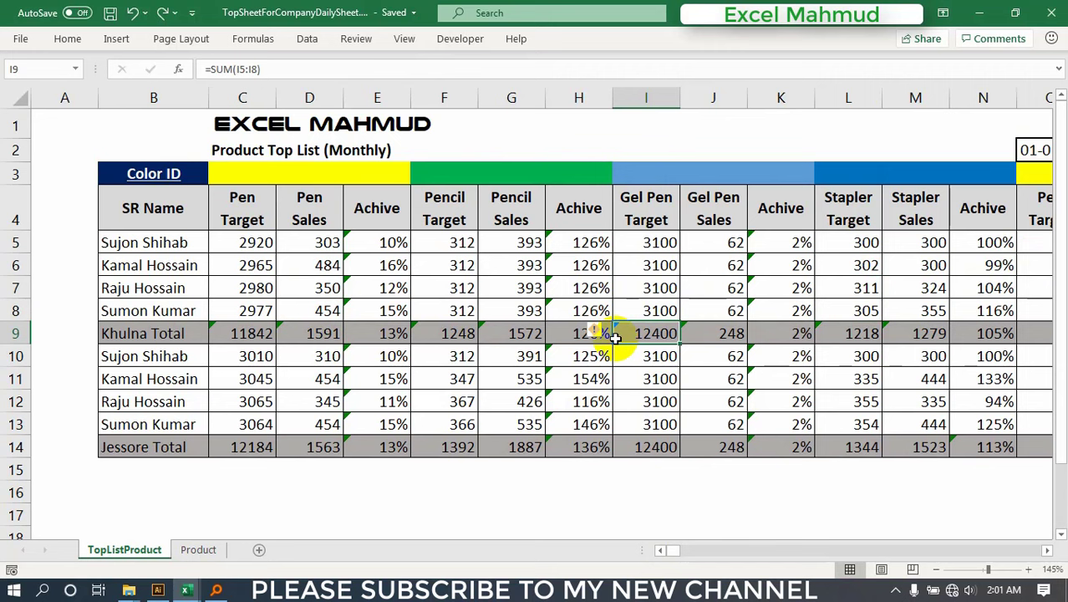
pyautogui.moveTo(222, 245); pyautogui.dragTo(303, 313)
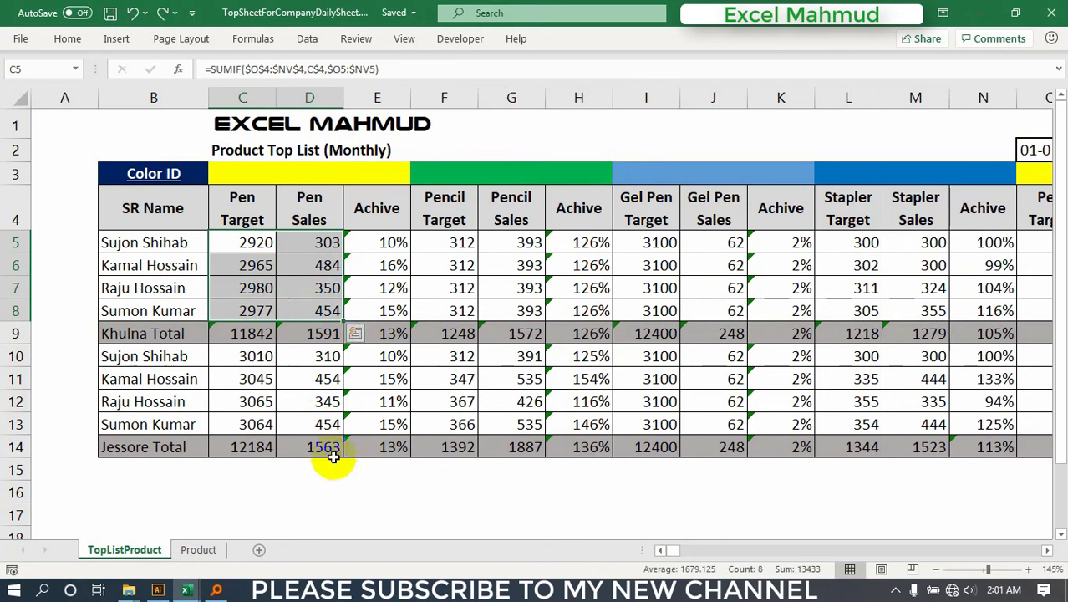
pyautogui.moveTo(240, 209); pyautogui.dragTo(296, 216)
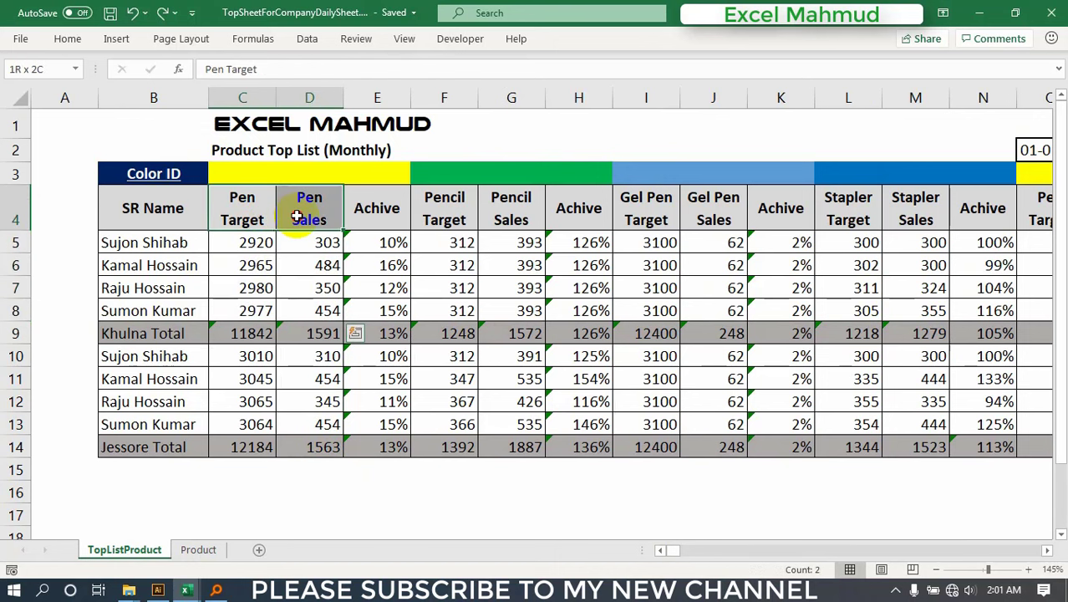
pyautogui.click(251, 215)
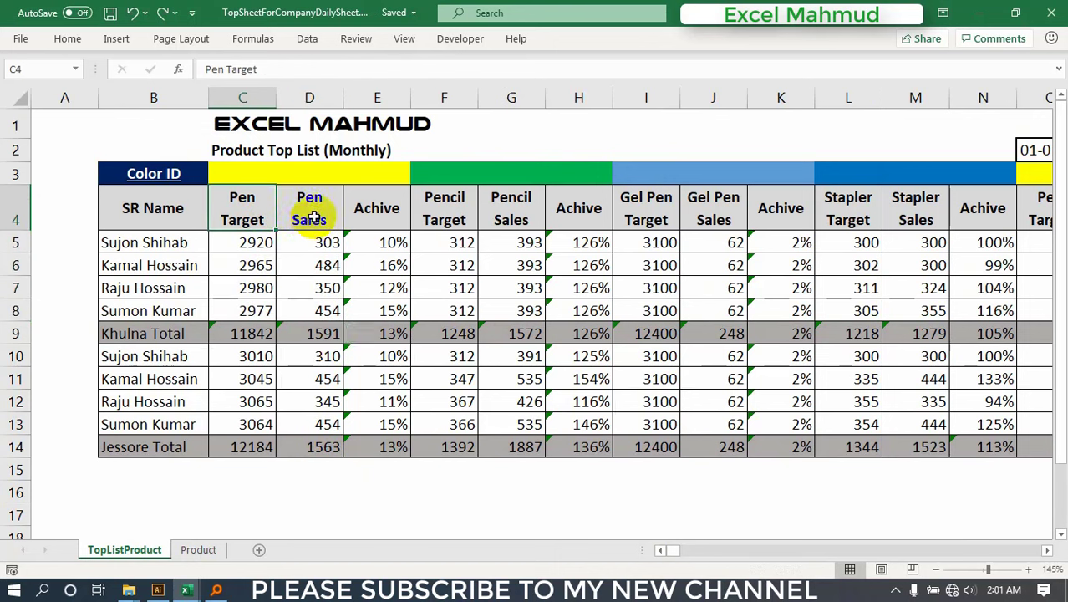
pyautogui.click(312, 216)
pyautogui.click(377, 213)
pyautogui.click(444, 213)
pyautogui.click(511, 214)
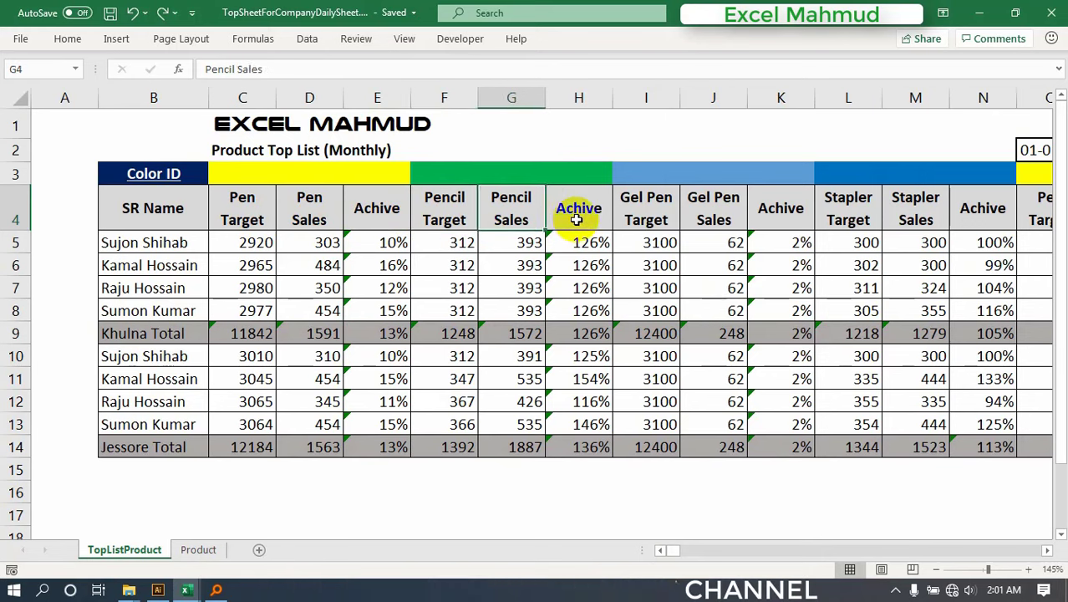
pyautogui.click(577, 220)
pyautogui.click(647, 214)
pyautogui.click(713, 213)
pyautogui.click(781, 210)
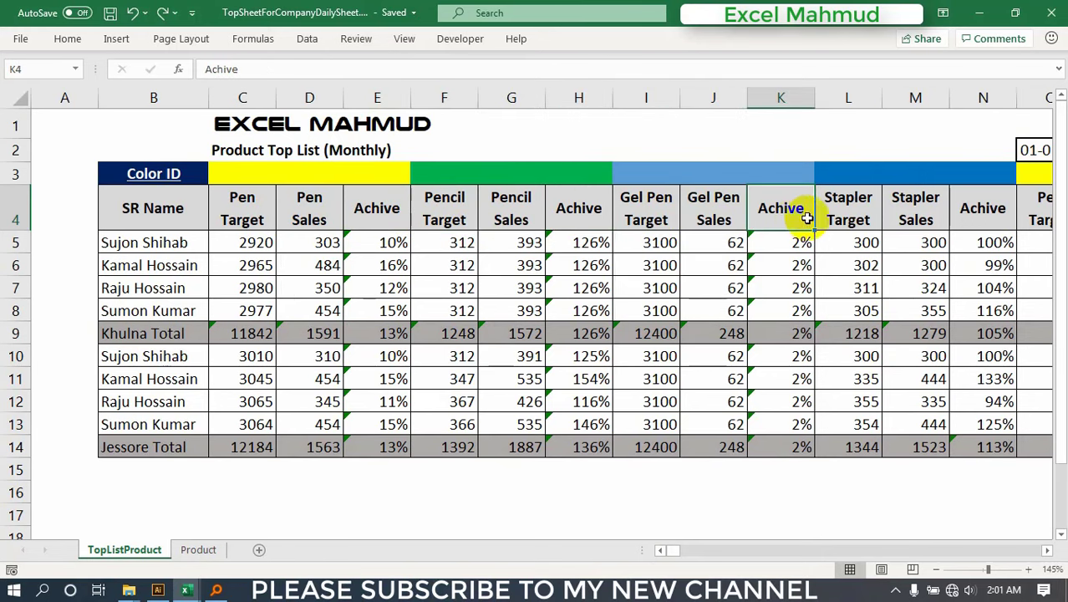
pyautogui.click(660, 205)
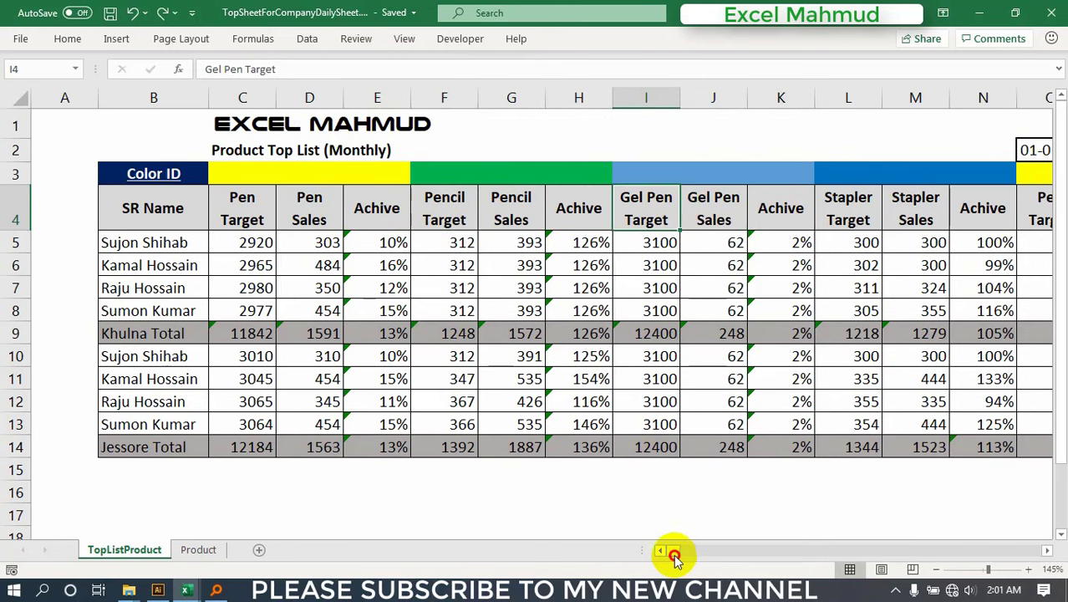
pyautogui.moveTo(674, 556); pyautogui.dragTo(681, 555)
pyautogui.click(416, 215)
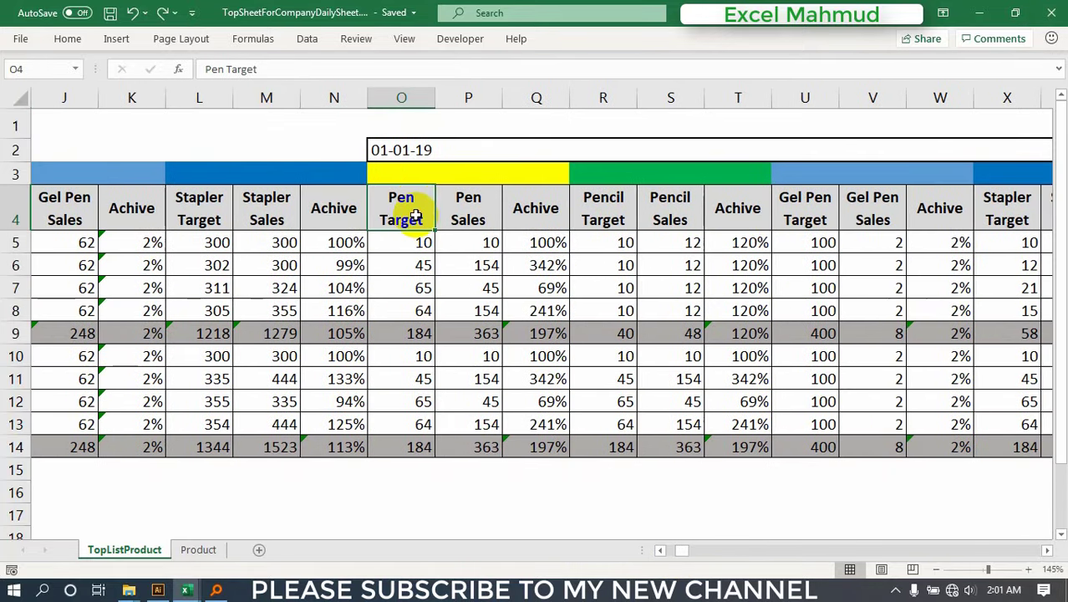
pyautogui.moveTo(401, 201)
pyautogui.mouseDown()
pyautogui.moveTo(440, 210)
pyautogui.moveTo(392, 215)
pyautogui.mouseUp()
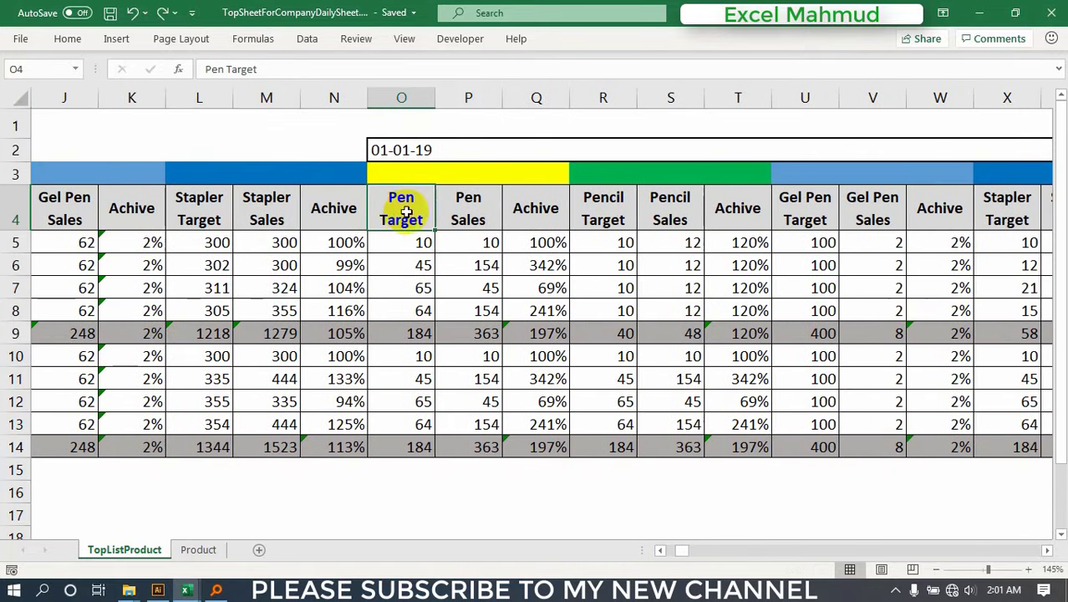
pyautogui.click(465, 211)
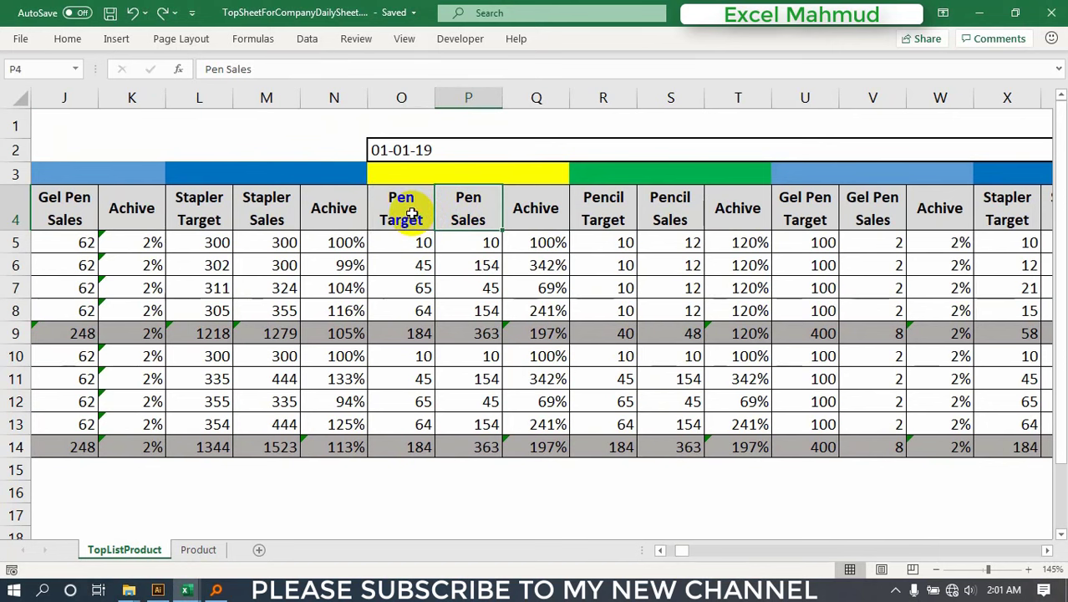
pyautogui.click(413, 214)
pyautogui.click(458, 216)
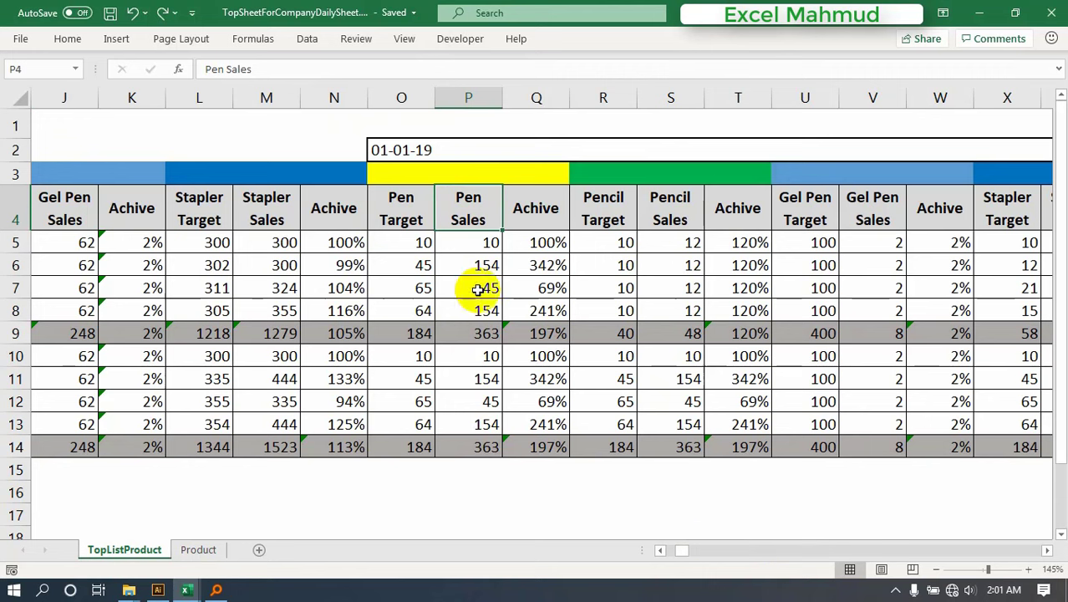
pyautogui.click(409, 215)
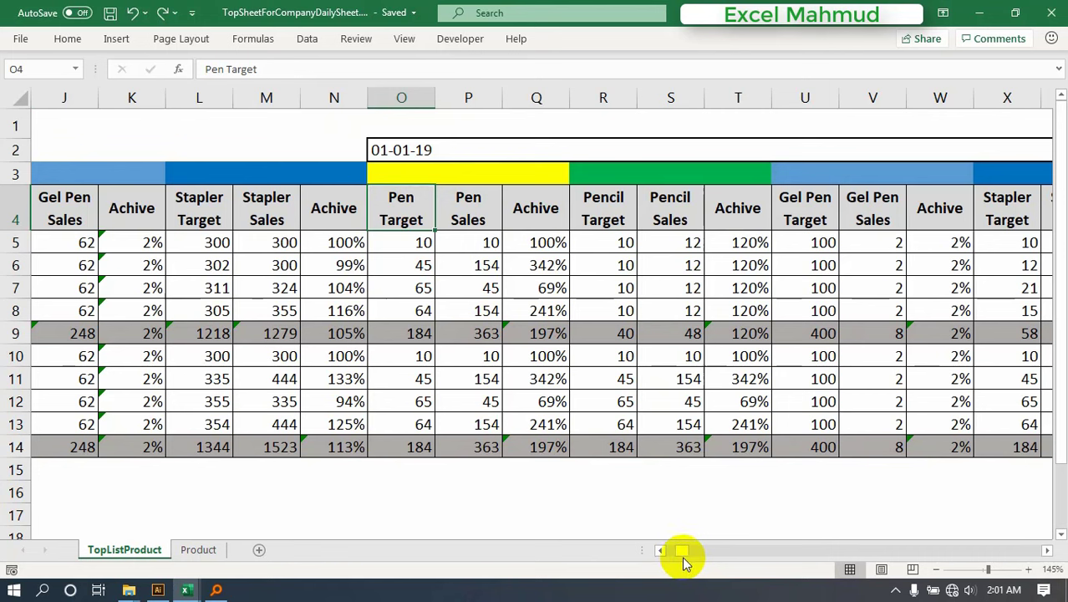
pyautogui.moveTo(683, 555)
pyautogui.mouseDown()
pyautogui.moveTo(712, 565)
pyautogui.moveTo(590, 573)
pyautogui.moveTo(684, 552)
pyautogui.moveTo(657, 556)
pyautogui.mouseUp()
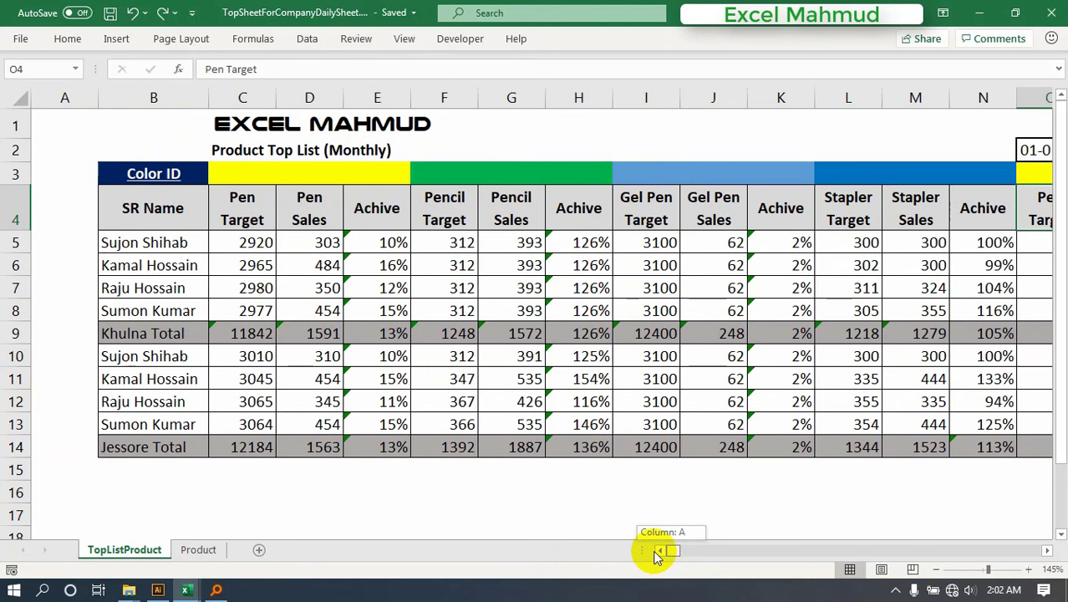
pyautogui.click(394, 470)
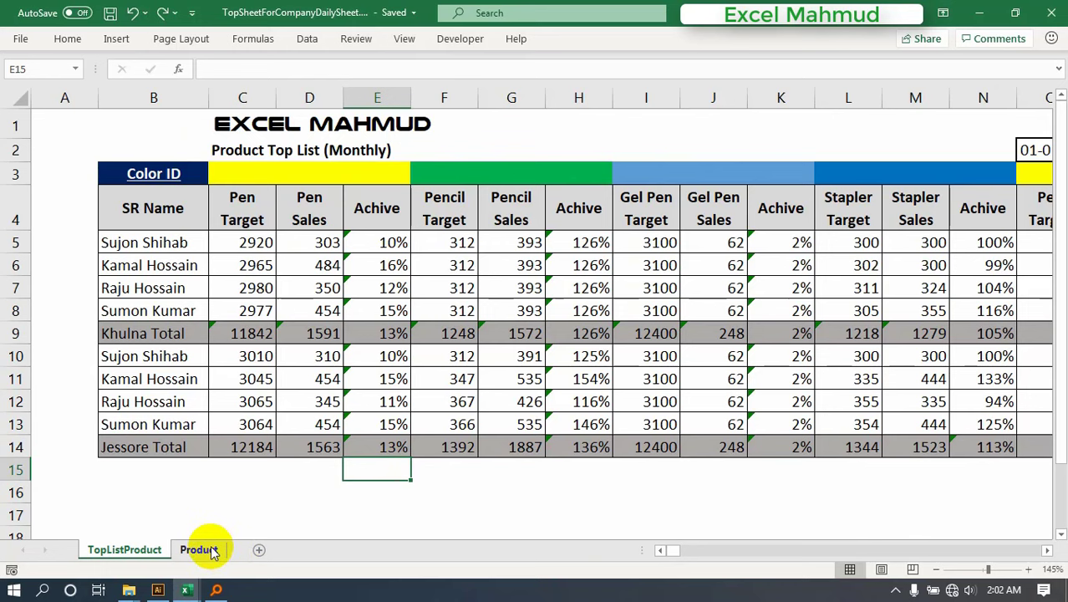
# Widen column B on the Product sheet so Pen through Stapler fit
pyautogui.click(199, 550)
pyautogui.moveTo(88, 143); pyautogui.dragTo(111, 207)
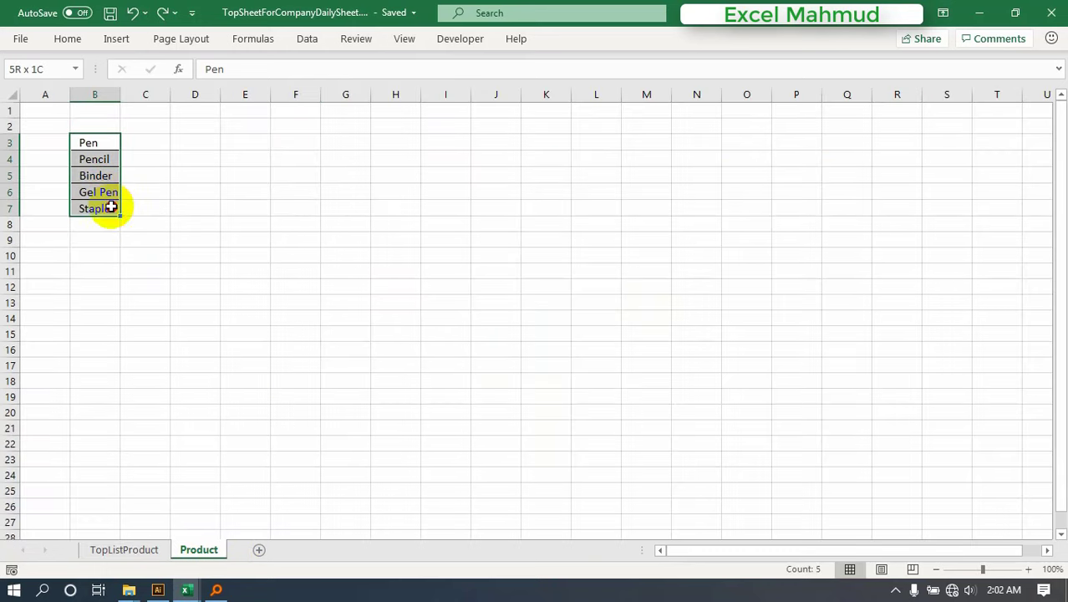
pyautogui.click(238, 226)
pyautogui.moveTo(94, 145)
pyautogui.mouseDown()
pyautogui.moveTo(136, 191)
pyautogui.moveTo(104, 209)
pyautogui.mouseUp()
pyautogui.click(200, 210)
pyautogui.moveTo(122, 93); pyautogui.dragTo(157, 105)
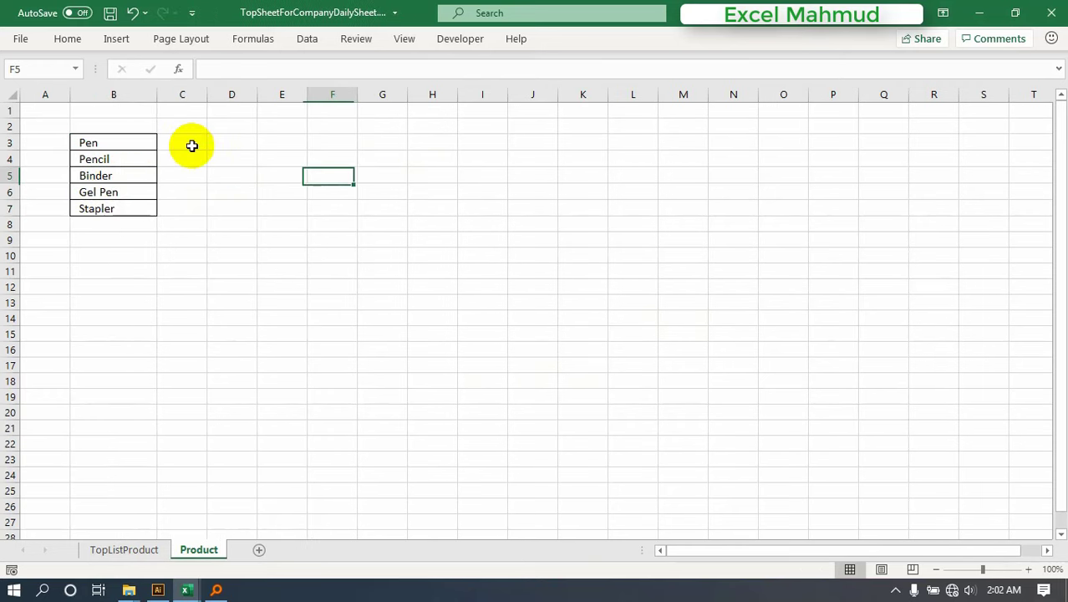
pyautogui.click(261, 208)
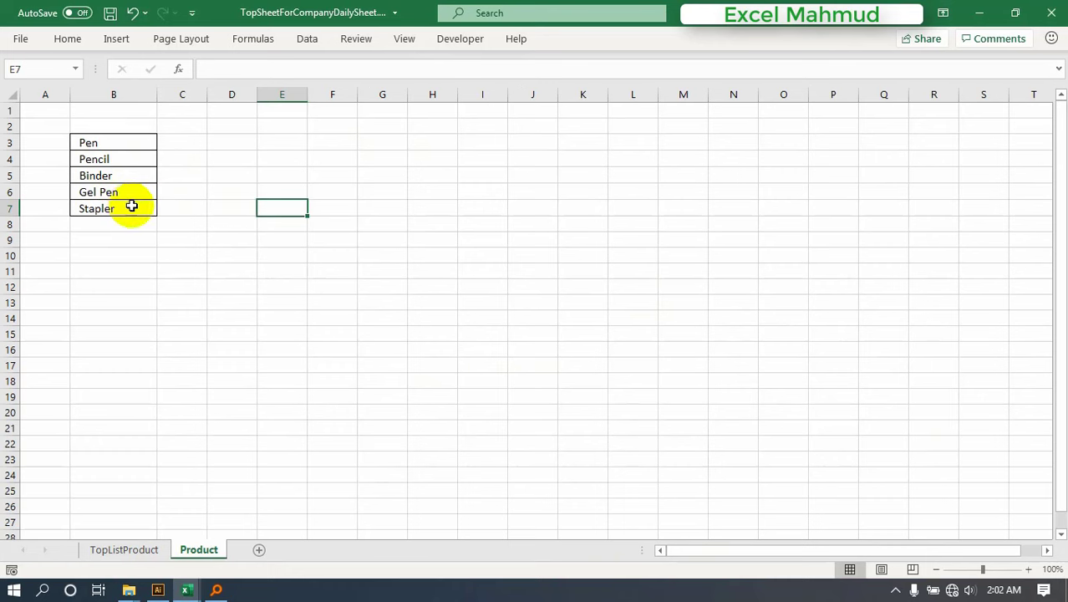
pyautogui.click(131, 206)
pyautogui.click(226, 240)
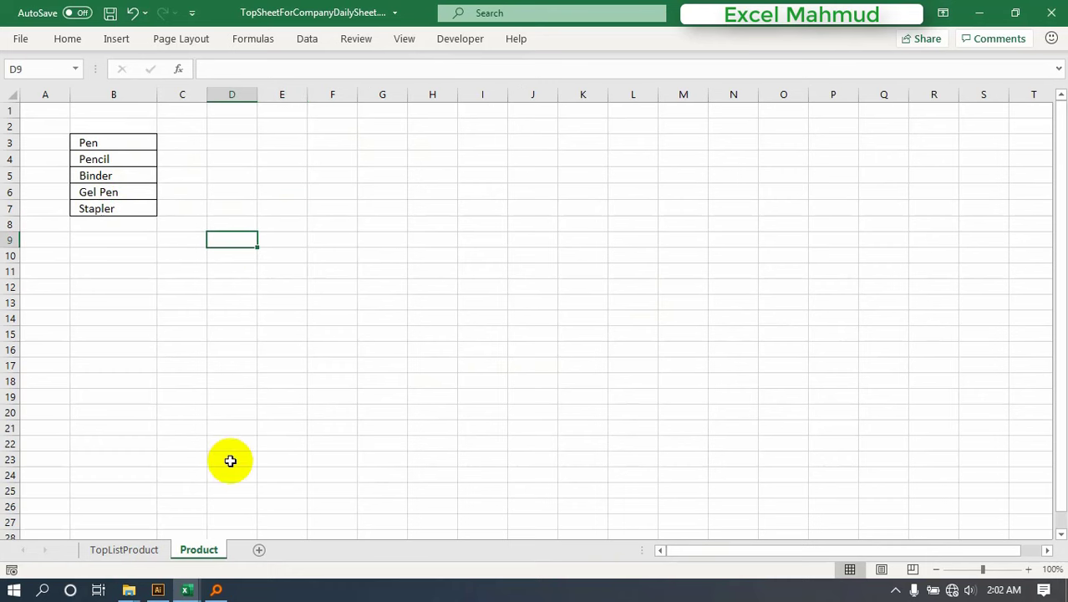
# Review TopListProduct's coloured headers C–N and the IFERROR Achive formula in H11
pyautogui.click(154, 555)
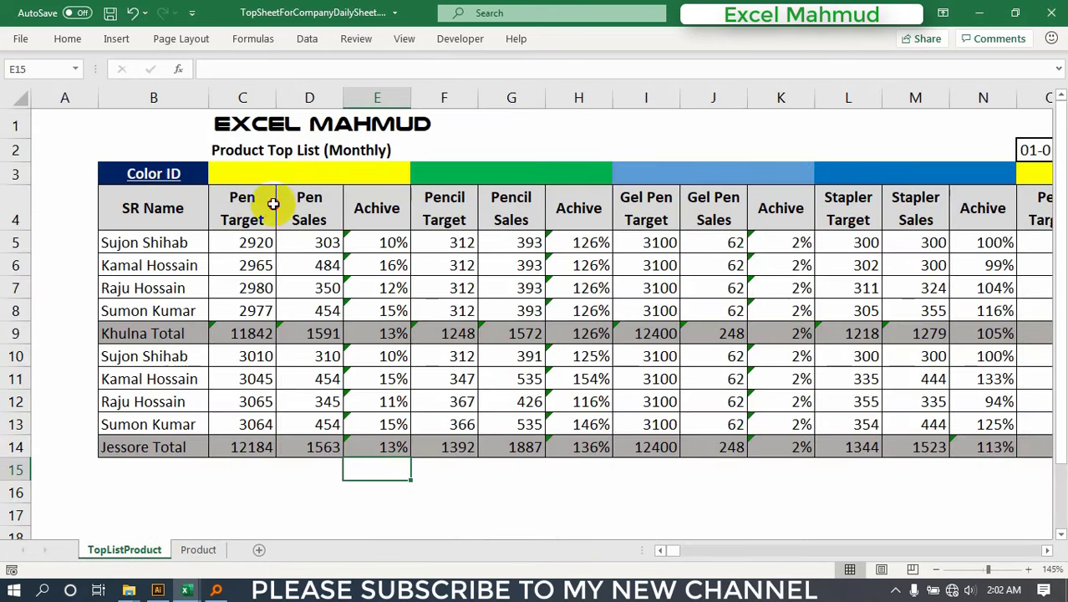
pyautogui.moveTo(274, 205); pyautogui.dragTo(965, 182)
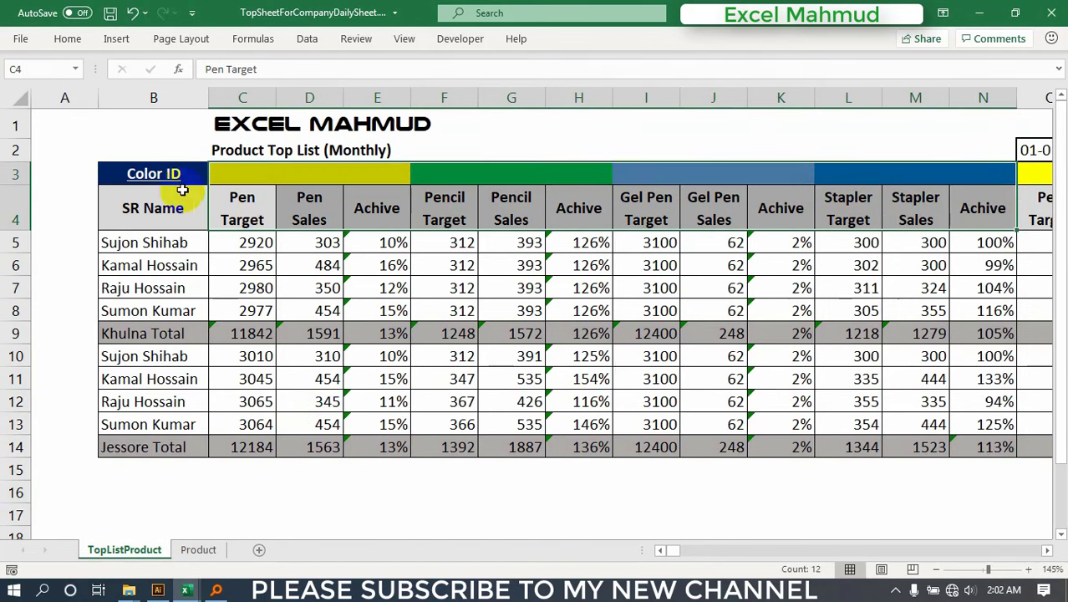
pyautogui.click(167, 173)
pyautogui.click(577, 378)
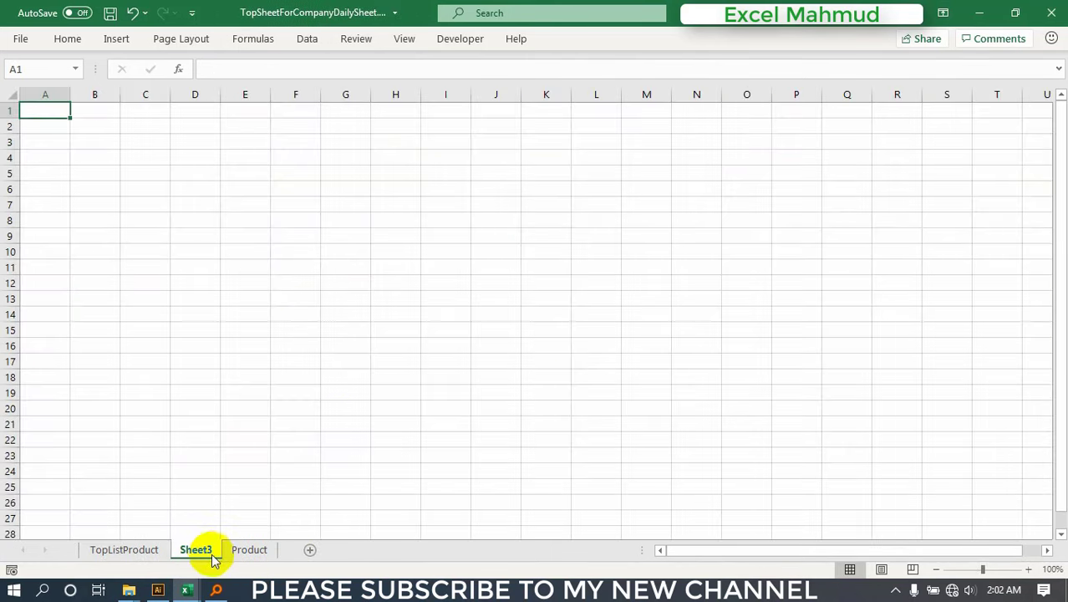
# Rename Sheet3 to TopListProduct2 and enter the channel title in B1
pyautogui.doubleClick(197, 551)
pyautogui.write('TopListProduct')
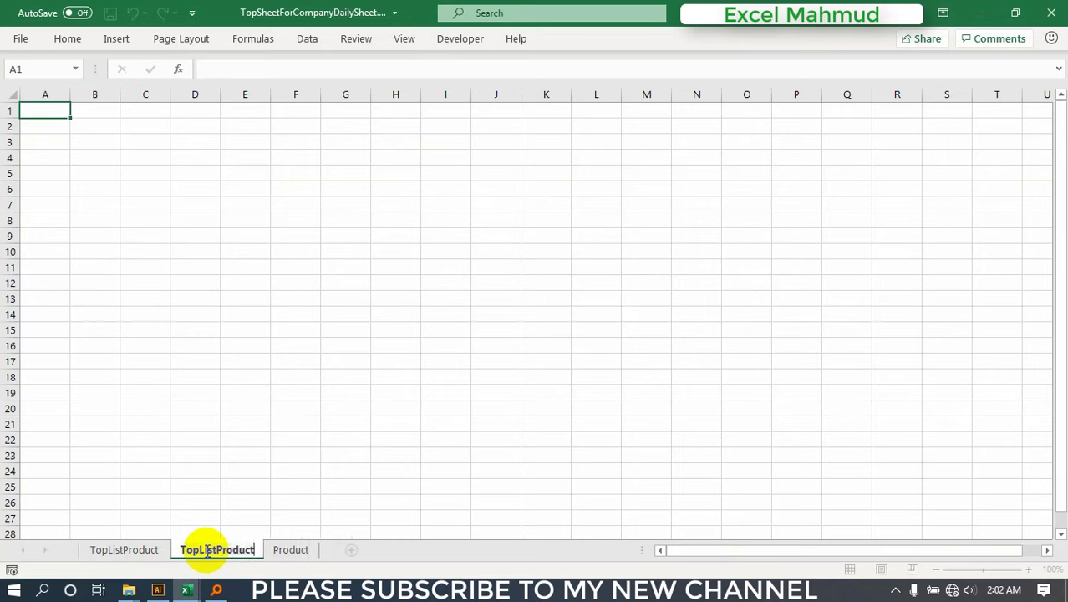
pyautogui.write('2')
pyautogui.press('Return')
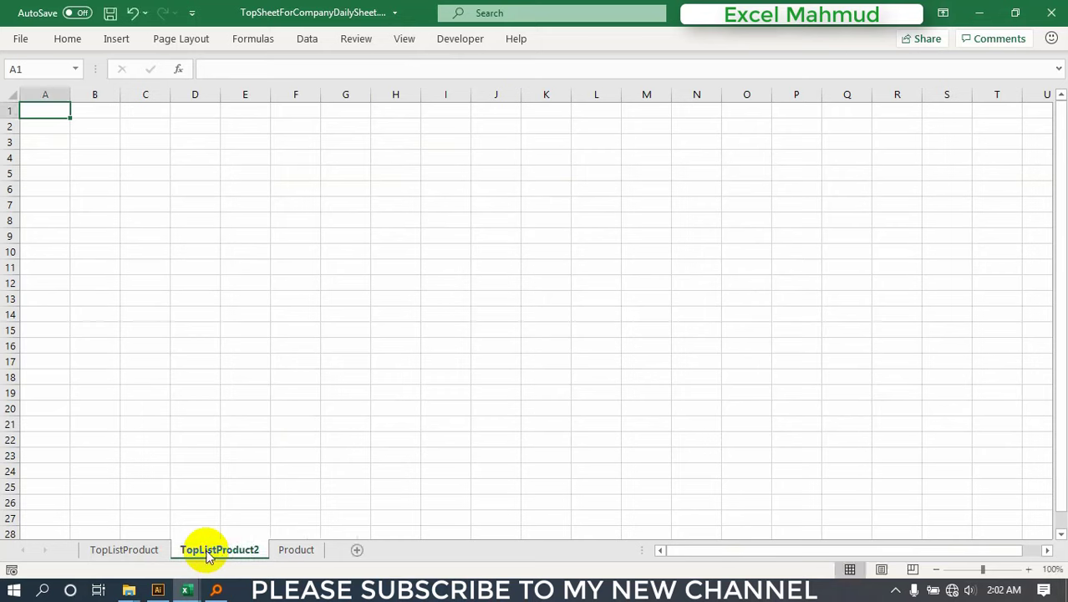
pyautogui.click(115, 107)
pyautogui.write('Excel Mahmud')
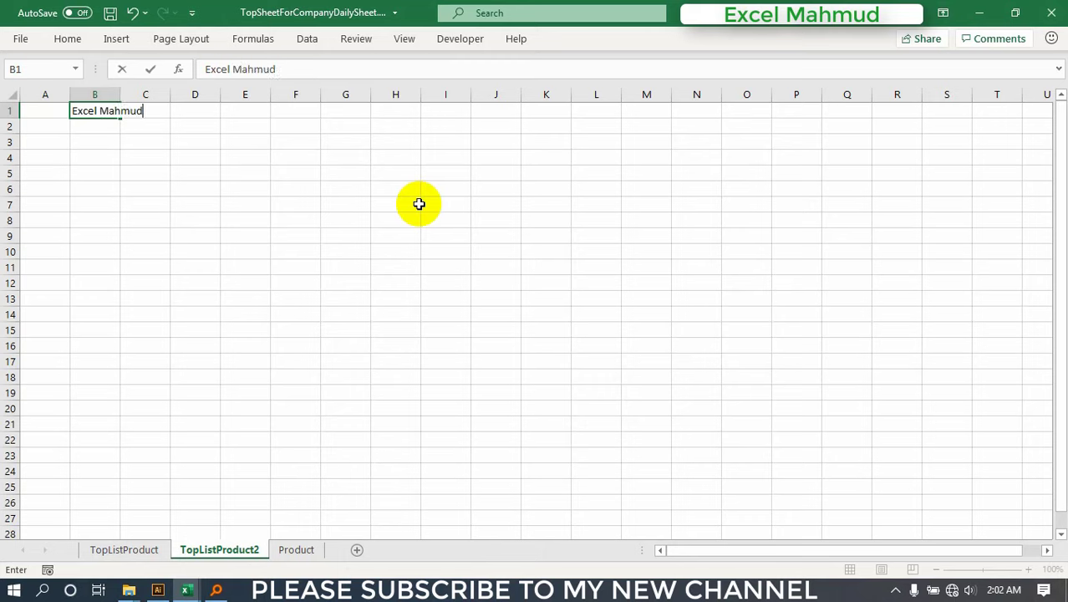
pyautogui.press('Return')
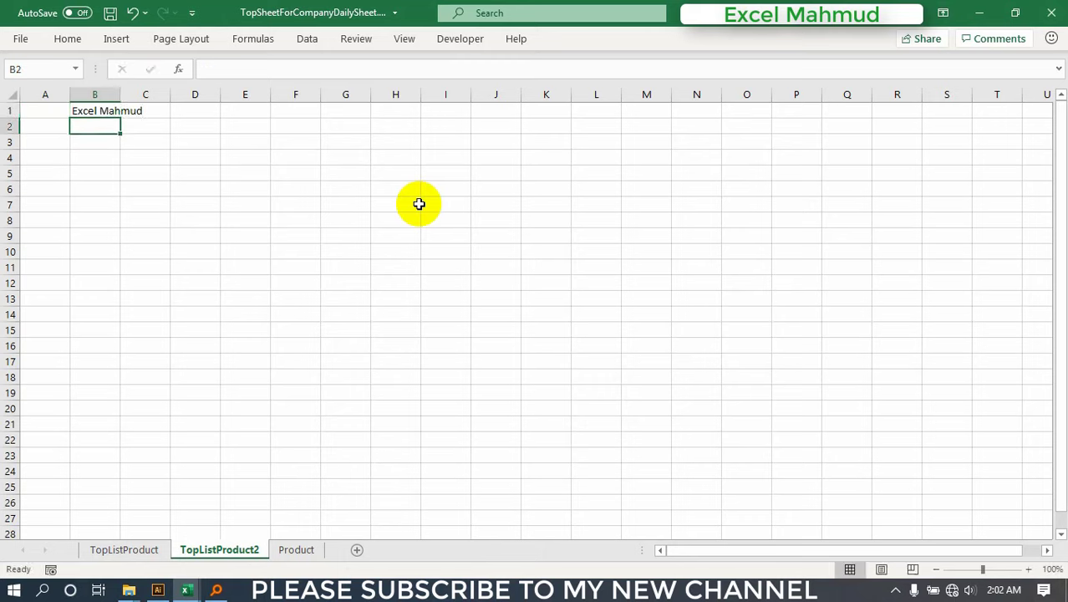
# Enter 'Product Top List (Monthly)' in B2, matching the original sheet's title rows
pyautogui.click(124, 550)
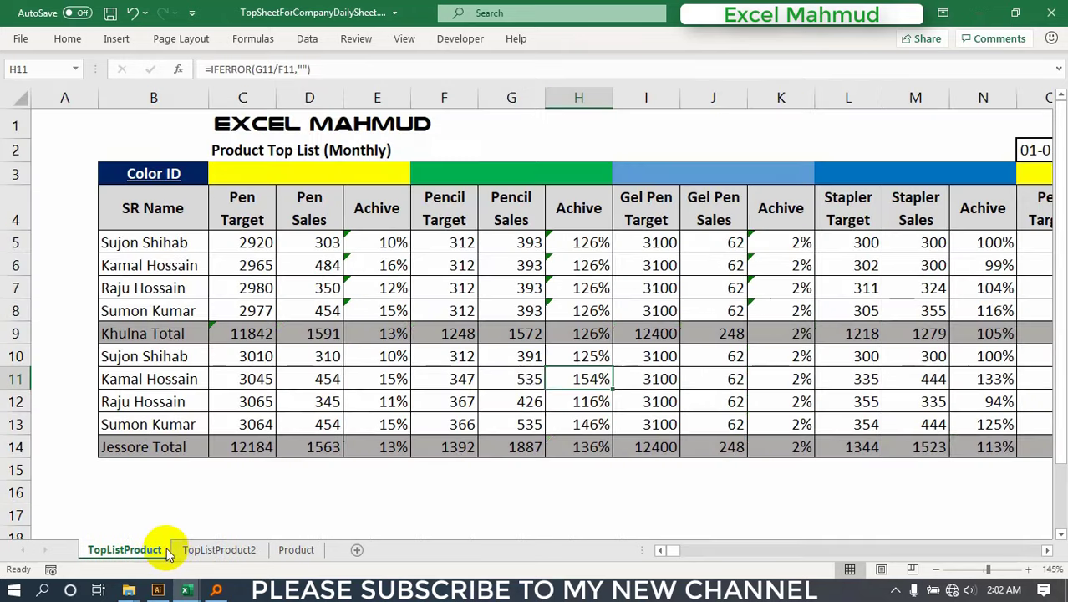
pyautogui.click(251, 551)
pyautogui.write('Product Top List (Monthly)')
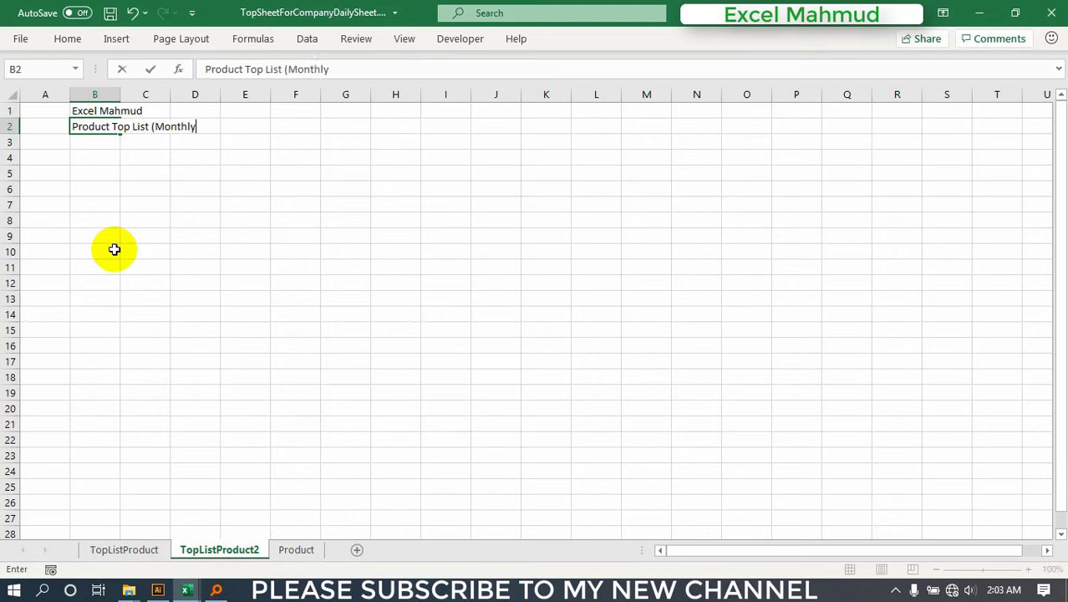
pyautogui.press('Return')
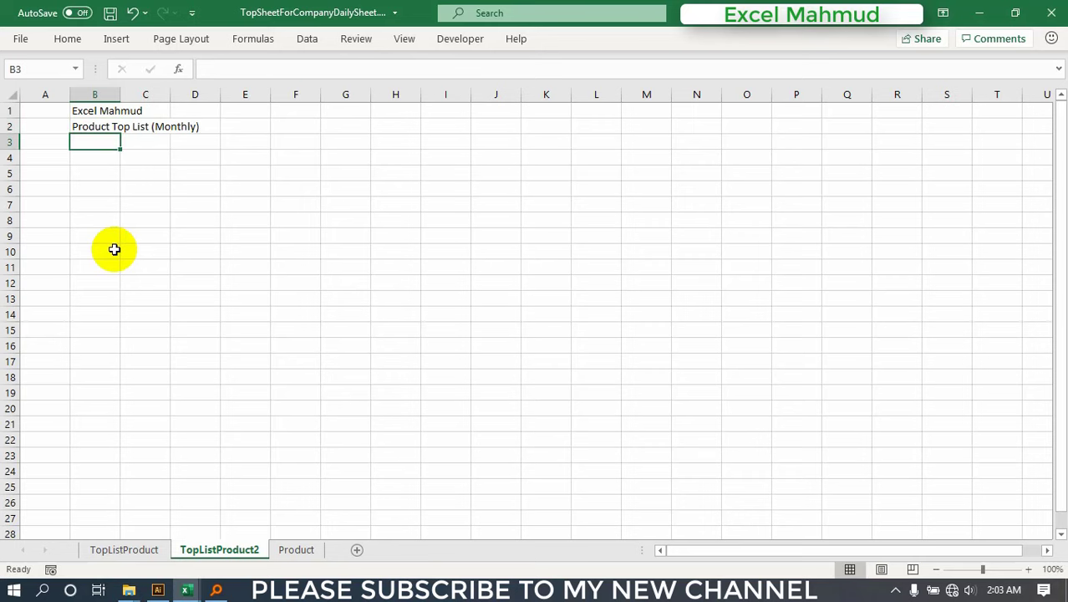
pyautogui.click(109, 124)
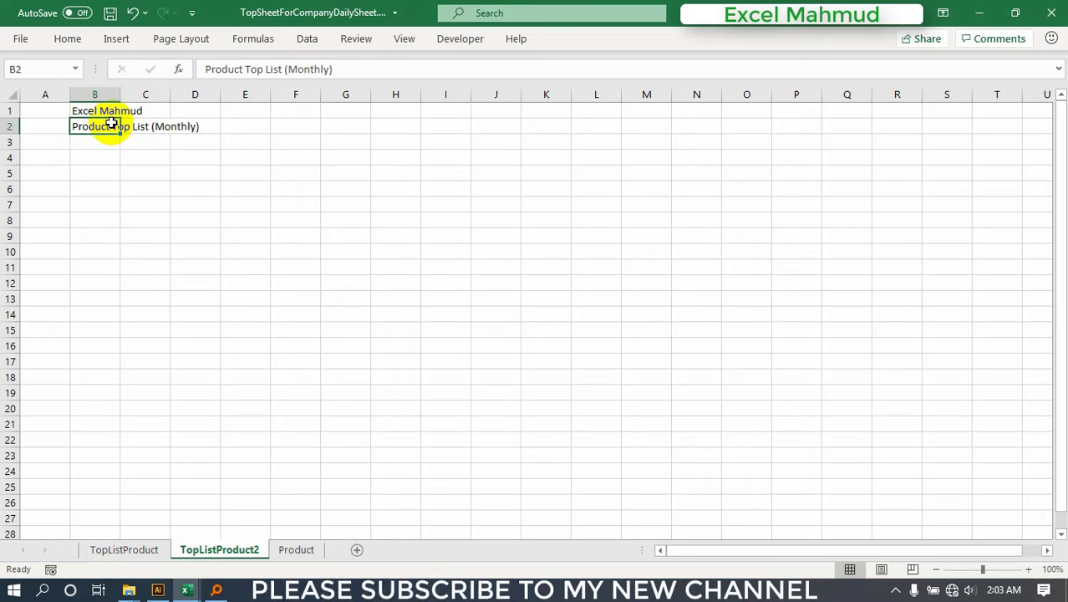
pyautogui.click(16, 96)
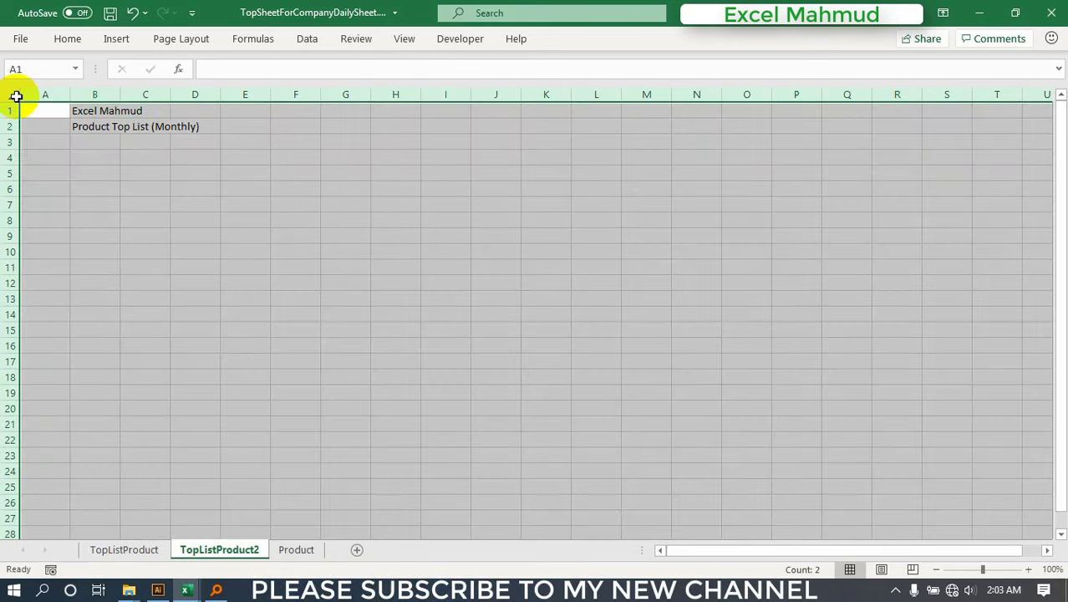
# Raise the whole sheet's font size to 12
pyautogui.click(67, 39)
pyautogui.click(220, 68)
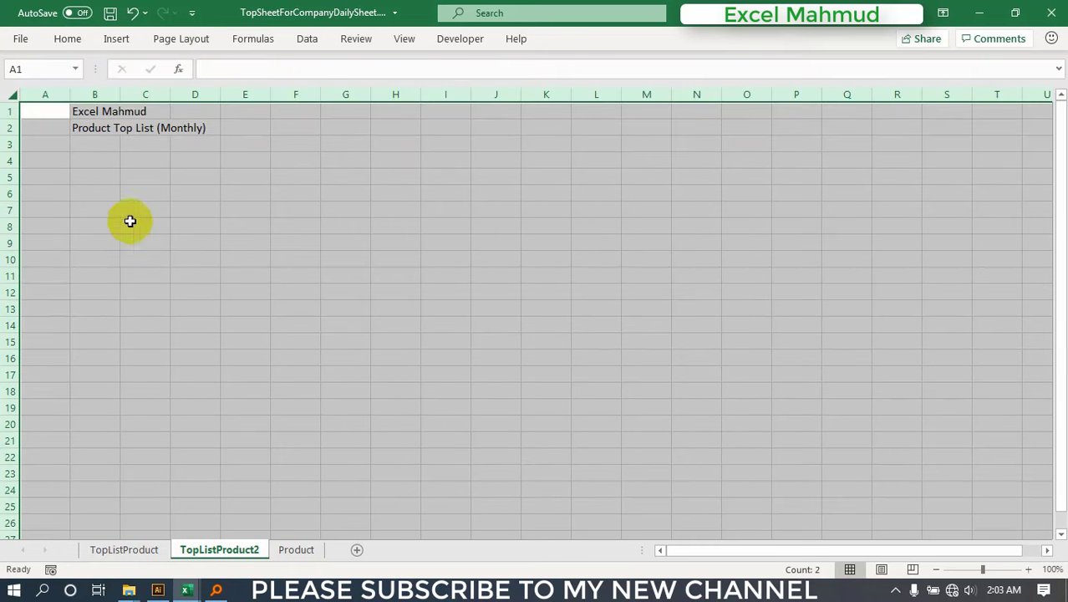
pyautogui.click(184, 208)
# Make the B1 title bold in Nulshock Rg
pyautogui.click(90, 112)
pyautogui.click(68, 39)
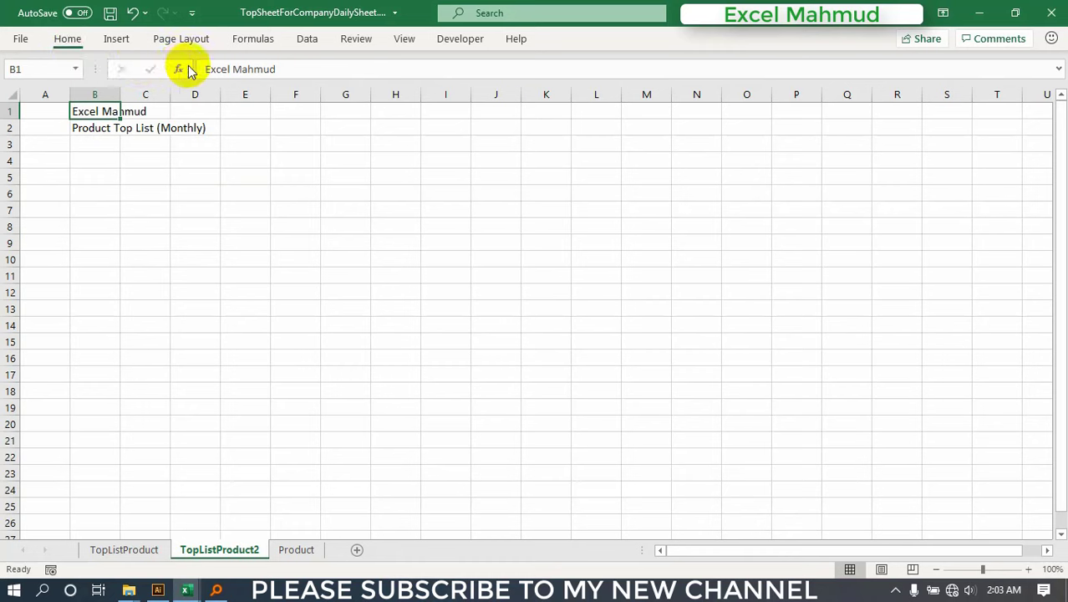
pyautogui.click(159, 69)
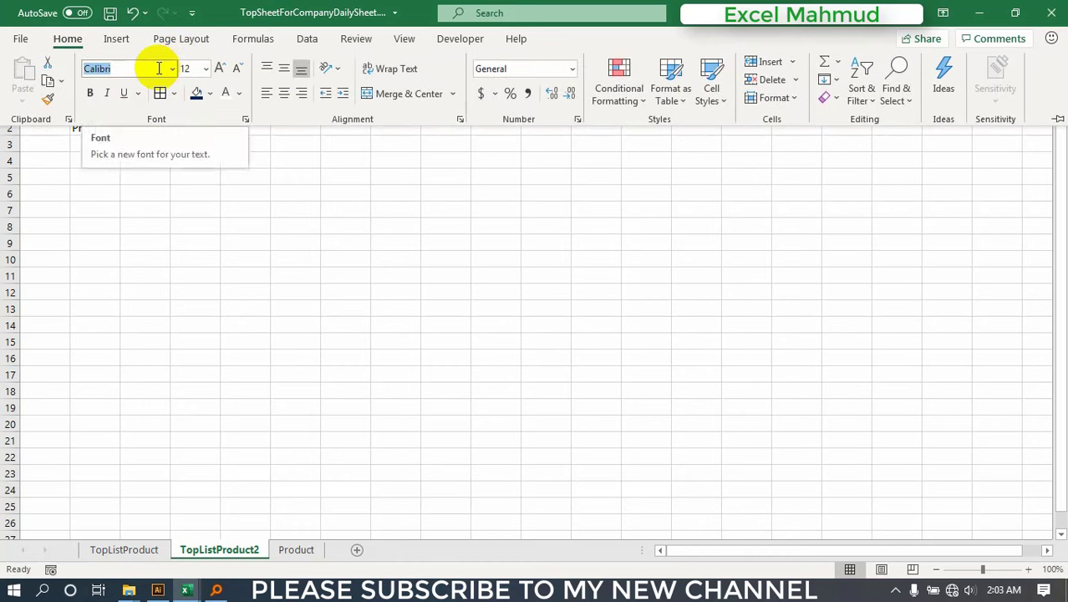
pyautogui.write('Nulshock Rg')
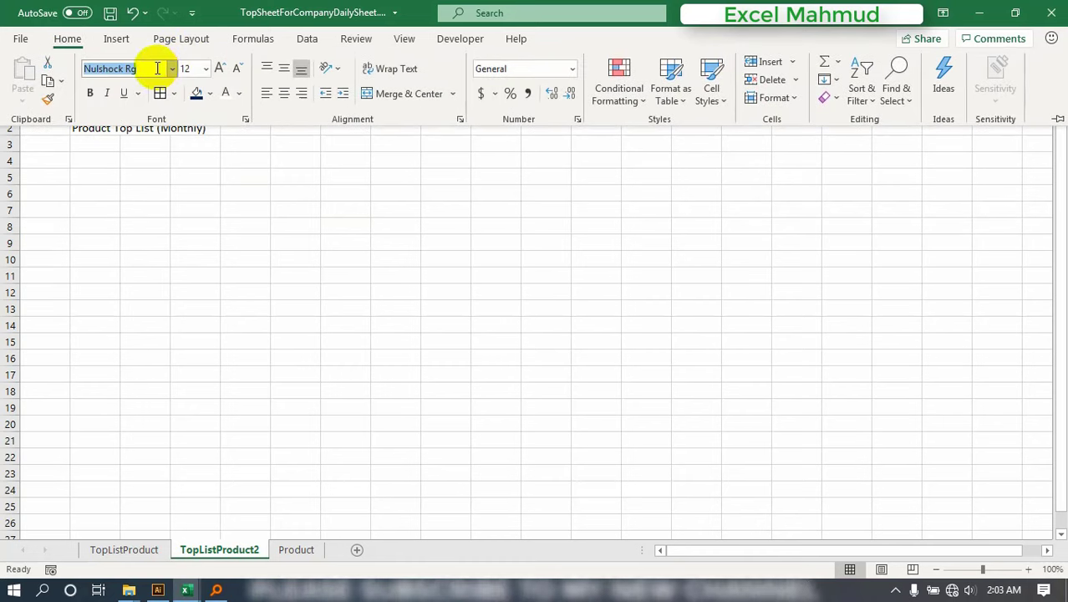
pyautogui.click(90, 93)
pyautogui.click(198, 229)
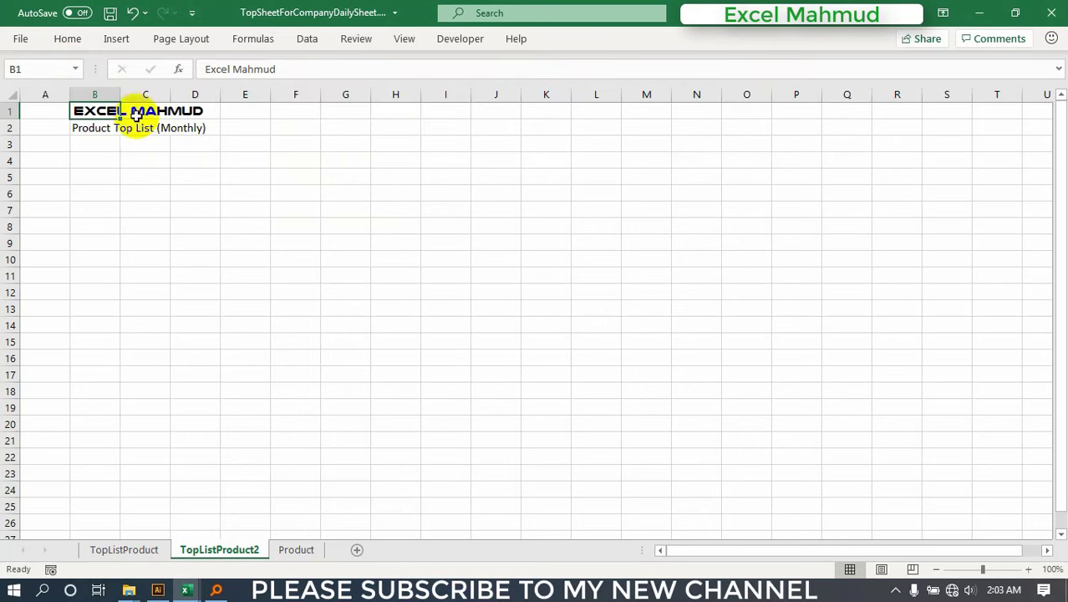
# Enlarge the B1 title to 18 pt
pyautogui.click(67, 38)
pyautogui.click(219, 67)
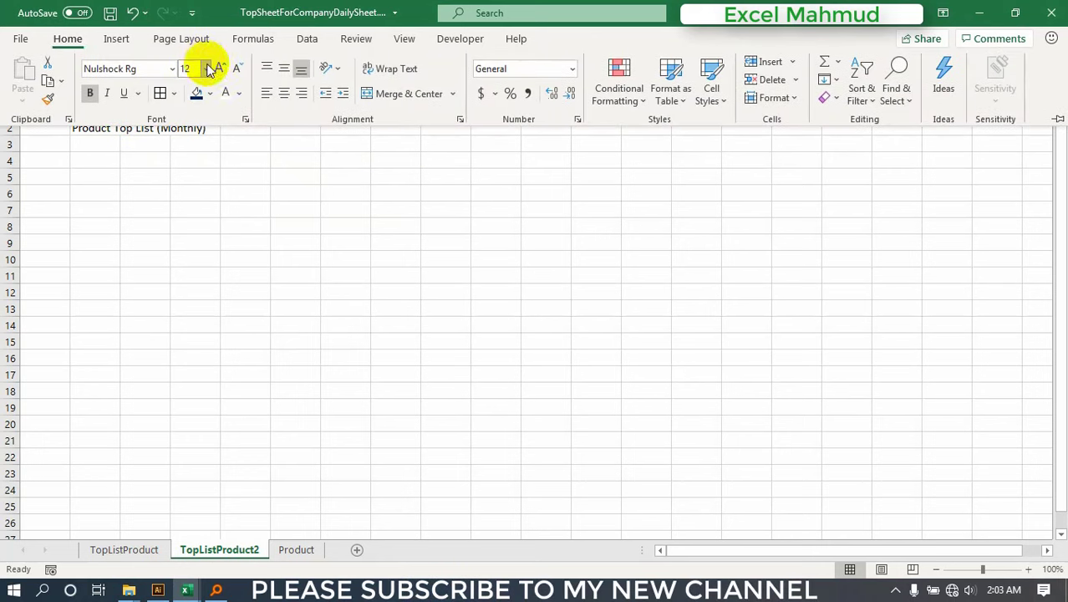
pyautogui.click(219, 67)
pyautogui.click(237, 187)
pyautogui.click(146, 168)
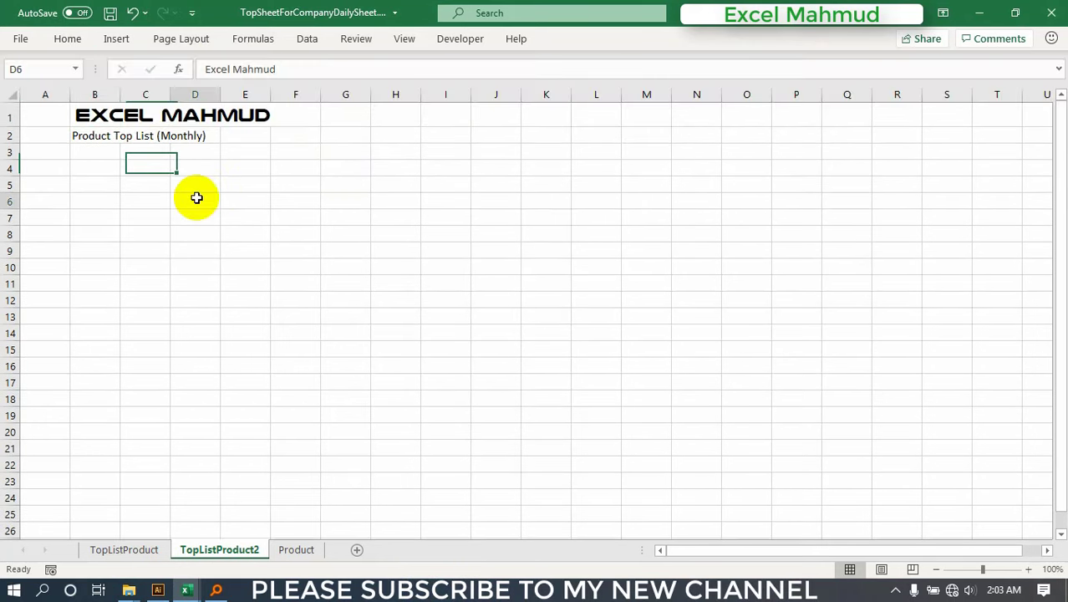
pyautogui.click(196, 198)
pyautogui.click(94, 115)
pyautogui.click(66, 38)
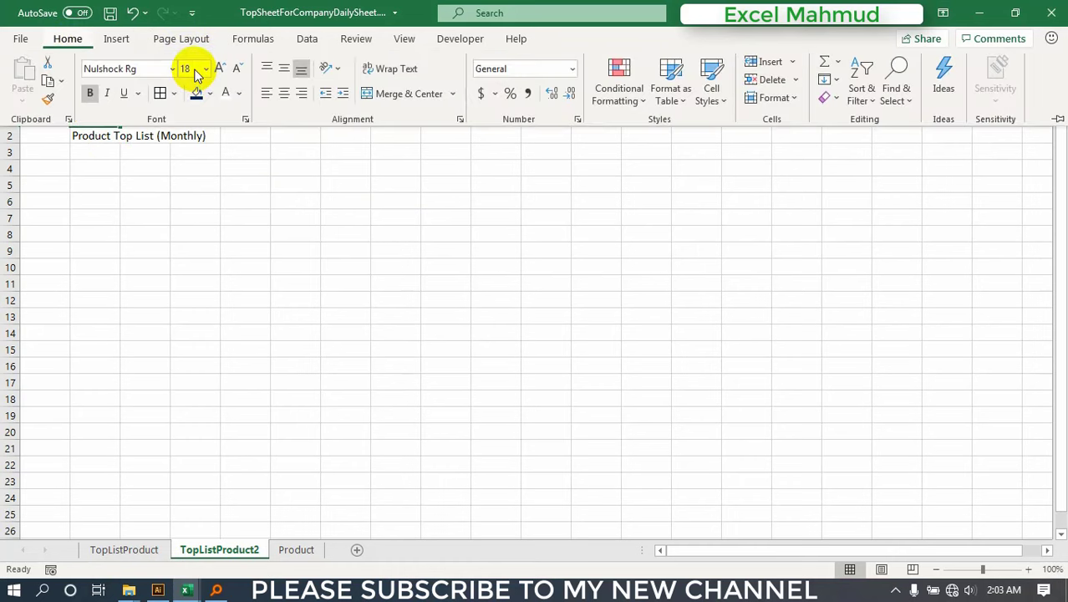
pyautogui.click(219, 68)
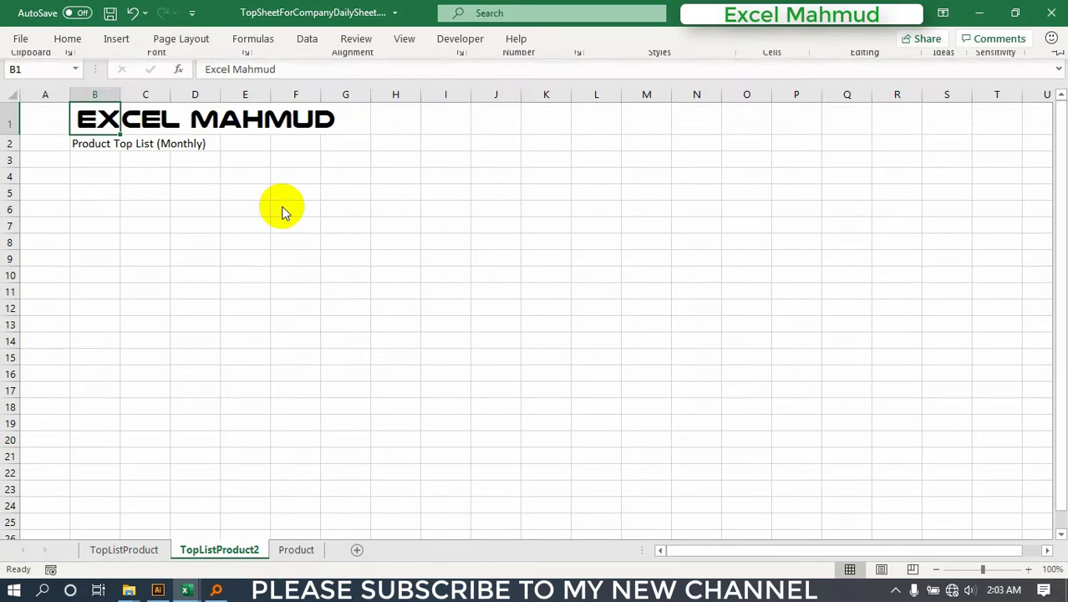
pyautogui.click(122, 147)
# Enlarge the B2 subtitle to 14 pt
pyautogui.click(95, 145)
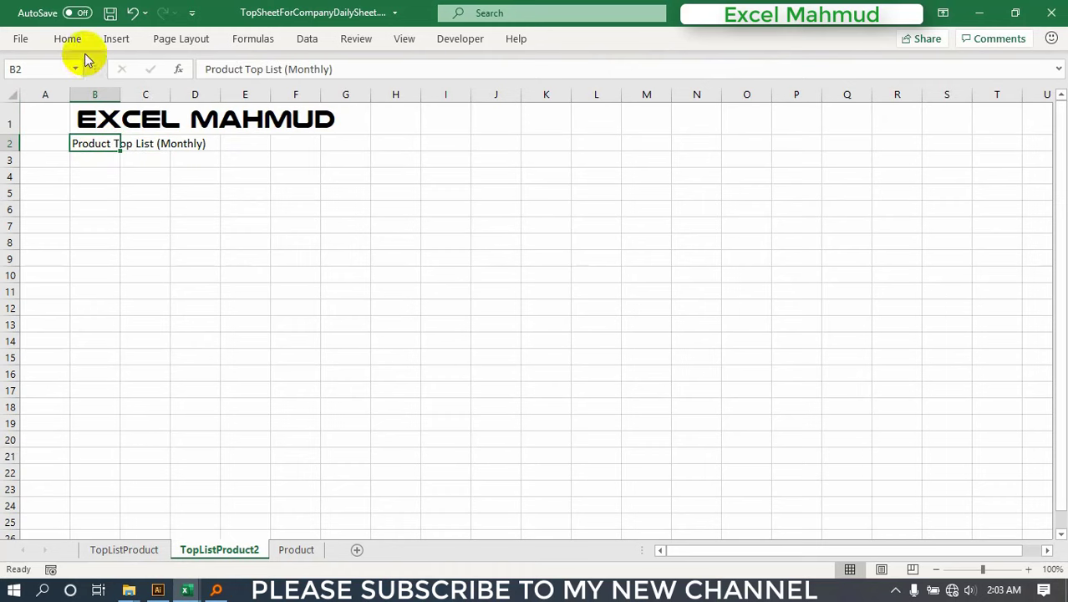
pyautogui.click(66, 39)
pyautogui.click(220, 67)
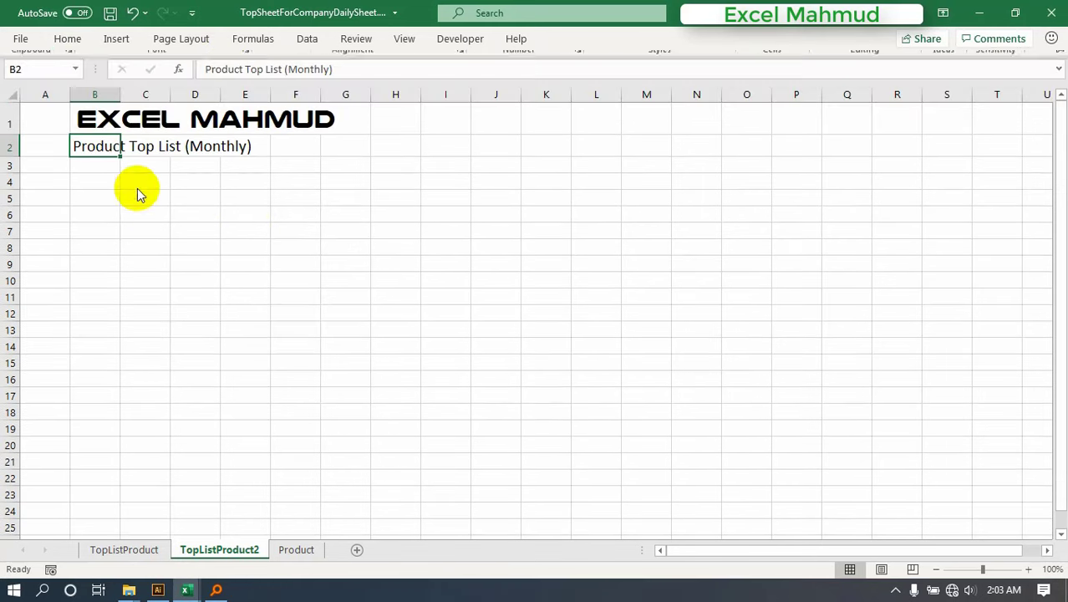
pyautogui.click(102, 181)
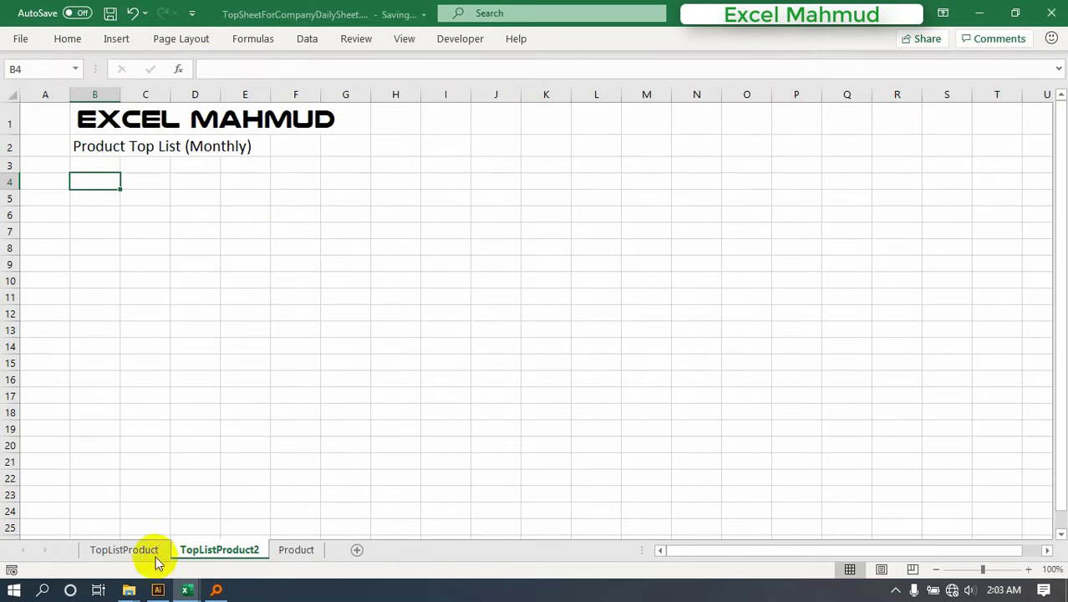
# On TopListProduct, select the Color ID row and the yellow Pen and green Pencil header bands
pyautogui.click(126, 550)
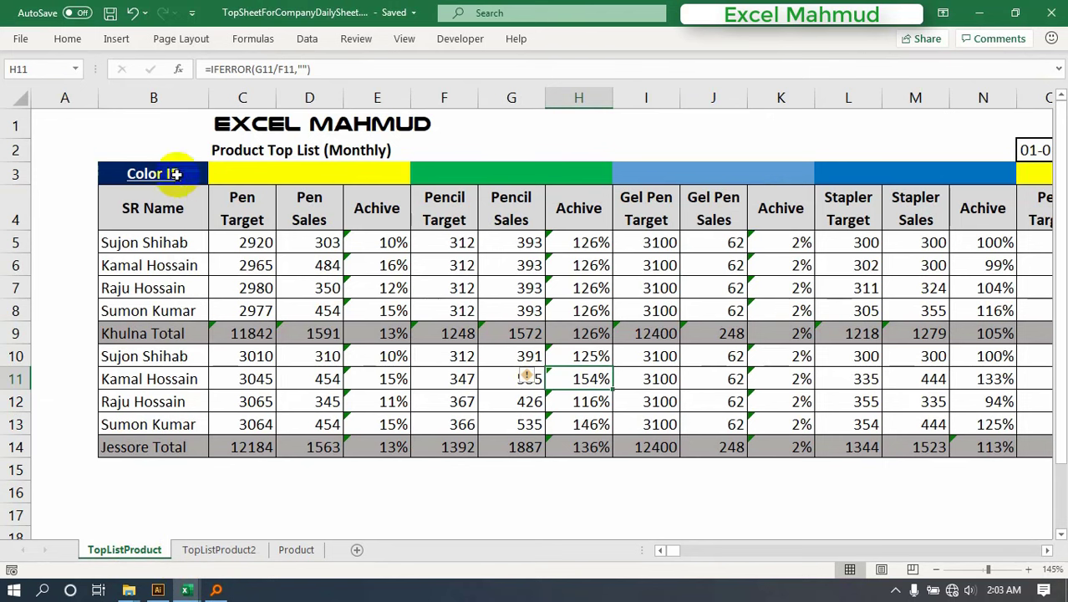
pyautogui.moveTo(181, 173); pyautogui.dragTo(978, 209)
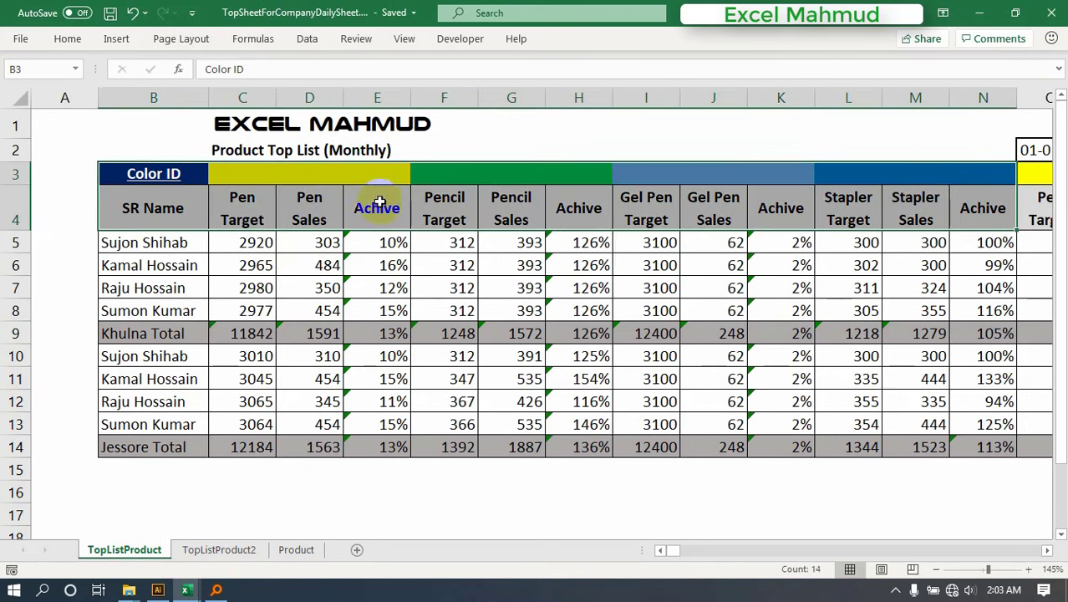
pyautogui.moveTo(326, 170); pyautogui.dragTo(948, 170)
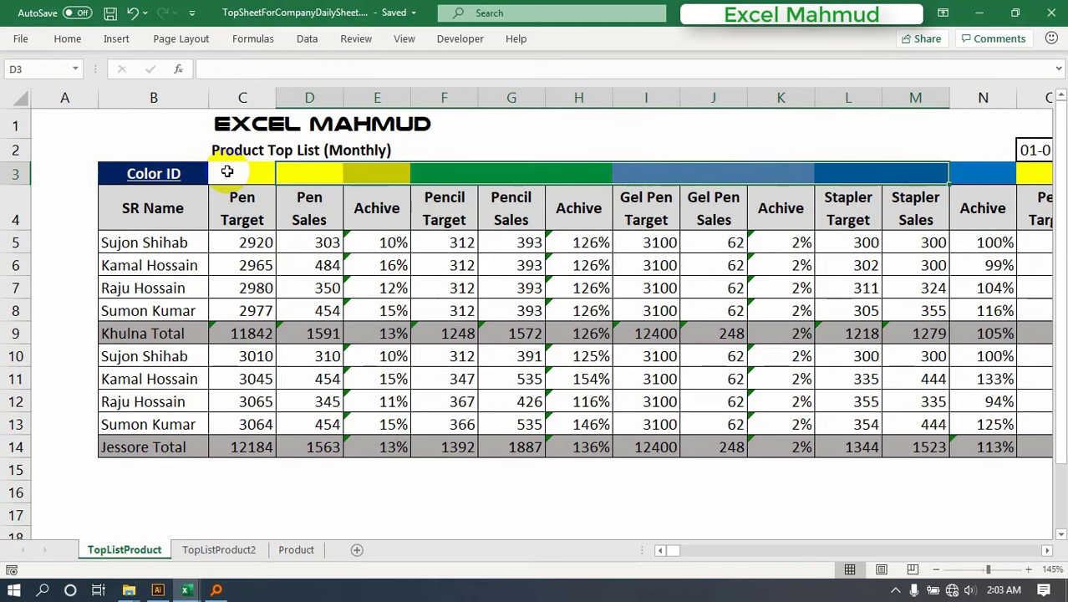
pyautogui.moveTo(221, 170)
pyautogui.mouseDown()
pyautogui.moveTo(535, 182)
pyautogui.moveTo(963, 174)
pyautogui.mouseUp()
pyautogui.moveTo(262, 174)
pyautogui.mouseDown()
pyautogui.moveTo(478, 184)
pyautogui.moveTo(390, 181)
pyautogui.mouseUp()
pyautogui.moveTo(469, 173); pyautogui.dragTo(596, 174)
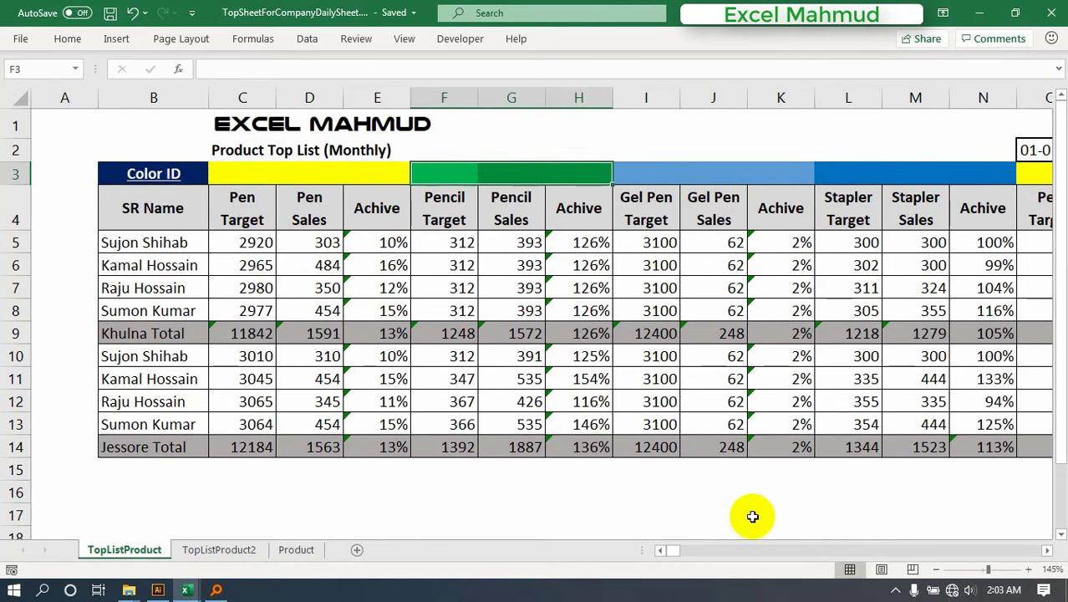
pyautogui.moveTo(669, 559); pyautogui.dragTo(743, 568)
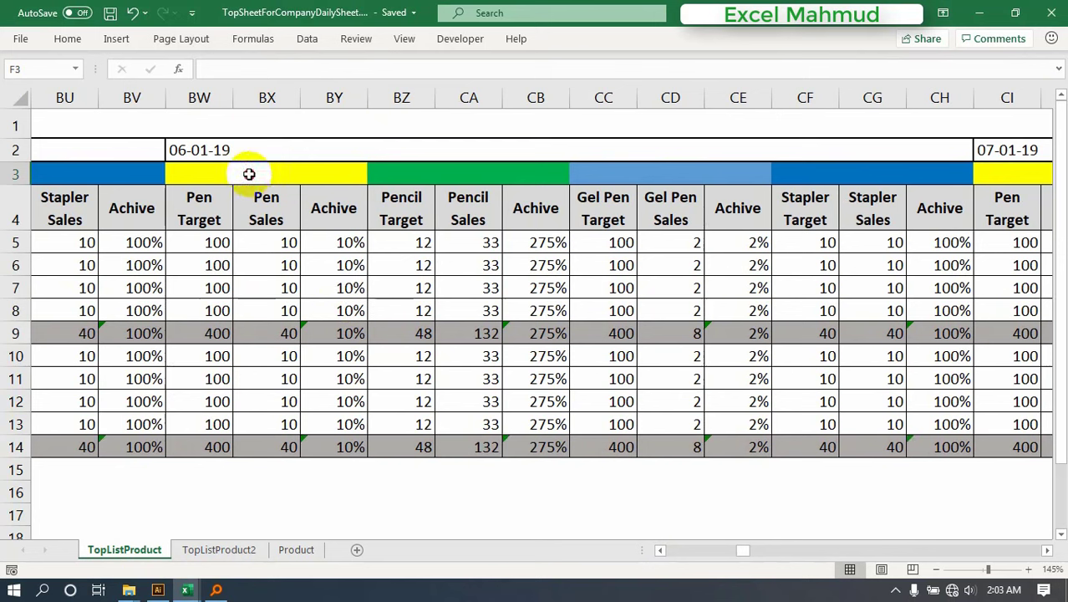
# Select the 06-01-19 block's Pen, Pencil, Gel Pen and Stapler columns and their headers
pyautogui.moveTo(251, 173); pyautogui.dragTo(260, 232)
pyautogui.moveTo(190, 211); pyautogui.dragTo(266, 207)
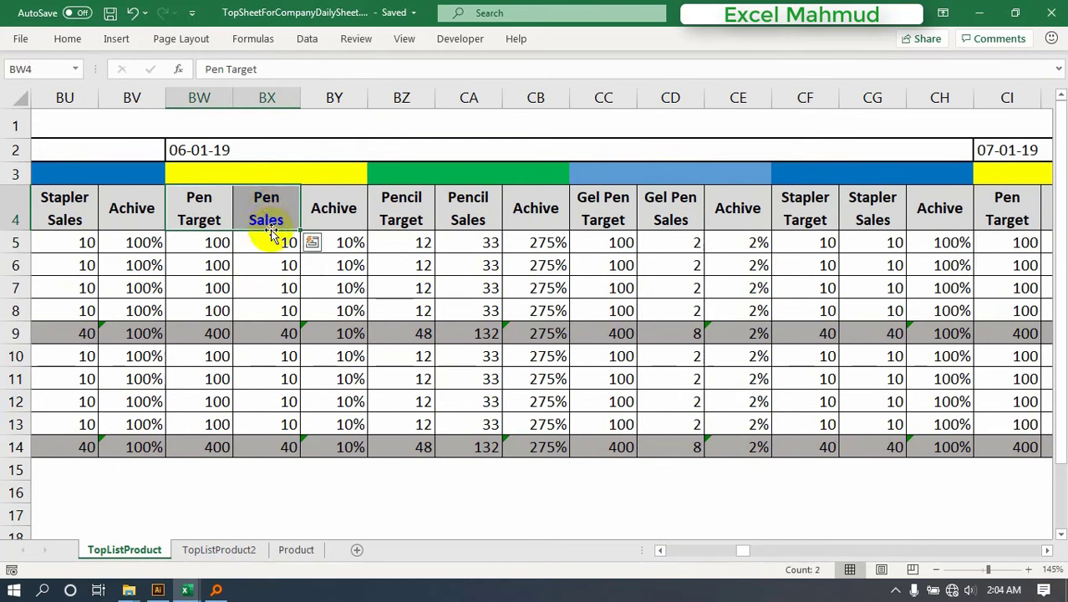
pyautogui.moveTo(192, 173)
pyautogui.mouseDown()
pyautogui.moveTo(335, 210)
pyautogui.moveTo(336, 446)
pyautogui.mouseUp()
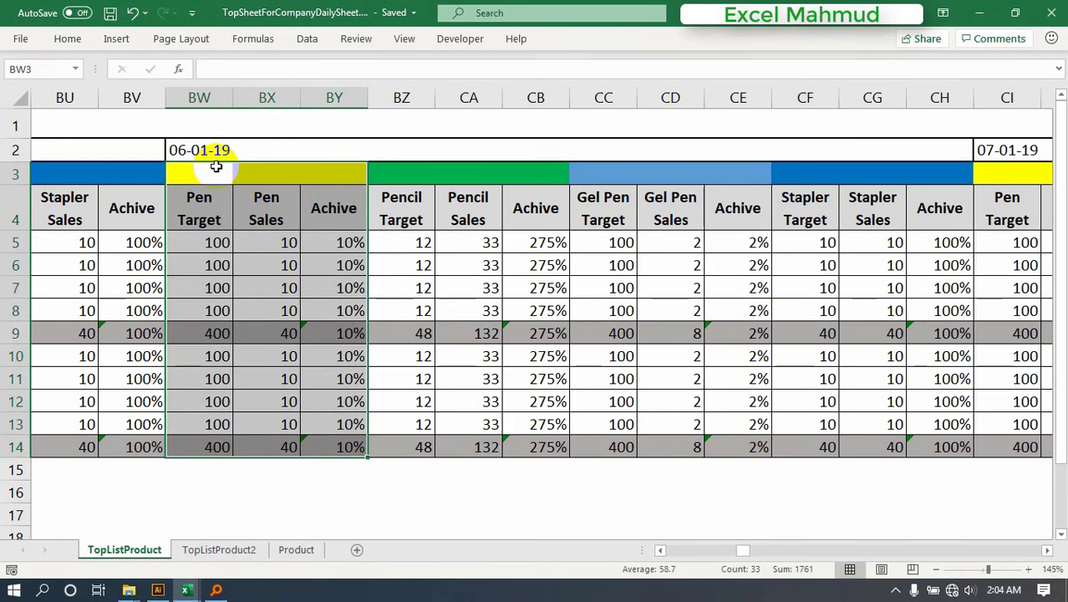
pyautogui.moveTo(216, 166)
pyautogui.mouseDown()
pyautogui.moveTo(341, 346)
pyautogui.moveTo(351, 441)
pyautogui.mouseUp()
pyautogui.moveTo(409, 191)
pyautogui.mouseDown()
pyautogui.moveTo(450, 365)
pyautogui.moveTo(535, 448)
pyautogui.mouseUp()
pyautogui.moveTo(585, 171)
pyautogui.mouseDown()
pyautogui.moveTo(699, 430)
pyautogui.moveTo(752, 447)
pyautogui.mouseUp()
pyautogui.moveTo(806, 174); pyautogui.dragTo(942, 446)
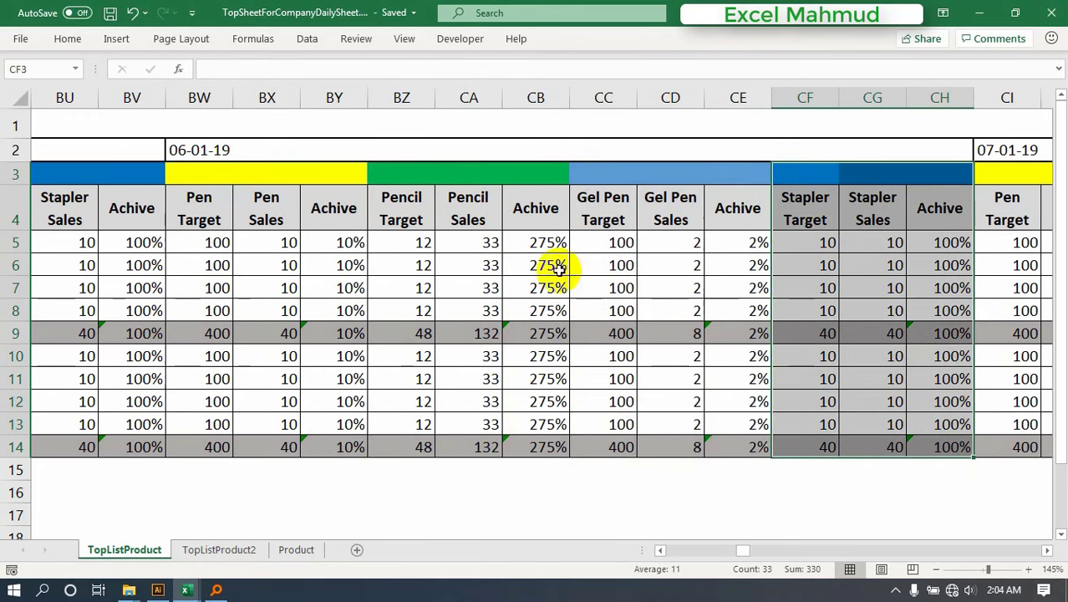
pyautogui.moveTo(209, 210); pyautogui.dragTo(502, 219)
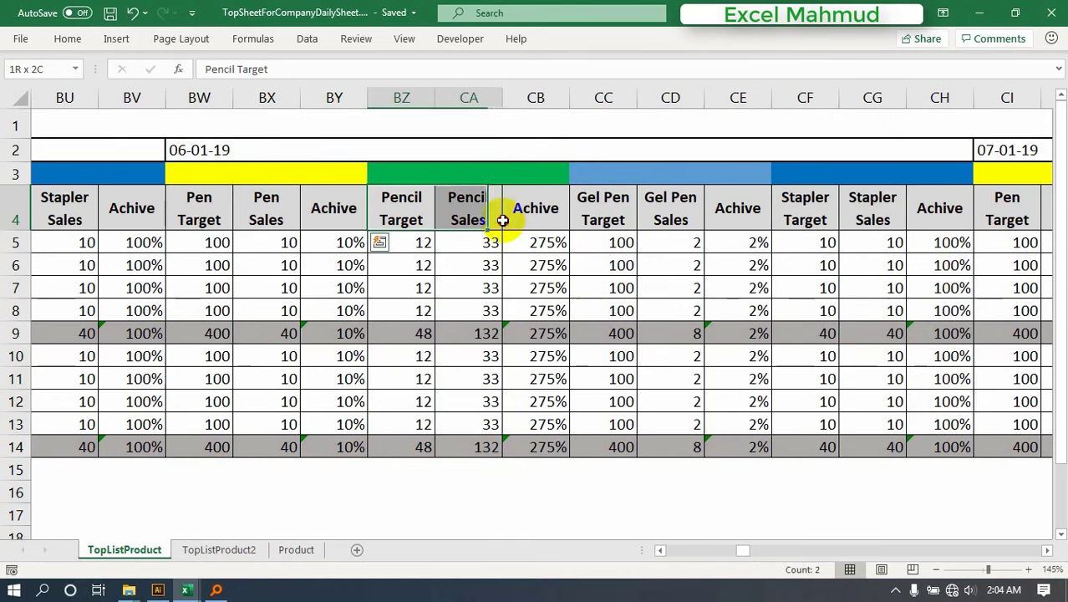
pyautogui.moveTo(616, 220); pyautogui.dragTo(735, 217)
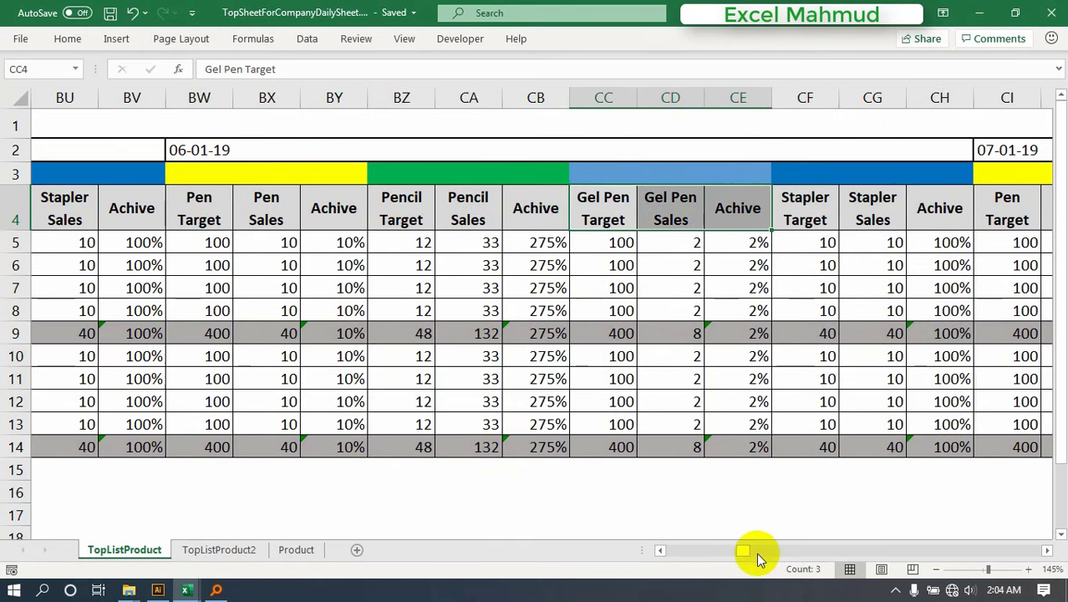
# Commit the Color label in B4, then copy TopListProduct's SR Name header and names
pyautogui.click(219, 551)
pyautogui.write('Color')
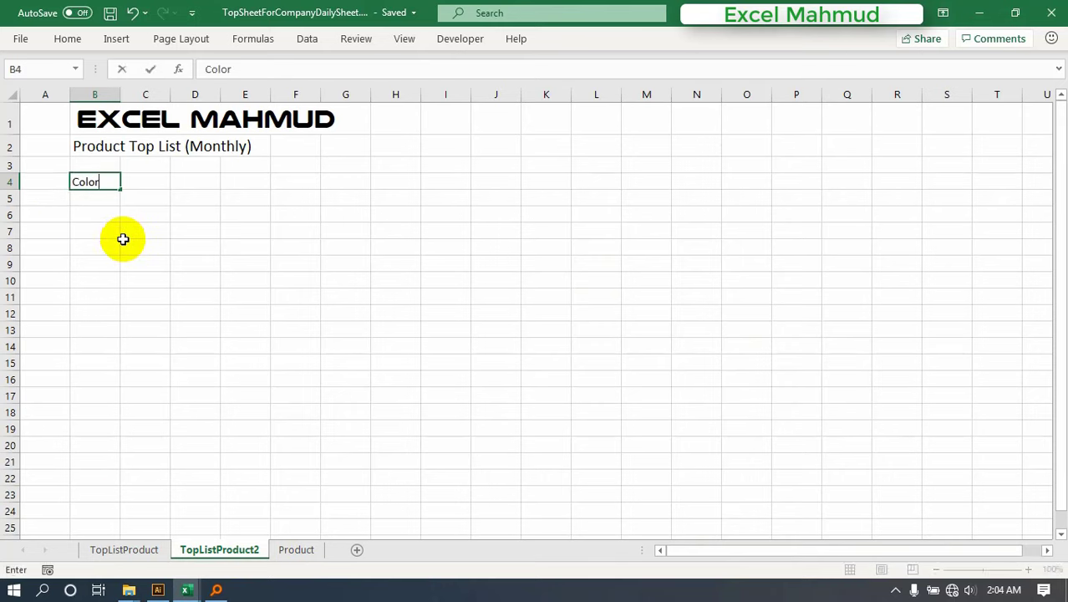
pyautogui.press('Tab')
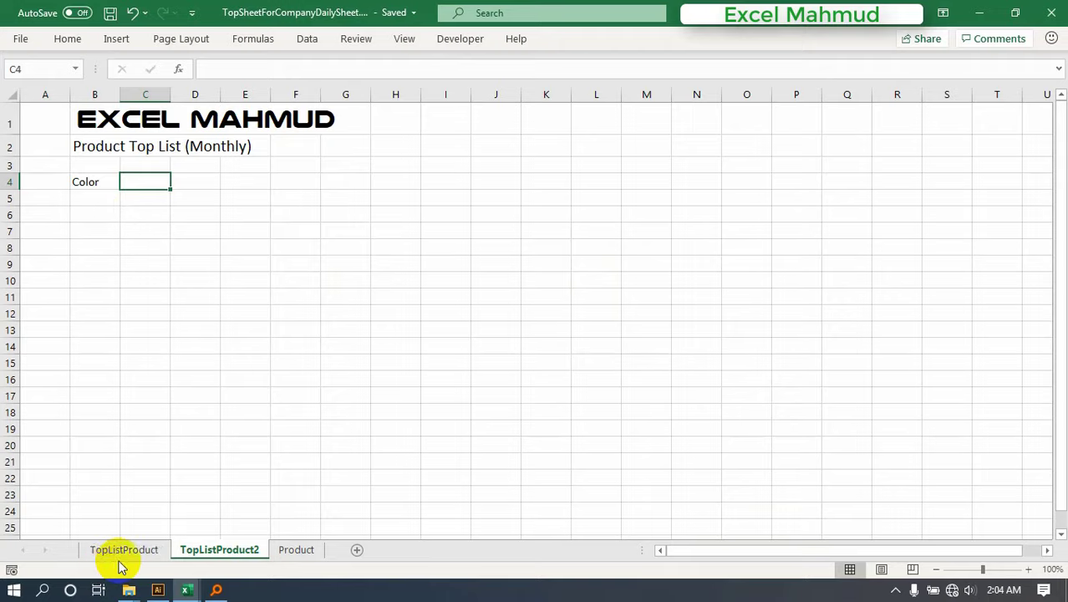
pyautogui.click(122, 552)
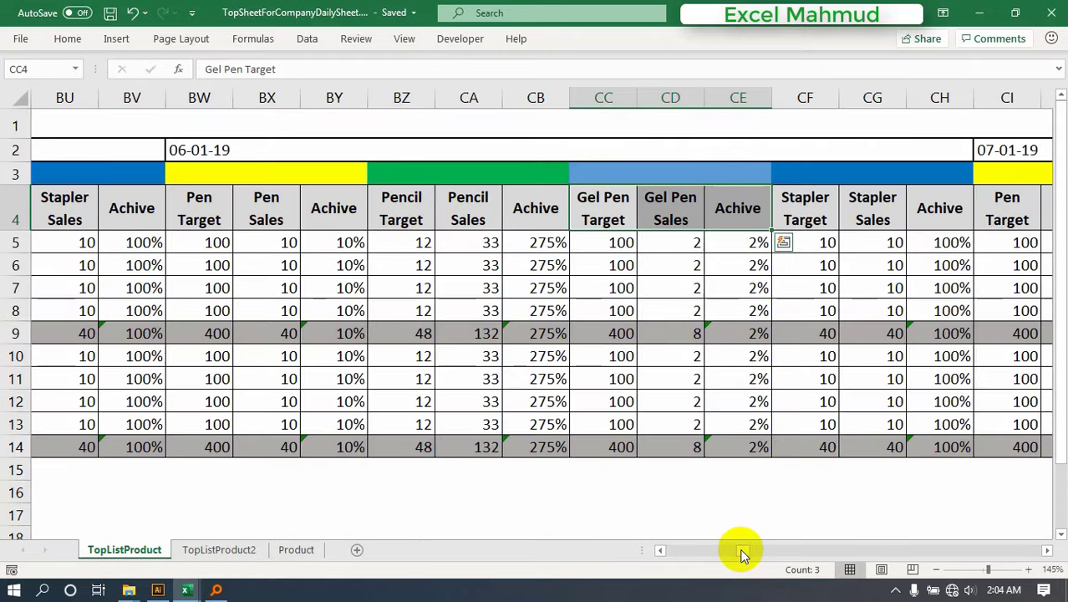
pyautogui.moveTo(743, 554); pyautogui.dragTo(615, 554)
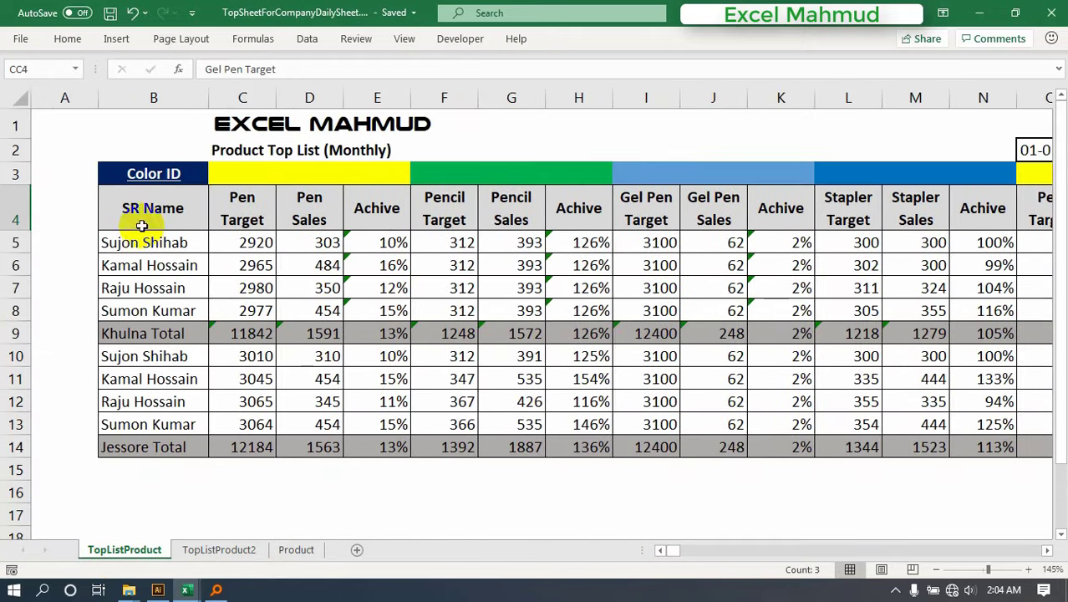
pyautogui.moveTo(142, 226); pyautogui.dragTo(158, 308)
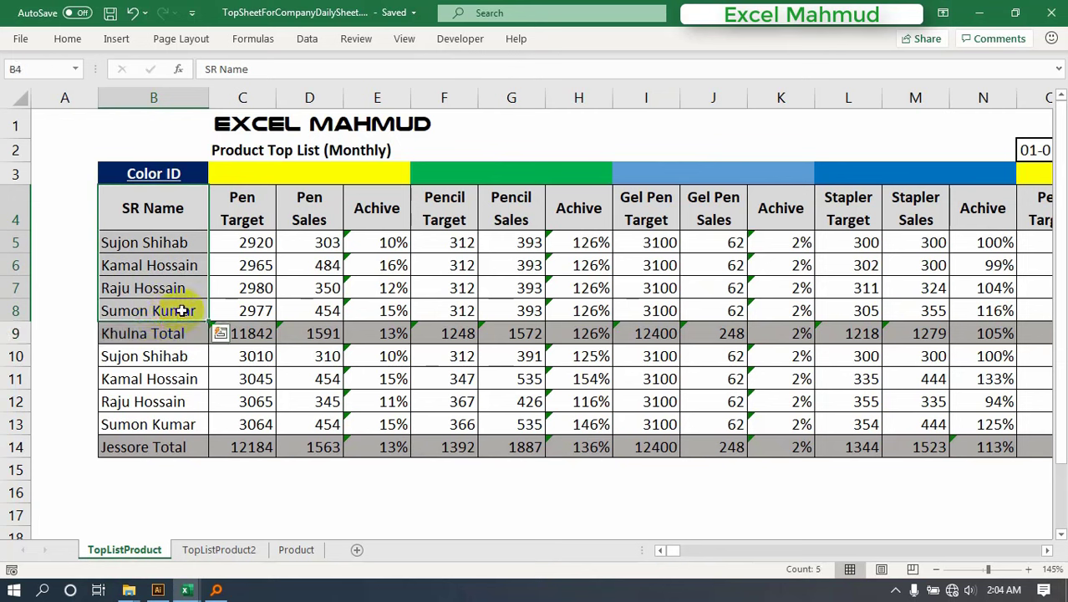
pyautogui.hotkey('ctrl', 'c')
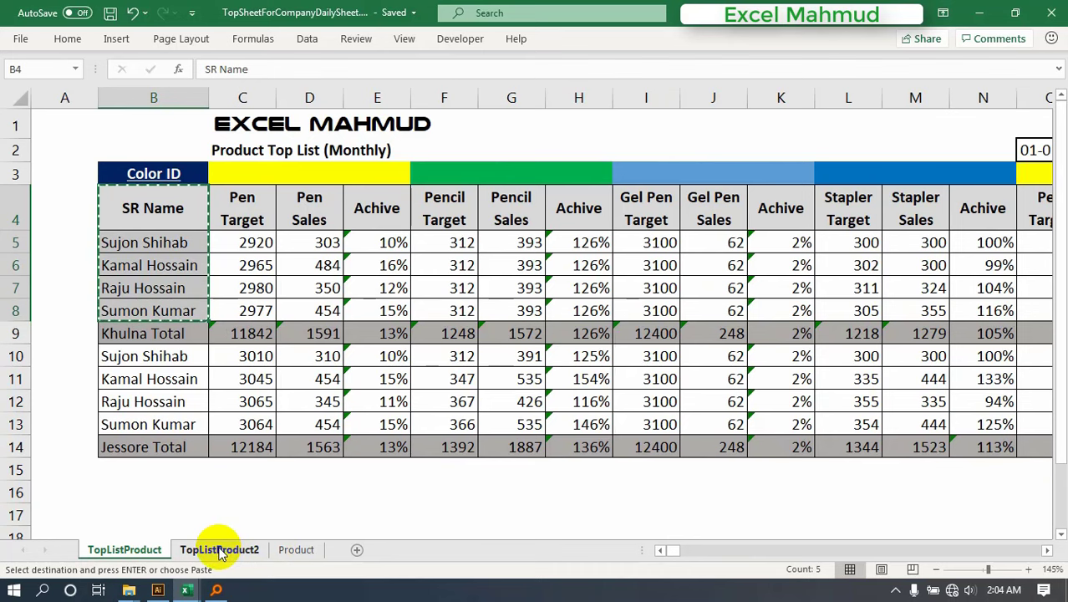
# Paste the SR Name list into B5:B9 of TopListProduct2 and label B10 'Khulna Total'
pyautogui.click(220, 550)
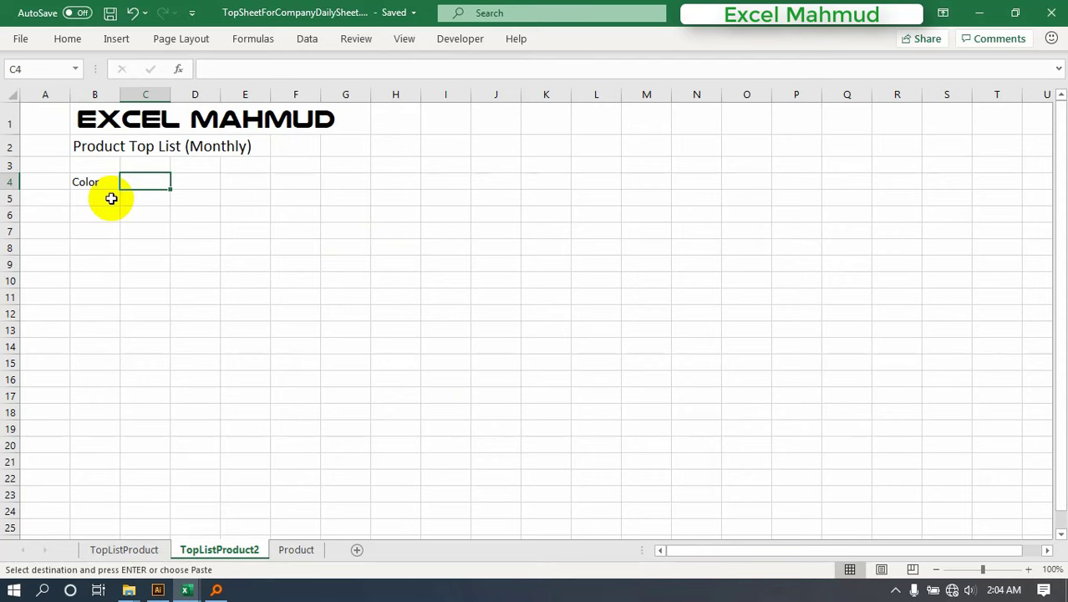
pyautogui.click(112, 198)
pyautogui.hotkey('ctrl', 'v')
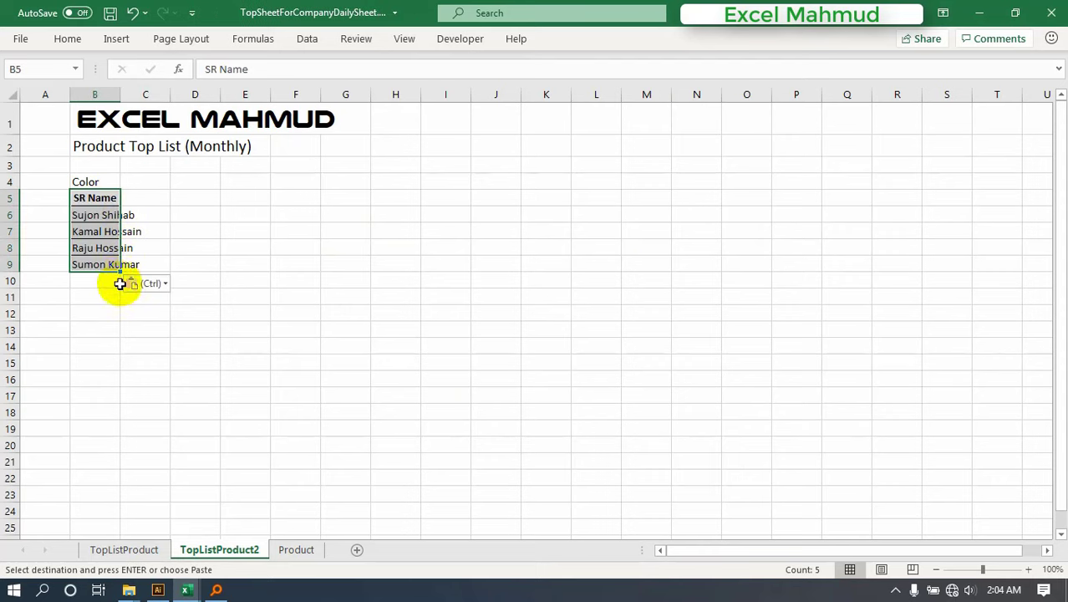
pyautogui.click(101, 282)
pyautogui.write('Khulna Total')
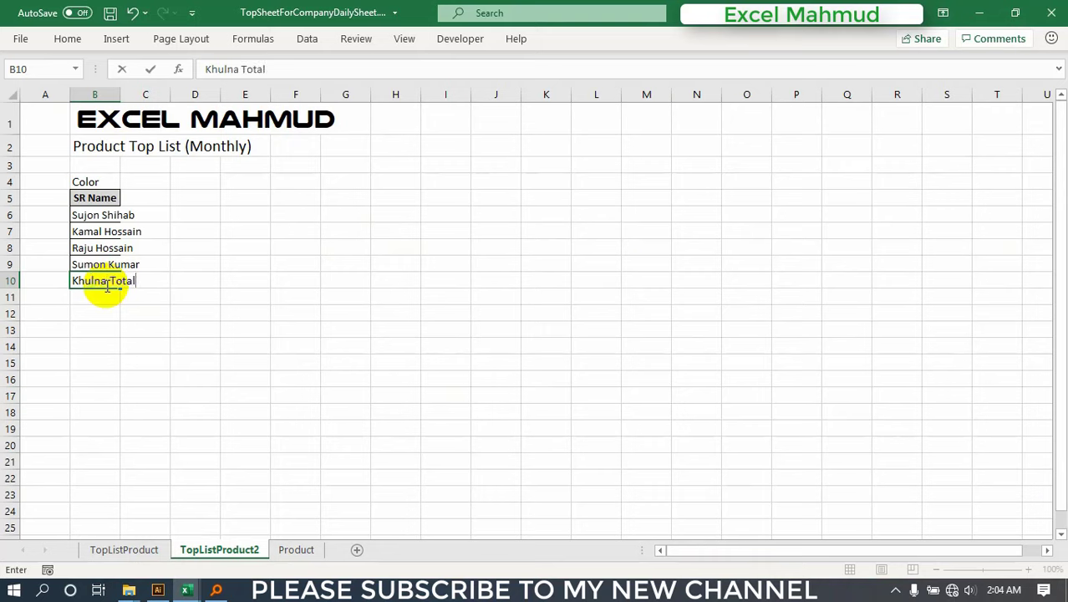
pyautogui.press('Return')
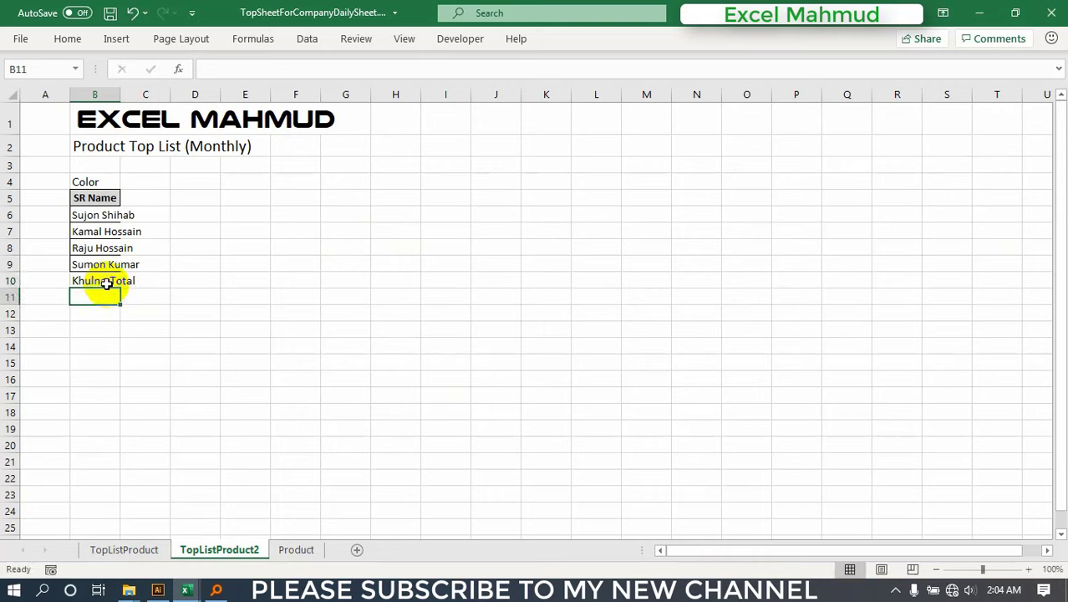
# Resize column B to fit the names and save the workbook
pyautogui.click(282, 249)
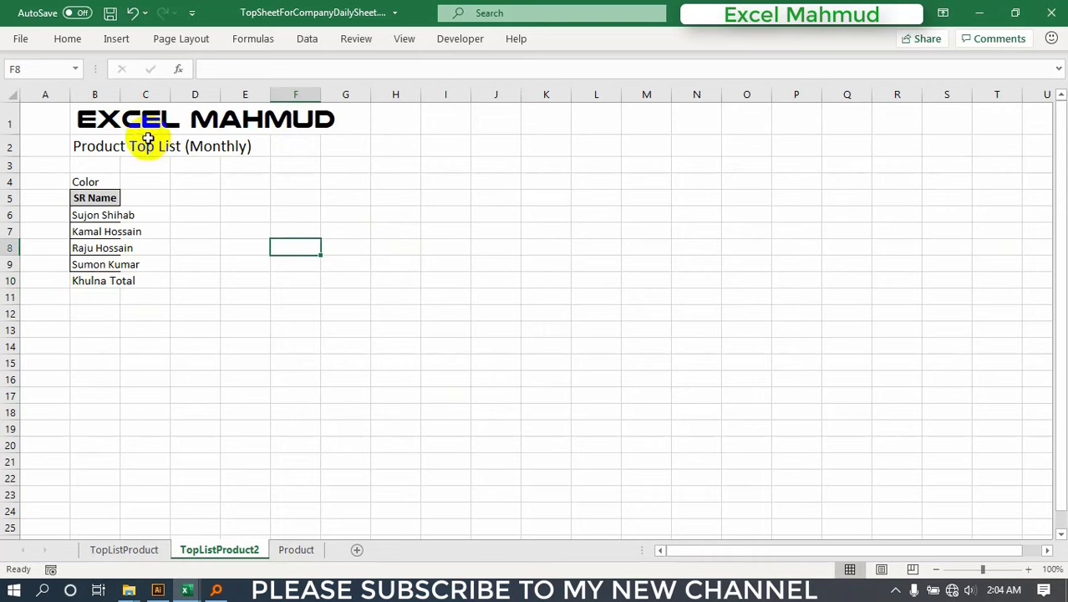
pyautogui.moveTo(120, 94); pyautogui.dragTo(351, 96)
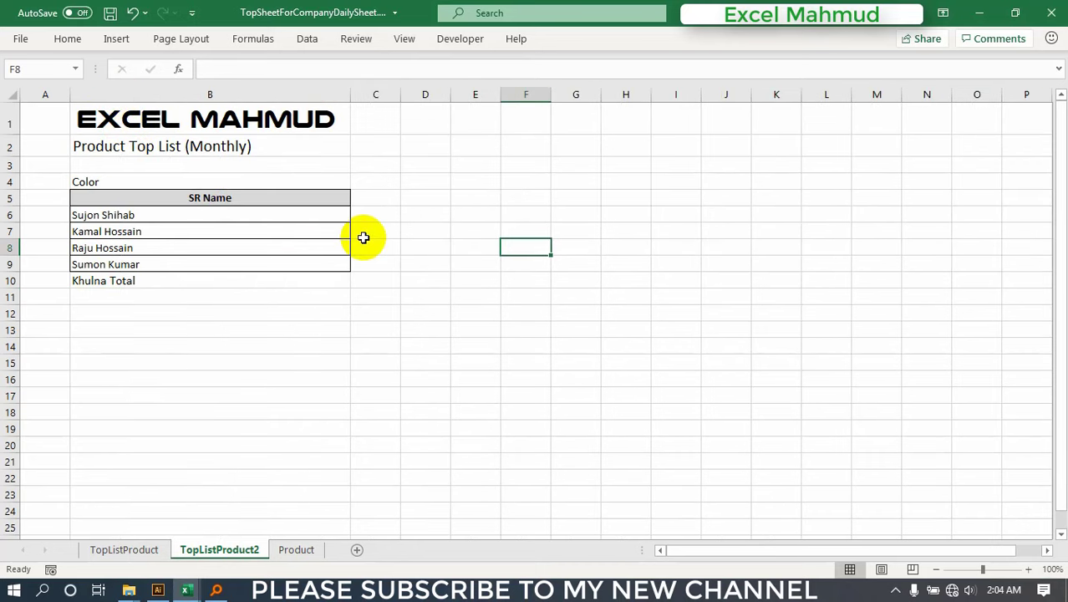
pyautogui.moveTo(519, 314); pyautogui.dragTo(519, 298)
pyautogui.moveTo(351, 95); pyautogui.dragTo(162, 94)
pyautogui.click(338, 345)
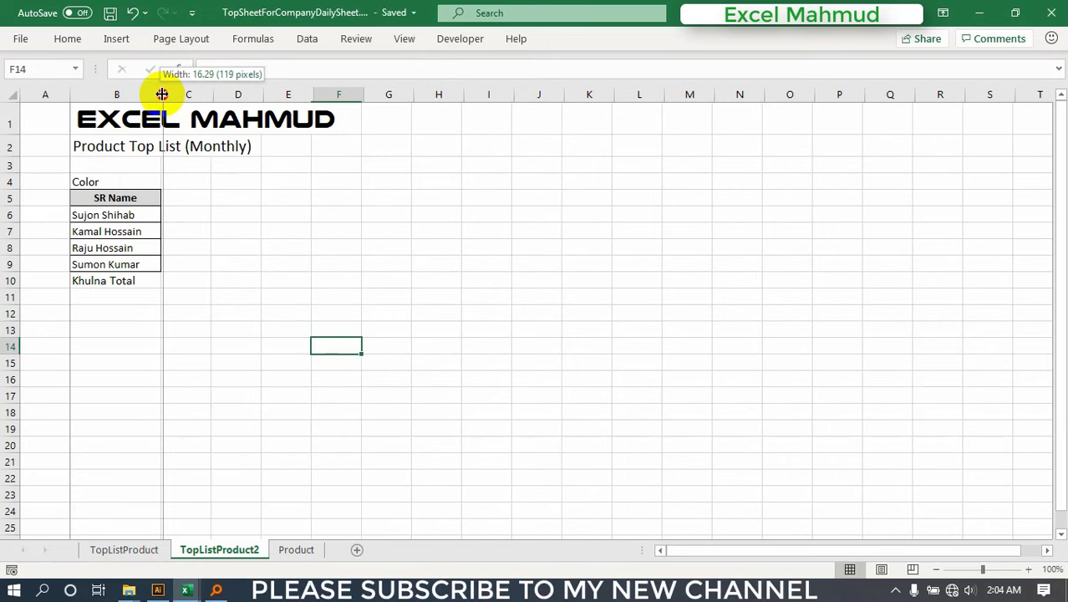
pyautogui.click(268, 259)
pyautogui.hotkey('ctrl', 's')
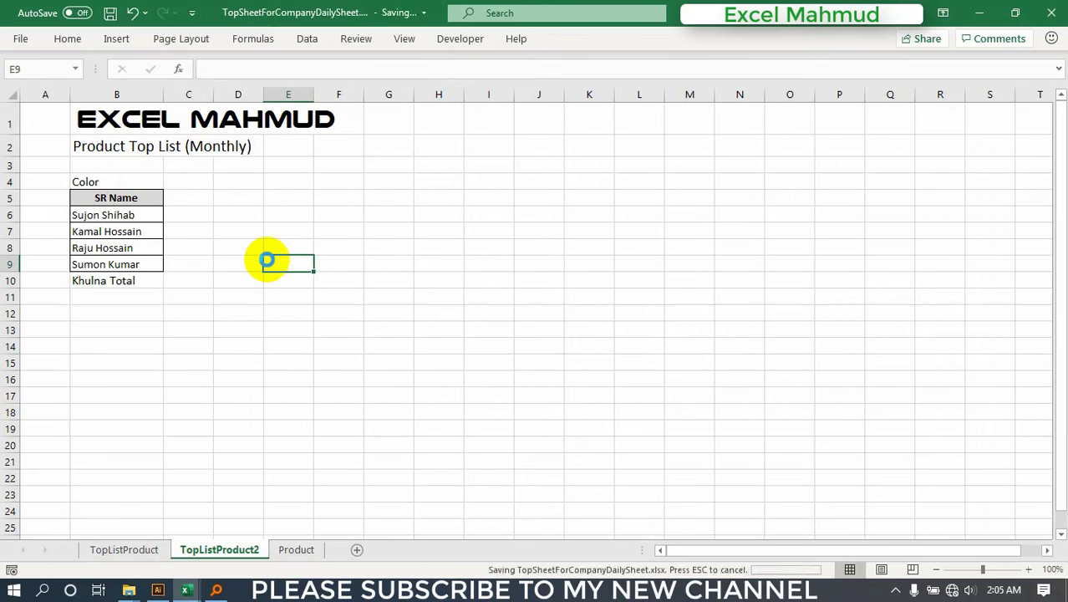
# Enter the Pen headers Pen Target, Pen Sales and Achive in C5:E5
pyautogui.click(126, 550)
pyautogui.moveTo(278, 209); pyautogui.dragTo(298, 210)
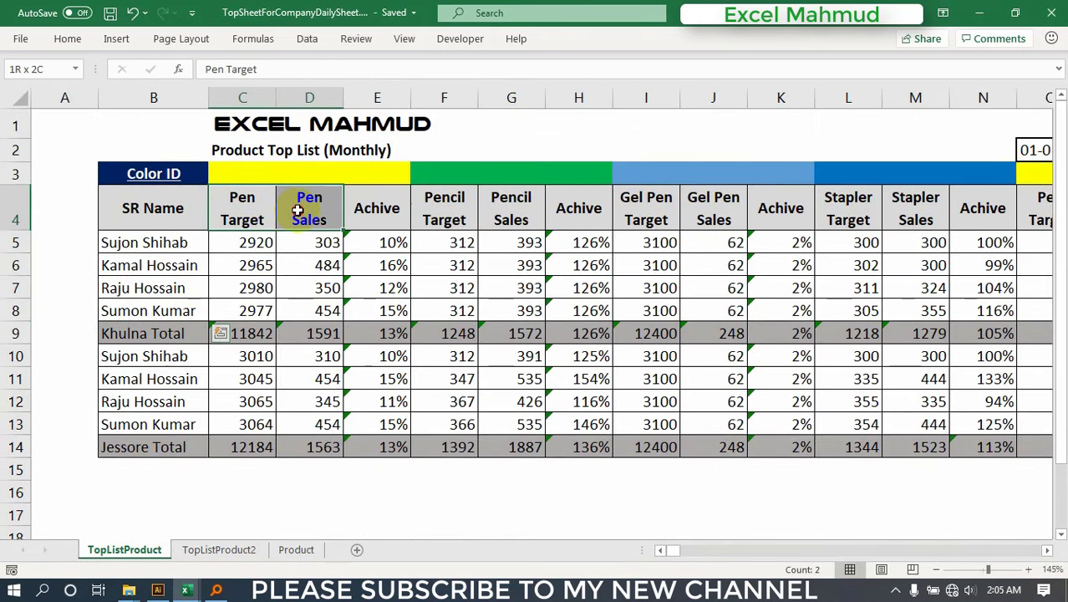
pyautogui.click(219, 549)
pyautogui.click(185, 199)
pyautogui.write('Pen')
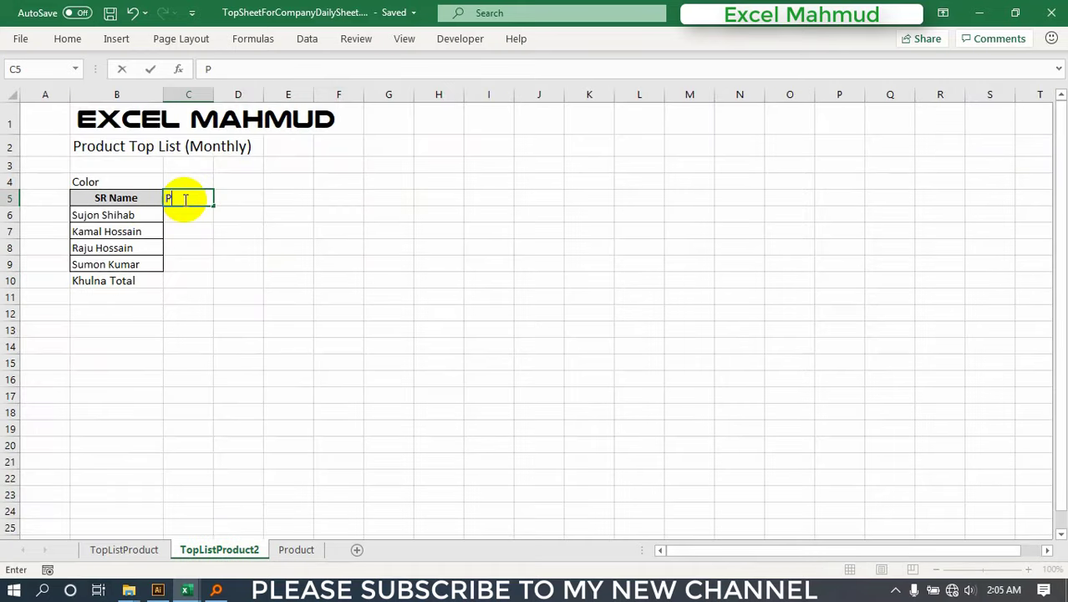
pyautogui.write(' Tar')
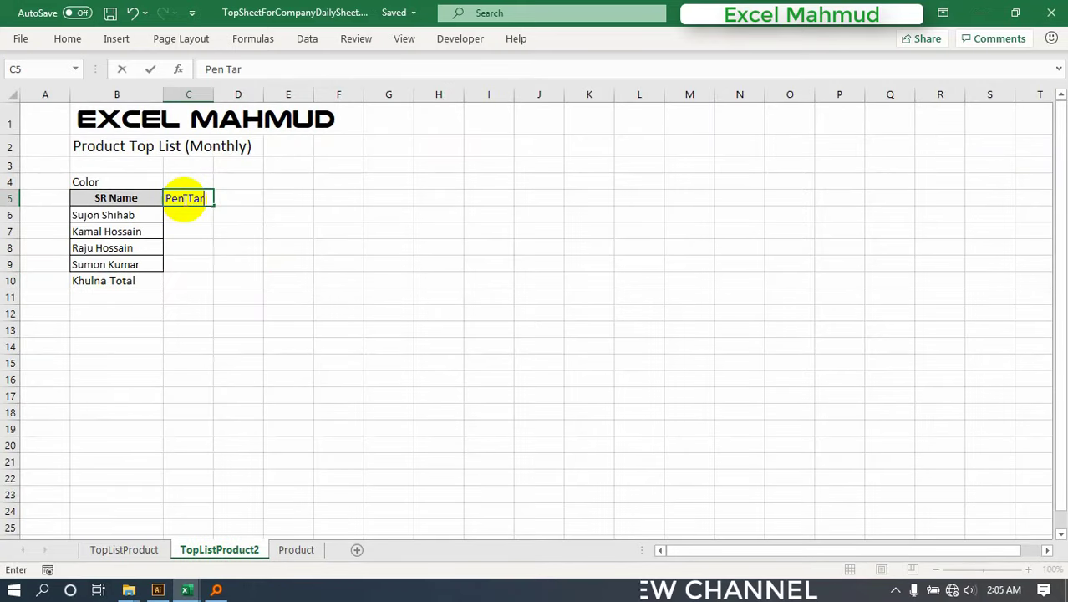
pyautogui.write('get')
pyautogui.press('Tab')
pyautogui.write('Pen Sale')
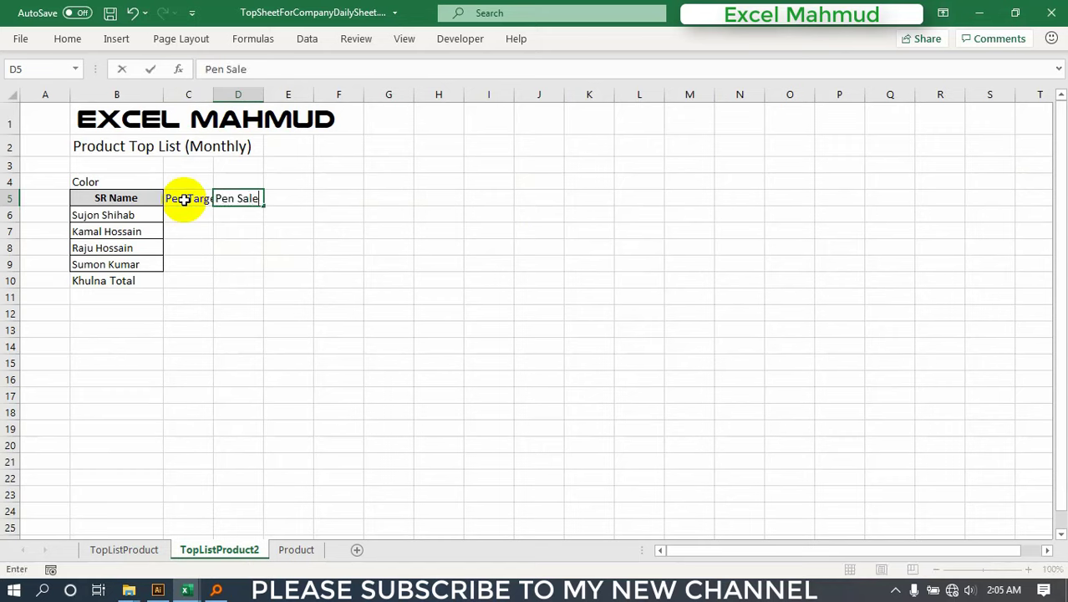
pyautogui.write('s')
pyautogui.press('Tab')
pyautogui.write('Achive')
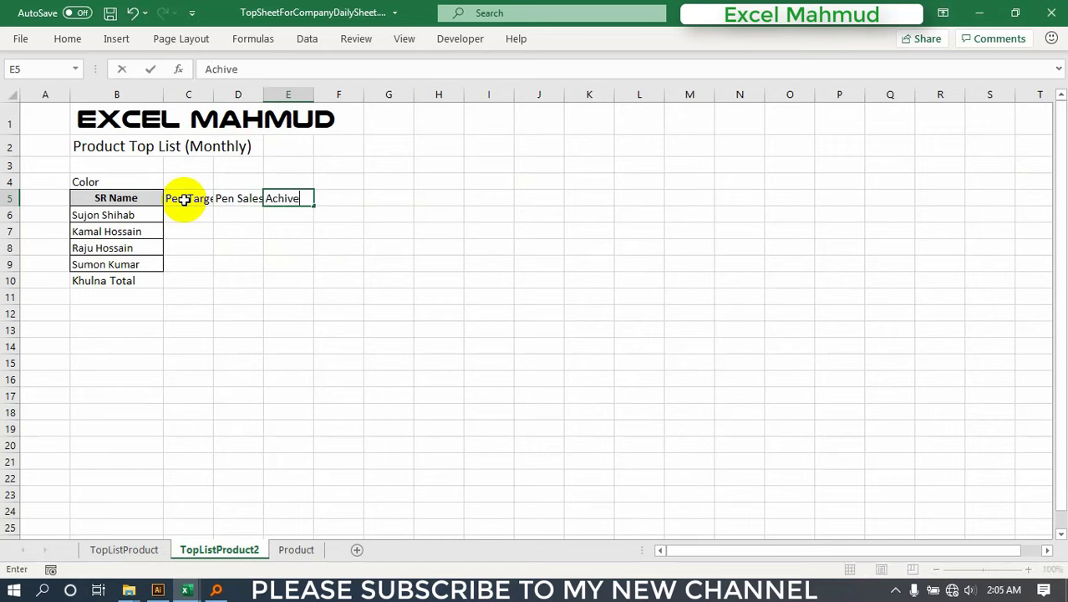
pyautogui.press('Return')
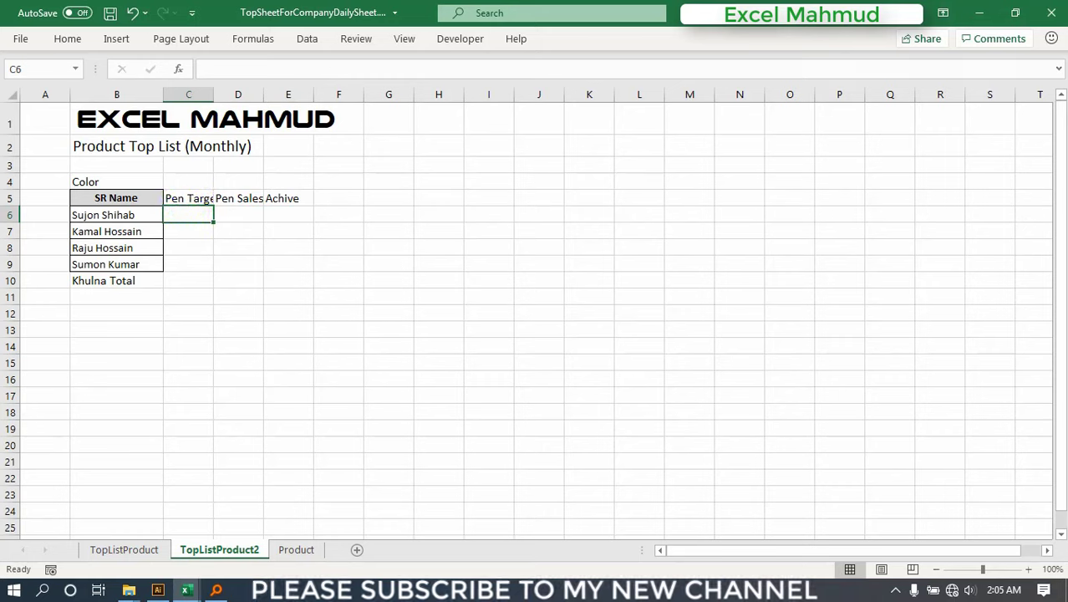
# Enter the Pencil headers Pencil Target, Pencil Sales and Achive in F5:H5
pyautogui.click(251, 198)
pyautogui.click(288, 198)
pyautogui.click(334, 199)
pyautogui.write('Pencil Target')
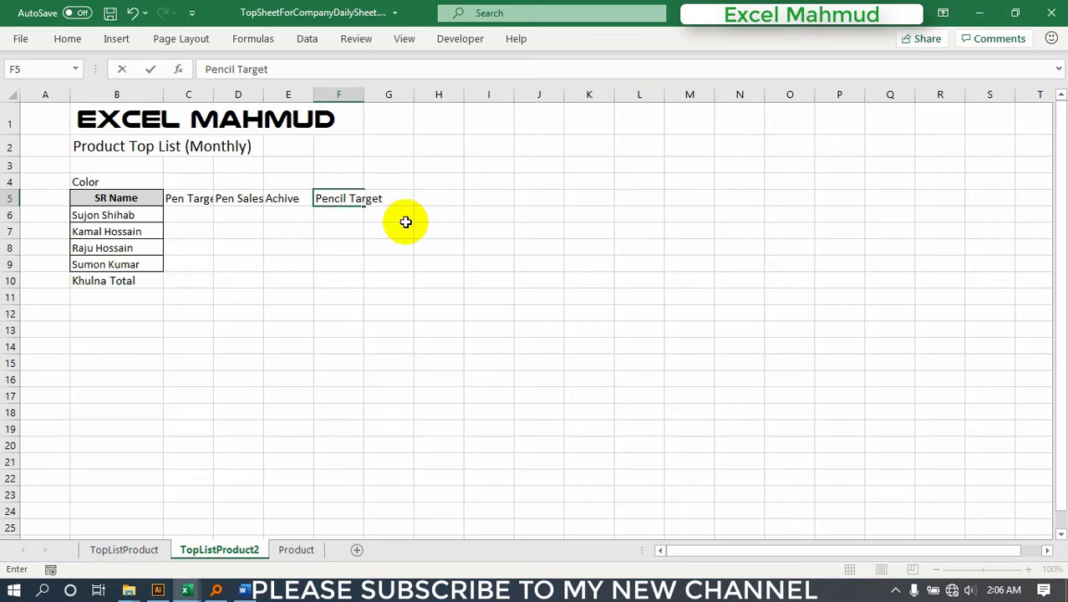
pyautogui.press('Tab')
pyautogui.write('P')
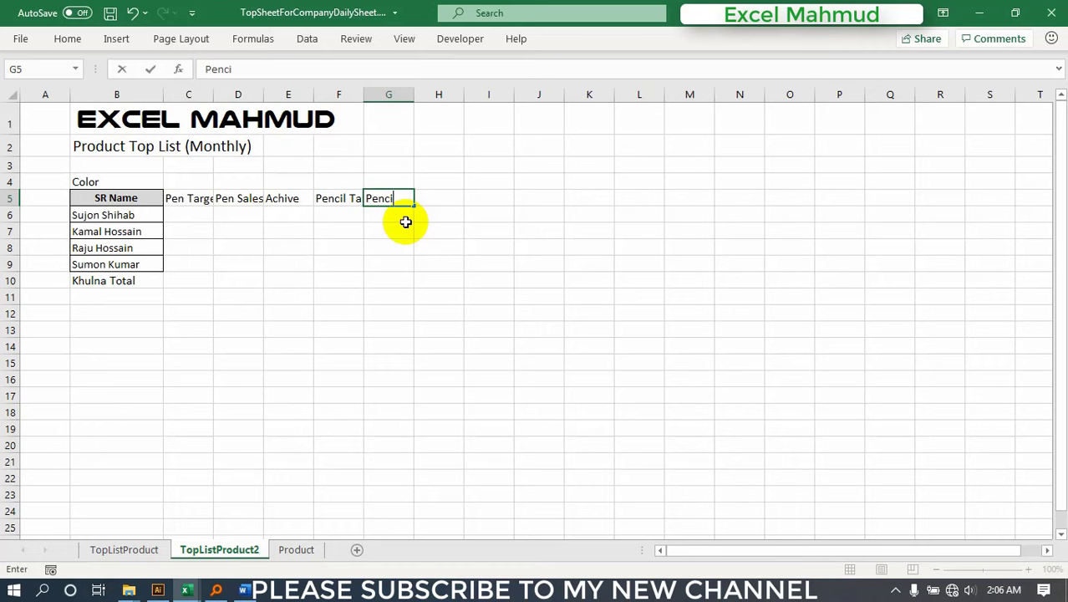
pyautogui.press('BackSpace')
pyautogui.write('Sal')
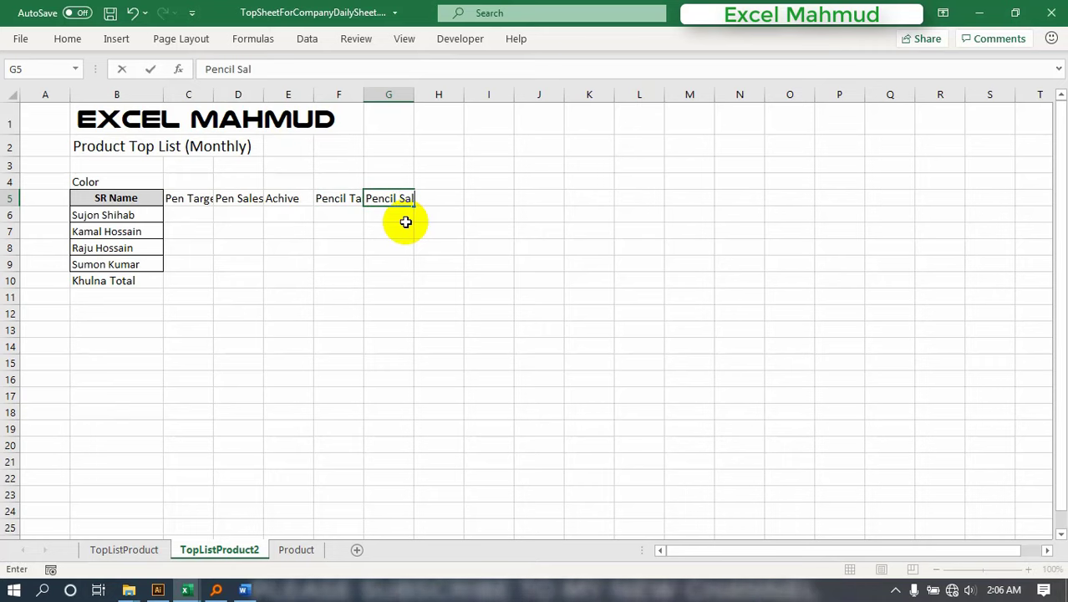
pyautogui.write('es')
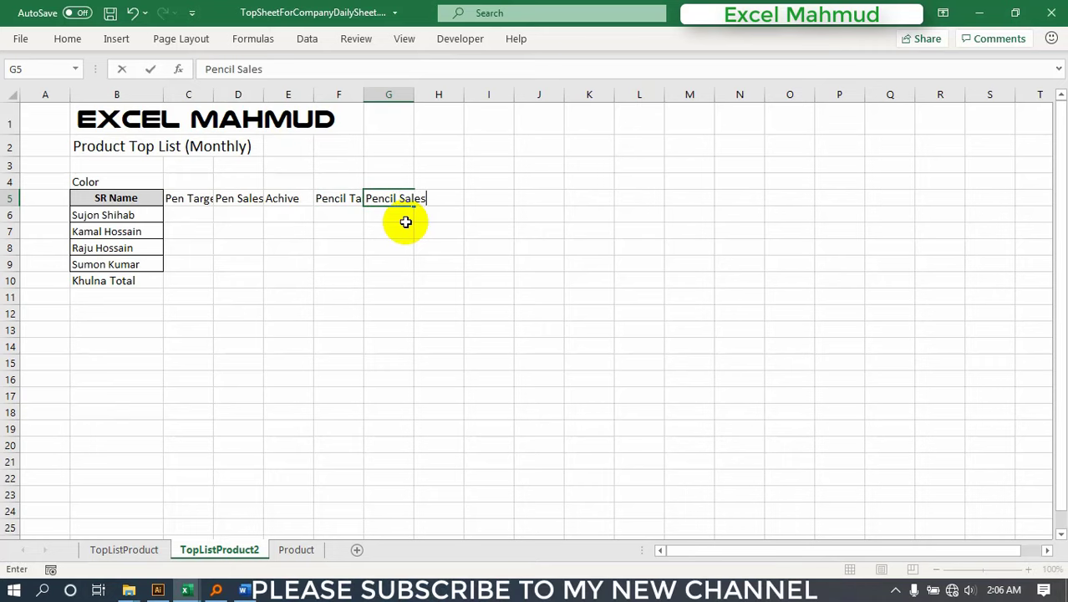
pyautogui.press('Tab')
pyautogui.write('Achive')
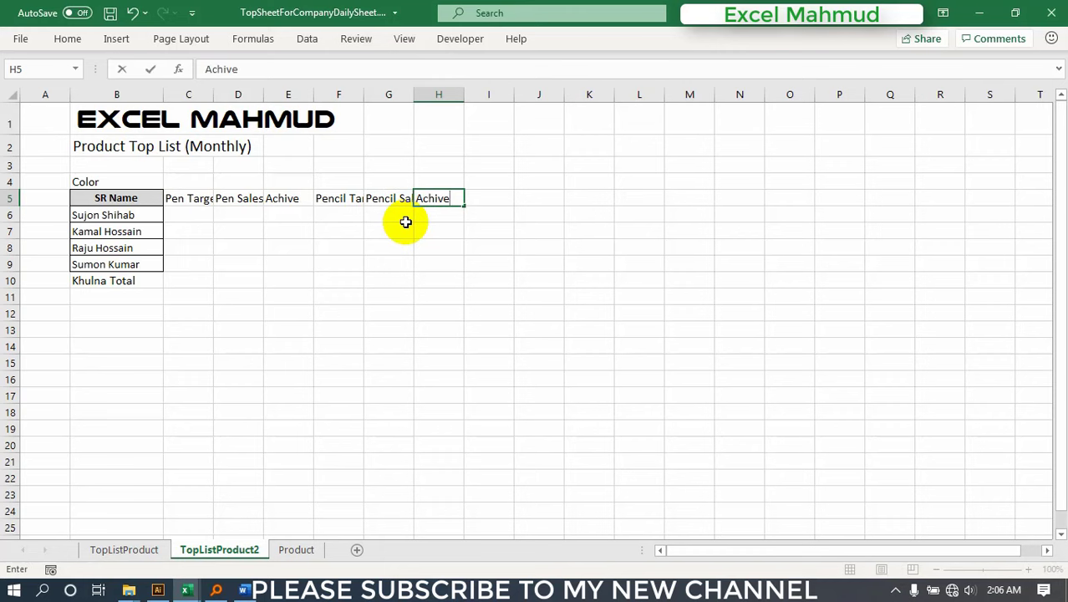
pyautogui.press('Tab')
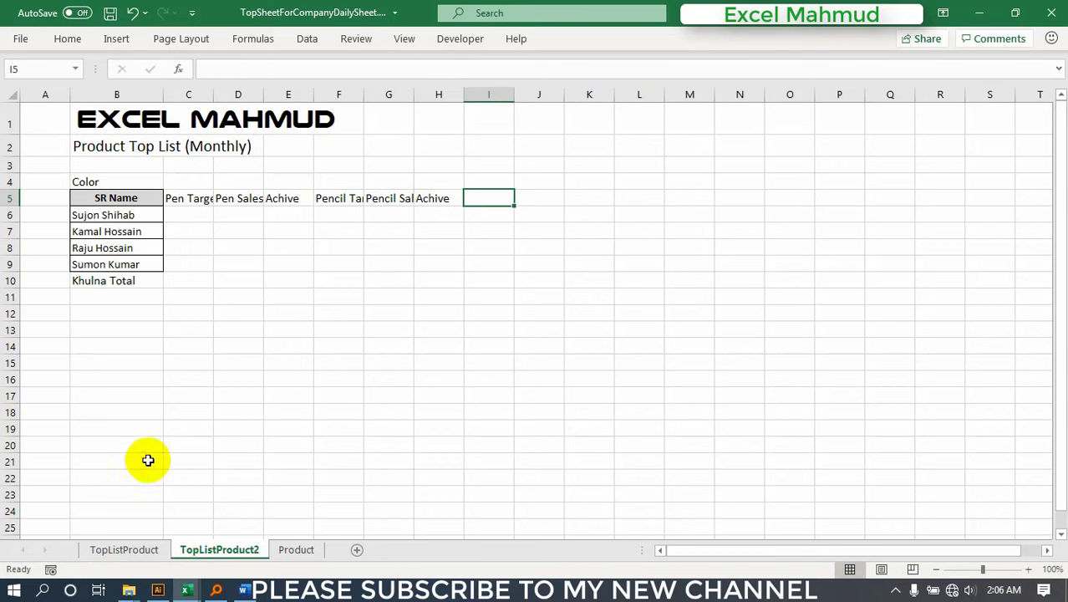
pyautogui.click(144, 549)
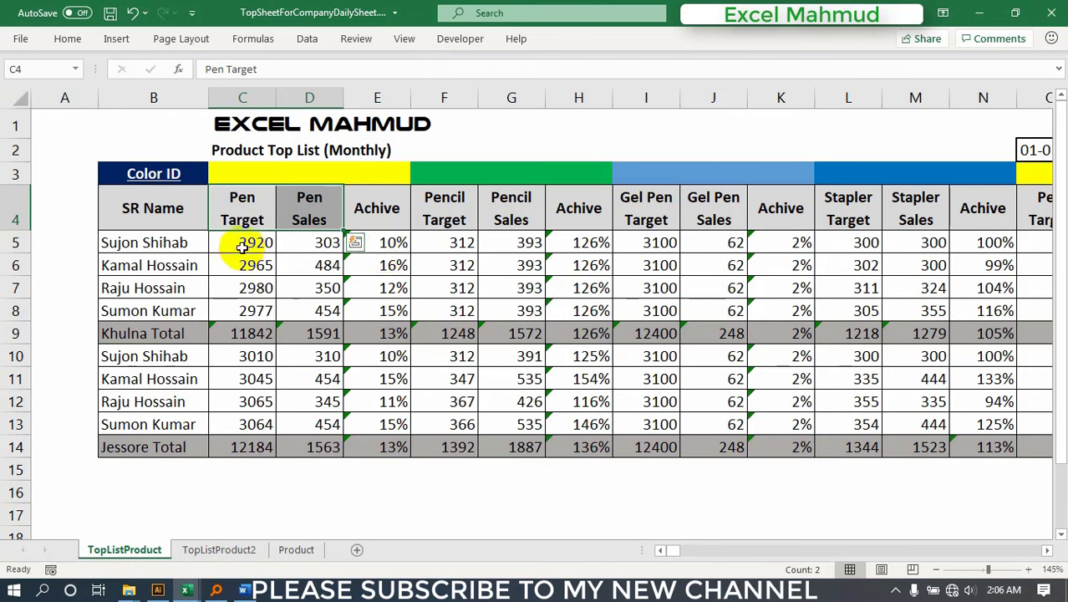
pyautogui.moveTo(382, 243)
pyautogui.mouseDown()
pyautogui.moveTo(392, 343)
pyautogui.moveTo(393, 311)
pyautogui.mouseUp()
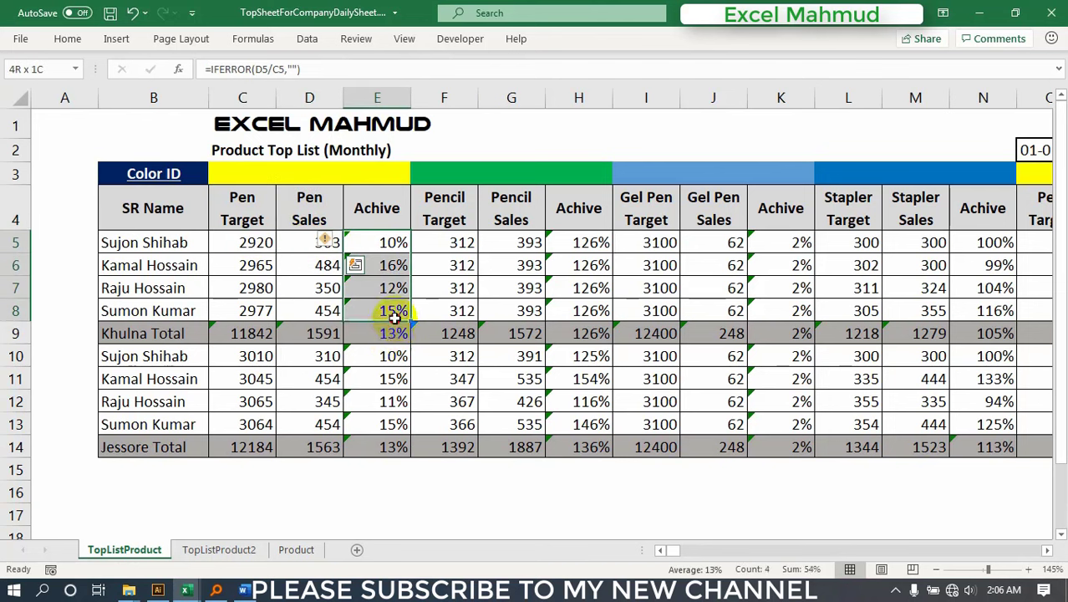
pyautogui.moveTo(574, 241); pyautogui.dragTo(583, 312)
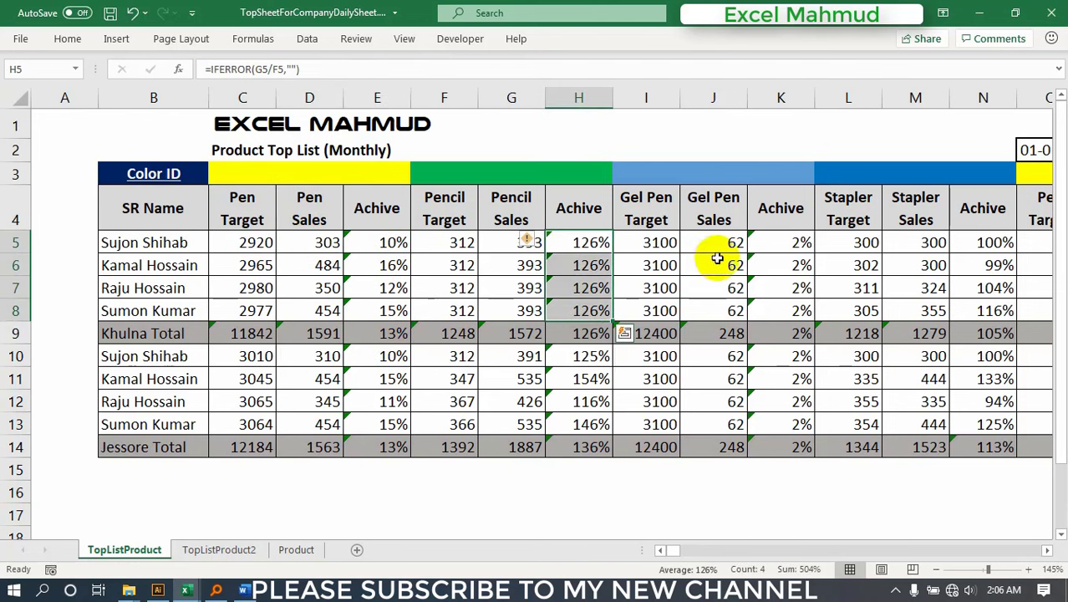
pyautogui.moveTo(718, 242); pyautogui.dragTo(727, 311)
pyautogui.moveTo(792, 243); pyautogui.dragTo(798, 334)
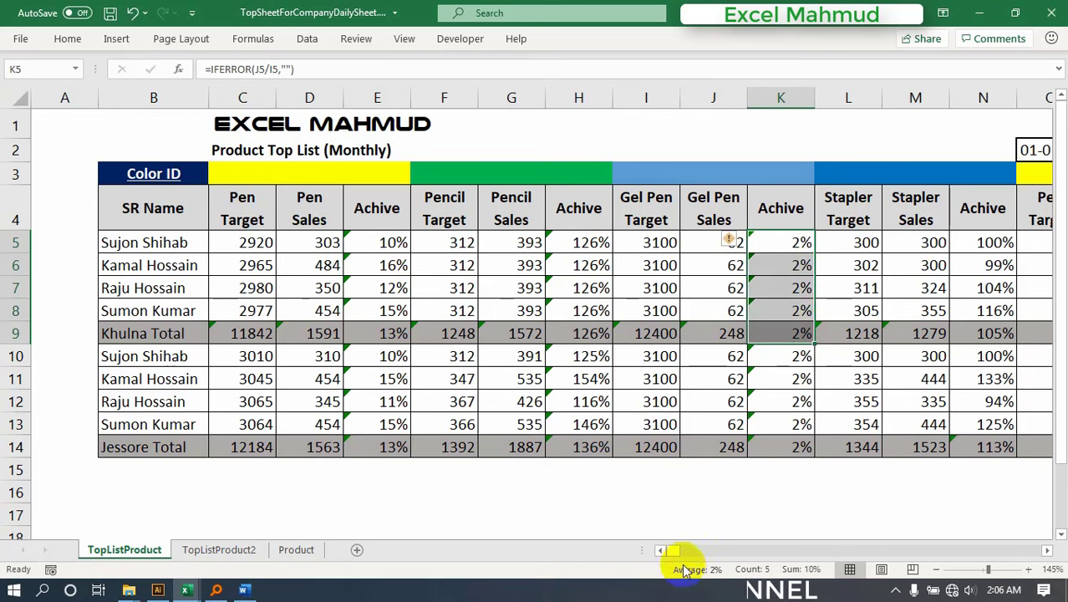
pyautogui.moveTo(675, 551); pyautogui.dragTo(681, 552)
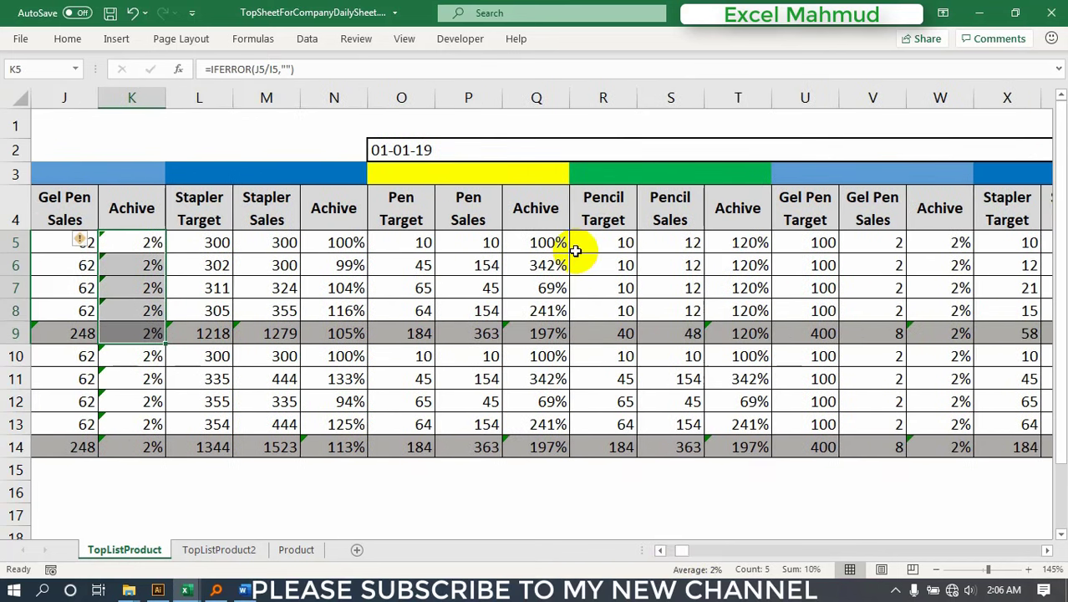
pyautogui.moveTo(560, 244); pyautogui.dragTo(552, 308)
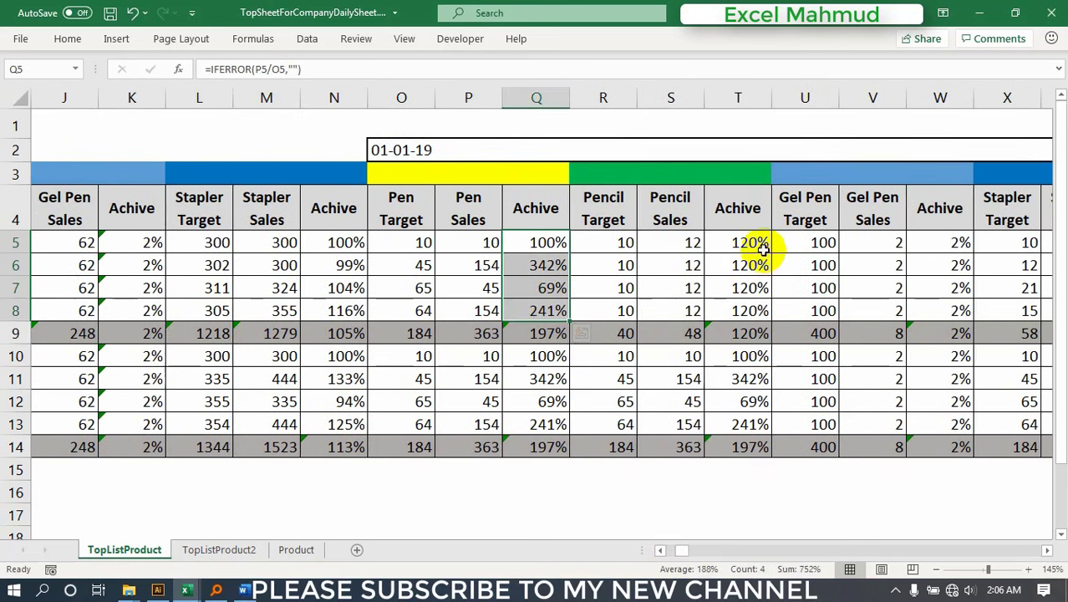
pyautogui.moveTo(750, 243); pyautogui.dragTo(748, 310)
pyautogui.moveTo(959, 244); pyautogui.dragTo(955, 313)
pyautogui.moveTo(929, 359); pyautogui.dragTo(953, 425)
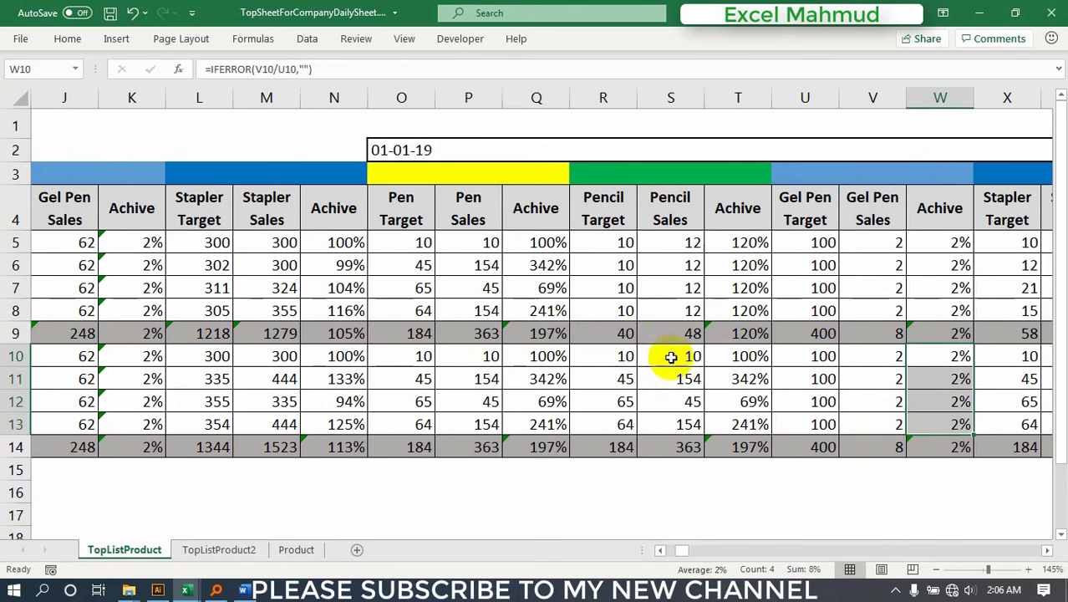
pyautogui.moveTo(736, 354); pyautogui.dragTo(747, 425)
pyautogui.moveTo(679, 556); pyautogui.dragTo(669, 556)
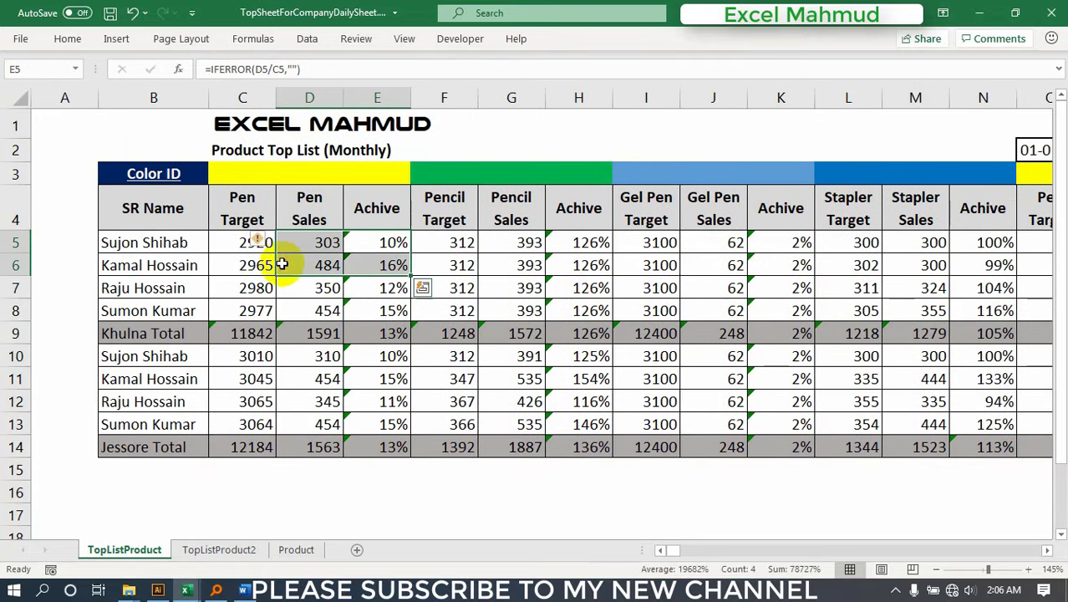
pyautogui.moveTo(246, 241); pyautogui.dragTo(311, 299)
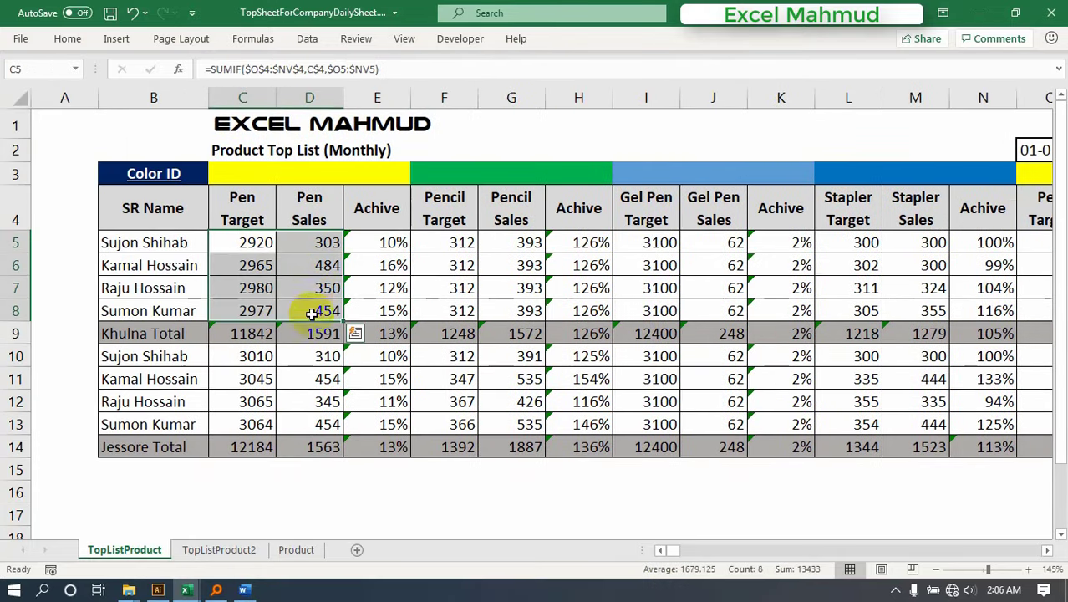
pyautogui.click(220, 549)
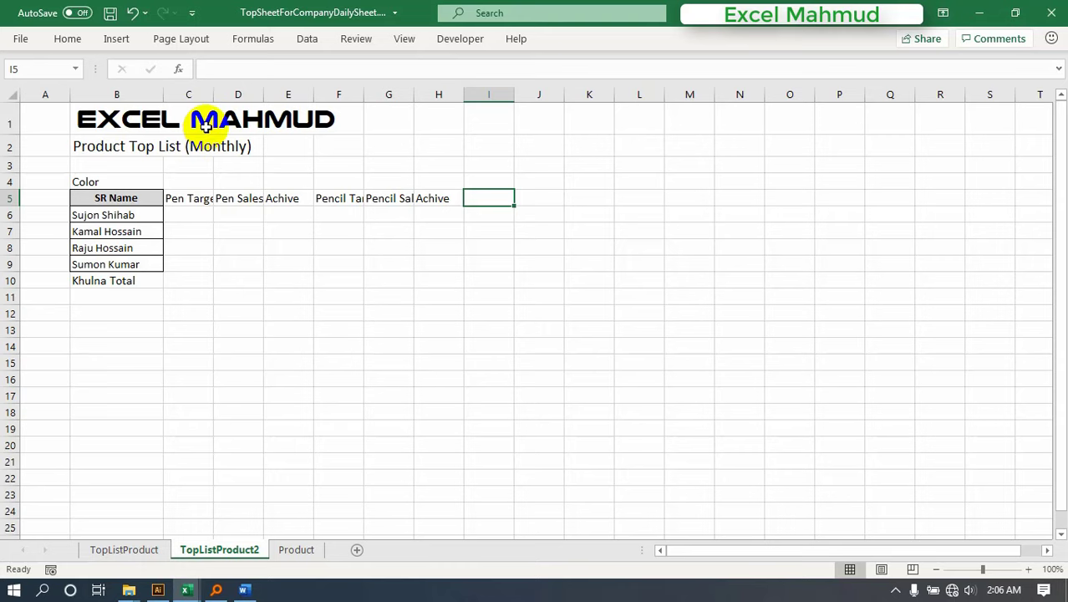
pyautogui.moveTo(214, 95); pyautogui.dragTo(214, 94)
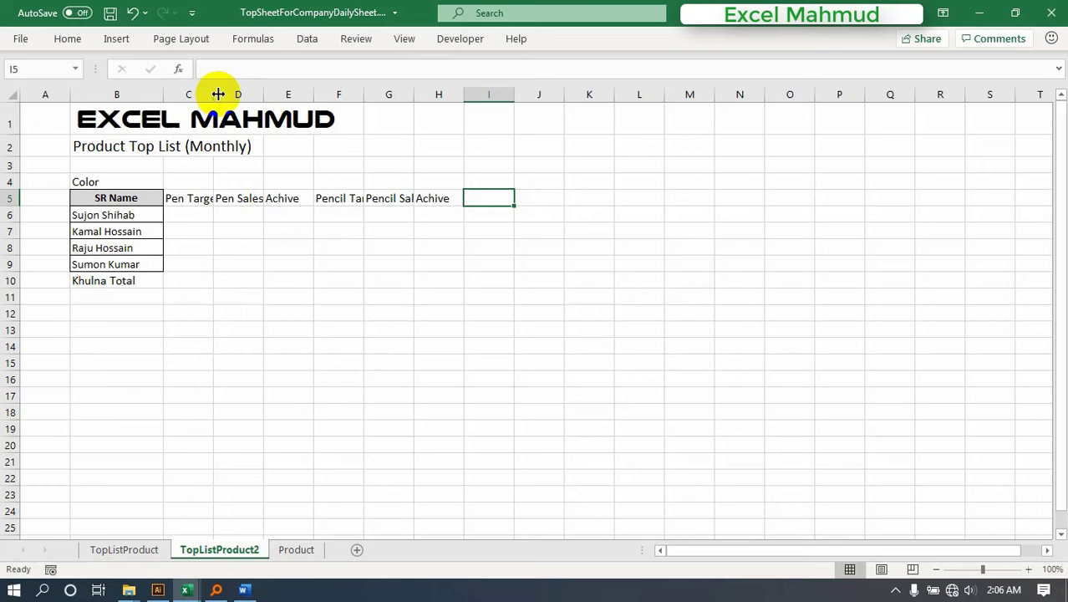
# Enter Gel Pen Target, Gel Pen Sales and Achive in I5:K5, checking TopListProduct's headers
pyautogui.moveTo(105, 119); pyautogui.dragTo(226, 281)
pyautogui.click(535, 231)
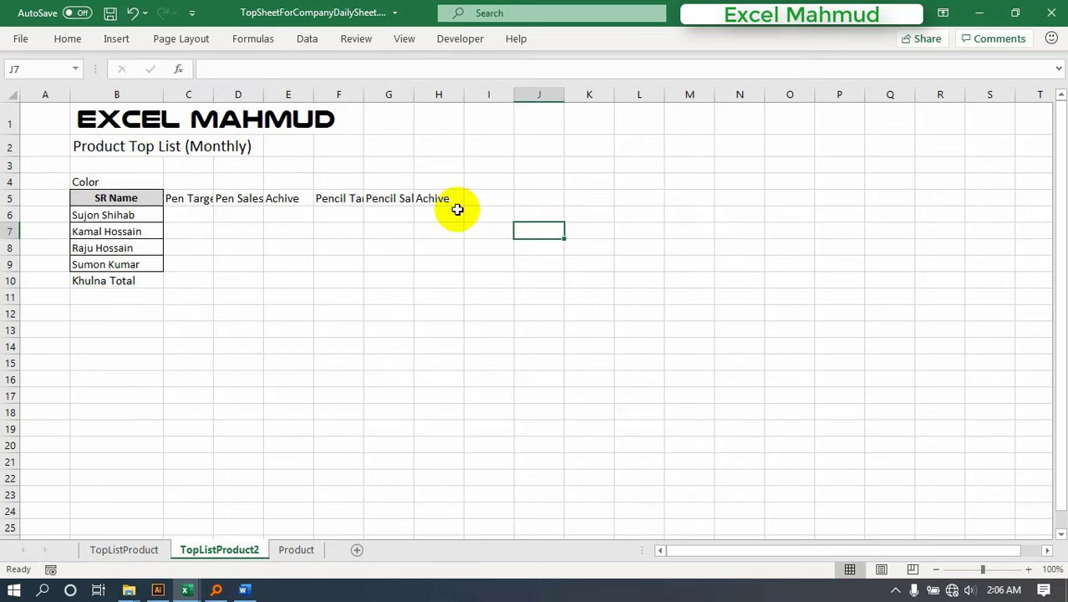
pyautogui.click(452, 205)
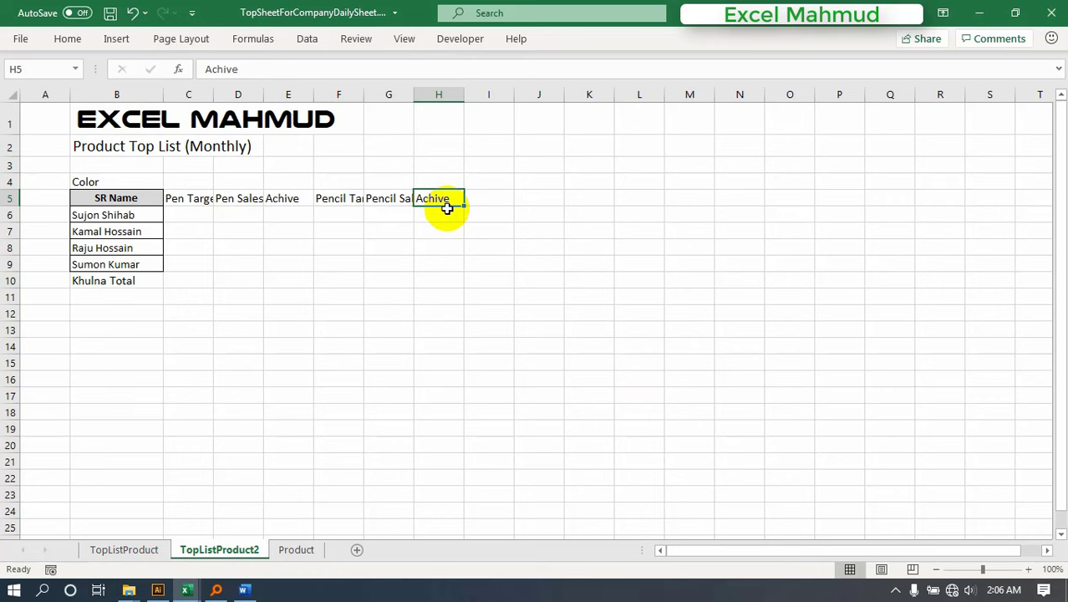
pyautogui.click(128, 554)
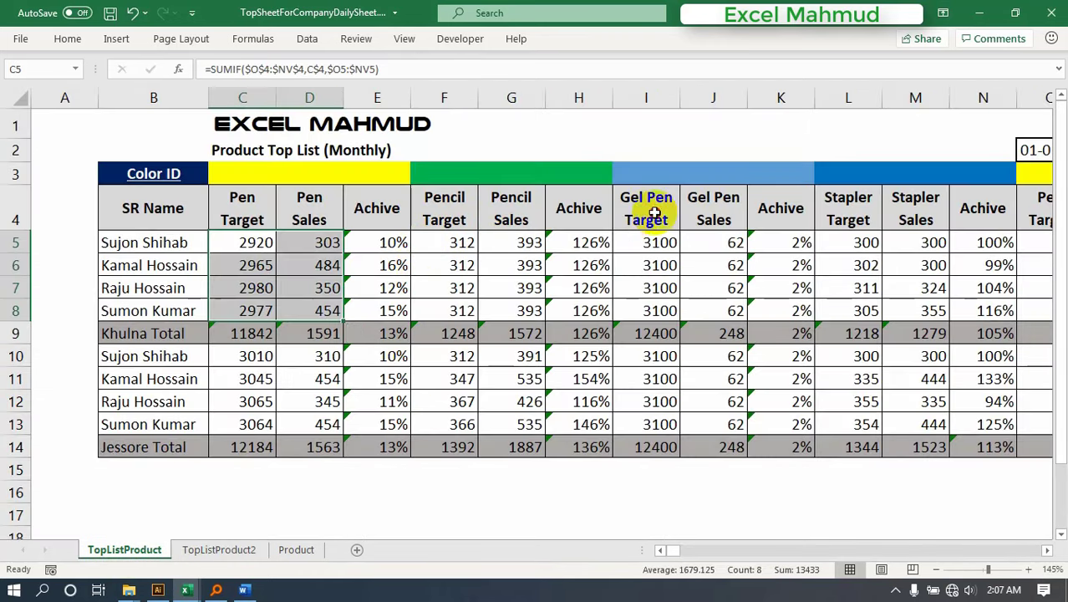
pyautogui.moveTo(648, 214); pyautogui.dragTo(870, 214)
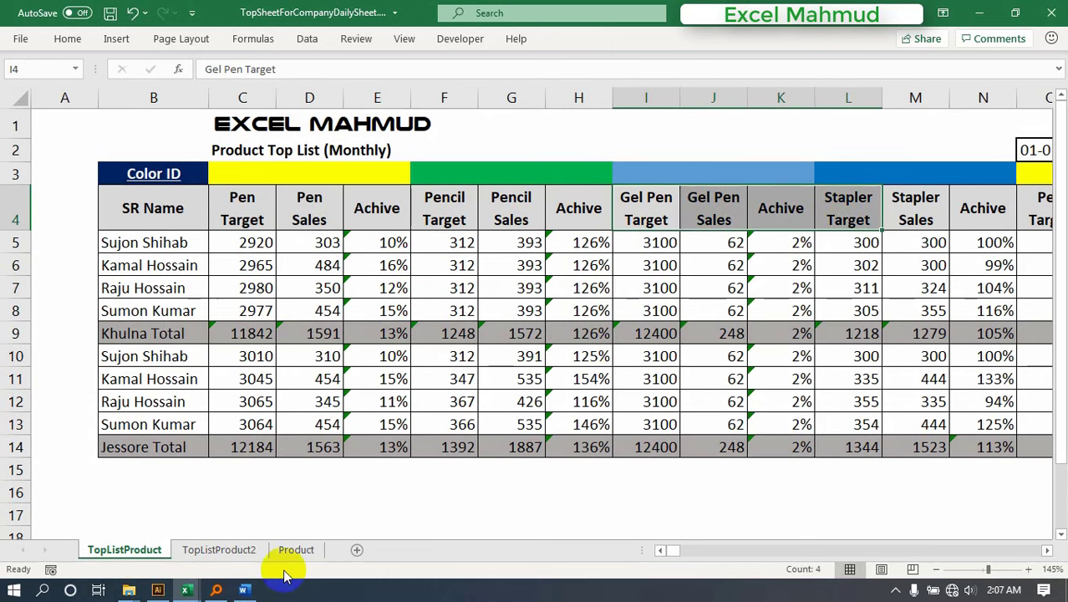
pyautogui.click(261, 548)
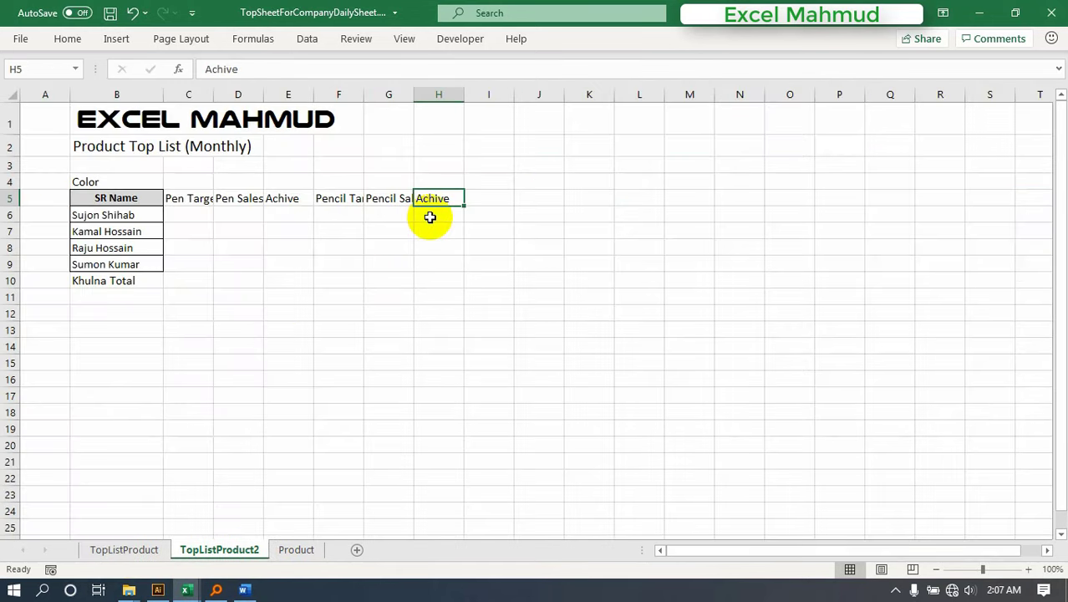
pyautogui.press('Right')
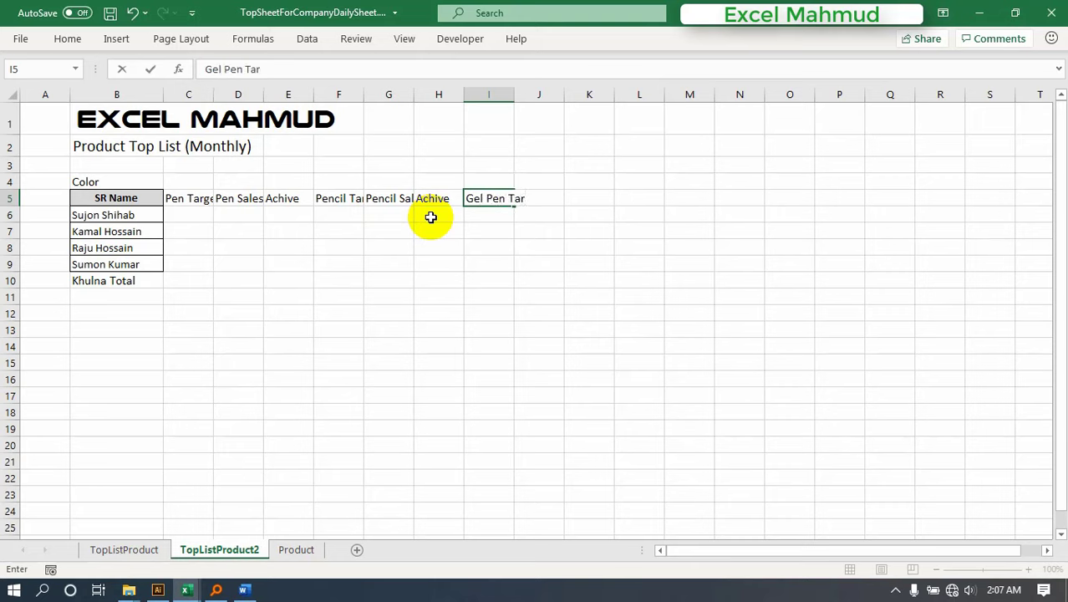
pyautogui.press('Right')
pyautogui.write('G')
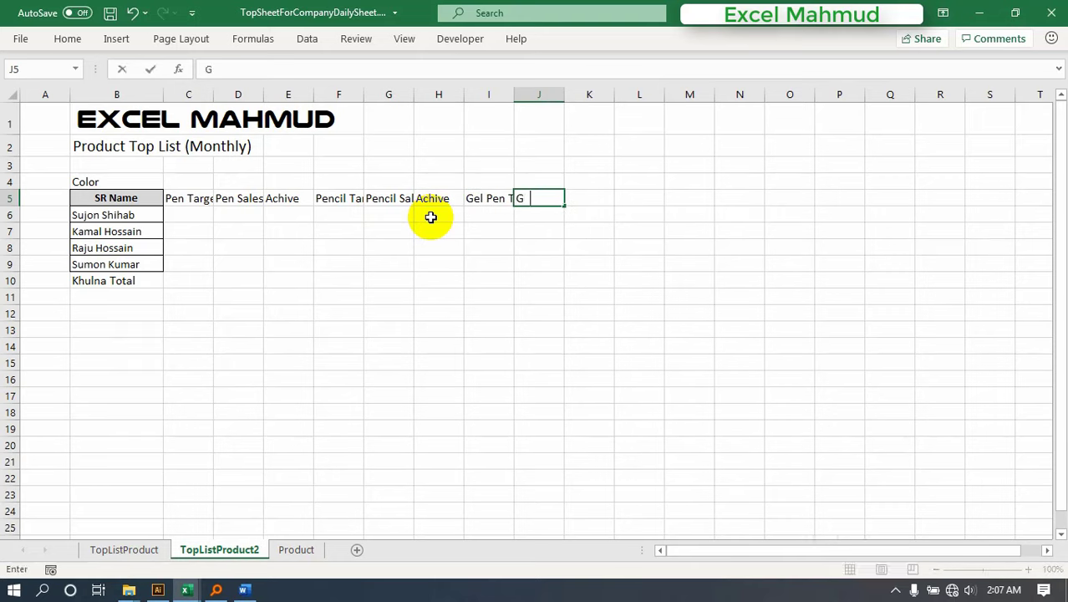
pyautogui.write('el Pen')
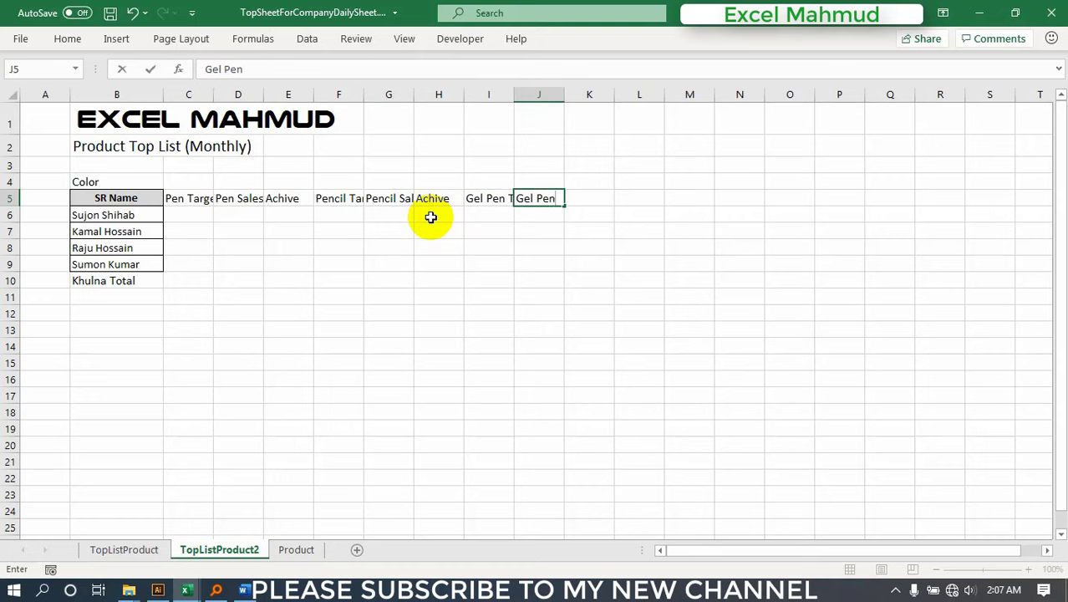
pyautogui.write('s')
pyautogui.press('Tab')
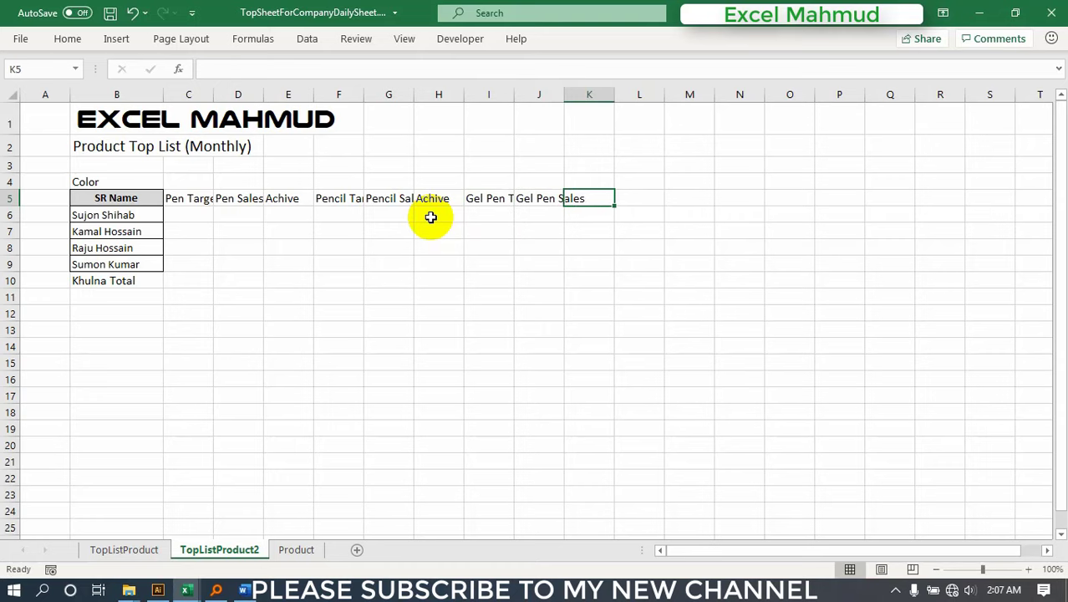
pyautogui.write('Achive')
pyautogui.press('Tab')
pyautogui.write('Stapler Target')
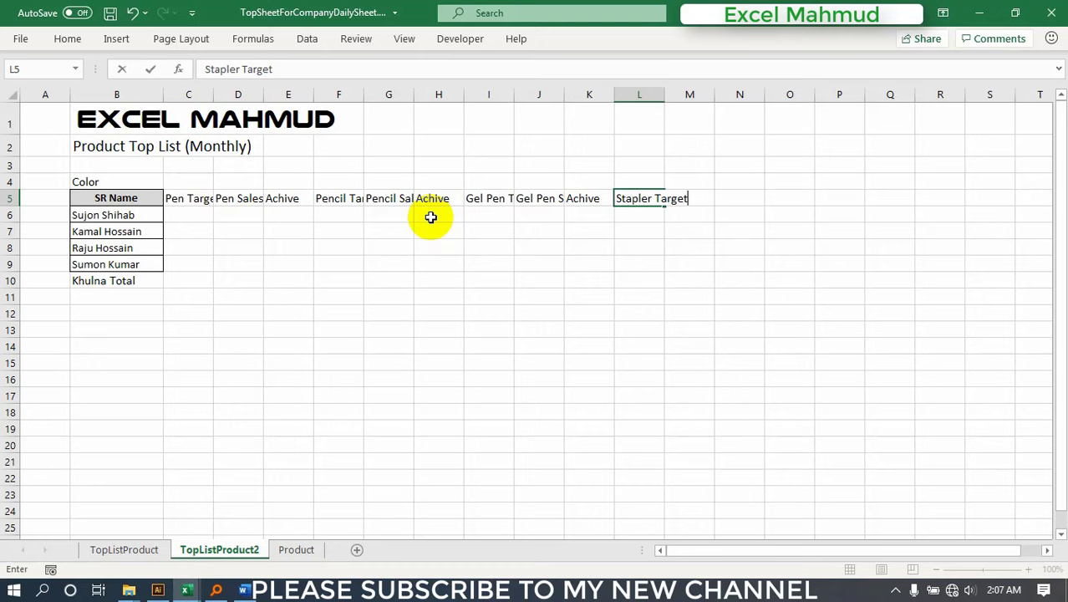
# Enter Stapler Target, Stapler Sales and Achive in L5:N5
pyautogui.press('Tab')
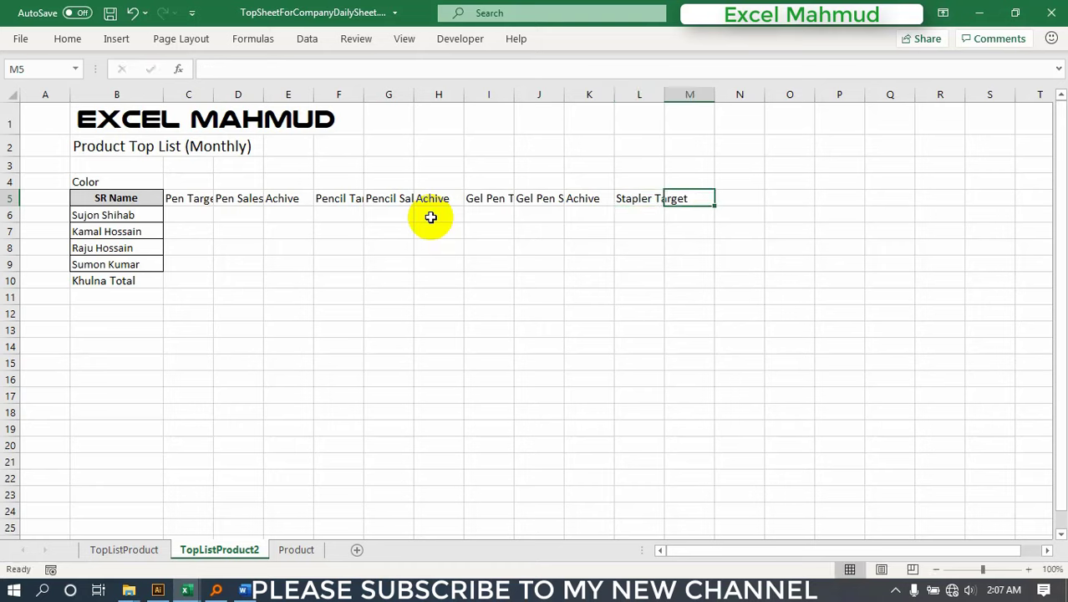
pyautogui.write('Stapler Sales')
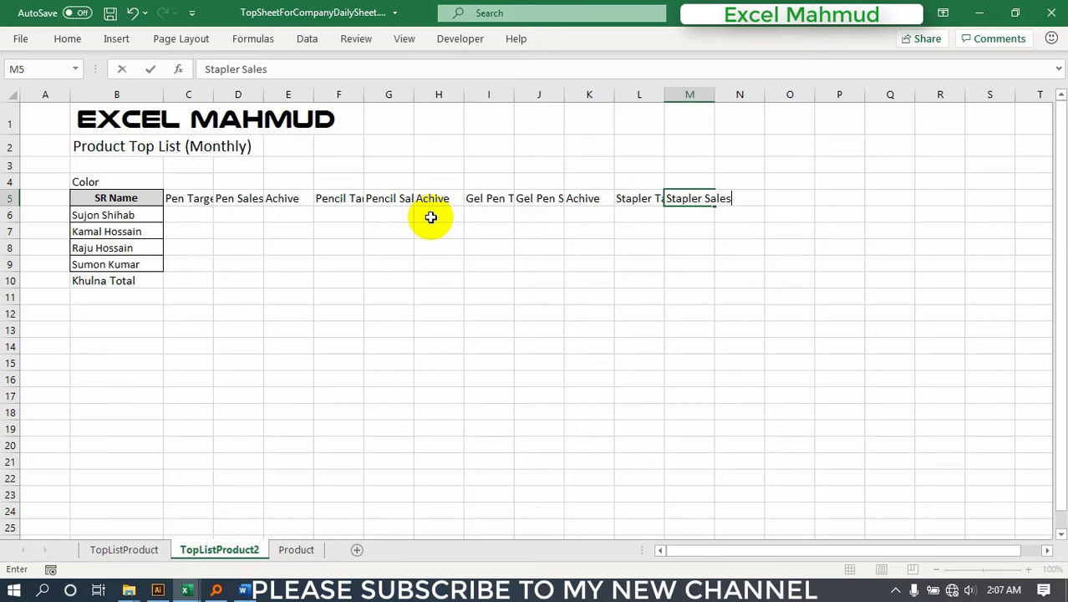
pyautogui.press('Tab')
pyautogui.write('Achive')
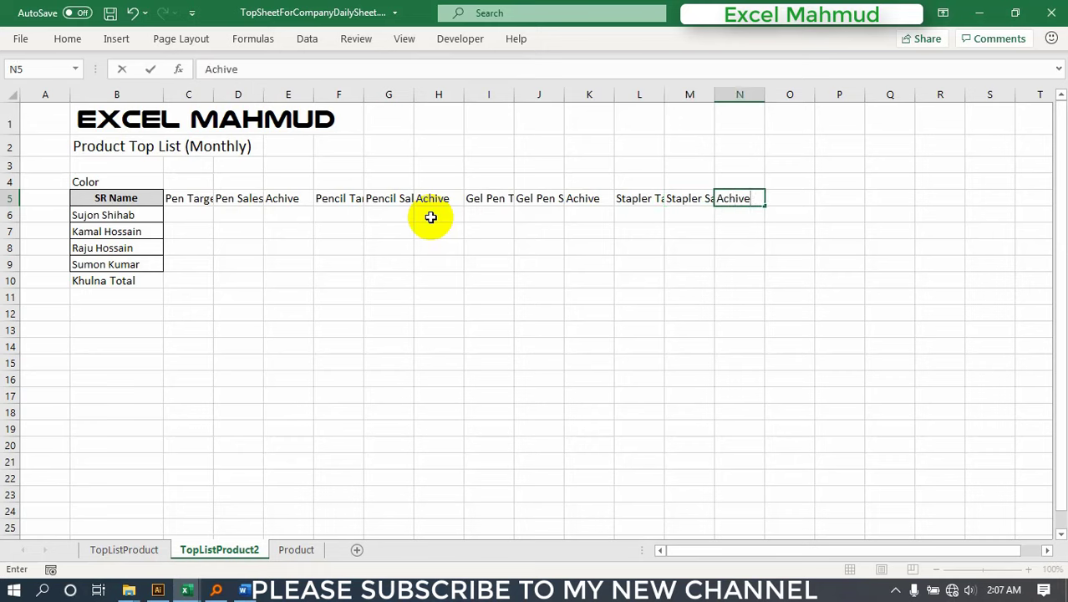
pyautogui.click(431, 217)
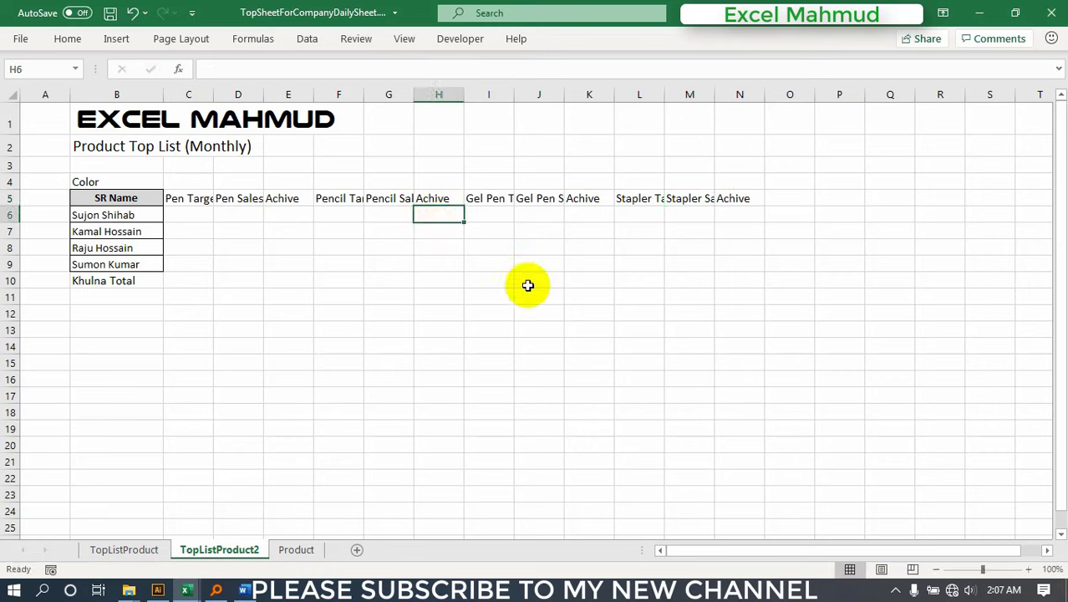
pyautogui.click(650, 236)
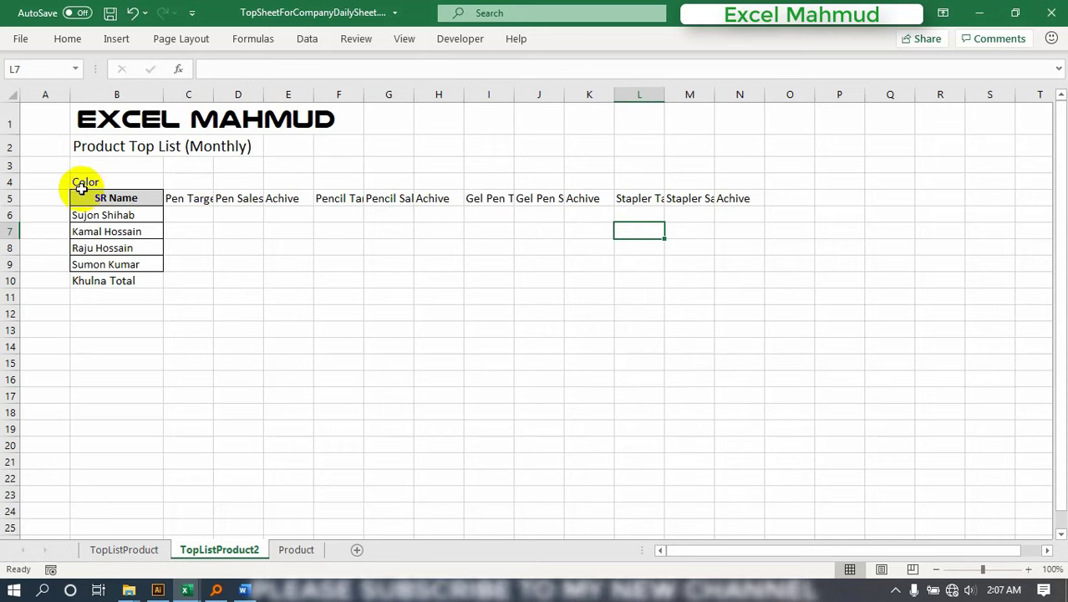
# Make row 5 headers wrapped, centred horizontally and vertically, and bold
pyautogui.click(11, 198)
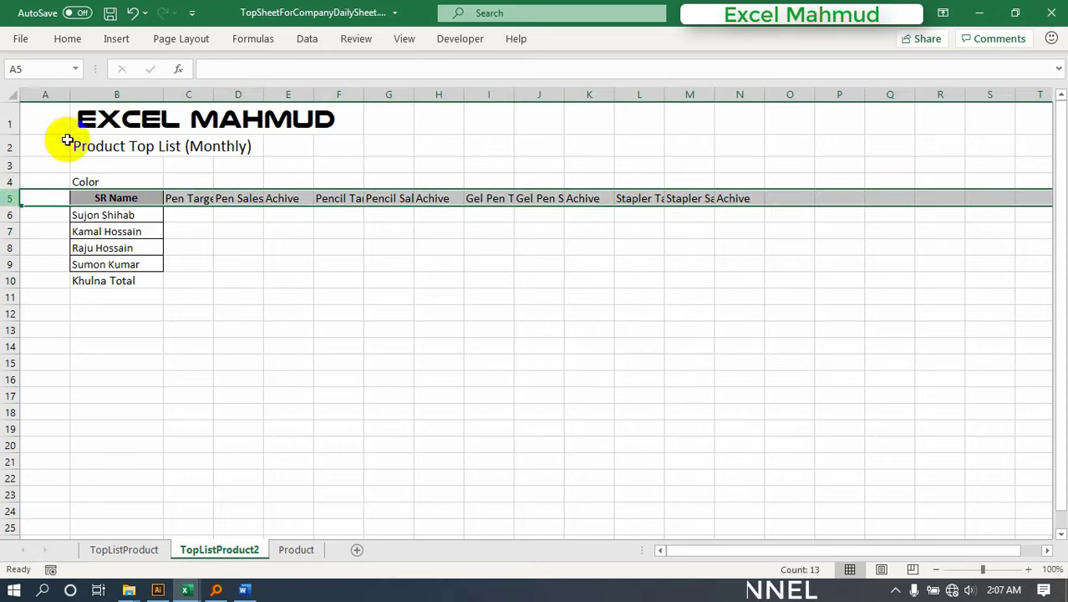
pyautogui.click(67, 39)
pyautogui.click(394, 73)
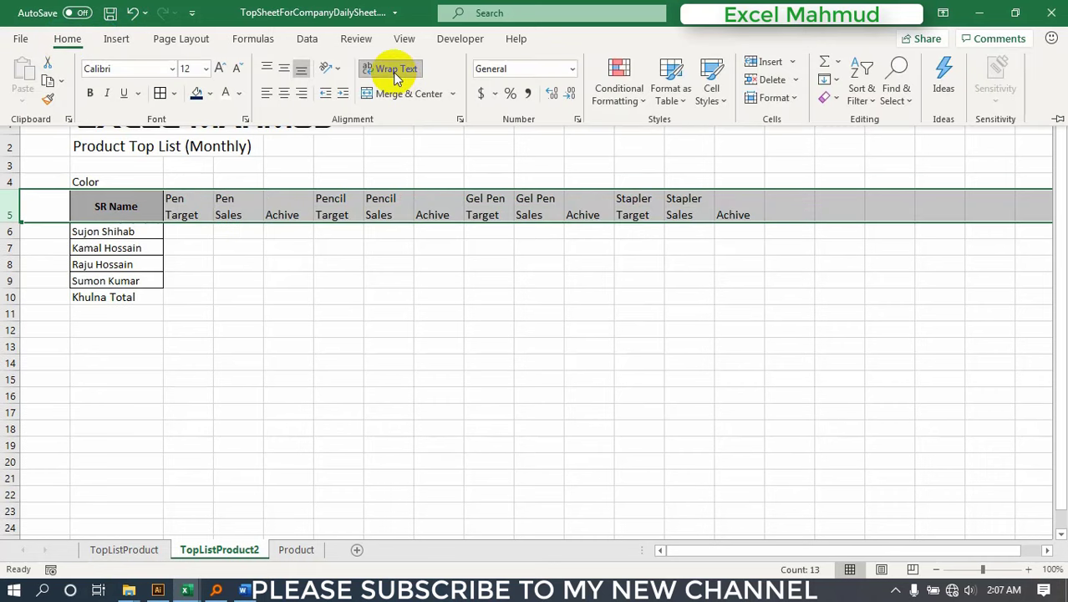
pyautogui.click(284, 93)
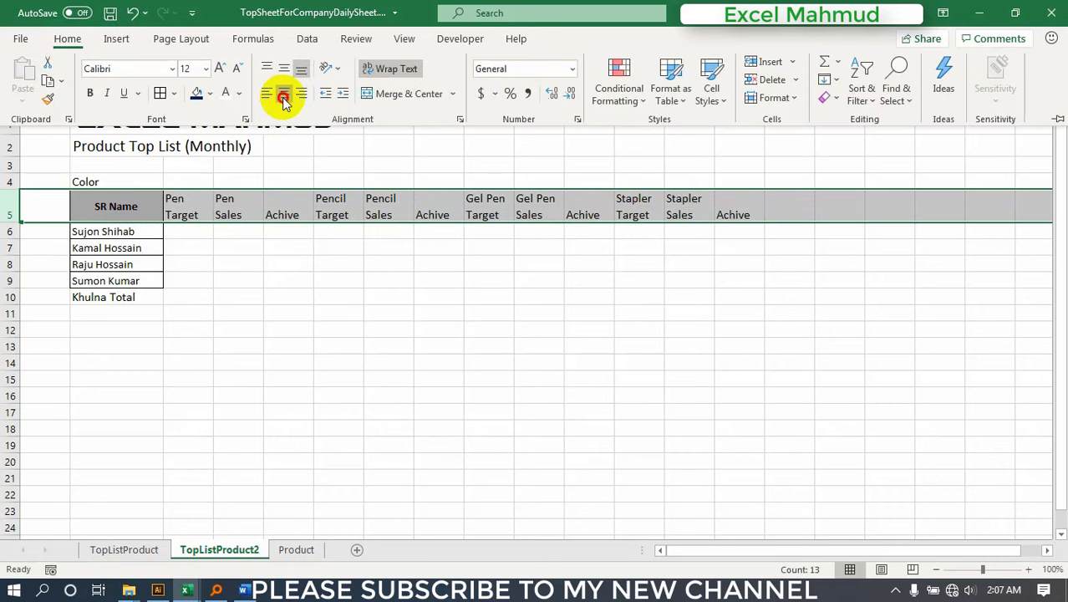
pyautogui.click(284, 68)
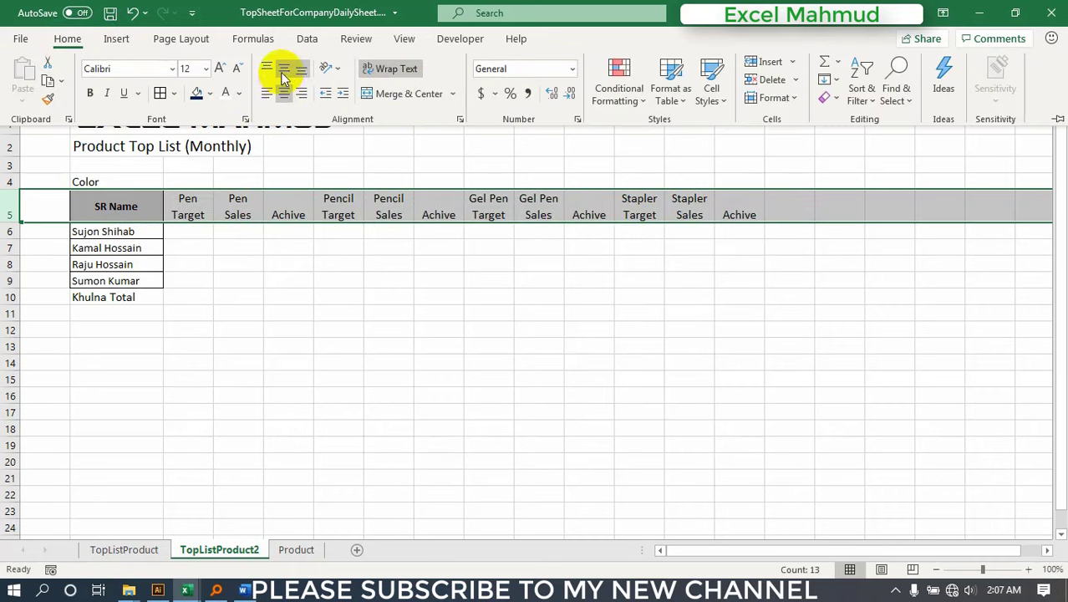
pyautogui.click(90, 93)
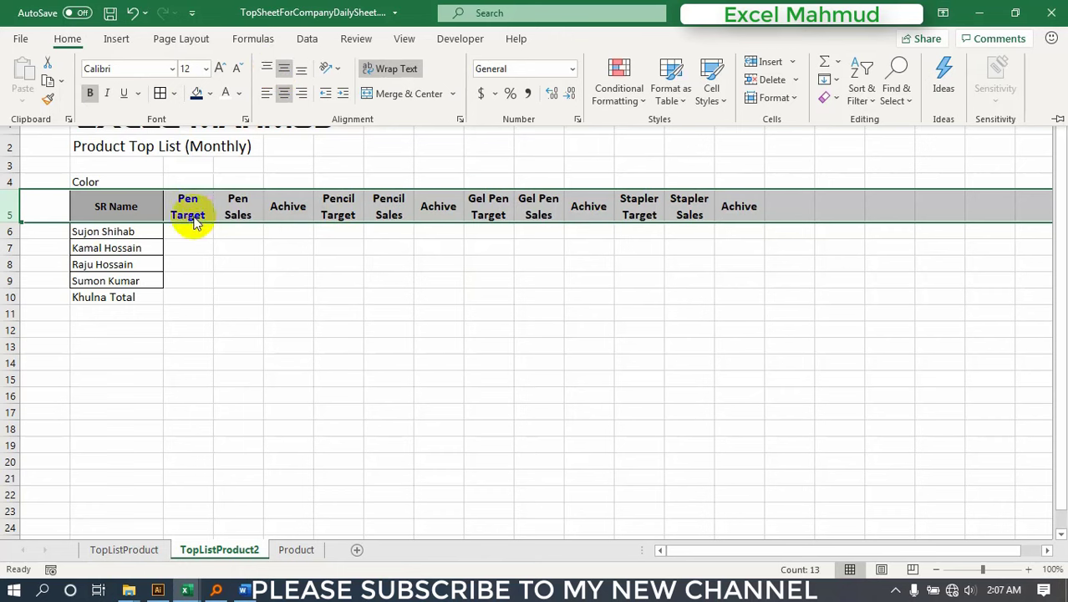
pyautogui.click(286, 238)
pyautogui.click(326, 263)
# Set the row 5 header font size to 12
pyautogui.click(15, 208)
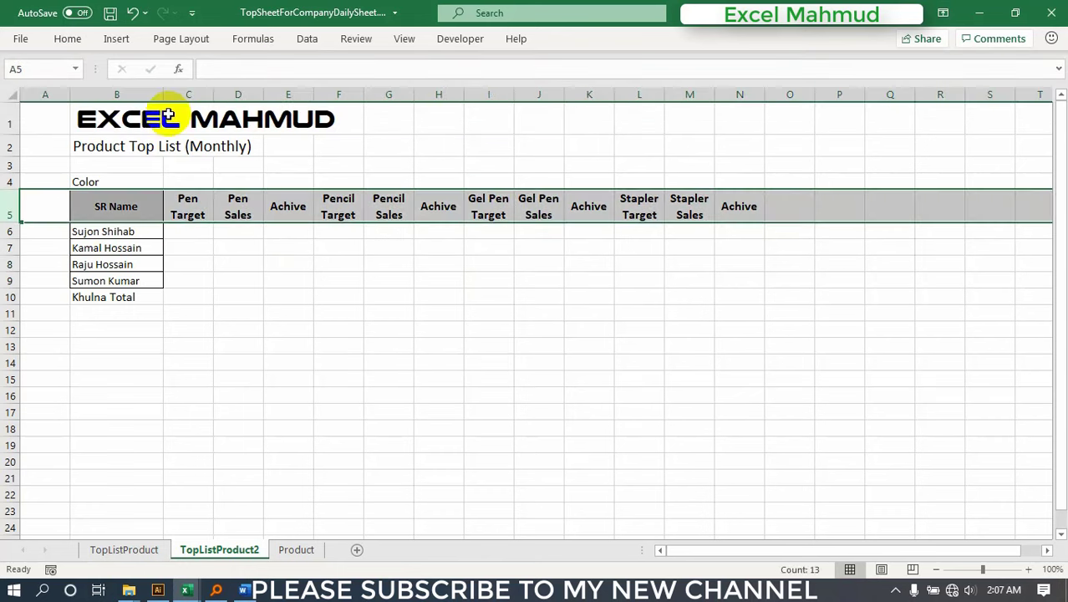
pyautogui.click(67, 38)
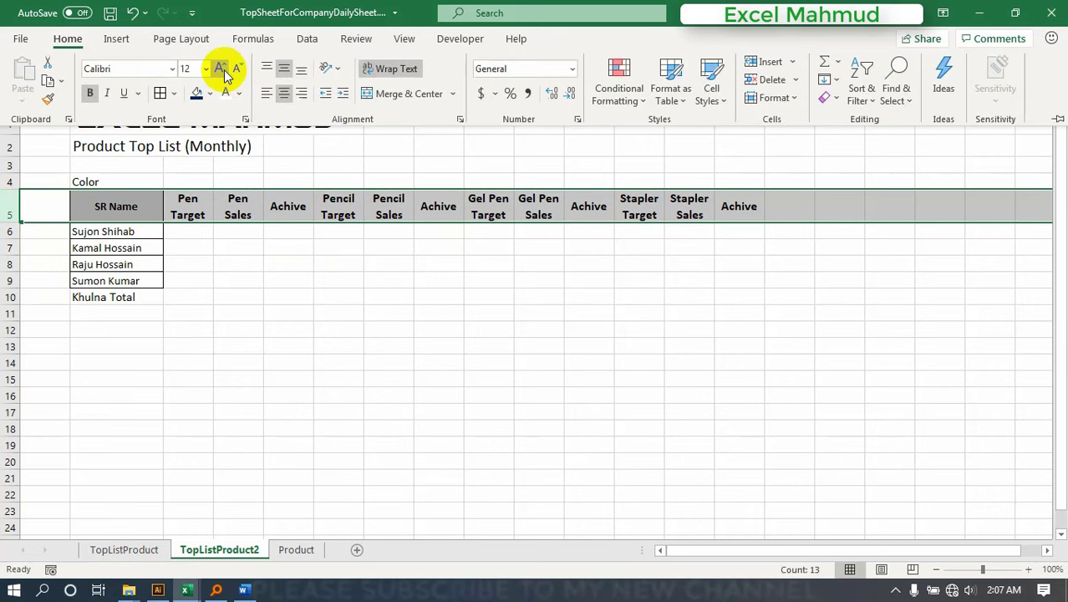
pyautogui.click(219, 68)
pyautogui.click(220, 68)
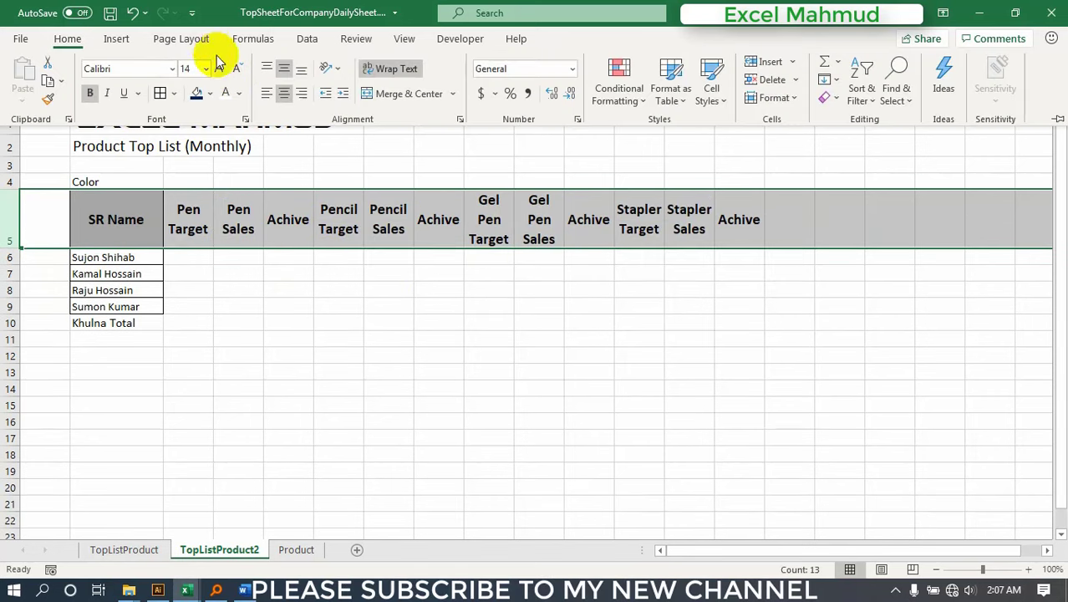
pyautogui.click(238, 68)
pyautogui.click(401, 303)
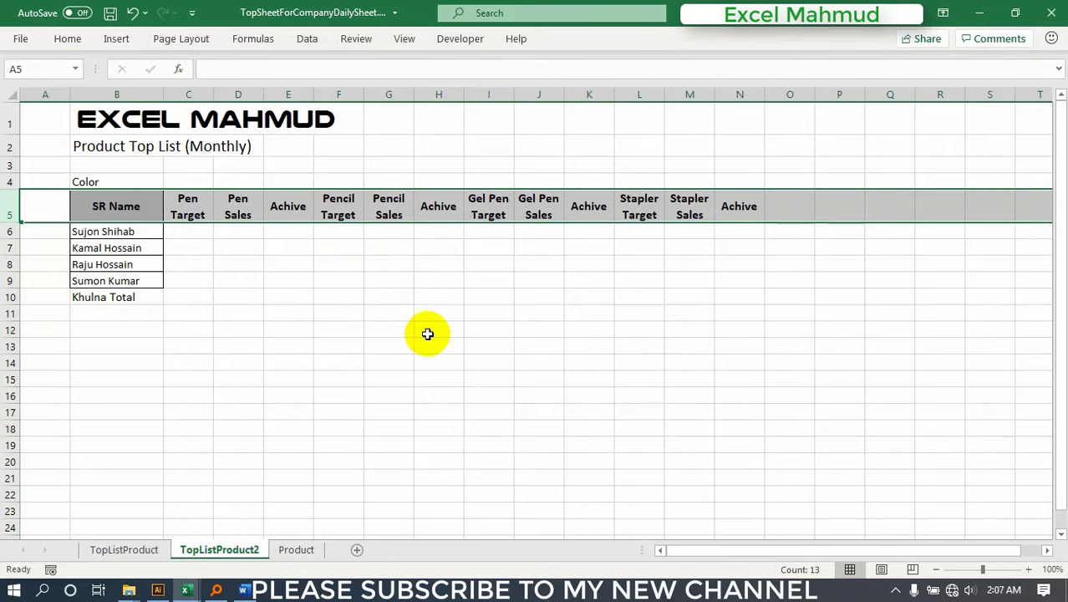
pyautogui.keyDown('ctrl'); pyautogui.scroll(1, 427, 334); pyautogui.keyUp('ctrl')
pyautogui.click(361, 342)
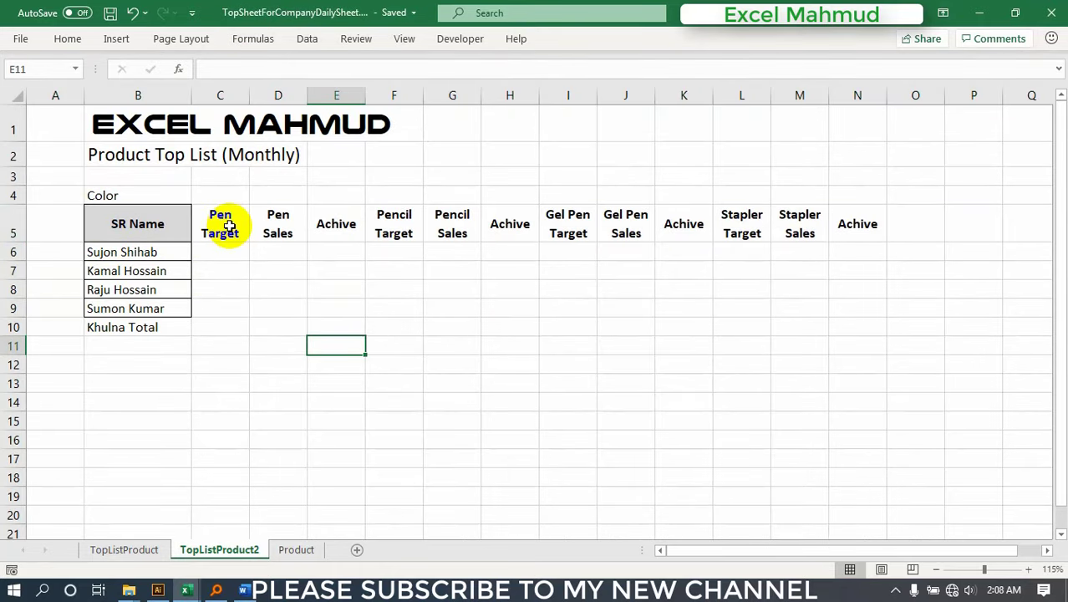
# Clear the Color label from B4 and fill the Pen headers C5:E5 light green
pyautogui.moveTo(228, 226); pyautogui.dragTo(351, 233)
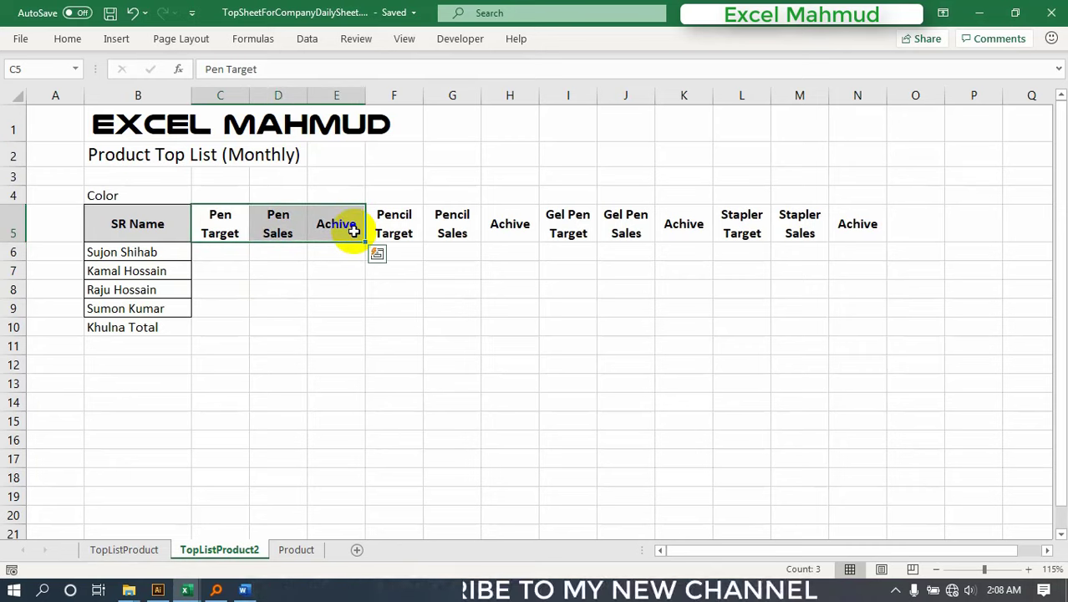
pyautogui.click(72, 39)
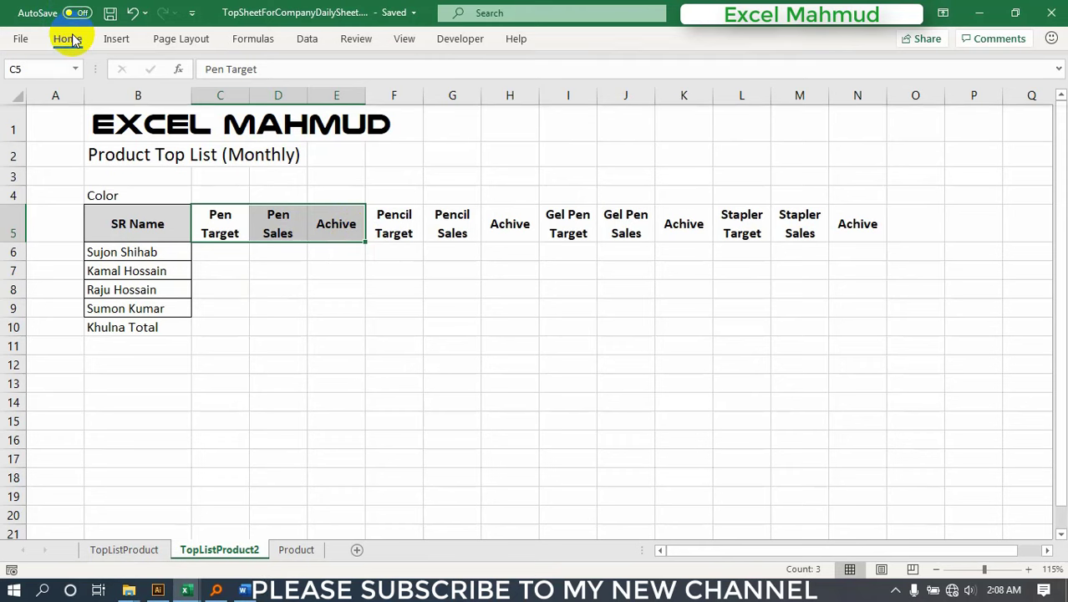
pyautogui.click(143, 193)
pyautogui.click(132, 195)
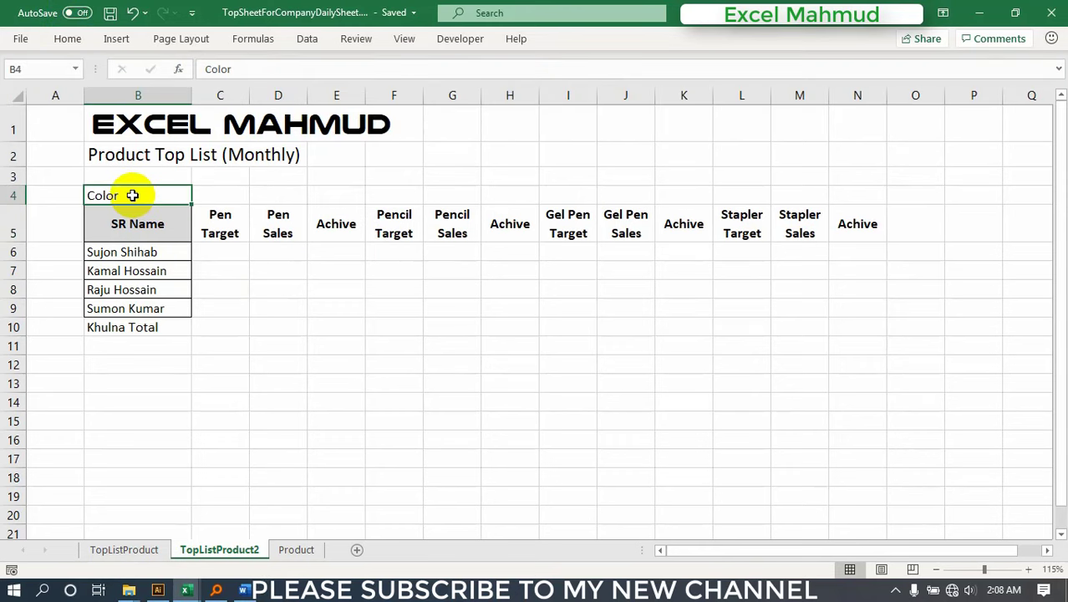
pyautogui.press('Delete')
pyautogui.moveTo(220, 235); pyautogui.dragTo(330, 238)
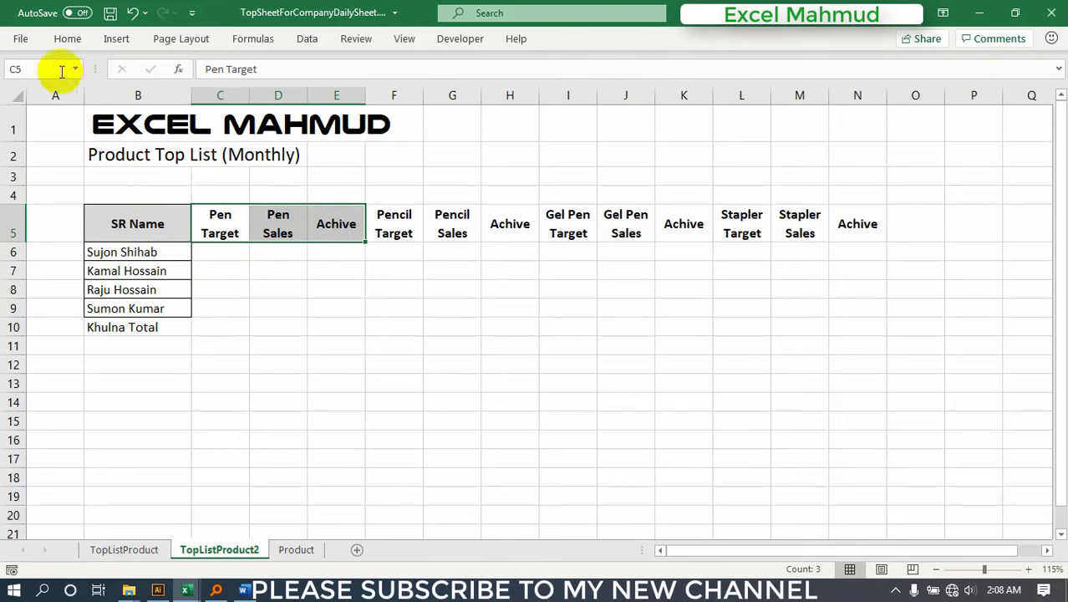
pyautogui.click(80, 45)
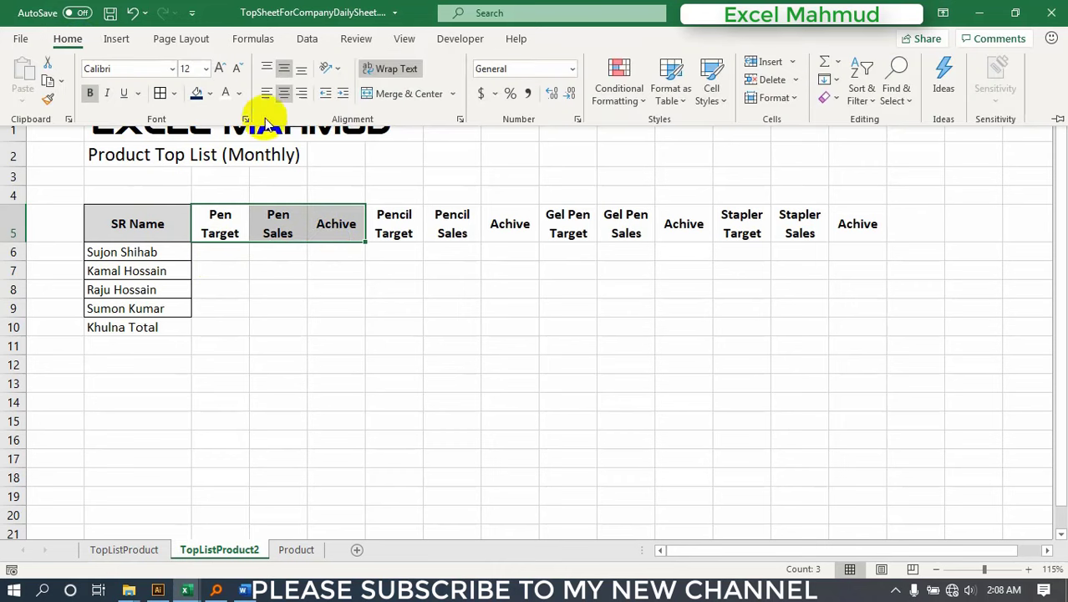
pyautogui.click(209, 93)
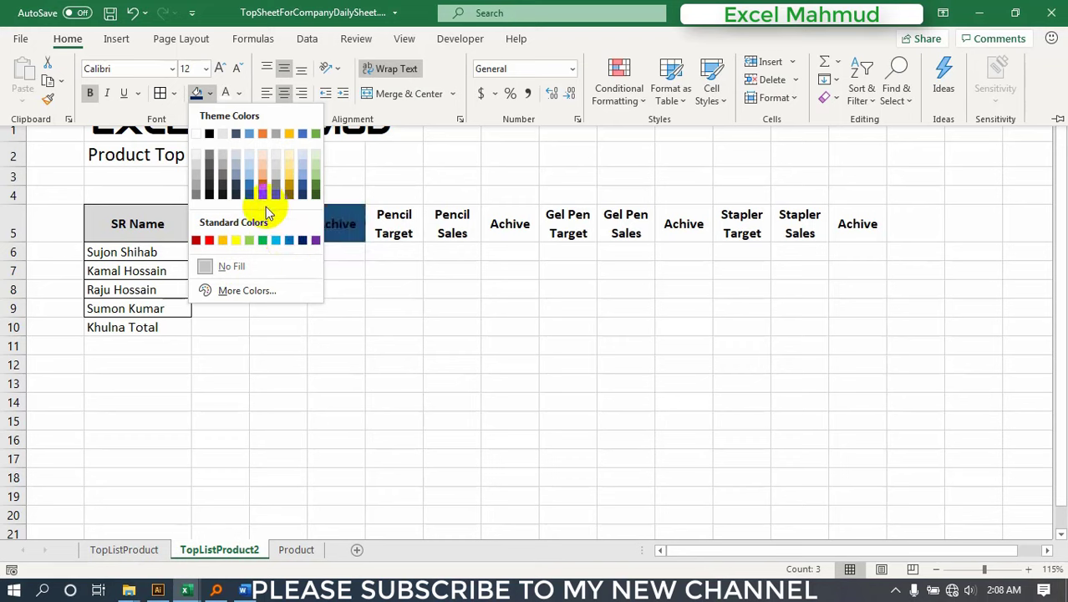
pyautogui.click(315, 167)
# Fill the Pencil headers F5:H5 blue
pyautogui.moveTo(380, 226); pyautogui.dragTo(535, 232)
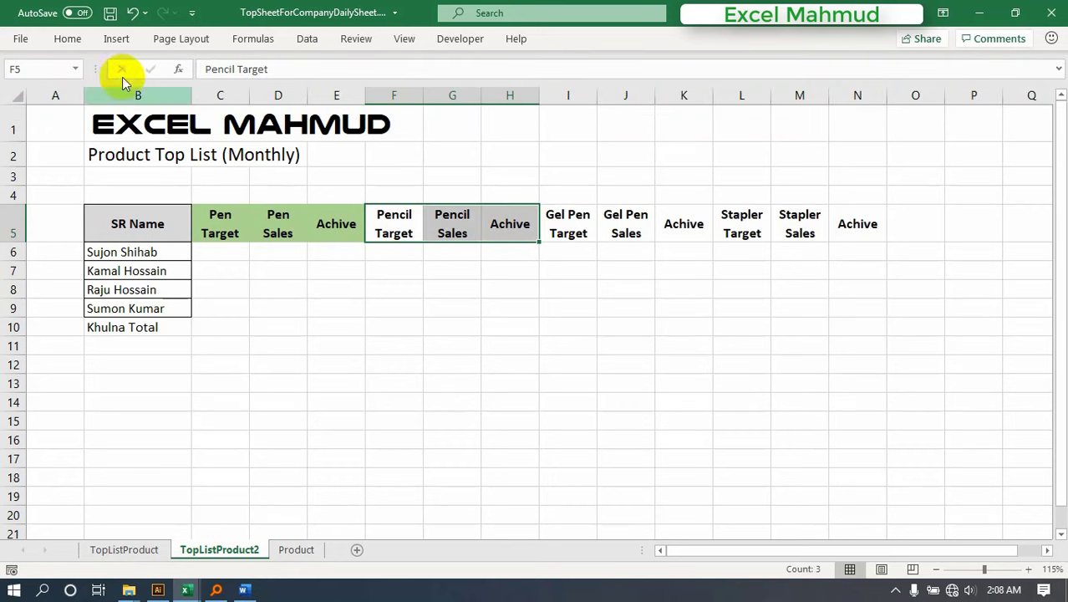
pyautogui.click(70, 39)
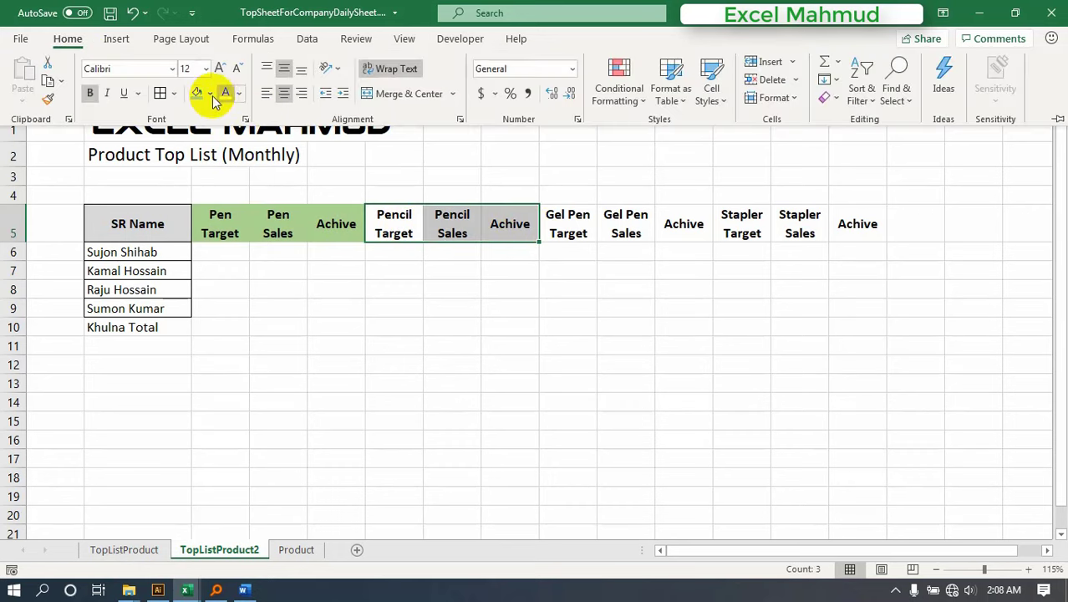
pyautogui.click(210, 92)
pyautogui.click(304, 170)
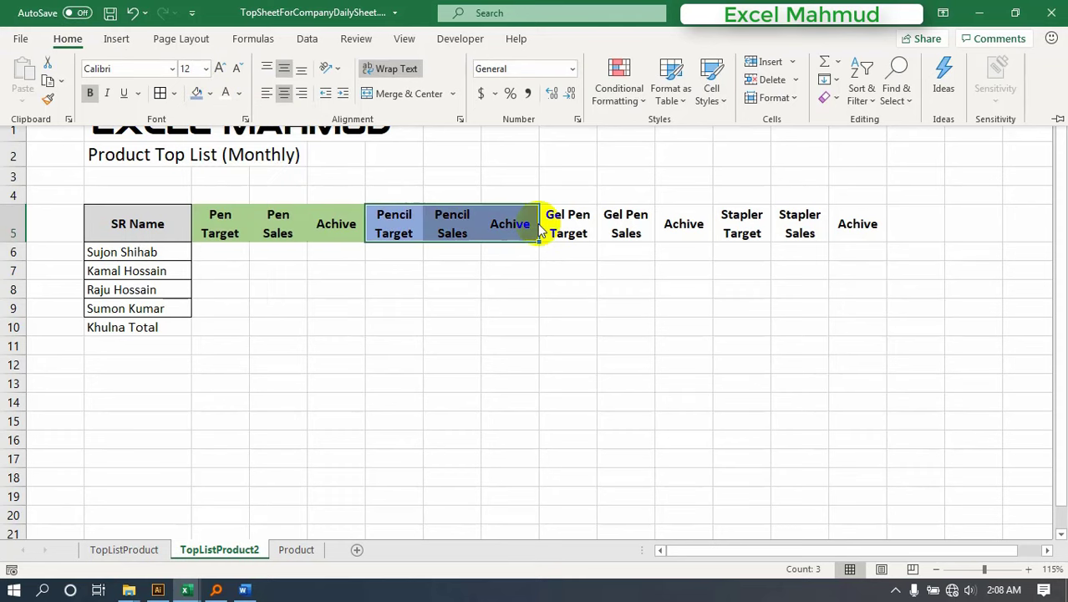
pyautogui.click(567, 228)
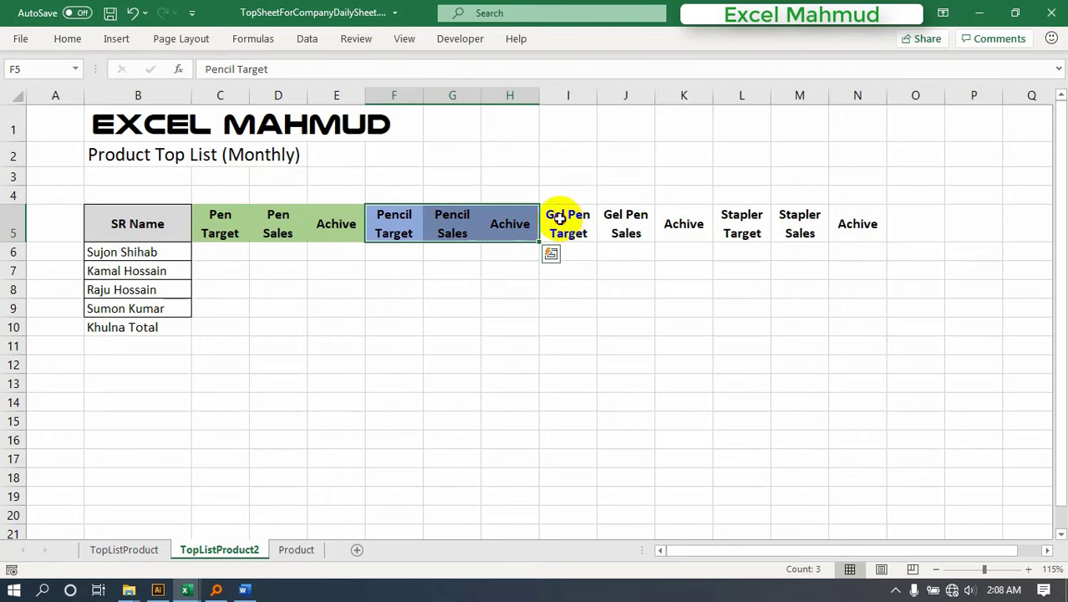
# Fill the Gel Pen headers I5:K5 light grey
pyautogui.keyDown('shift'); pyautogui.click(684, 225); pyautogui.keyUp('shift')
pyautogui.click(70, 40)
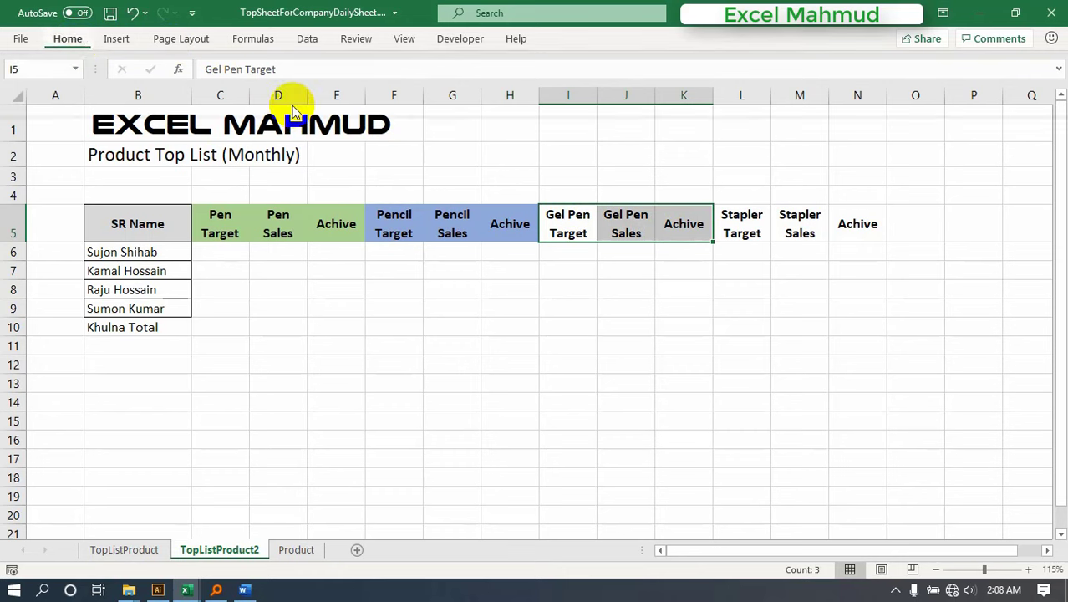
pyautogui.click(212, 93)
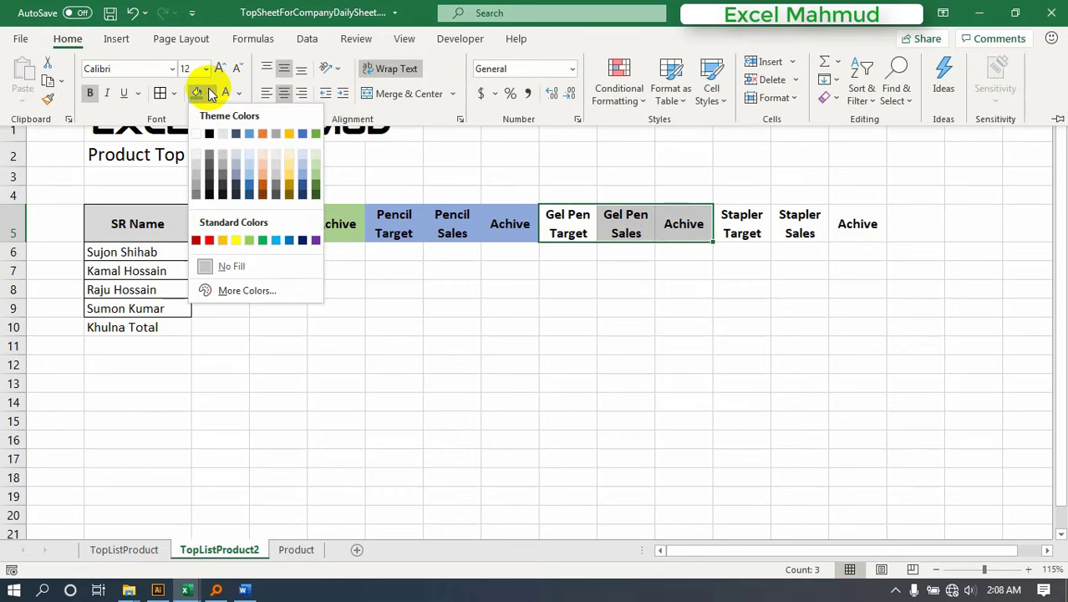
pyautogui.click(277, 177)
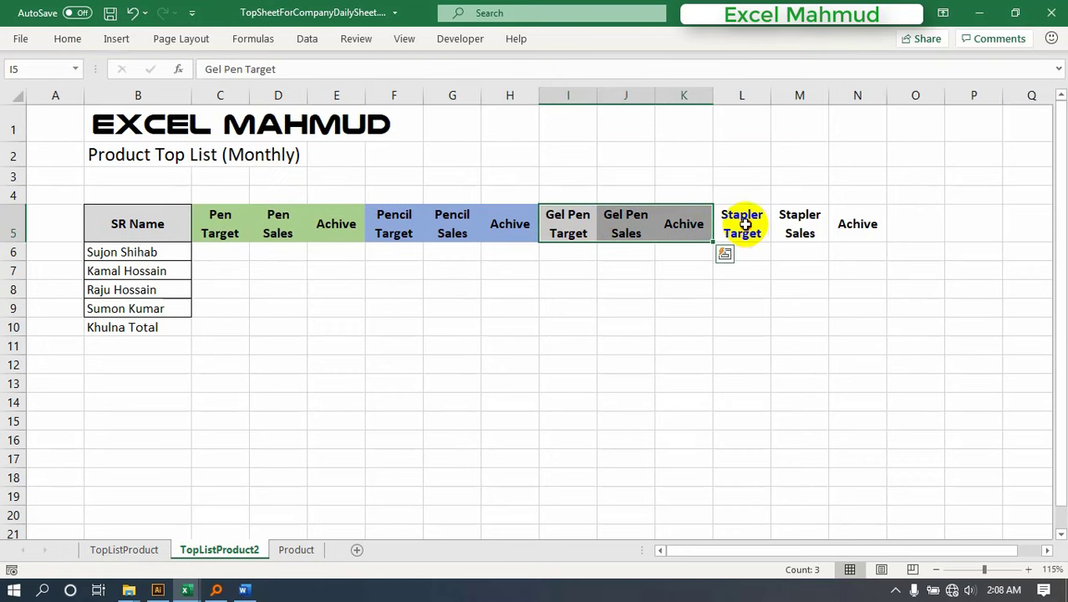
# Fill the Stapler headers L5:N5 orange with white text
pyautogui.click(743, 224)
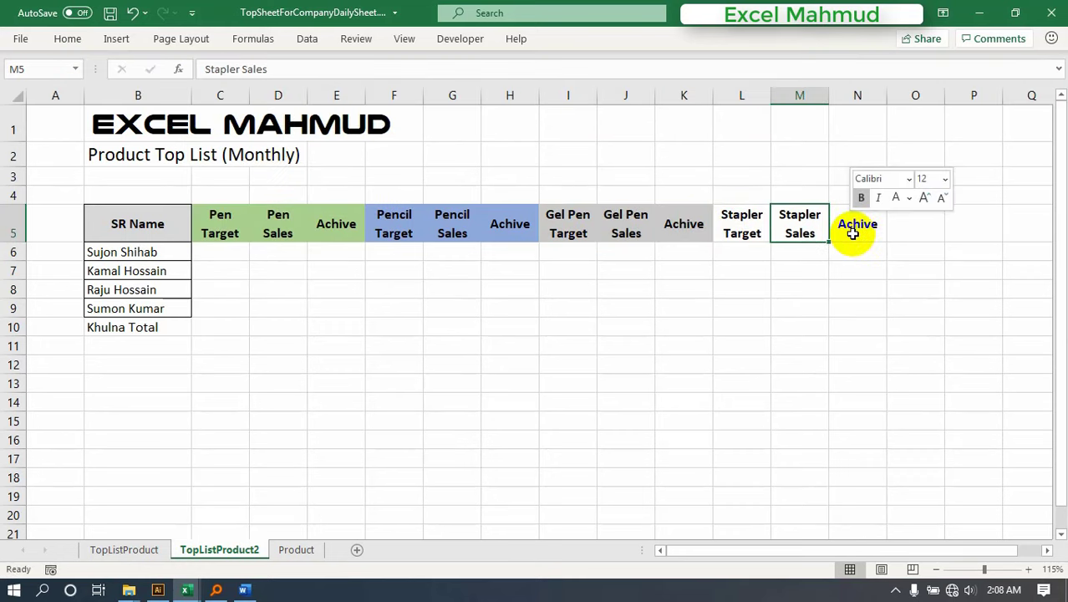
pyautogui.moveTo(851, 224); pyautogui.dragTo(742, 230)
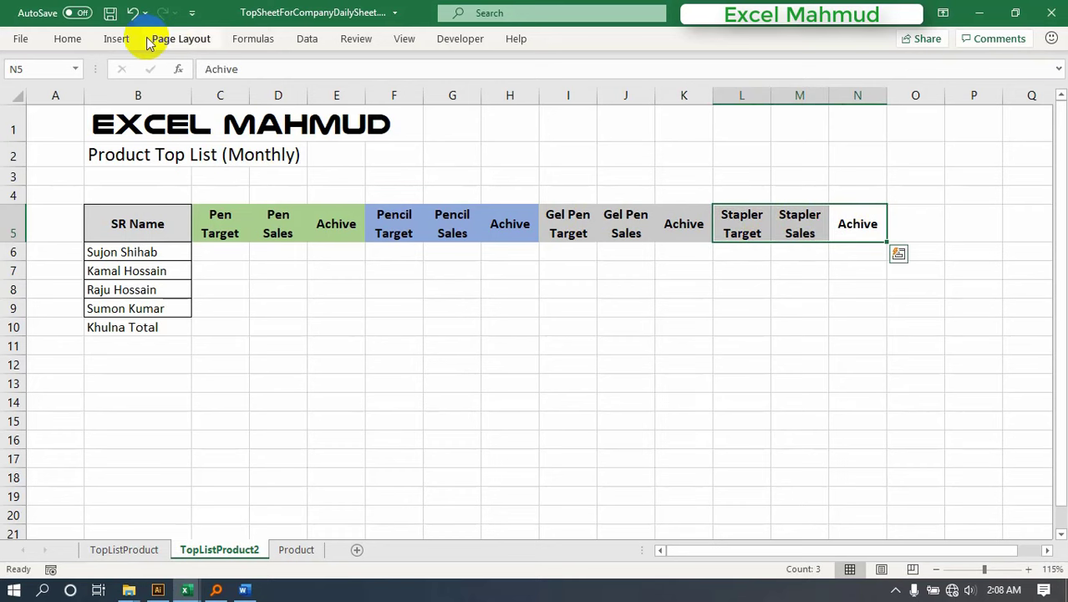
pyautogui.click(78, 42)
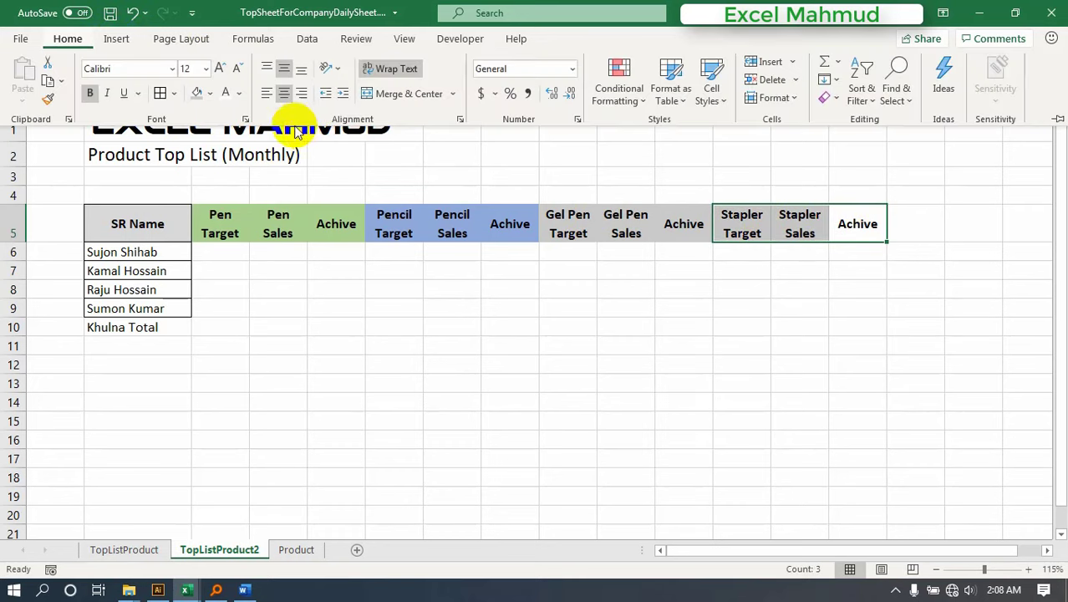
pyautogui.click(212, 94)
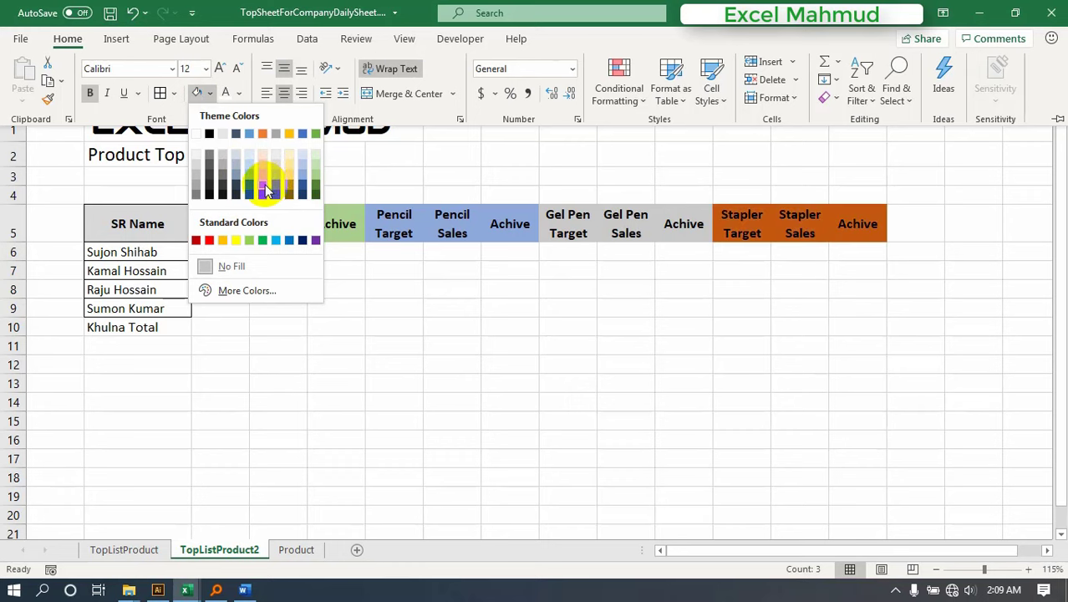
pyautogui.click(266, 191)
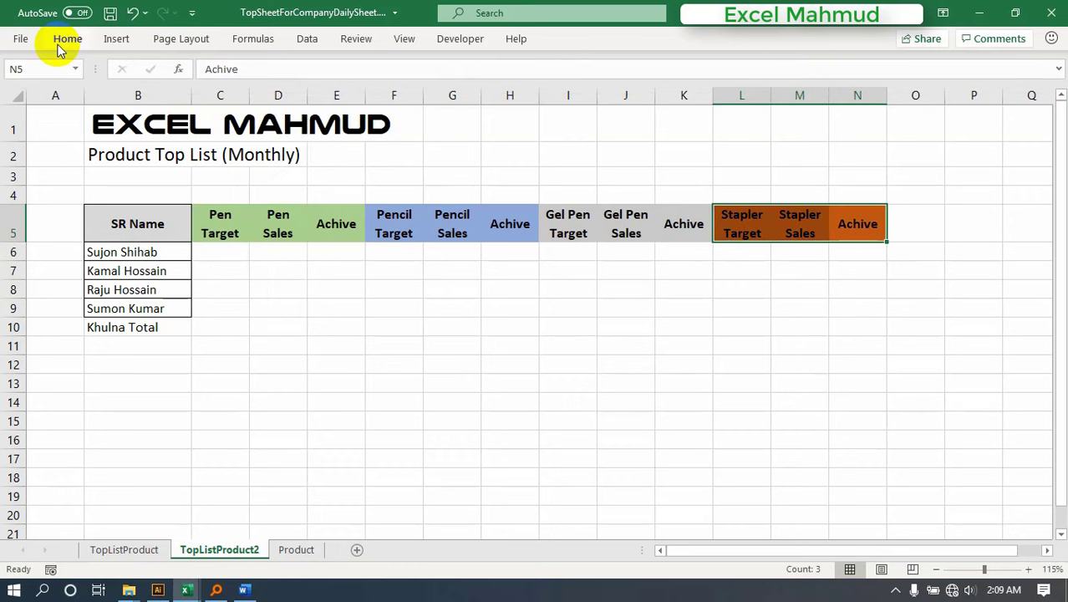
pyautogui.click(60, 42)
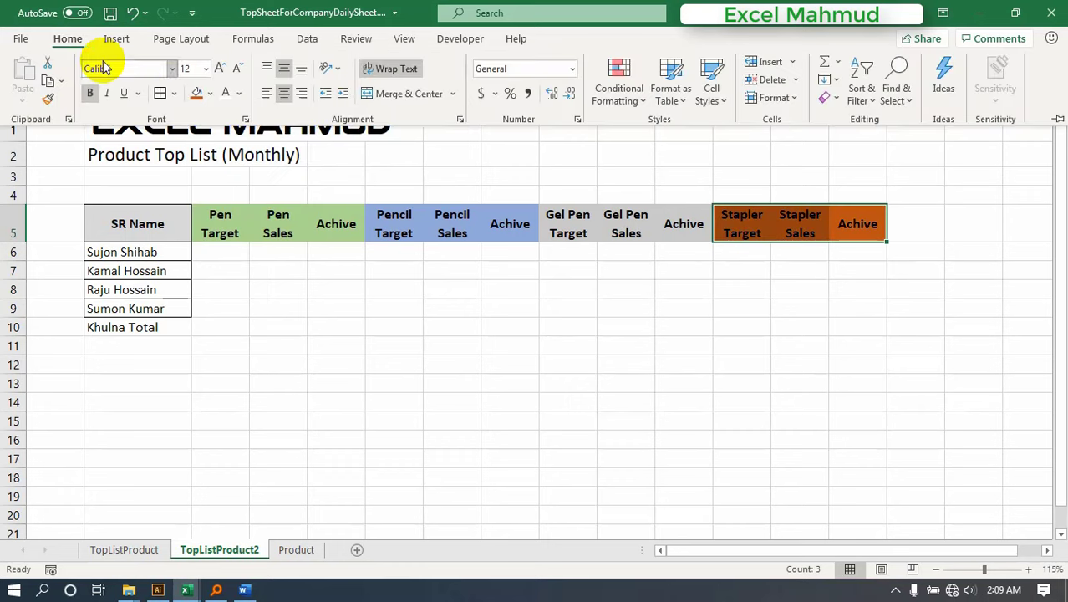
pyautogui.click(228, 93)
pyautogui.click(753, 339)
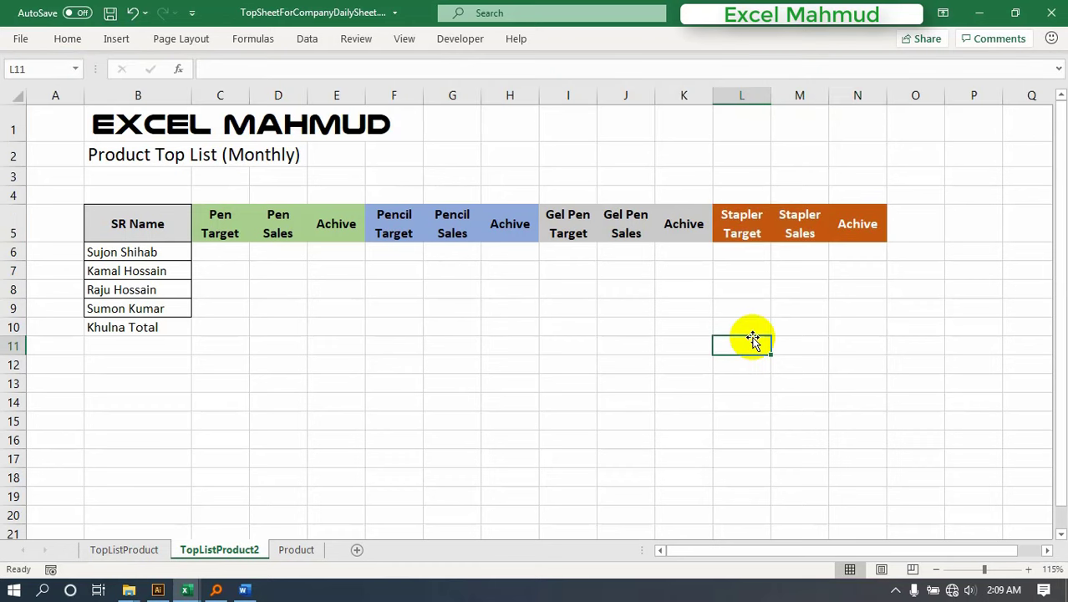
# Apply All Borders to the header cells C5:N5
pyautogui.moveTo(232, 220); pyautogui.dragTo(336, 224)
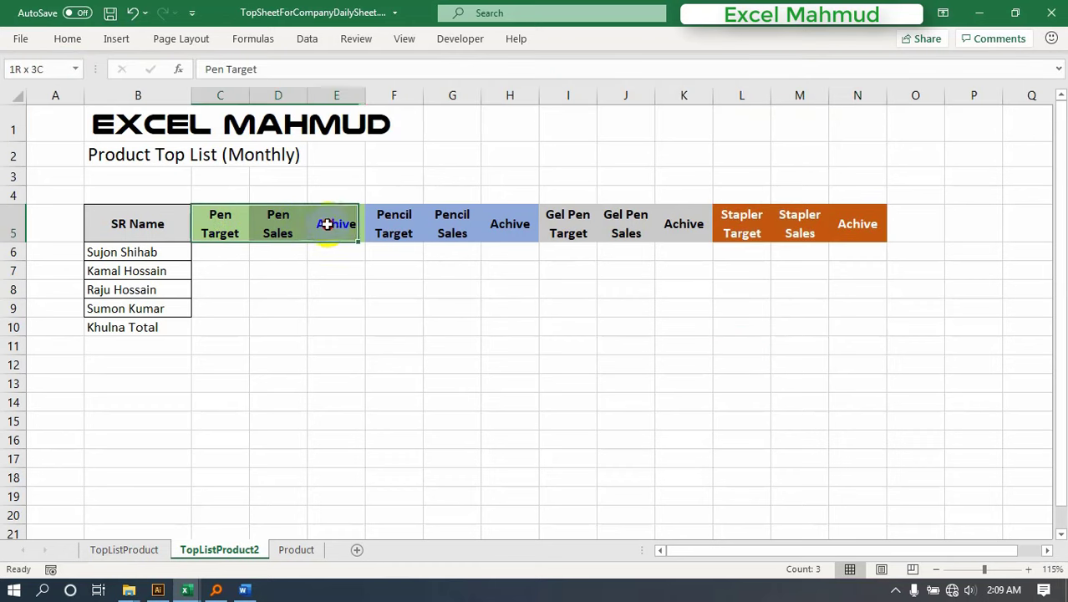
pyautogui.click(394, 224)
pyautogui.click(729, 236)
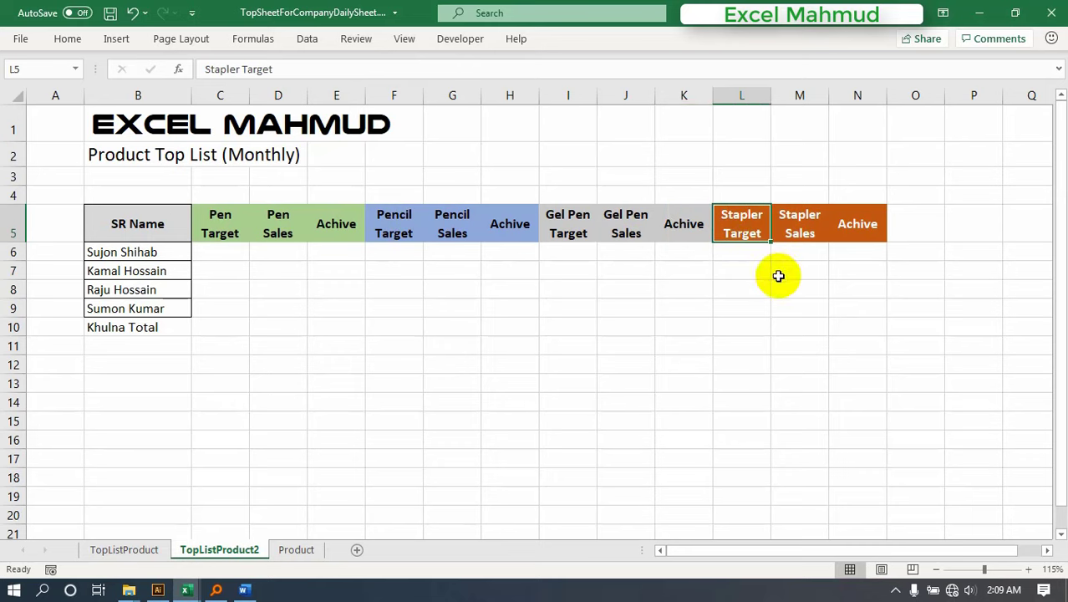
pyautogui.moveTo(224, 226); pyautogui.dragTo(835, 234)
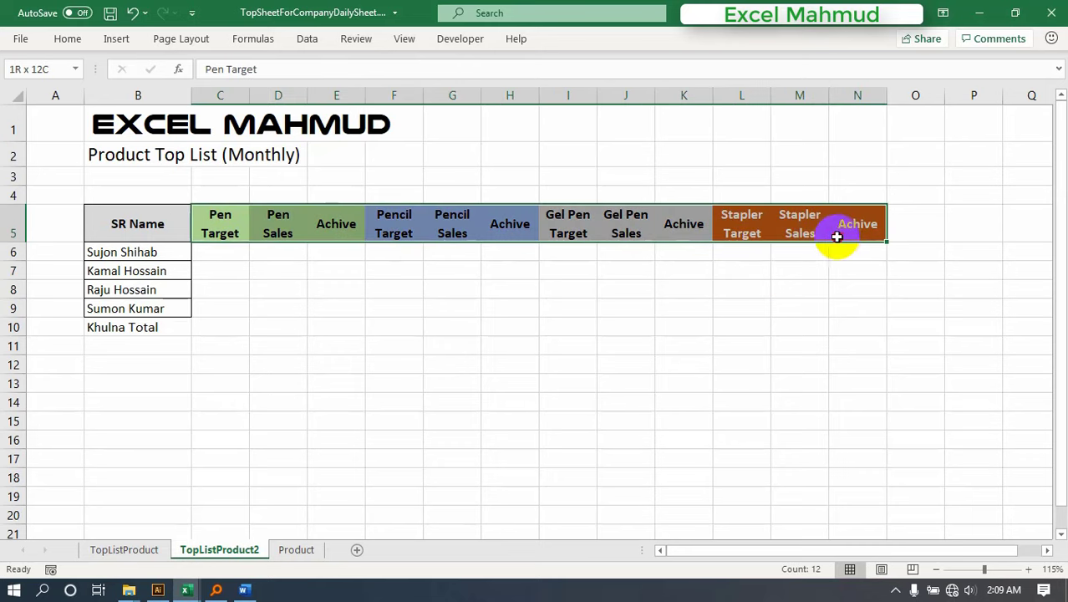
pyautogui.click(63, 39)
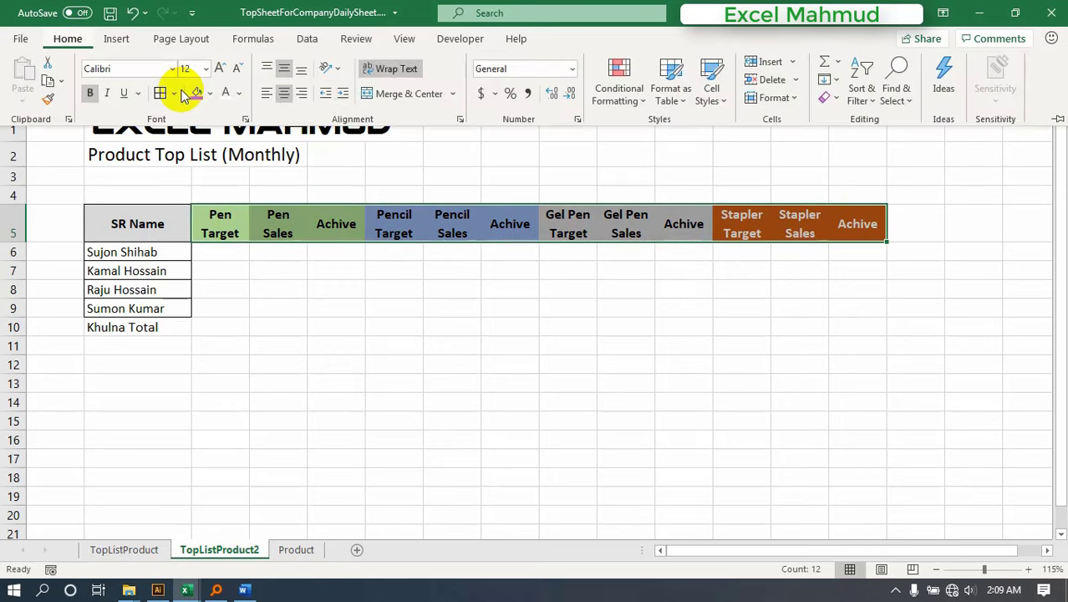
pyautogui.click(465, 307)
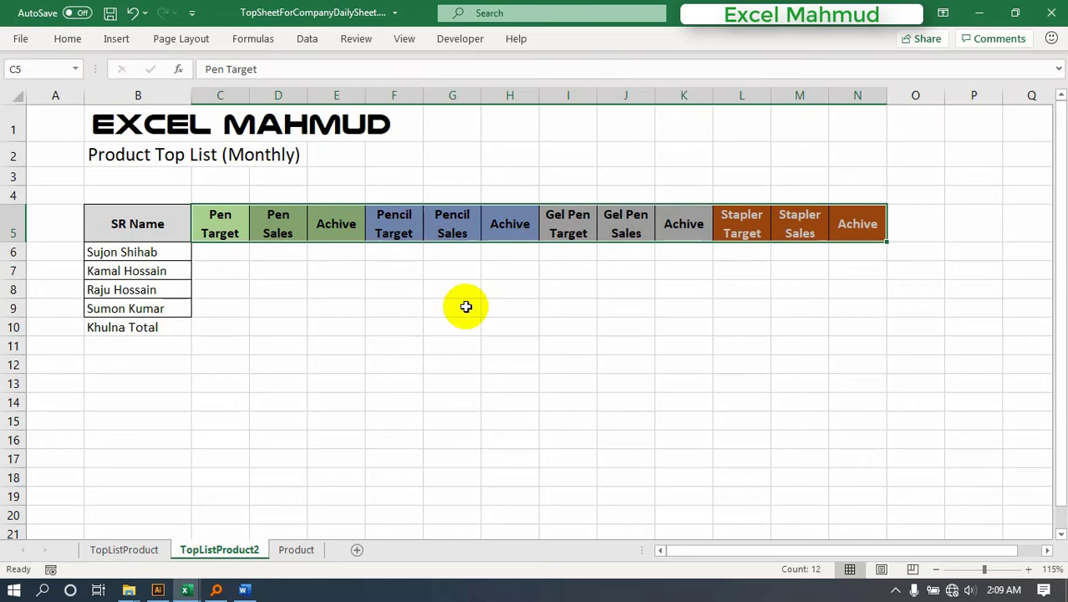
pyautogui.click(844, 307)
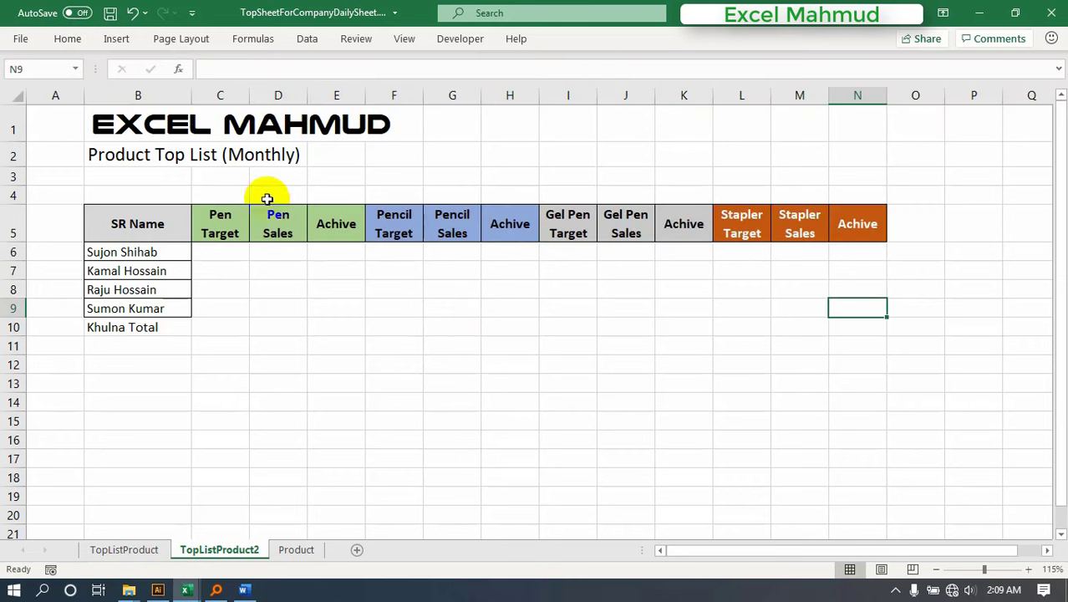
pyautogui.moveTo(236, 227); pyautogui.dragTo(845, 224)
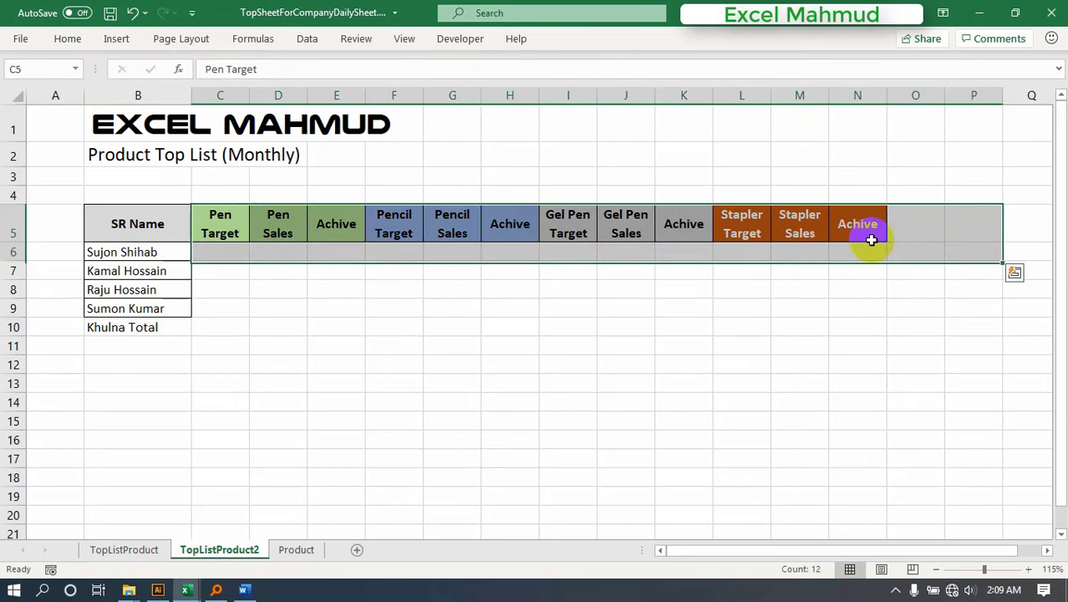
# Copy the header row C5:N5 and paste it starting at O5, filling O5:Z5
pyautogui.click(845, 224)
pyautogui.moveTo(220, 224); pyautogui.dragTo(836, 213)
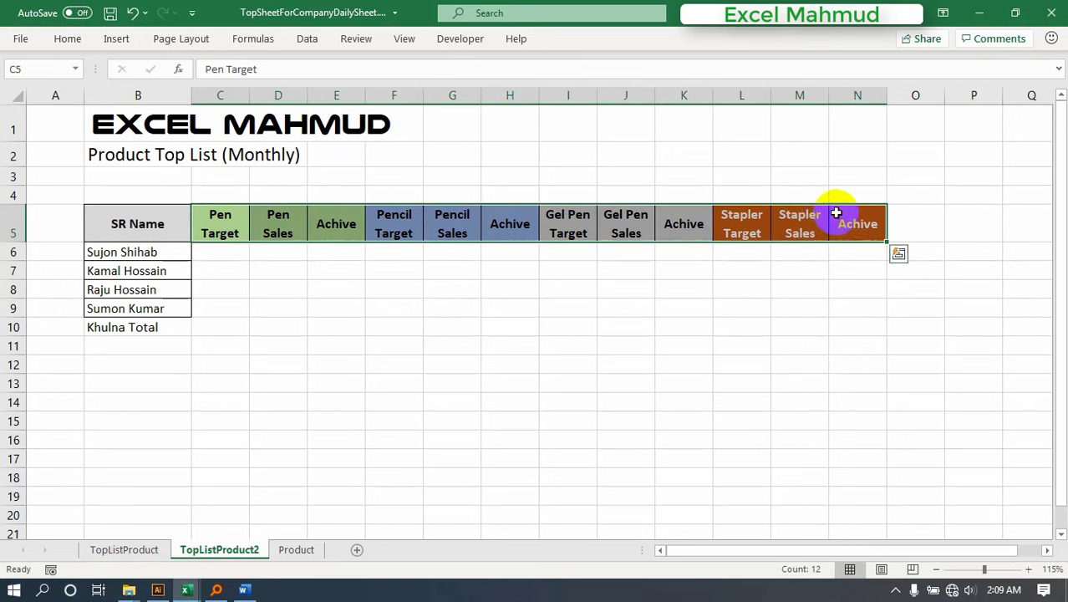
pyautogui.hotkey('ctrl', 'c')
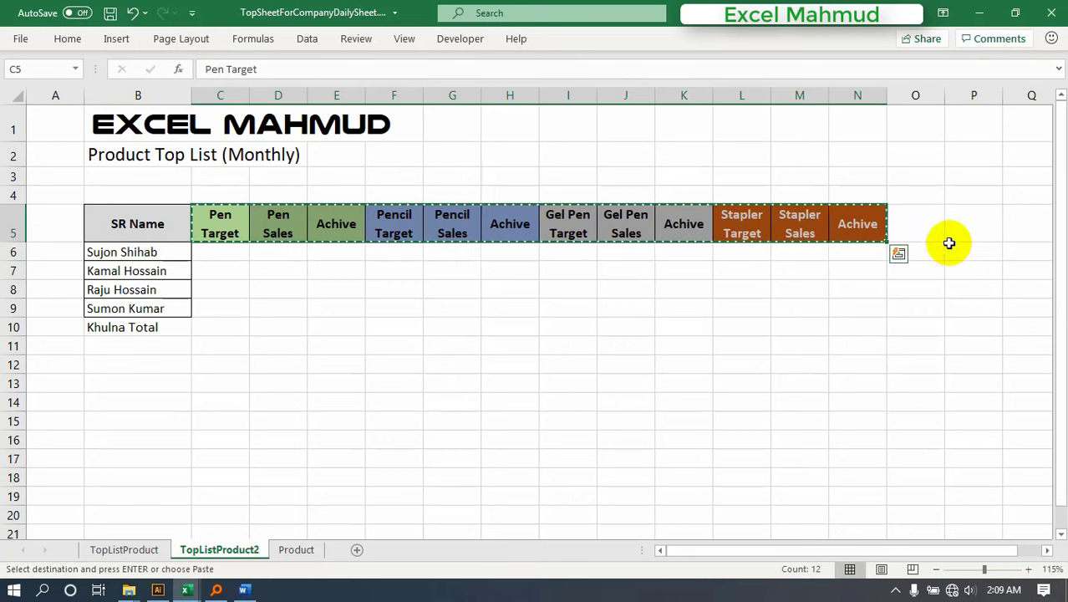
pyautogui.click(923, 227)
pyautogui.hotkey('ctrl', 'v')
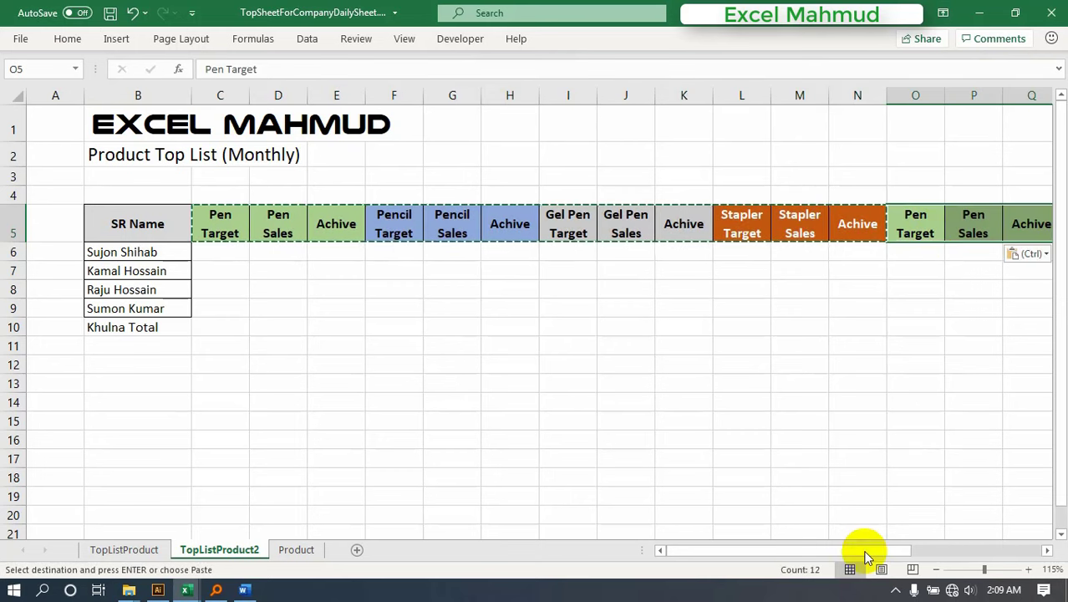
pyautogui.moveTo(870, 551); pyautogui.dragTo(1013, 590)
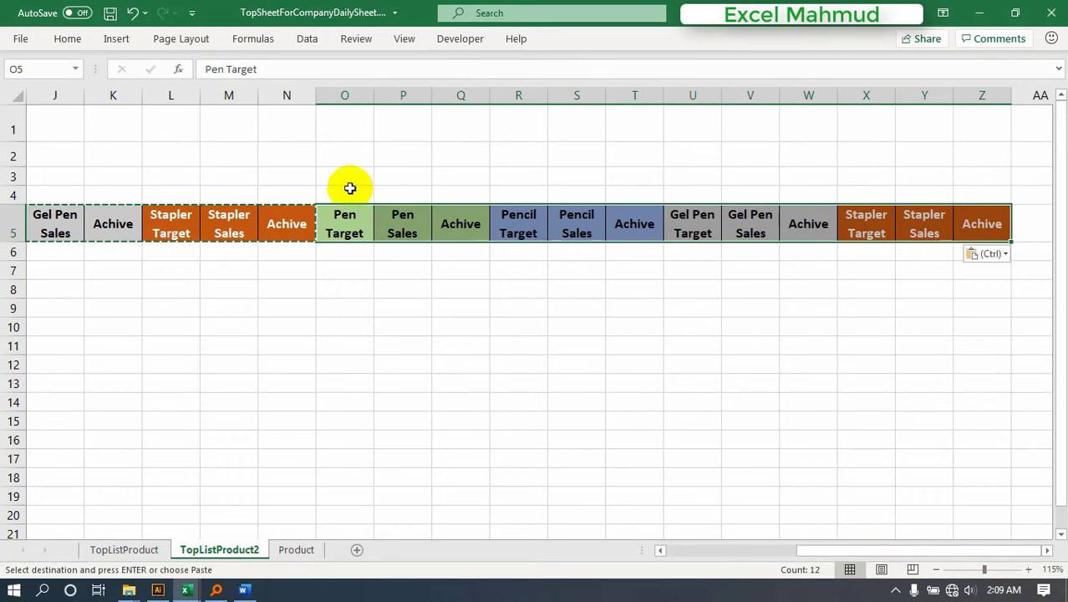
pyautogui.moveTo(347, 193); pyautogui.dragTo(967, 193)
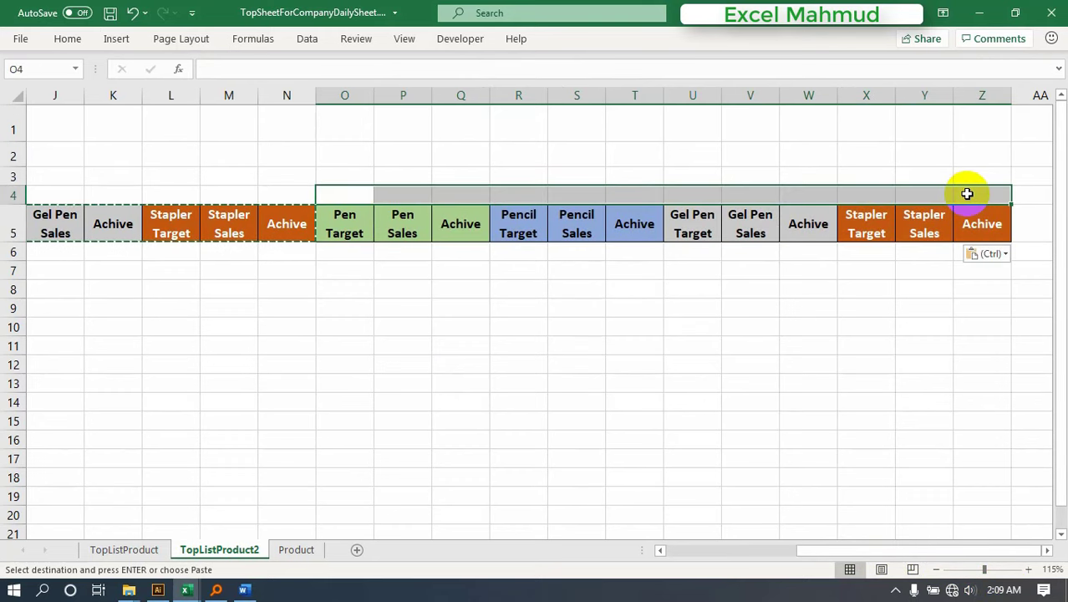
# Put a thick outside border around the O4:Z4 band
pyautogui.click(72, 41)
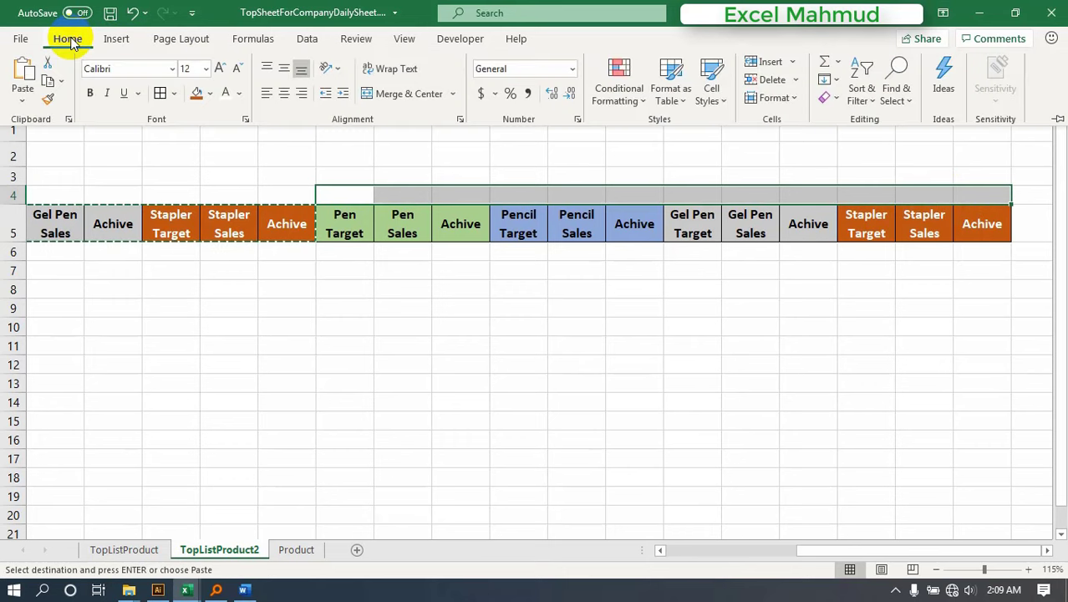
pyautogui.click(173, 92)
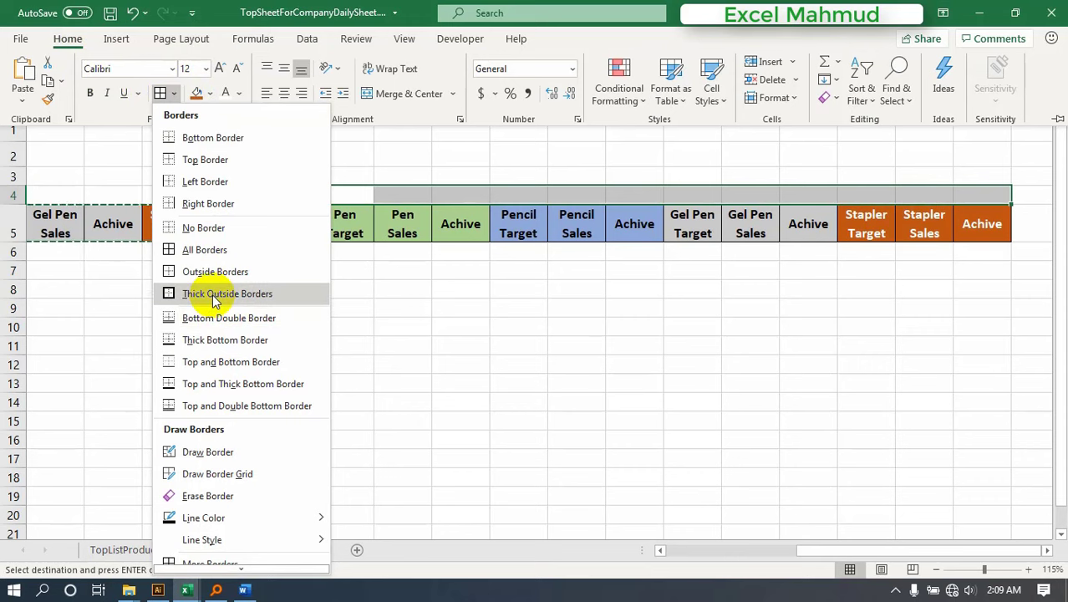
pyautogui.click(214, 294)
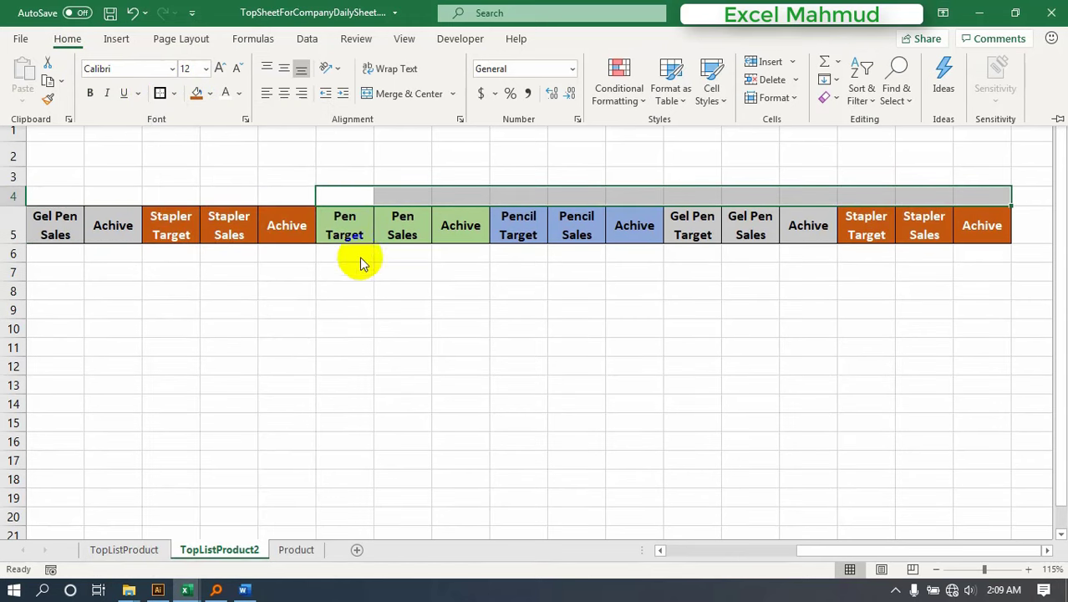
# Enter the date 01-01-2019 in O4 and save the workbook
pyautogui.click(341, 192)
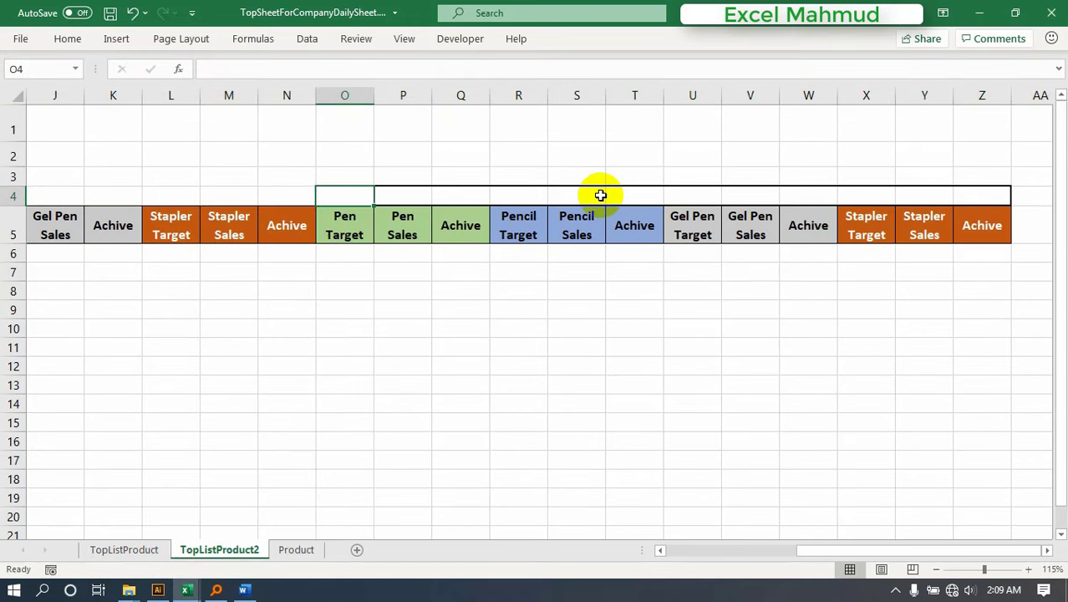
pyautogui.write('01-')
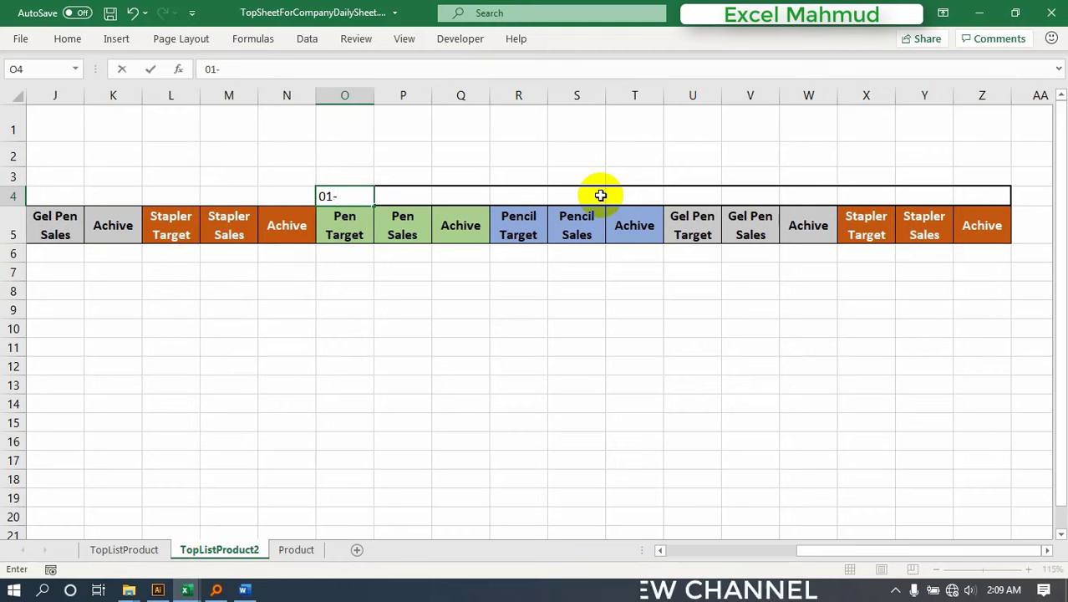
pyautogui.write('01-19')
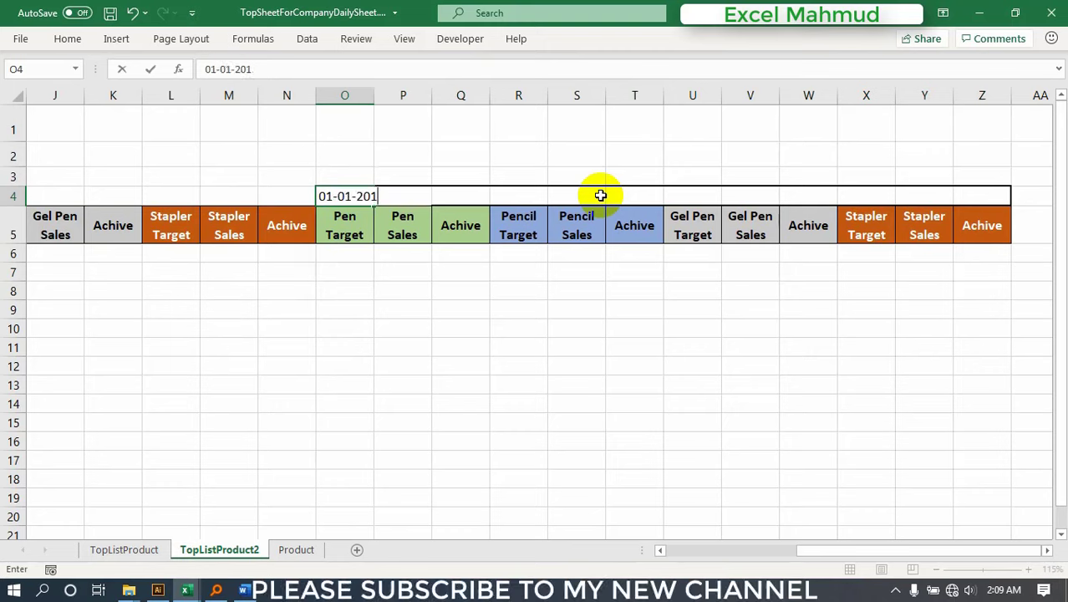
pyautogui.press('Down')
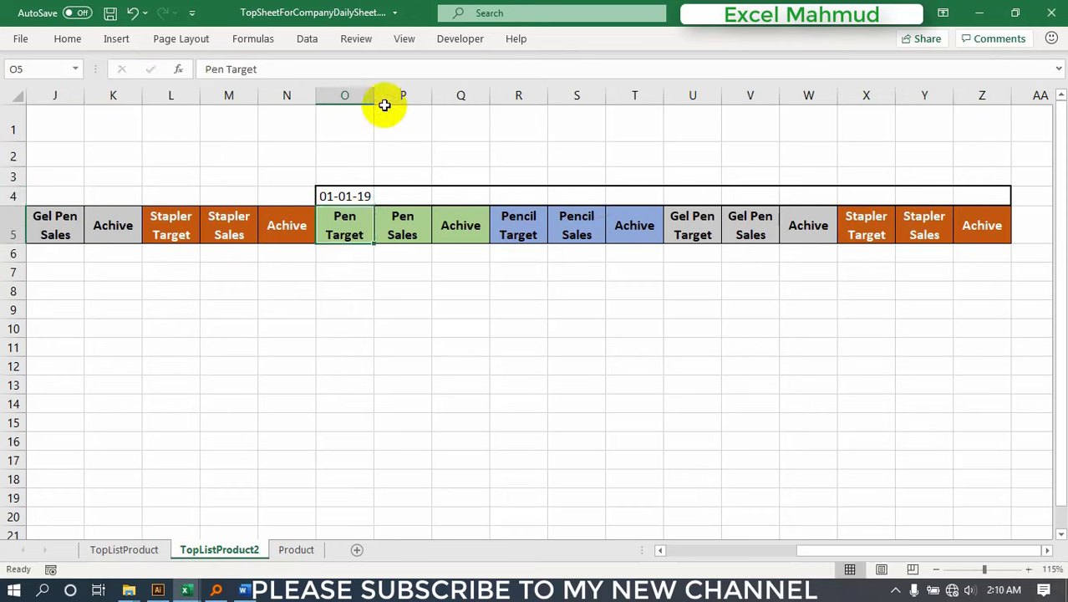
pyautogui.click(325, 197)
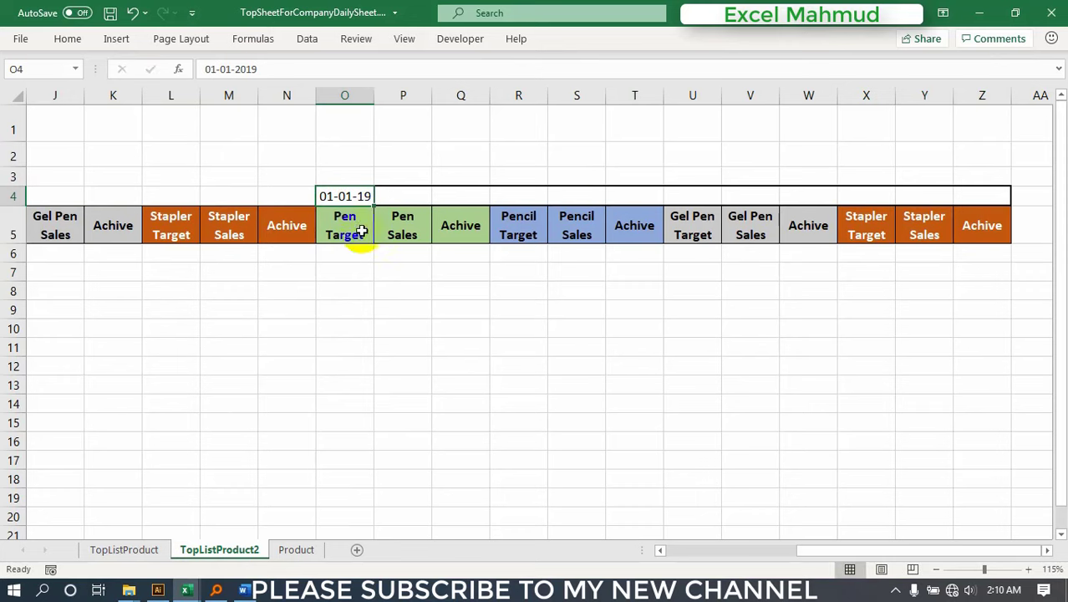
pyautogui.moveTo(374, 95); pyautogui.dragTo(383, 99)
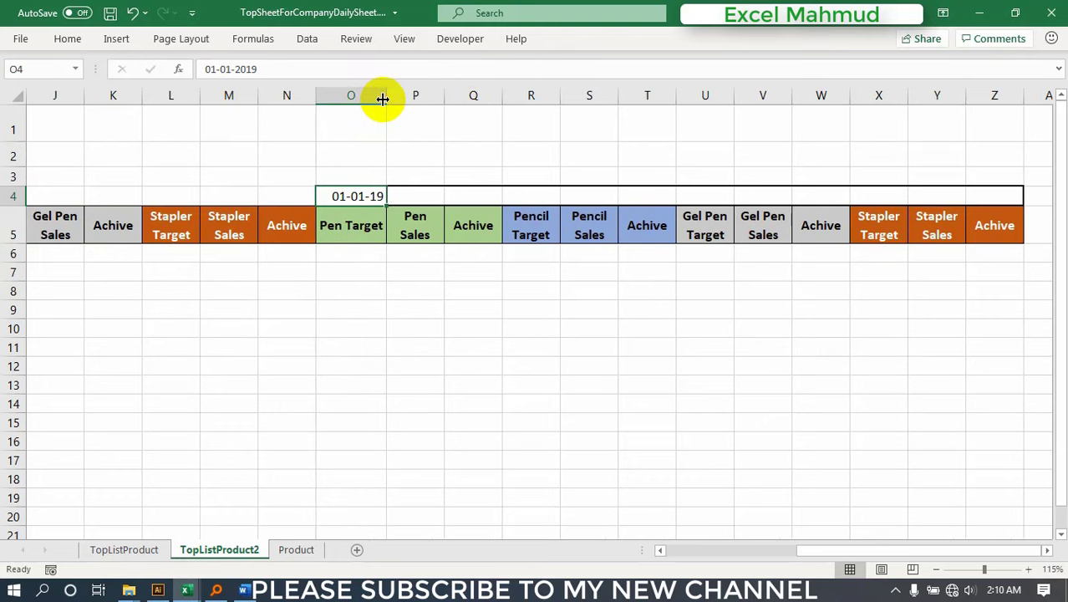
pyautogui.hotkey('ctrl', 'z')
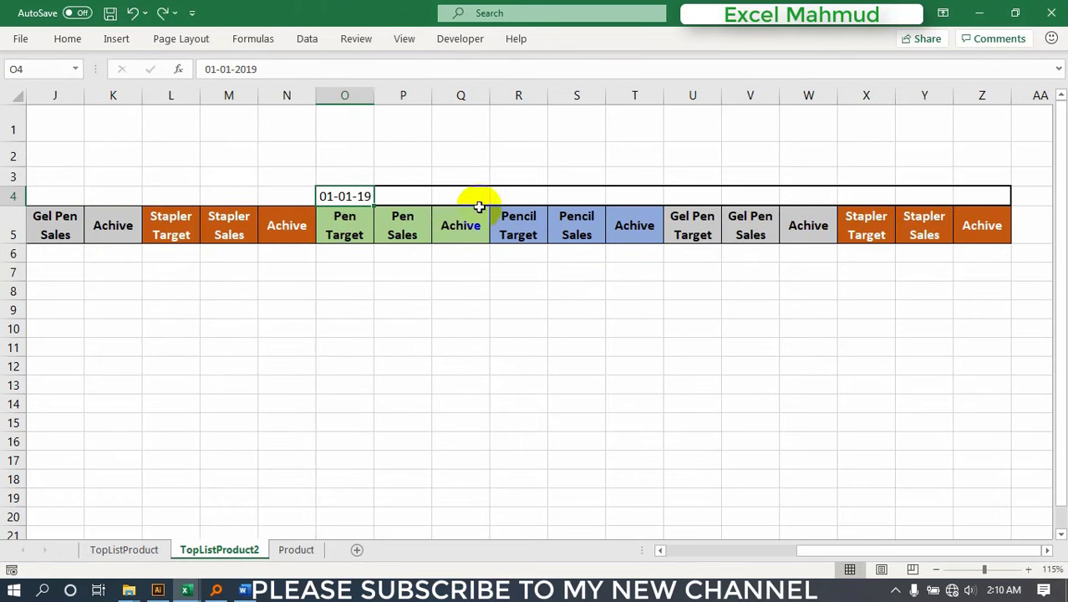
pyautogui.hotkey('ctrl', 's')
pyautogui.moveTo(365, 100); pyautogui.dragTo(962, 103)
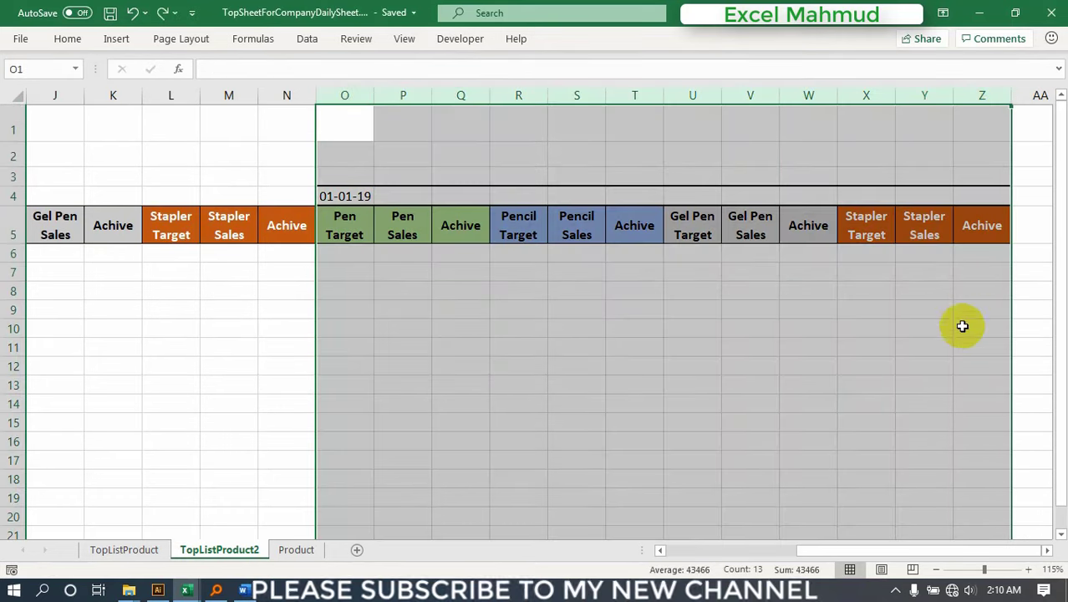
# Enter the sample value 1 under Pen Target and Pen Sales in O6 and P6
pyautogui.click(970, 366)
pyautogui.moveTo(890, 552); pyautogui.dragTo(729, 571)
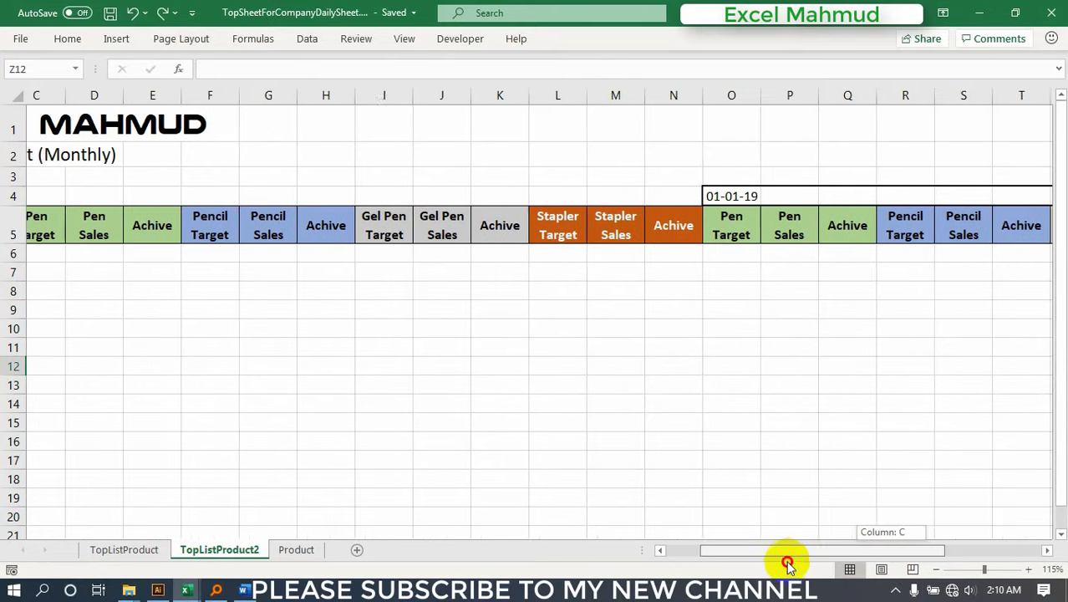
pyautogui.moveTo(176, 254); pyautogui.dragTo(844, 251)
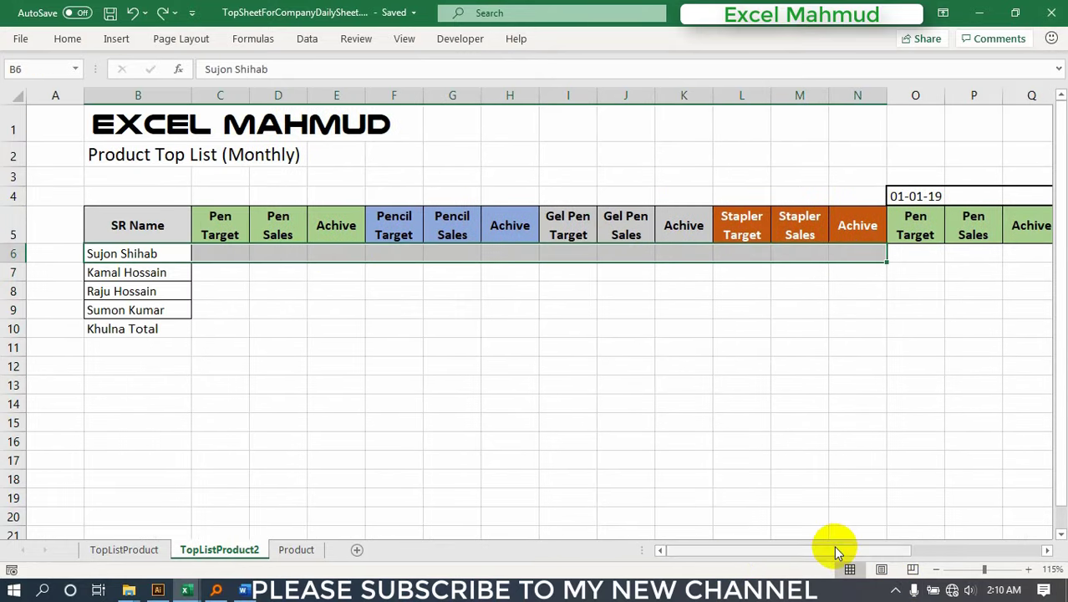
pyautogui.moveTo(835, 549); pyautogui.dragTo(985, 556)
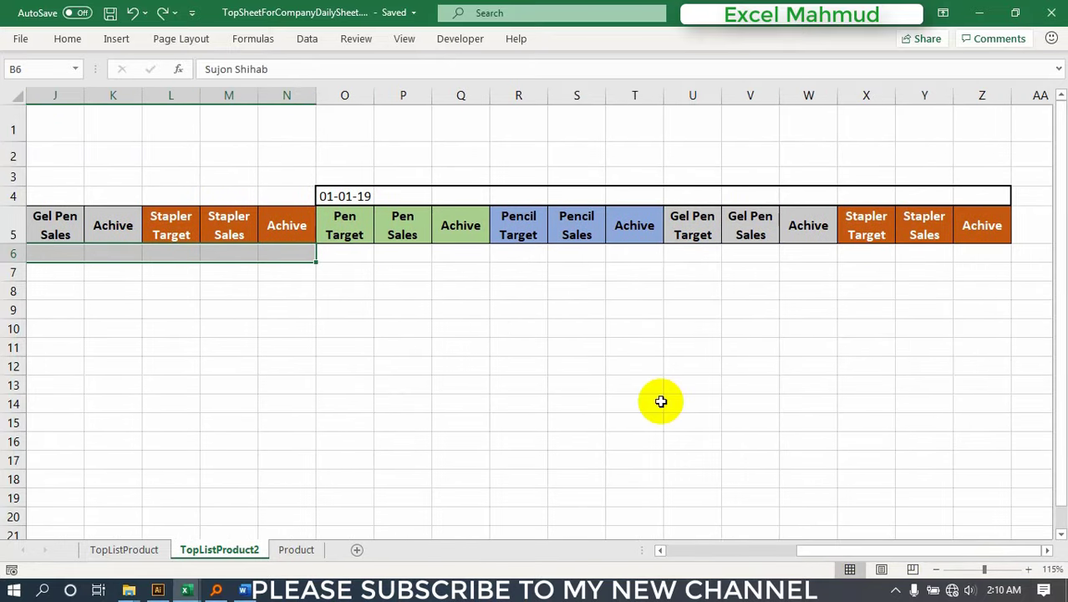
pyautogui.click(361, 241)
pyautogui.click(366, 254)
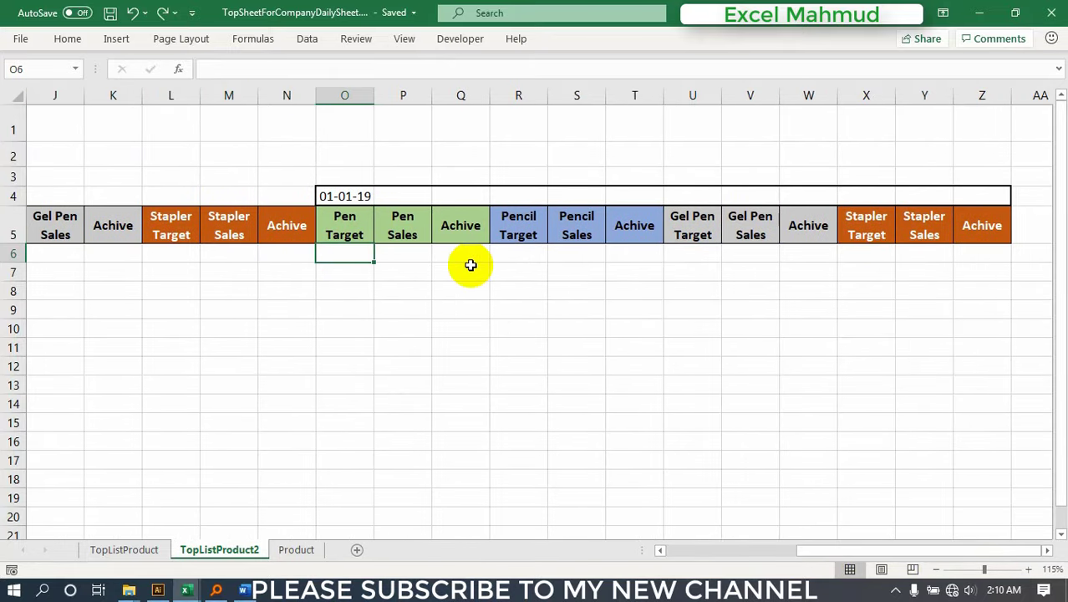
pyautogui.write('1')
pyautogui.press('Tab')
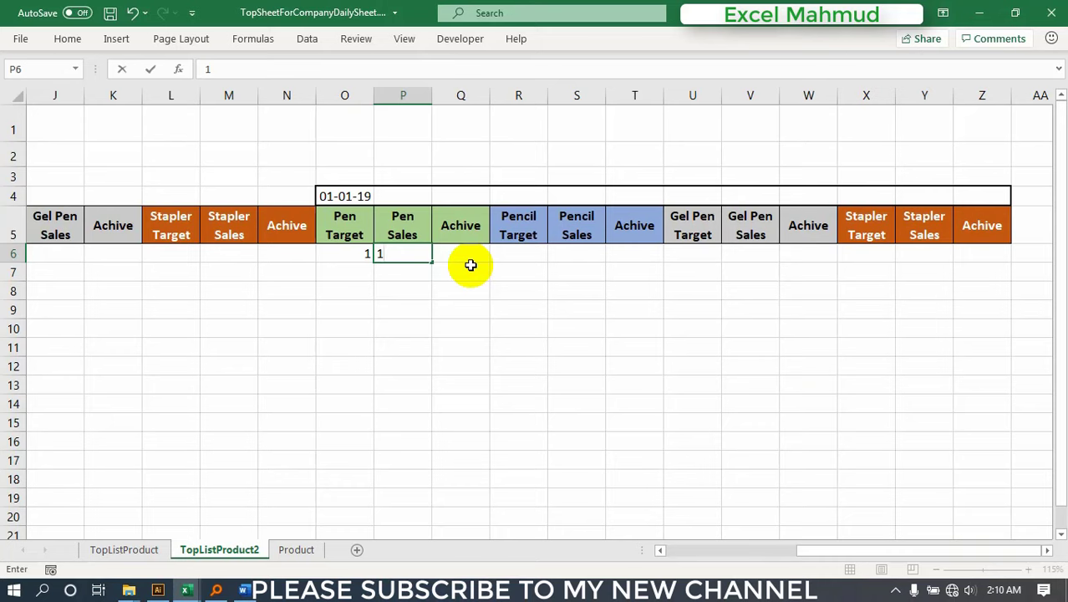
pyautogui.click(471, 265)
# Enter the Achive formula =P6/O6 in Q6
pyautogui.write('=')
pyautogui.press('Left')
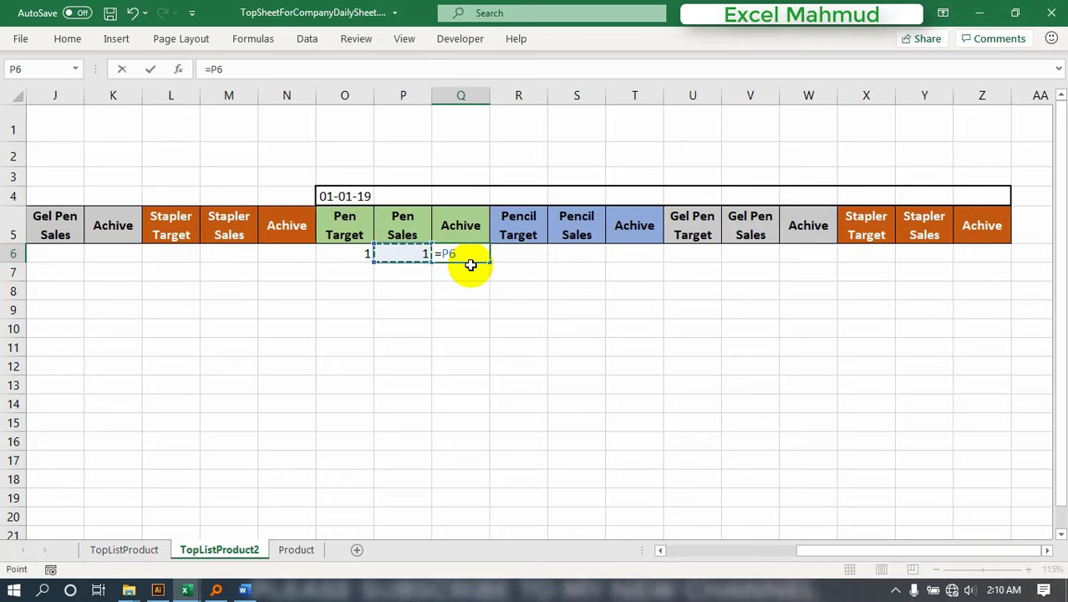
pyautogui.write('/')
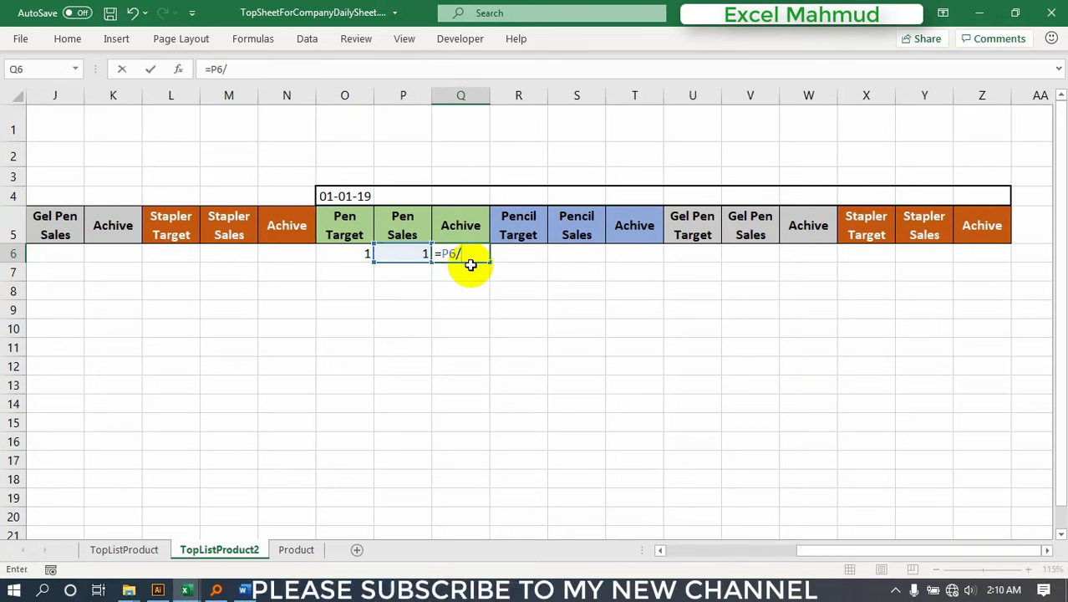
pyautogui.press('Left')
pyautogui.press('Left')
pyautogui.press('Return')
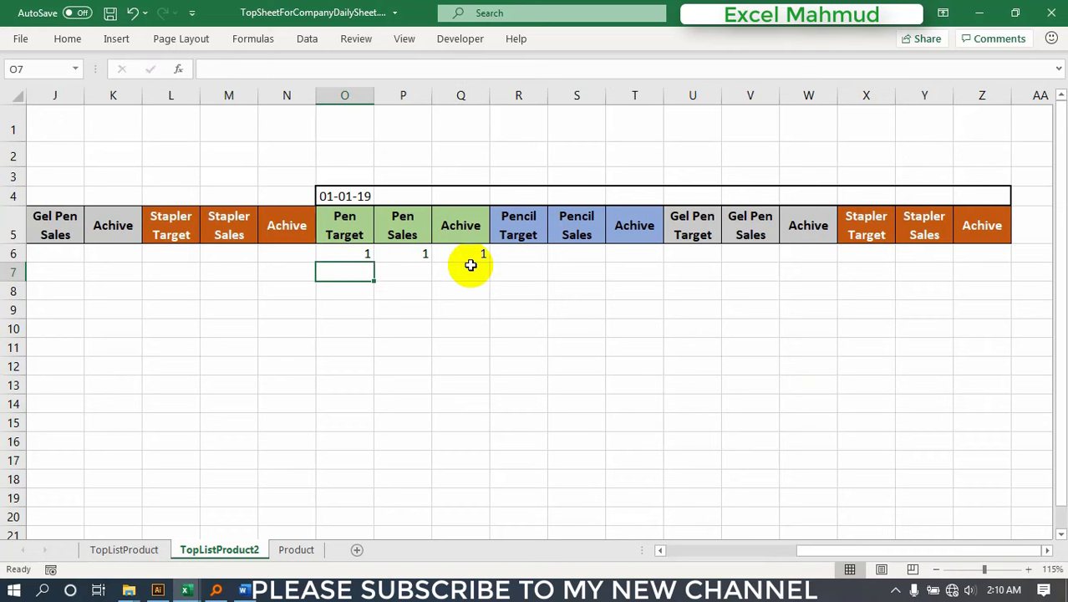
# Format the Q6 Achive result with Percent Style
pyautogui.click(461, 255)
pyautogui.click(73, 43)
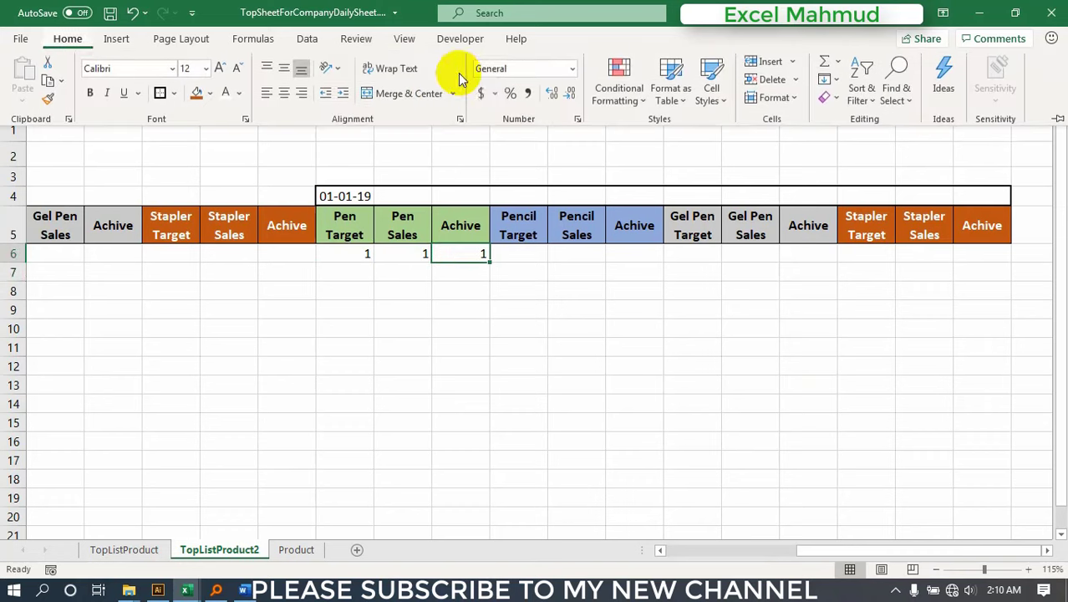
pyautogui.click(510, 92)
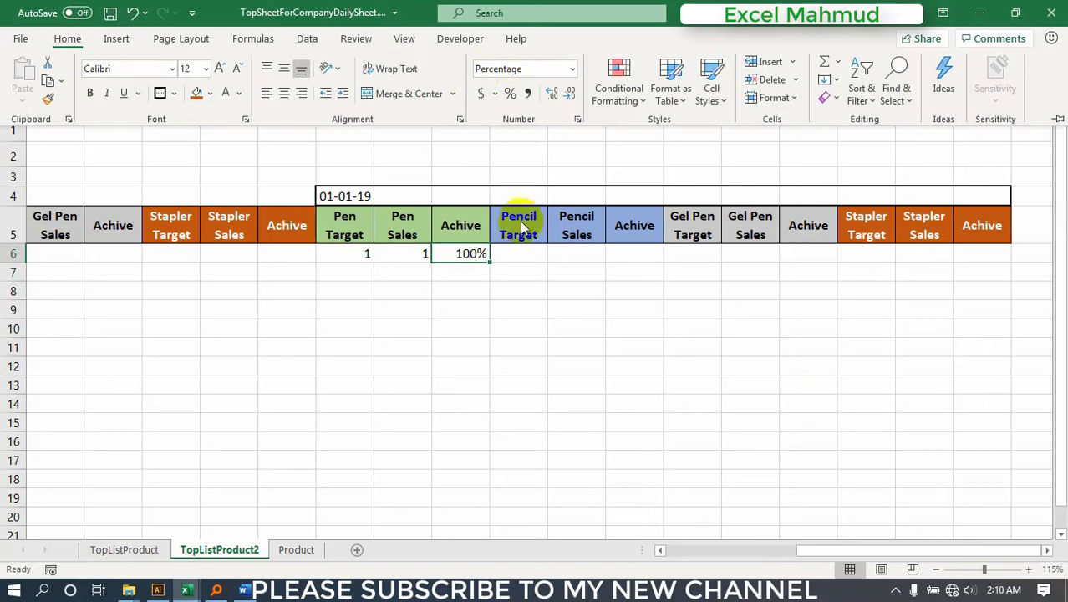
pyautogui.click(455, 251)
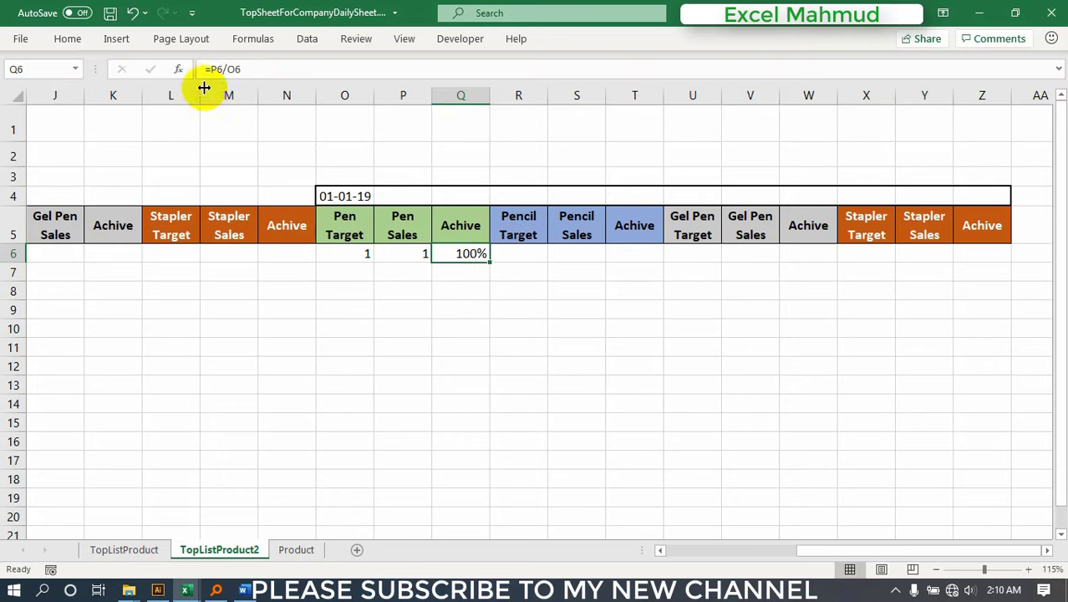
# Test the Q6 formula against a blank Pen Target in O6, then restore the 1
pyautogui.doubleClick(457, 253)
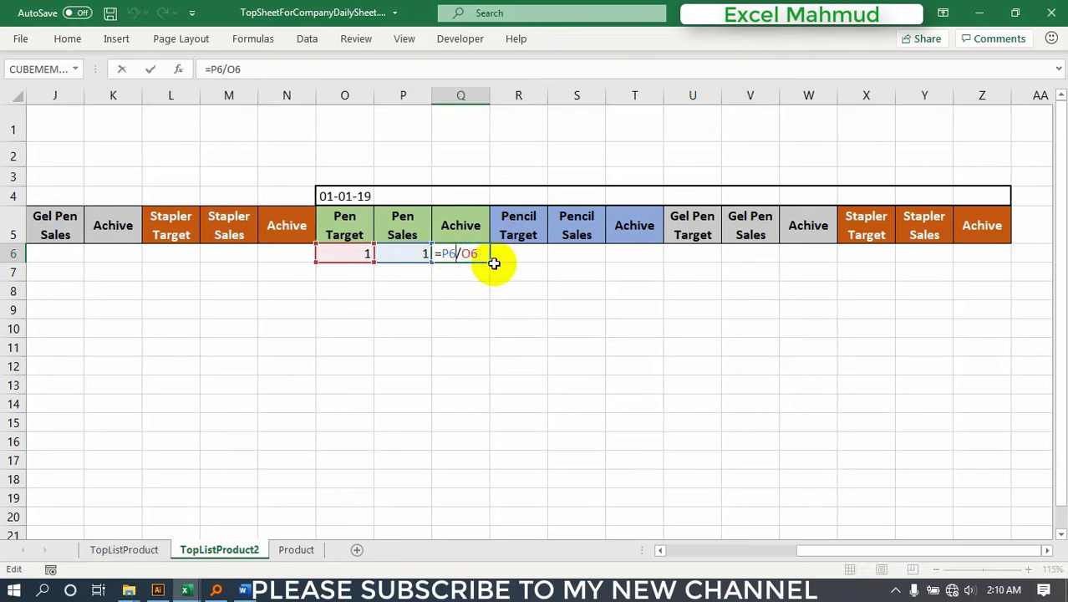
pyautogui.click(495, 263)
pyautogui.click(351, 261)
pyautogui.press('Delete')
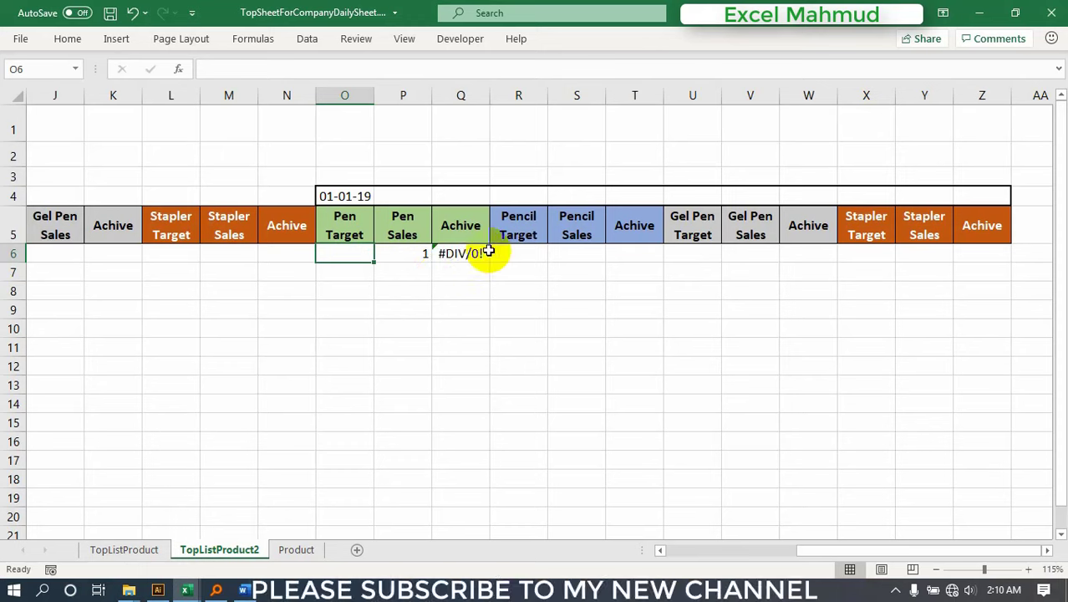
pyautogui.hotkey('ctrl', 'z')
# Begin rewriting Q6 as =IFERROR(P6/O6,"" without committing it
pyautogui.doubleClick(456, 254)
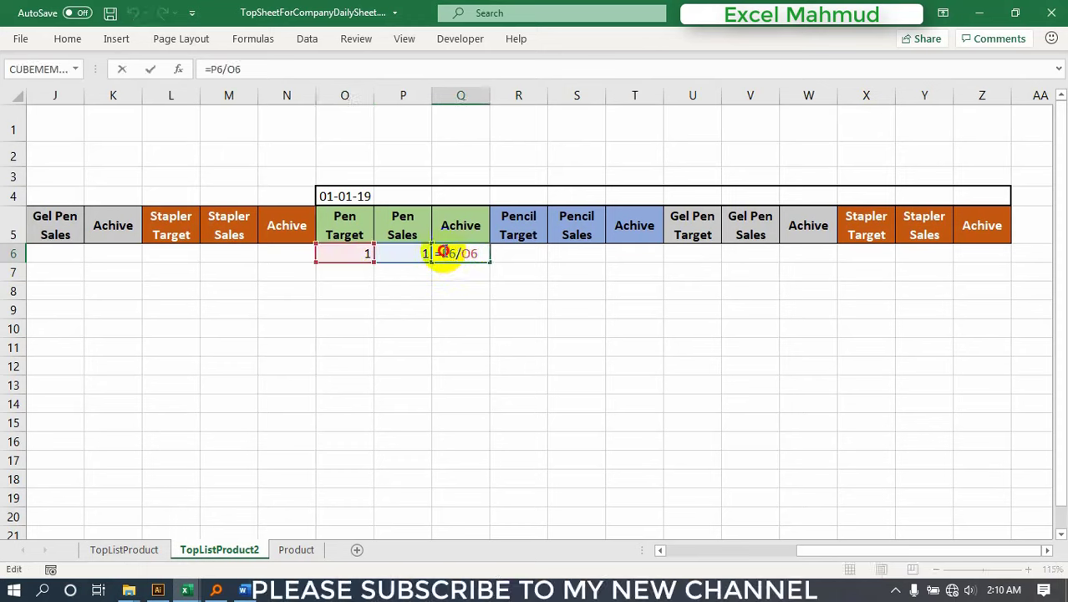
pyautogui.write('IF')
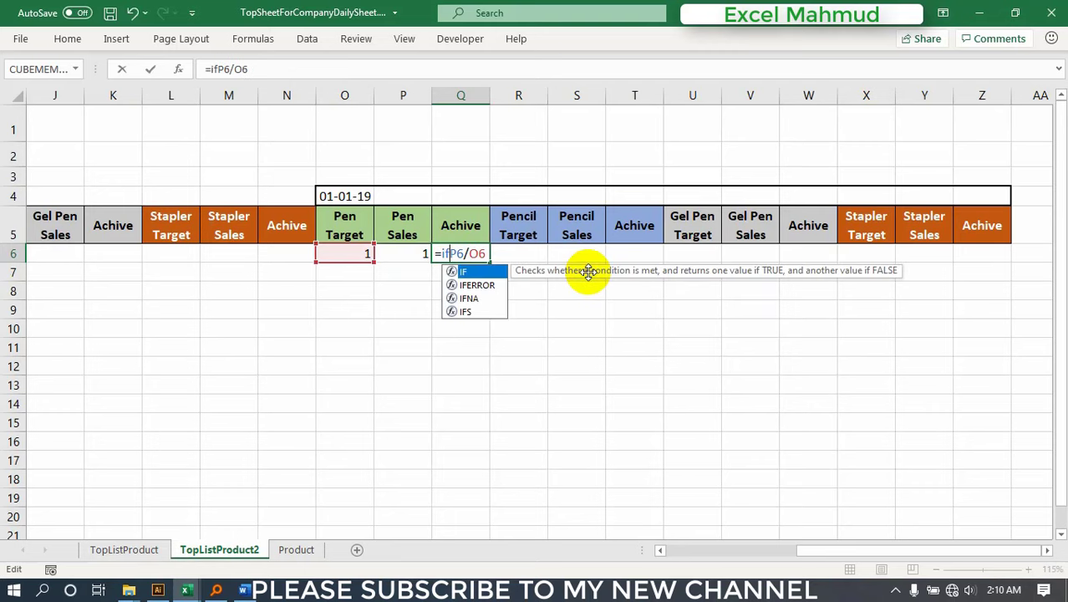
pyautogui.press('Down')
pyautogui.press('Tab')
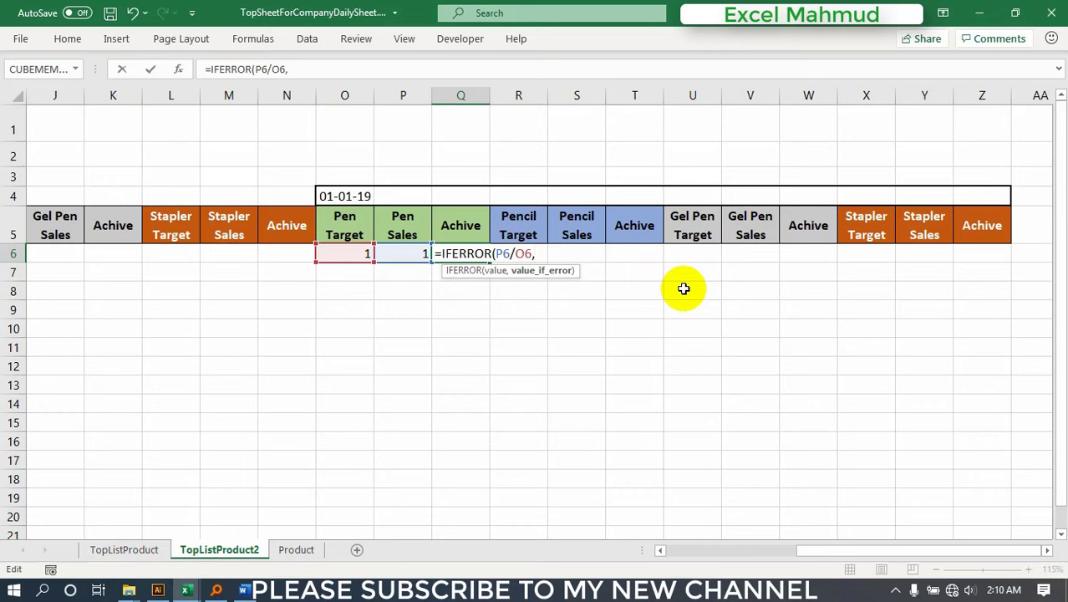
pyautogui.write('""')
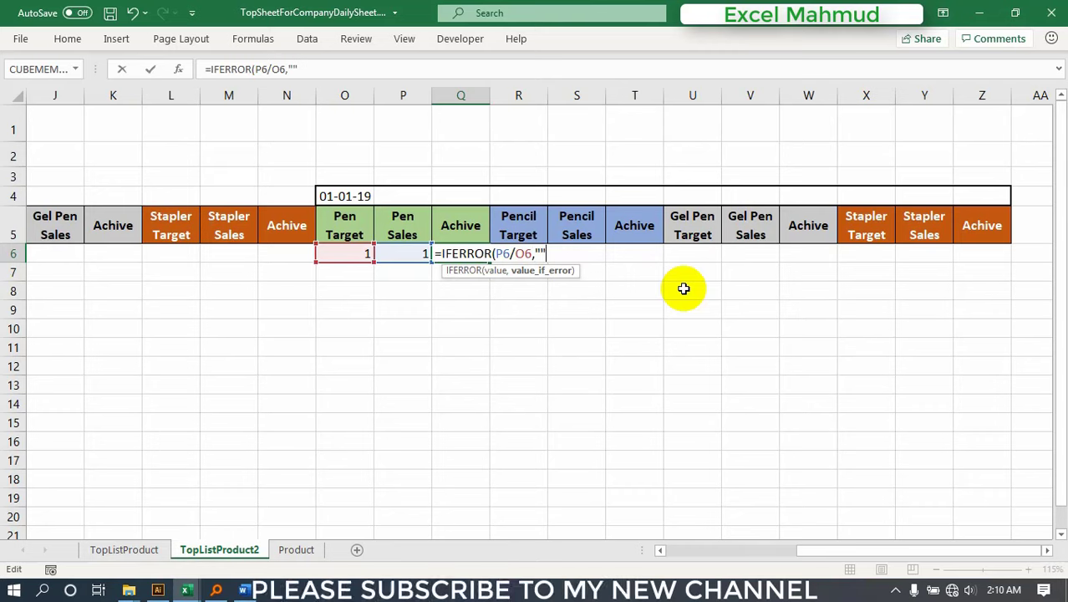
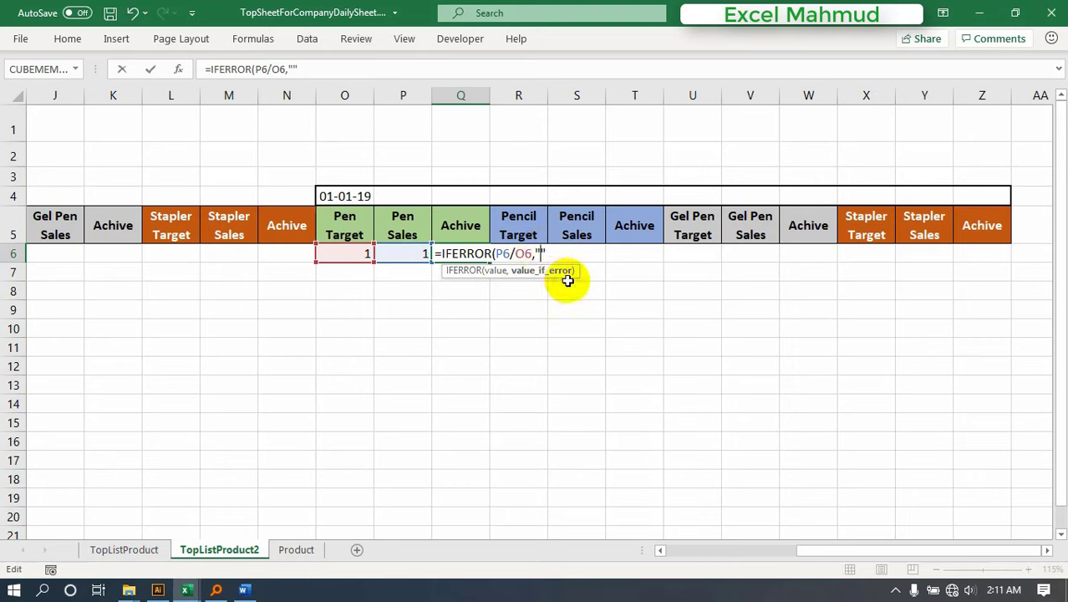
# Close the IFERROR achievement formula in Q6 and copy Pen's O6:Q6 cells
pyautogui.write(')')
pyautogui.press('Return')
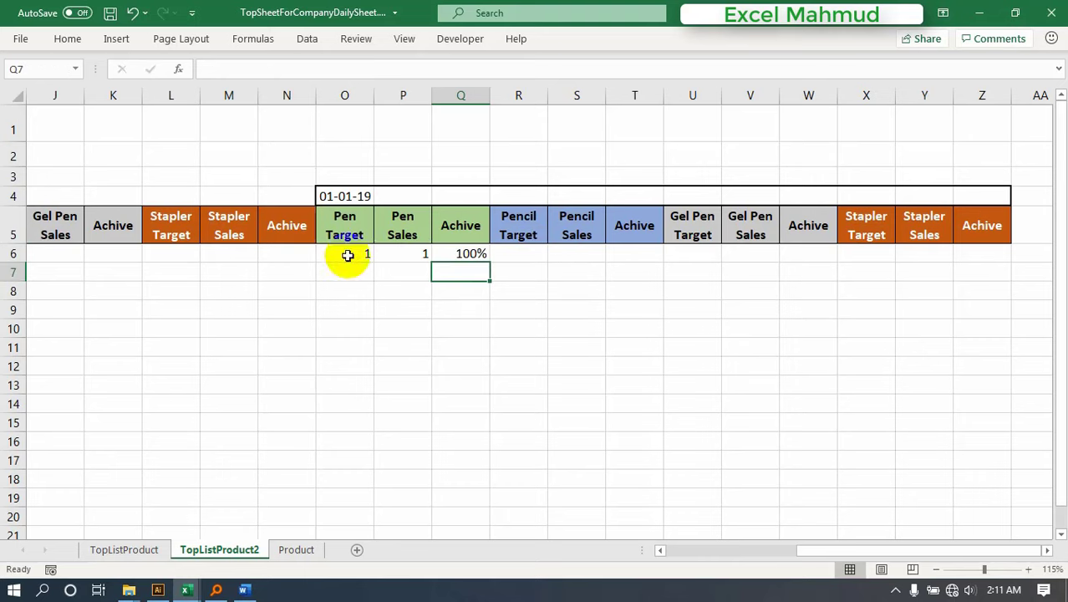
pyautogui.moveTo(348, 255); pyautogui.dragTo(448, 254)
pyautogui.hotkey('ctrl', 'c')
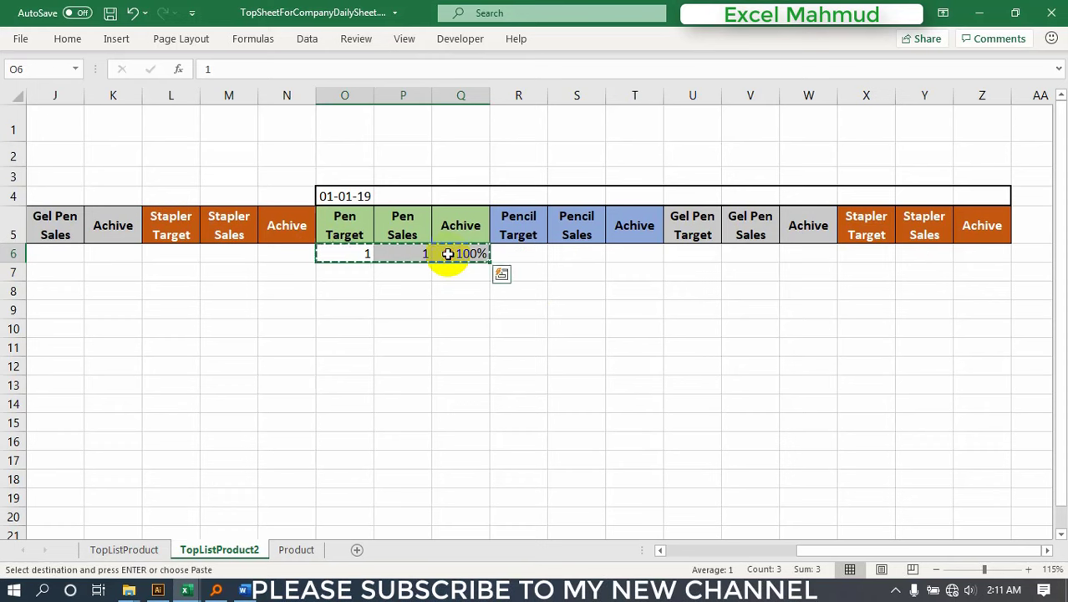
# Paste the Pen cells into R6, U6 and X6 for Pencil, Gel Pen and Stapler, then save
pyautogui.click(518, 259)
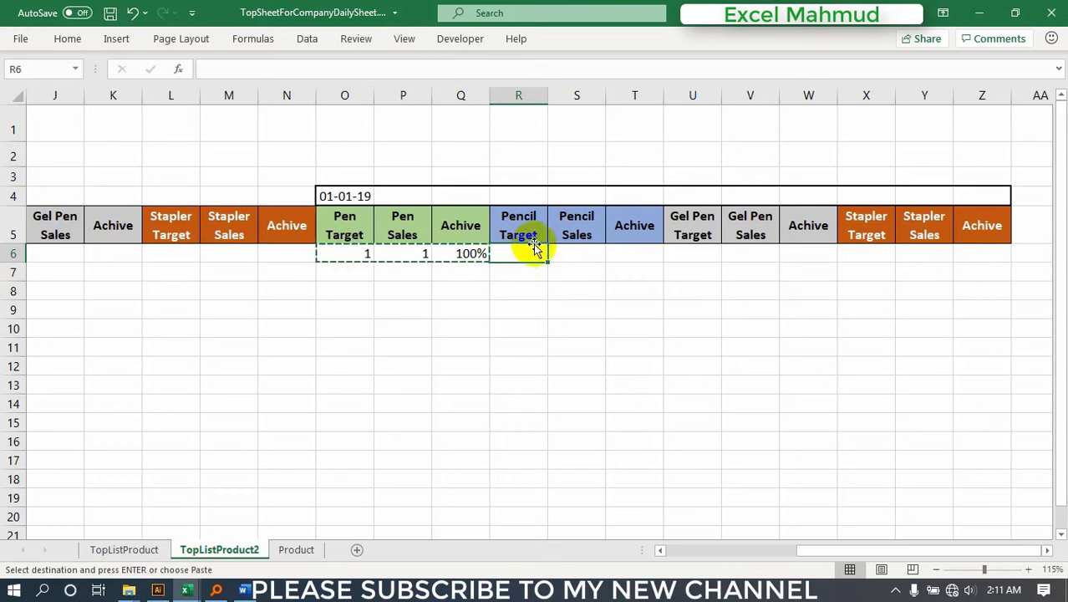
pyautogui.hotkey('ctrl', 'v')
pyautogui.click(688, 253)
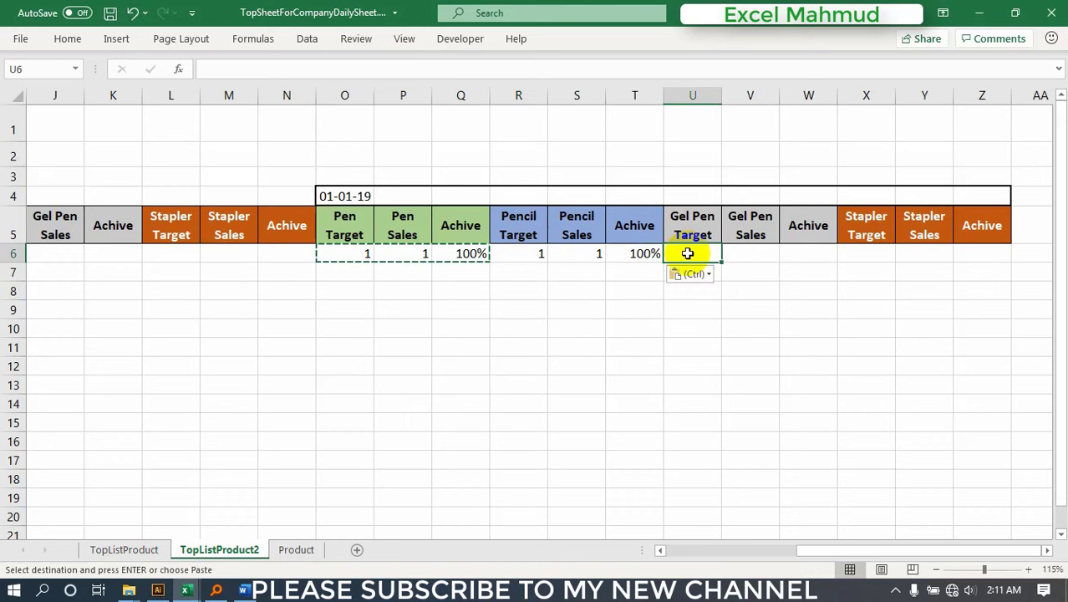
pyautogui.hotkey('ctrl', 'v')
pyautogui.click(854, 256)
pyautogui.hotkey('ctrl', 'v')
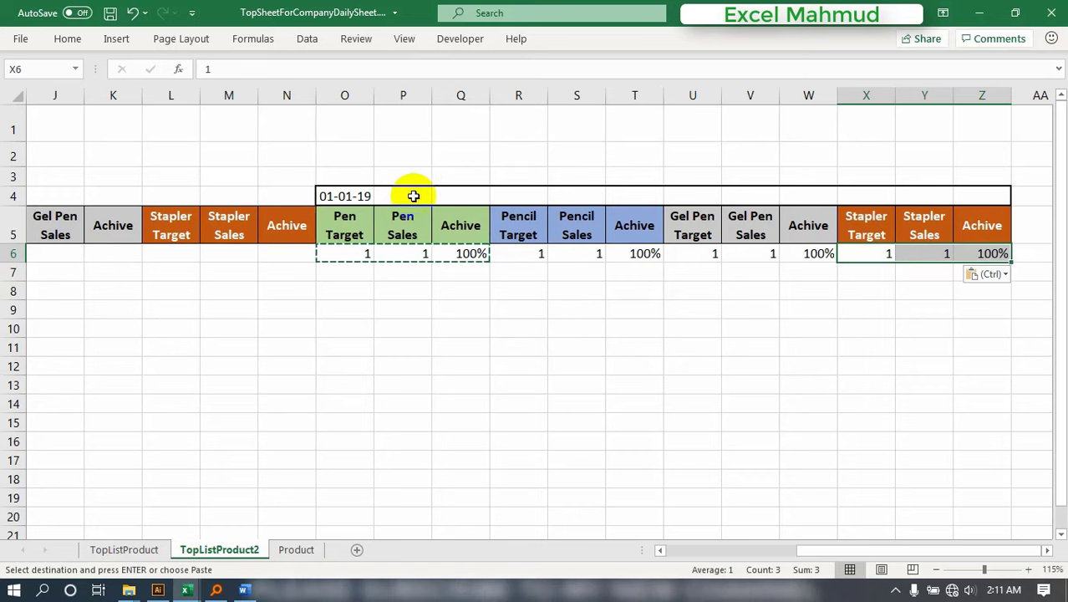
pyautogui.moveTo(350, 196)
pyautogui.mouseDown()
pyautogui.moveTo(897, 235)
pyautogui.moveTo(970, 253)
pyautogui.mouseUp()
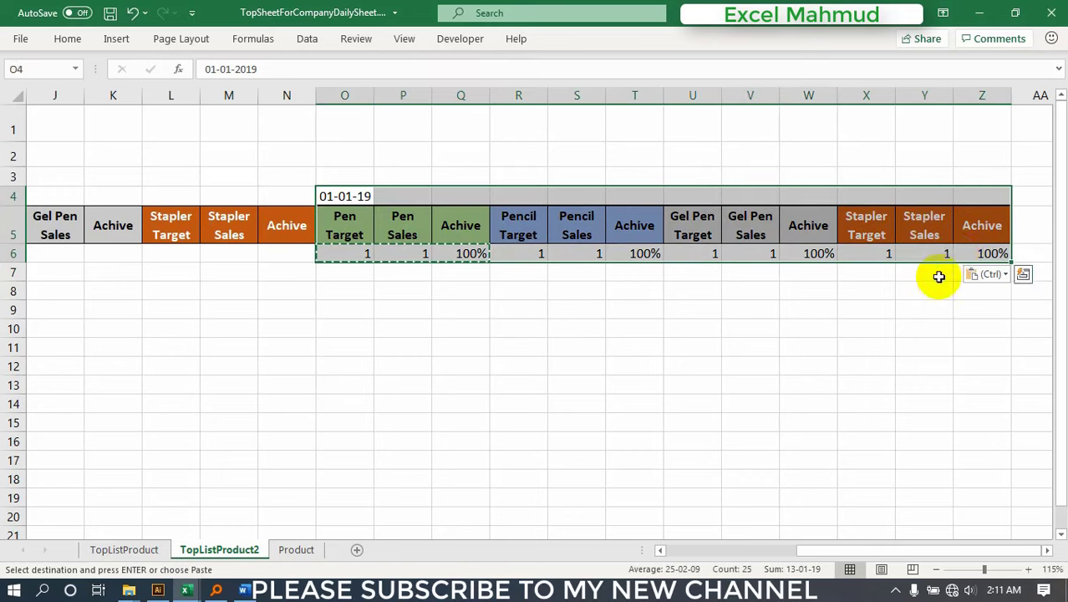
pyautogui.hotkey('ctrl', 's')
# Clear Pen's target and sales, then try value 2 in Pencil's target and sales cells
pyautogui.moveTo(351, 254); pyautogui.dragTo(401, 255)
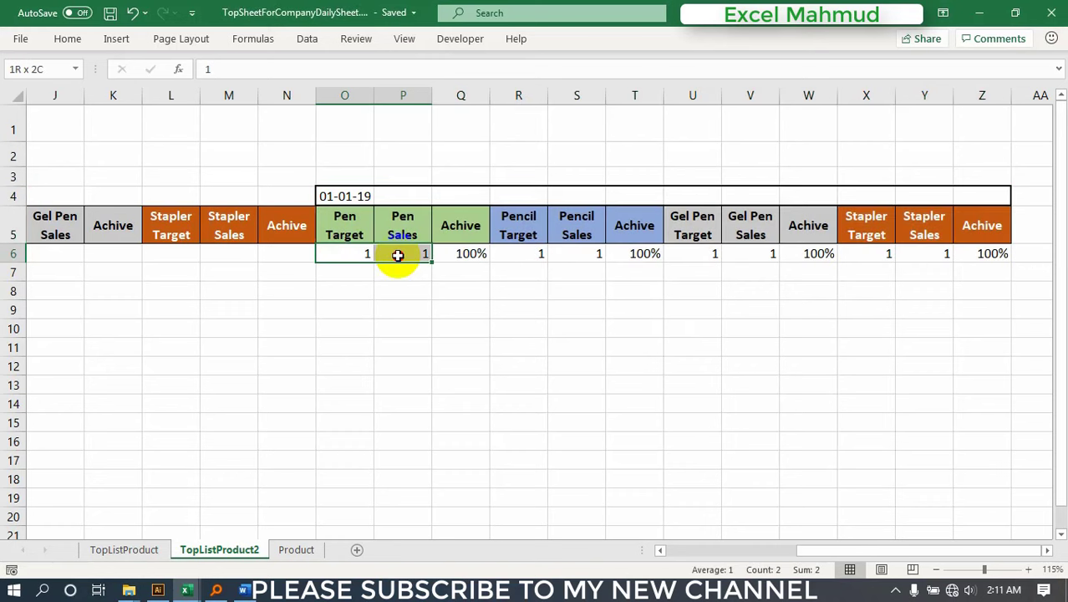
pyautogui.press('Delete')
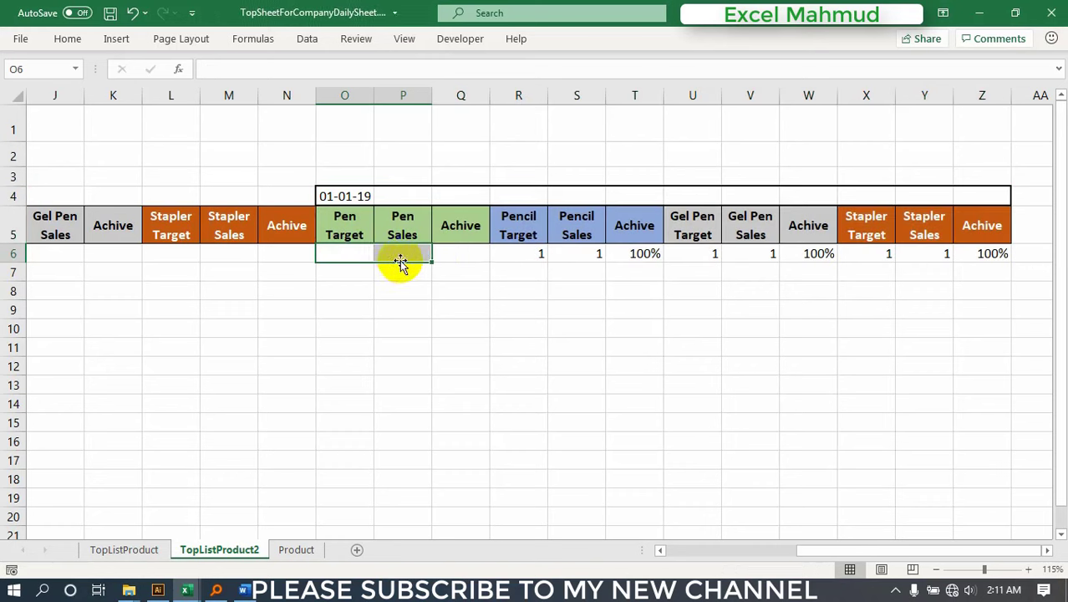
pyautogui.click(535, 266)
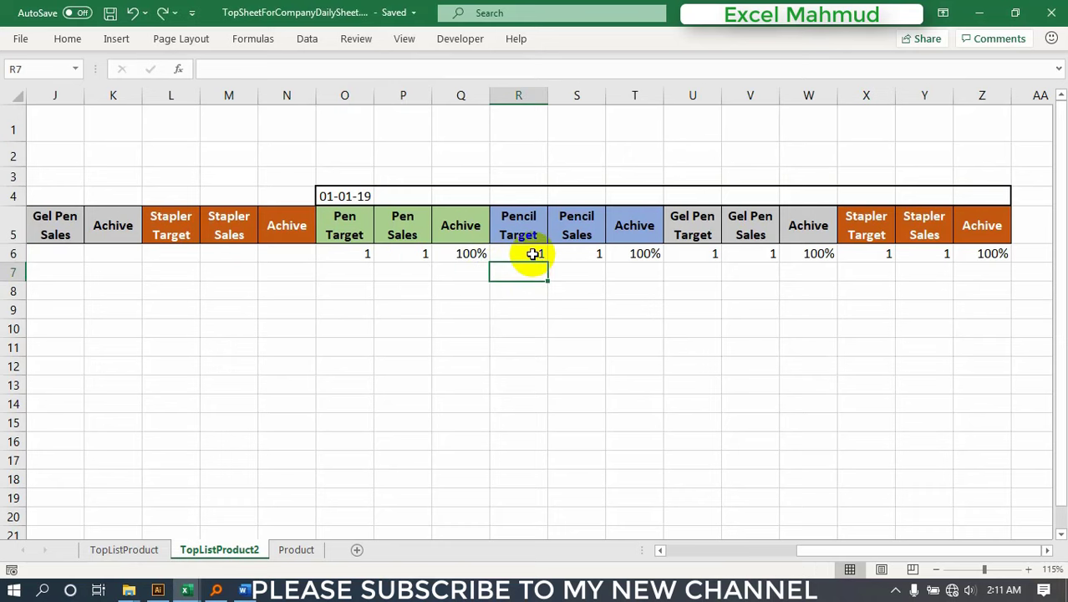
pyautogui.click(536, 255)
pyautogui.write('2')
pyautogui.click(590, 259)
pyautogui.write('2')
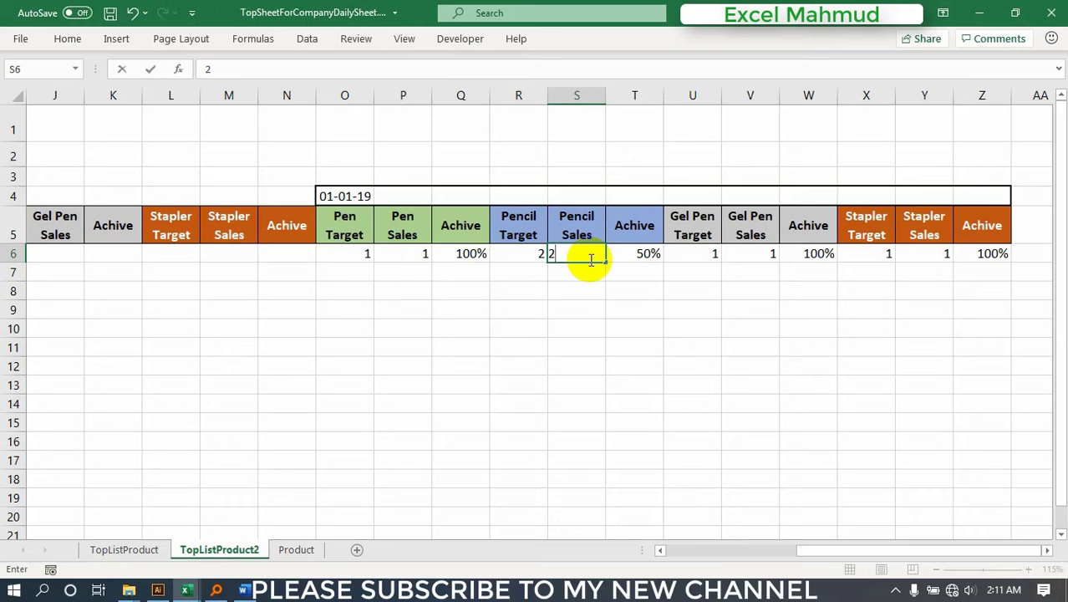
pyautogui.press('Tab')
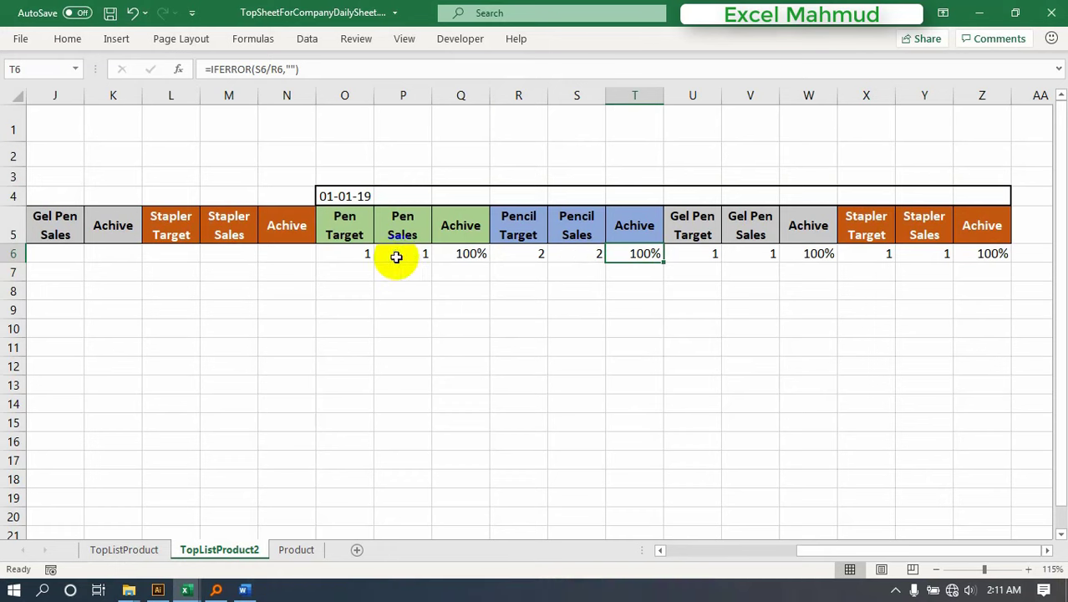
# Enter Pen target 10 with sales 8, and Pencil target 12 with sales 10
pyautogui.click(344, 255)
pyautogui.write('10')
pyautogui.press('Tab')
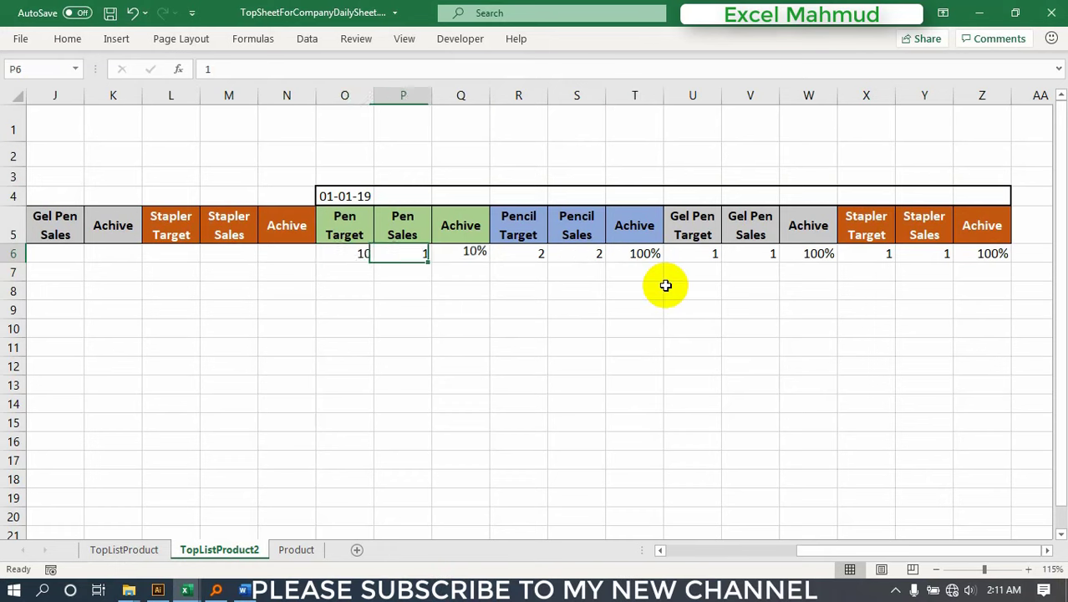
pyautogui.write('8')
pyautogui.press('Tab')
pyautogui.press('Tab')
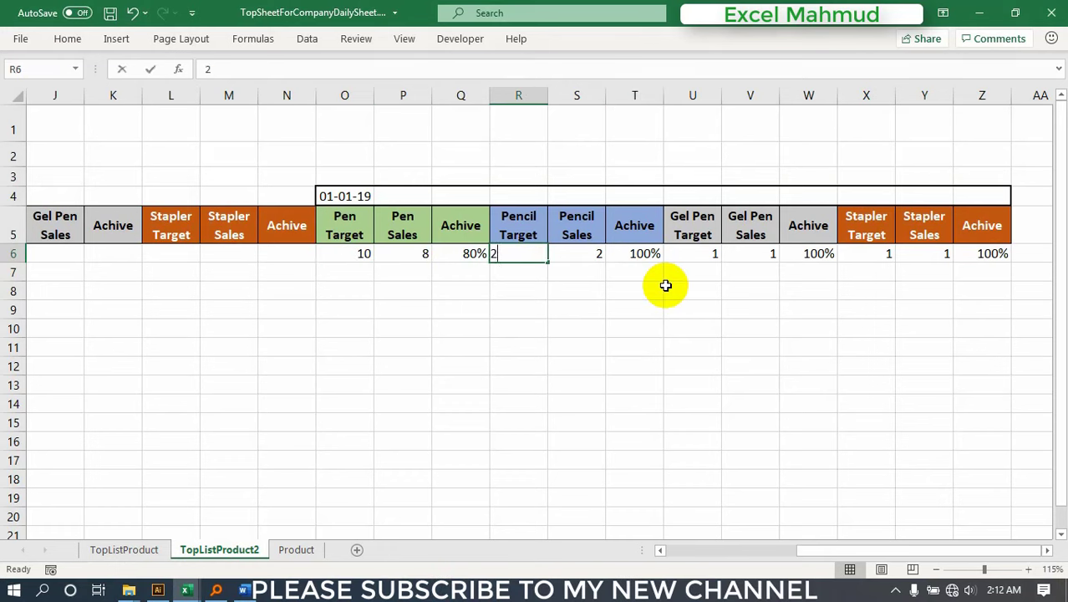
pyautogui.write('1')
pyautogui.press('Tab')
pyautogui.write('10')
pyautogui.press('Tab')
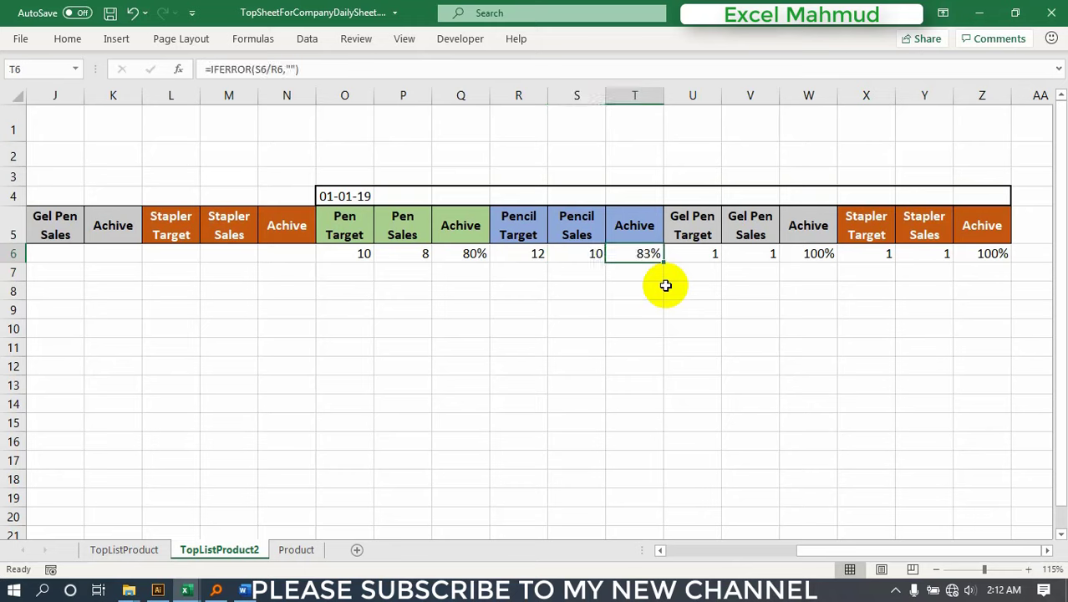
# Enter Gel Pen target 14 with sales 12, and Stapler target 16 with sales 14
pyautogui.press('Tab')
pyautogui.write('4')
pyautogui.press('Tab')
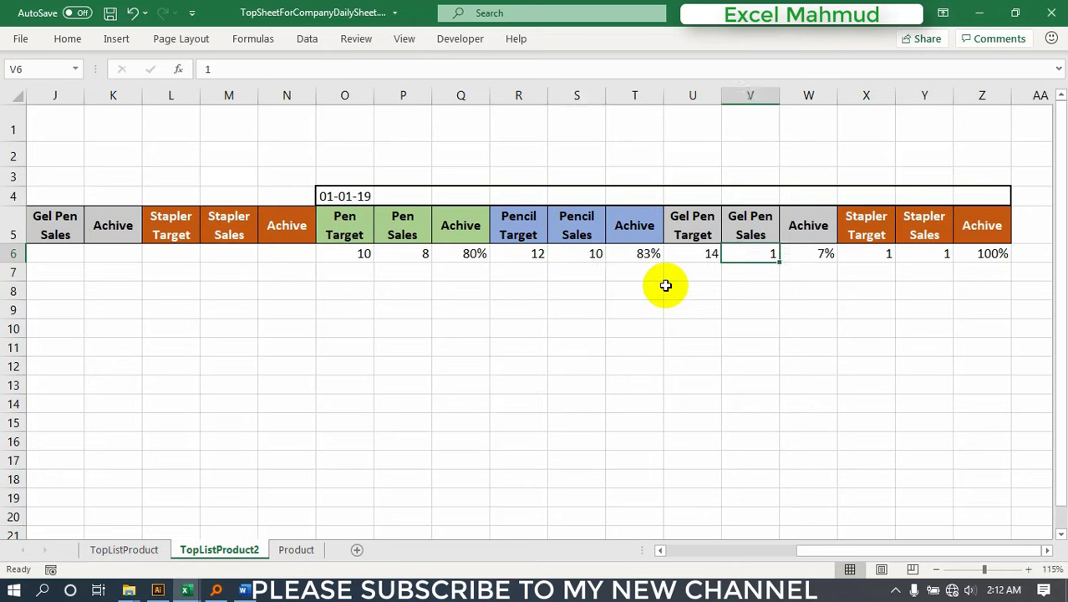
pyautogui.write('12')
pyautogui.press('Tab')
pyautogui.press('Tab')
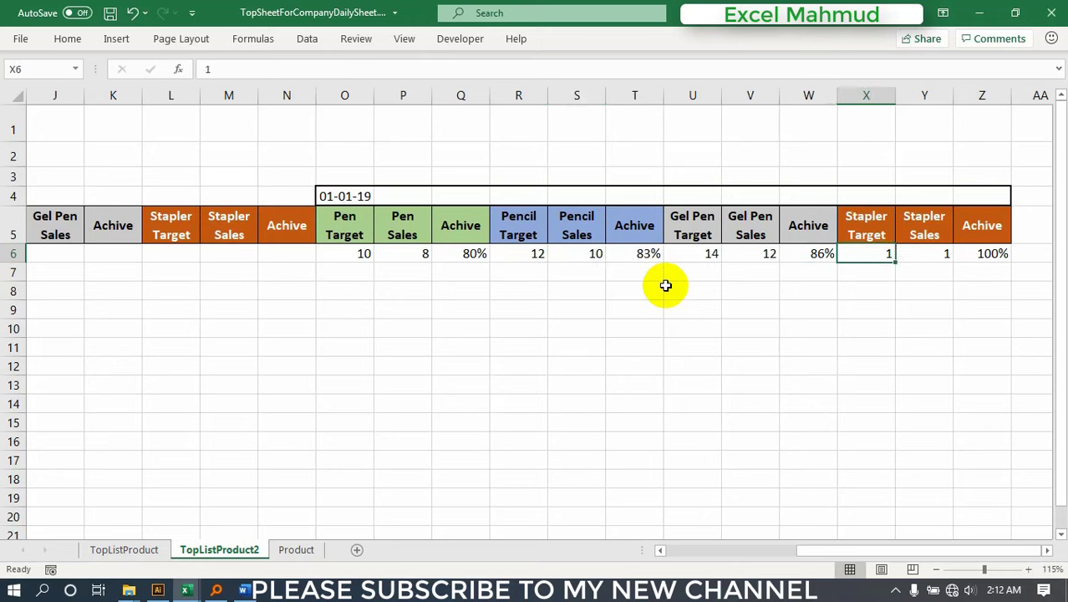
pyautogui.write('16')
pyautogui.press('Tab')
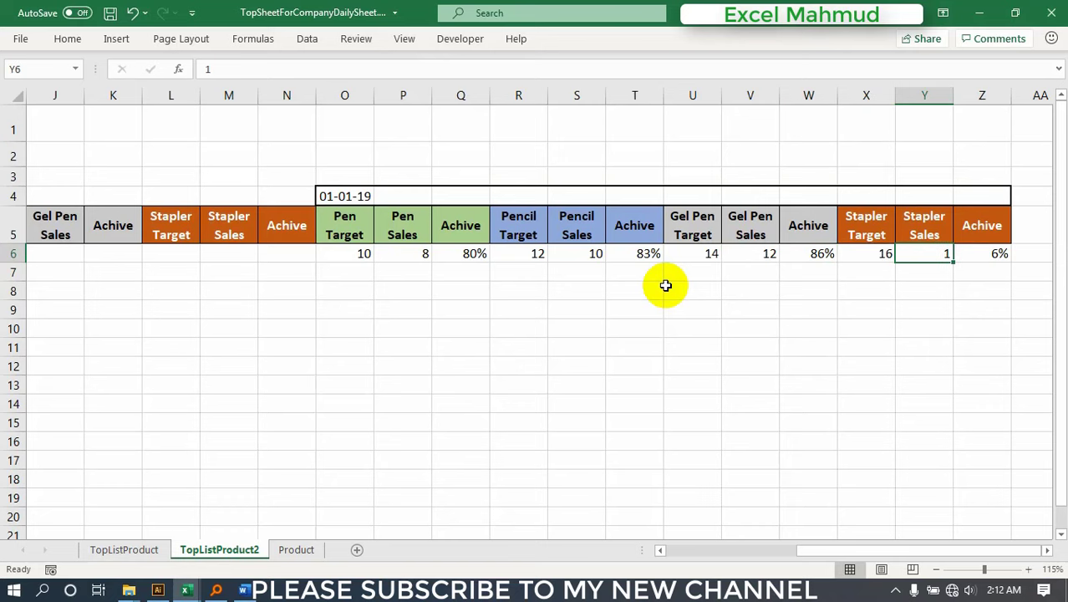
pyautogui.write('14')
pyautogui.press('Tab')
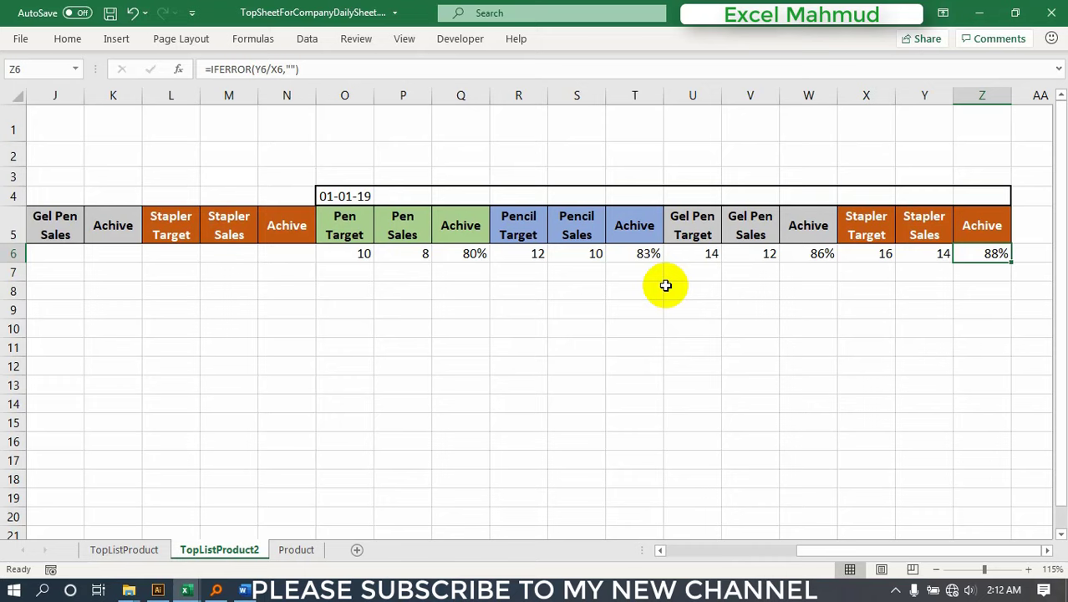
# Save the workbook and copy columns O through Z
pyautogui.hotkey('ctrl', 's')
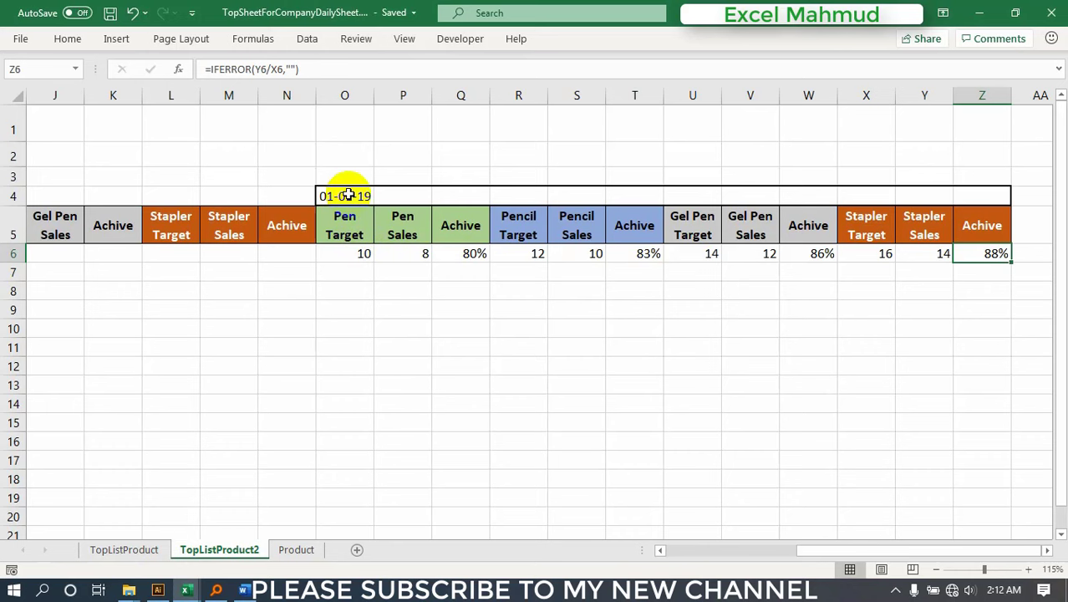
pyautogui.moveTo(915, 104); pyautogui.dragTo(977, 112)
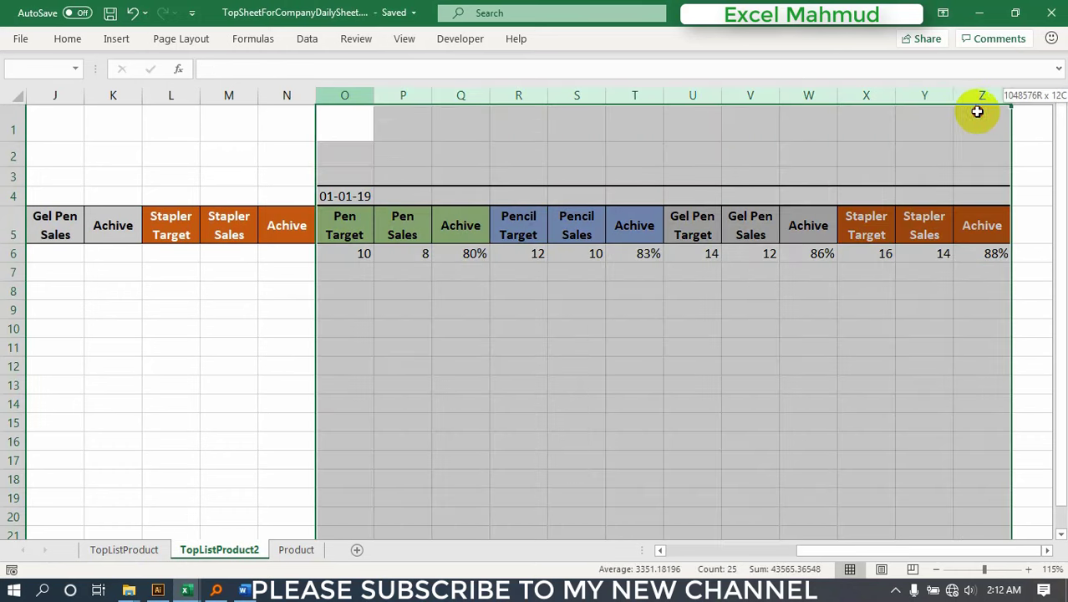
pyautogui.hotkey('ctrl', 'c')
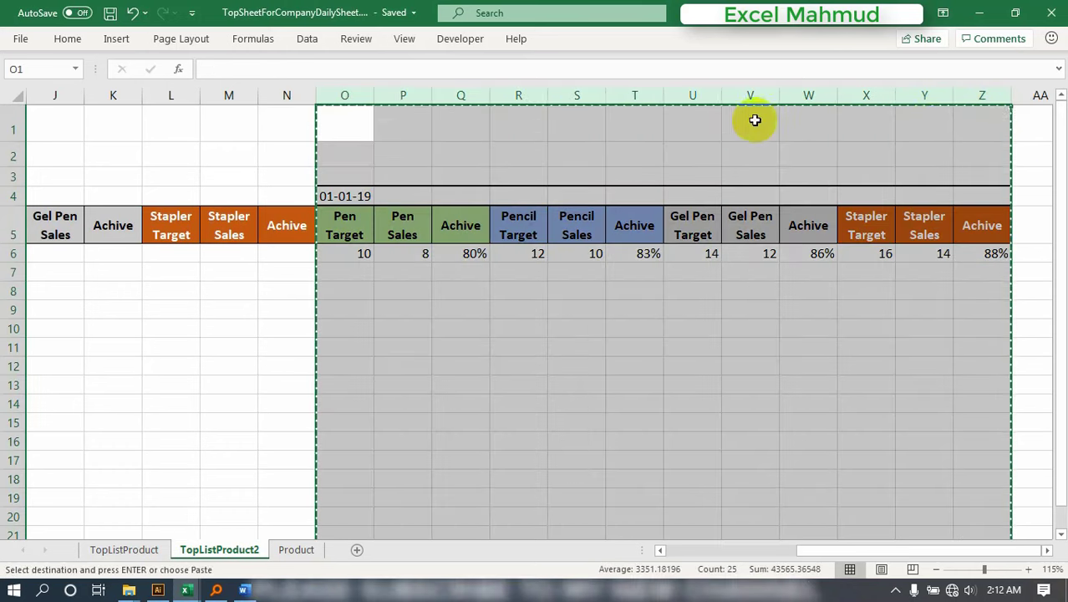
pyautogui.click(348, 96)
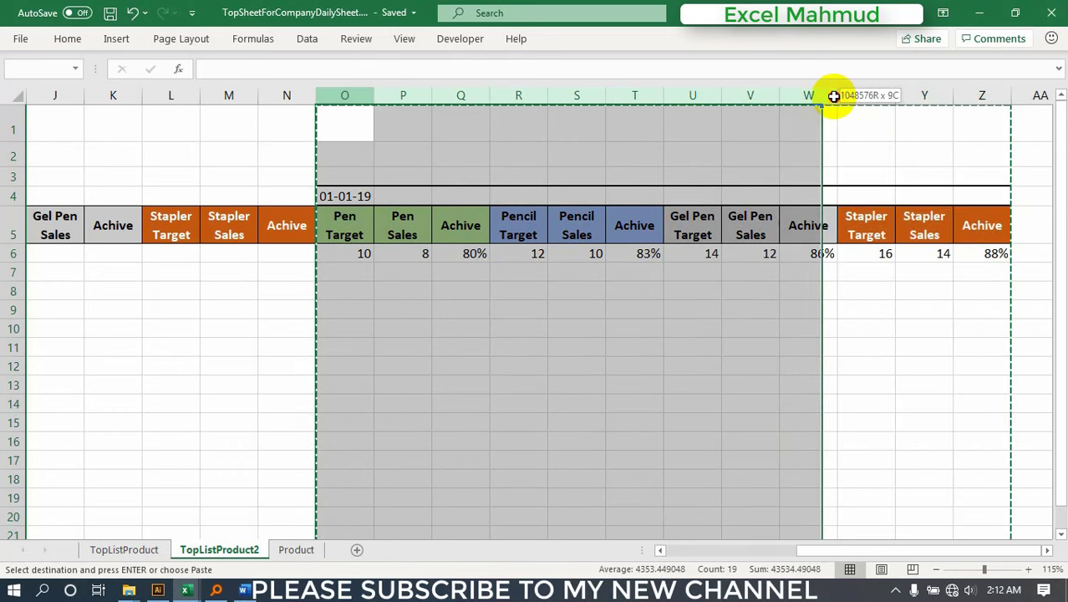
pyautogui.moveTo(348, 96); pyautogui.dragTo(983, 95)
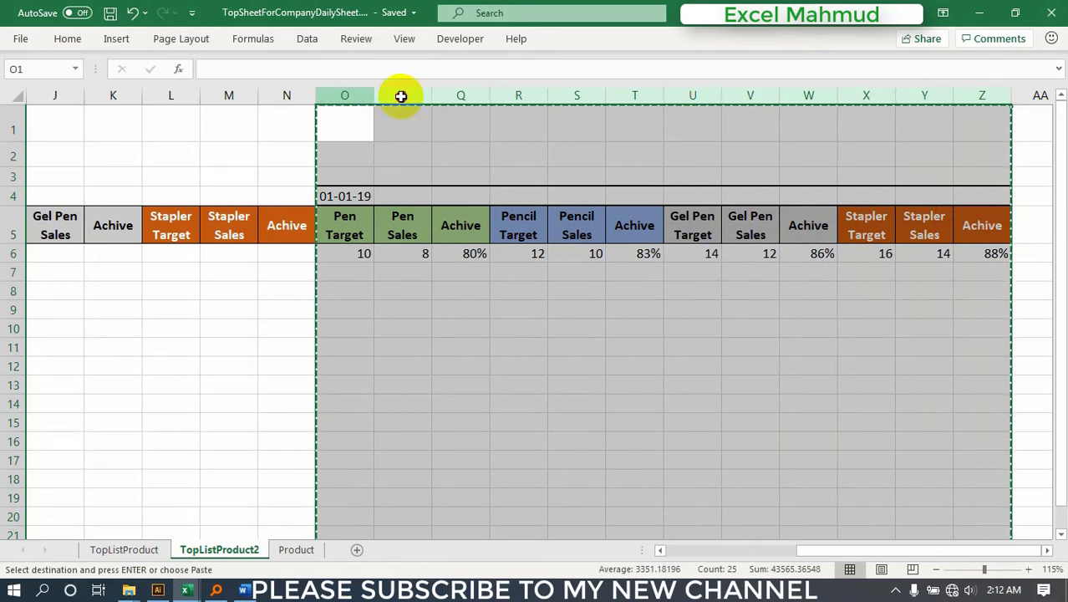
pyautogui.moveTo(401, 96); pyautogui.dragTo(985, 99)
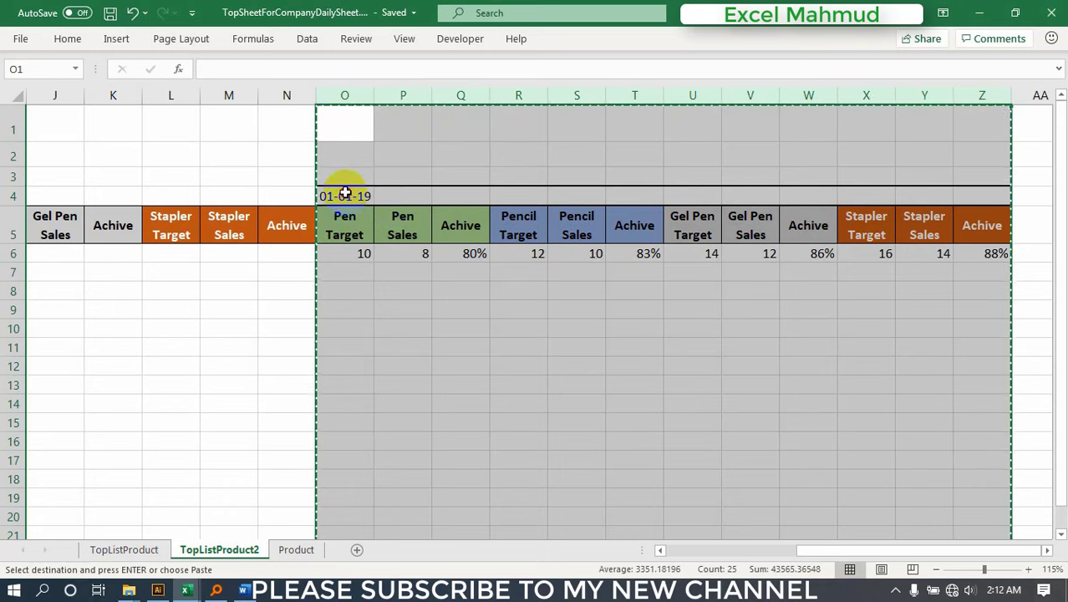
# Reselect the O:Z day block, copy it from the Home ribbon, and select AA1
pyautogui.moveTo(344, 193); pyautogui.dragTo(974, 253)
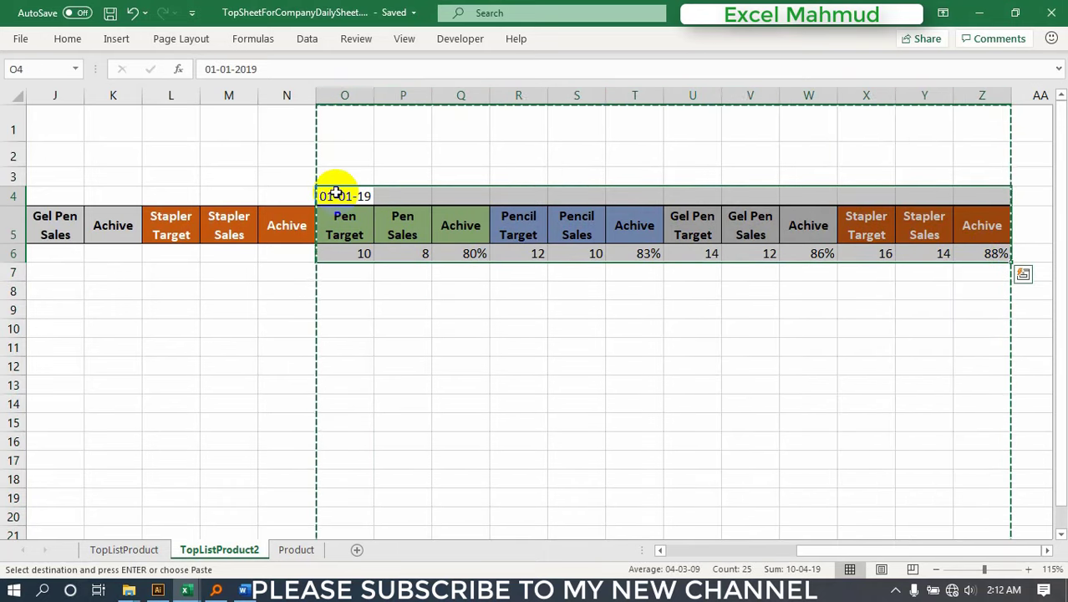
pyautogui.moveTo(343, 196); pyautogui.dragTo(979, 255)
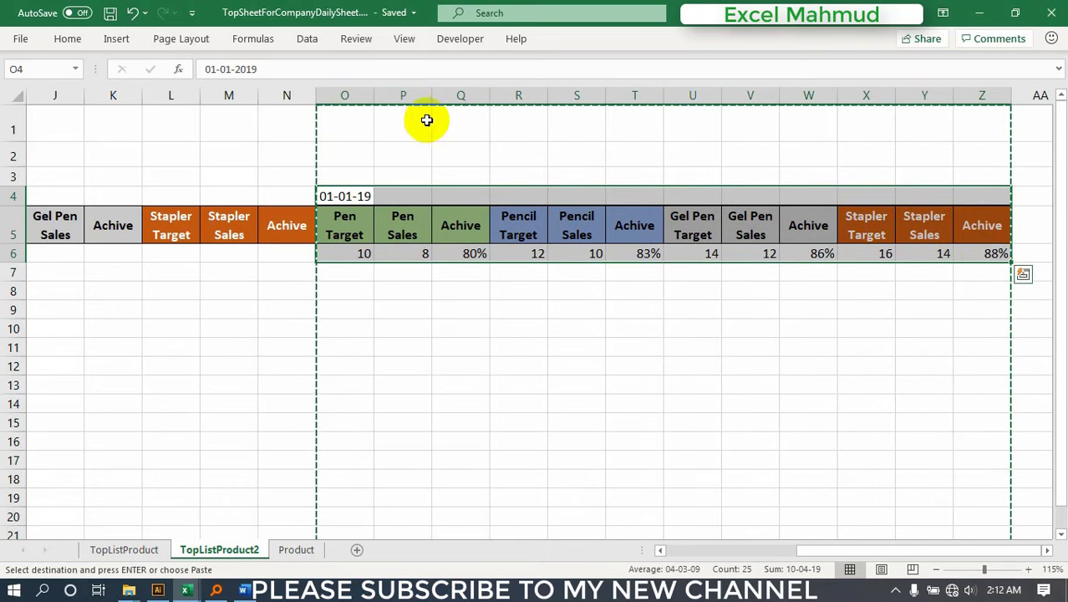
pyautogui.moveTo(347, 97); pyautogui.dragTo(982, 100)
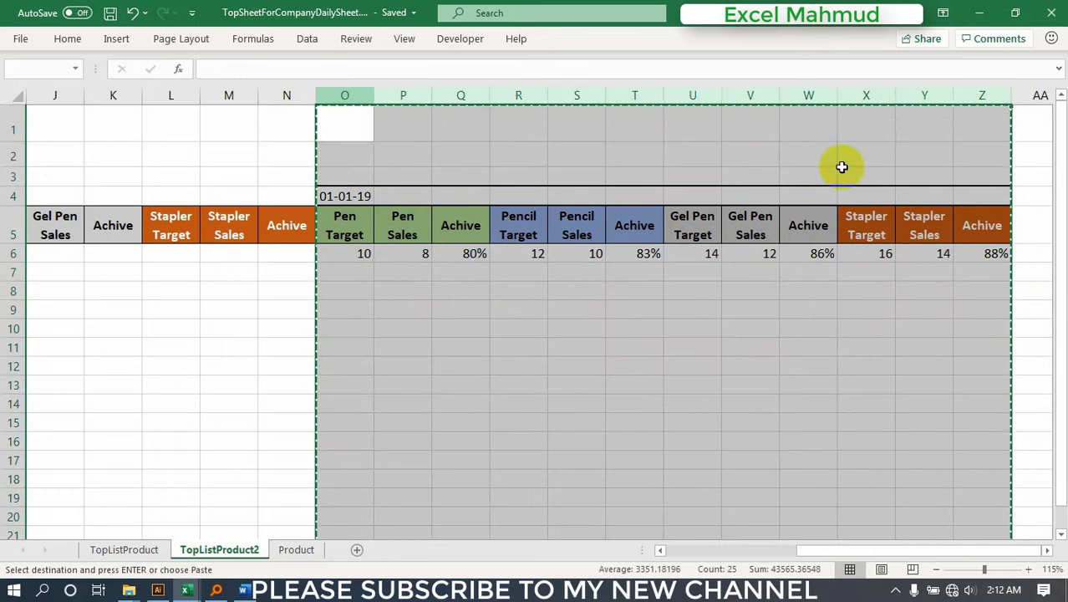
pyautogui.moveTo(341, 94); pyautogui.dragTo(989, 122)
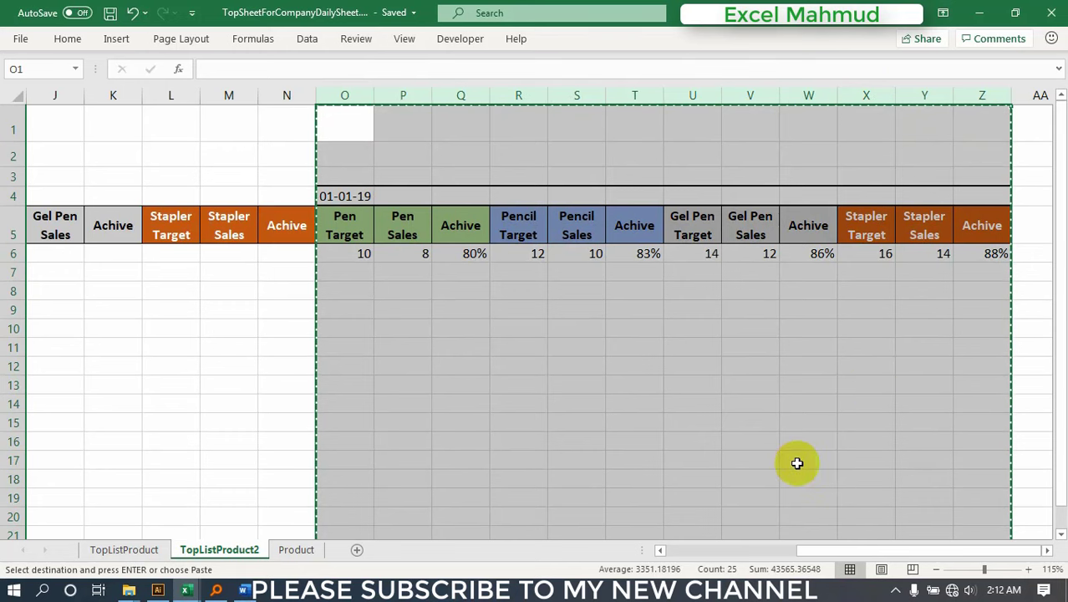
pyautogui.moveTo(355, 94)
pyautogui.mouseDown()
pyautogui.moveTo(1006, 96)
pyautogui.moveTo(349, 84)
pyautogui.moveTo(974, 108)
pyautogui.mouseUp()
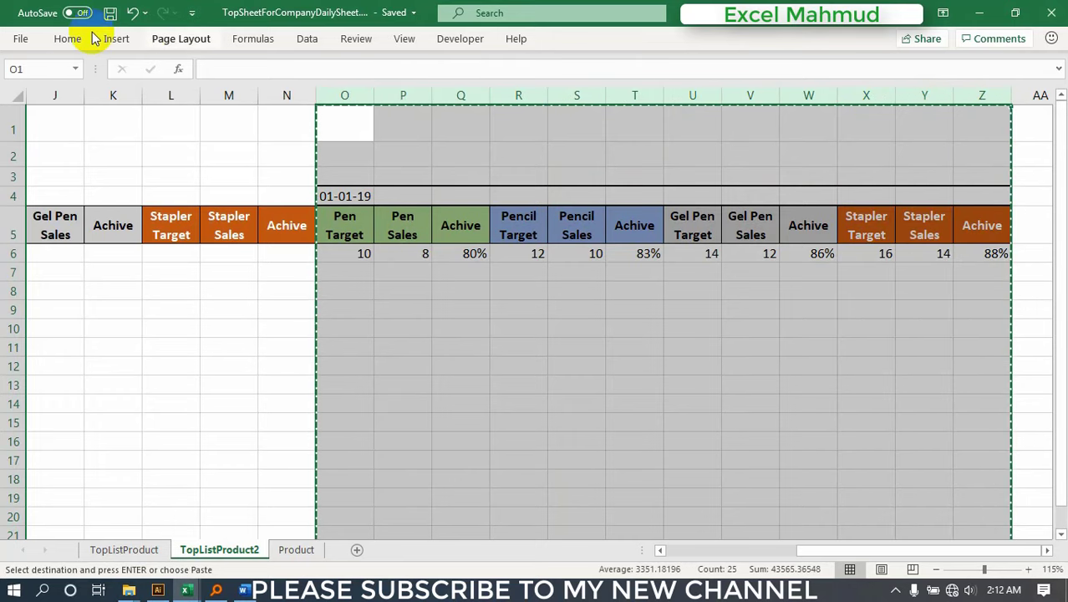
pyautogui.click(67, 41)
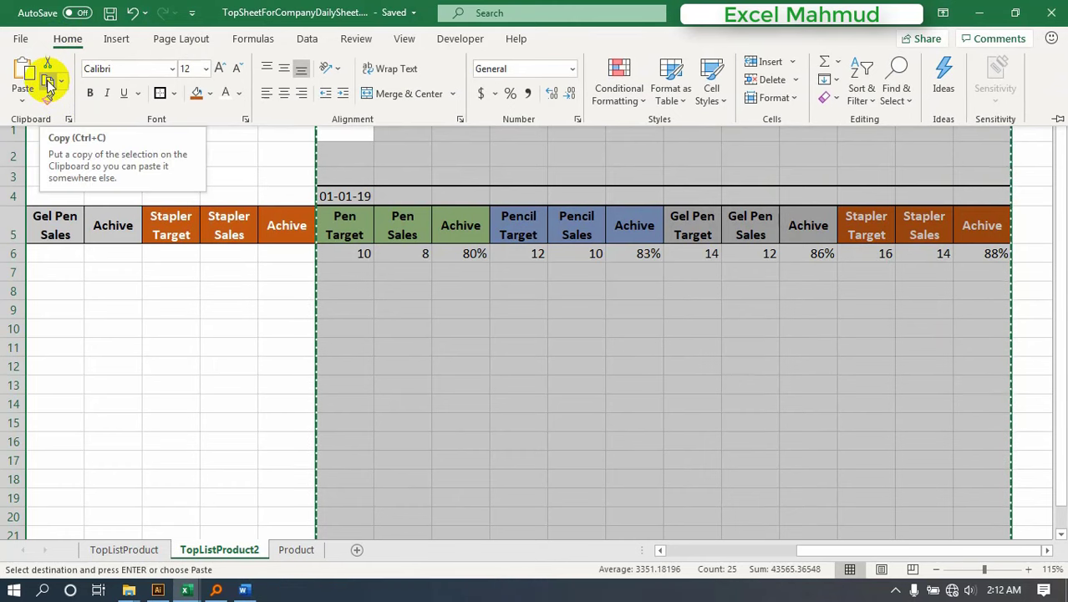
pyautogui.click(866, 554)
pyautogui.click(1030, 120)
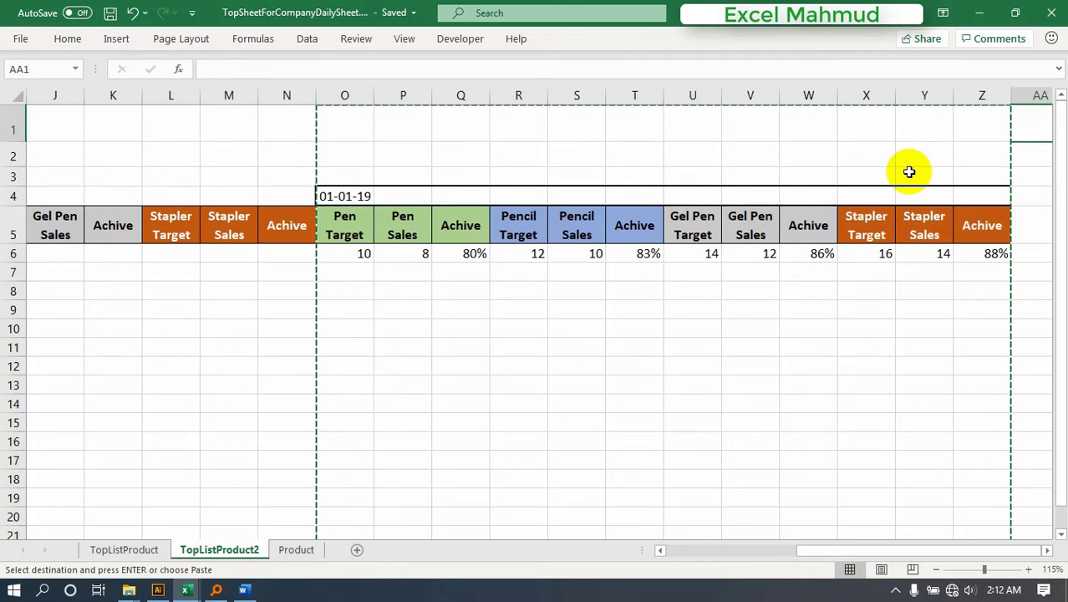
# Paste the block at AA1 and set AA4 to =O4+1 so it shows 02-01-19
pyautogui.hotkey('ctrl', 'v')
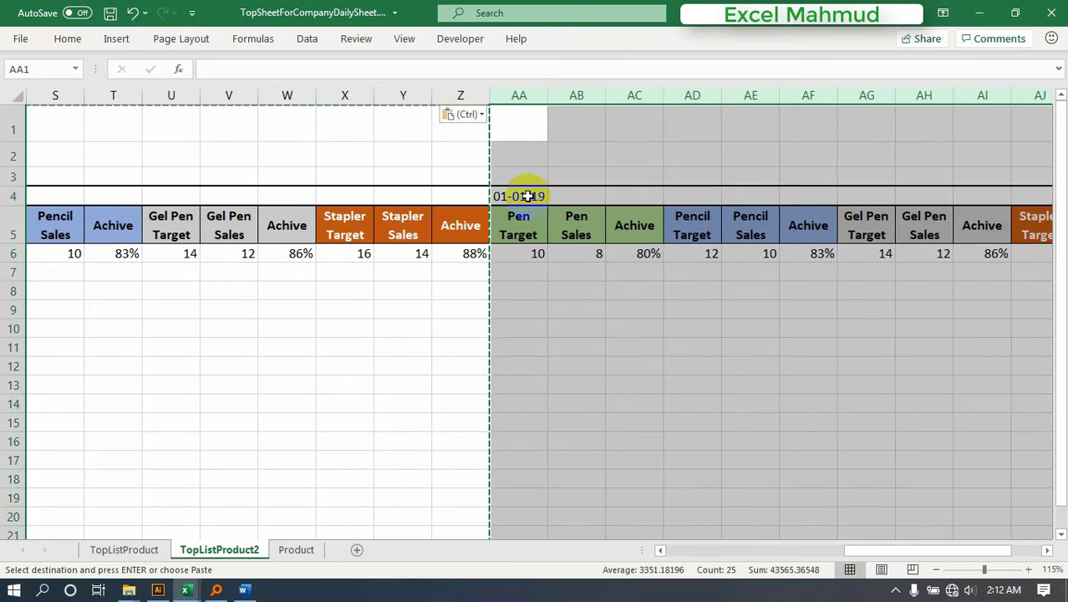
pyautogui.click(522, 196)
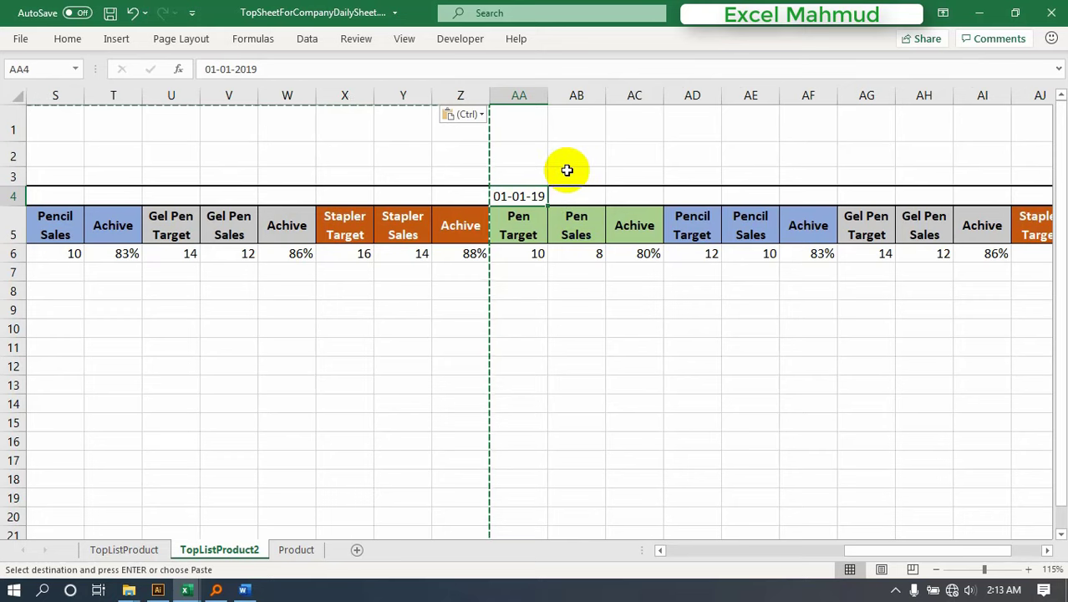
pyautogui.write('=')
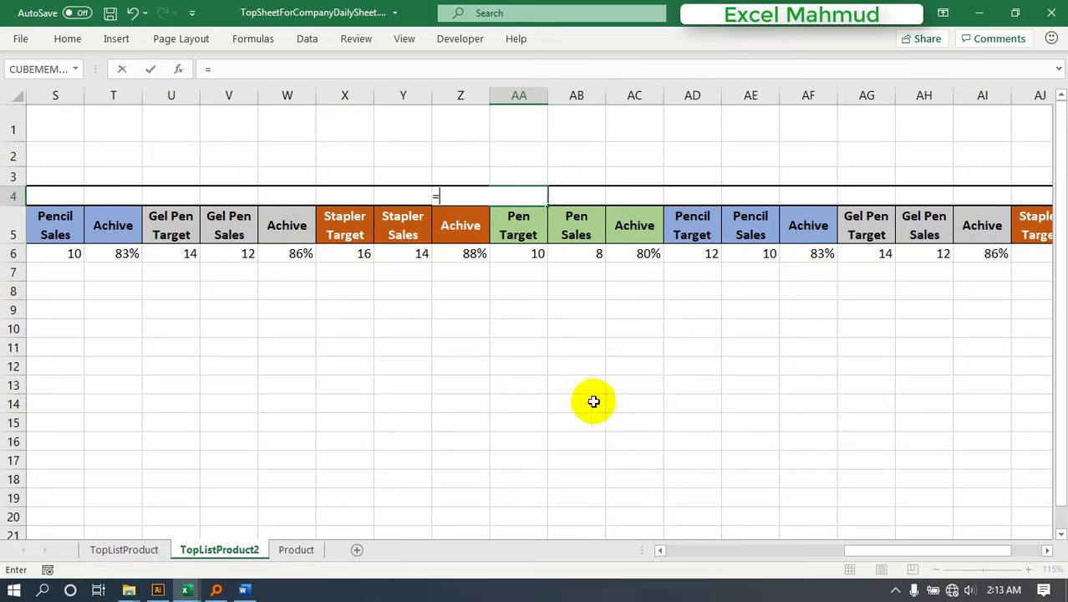
pyautogui.moveTo(893, 553); pyautogui.dragTo(855, 550)
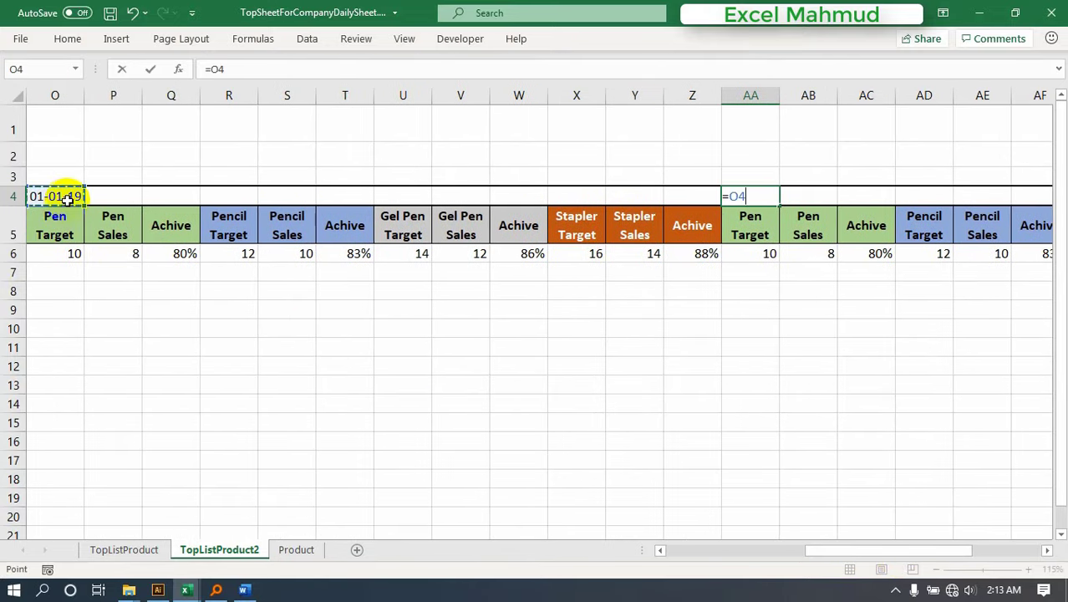
pyautogui.write('1')
pyautogui.press('Return')
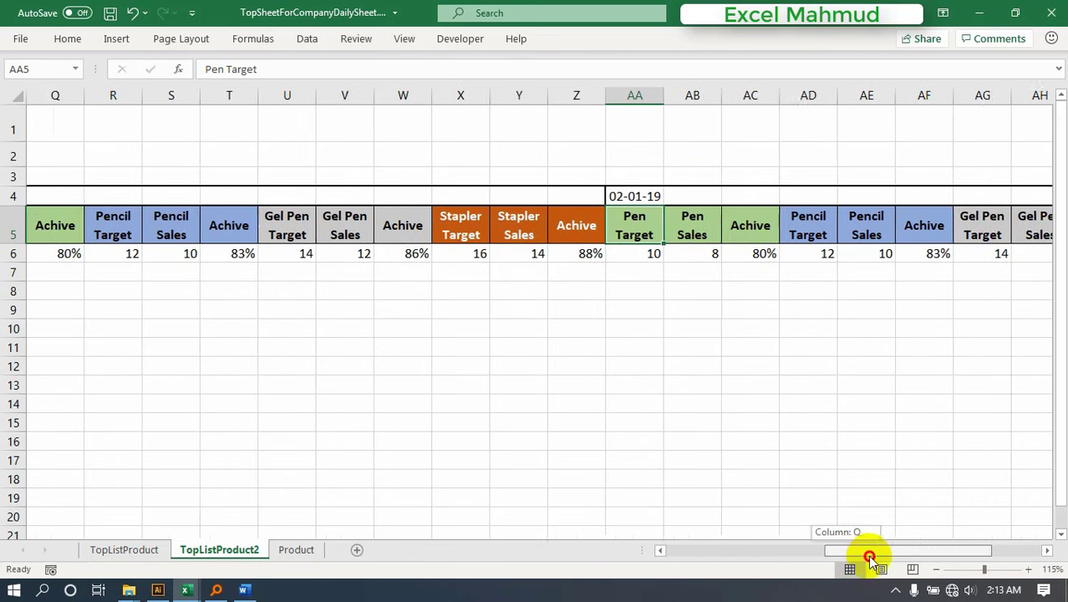
pyautogui.moveTo(847, 554); pyautogui.dragTo(932, 558)
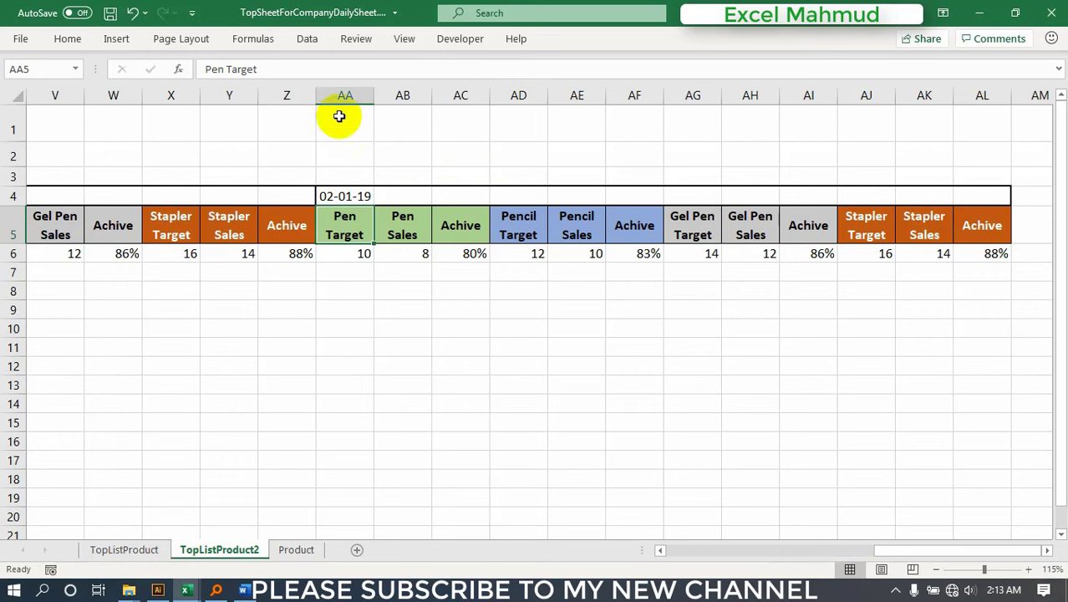
# Copy the 02-01-19 block (AA:AL) and paste it at AM1, AY1 and BK1
pyautogui.moveTo(342, 94); pyautogui.dragTo(964, 134)
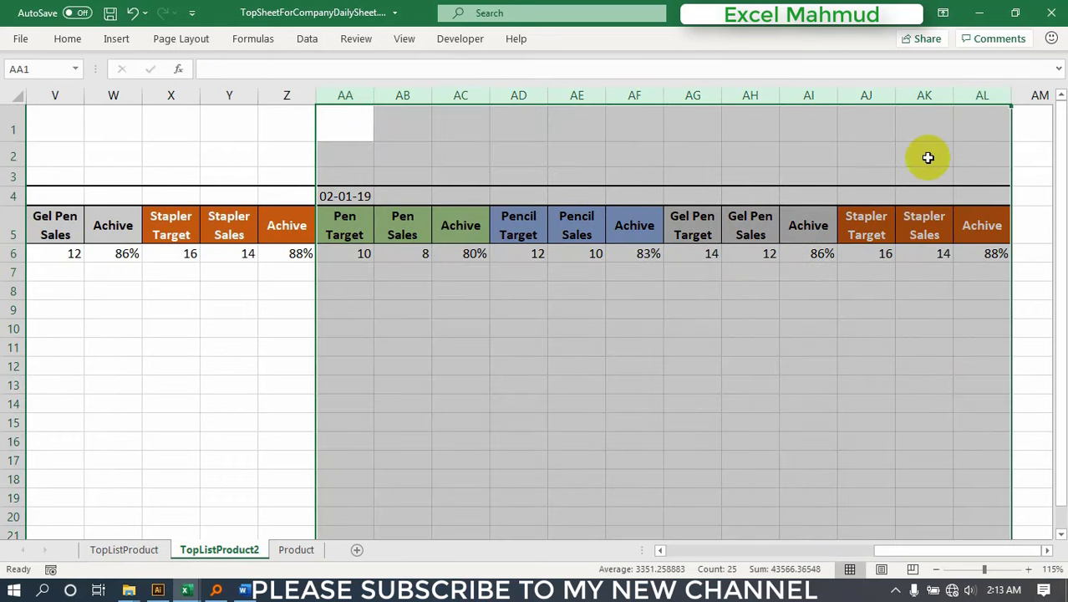
pyautogui.hotkey('ctrl', 'c')
pyautogui.click(1025, 127)
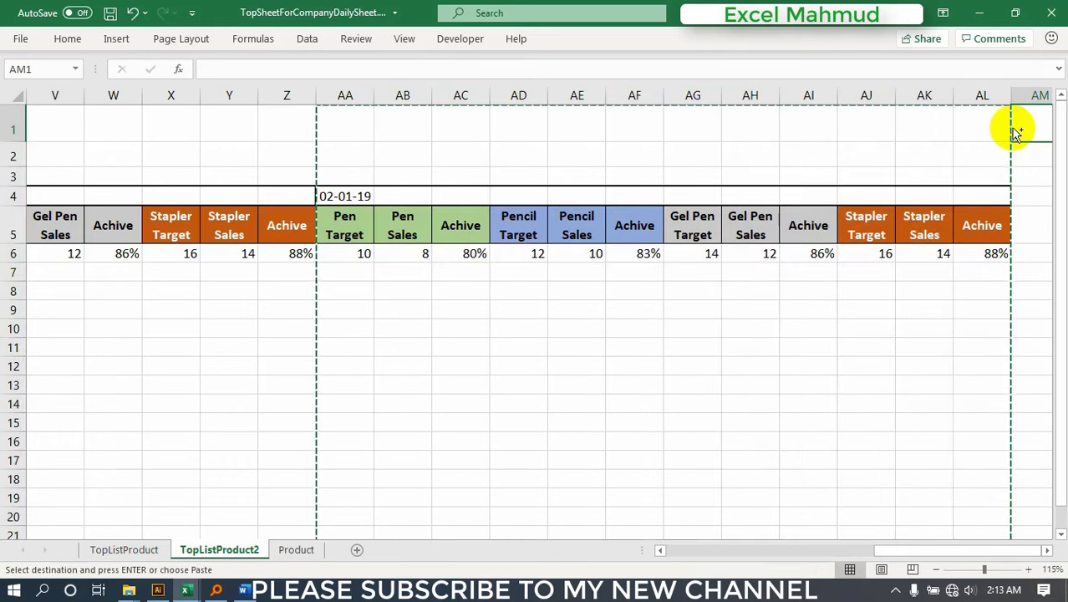
pyautogui.hotkey('ctrl', 'v')
pyautogui.press('Right')
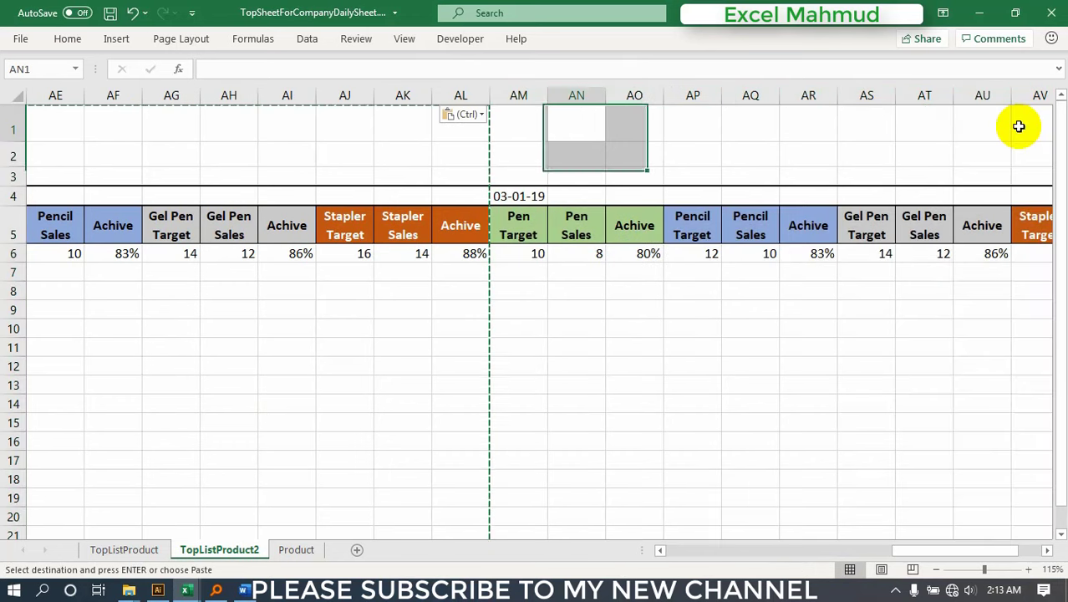
pyautogui.press('Right')
pyautogui.press('Right')
pyautogui.press('Right')
pyautogui.press('Right')
pyautogui.press('Right')
pyautogui.press('Right')
pyautogui.press('Right')
pyautogui.hotkey('ctrl', 'v')
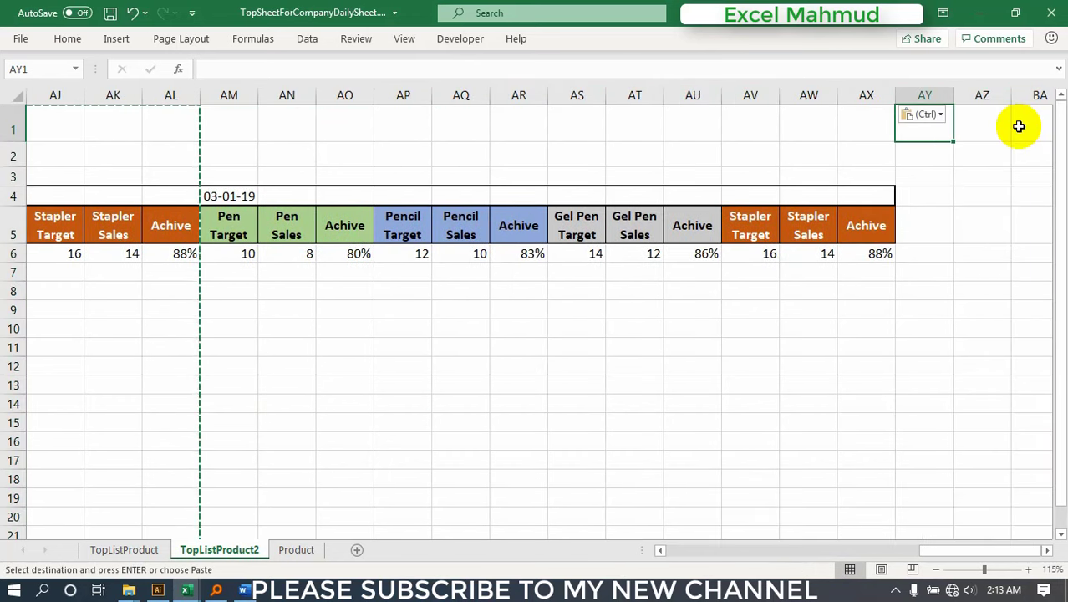
pyautogui.press('Right')
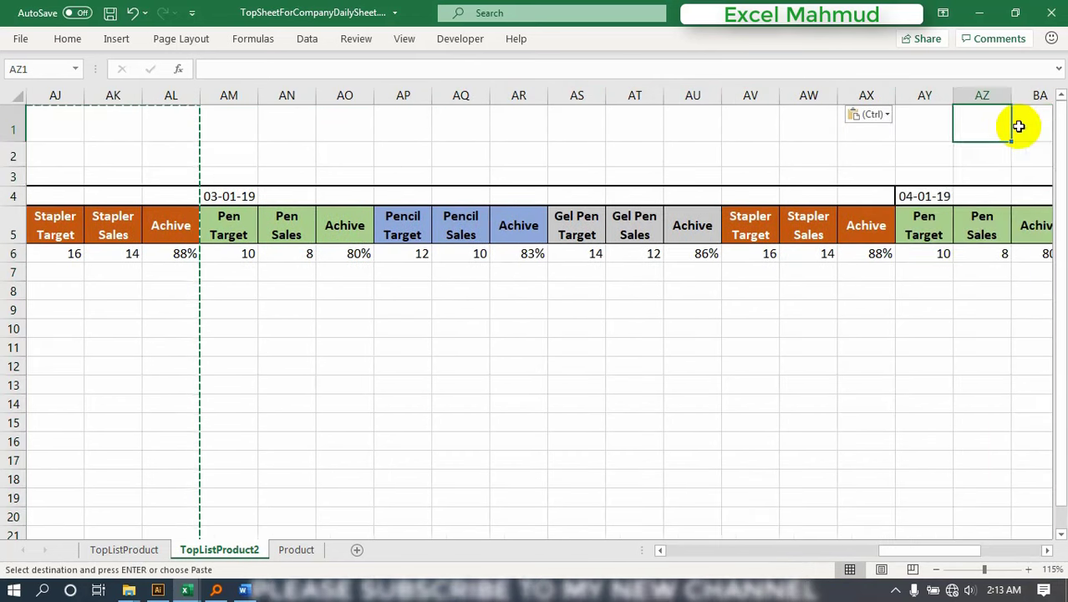
pyautogui.press('Right')
pyautogui.press('Right')
pyautogui.press('Right')
# Paste the day block at BW1, CI1 and CU1 for 06-01-19 through 08-01-19
pyautogui.press('Right')
pyautogui.press('Right')
pyautogui.press('Right')
pyautogui.press('Right')
pyautogui.press('Right')
pyautogui.press('Right')
pyautogui.press('Right')
pyautogui.press('Right')
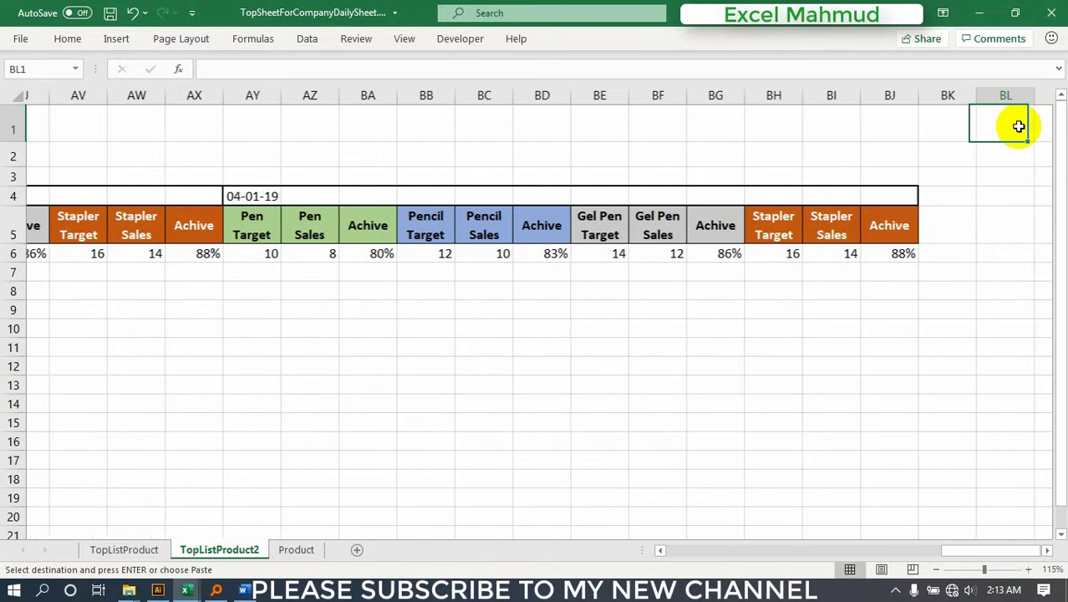
pyautogui.hotkey('ctrl', 'v')
pyautogui.press('Right')
pyautogui.press('Right')
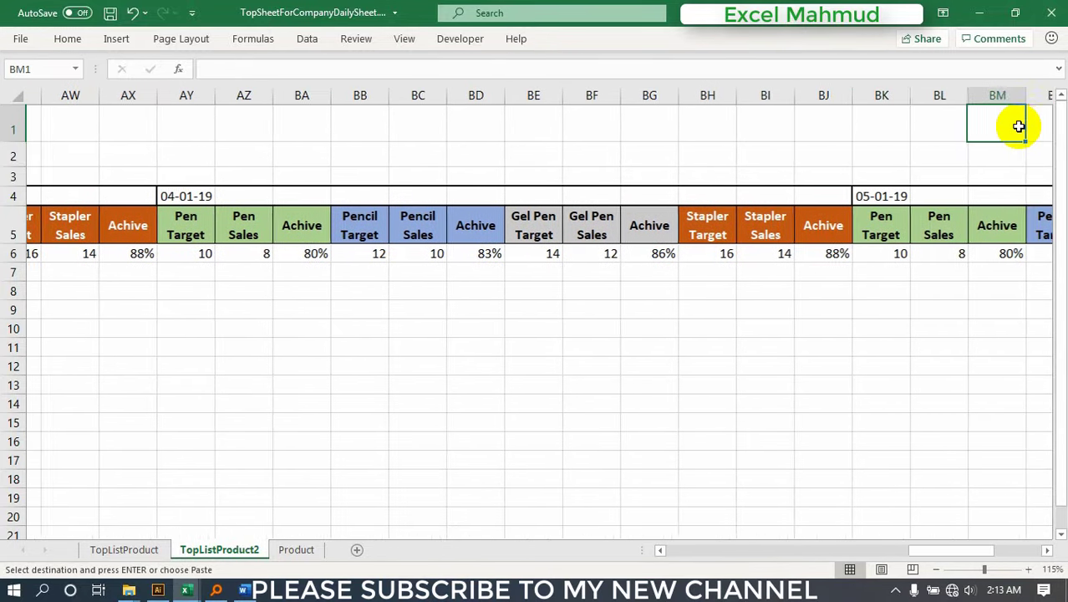
pyautogui.press('Right')
pyautogui.press('Right')
pyautogui.press('Right')
pyautogui.press('Right')
pyautogui.press('Right')
pyautogui.press('Right')
pyautogui.press('Right')
pyautogui.press('Right')
pyautogui.press('Right')
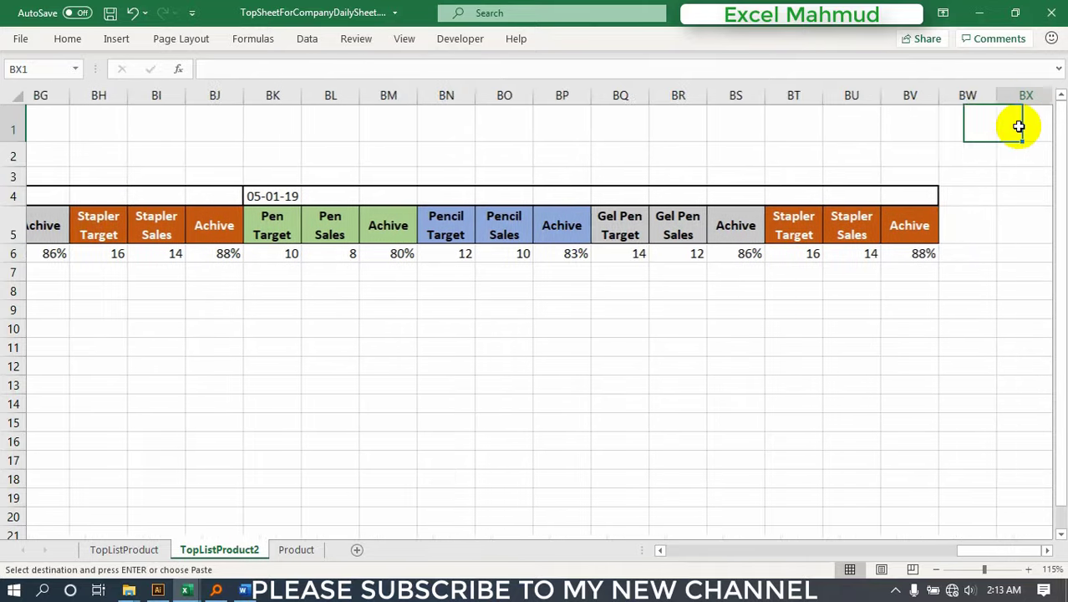
pyautogui.press('Right')
pyautogui.hotkey('ctrl', 'v')
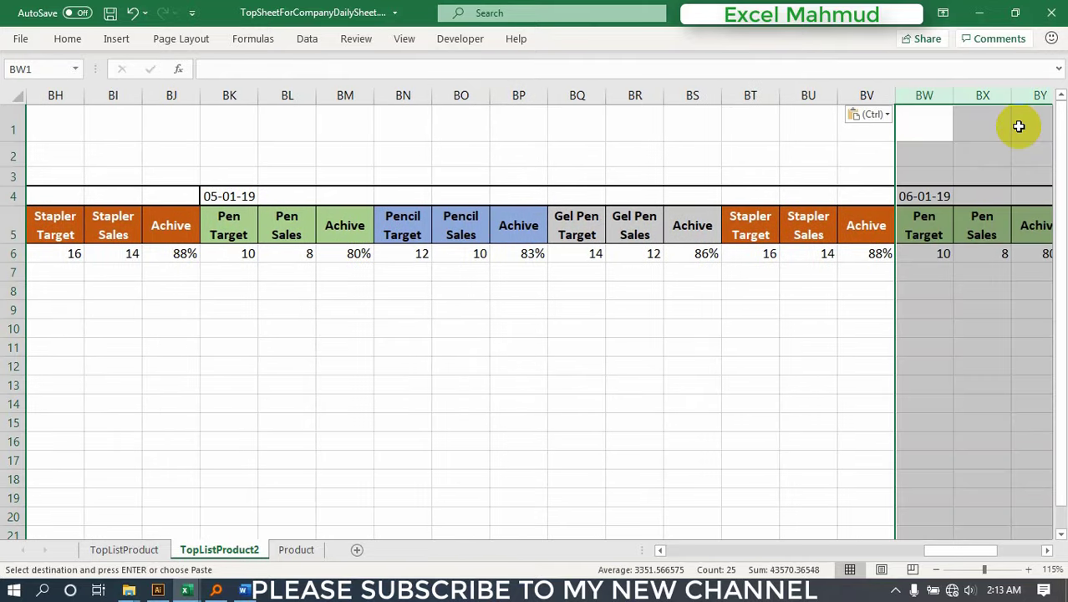
pyautogui.press('Right')
pyautogui.press('Right')
pyautogui.press('Right')
pyautogui.press('Right')
pyautogui.press('Right')
pyautogui.press('Right')
pyautogui.press('Right')
pyautogui.press('Right')
pyautogui.press('Right')
pyautogui.press('Right')
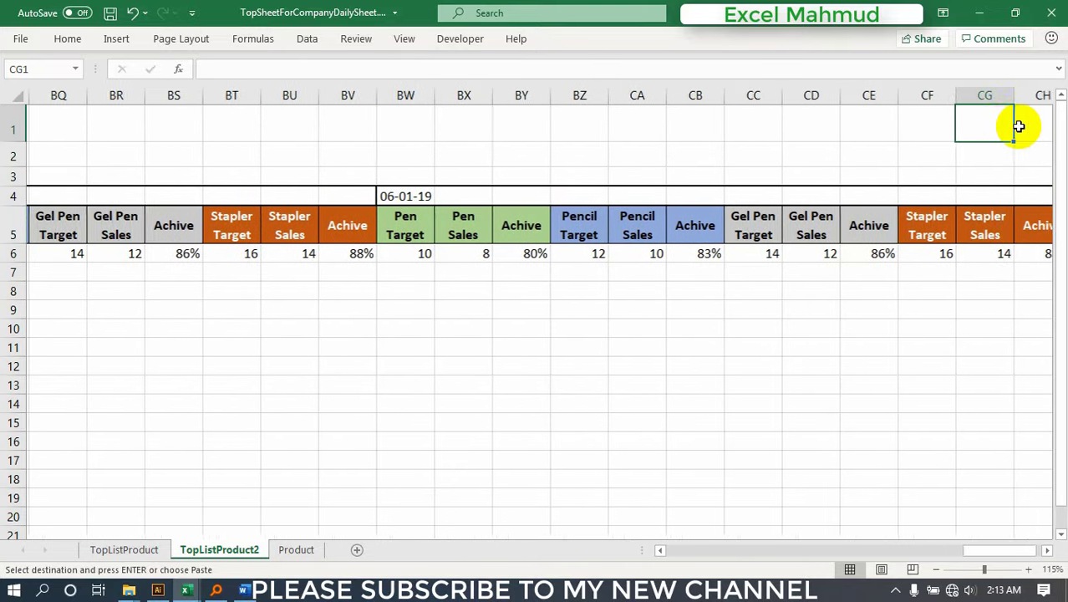
pyautogui.press('Right')
pyautogui.press('Right')
pyautogui.hotkey('ctrl', 'v')
pyautogui.press('Right')
pyautogui.press('Right')
pyautogui.press('Right')
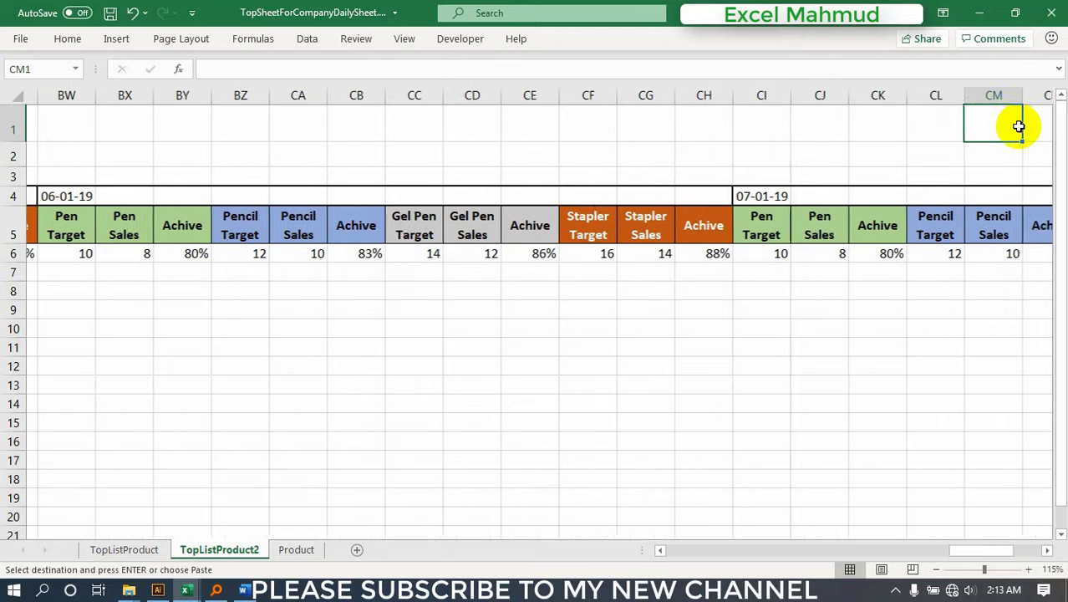
pyautogui.press('Right')
pyautogui.press('Right')
pyautogui.press('Right')
# Paste the day block at DG1, DS1 and EE1, reaching 11-01-19
pyautogui.press('Right')
pyautogui.press('Right')
pyautogui.press('Right')
pyautogui.press('Right')
pyautogui.press('Right')
pyautogui.hotkey('ctrl', 'v')
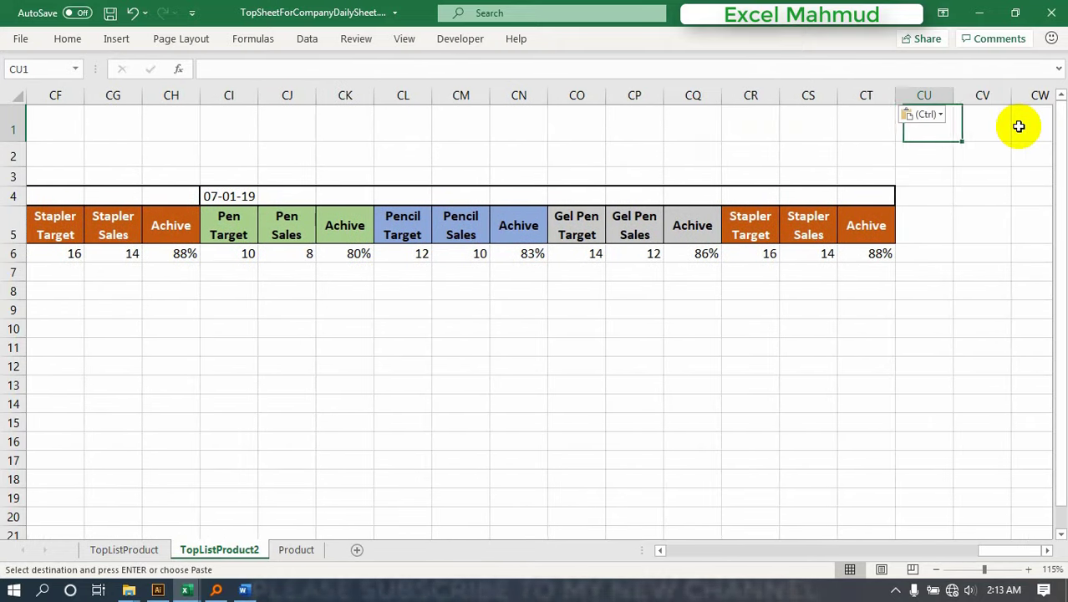
pyautogui.press('Right')
pyautogui.press('Right')
pyautogui.press('Right')
pyautogui.press('Right')
pyautogui.press('Right')
pyautogui.press('Right')
pyautogui.press('Right')
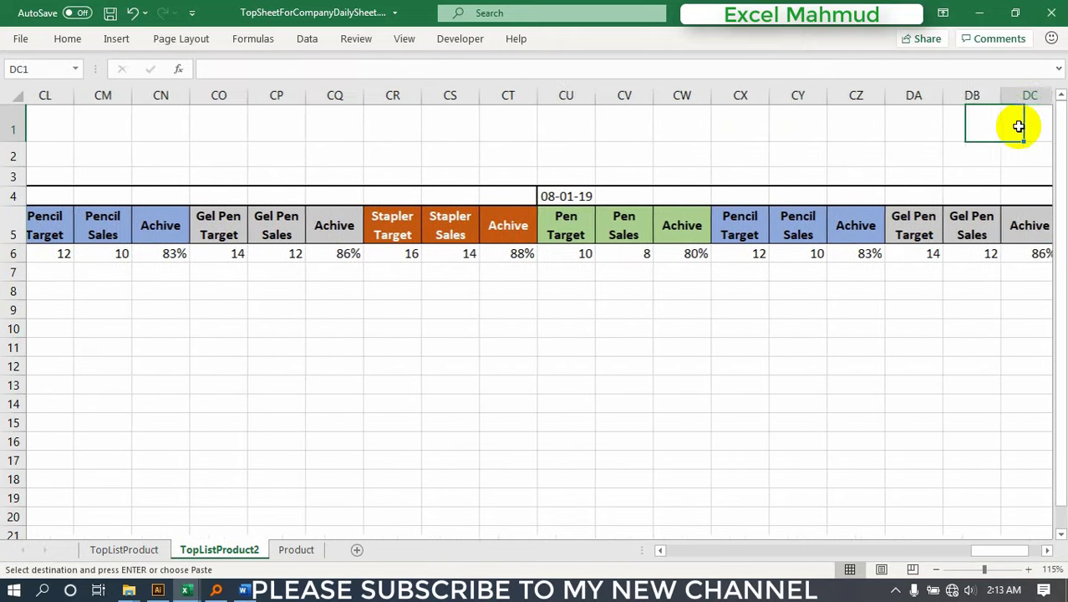
pyautogui.press('Right')
pyautogui.press('Right')
pyautogui.press('Right')
pyautogui.press('Right')
pyautogui.press('Right')
pyautogui.press('Left')
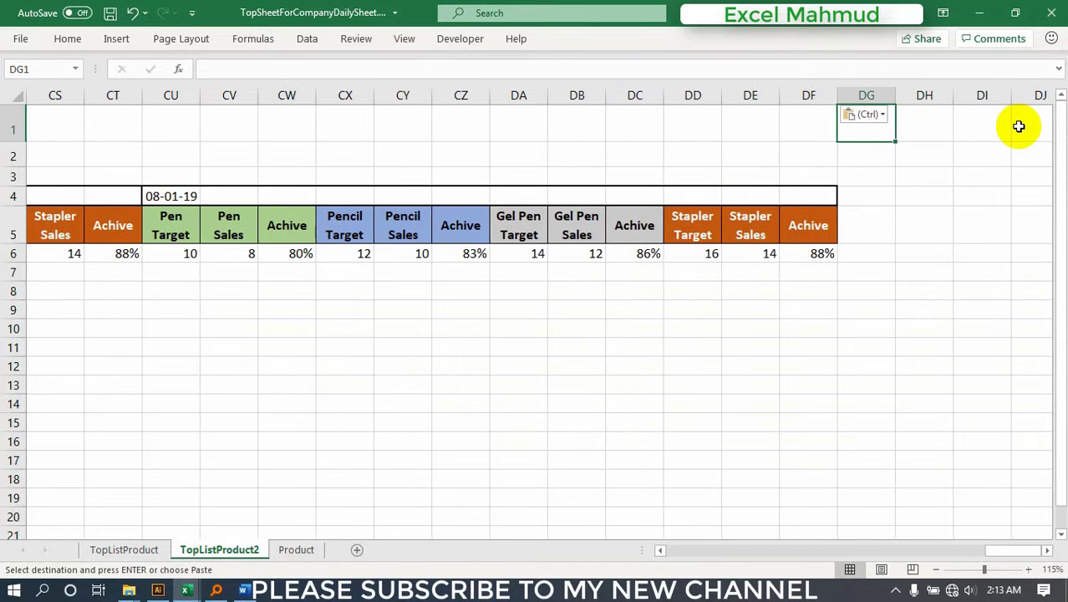
pyautogui.hotkey('ctrl', 'v')
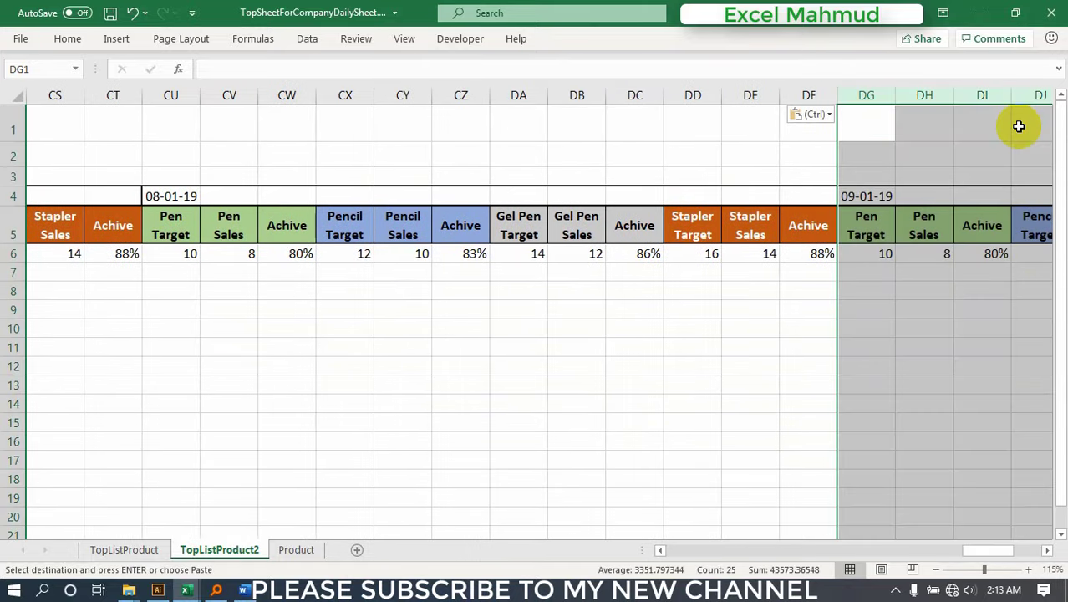
pyautogui.press('Right')
pyautogui.press('Right')
pyautogui.press('Right')
pyautogui.press('Right')
pyautogui.press('Right')
pyautogui.press('Right')
pyautogui.press('Right')
pyautogui.press('Right')
pyautogui.press('Right')
pyautogui.press('Right')
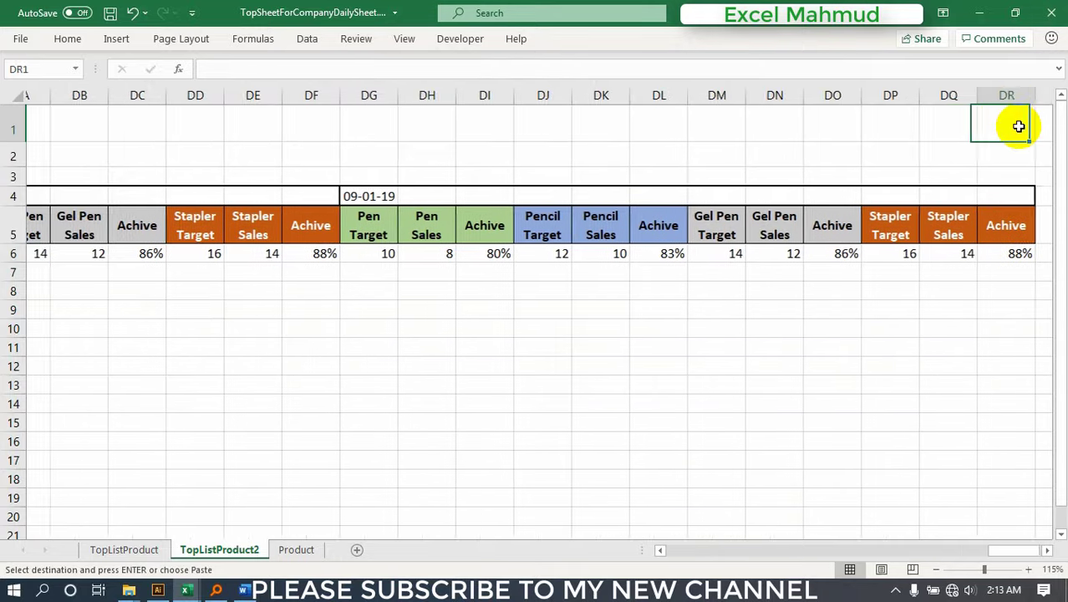
pyautogui.press('Right')
pyautogui.press('Right')
pyautogui.press('Left')
pyautogui.press('Left')
pyautogui.hotkey('ctrl', 'v')
pyautogui.press('Right')
pyautogui.press('Right')
pyautogui.press('Right')
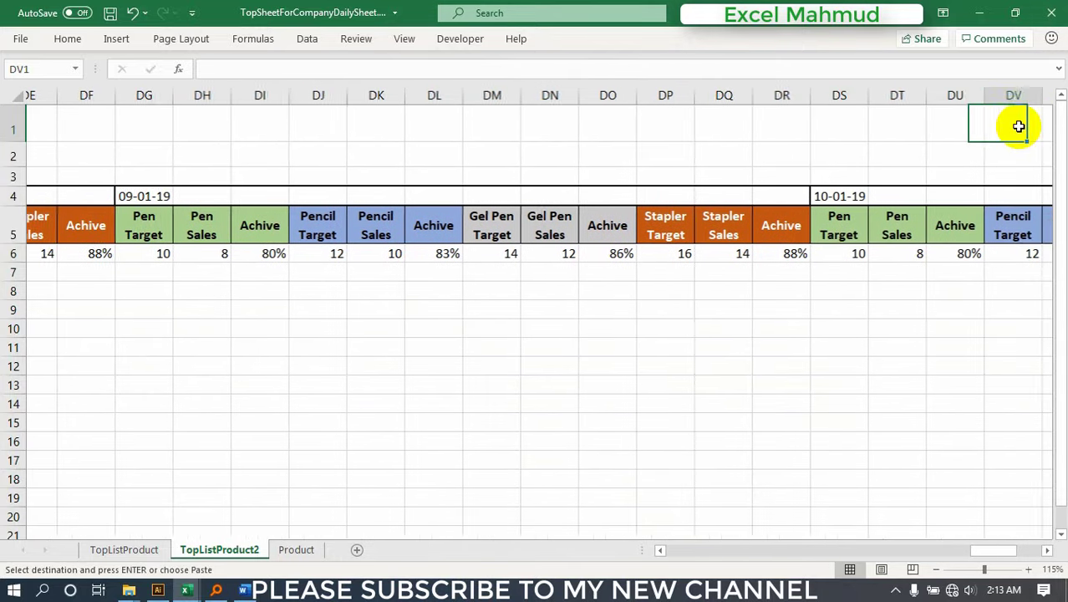
pyautogui.press('Right')
pyautogui.press('Right')
pyautogui.press('Right')
pyautogui.press('Right')
pyautogui.press('Right')
pyautogui.press('Right')
pyautogui.press('Right')
pyautogui.press('Right')
pyautogui.press('Right')
pyautogui.hotkey('ctrl', 'v')
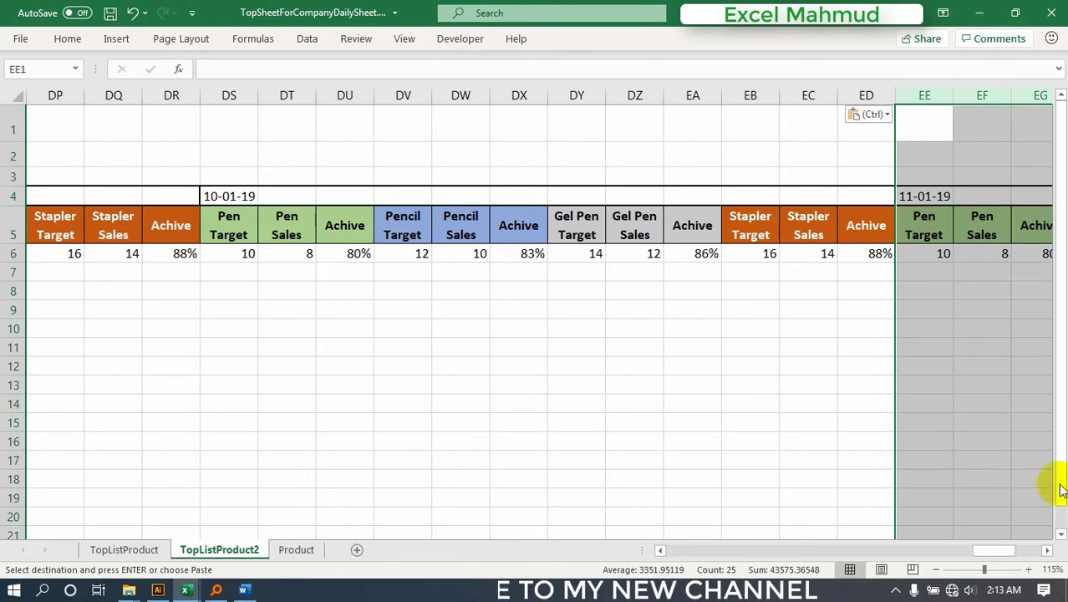
# Select all day blocks from column O onward and paste a copy at EQ1
pyautogui.moveTo(999, 549); pyautogui.dragTo(1030, 549)
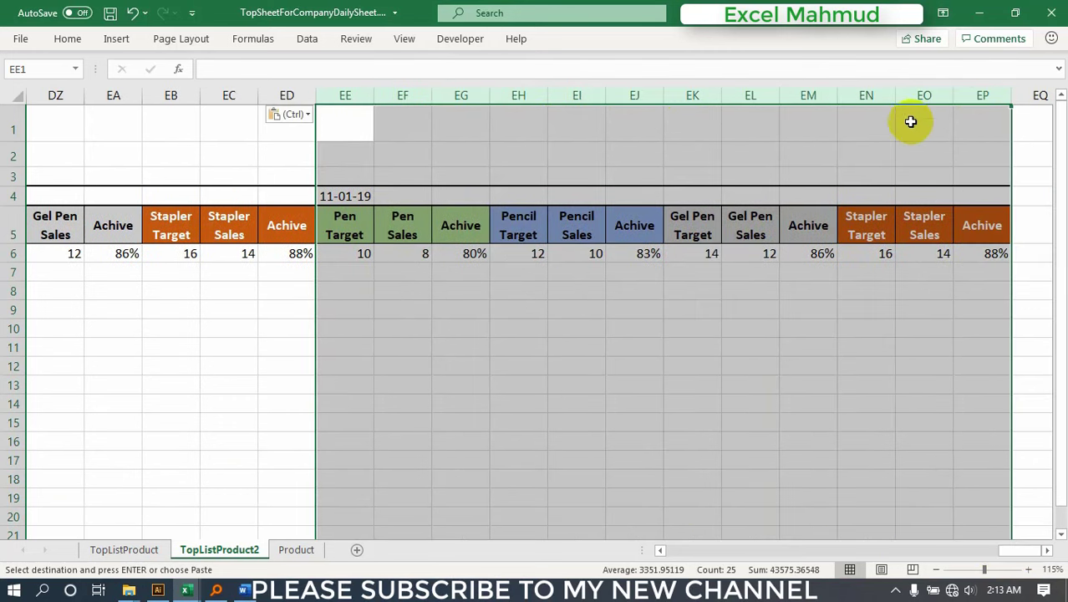
pyautogui.moveTo(971, 96)
pyautogui.mouseDown()
pyautogui.moveTo(3, 12)
pyautogui.moveTo(2, 39)
pyautogui.mouseUp()
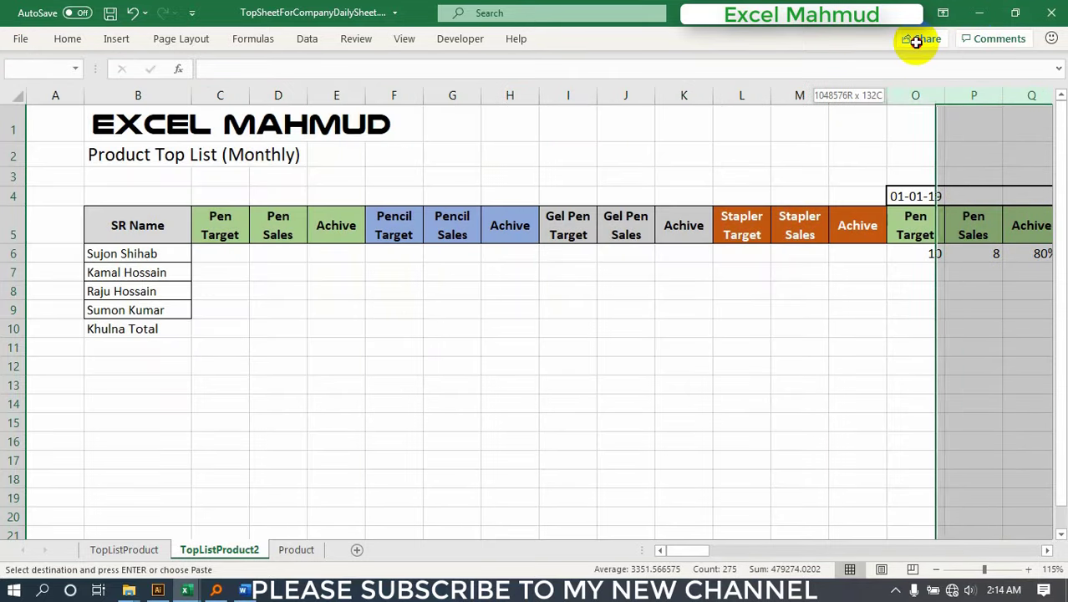
pyautogui.moveTo(3, 40)
pyautogui.mouseDown()
pyautogui.moveTo(916, 42)
pyautogui.moveTo(375, 31)
pyautogui.moveTo(388, 28)
pyautogui.mouseUp()
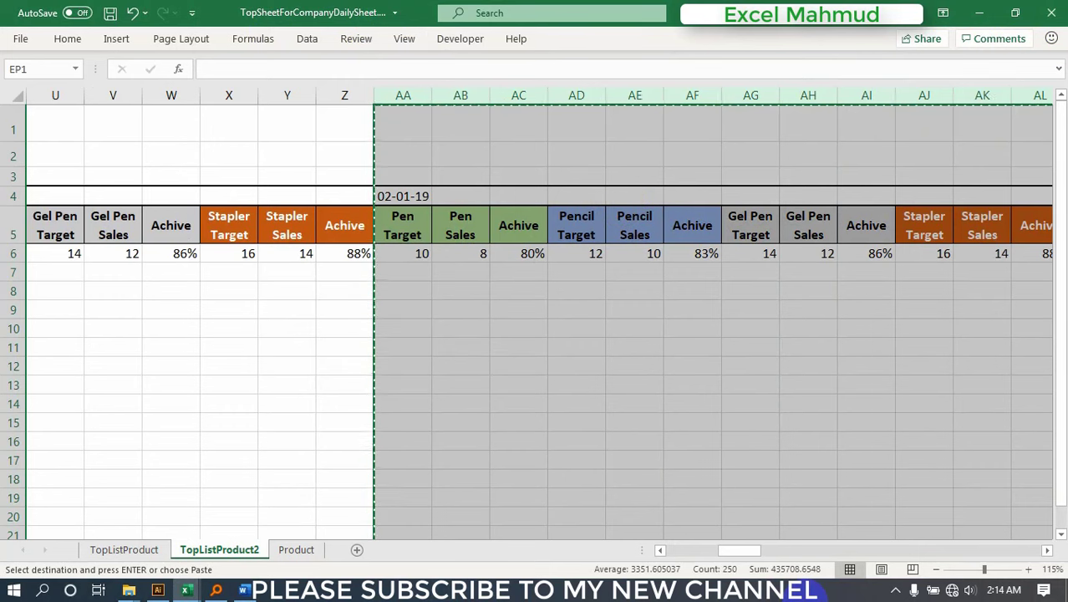
pyautogui.moveTo(744, 549); pyautogui.dragTo(1041, 550)
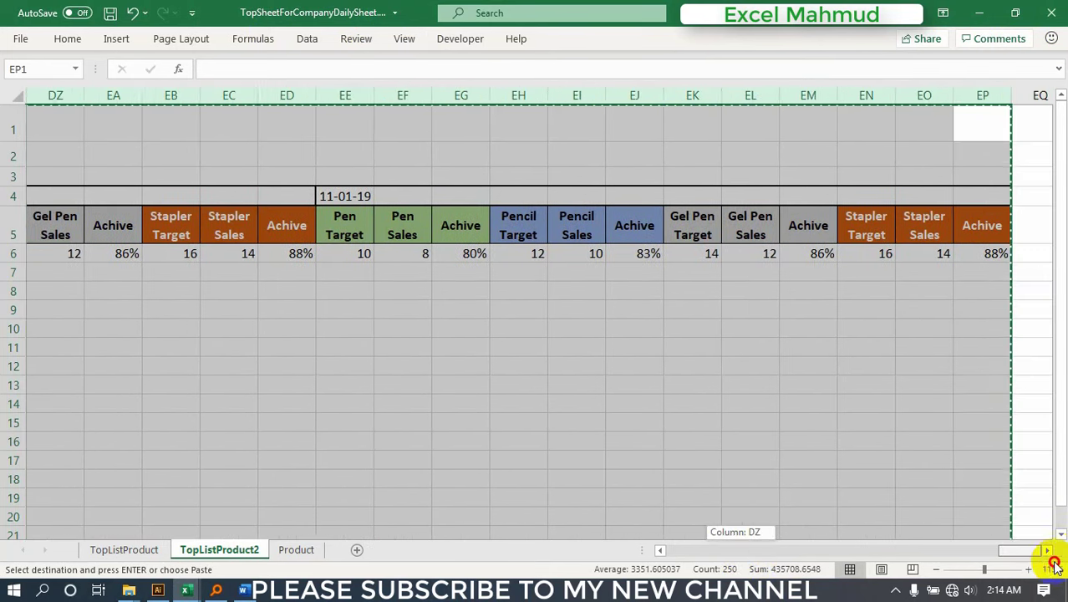
pyautogui.click(1031, 124)
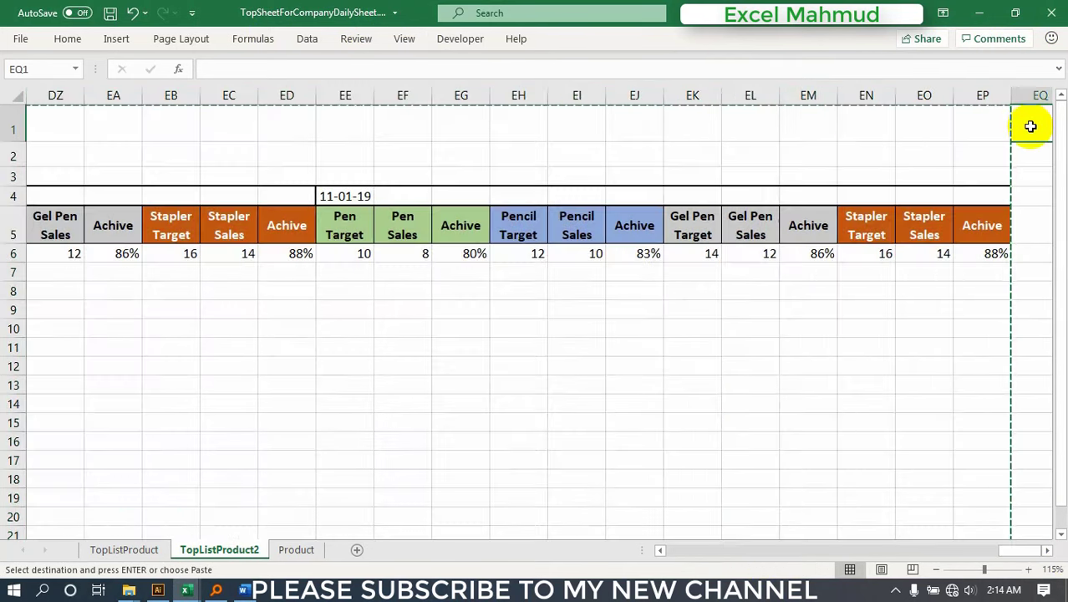
pyautogui.hotkey('ctrl', 'v')
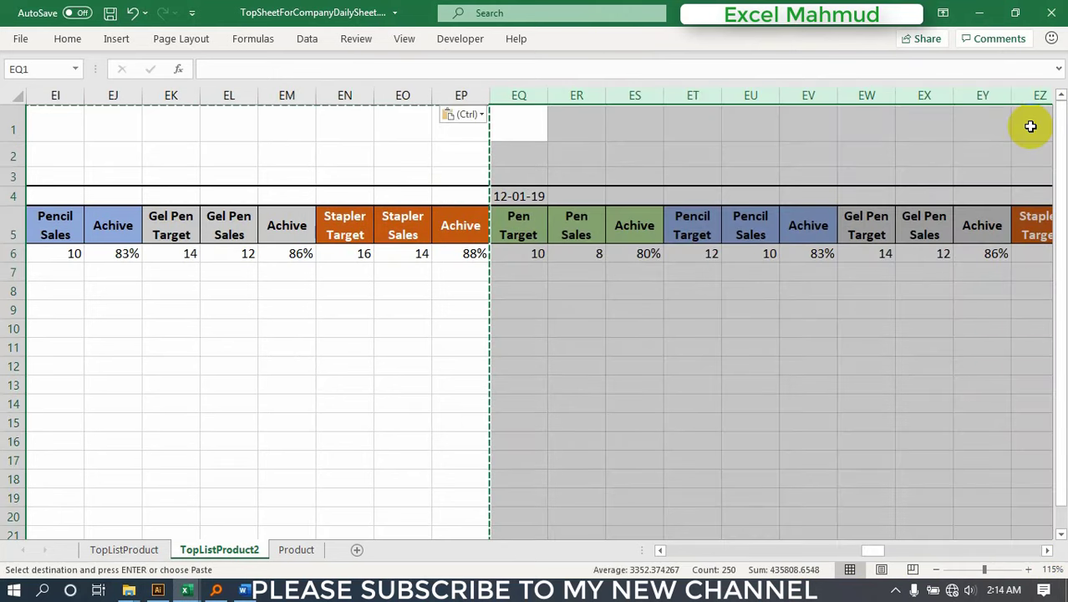
# Paste another copy at JG1 so the dates run through 31-01-19, then save
pyautogui.hotkey('ctrl', 'Right')
pyautogui.hotkey('ctrl', 'Left')
pyautogui.press('Down')
pyautogui.press('Down')
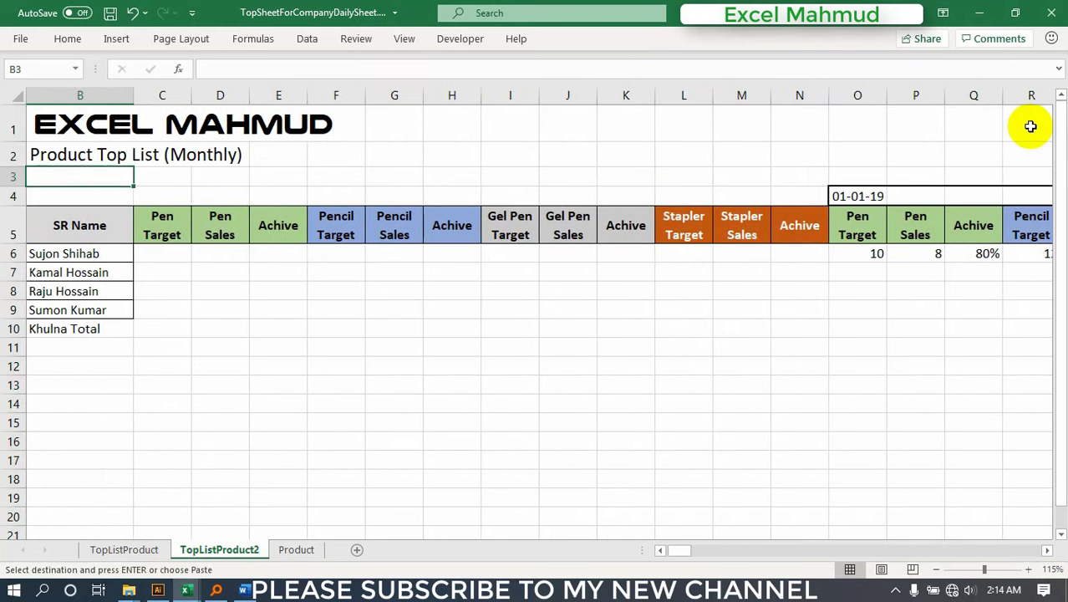
pyautogui.press('Down')
pyautogui.press('Down')
pyautogui.hotkey('ctrl', 'Right')
pyautogui.press('Right')
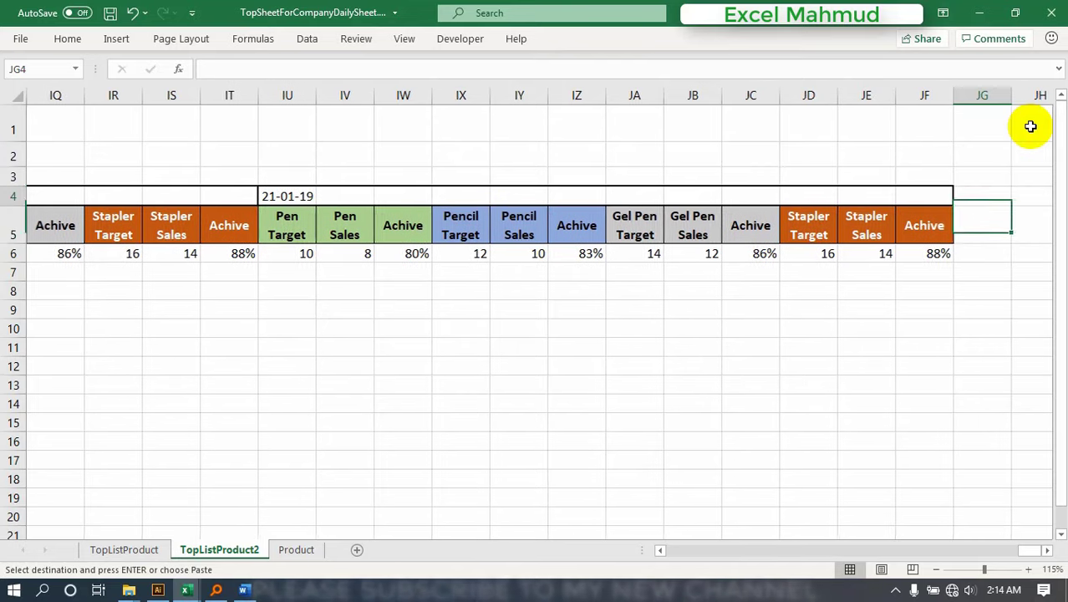
pyautogui.press('Up')
pyautogui.press('Up')
pyautogui.press('Up')
pyautogui.press('Up')
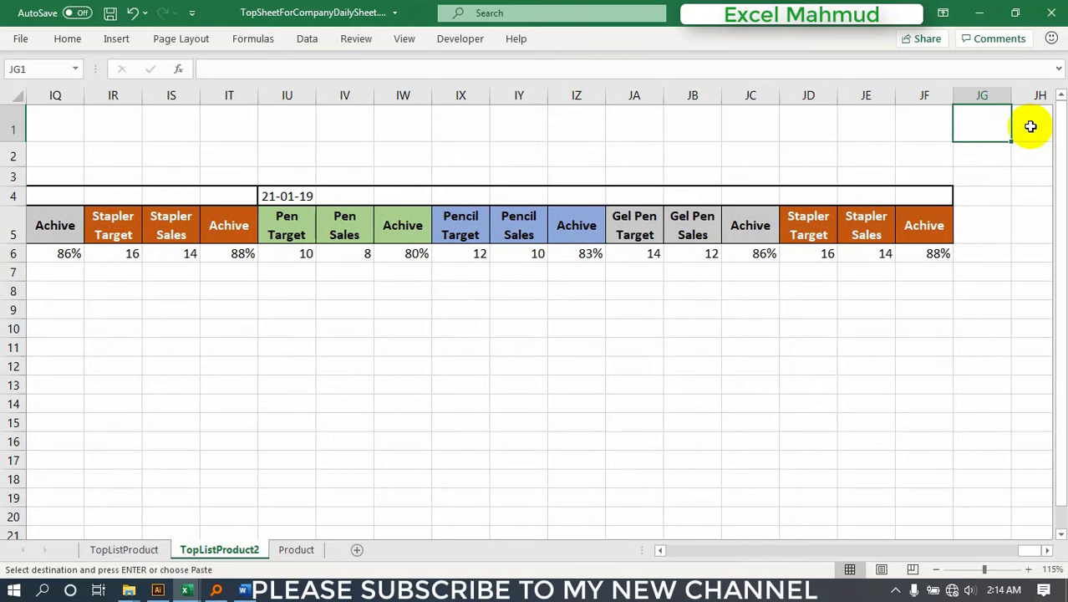
pyautogui.hotkey('ctrl', 'v')
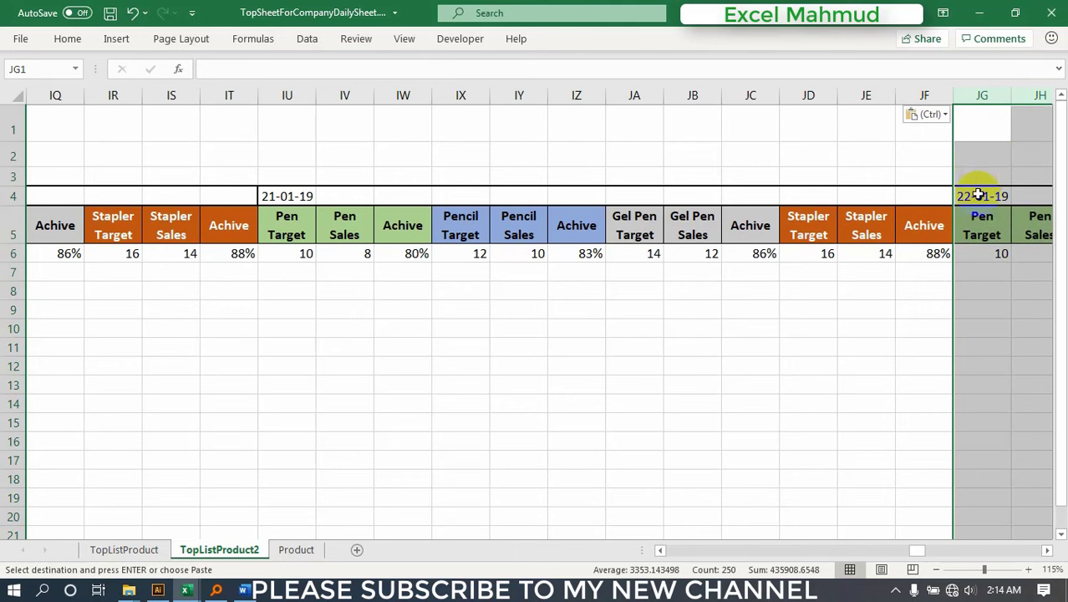
pyautogui.click(977, 226)
pyautogui.hotkey('ctrl', 'Right')
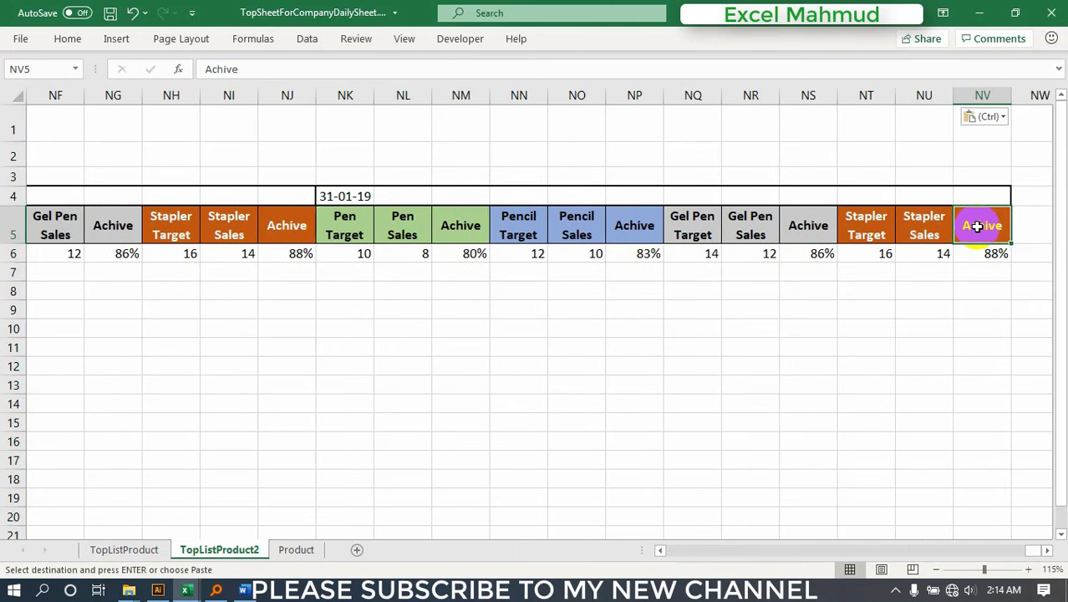
pyautogui.press('Right')
pyautogui.press('Right')
pyautogui.press('Right')
pyautogui.hotkey('ctrl', 's')
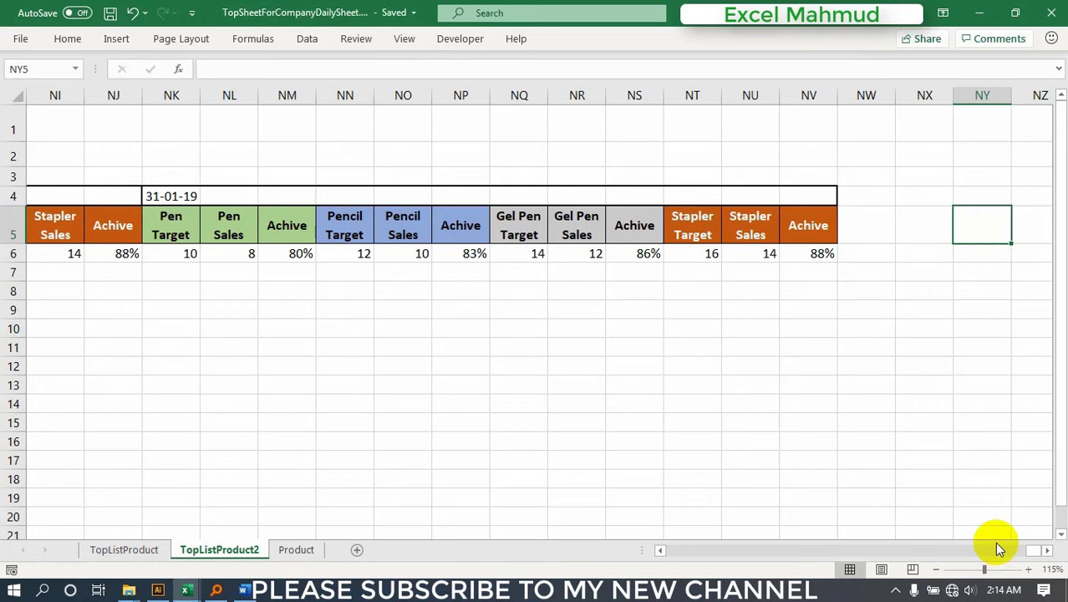
# Review the first day's Pen figures and the row 6 values across the blocks
pyautogui.moveTo(1034, 556)
pyautogui.mouseDown()
pyautogui.moveTo(764, 586)
pyautogui.moveTo(657, 561)
pyautogui.mouseUp()
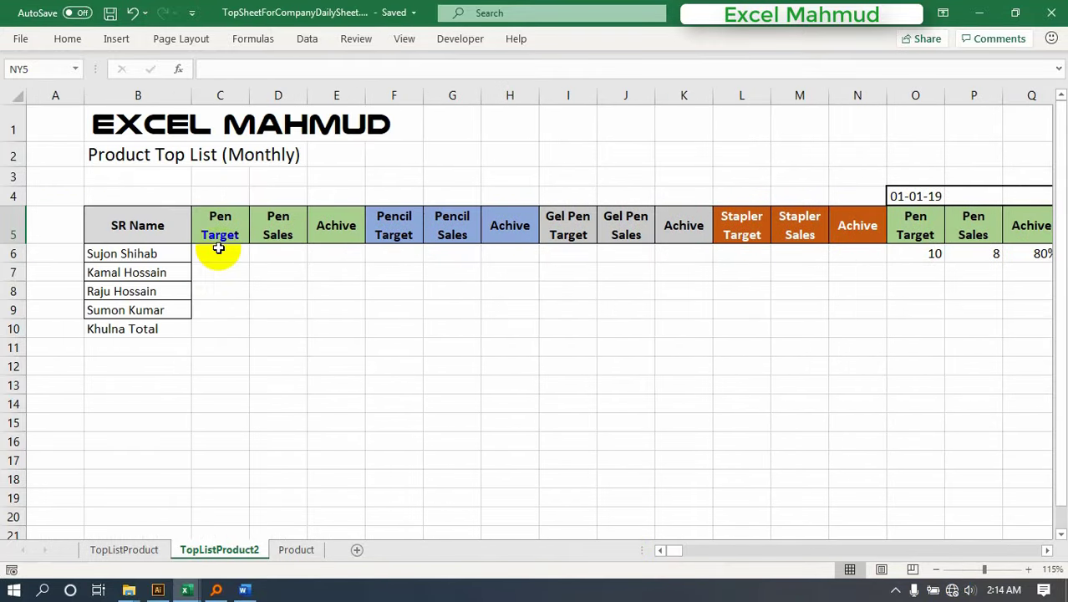
pyautogui.click(909, 252)
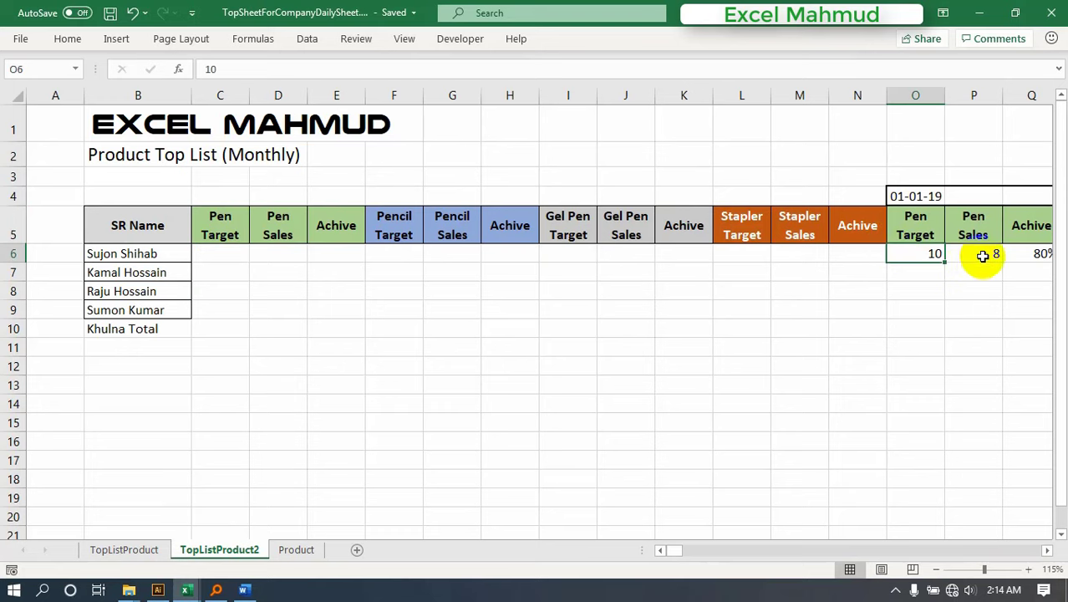
pyautogui.moveTo(983, 255); pyautogui.dragTo(906, 255)
pyautogui.click(995, 311)
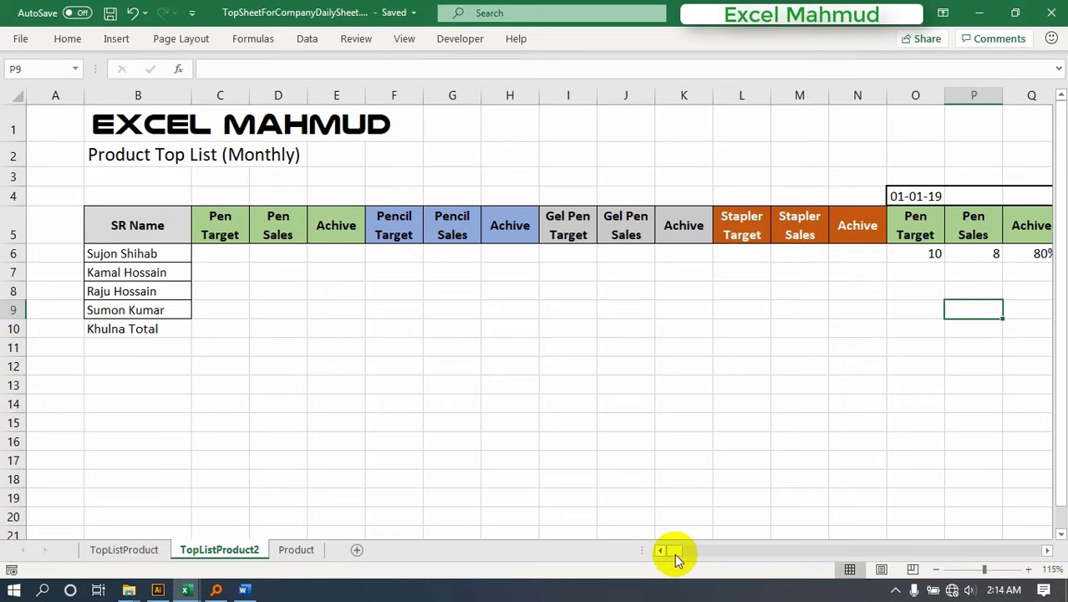
pyautogui.moveTo(678, 558); pyautogui.dragTo(682, 552)
pyautogui.moveTo(469, 253); pyautogui.dragTo(870, 272)
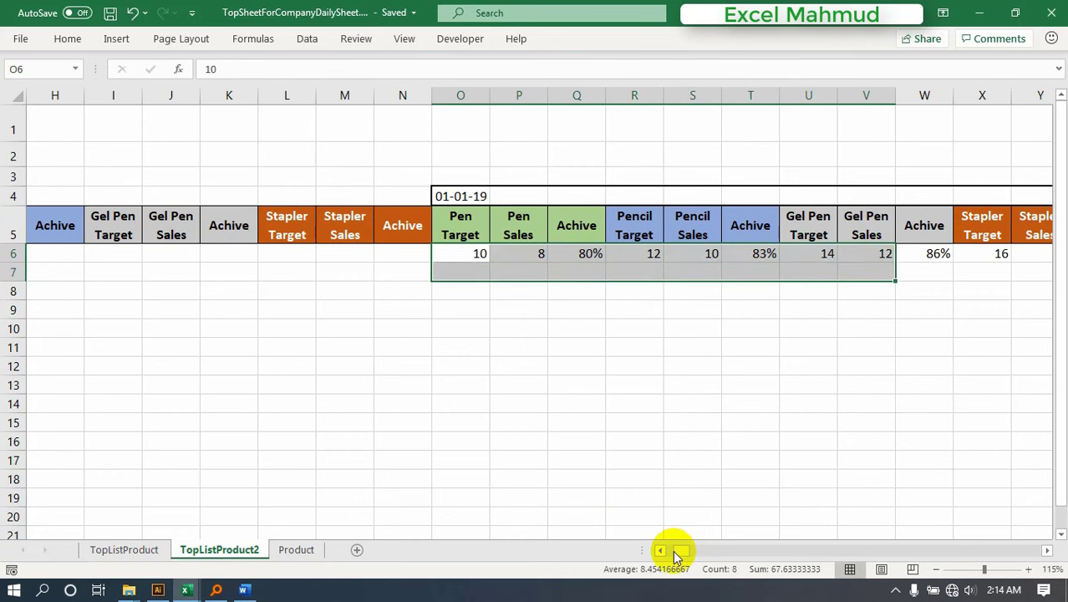
pyautogui.moveTo(678, 556); pyautogui.dragTo(663, 550)
pyautogui.click(394, 309)
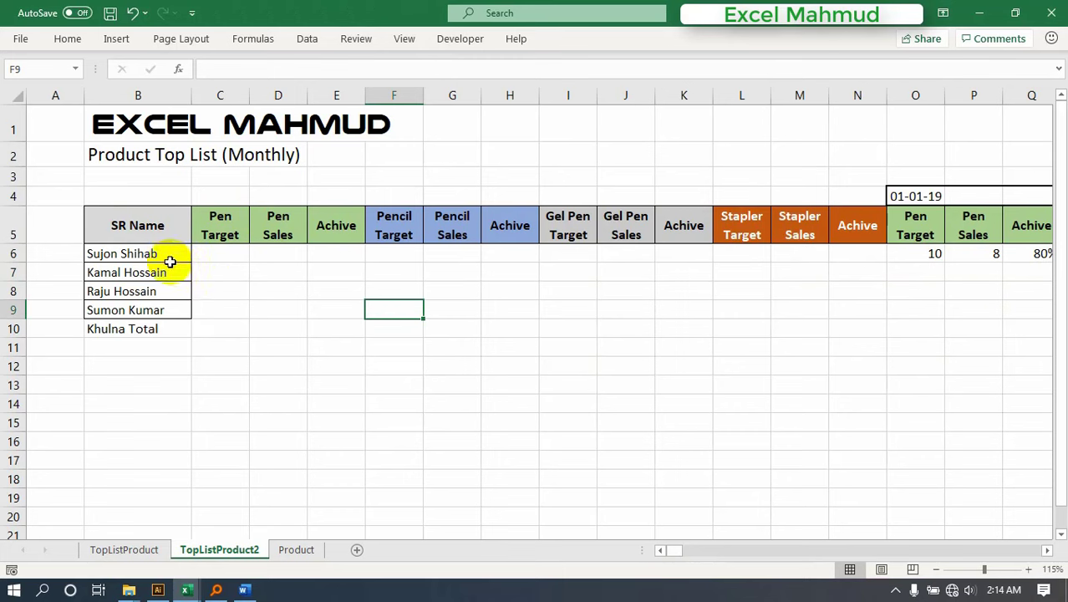
# Fill the Khulna Total label in B10 with orange and save the workbook
pyautogui.moveTo(170, 255); pyautogui.dragTo(168, 310)
pyautogui.click(143, 327)
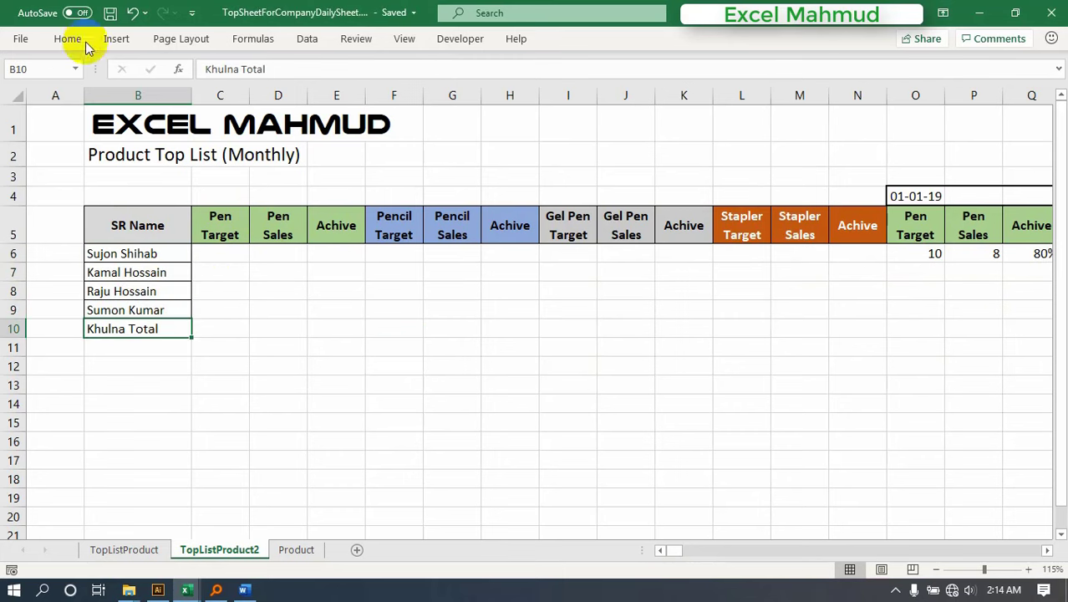
pyautogui.click(74, 46)
pyautogui.click(198, 92)
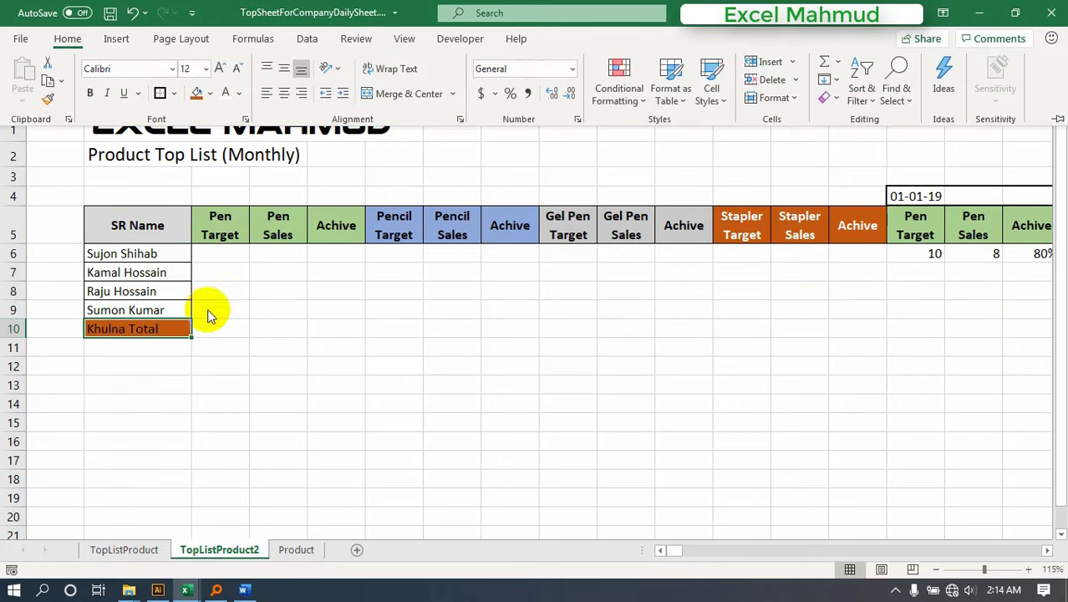
pyautogui.hotkey('ctrl', 's')
pyautogui.click(284, 327)
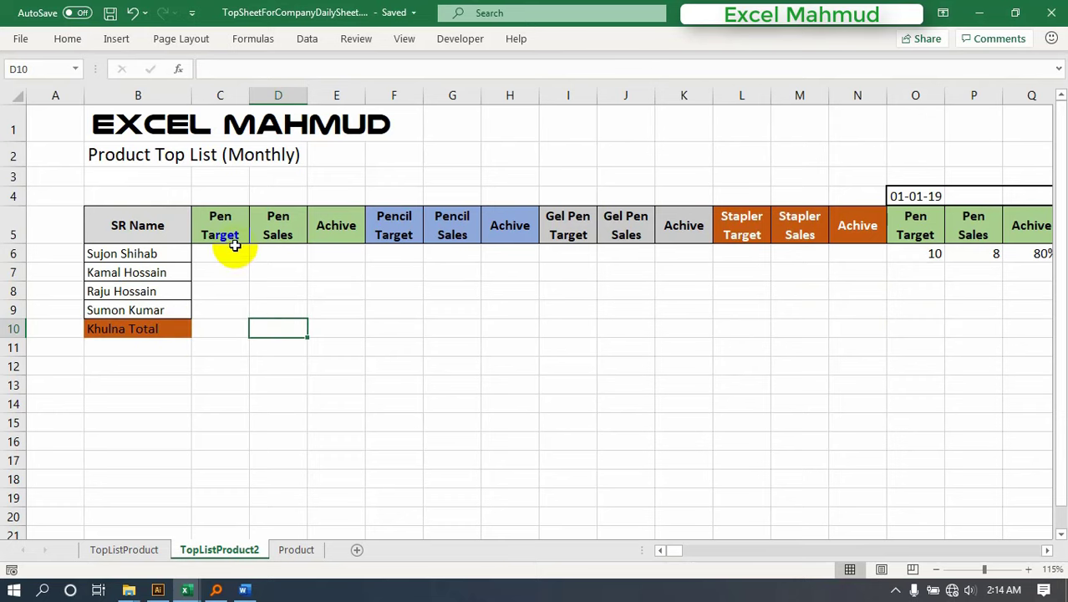
pyautogui.click(234, 253)
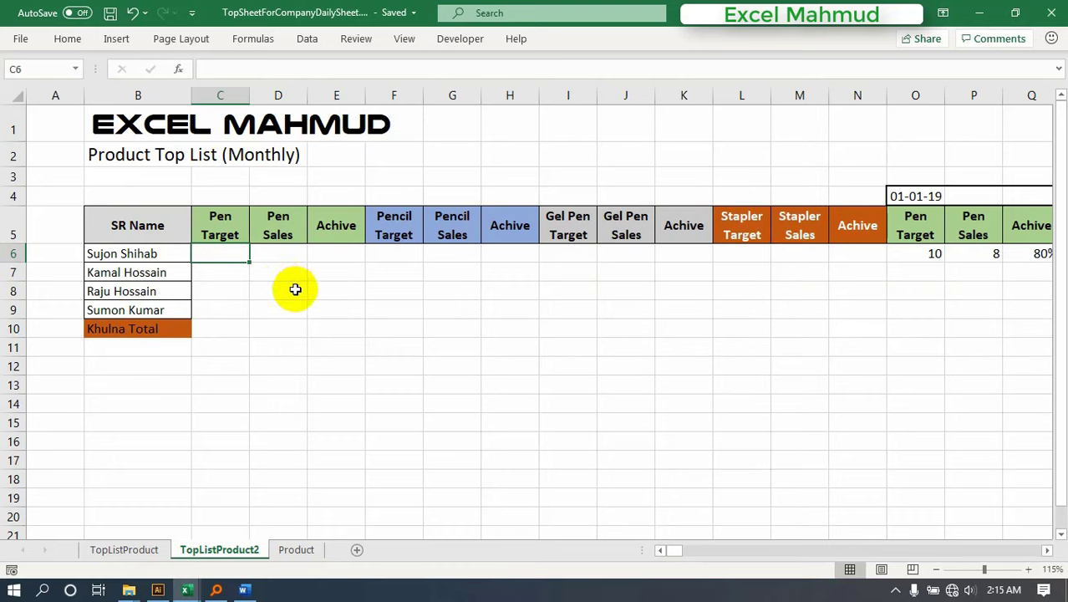
# Review the first three days' Pen Target values in row 6
pyautogui.click(906, 256)
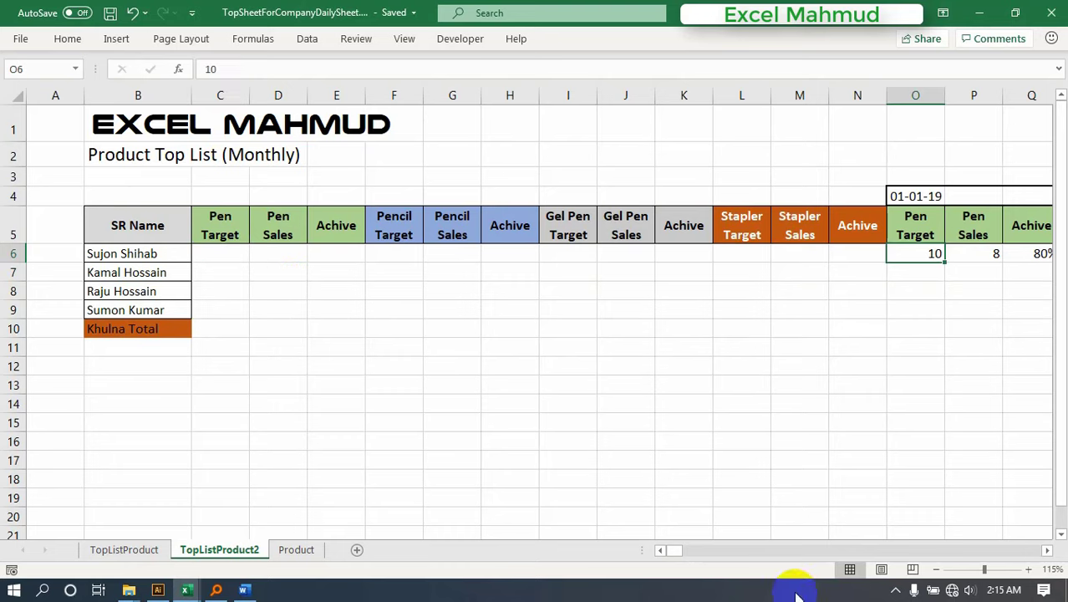
pyautogui.moveTo(675, 553); pyautogui.dragTo(693, 552)
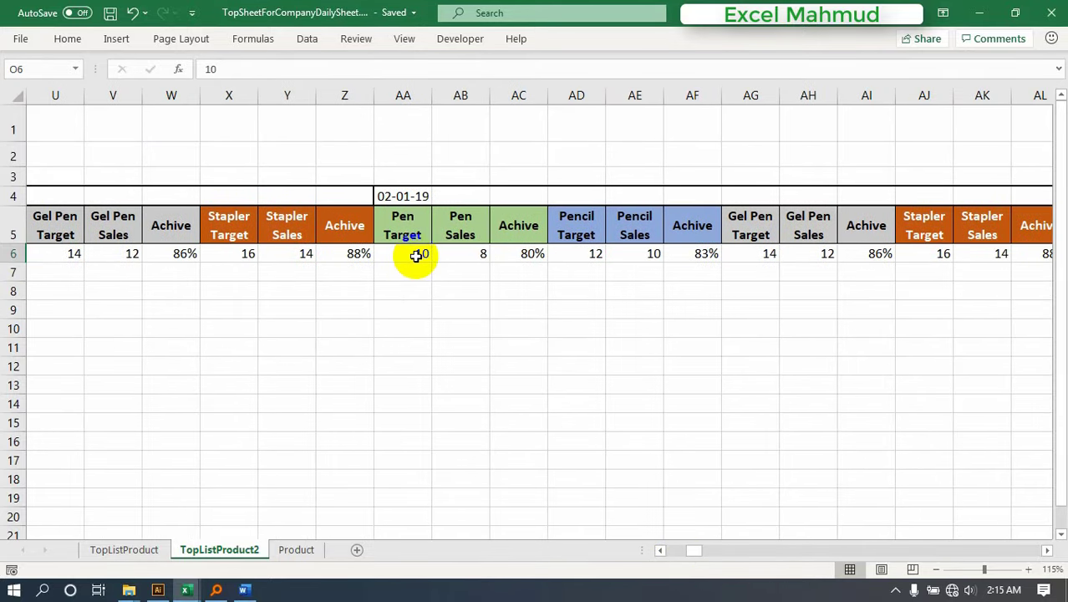
pyautogui.click(417, 256)
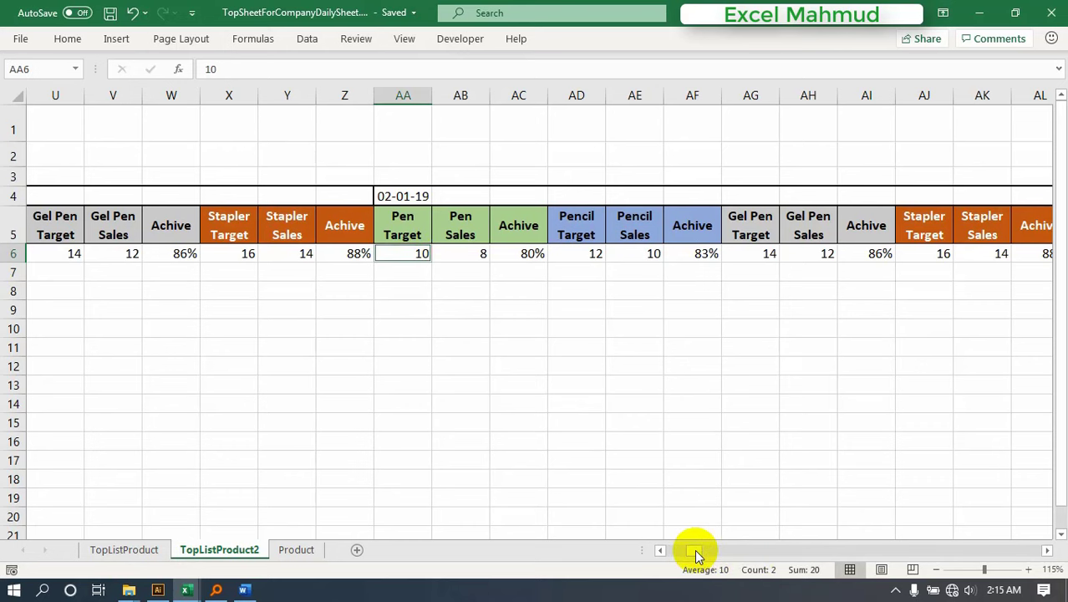
pyautogui.moveTo(698, 555); pyautogui.dragTo(671, 550)
pyautogui.keyDown('ctrl'); pyautogui.click(401, 254); pyautogui.keyUp('ctrl')
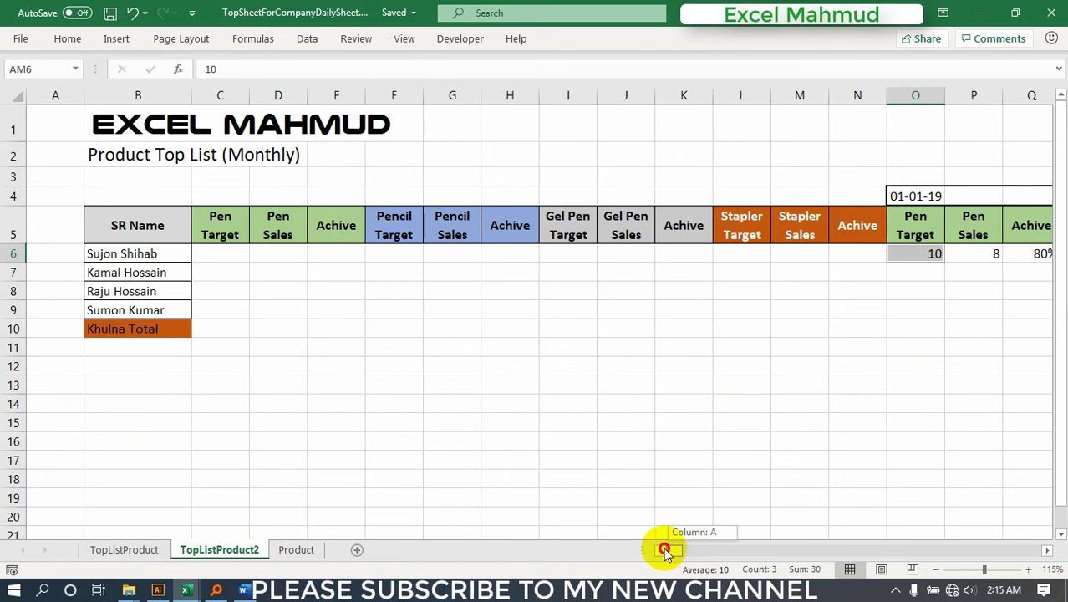
pyautogui.click(464, 318)
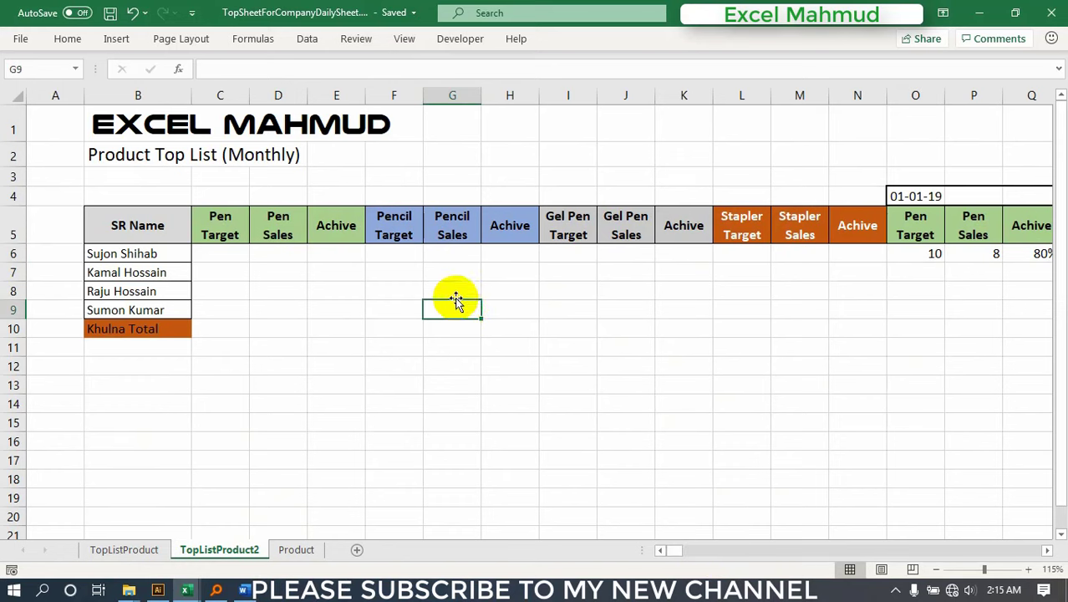
# Start a SUMIF in C6 using the header range O5:NV5
pyautogui.click(243, 255)
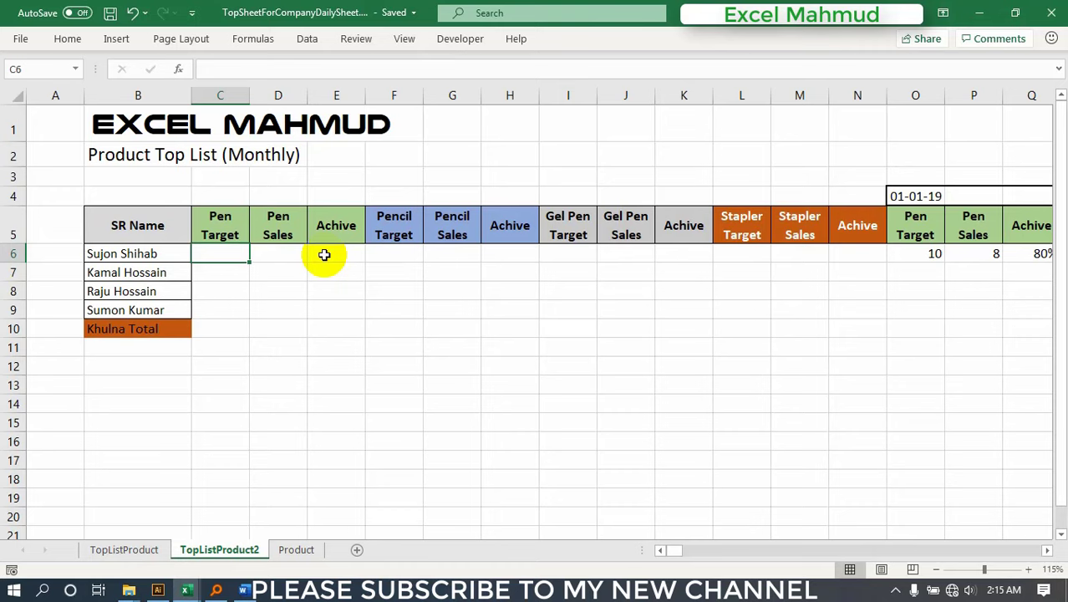
pyautogui.write('=')
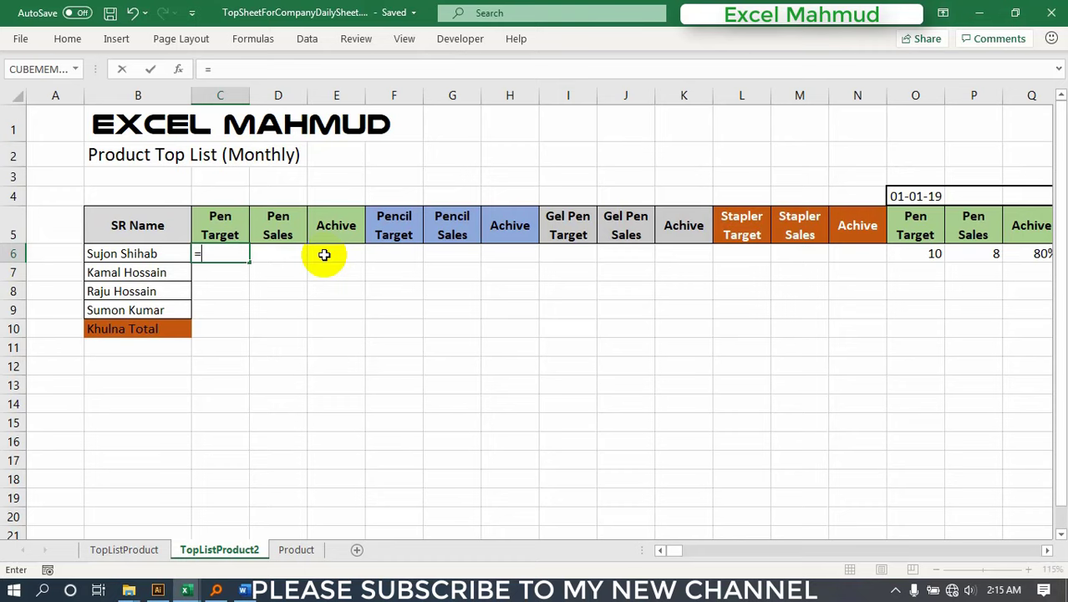
pyautogui.write('sumif')
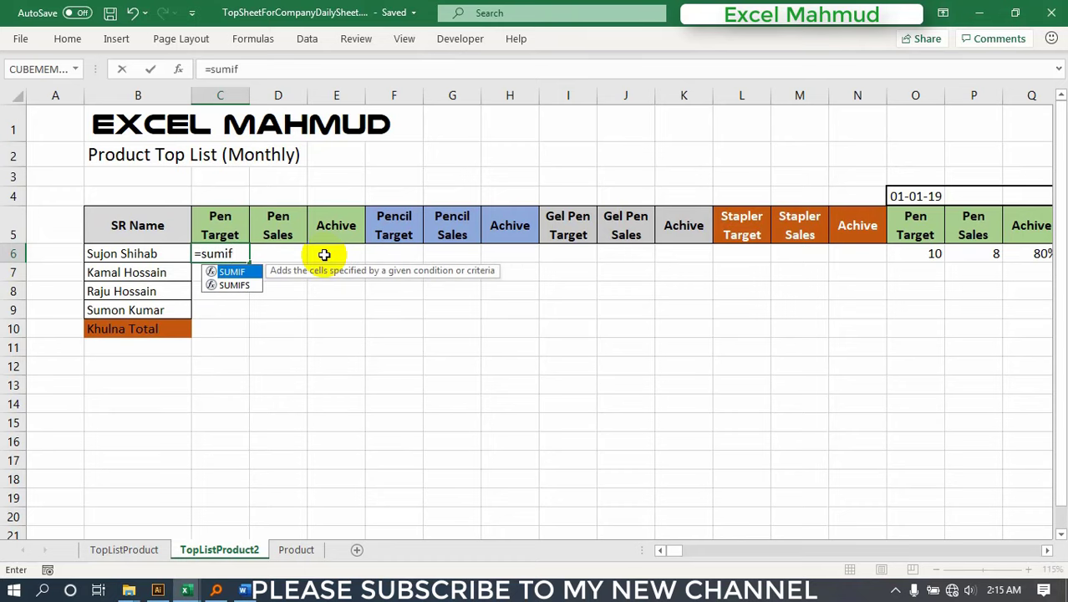
pyautogui.press('Tab')
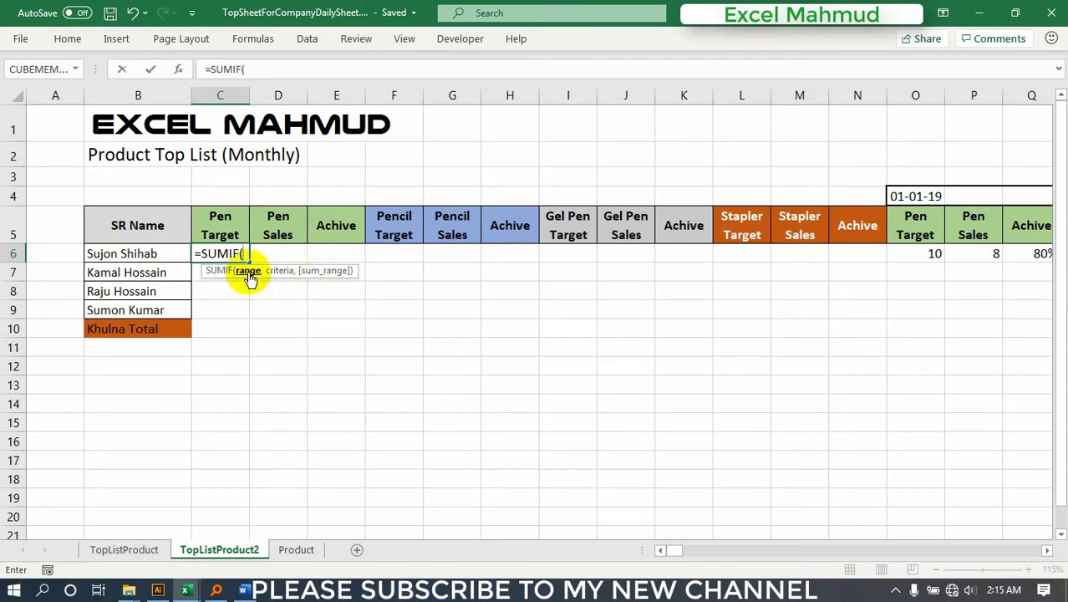
pyautogui.click(916, 232)
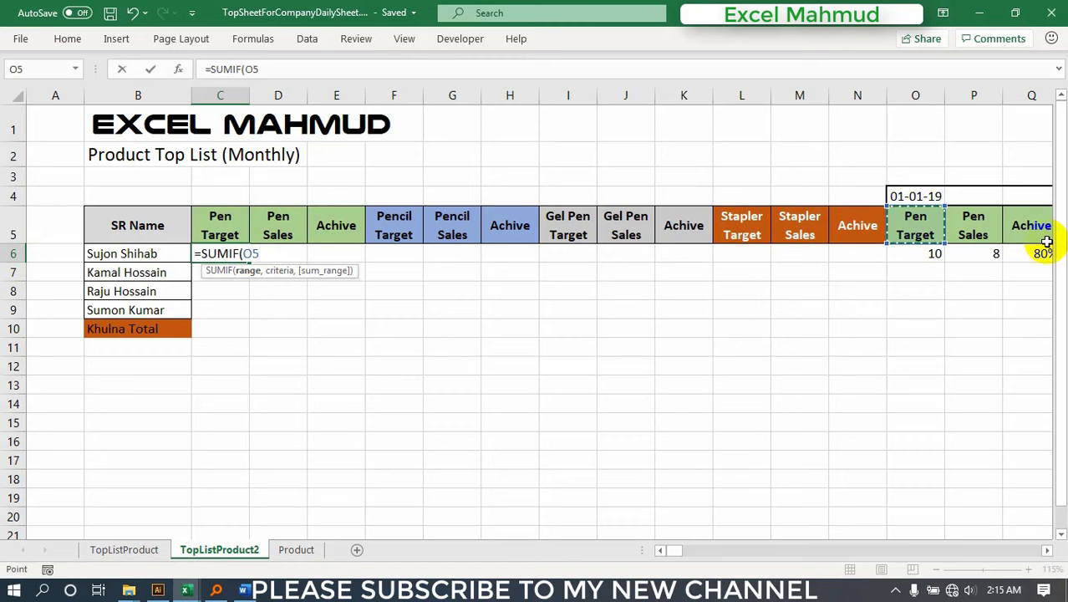
pyautogui.moveTo(1047, 242); pyautogui.dragTo(1047, 242)
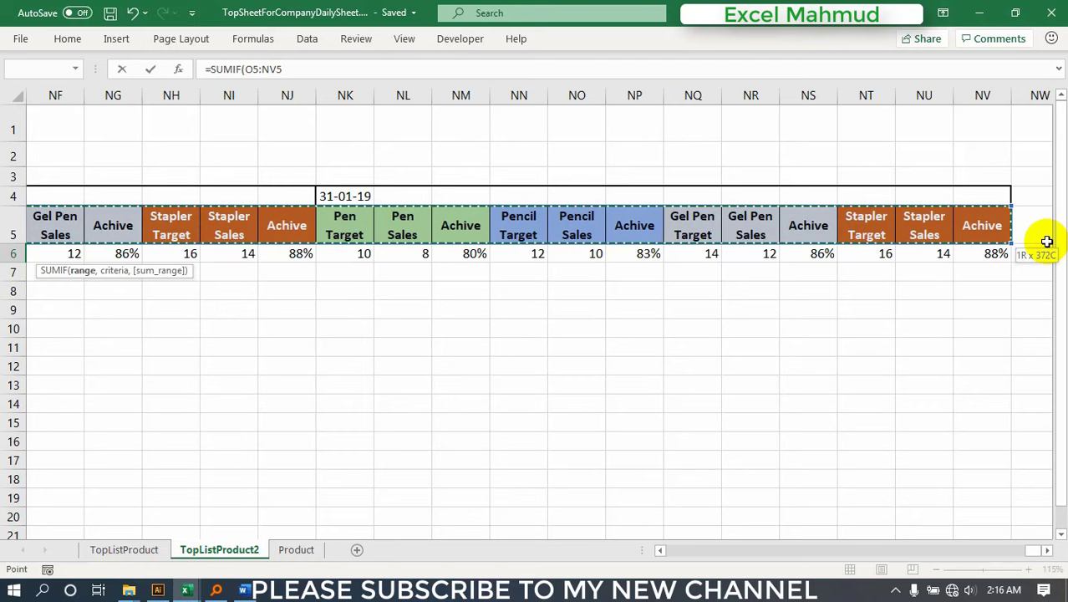
pyautogui.write(',')
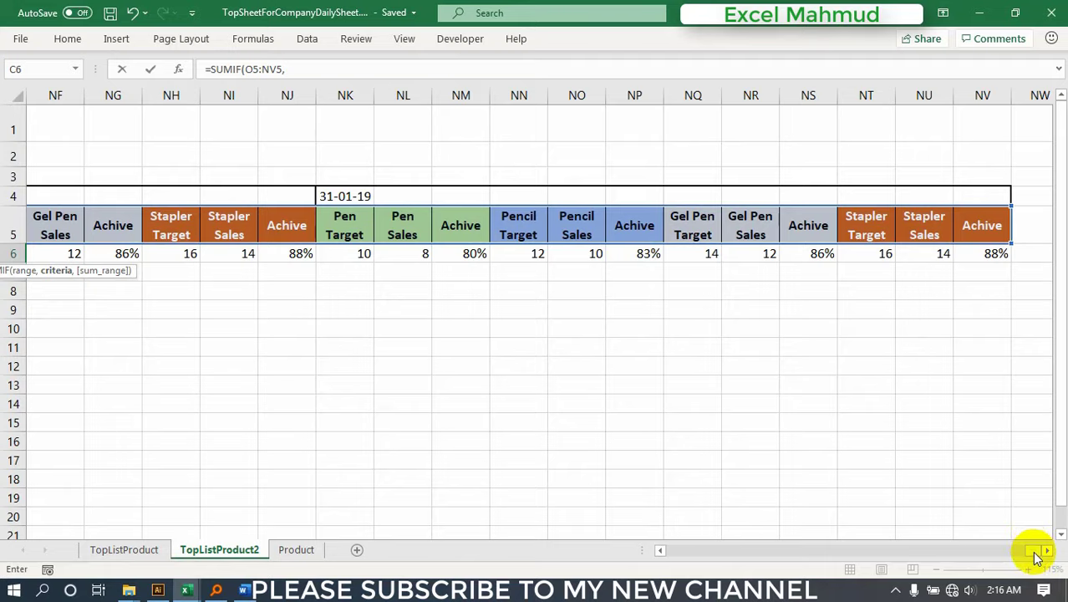
pyautogui.moveTo(1035, 556); pyautogui.dragTo(665, 556)
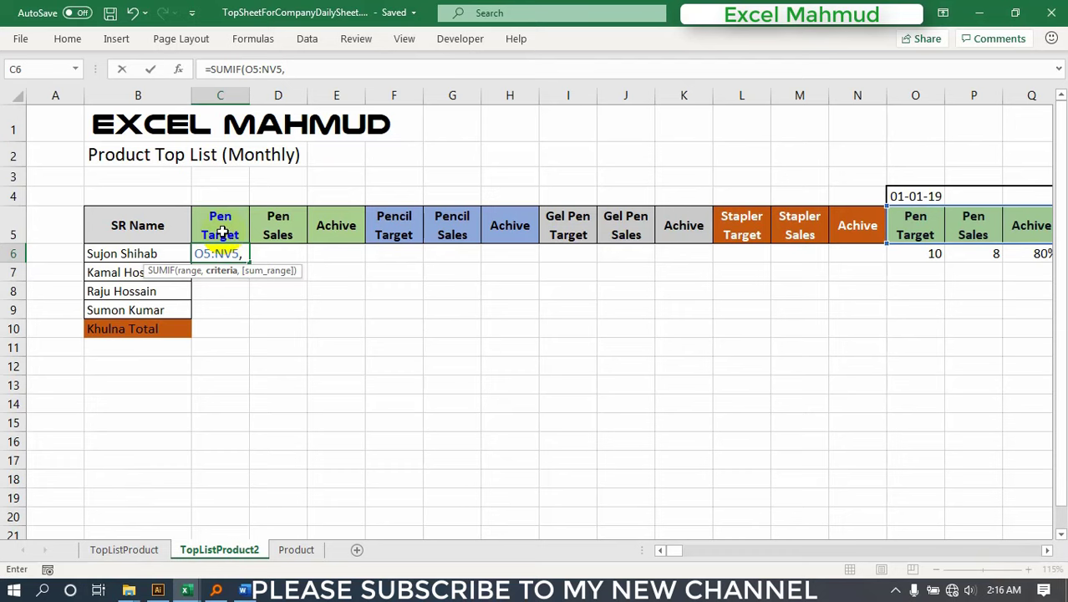
# Complete the SUMIF with criteria C5 and sum range O6:NV6, giving 310
pyautogui.click(221, 234)
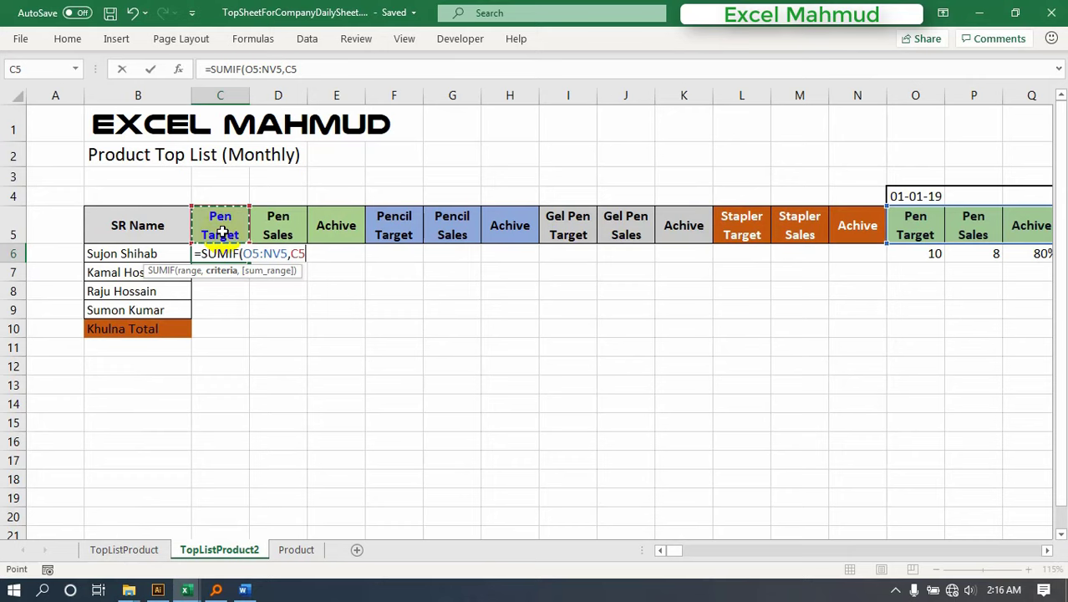
pyautogui.write(',')
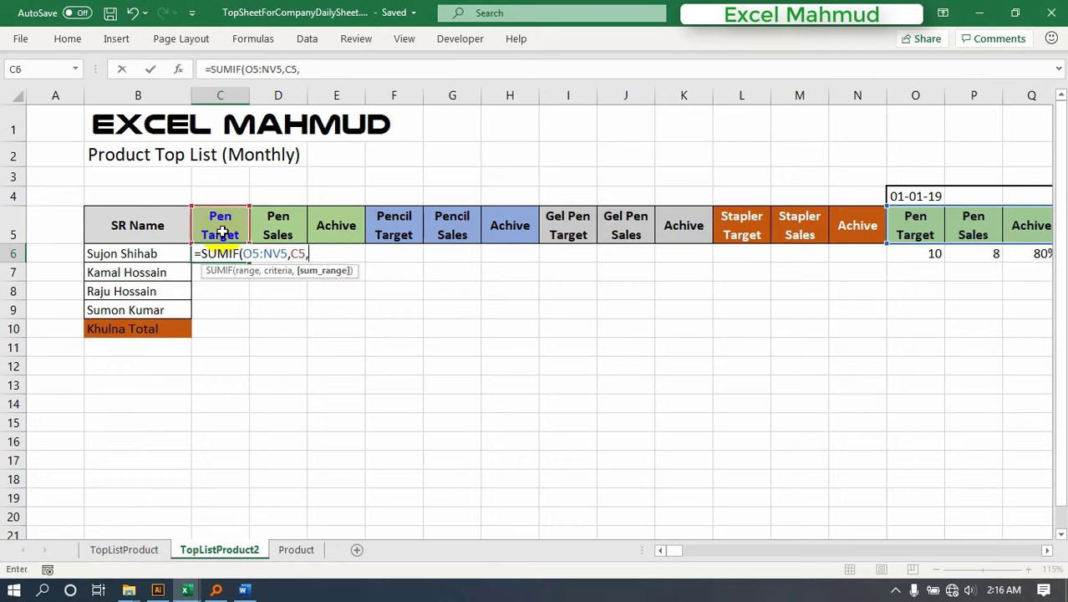
pyautogui.click(918, 256)
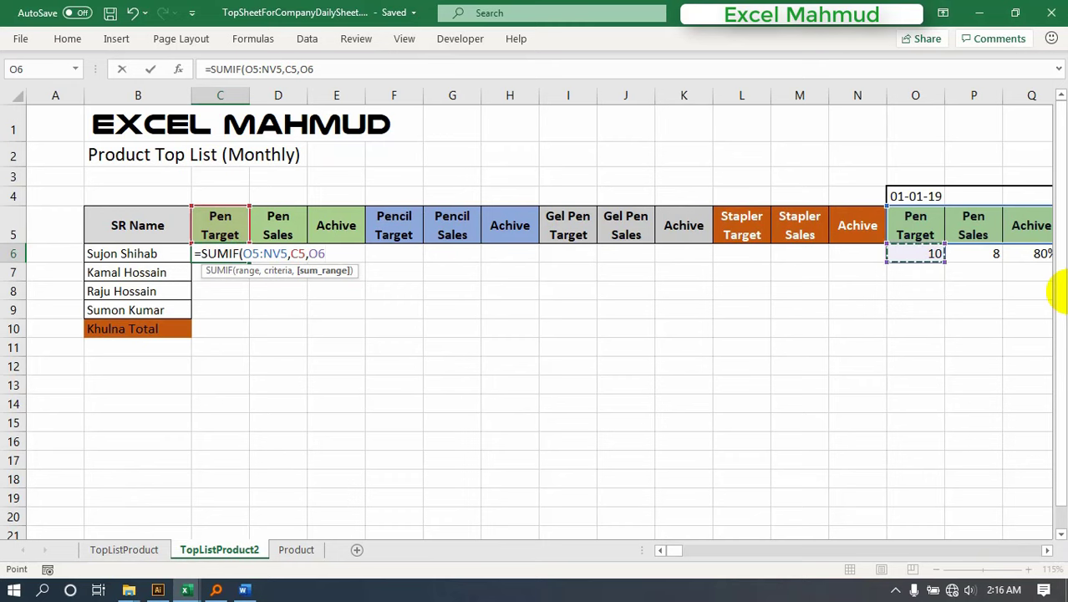
pyautogui.moveTo(1060, 293); pyautogui.dragTo(1060, 293)
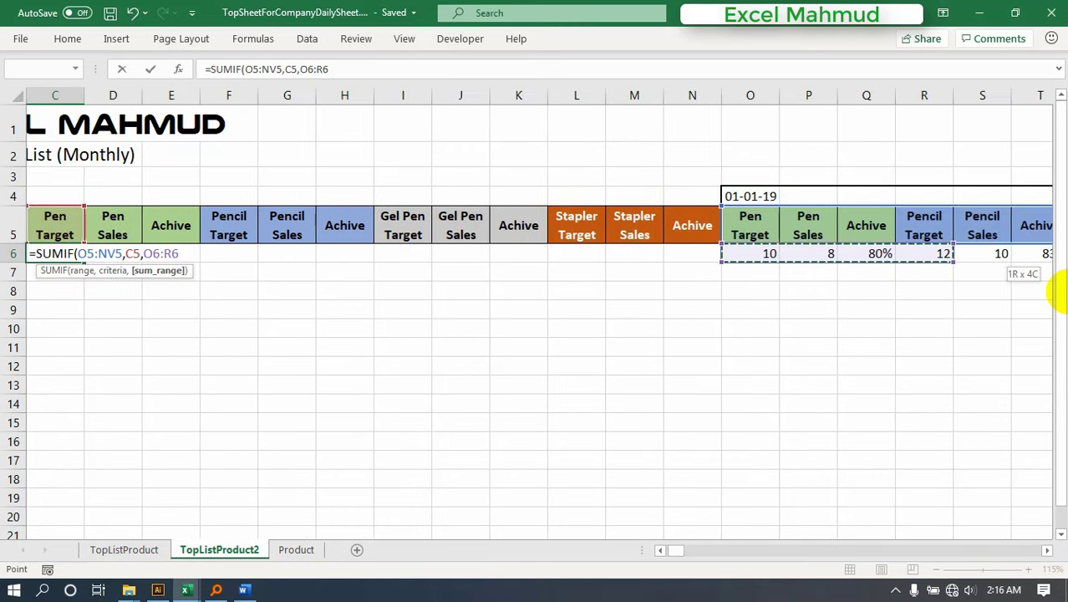
pyautogui.hotkey('ctrl', 'shift', 'Right')
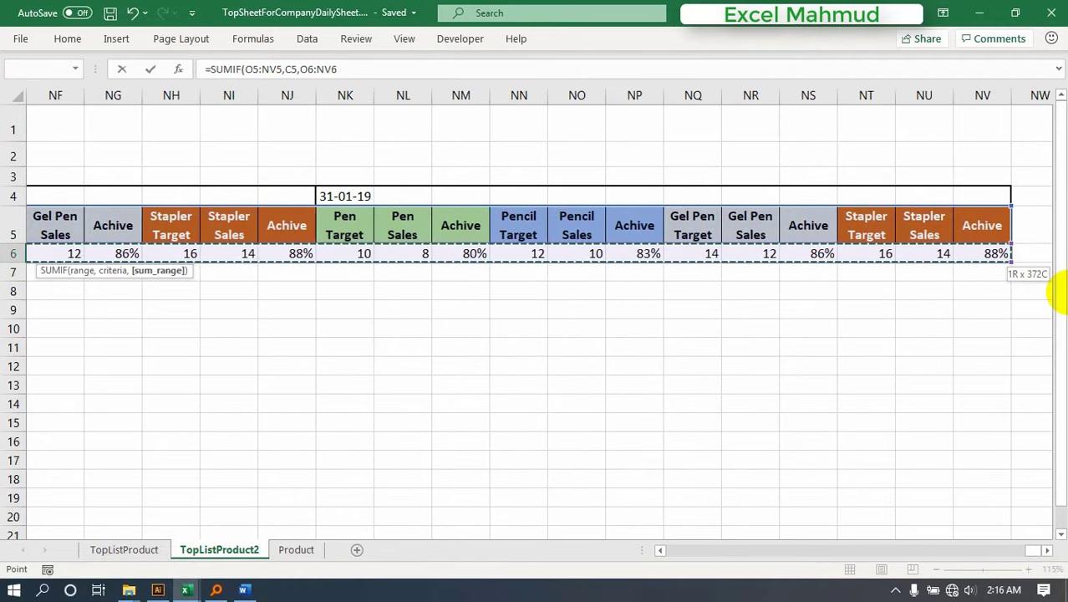
pyautogui.moveTo(1032, 550); pyautogui.dragTo(650, 558)
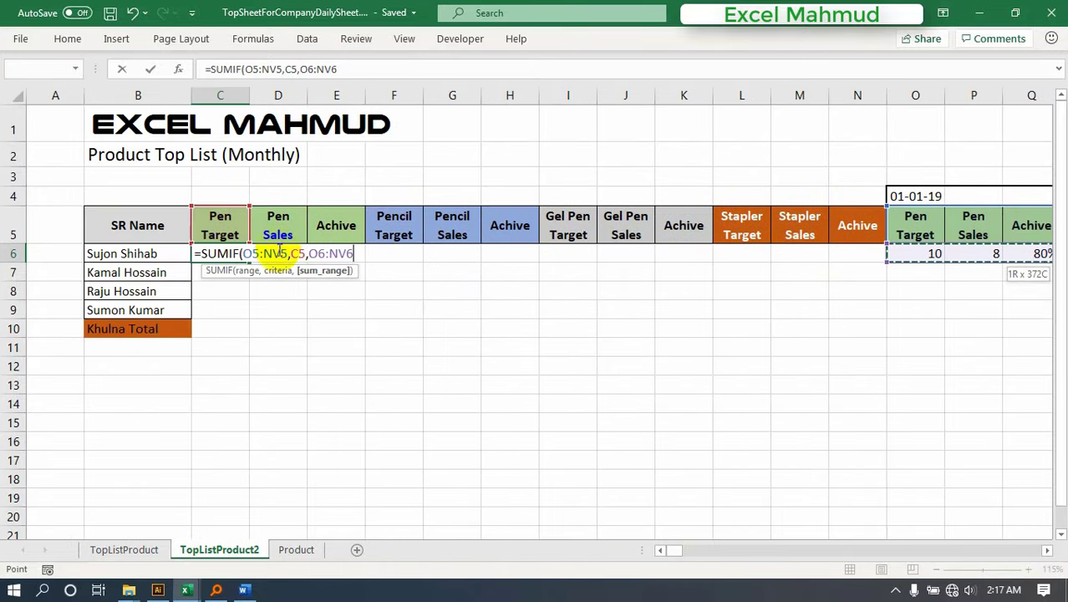
pyautogui.click(284, 254)
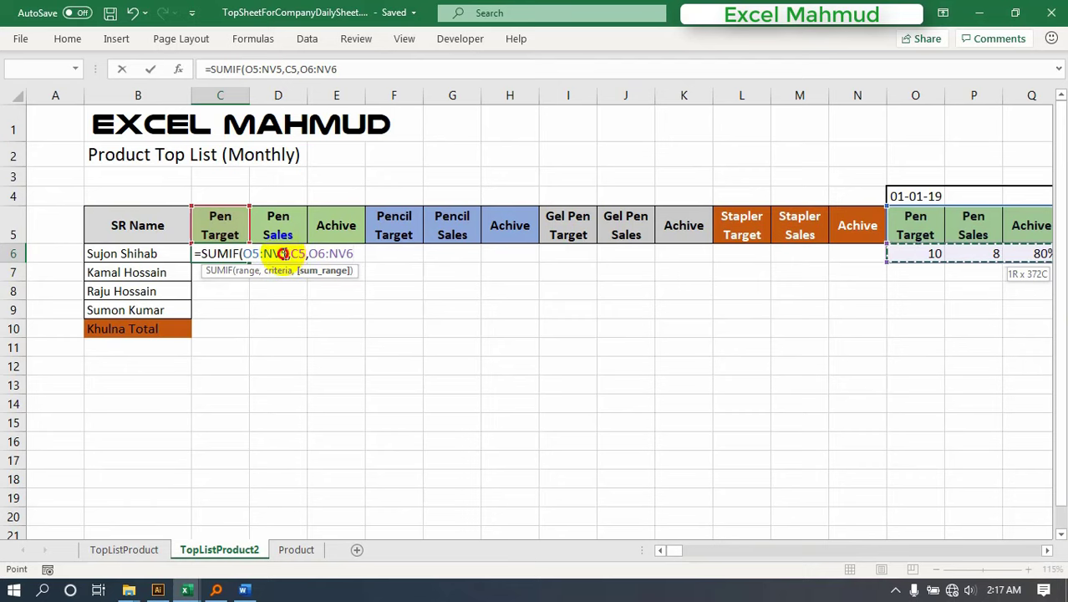
pyautogui.moveTo(243, 253); pyautogui.dragTo(288, 254)
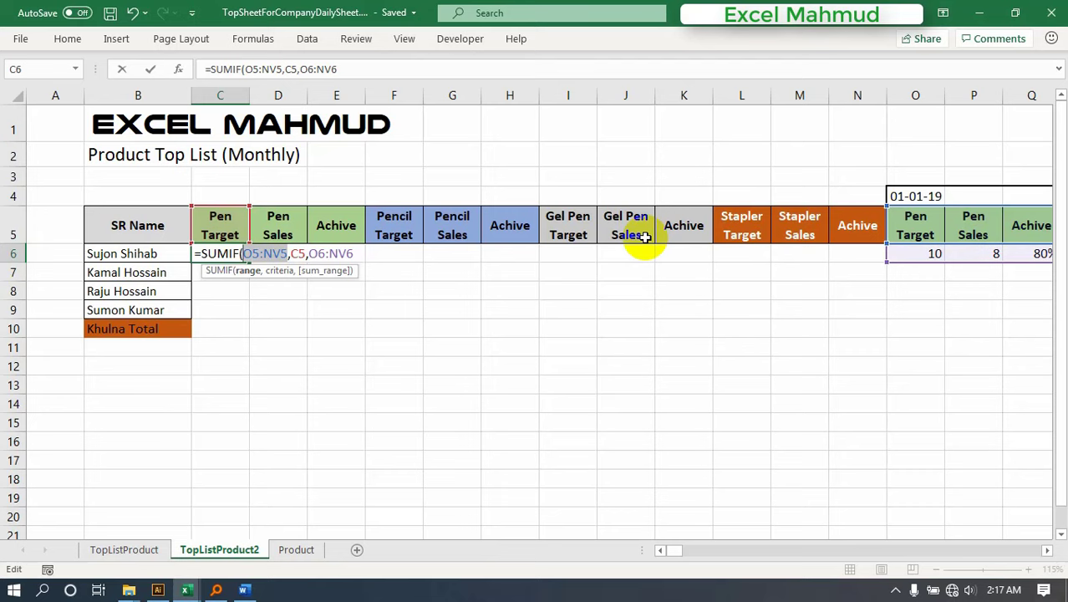
pyautogui.press('Return')
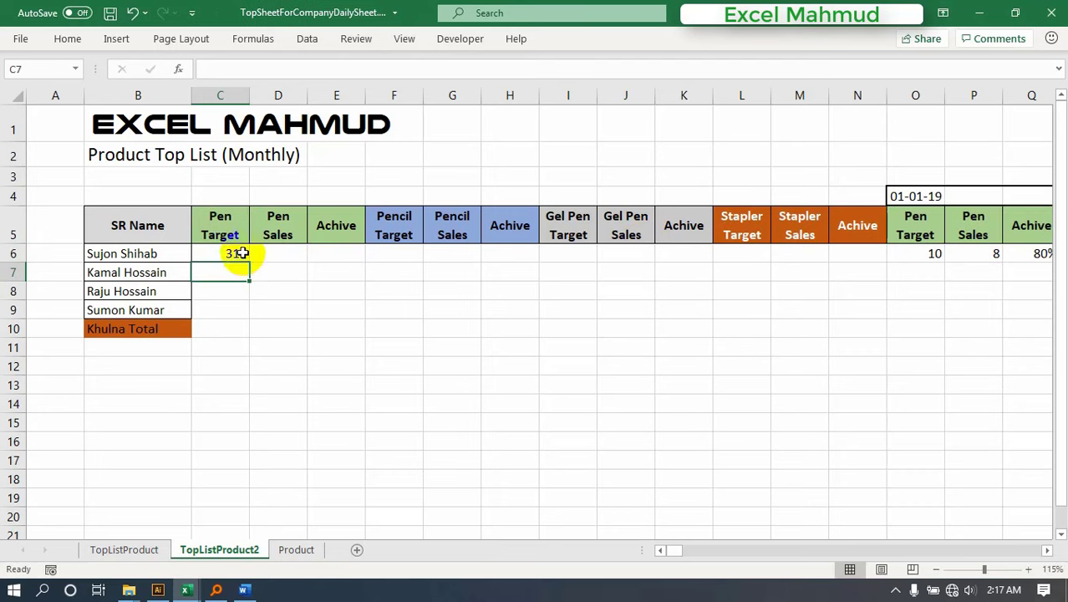
# Copy C6's SUMIF down through C10 and inspect the copied formula in C8
pyautogui.click(239, 254)
pyautogui.moveTo(251, 264); pyautogui.dragTo(251, 334)
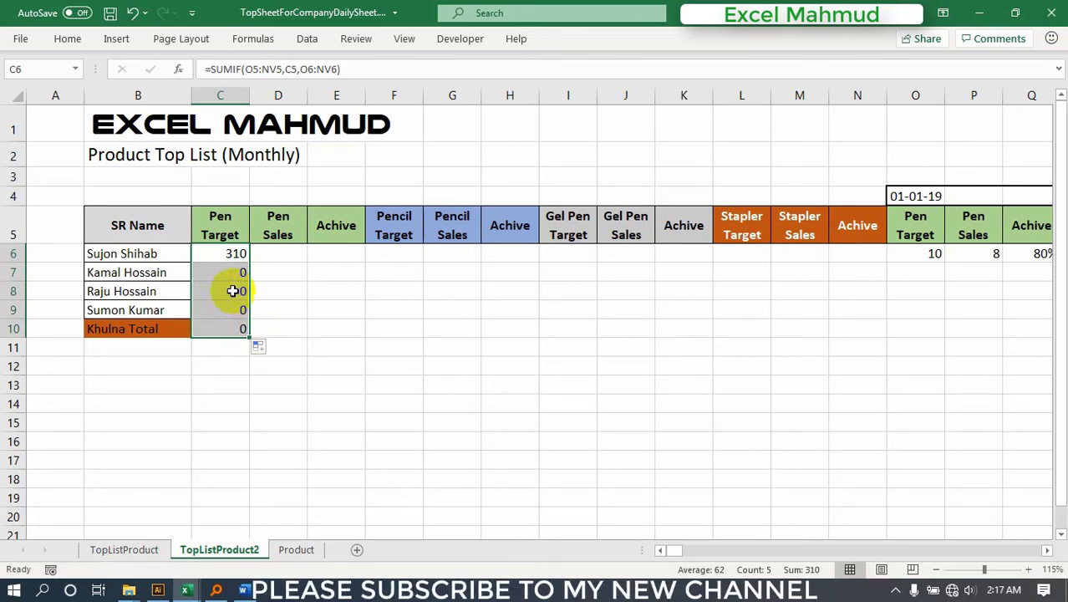
pyautogui.doubleClick(234, 291)
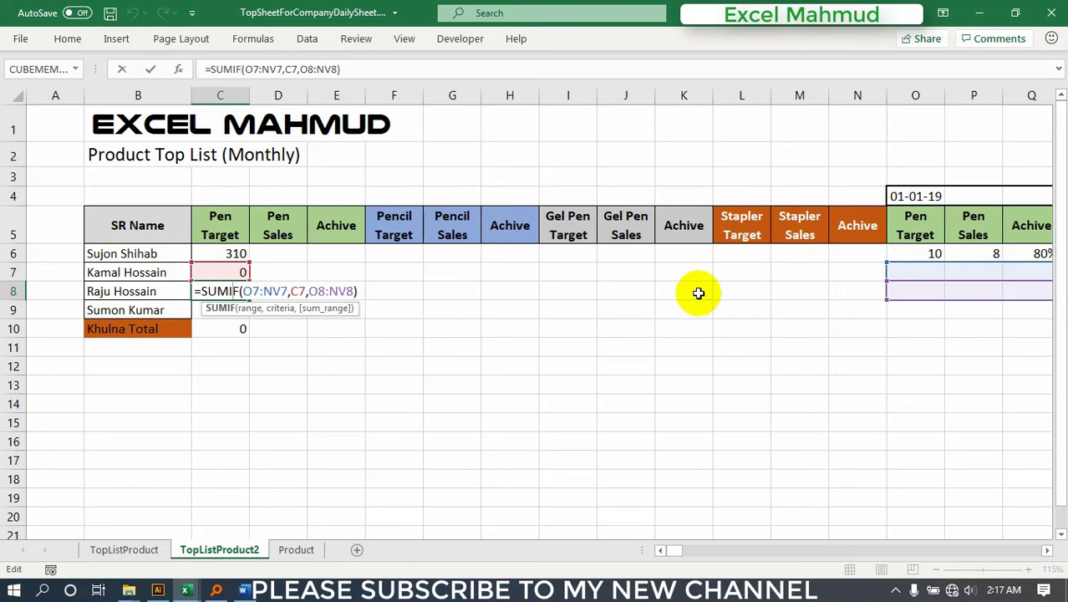
pyautogui.hotkey('ctrl', 'Return')
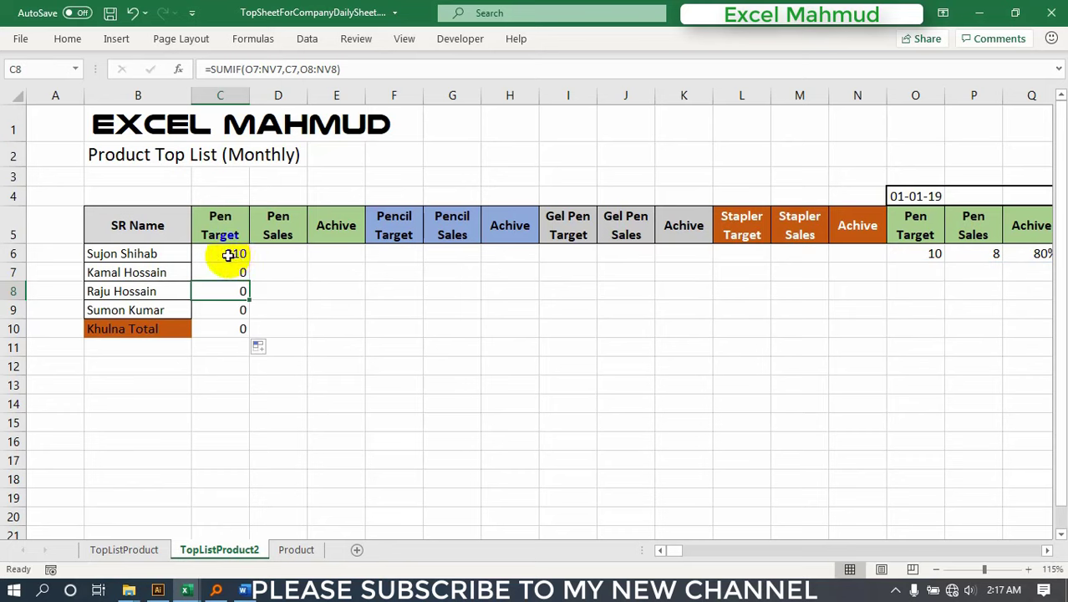
# Lock the header range in C6's SUMIF as $O$5:$NV$5
pyautogui.doubleClick(228, 255)
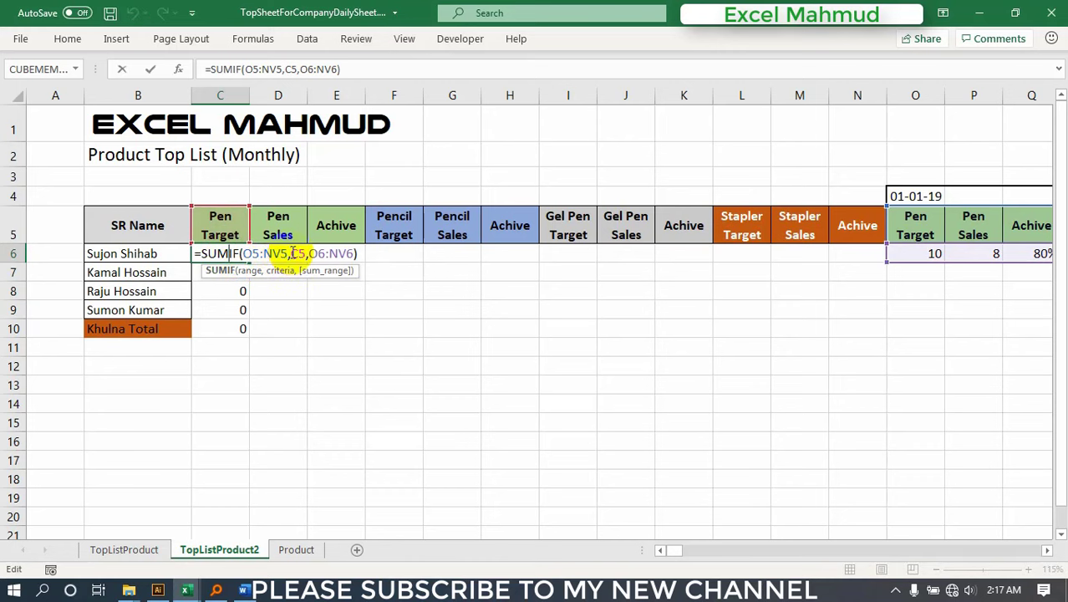
pyautogui.click(260, 255)
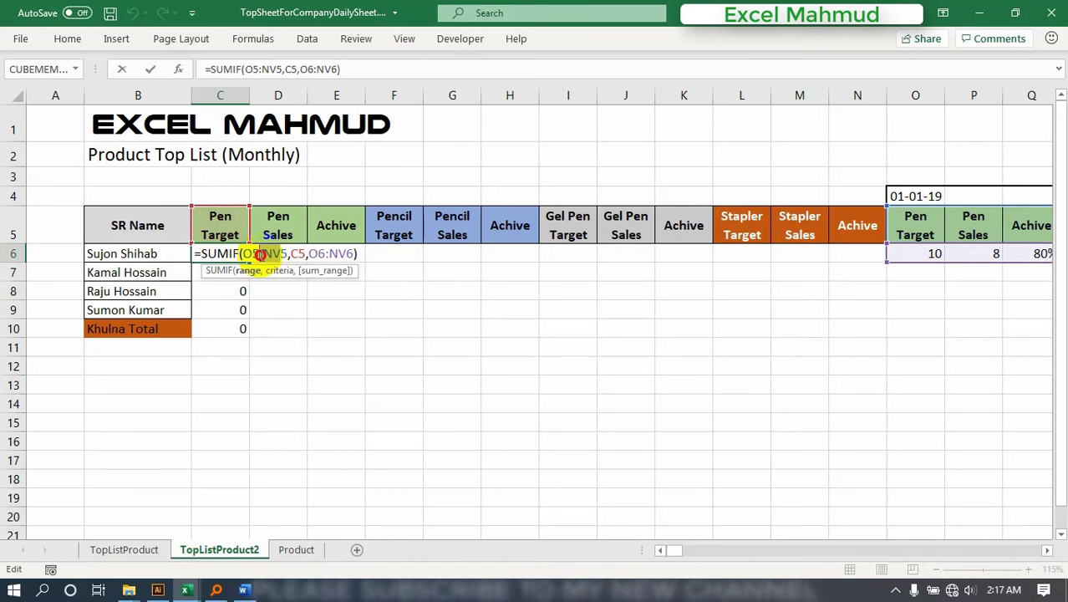
pyautogui.doubleClick(260, 255)
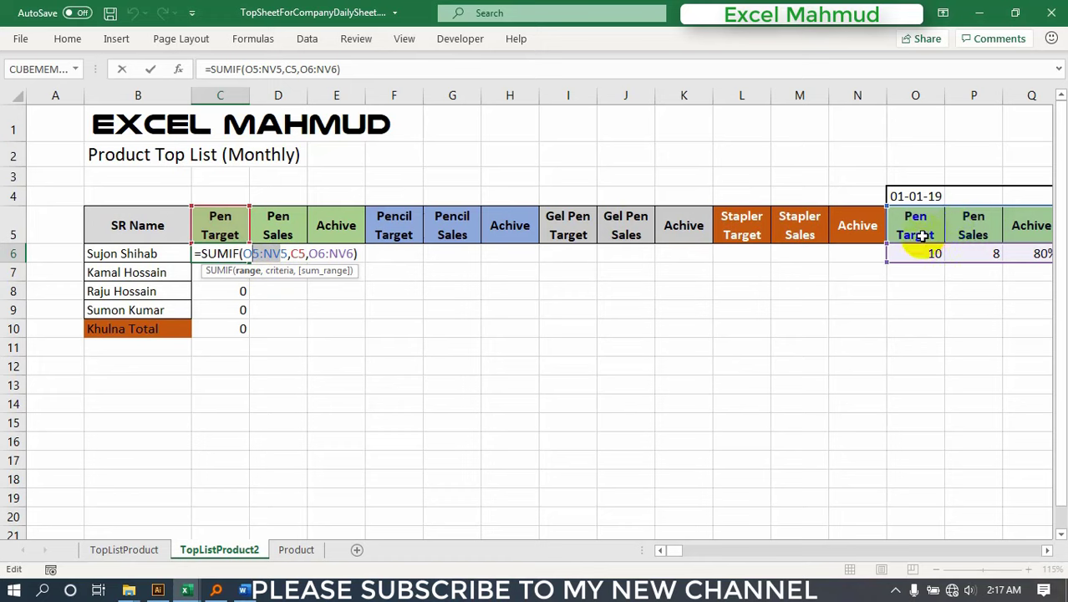
pyautogui.press('F4')
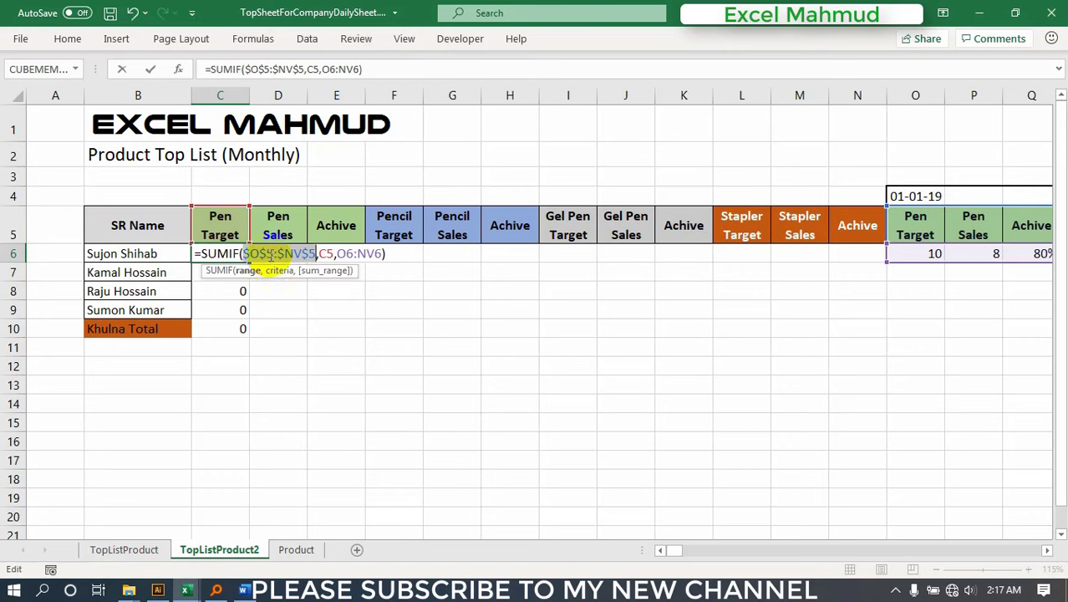
pyautogui.click(318, 255)
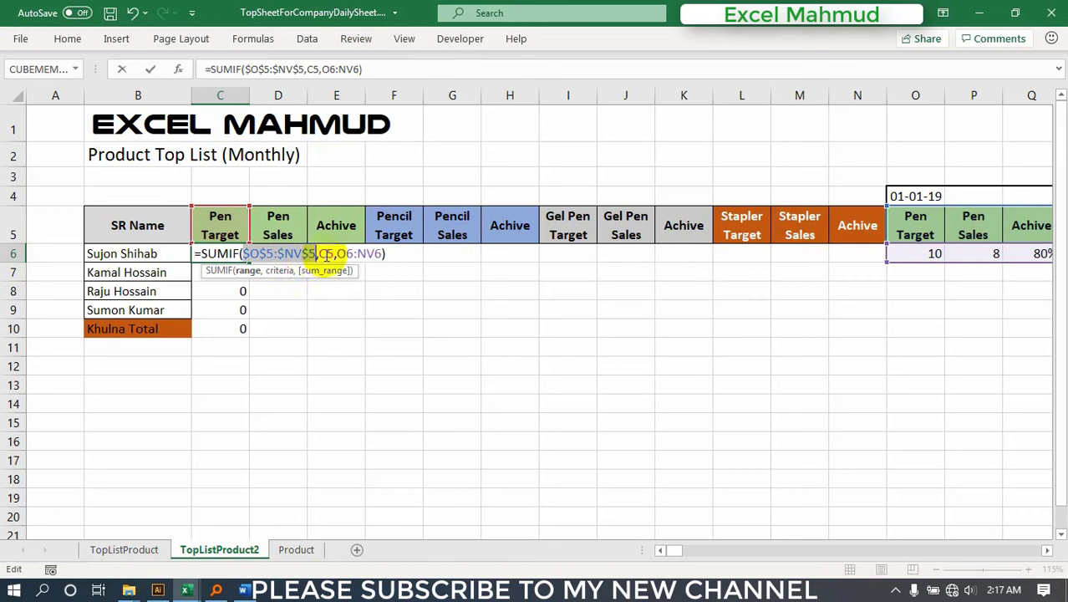
# Anchor the criteria as C$5 and the sum range as $O6:$NV6
pyautogui.click(326, 255)
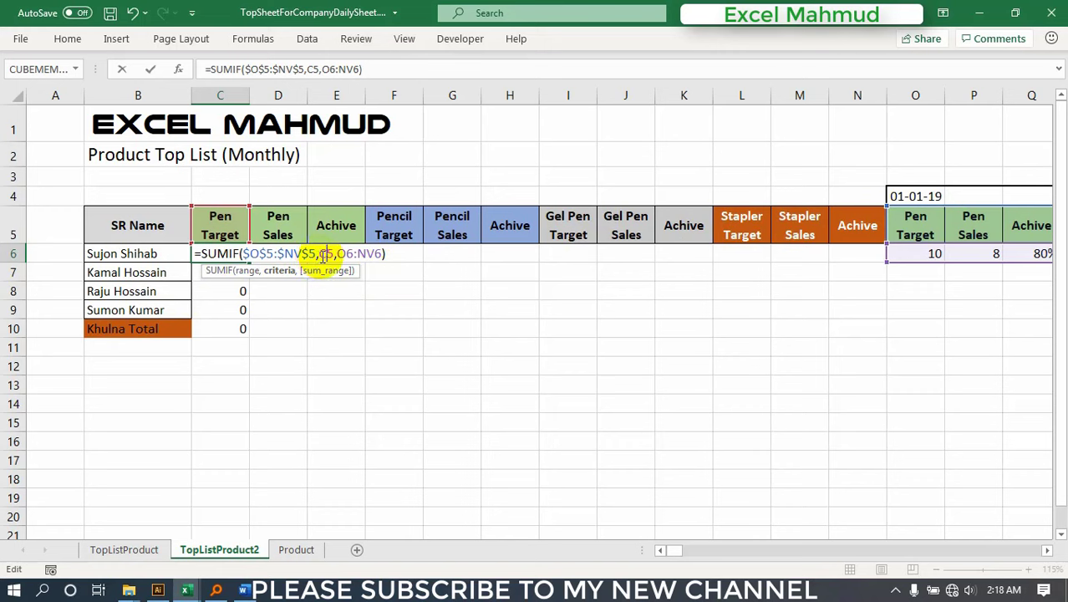
pyautogui.press('F4')
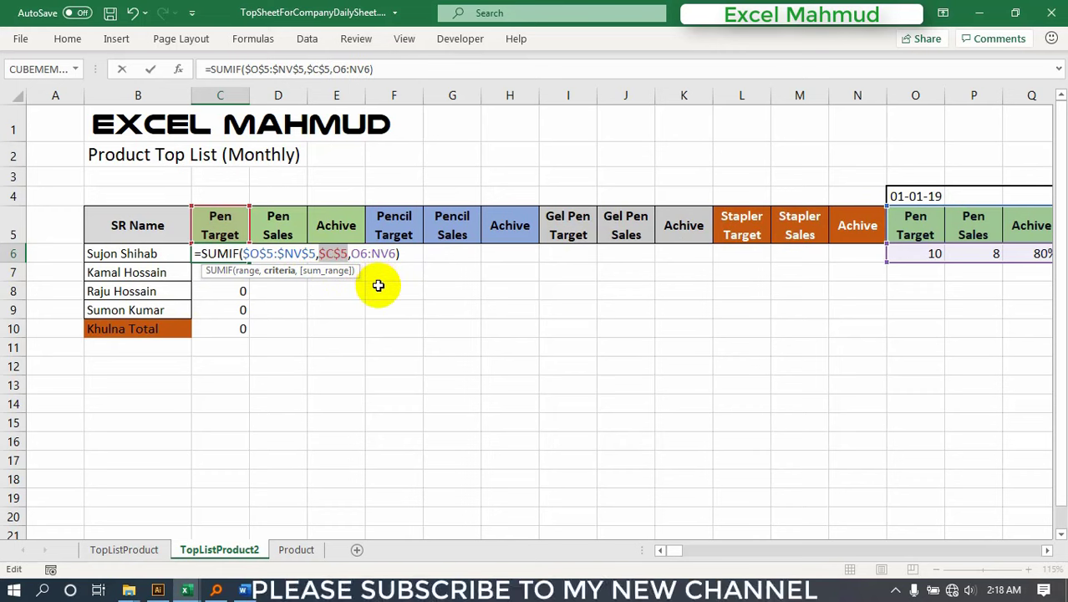
pyautogui.press('F4')
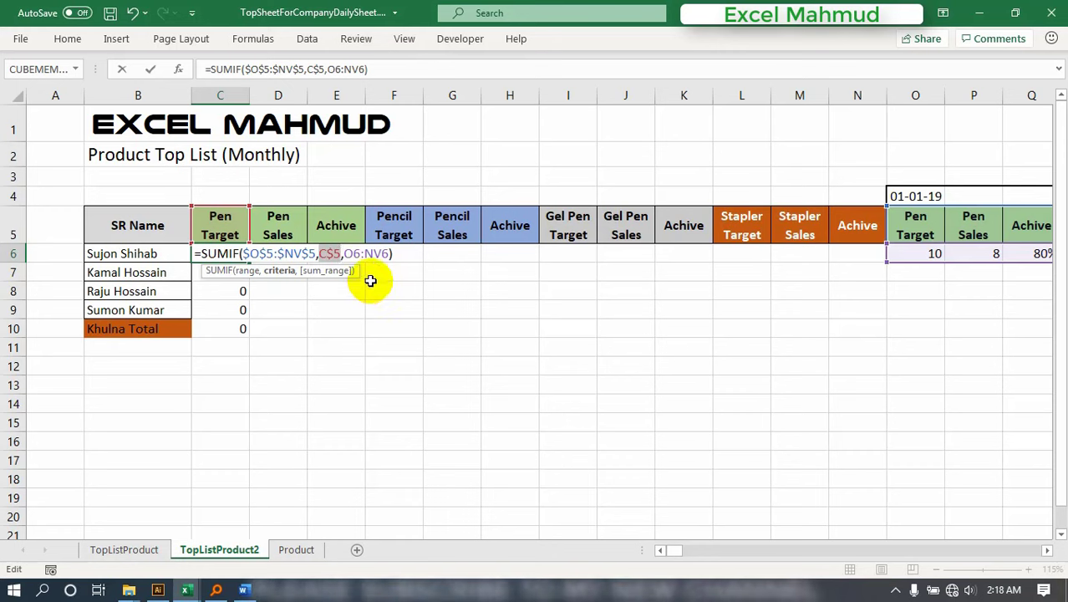
pyautogui.moveTo(345, 253); pyautogui.dragTo(389, 255)
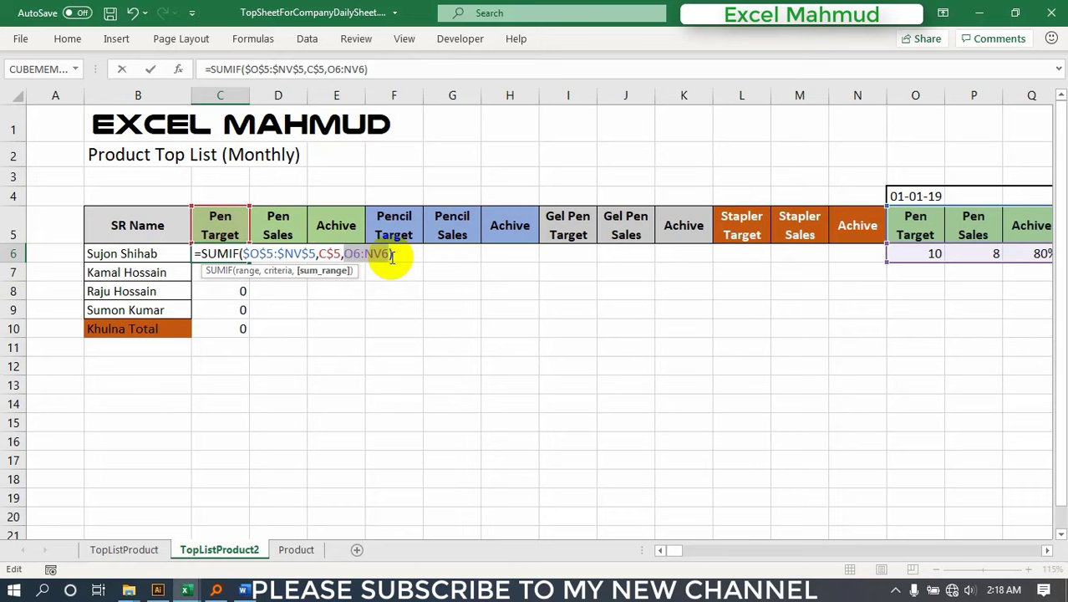
pyautogui.press('F4')
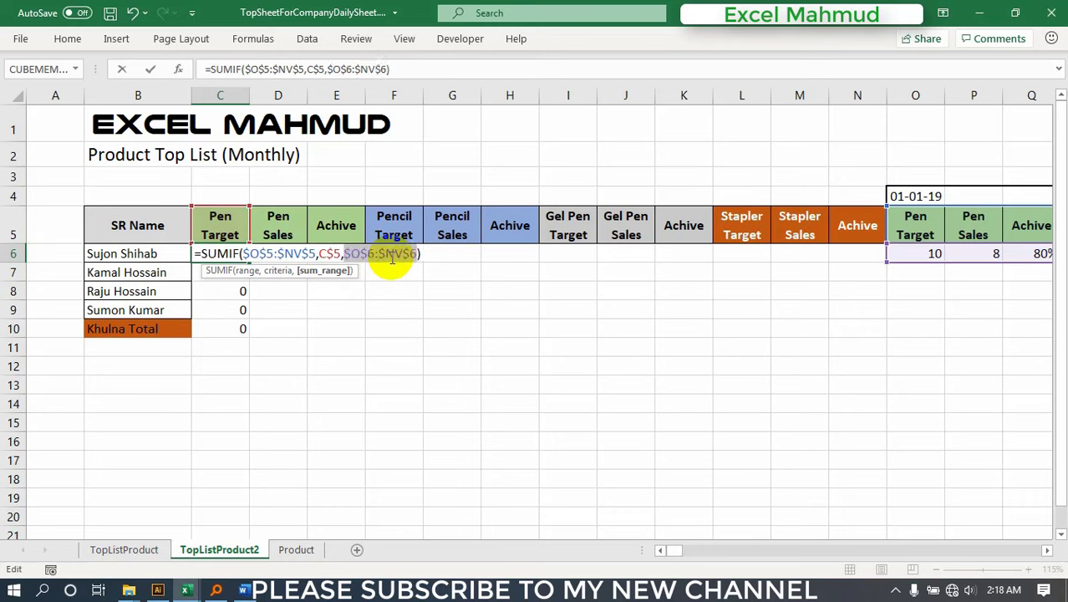
pyautogui.press('F4')
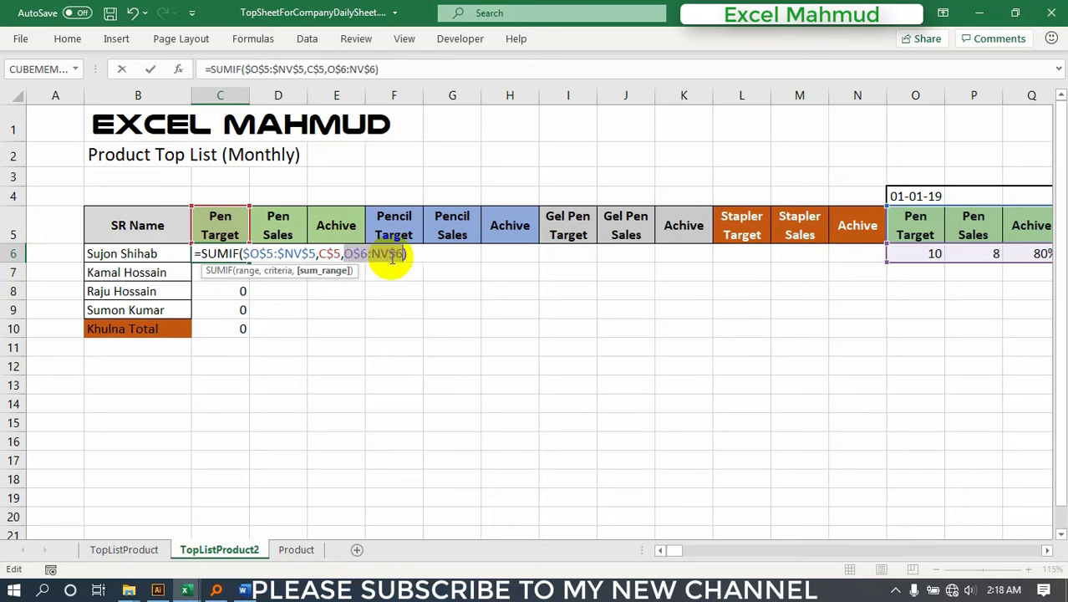
pyautogui.press('F4')
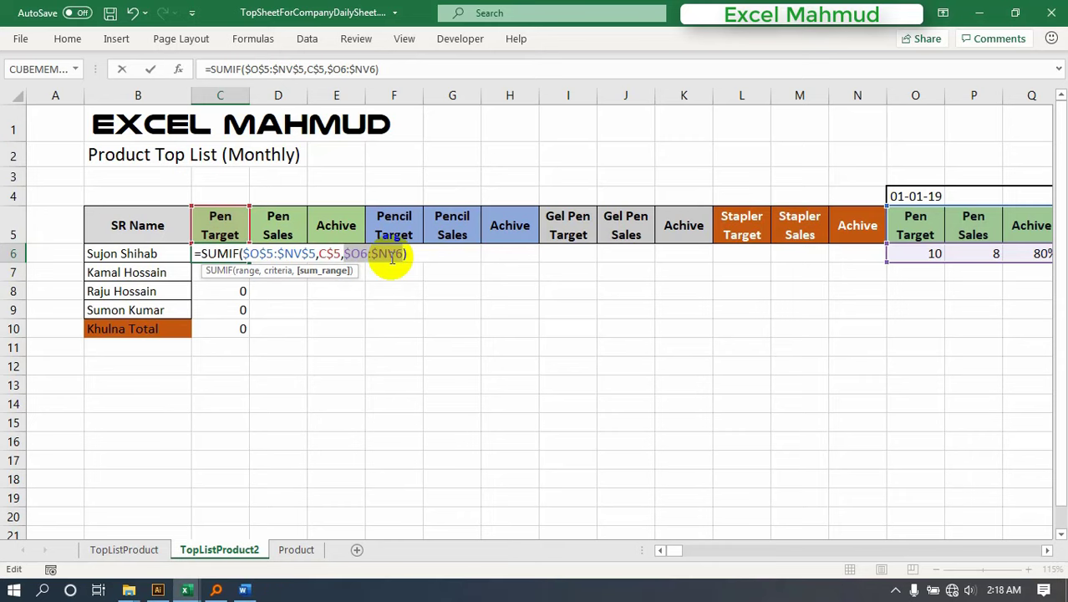
pyautogui.press('Return')
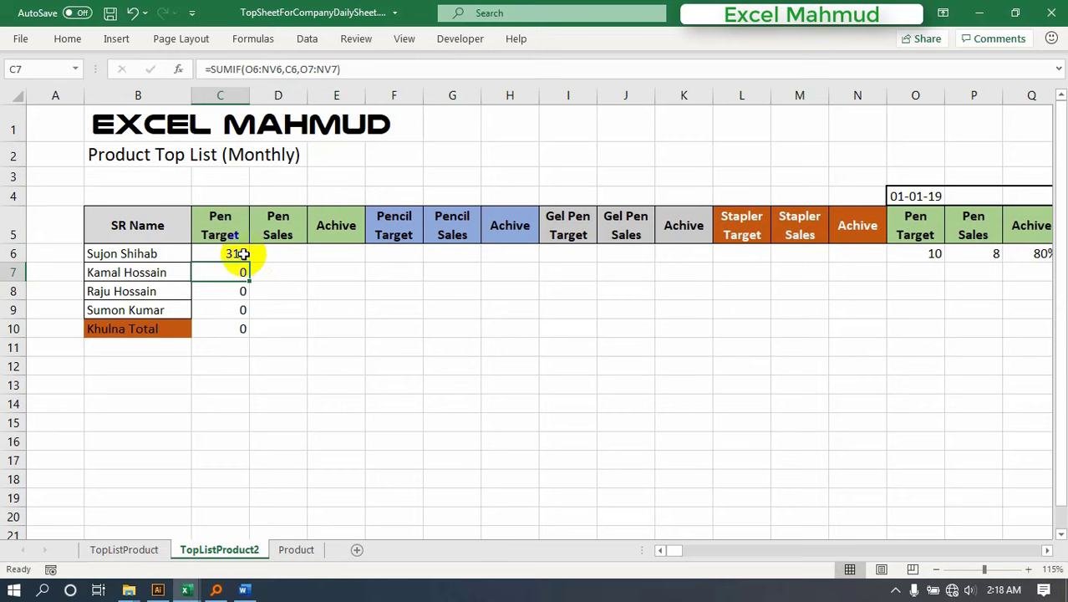
pyautogui.click(242, 254)
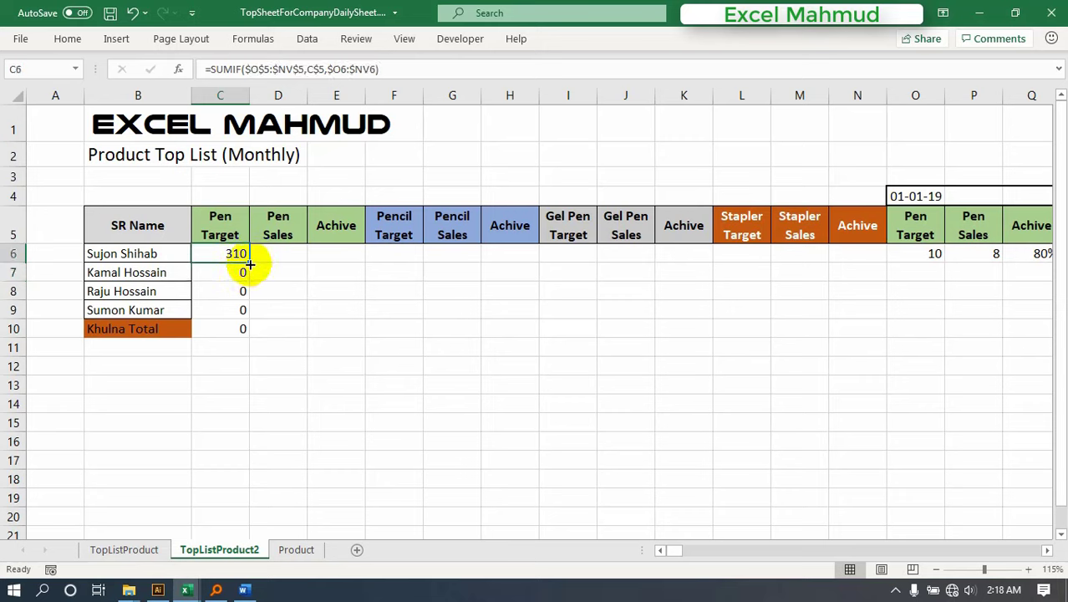
pyautogui.moveTo(250, 264); pyautogui.dragTo(268, 308)
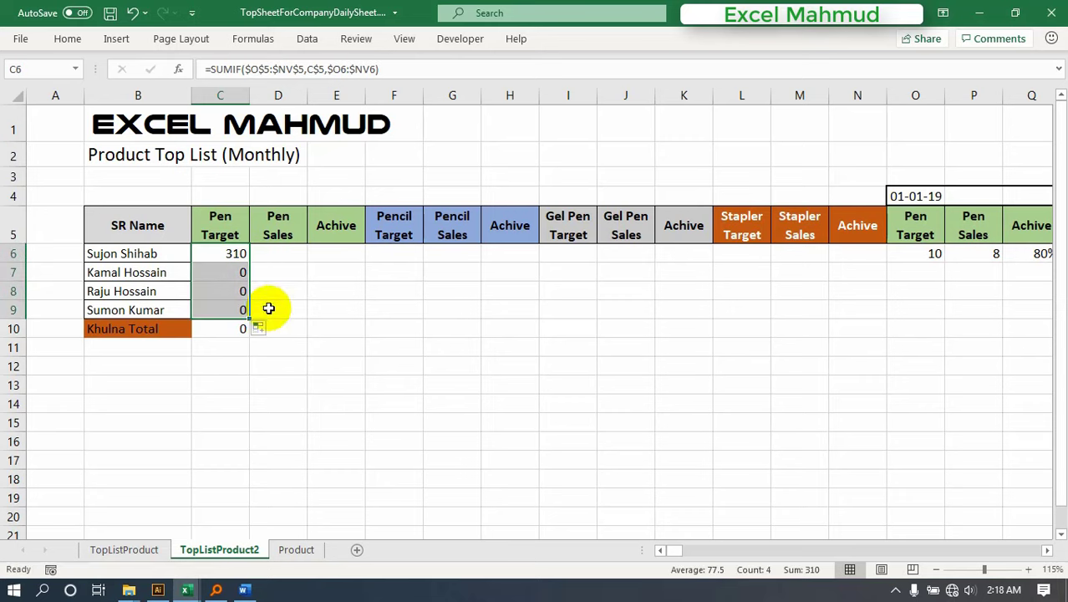
pyautogui.doubleClick(237, 290)
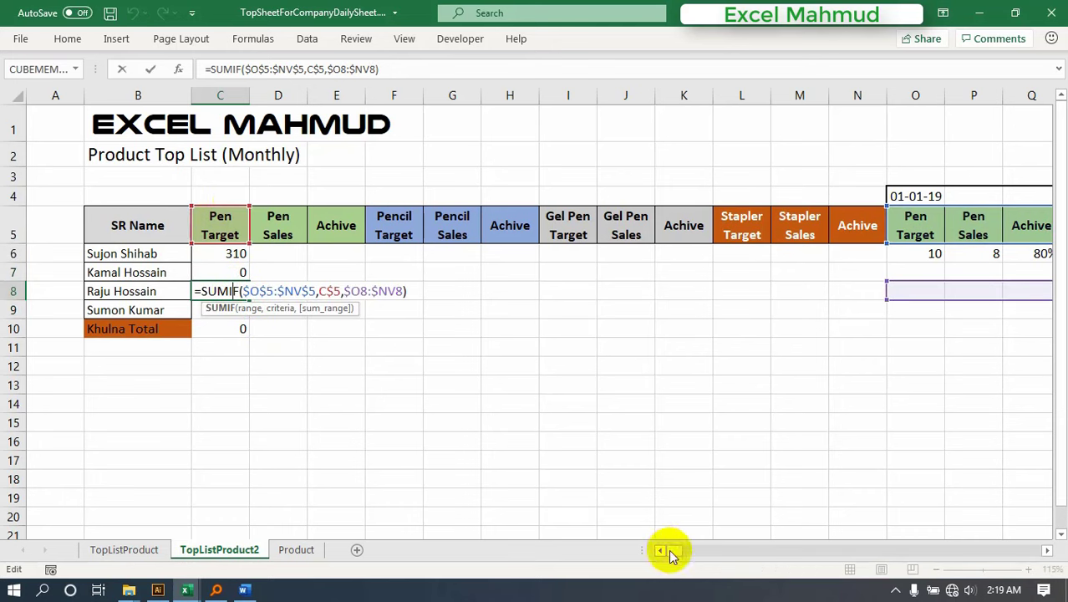
pyautogui.moveTo(669, 549); pyautogui.dragTo(656, 558)
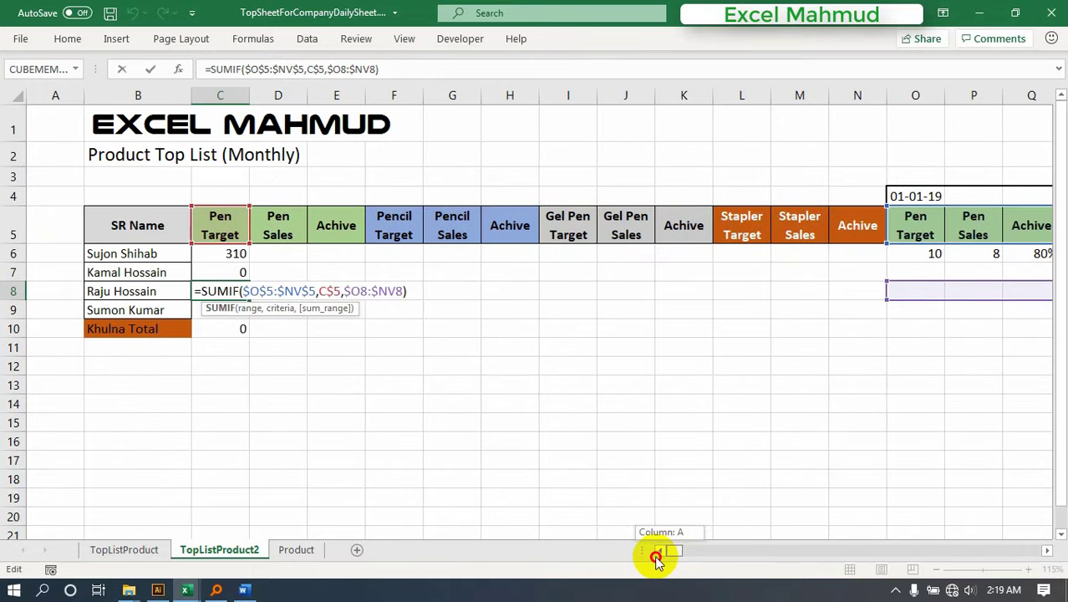
pyautogui.moveTo(673, 560)
pyautogui.mouseDown()
pyautogui.moveTo(888, 560)
pyautogui.moveTo(932, 546)
pyautogui.moveTo(1021, 545)
pyautogui.moveTo(465, 528)
pyautogui.mouseUp()
pyautogui.press('Return')
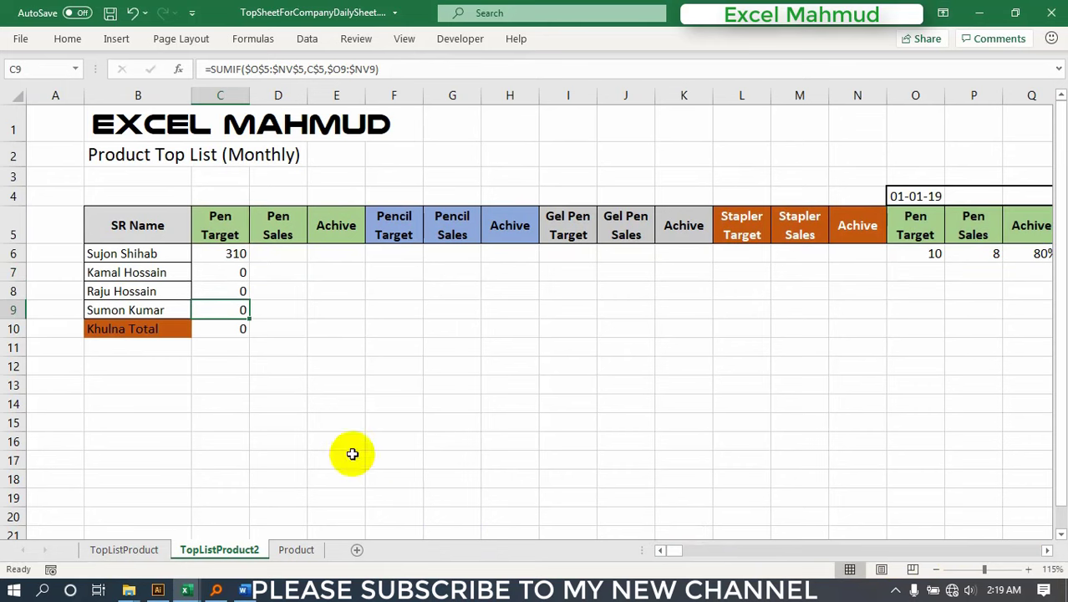
pyautogui.doubleClick(237, 307)
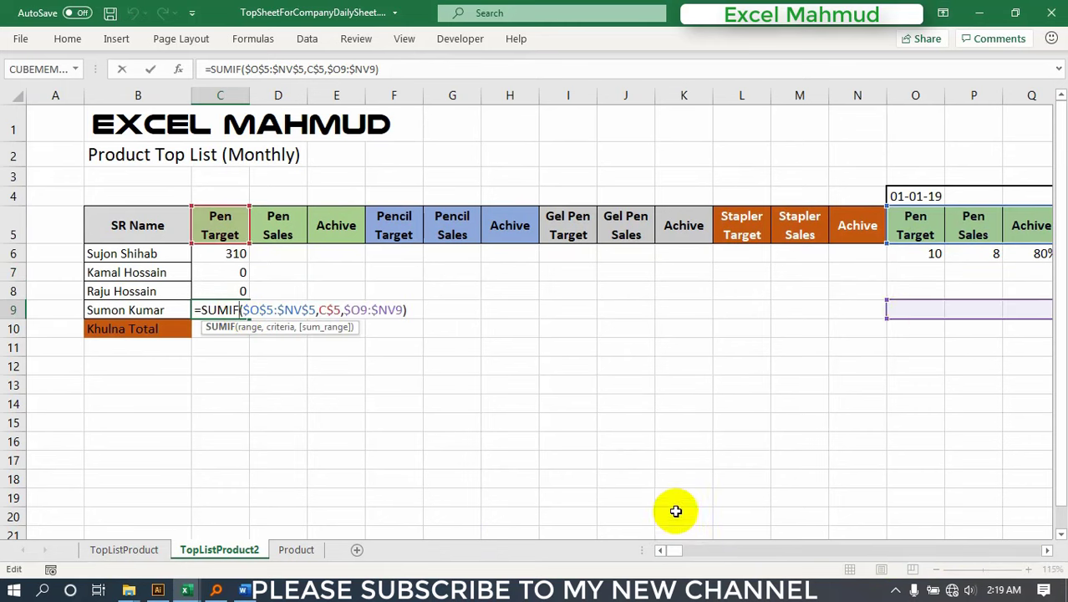
pyautogui.moveTo(682, 551)
pyautogui.mouseDown()
pyautogui.moveTo(725, 562)
pyautogui.moveTo(569, 577)
pyautogui.mouseUp()
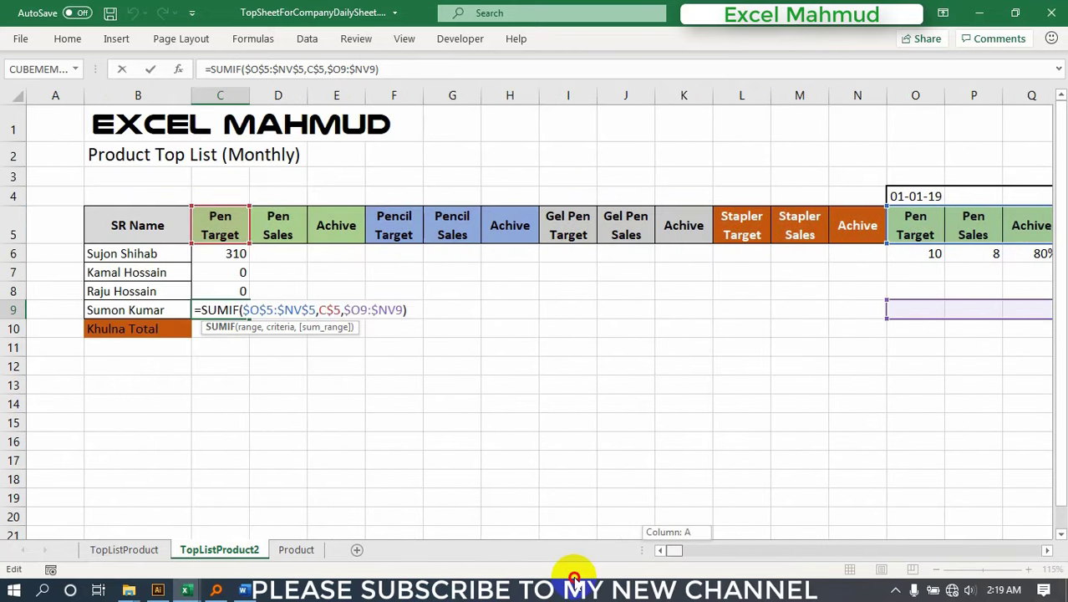
pyautogui.moveTo(667, 551); pyautogui.dragTo(706, 560)
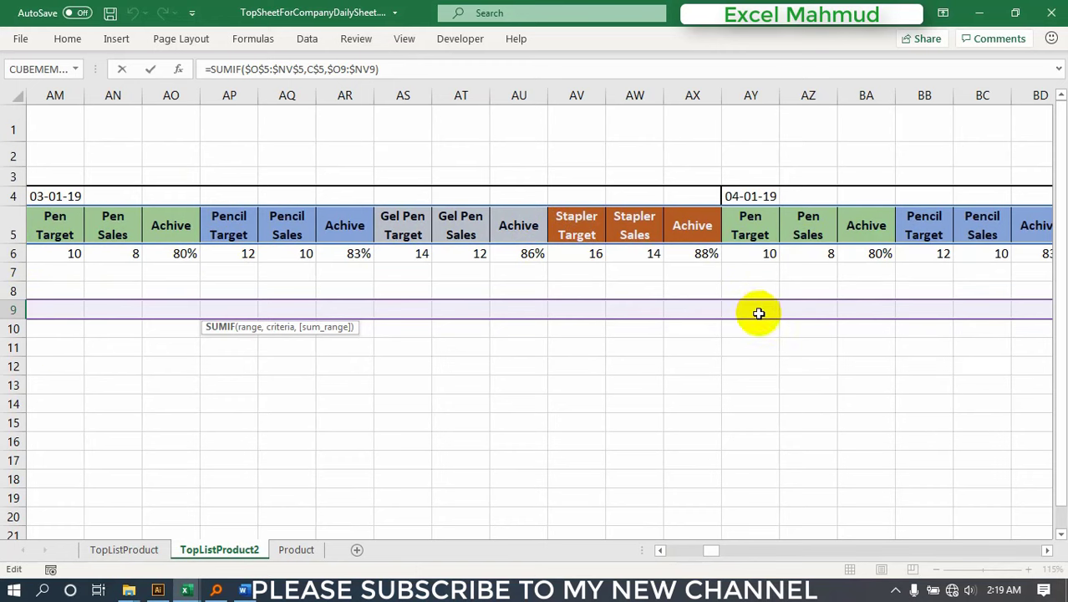
pyautogui.moveTo(716, 553); pyautogui.dragTo(740, 555)
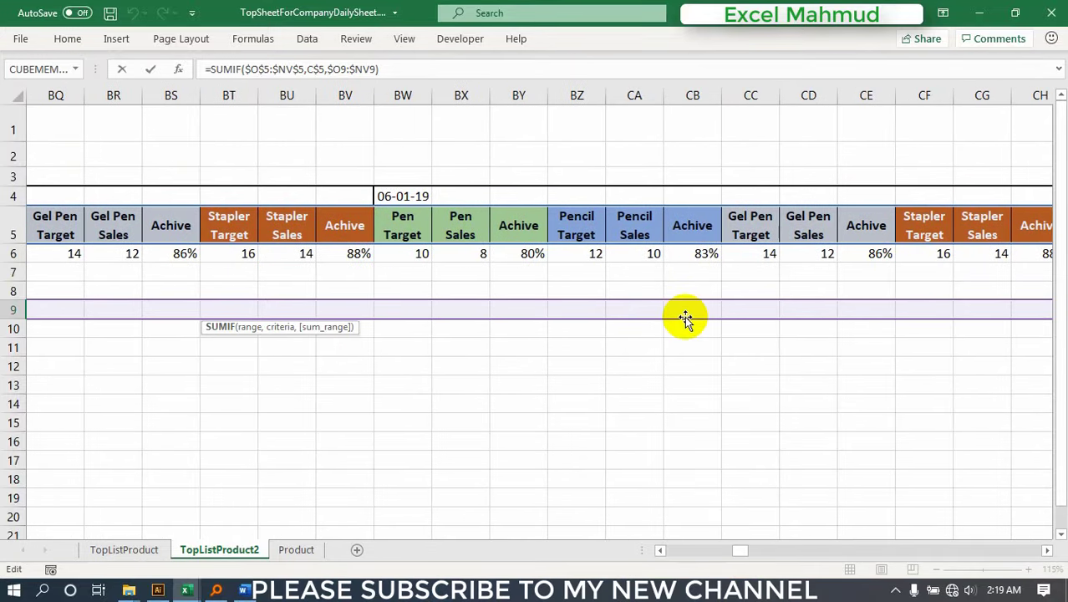
pyautogui.moveTo(748, 556); pyautogui.dragTo(754, 551)
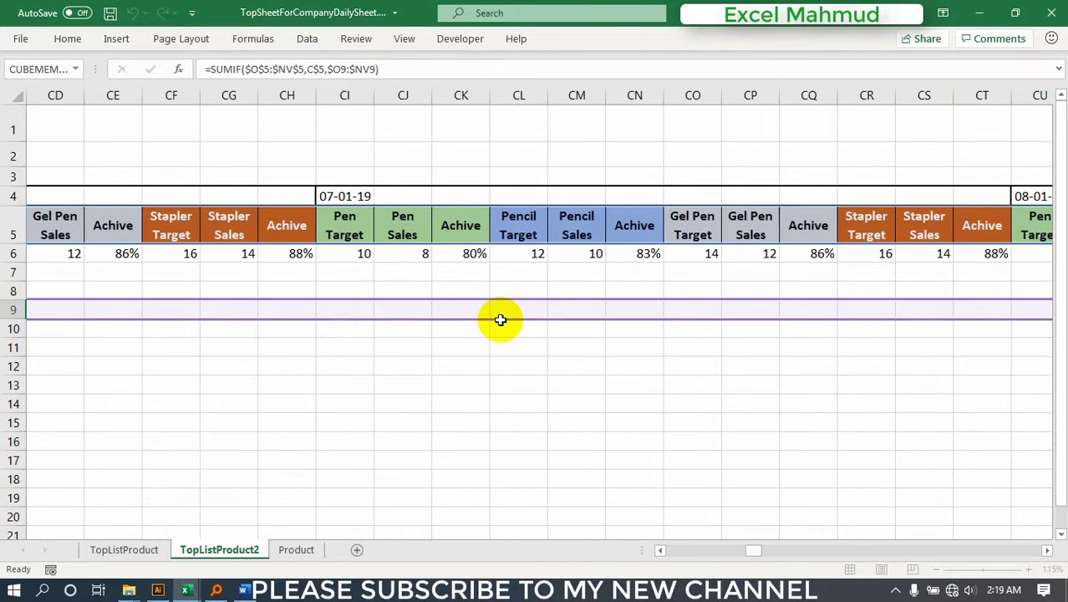
pyautogui.press('Return')
pyautogui.moveTo(678, 552); pyautogui.dragTo(658, 551)
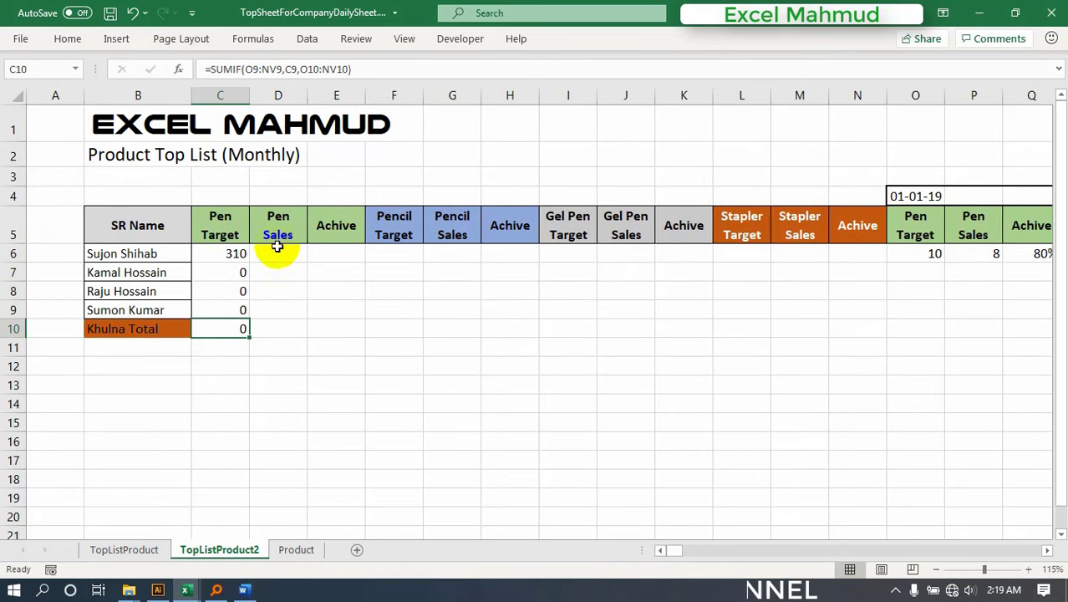
# Copy the Pen Target formula into D6, giving a Pen Sales total of 248
pyautogui.click(237, 256)
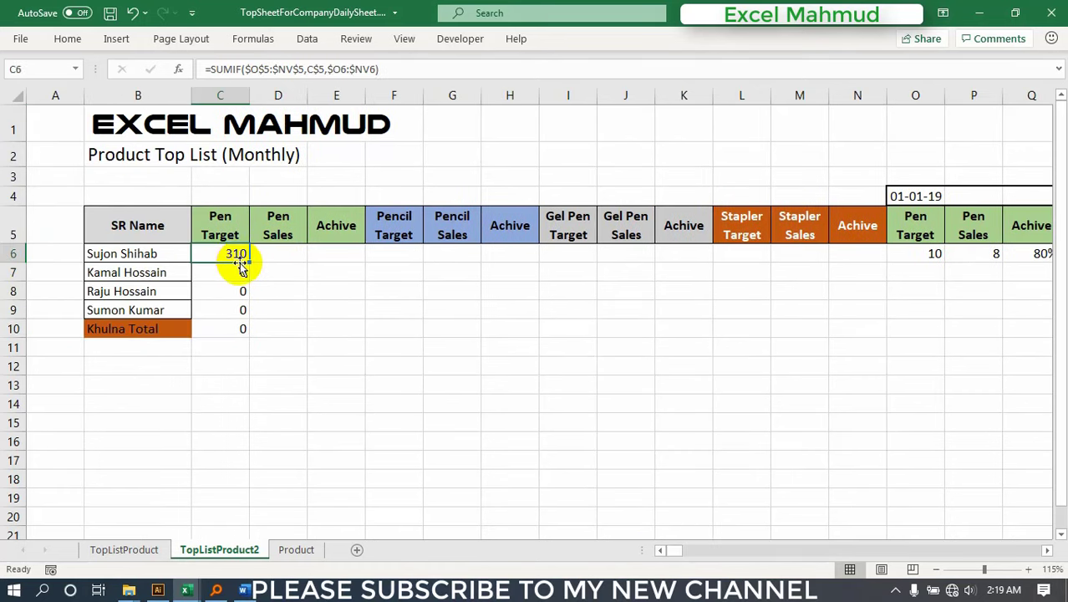
pyautogui.moveTo(249, 264); pyautogui.dragTo(299, 266)
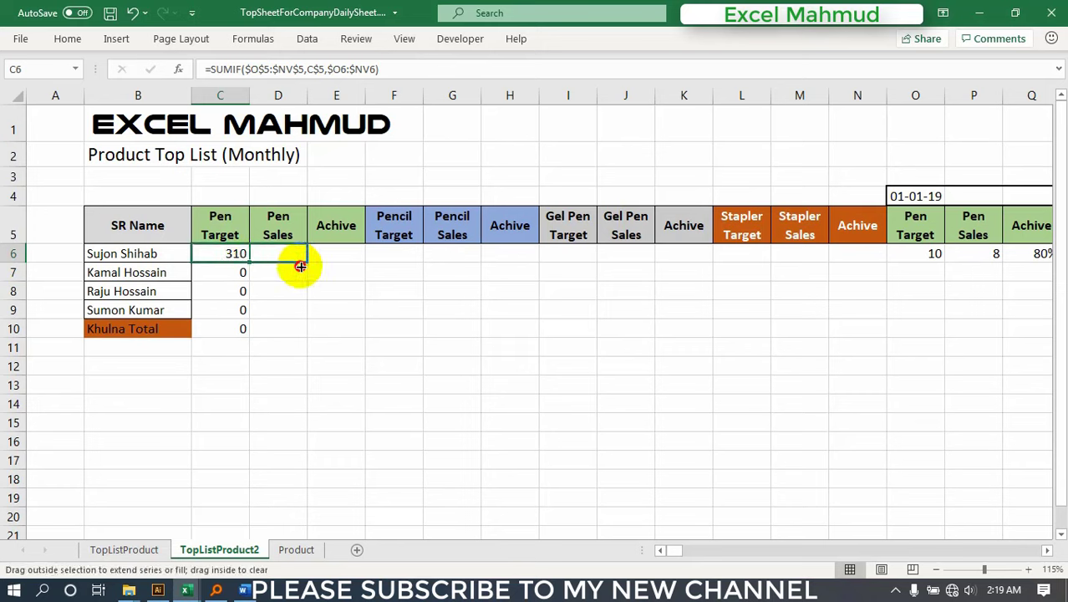
pyautogui.moveTo(299, 266); pyautogui.dragTo(299, 266)
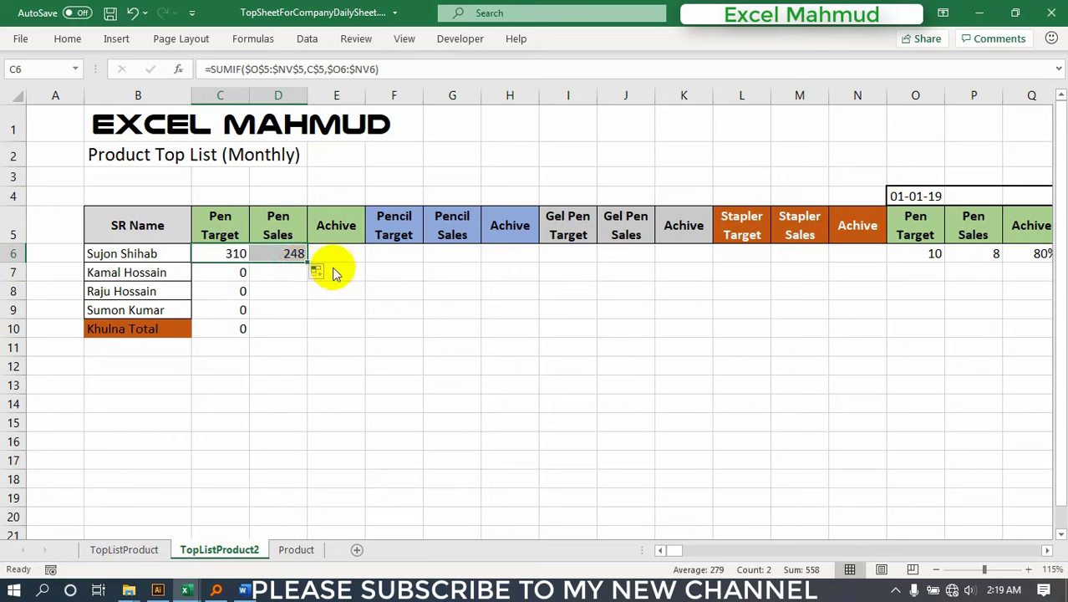
# Enter =D6/C6 in E6 and format it as a percentage
pyautogui.click(345, 251)
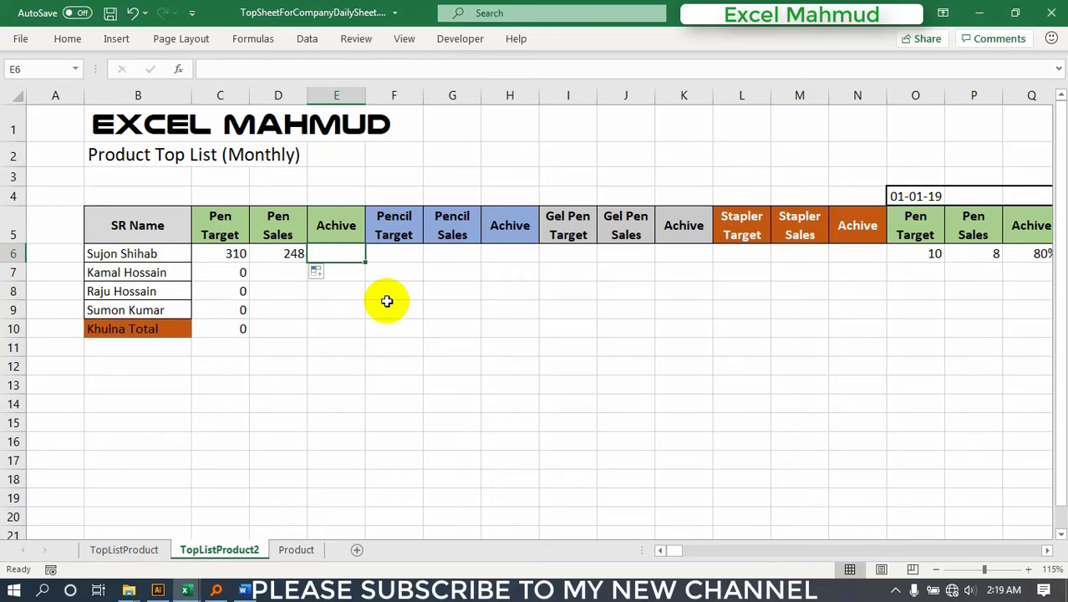
pyautogui.write('=')
pyautogui.press('Left')
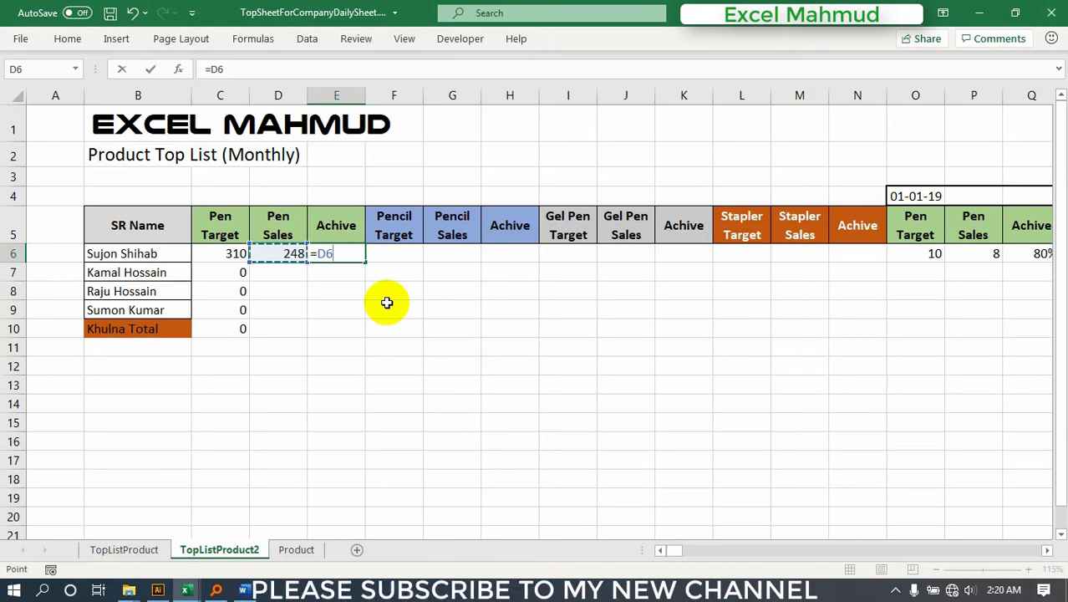
pyautogui.press('Left')
pyautogui.press('Left')
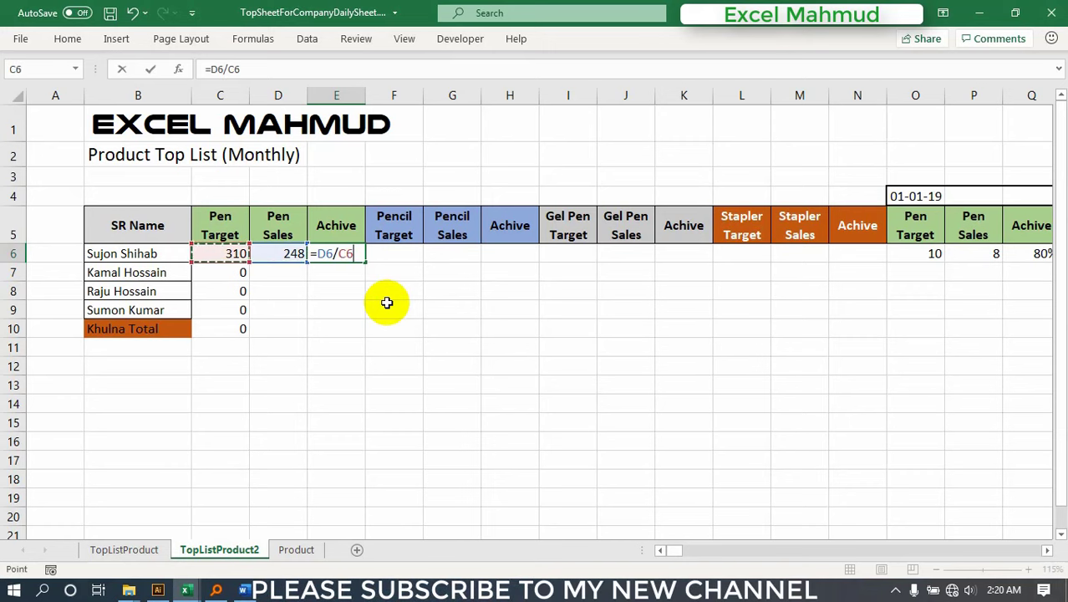
pyautogui.press('Return')
pyautogui.click(356, 253)
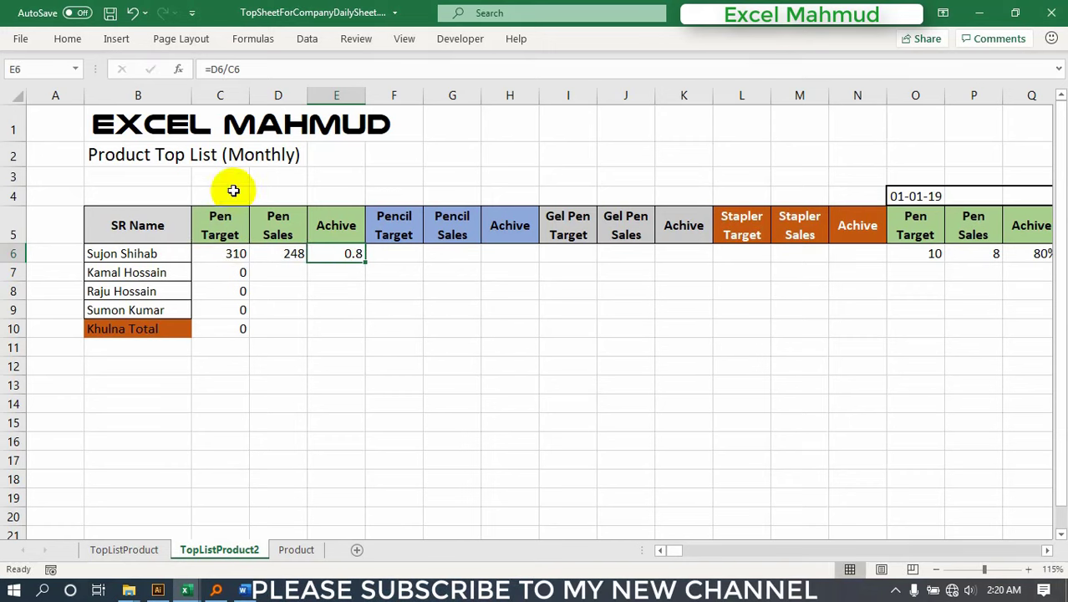
pyautogui.click(81, 40)
pyautogui.click(506, 90)
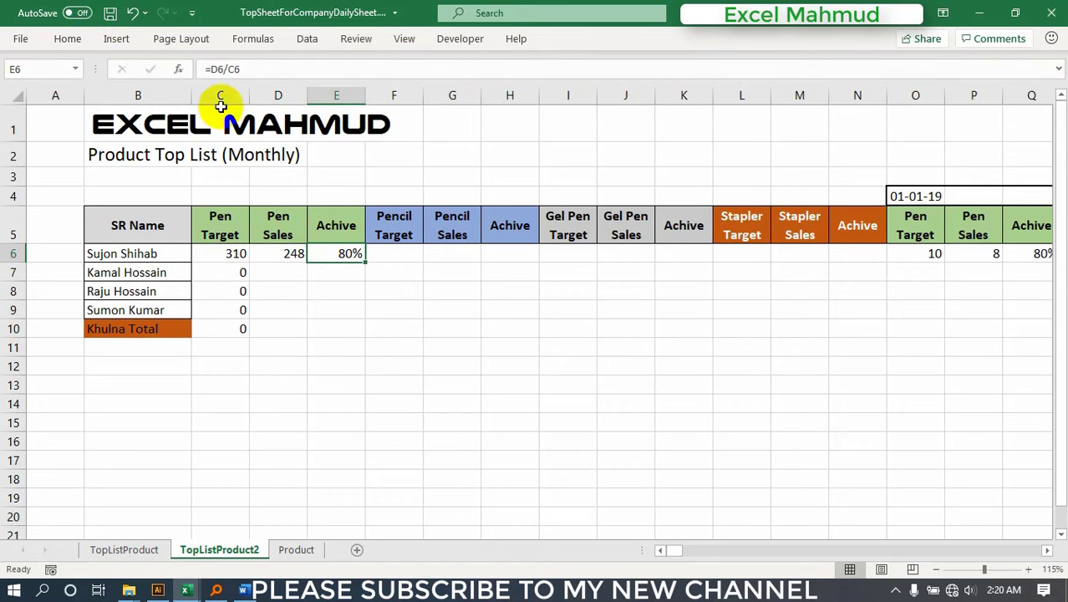
# Change E6 to =IFERROR(D6/C6,"") and fill it down through E10, showing 80%
pyautogui.doubleClick(331, 255)
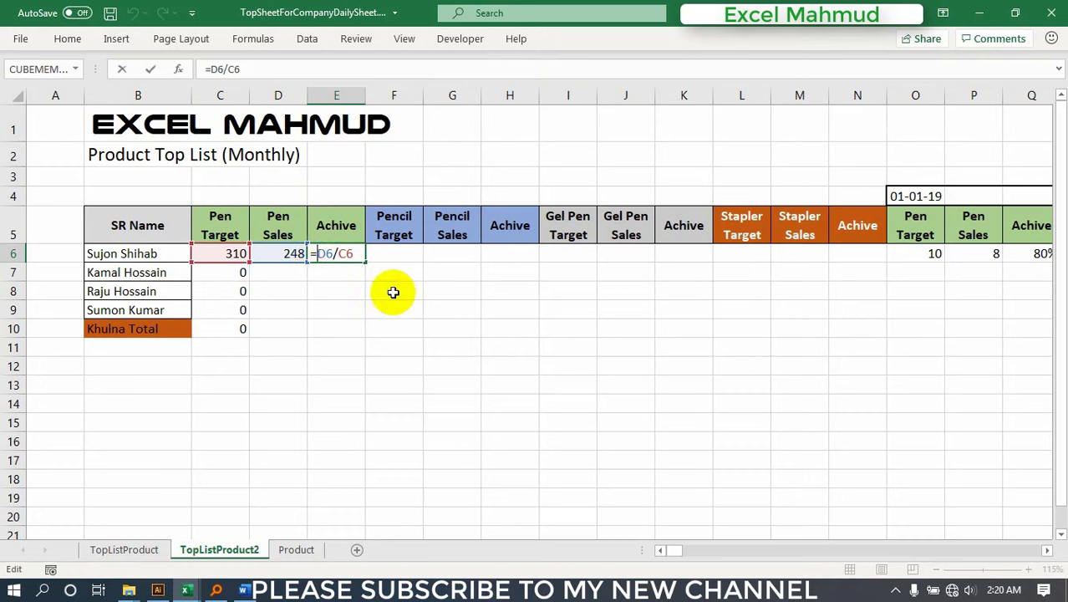
pyautogui.press('Return')
pyautogui.moveTo(352, 259); pyautogui.dragTo(347, 321)
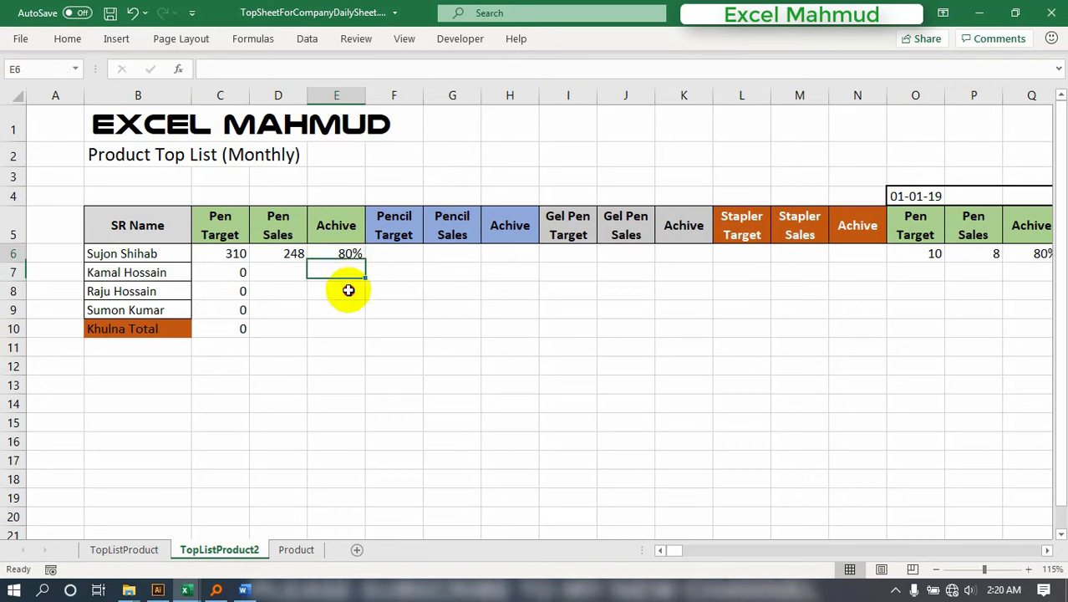
pyautogui.hotkey('ctrl', 'd')
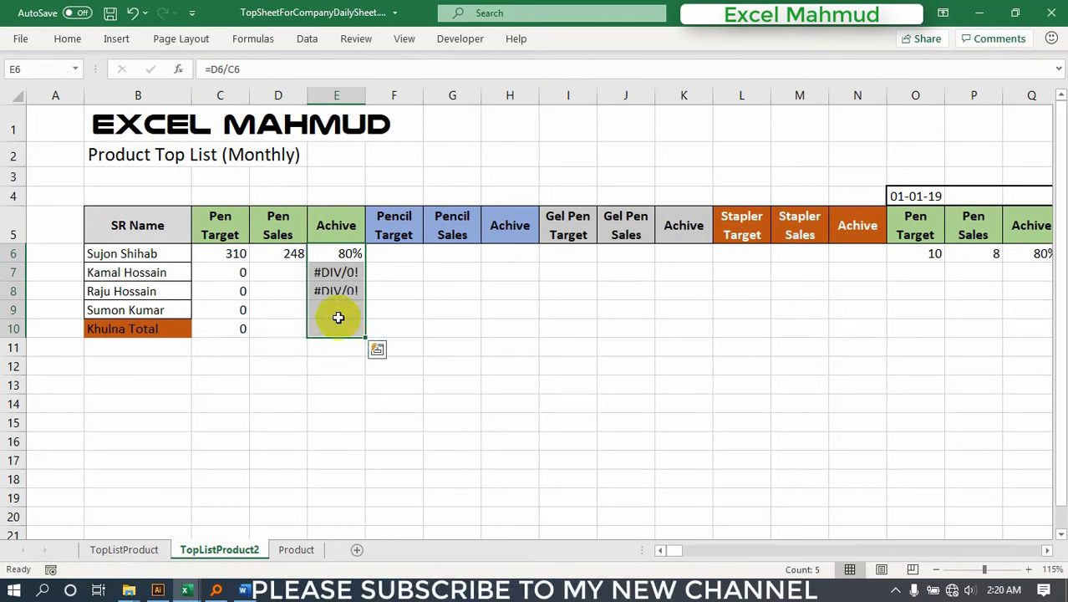
pyautogui.doubleClick(343, 255)
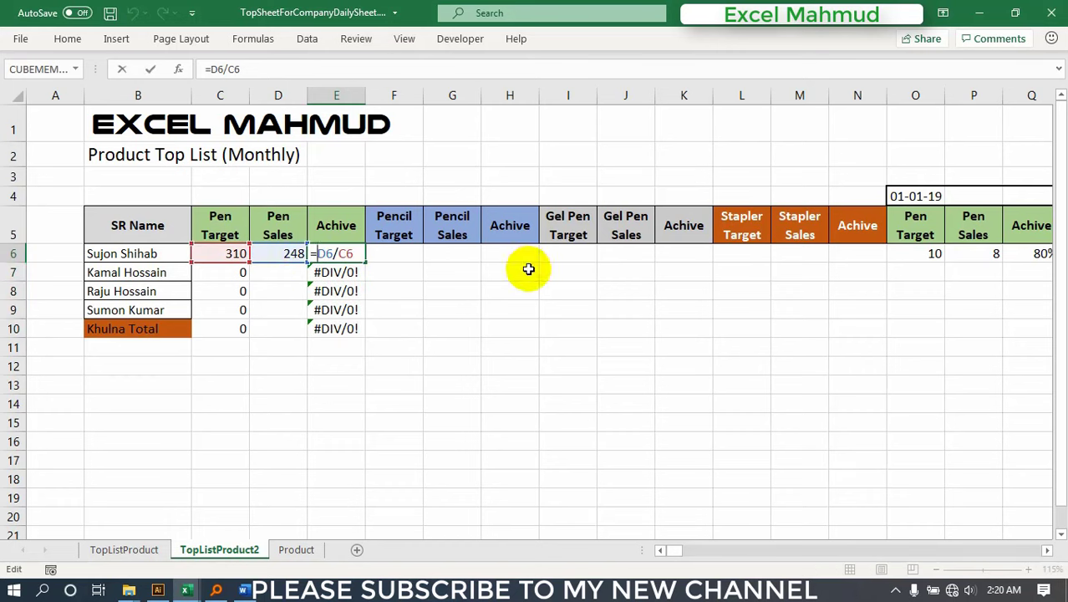
pyautogui.write('IFERROR(')
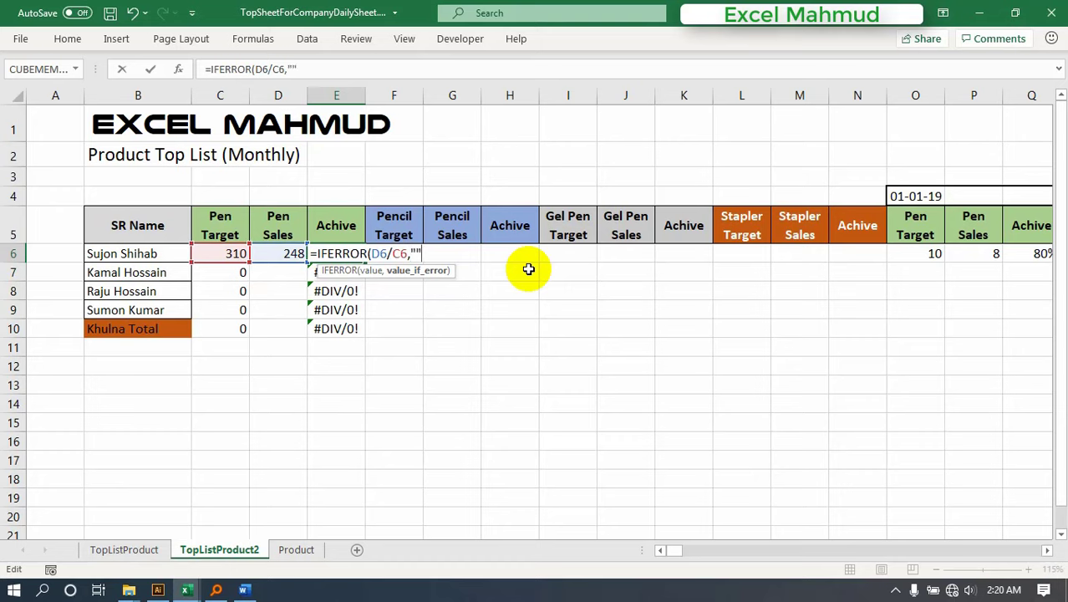
pyautogui.press('Return')
pyautogui.press('Up')
pyautogui.hotkey('shift', 'Down')
pyautogui.hotkey('shift', 'Down')
pyautogui.hotkey('shift', 'Down')
pyautogui.hotkey('shift', 'Down')
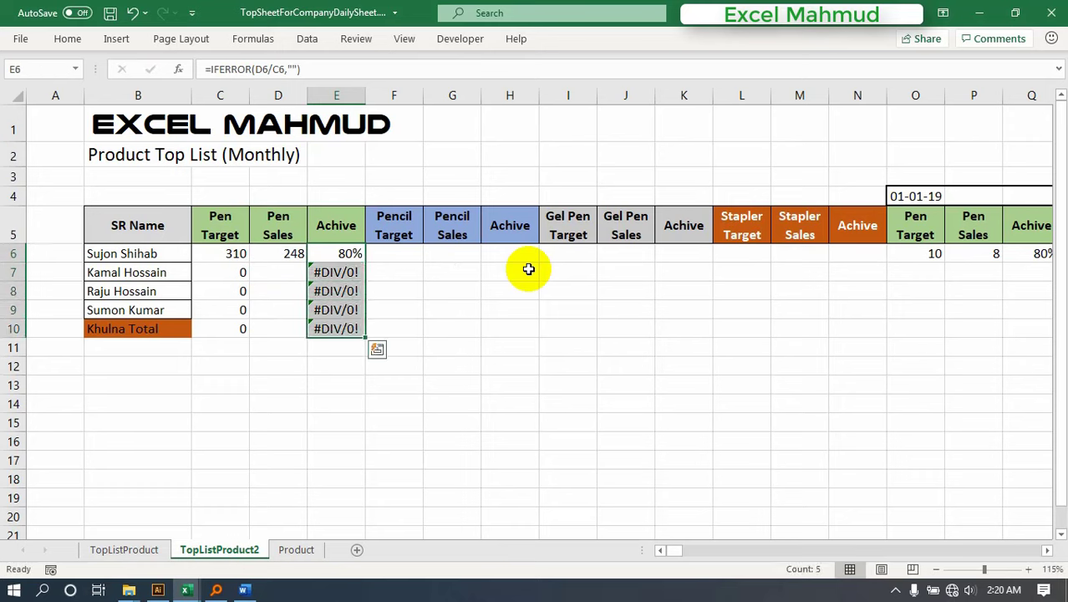
pyautogui.hotkey('ctrl', 'd')
pyautogui.hotkey('ctrl', 'q')
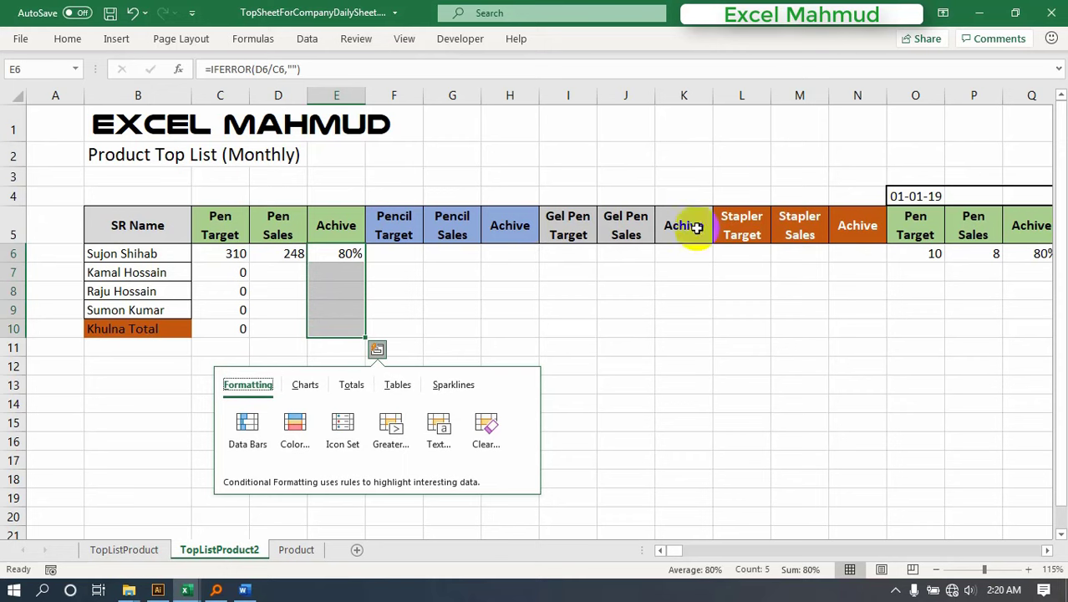
# Copy the first SR's Pen cells C6:E6
pyautogui.click(482, 314)
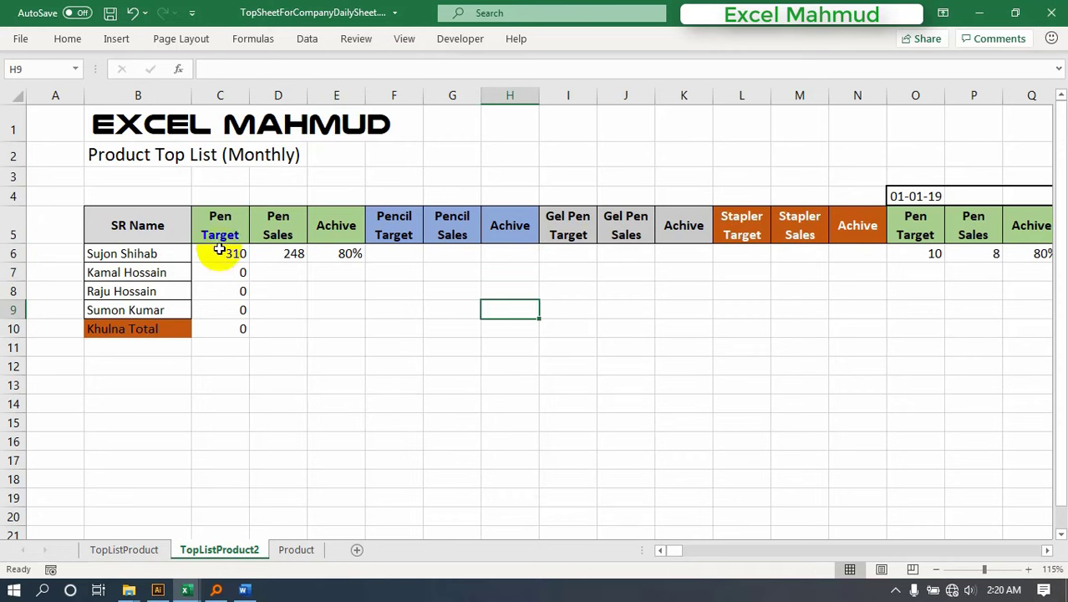
pyautogui.moveTo(231, 253)
pyautogui.mouseDown()
pyautogui.moveTo(351, 255)
pyautogui.moveTo(365, 322)
pyautogui.mouseUp()
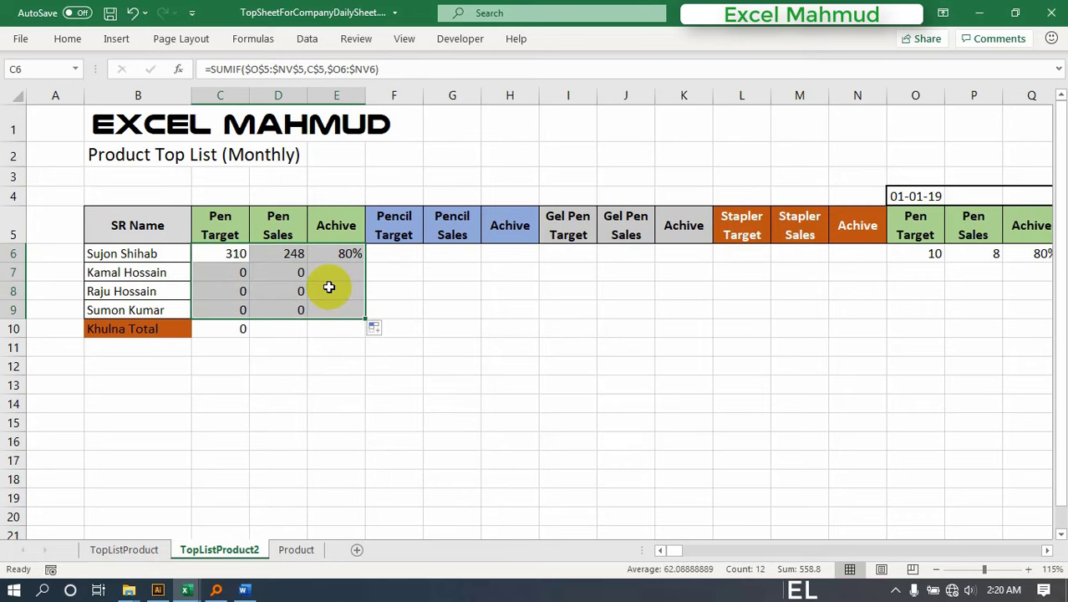
pyautogui.hotkey('ctrl', 'c')
pyautogui.moveTo(226, 252); pyautogui.dragTo(347, 253)
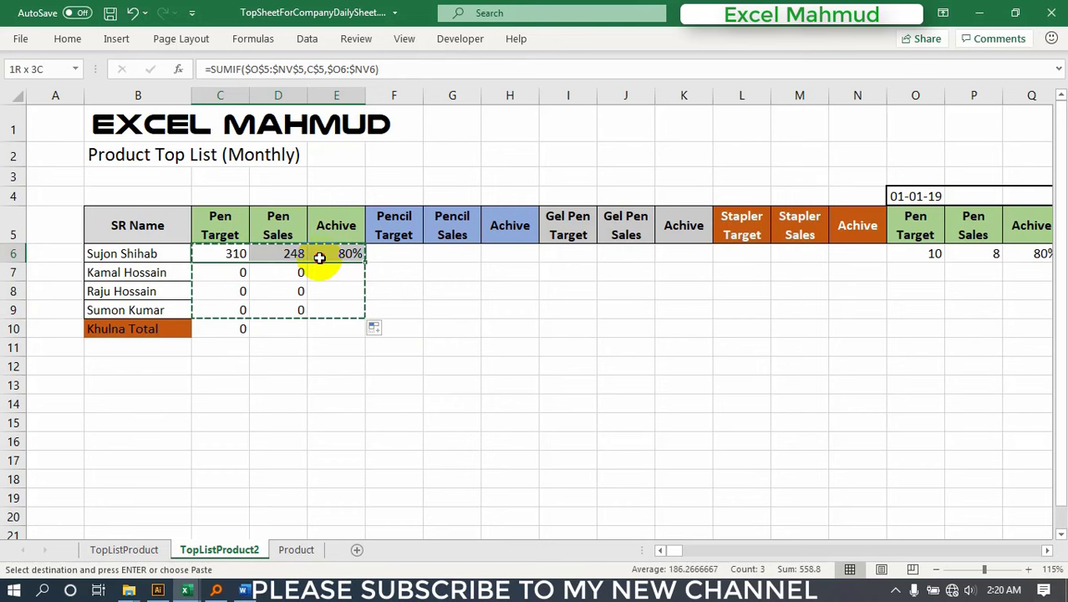
pyautogui.hotkey('ctrl', 'c')
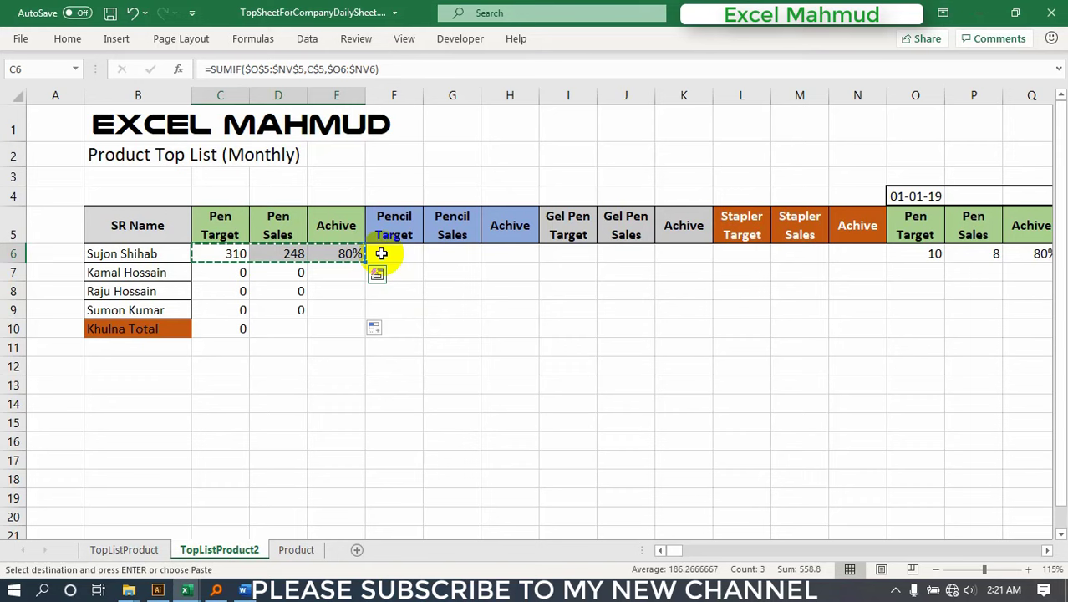
# Paste the Pen formulas into F6, I6 and L6 for Pencil, Gel Pen and Stapler
pyautogui.click(382, 253)
pyautogui.hotkey('ctrl', 'v')
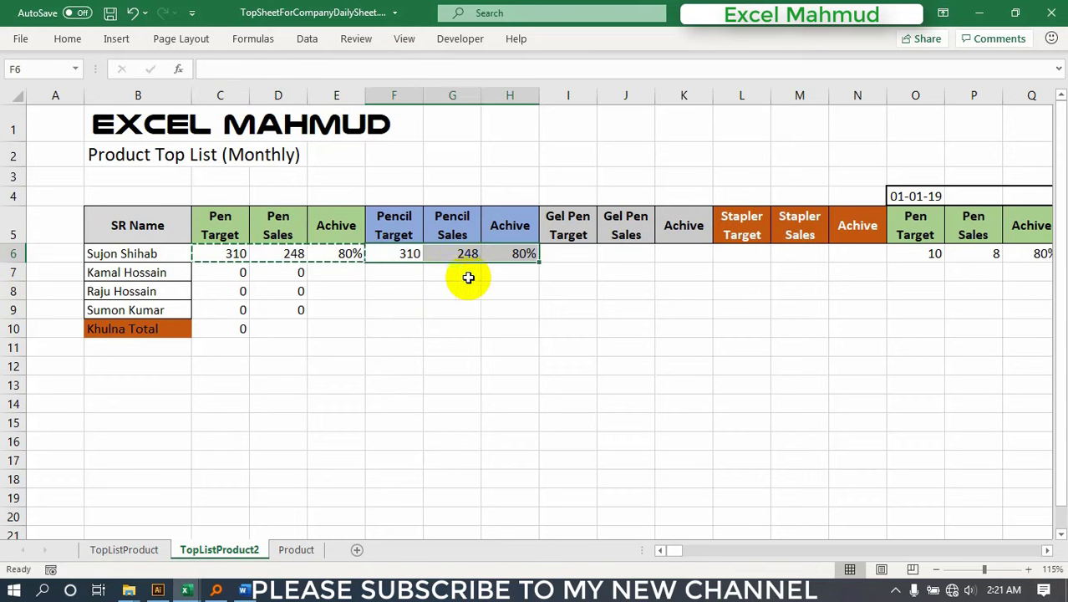
pyautogui.click(561, 256)
pyautogui.hotkey('ctrl', 'v')
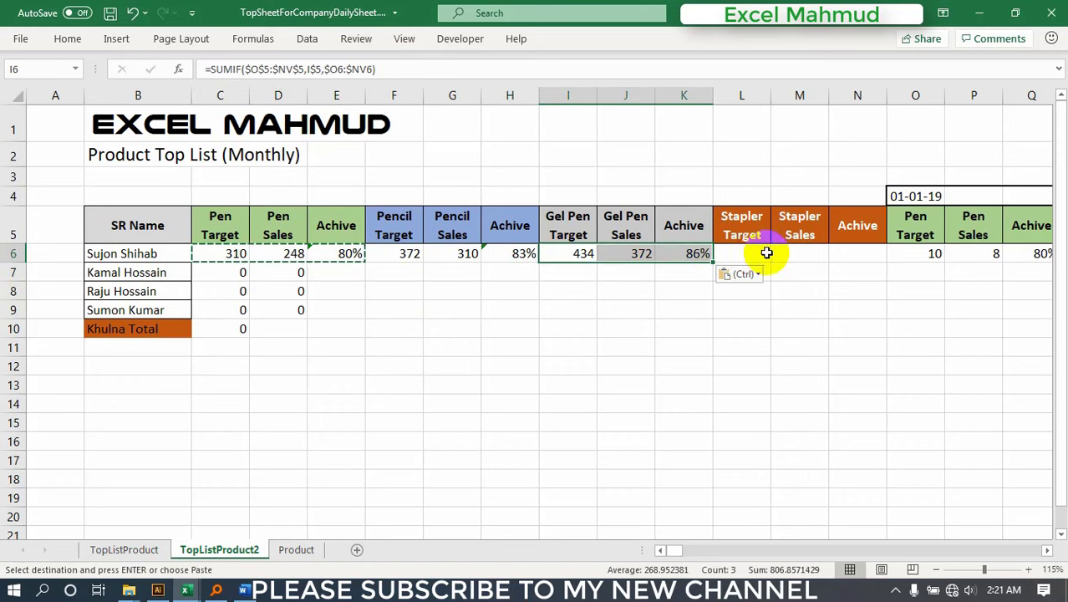
pyautogui.click(756, 253)
pyautogui.hotkey('ctrl', 'v')
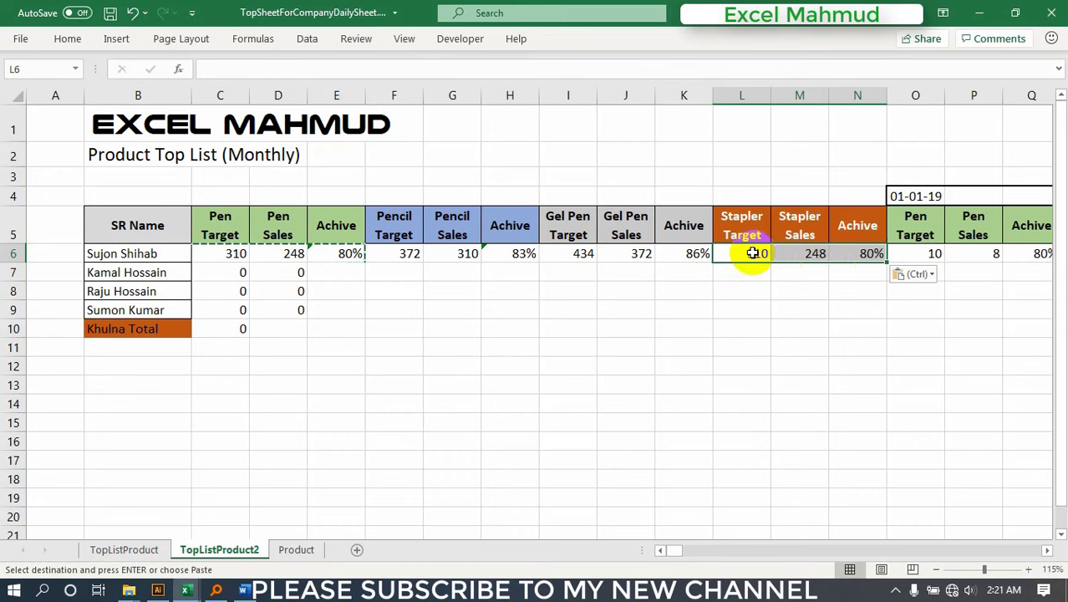
pyautogui.click(815, 253)
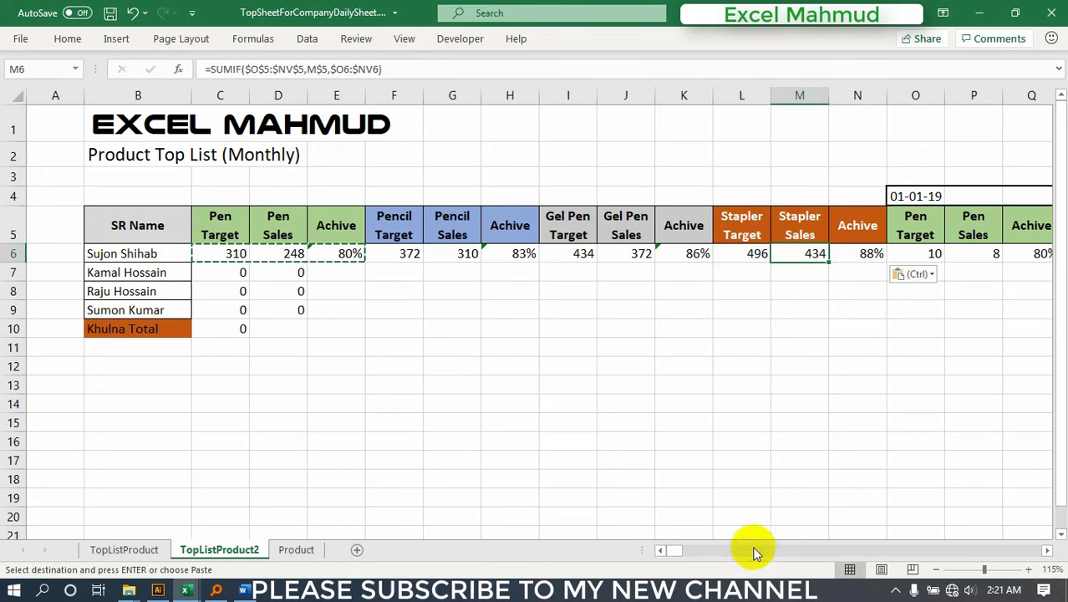
pyautogui.moveTo(1046, 553); pyautogui.dragTo(1046, 553)
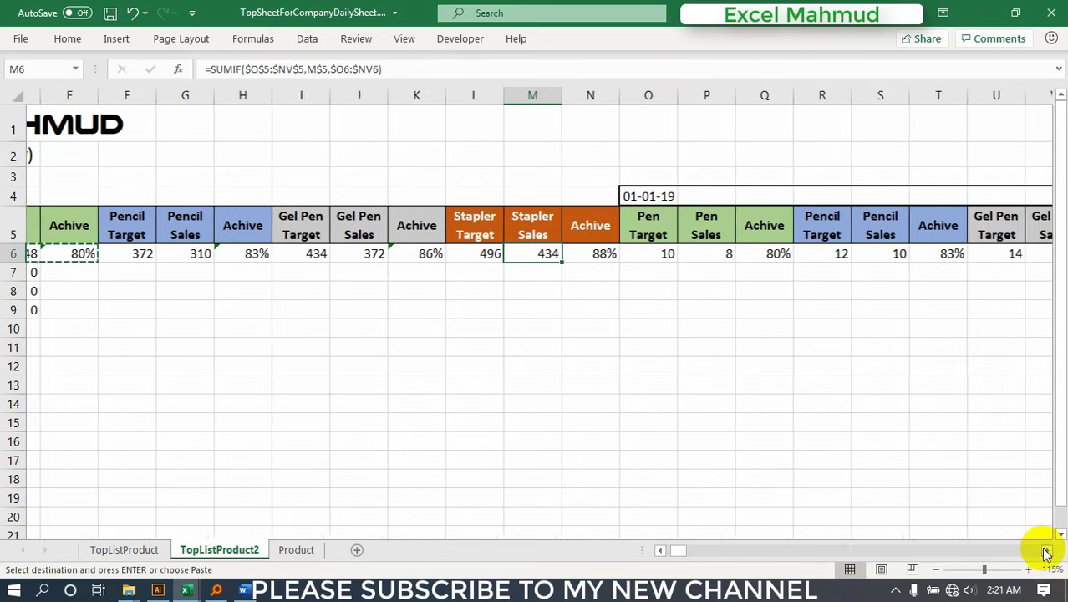
pyautogui.click(199, 260)
pyautogui.hotkey('ctrl', 'v')
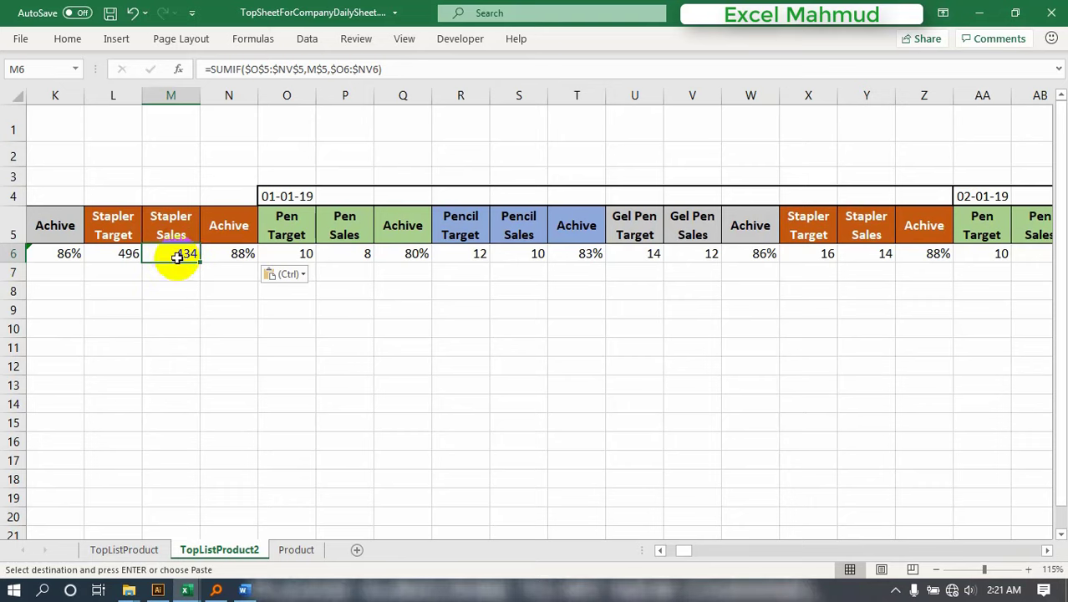
pyautogui.doubleClick(180, 254)
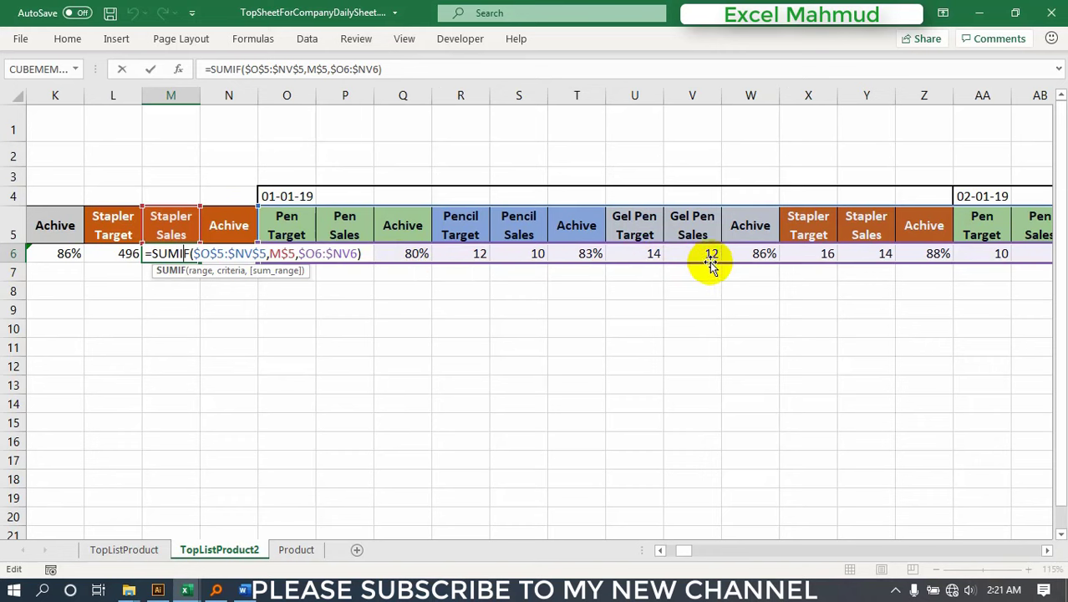
pyautogui.press('Return')
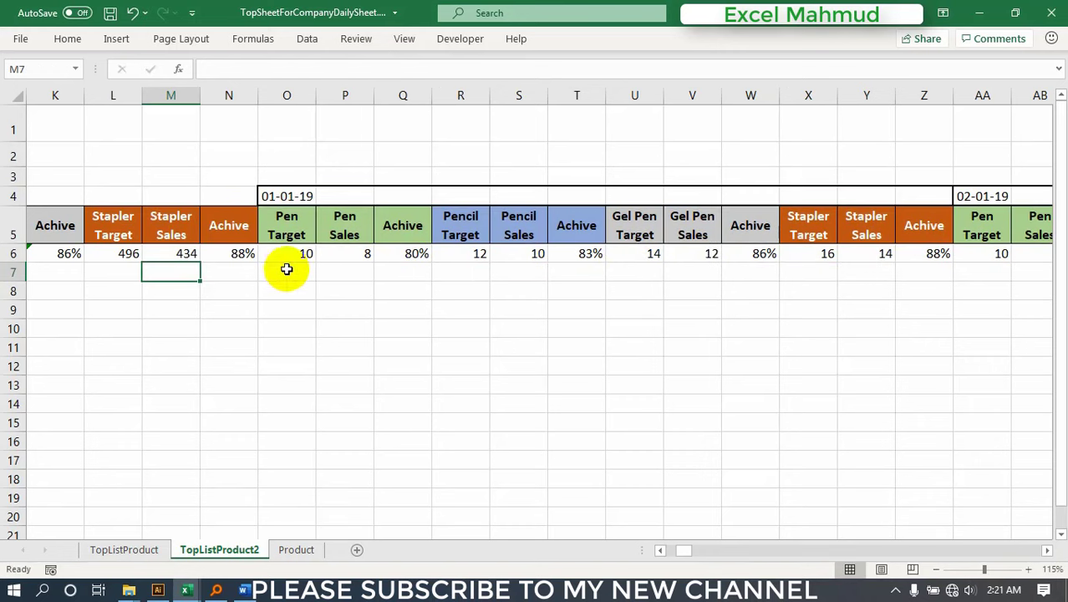
pyautogui.click(243, 256)
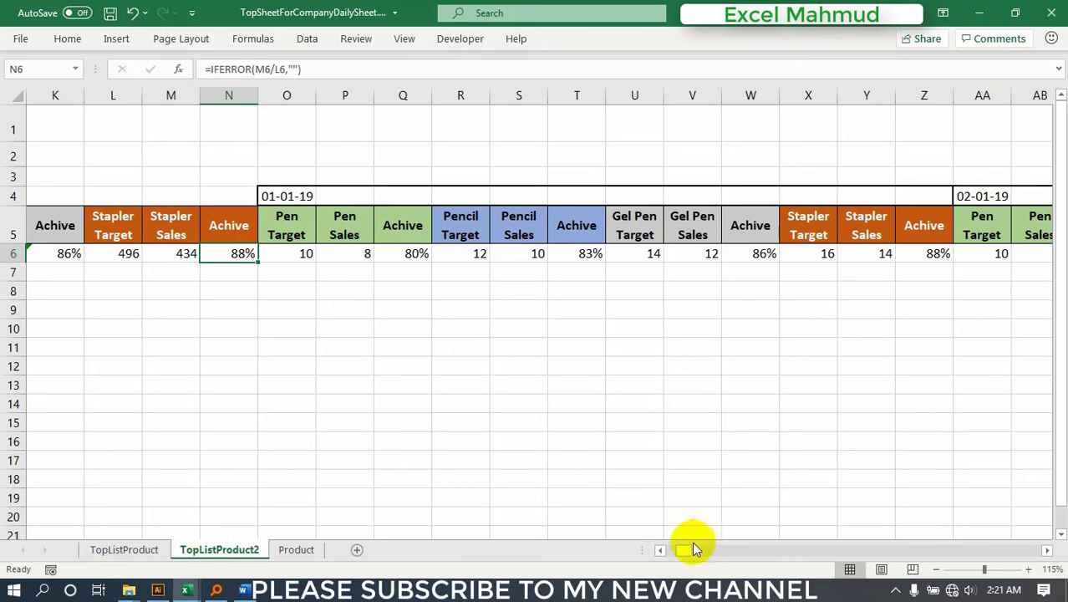
pyautogui.moveTo(684, 553); pyautogui.dragTo(674, 552)
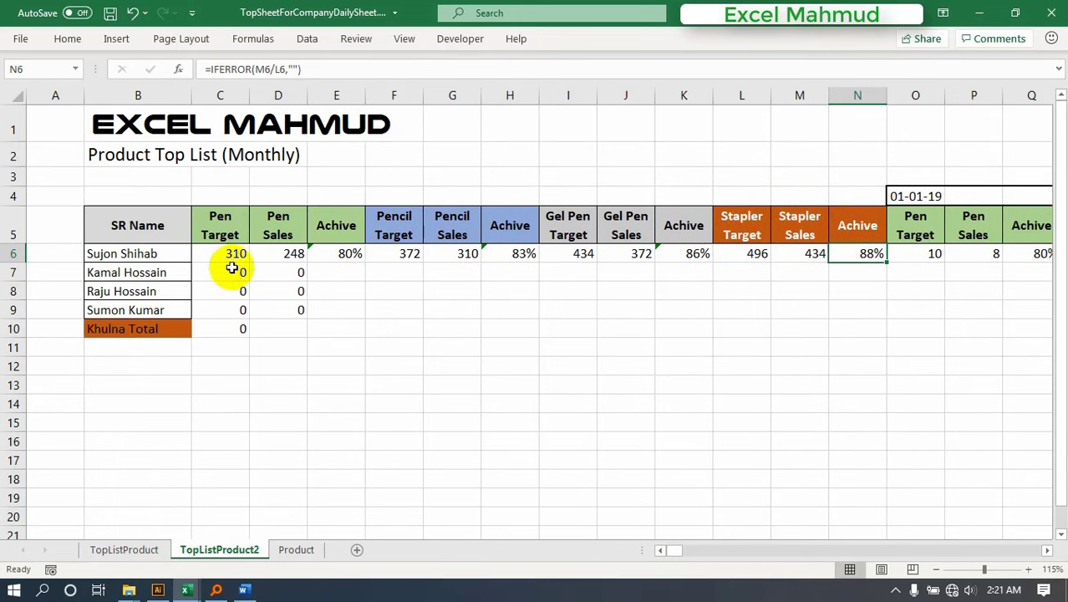
pyautogui.click(233, 255)
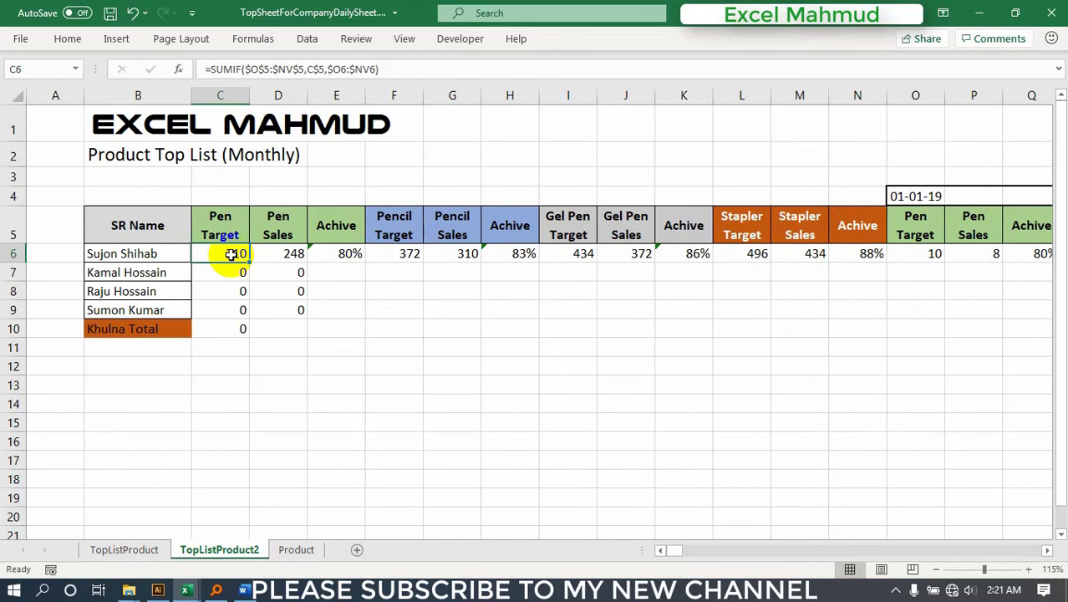
# Select C6 through column NV for rows 6–9 and fill down with Ctrl+D
pyautogui.hotkey('ctrl', 'shift', 'Right')
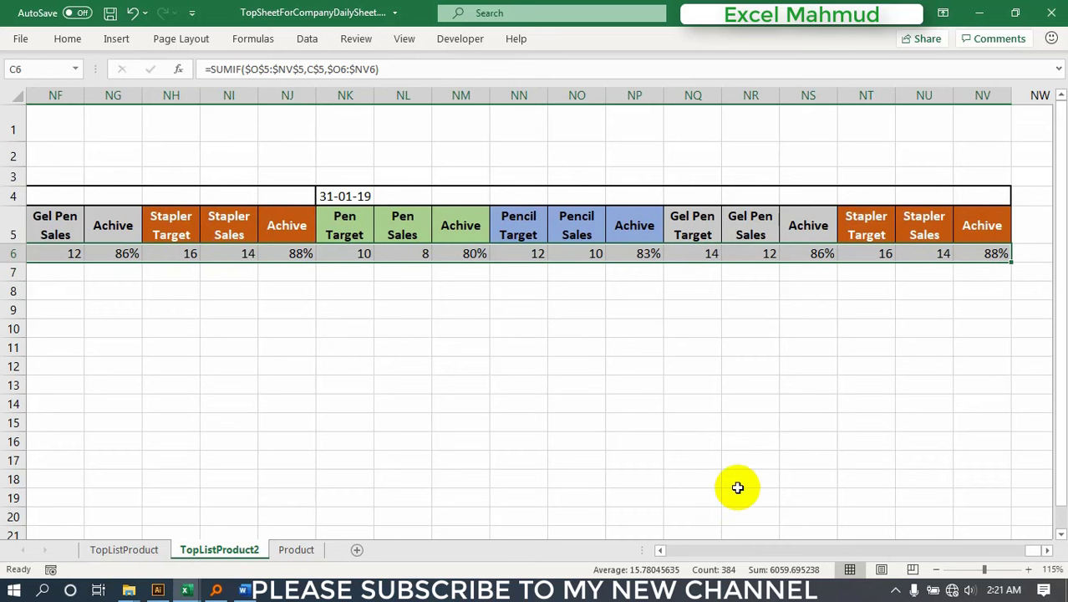
pyautogui.scroll(-1, 838, 393)
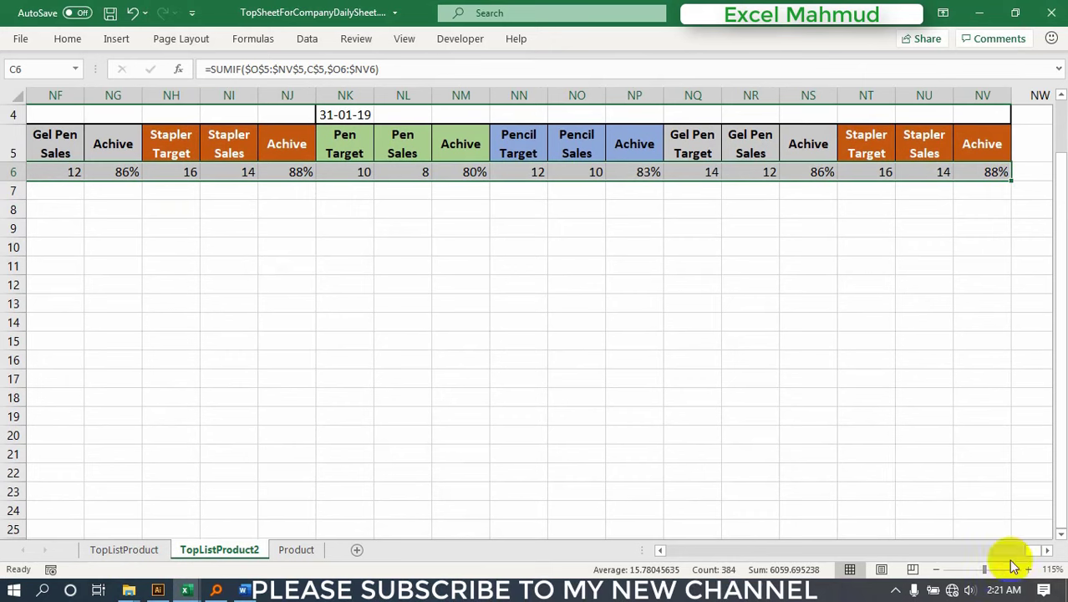
pyautogui.moveTo(1035, 553); pyautogui.dragTo(667, 556)
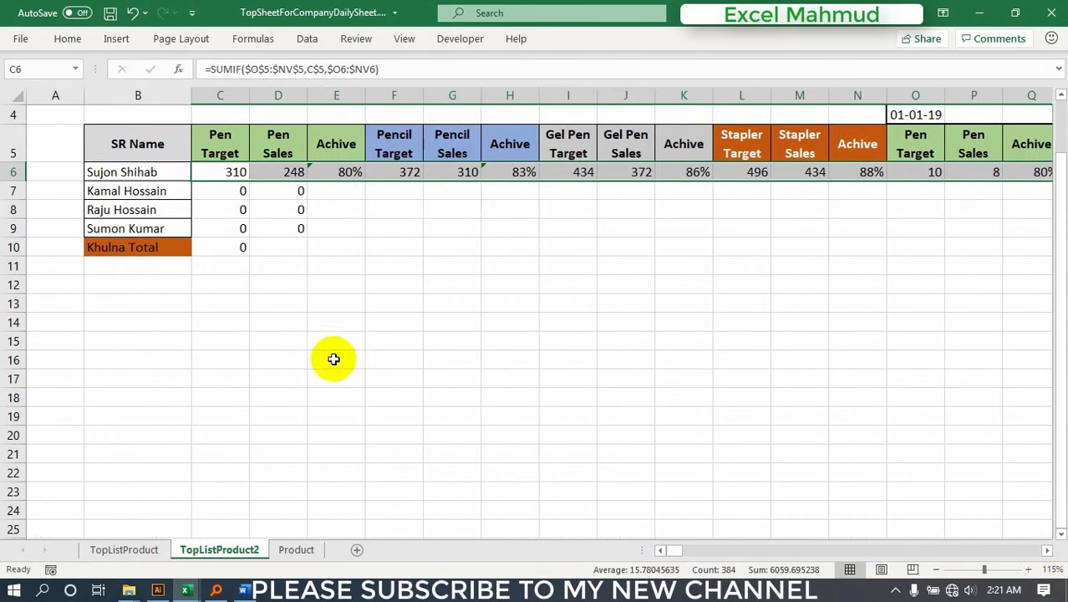
pyautogui.hotkey('shift', 'Down')
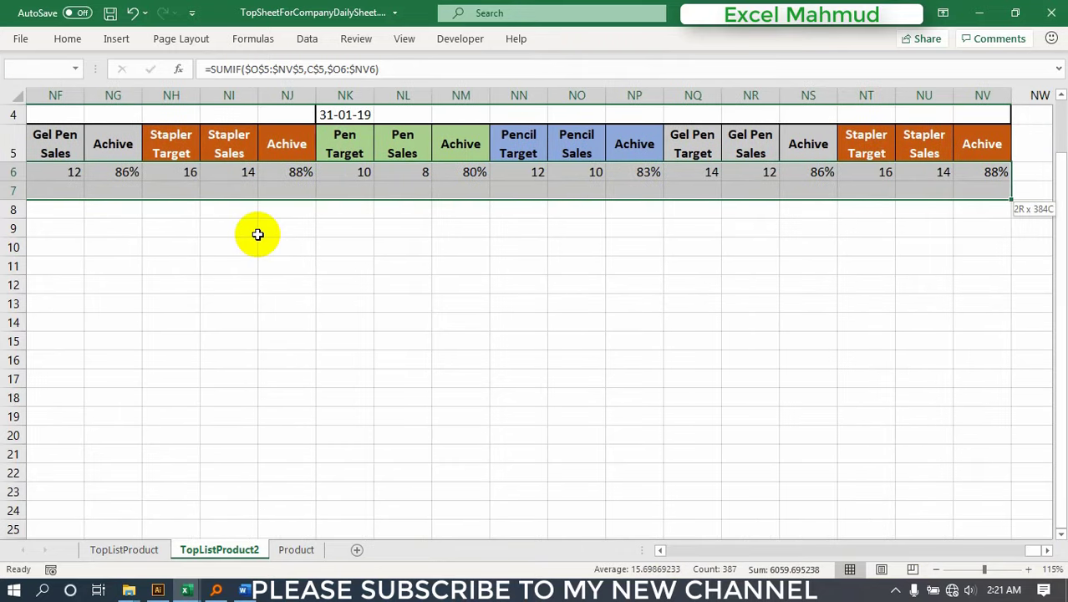
pyautogui.hotkey('shift', 'Down')
pyautogui.hotkey('shift', 'Down')
pyautogui.hotkey('shift', 'Down')
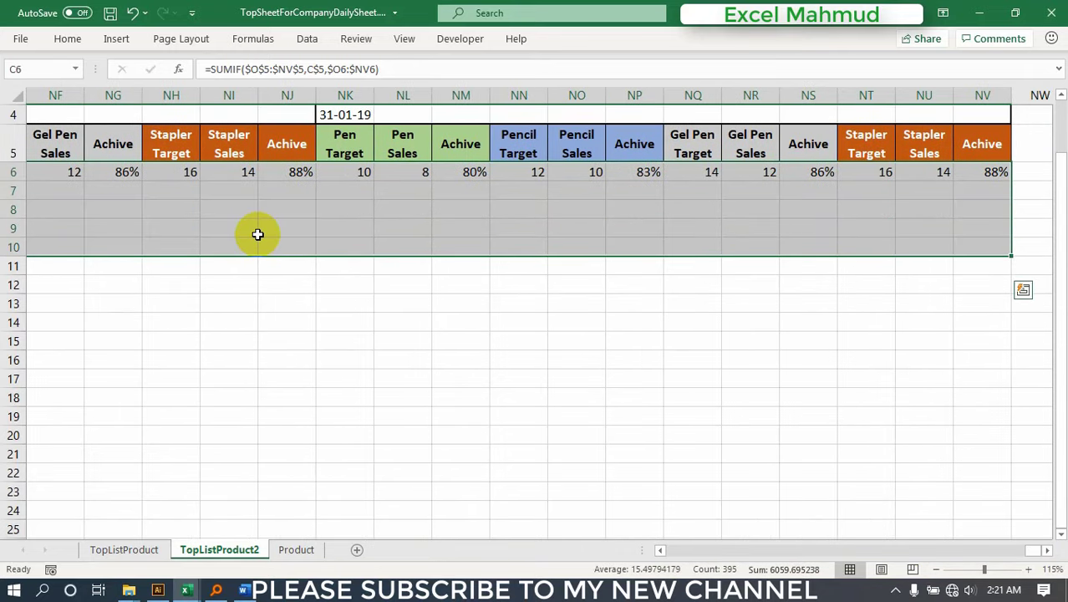
pyautogui.moveTo(1034, 549)
pyautogui.mouseDown()
pyautogui.moveTo(626, 558)
pyautogui.moveTo(640, 557)
pyautogui.mouseUp()
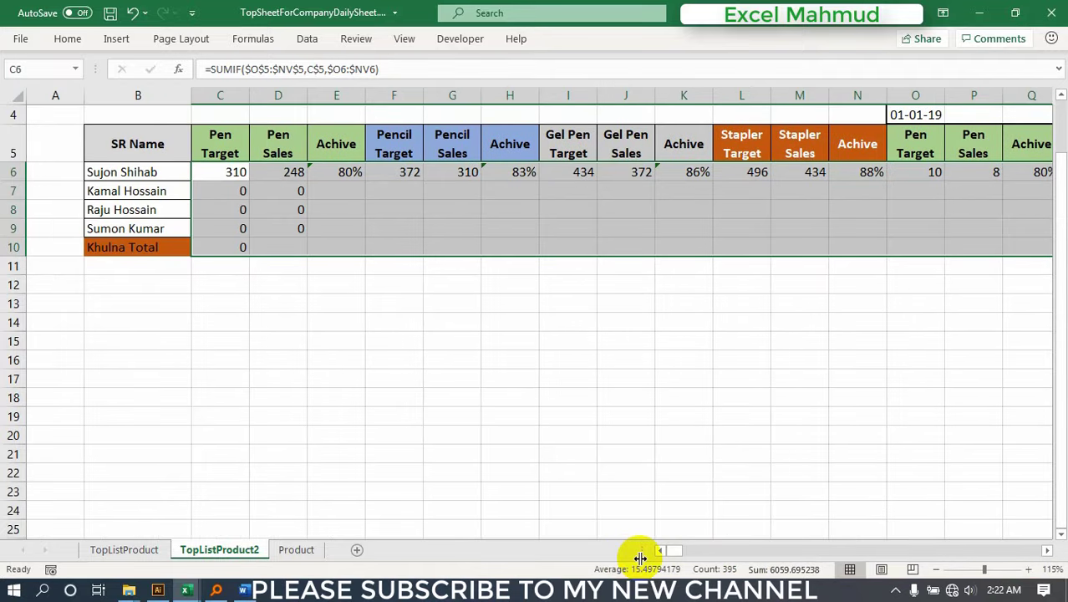
pyautogui.hotkey('ctrl', 'shift', 'Right')
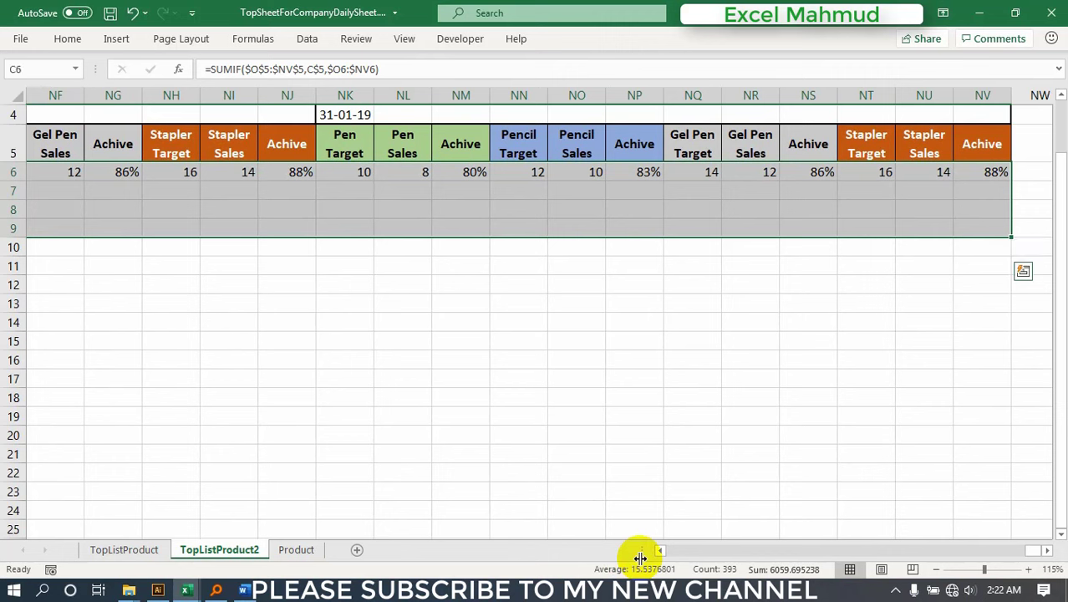
pyautogui.hotkey('ctrl', 'd')
pyautogui.hotkey('ctrl', 'q')
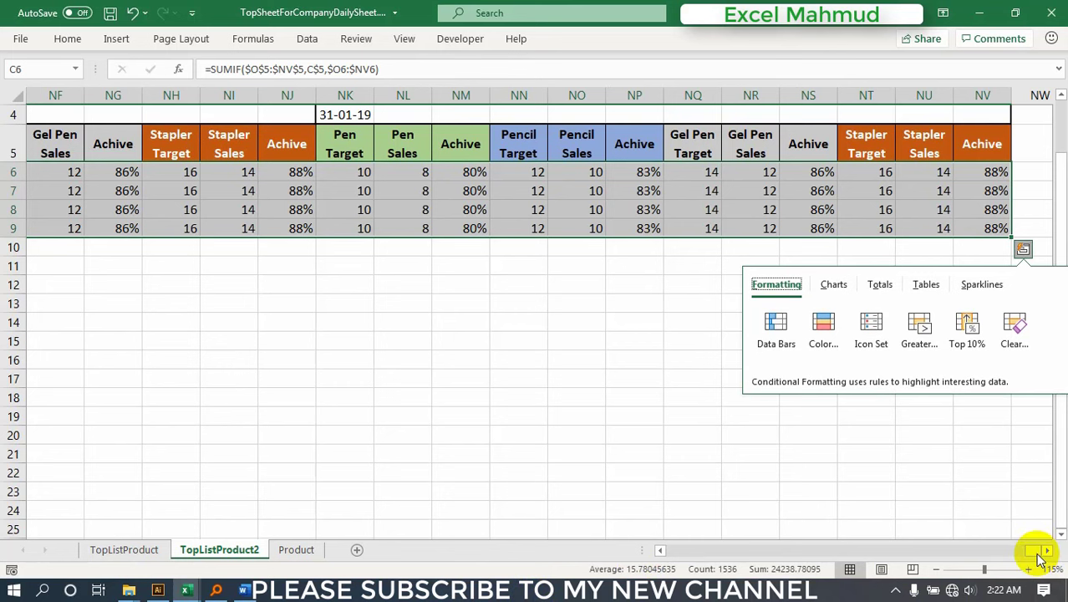
# Verify the filled first-day Stapler figures and the Pen Target totals
pyautogui.moveTo(1039, 559)
pyautogui.mouseDown()
pyautogui.moveTo(954, 570)
pyautogui.moveTo(657, 565)
pyautogui.mouseUp()
pyautogui.moveTo(687, 556)
pyautogui.mouseDown()
pyautogui.moveTo(708, 553)
pyautogui.moveTo(689, 554)
pyautogui.mouseUp()
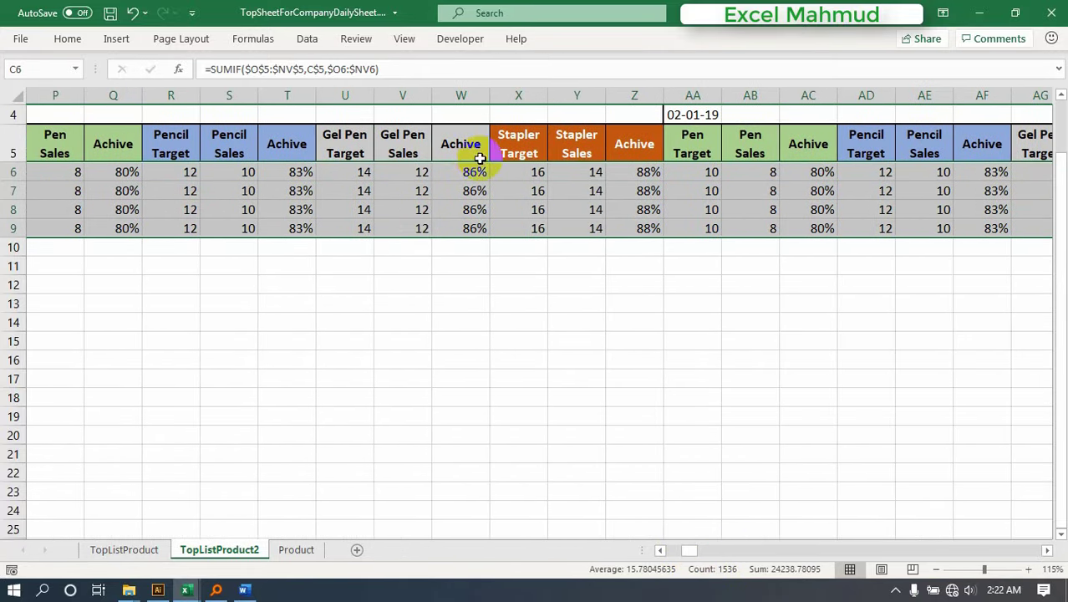
pyautogui.moveTo(518, 172); pyautogui.dragTo(562, 223)
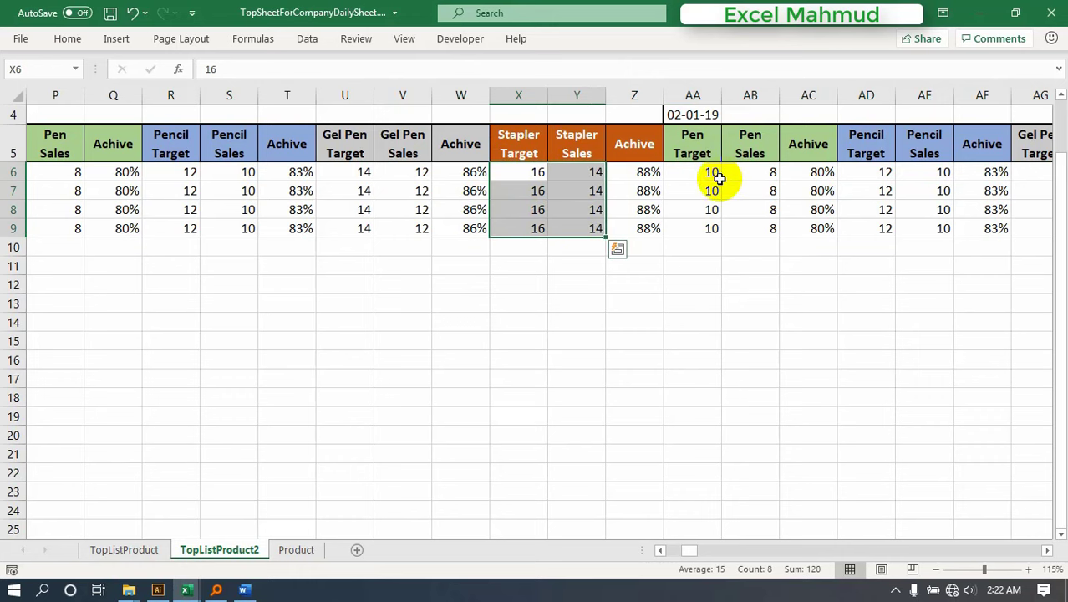
pyautogui.moveTo(718, 177); pyautogui.dragTo(746, 238)
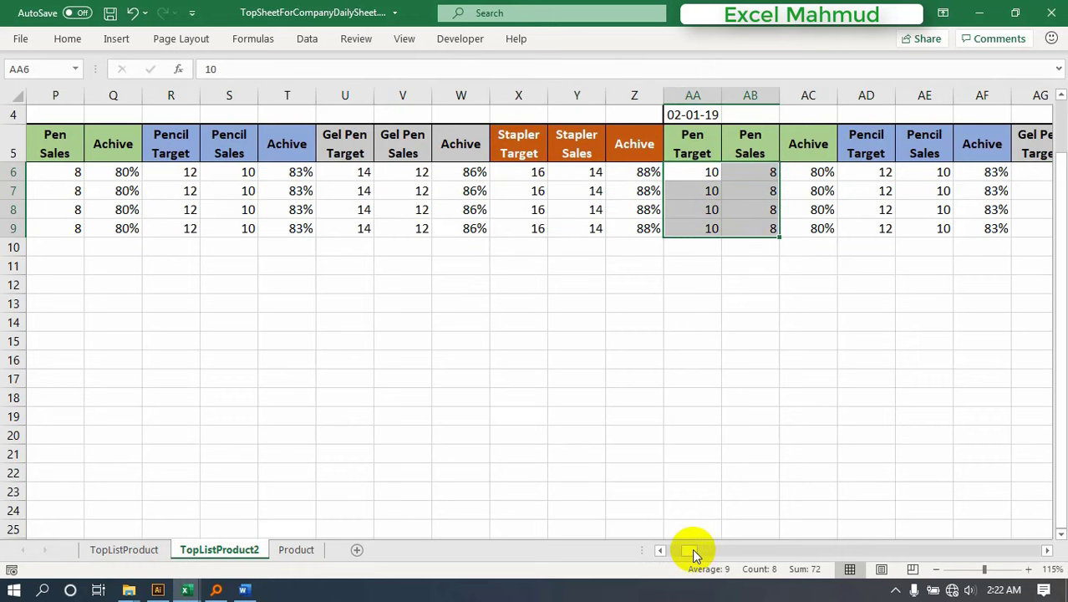
pyautogui.moveTo(697, 554); pyautogui.dragTo(644, 554)
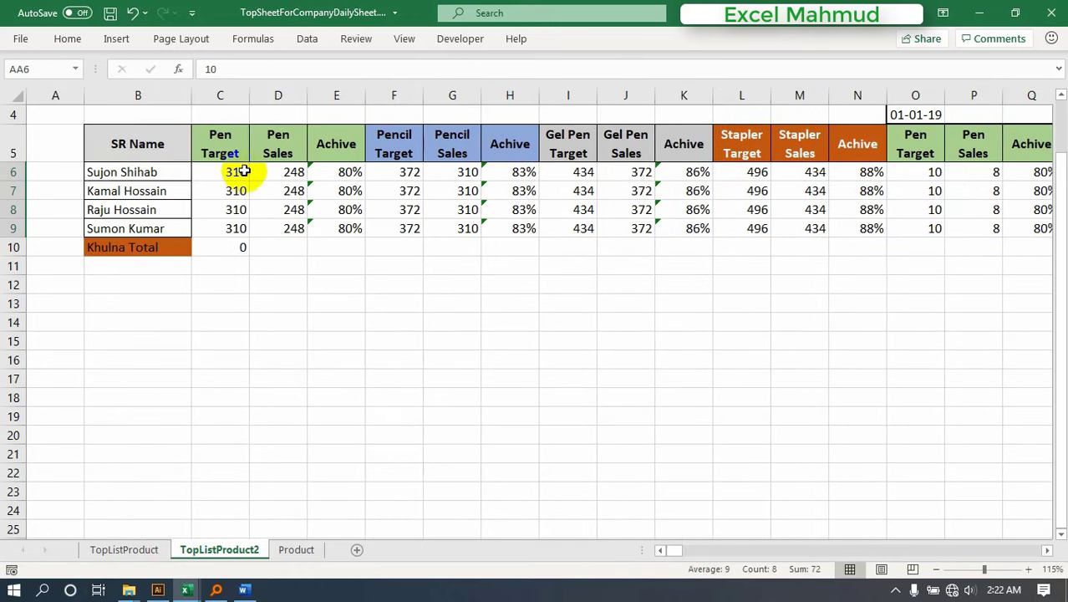
pyautogui.moveTo(244, 170); pyautogui.dragTo(239, 209)
pyautogui.click(291, 173)
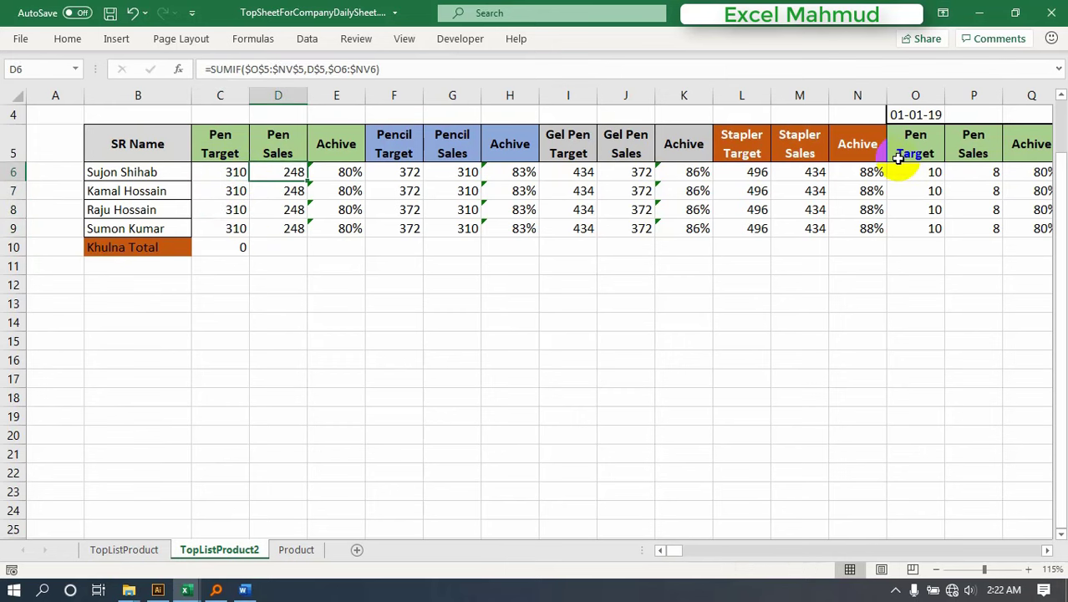
# Set row 8's 01-01-19 Pen Target to 12 and Pen Sales to 10, making totals 312/250
pyautogui.click(919, 210)
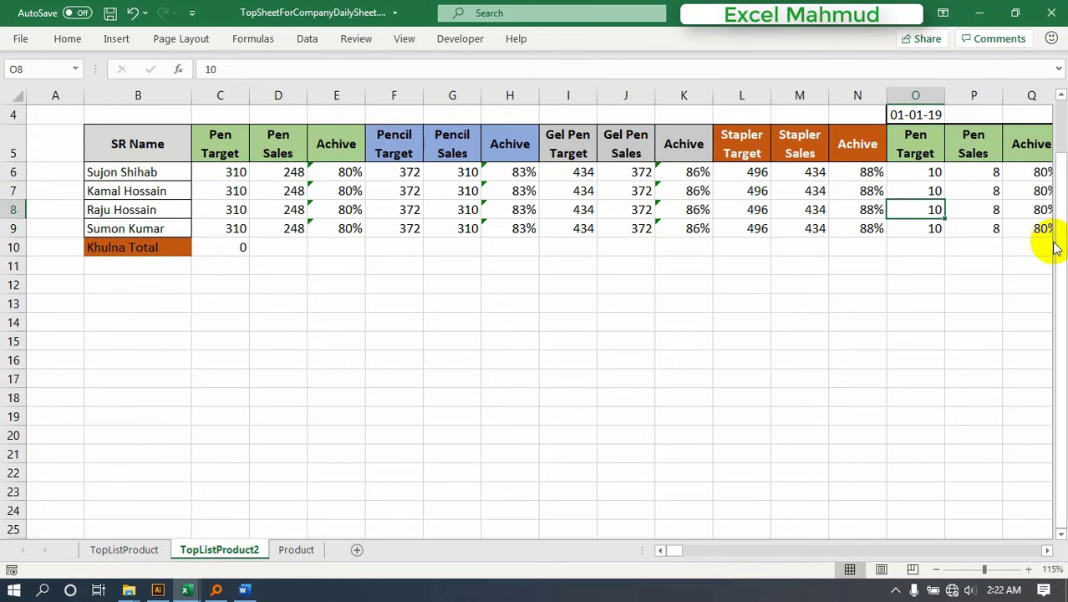
pyautogui.write('12')
pyautogui.press('Return')
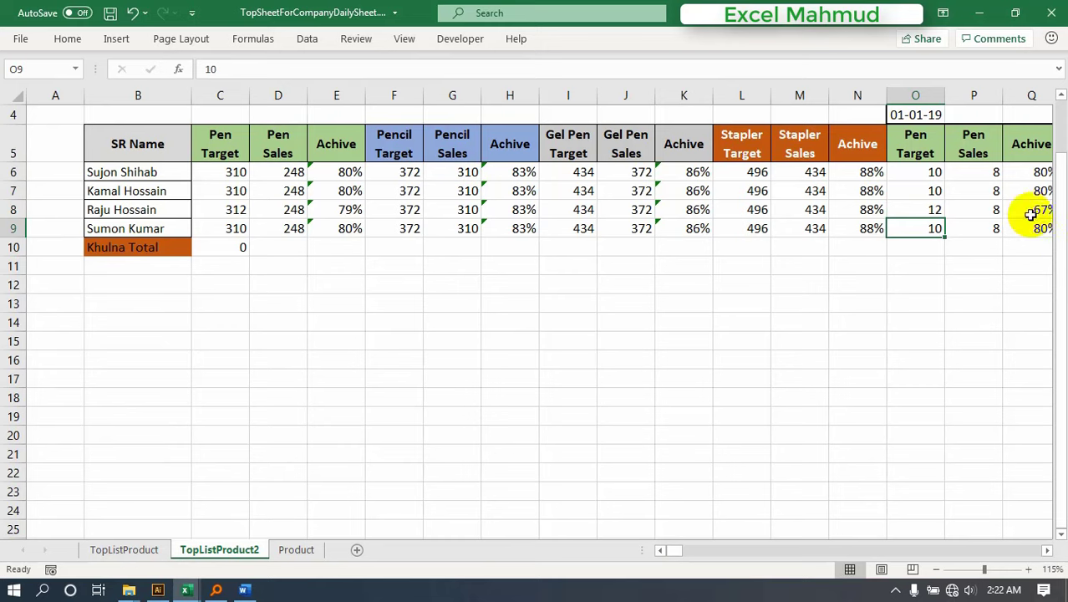
pyautogui.click(994, 210)
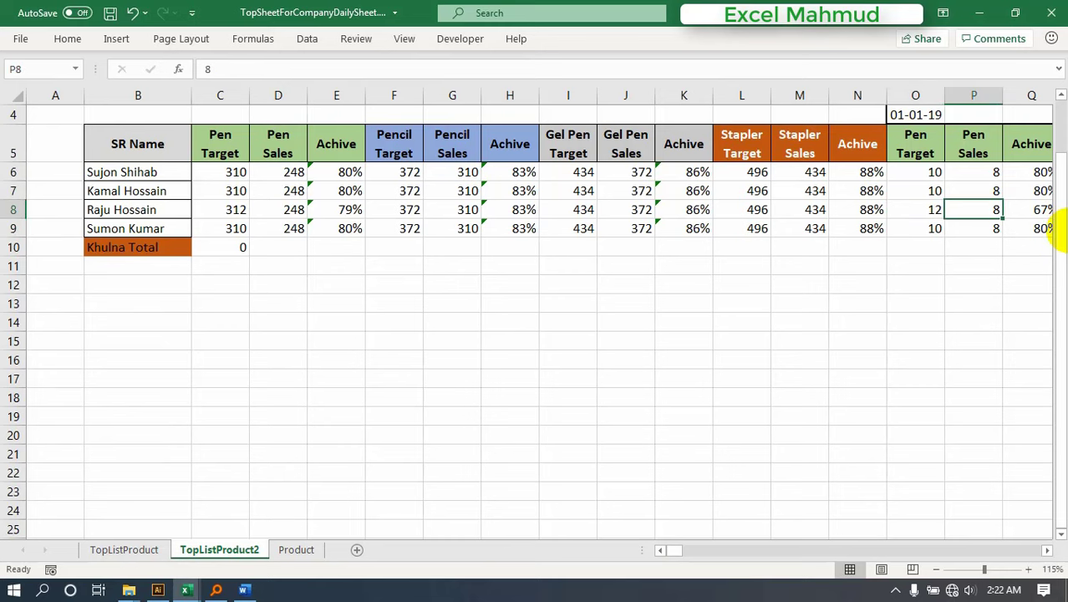
pyautogui.click(291, 216)
pyautogui.click(983, 213)
pyautogui.write('10')
pyautogui.press('Return')
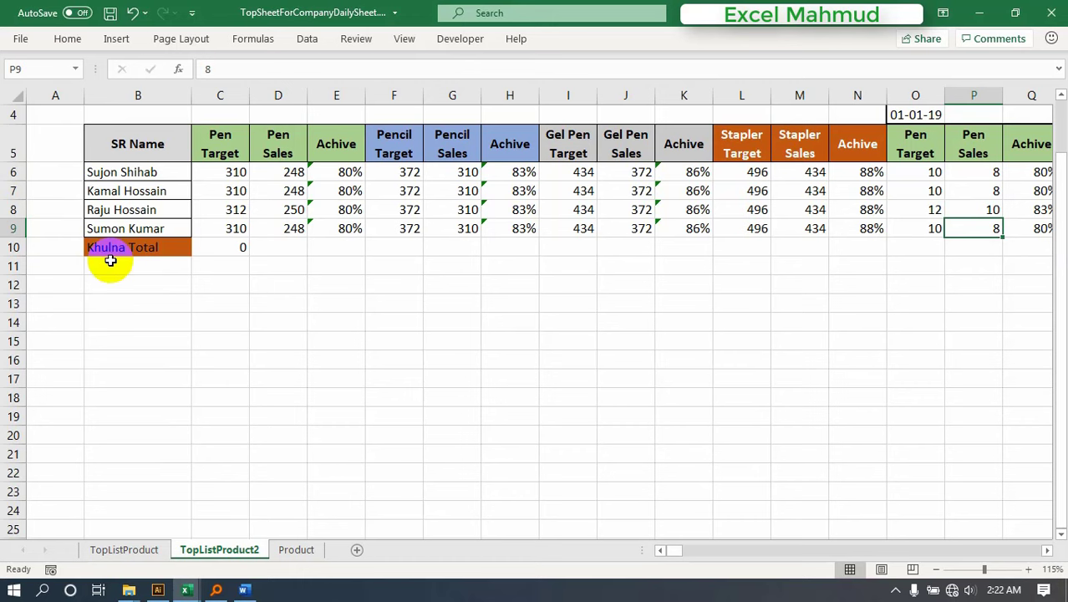
pyautogui.click(159, 247)
pyautogui.click(231, 246)
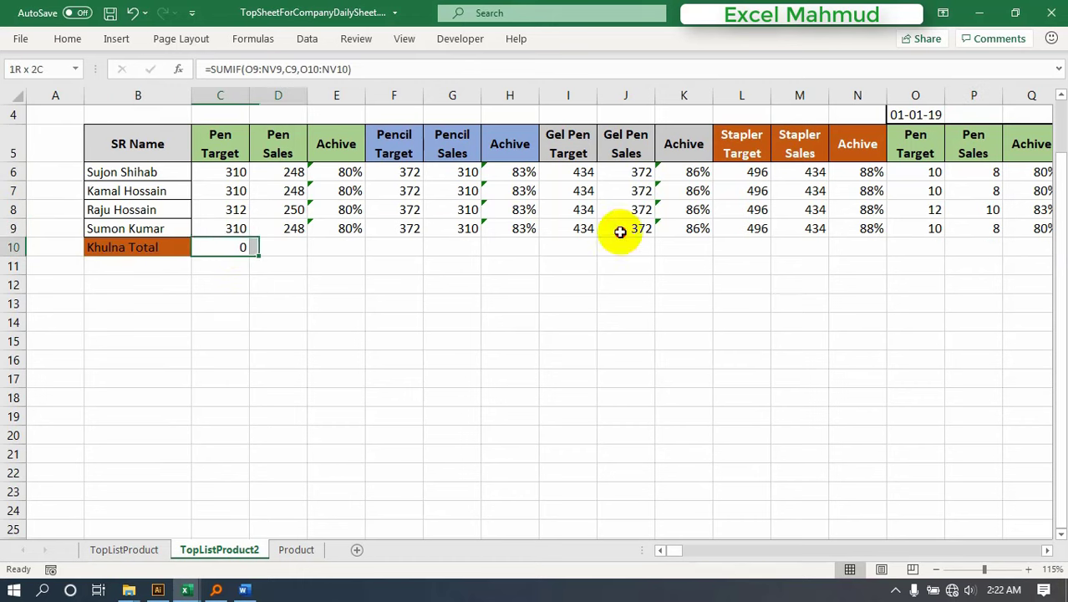
pyautogui.keyDown('shift'); pyautogui.click(701, 226); pyautogui.keyUp('shift')
pyautogui.moveTo(223, 249)
pyautogui.mouseDown()
pyautogui.moveTo(893, 244)
pyautogui.moveTo(867, 246)
pyautogui.mouseUp()
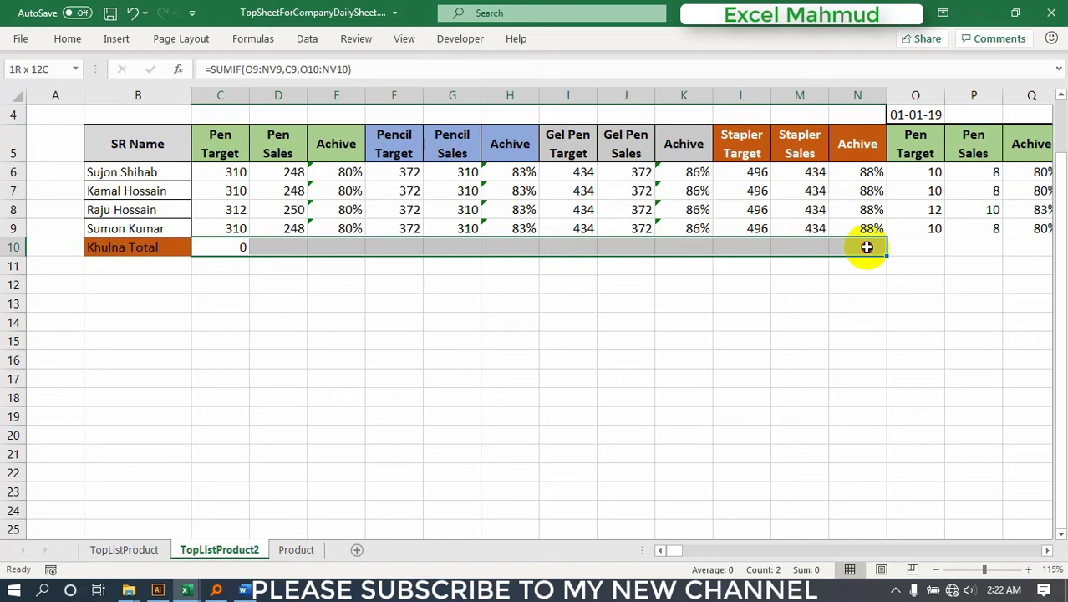
pyautogui.click(234, 247)
pyautogui.moveTo(216, 163); pyautogui.dragTo(226, 211)
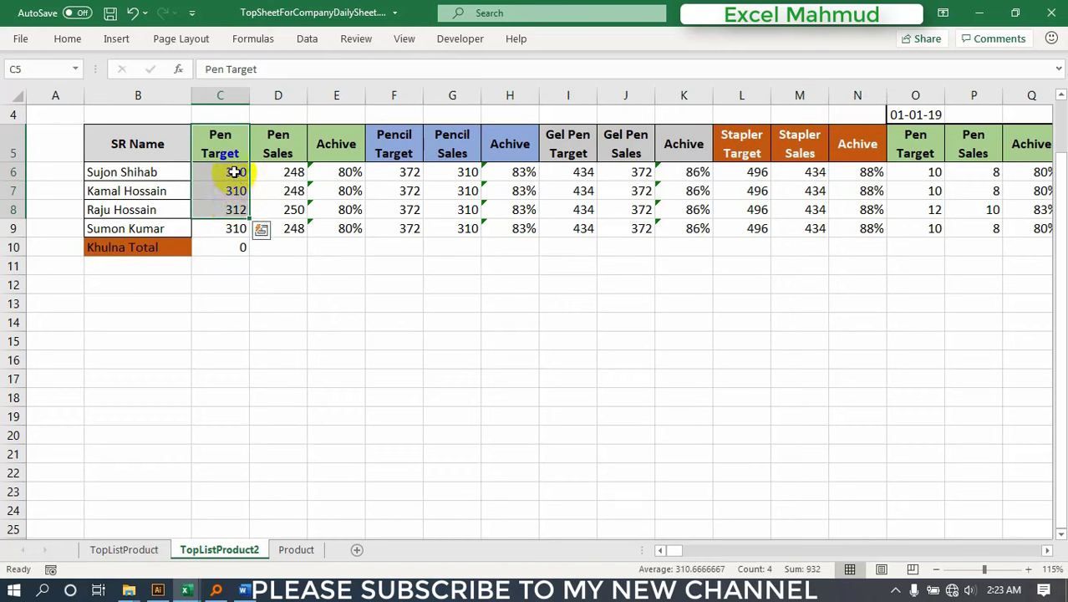
pyautogui.moveTo(232, 174); pyautogui.dragTo(231, 211)
pyautogui.moveTo(295, 171); pyautogui.dragTo(294, 229)
pyautogui.moveTo(338, 172); pyautogui.dragTo(338, 247)
pyautogui.moveTo(409, 175); pyautogui.dragTo(441, 218)
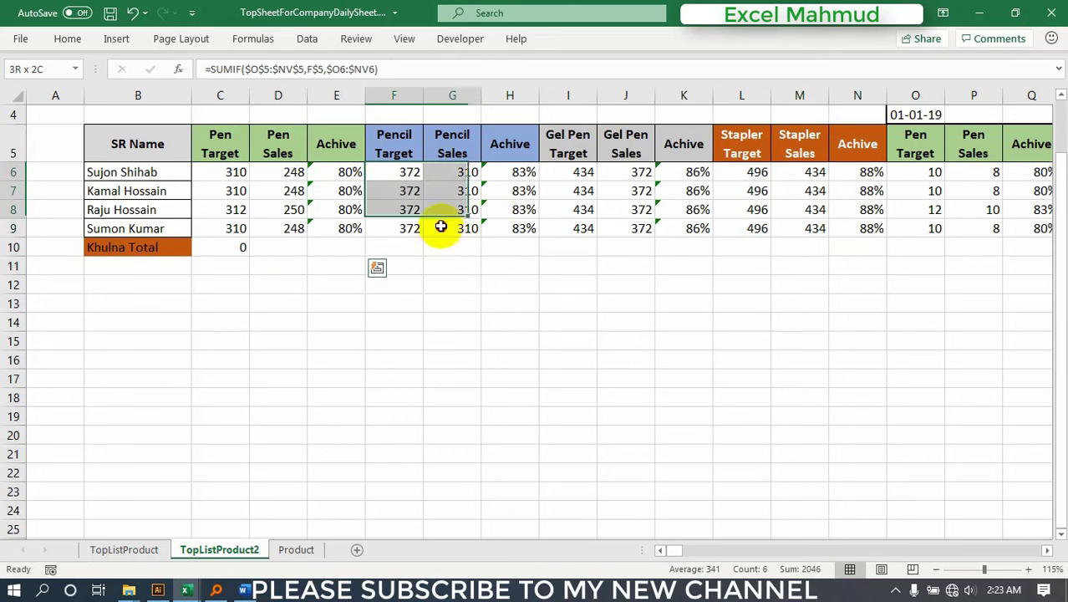
pyautogui.moveTo(455, 171); pyautogui.dragTo(456, 228)
pyautogui.moveTo(624, 175); pyautogui.dragTo(616, 212)
pyautogui.moveTo(756, 190)
pyautogui.mouseDown()
pyautogui.moveTo(763, 210)
pyautogui.moveTo(803, 229)
pyautogui.mouseUp()
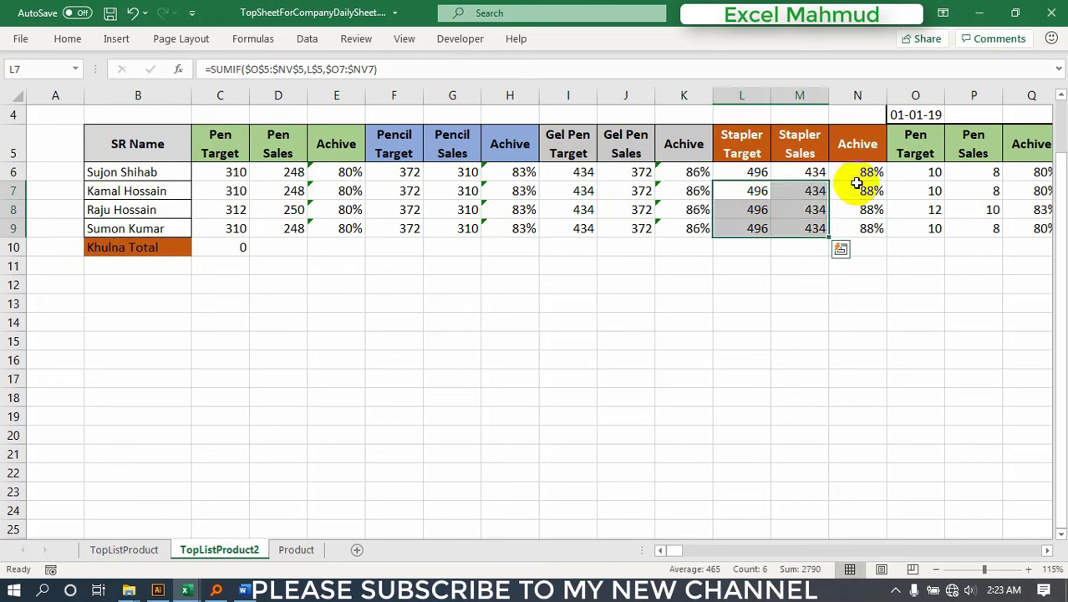
pyautogui.moveTo(861, 191); pyautogui.dragTo(861, 228)
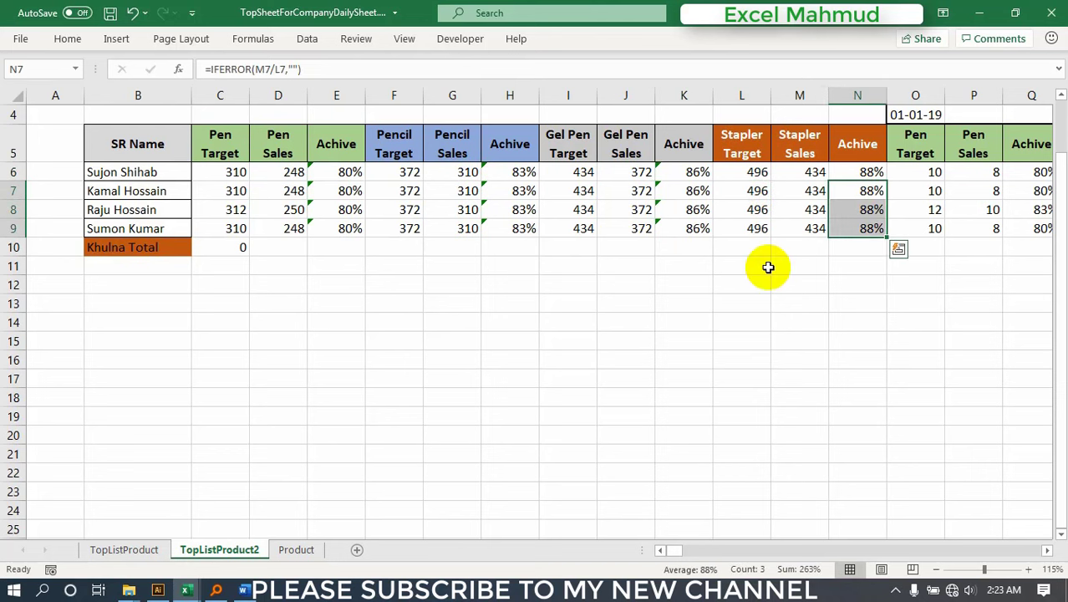
pyautogui.click(239, 246)
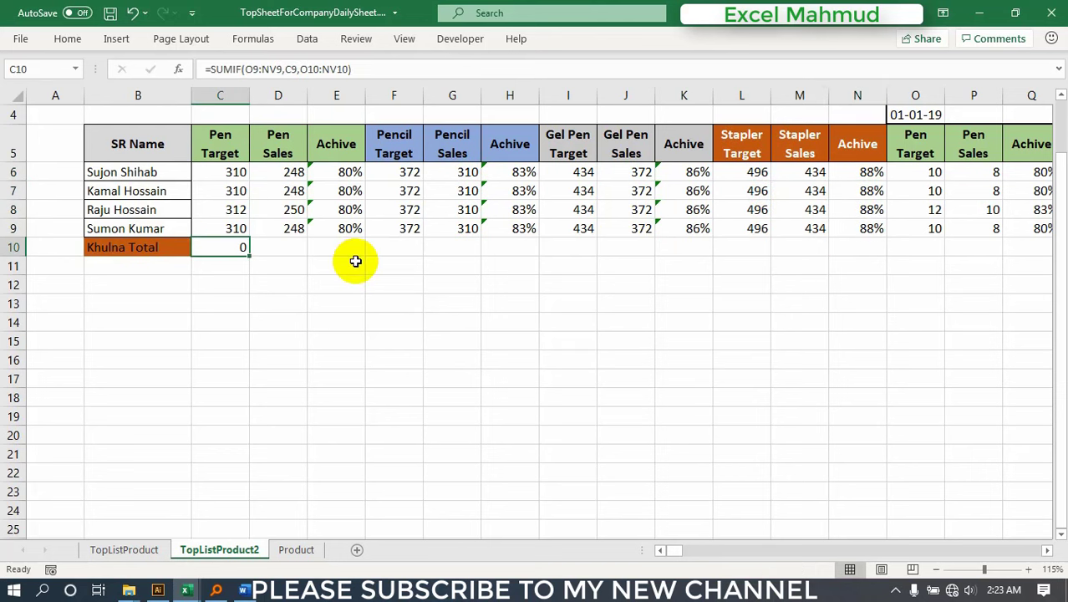
# AutoSum the Khulna Pen Target in C10 and extend it to Pen Sales (1242/994)
pyautogui.hotkey('alt', '=')
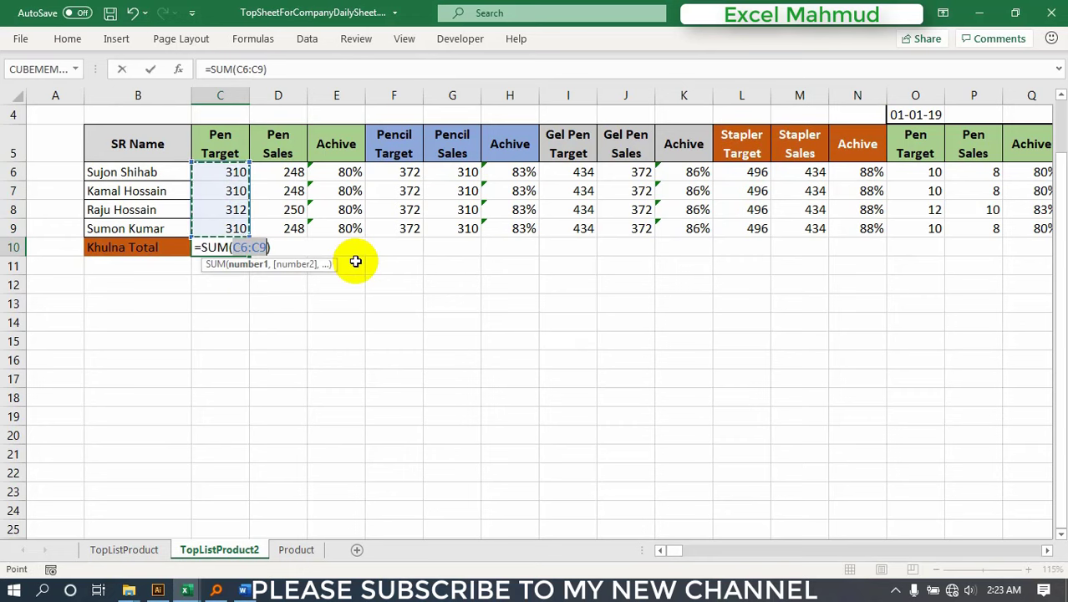
pyautogui.press('Return')
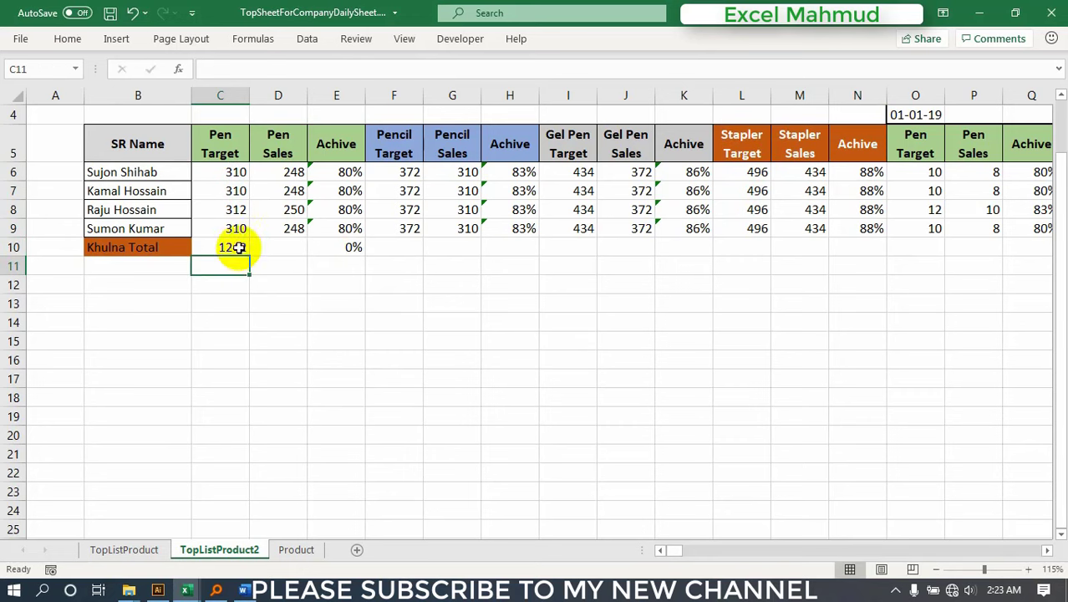
pyautogui.click(239, 248)
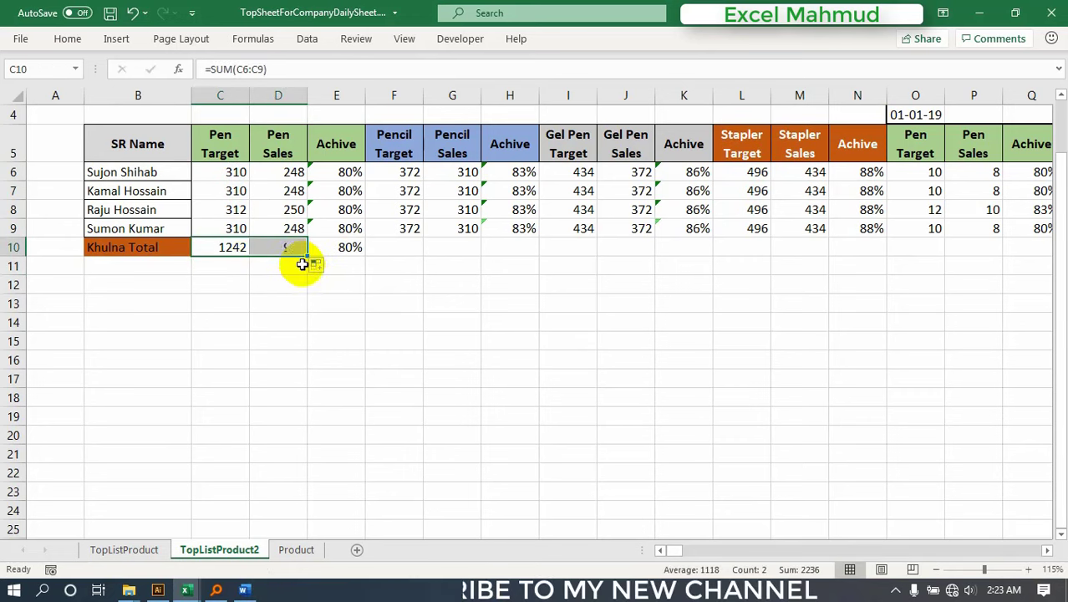
pyautogui.moveTo(253, 258); pyautogui.dragTo(301, 262)
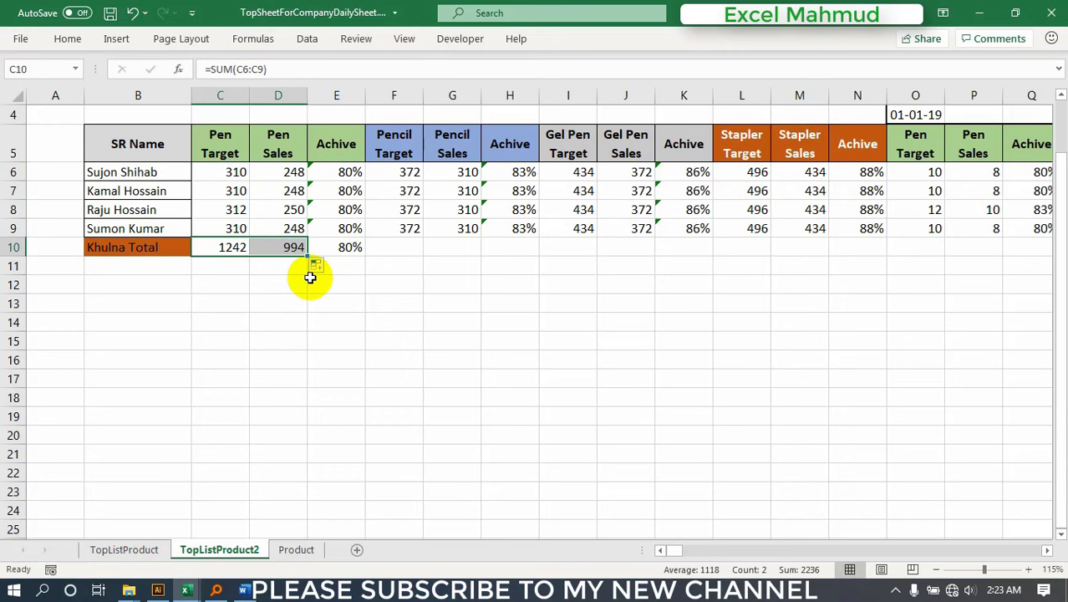
# Total the Pencil Target and Sales columns (1488/1240) with 83% achievement
pyautogui.click(377, 253)
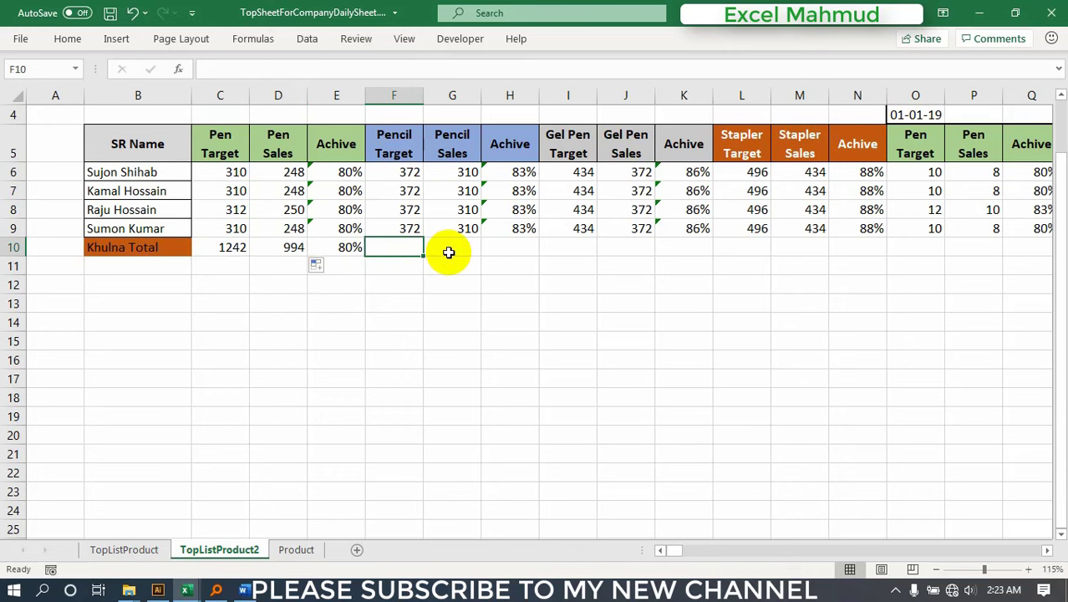
pyautogui.hotkey('alt', '=')
pyautogui.press('Return')
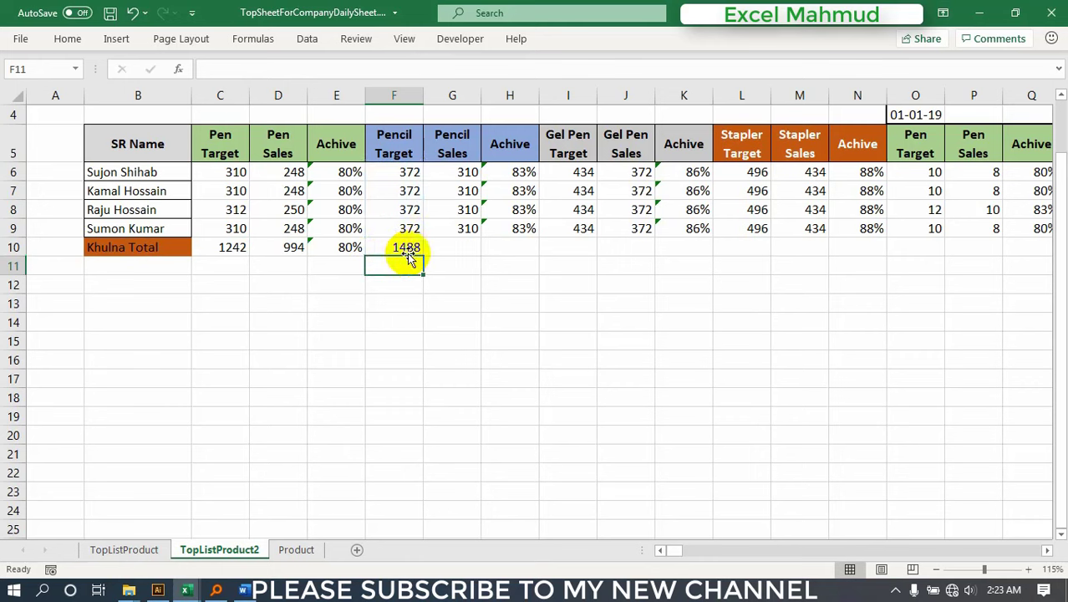
pyautogui.click(421, 253)
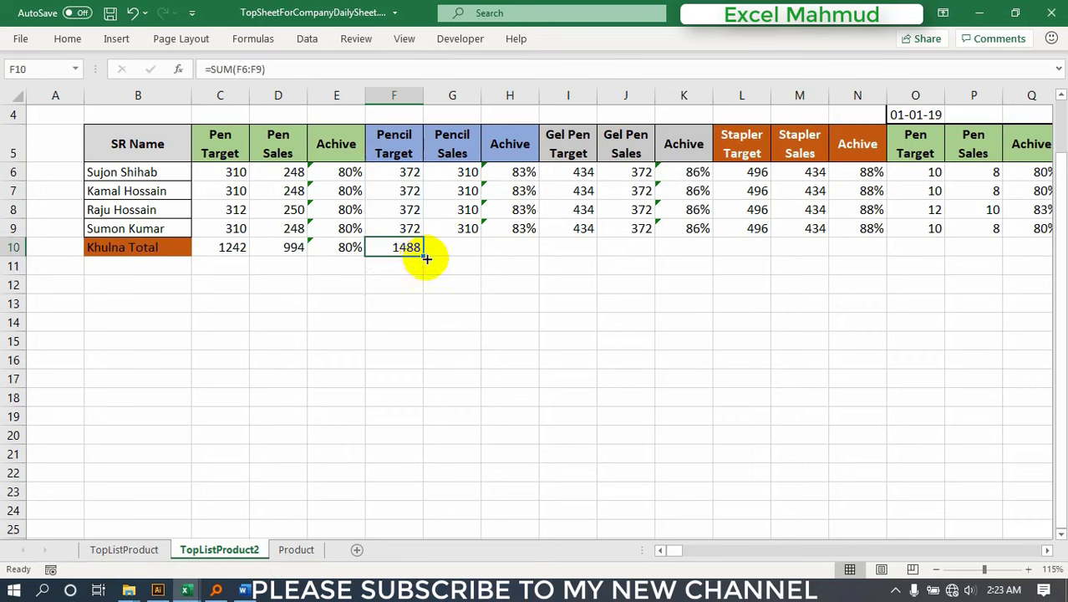
pyautogui.moveTo(426, 259); pyautogui.dragTo(479, 261)
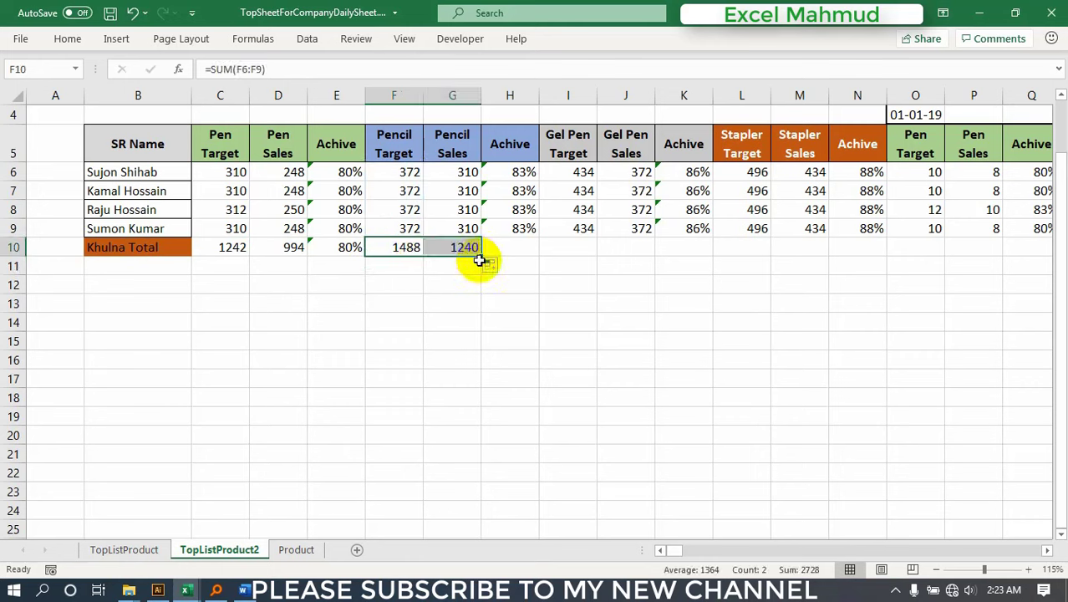
pyautogui.click(514, 228)
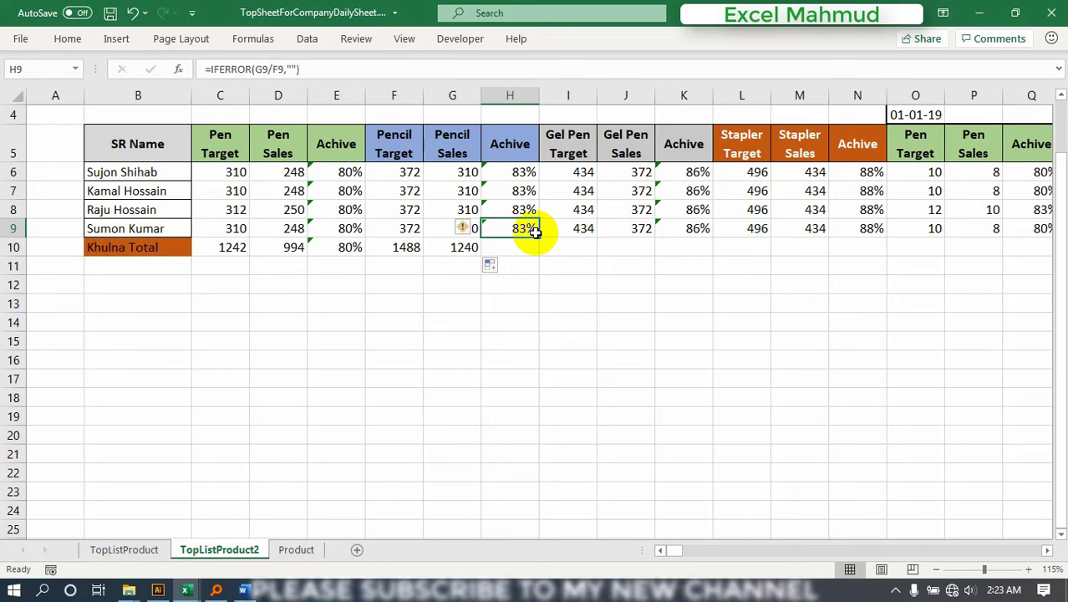
pyautogui.moveTo(542, 247); pyautogui.dragTo(542, 256)
# Total the Gel Pen Target and Sales columns (1736/1488) with 86% achievement
pyautogui.click(571, 231)
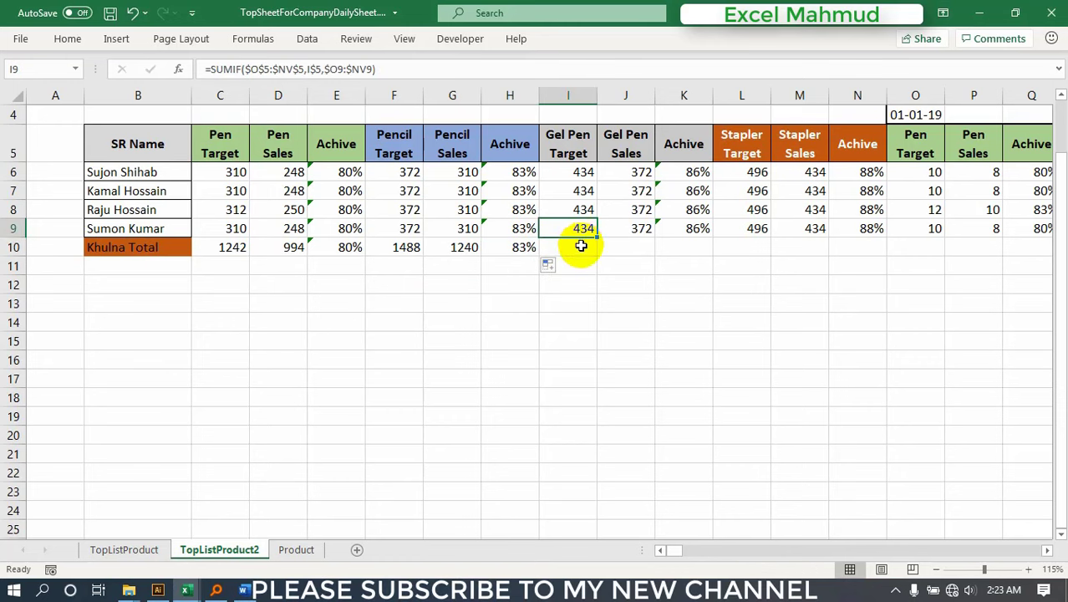
pyautogui.click(581, 246)
pyautogui.hotkey('alt', '=')
pyautogui.press('Return')
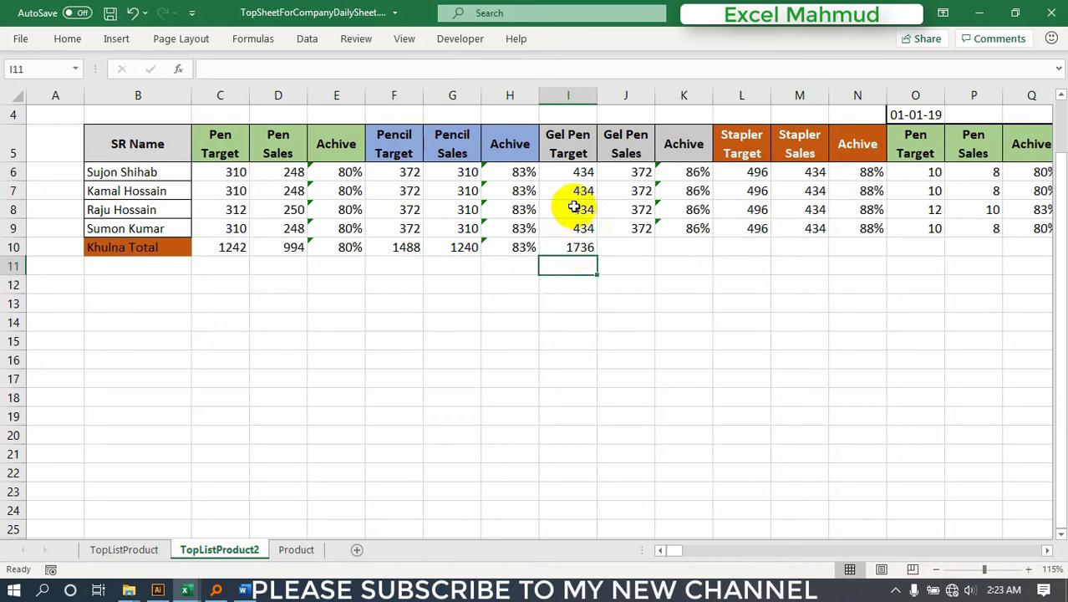
pyautogui.click(584, 249)
pyautogui.moveTo(597, 256); pyautogui.dragTo(649, 254)
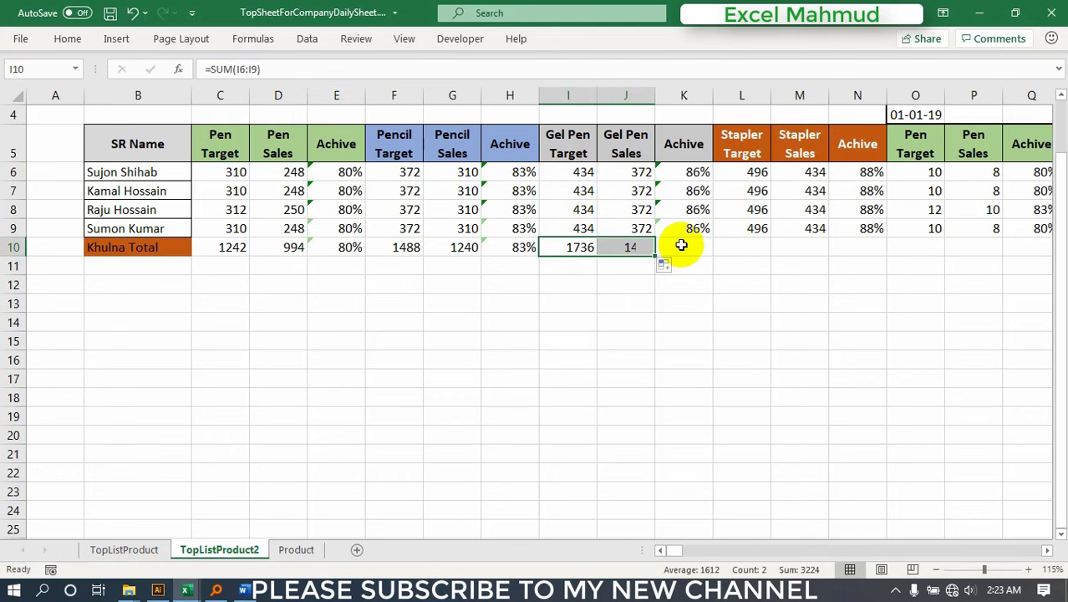
pyautogui.click(709, 235)
pyautogui.moveTo(710, 238); pyautogui.dragTo(710, 252)
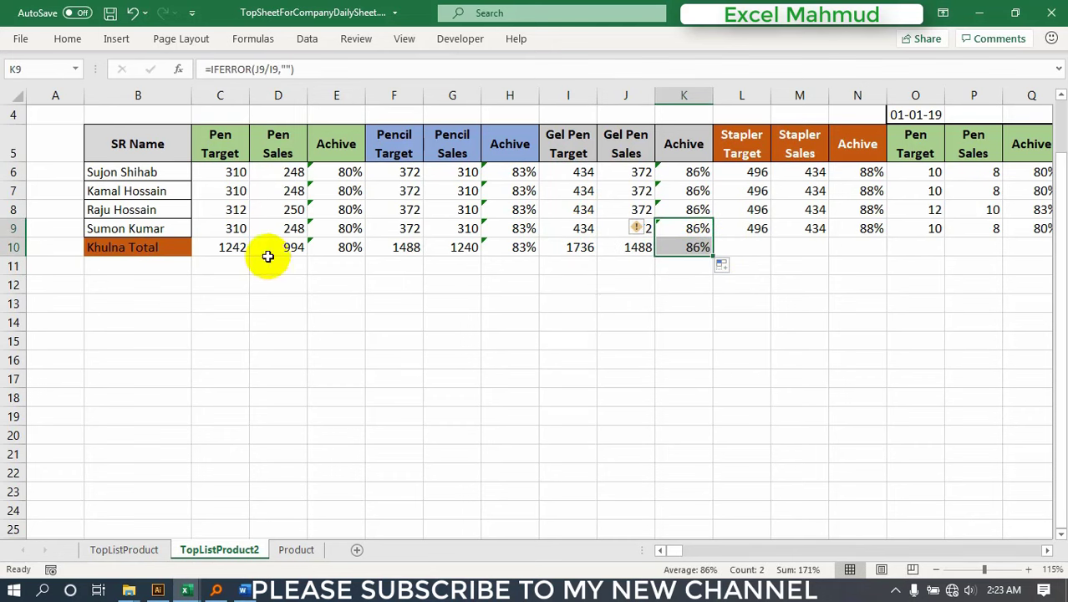
pyautogui.moveTo(237, 248); pyautogui.dragTo(327, 249)
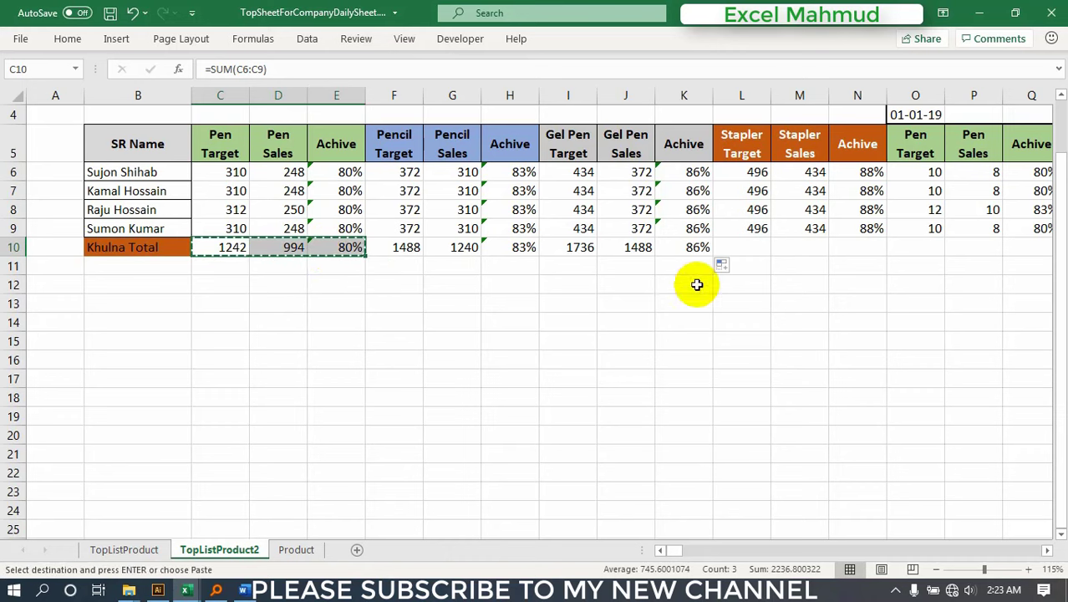
# Paste the copied Pen total formulas into the Pencil and Gel Pen total cells
pyautogui.click(730, 245)
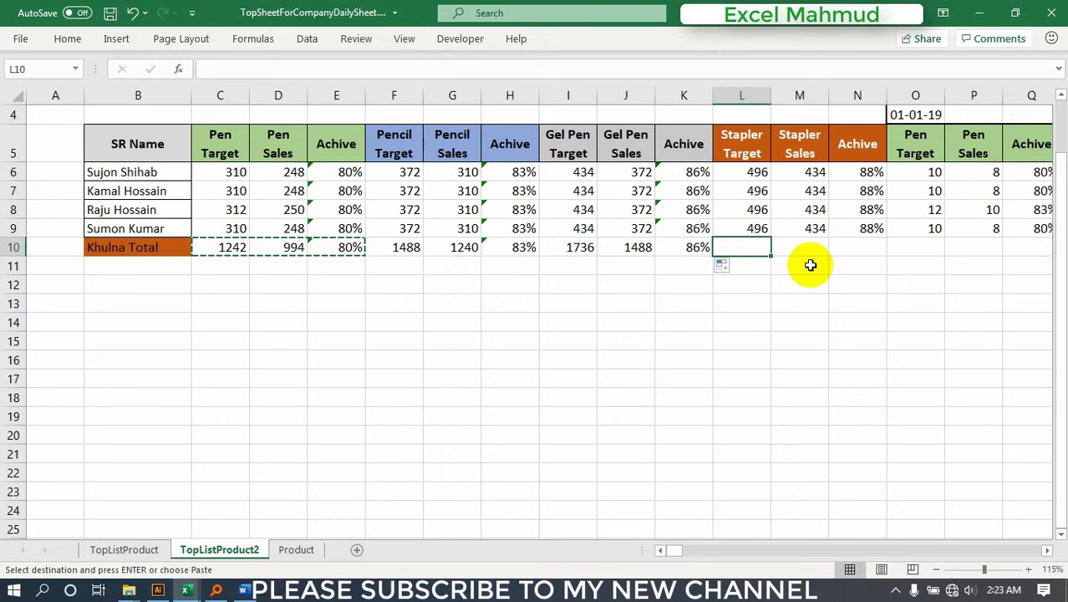
pyautogui.click(409, 248)
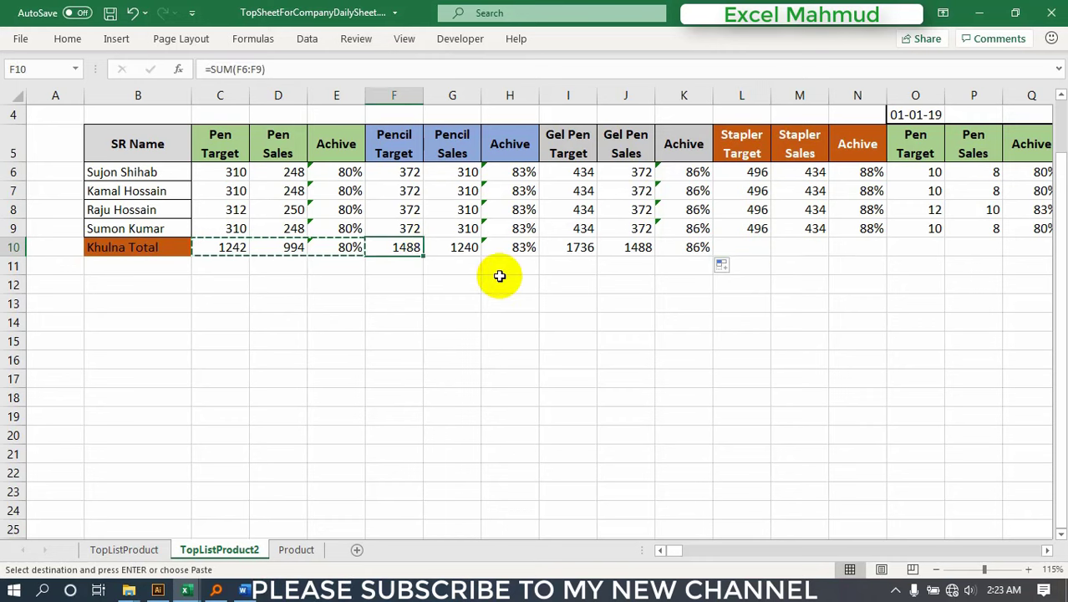
pyautogui.keyDown('shift'); pyautogui.click(522, 248); pyautogui.keyUp('shift')
pyautogui.hotkey('ctrl', 'v')
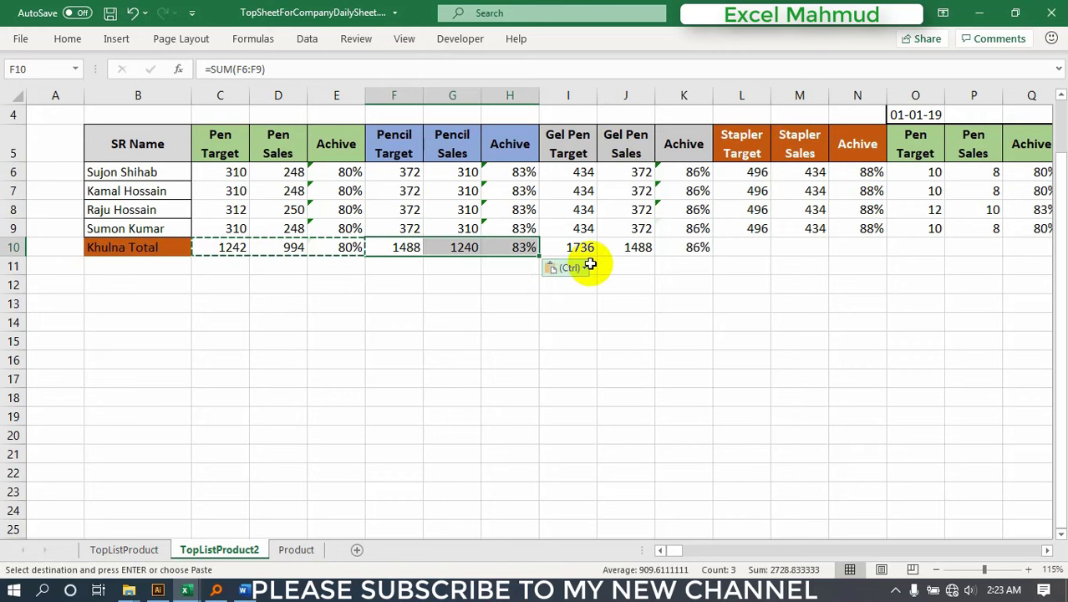
pyautogui.click(585, 249)
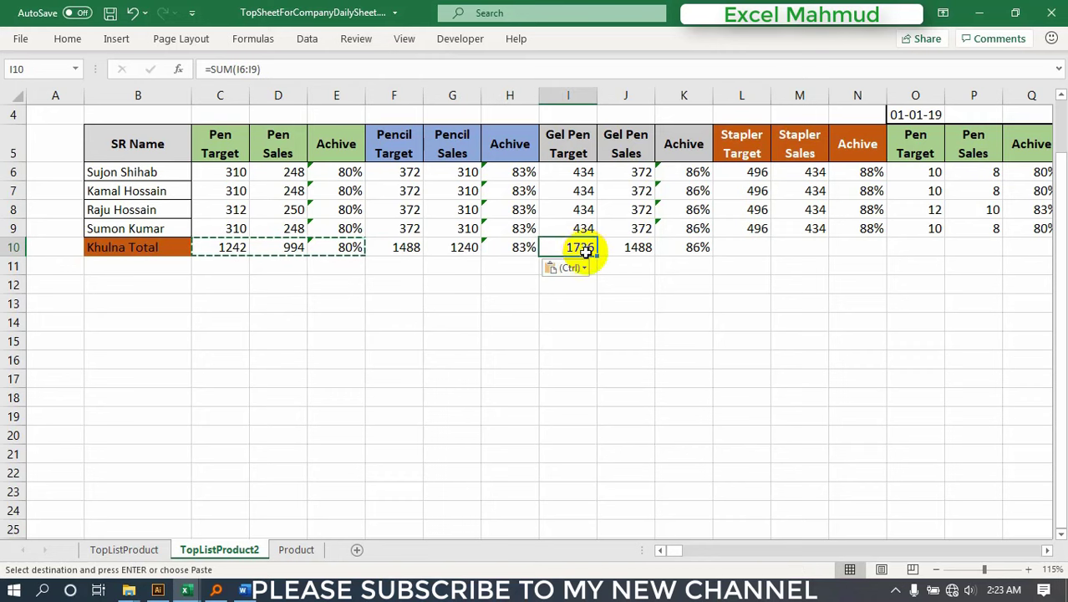
pyautogui.hotkey('ctrl', 'v')
pyautogui.press('ctrl')
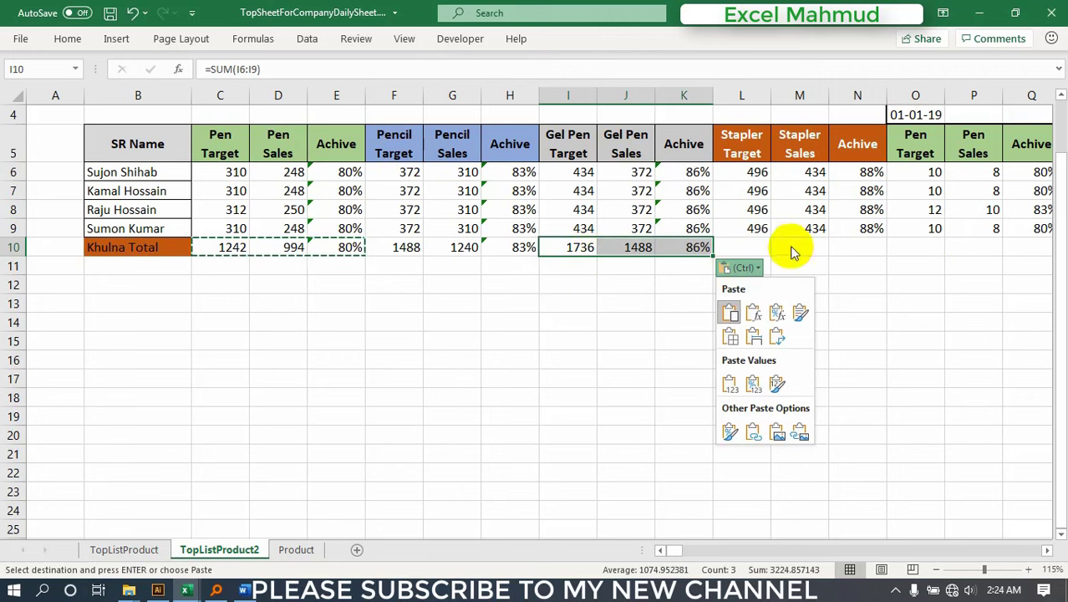
pyautogui.click(594, 253)
pyautogui.moveTo(583, 252); pyautogui.dragTo(685, 253)
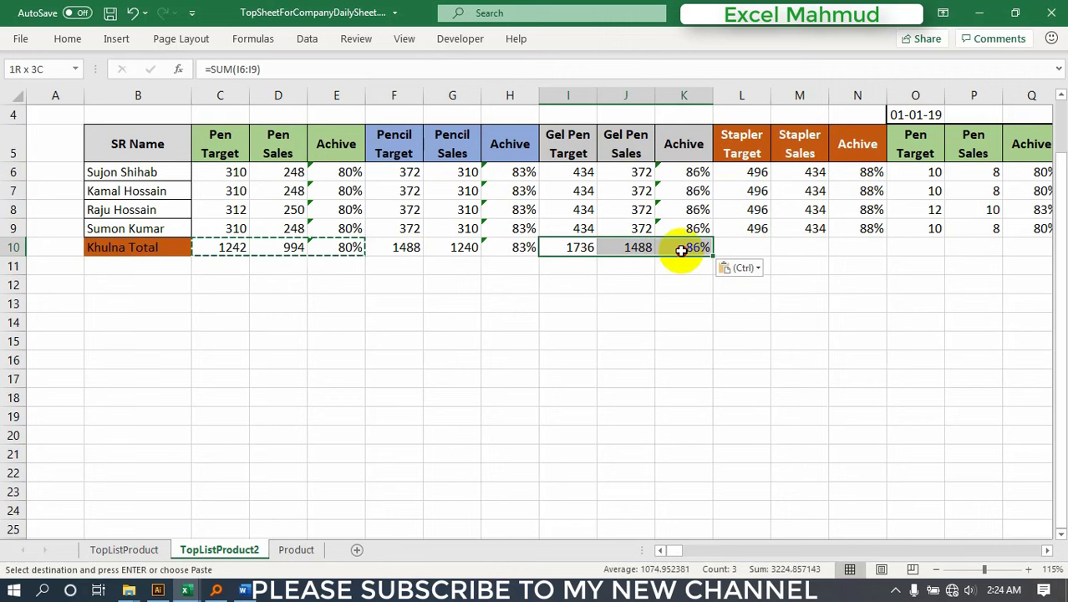
# Save the workbook and fill the C10:E10 totals across the Pencil columns (1488, 1240, 83%)
pyautogui.moveTo(231, 250); pyautogui.dragTo(326, 249)
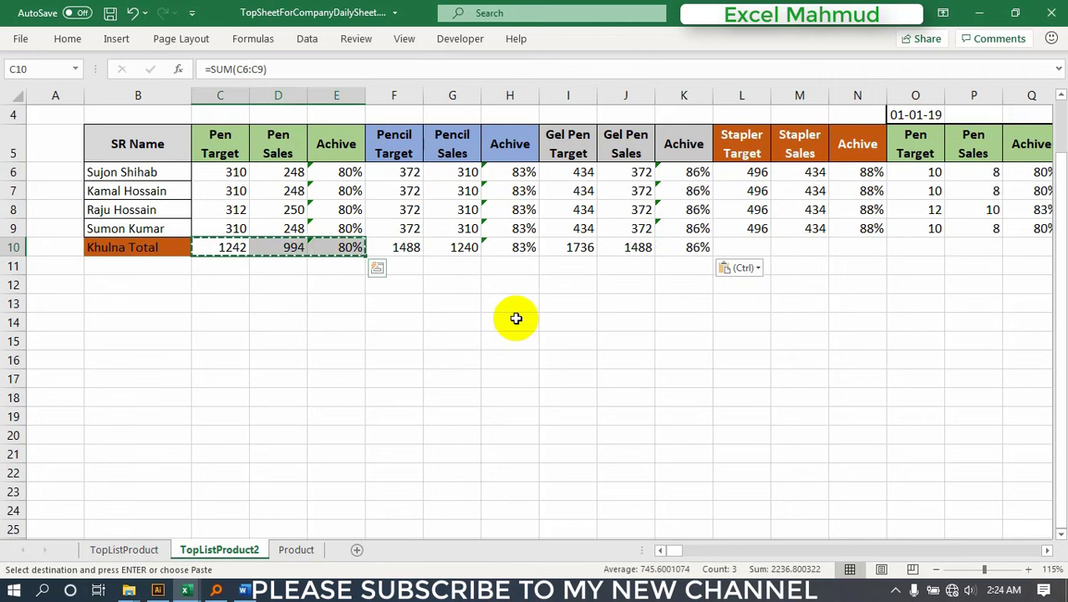
pyautogui.hotkey('ctrl', 's')
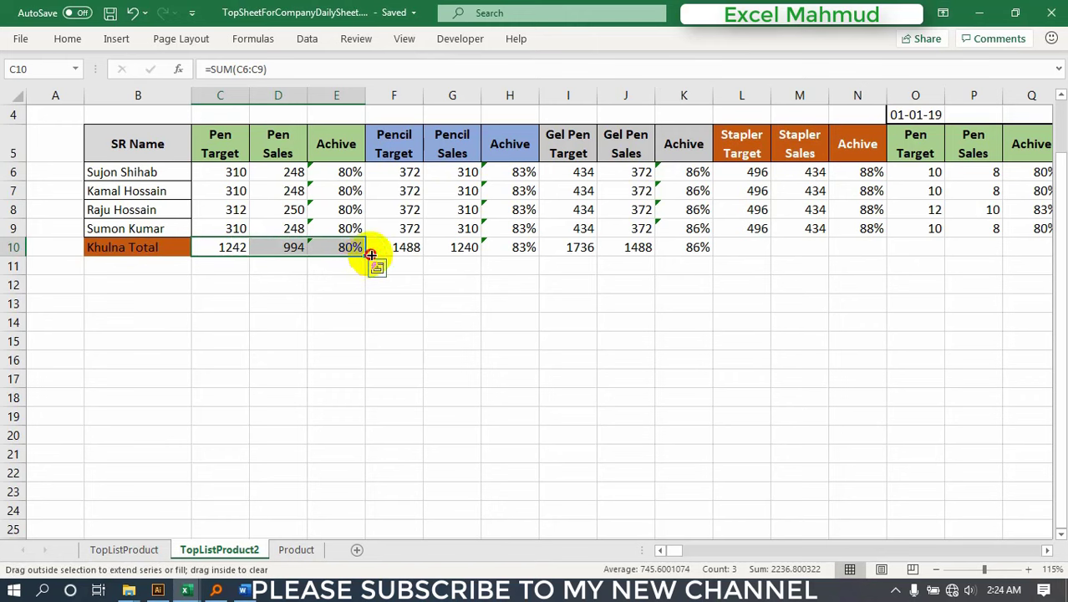
pyautogui.moveTo(371, 255); pyautogui.dragTo(527, 262)
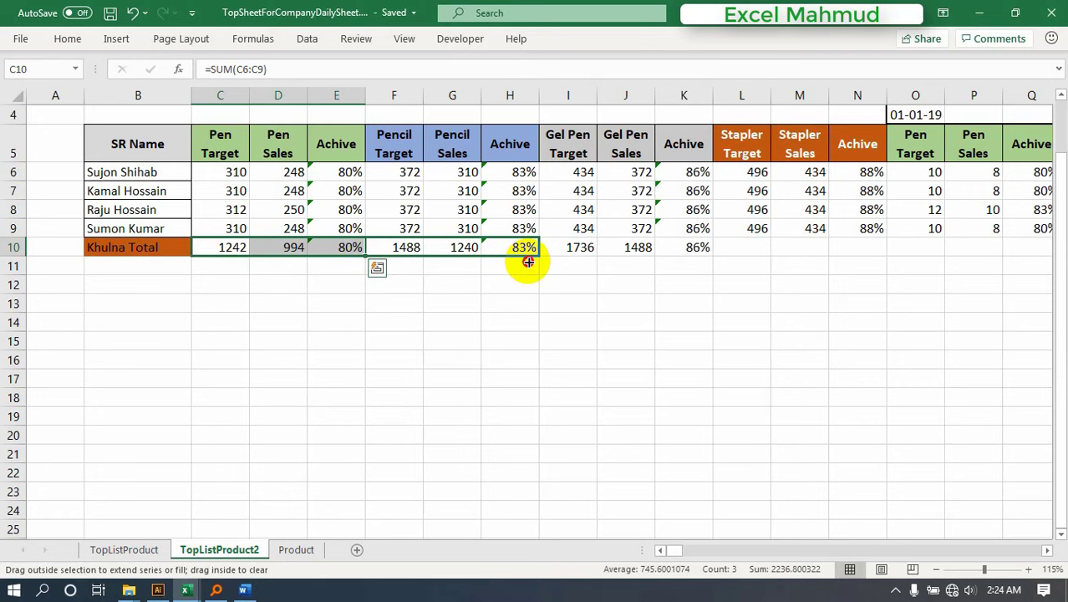
pyautogui.moveTo(528, 262); pyautogui.dragTo(528, 263)
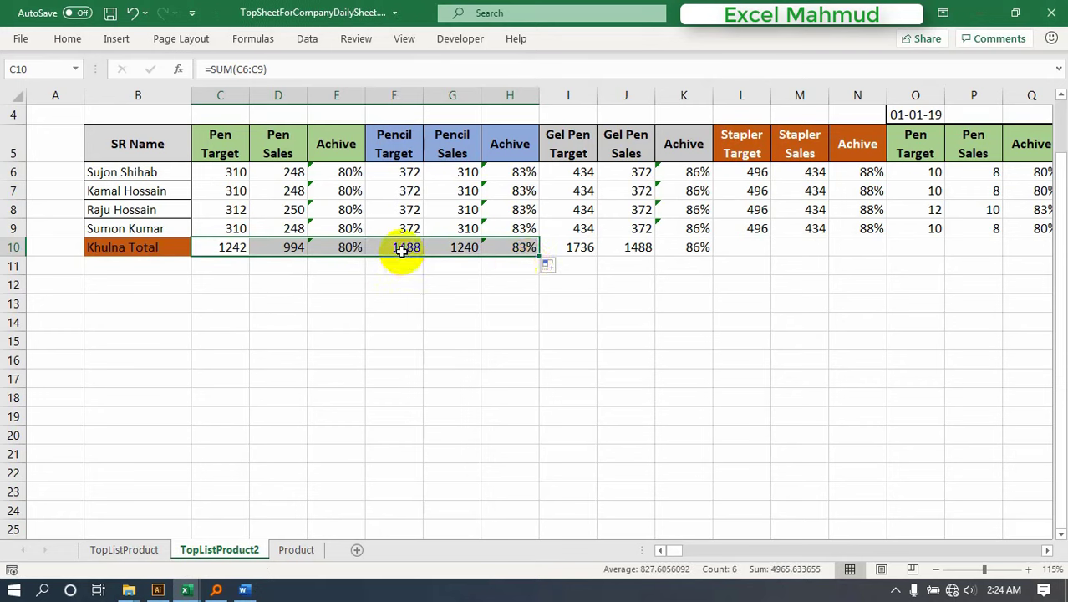
pyautogui.moveTo(210, 251); pyautogui.dragTo(358, 256)
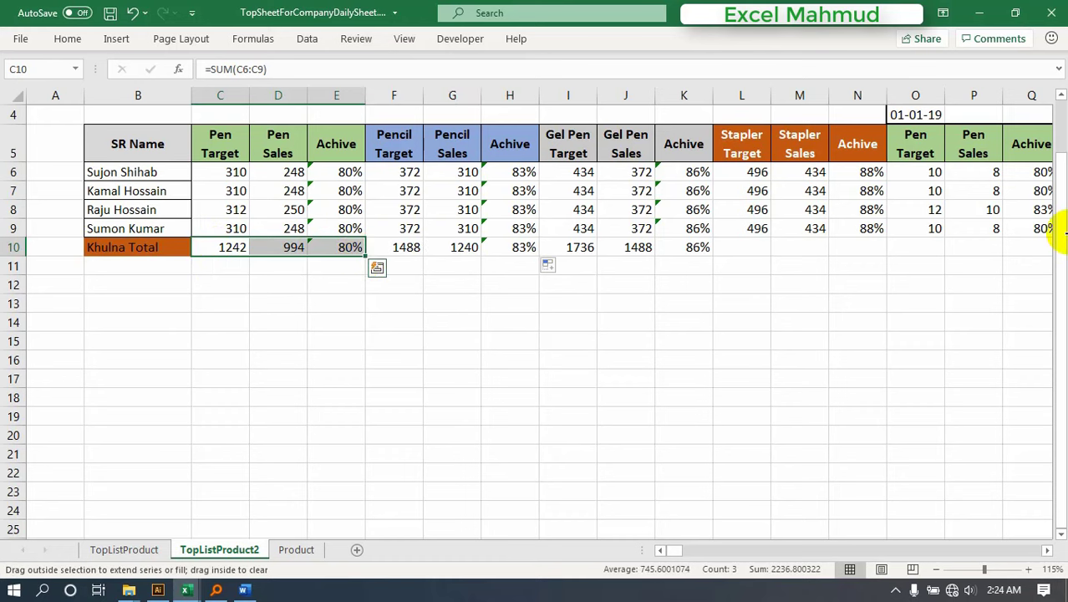
# Fill the Khulna Total formulas along row 10 to column NV and give the row a dark orange fill
pyautogui.moveTo(365, 257)
pyautogui.mouseDown()
pyautogui.moveTo(1060, 228)
pyautogui.moveTo(1060, 244)
pyautogui.mouseUp()
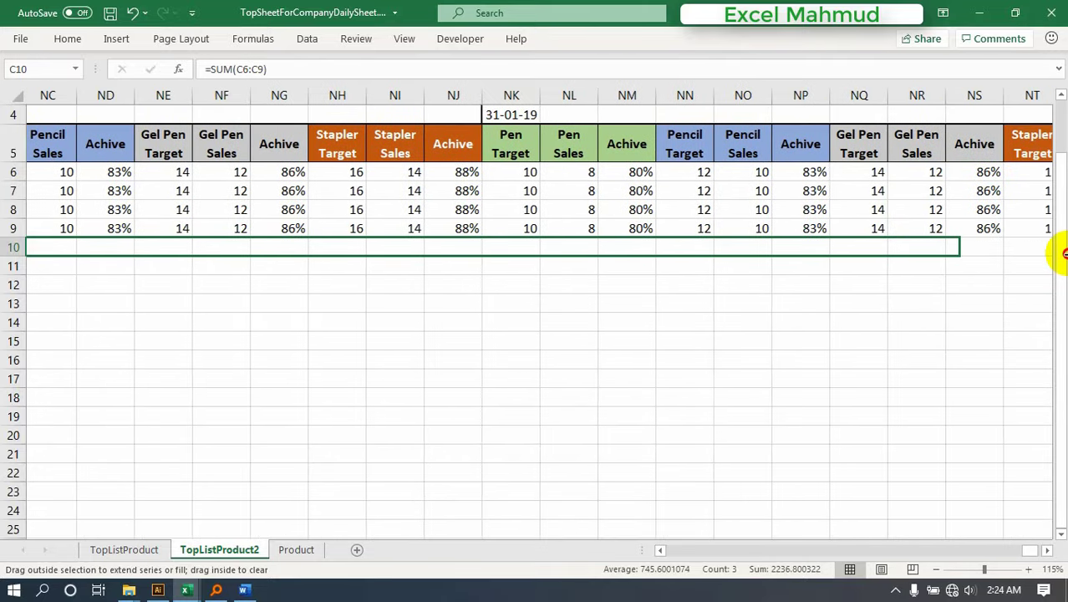
pyautogui.moveTo(1062, 254)
pyautogui.mouseDown()
pyautogui.moveTo(864, 243)
pyautogui.moveTo(884, 243)
pyautogui.mouseUp()
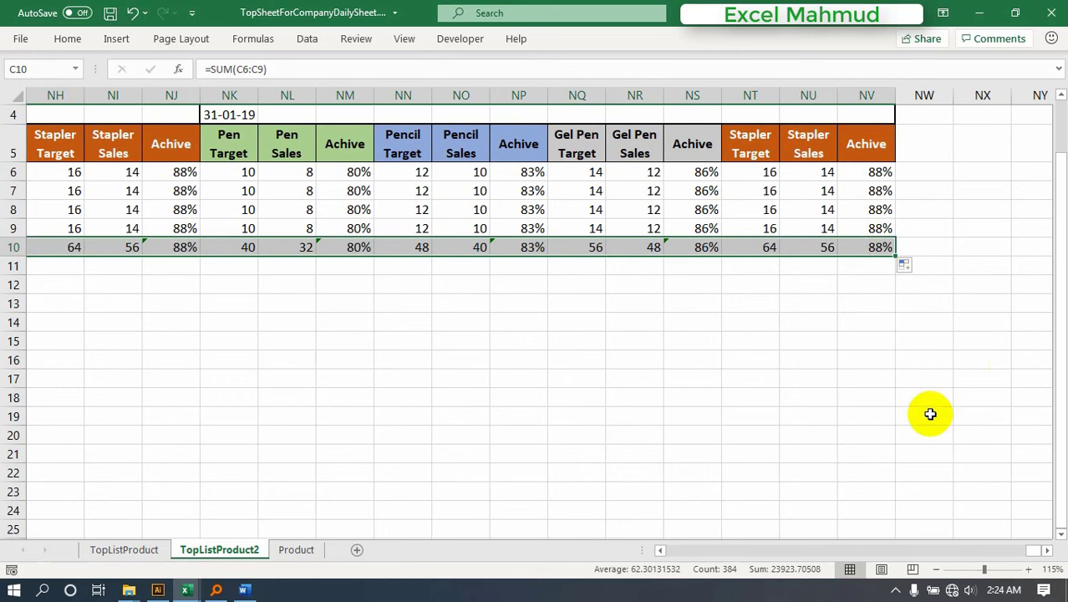
pyautogui.moveTo(1037, 556); pyautogui.dragTo(660, 550)
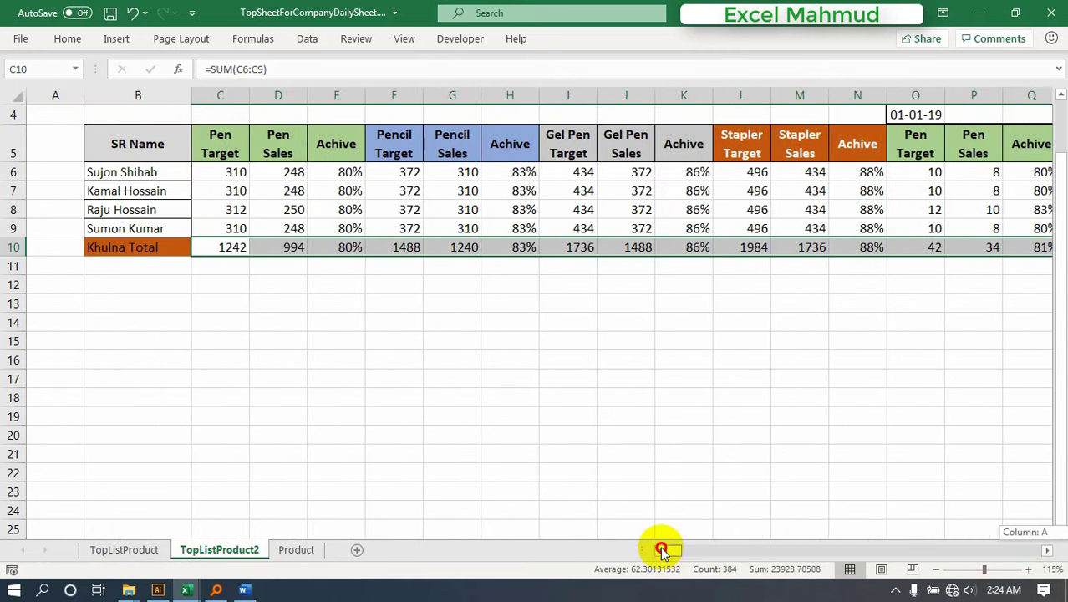
pyautogui.click(70, 40)
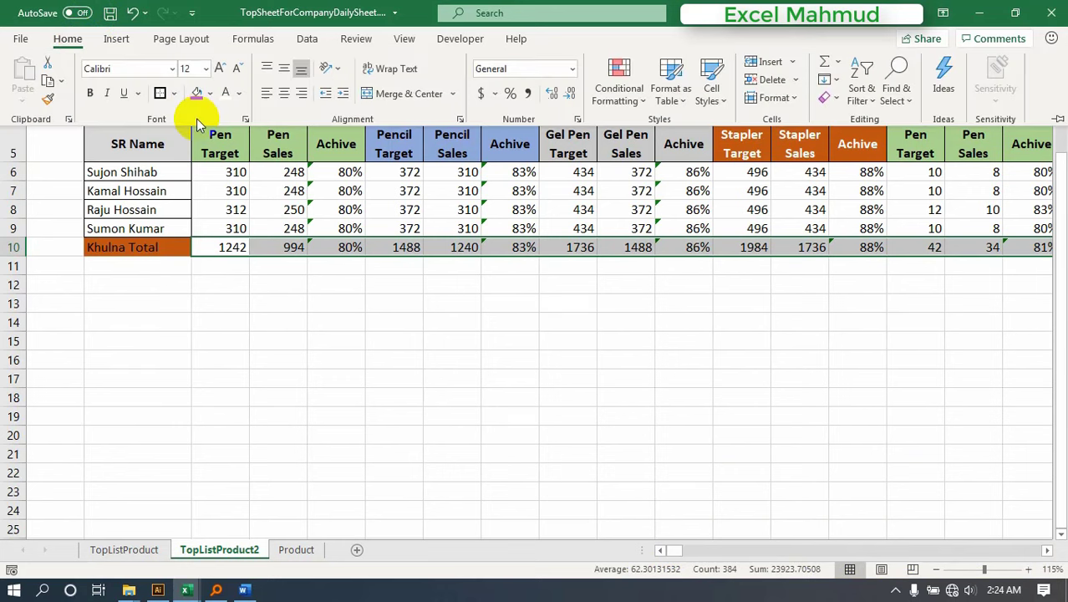
pyautogui.click(201, 94)
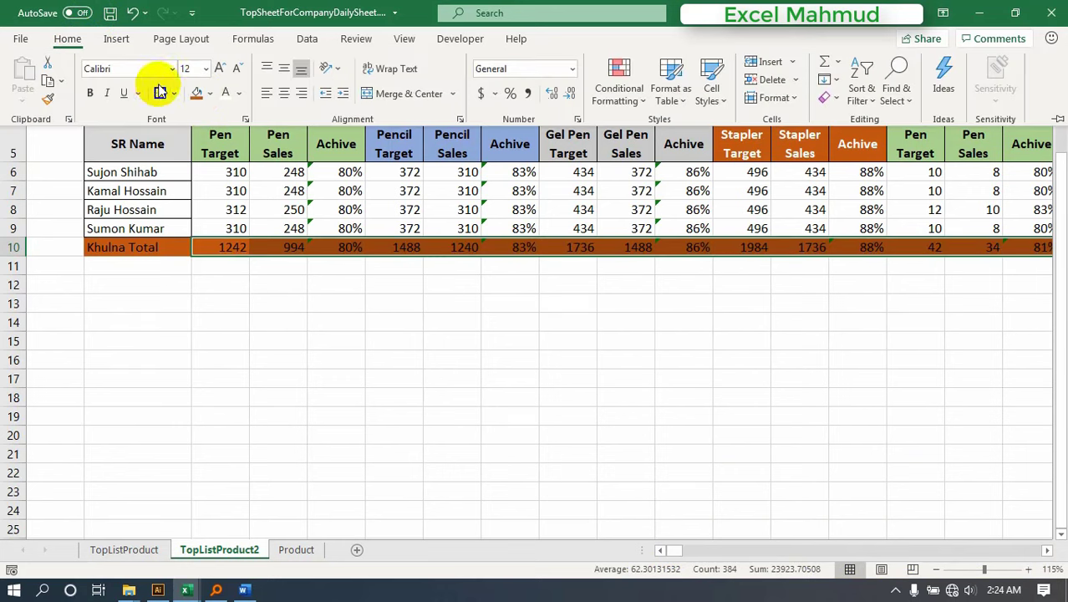
# Make the Khulna Total row's numbers white and bold, and bold its B10 label
pyautogui.click(228, 97)
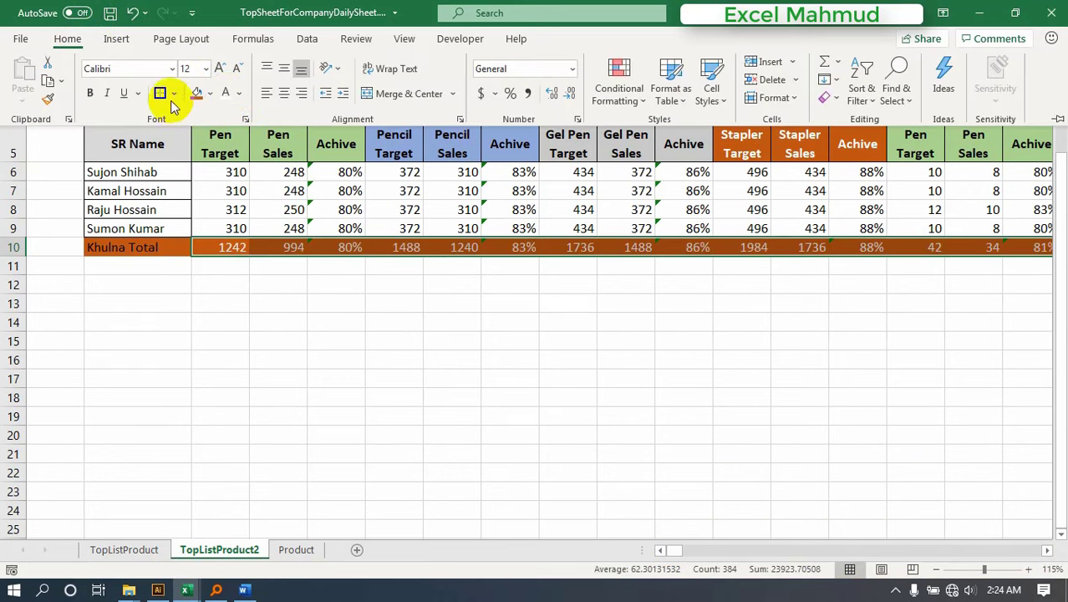
pyautogui.click(91, 93)
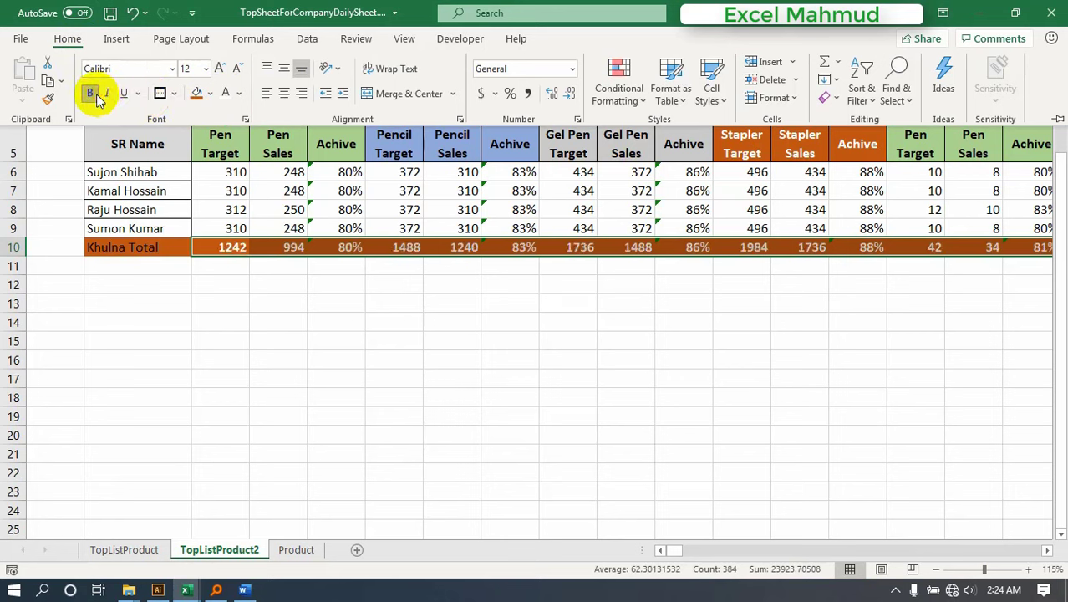
pyautogui.click(138, 247)
pyautogui.click(138, 246)
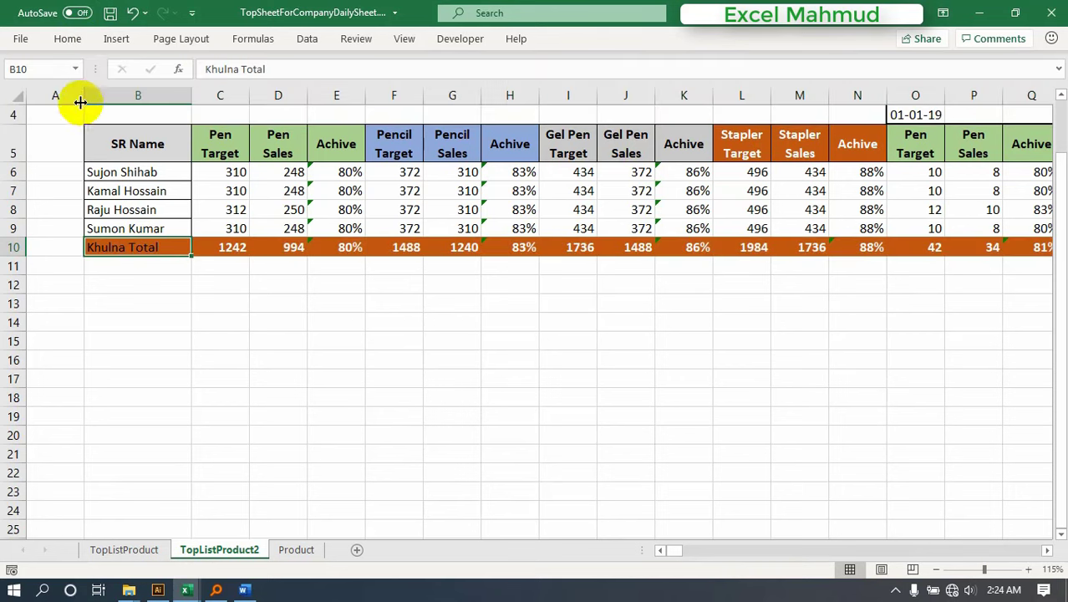
pyautogui.click(68, 38)
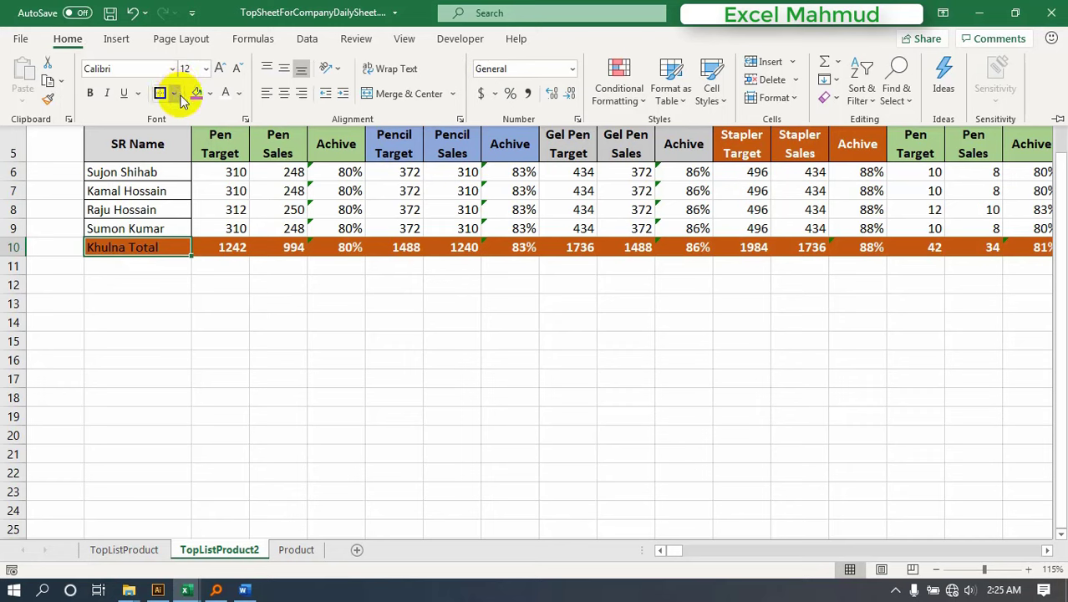
pyautogui.click(92, 95)
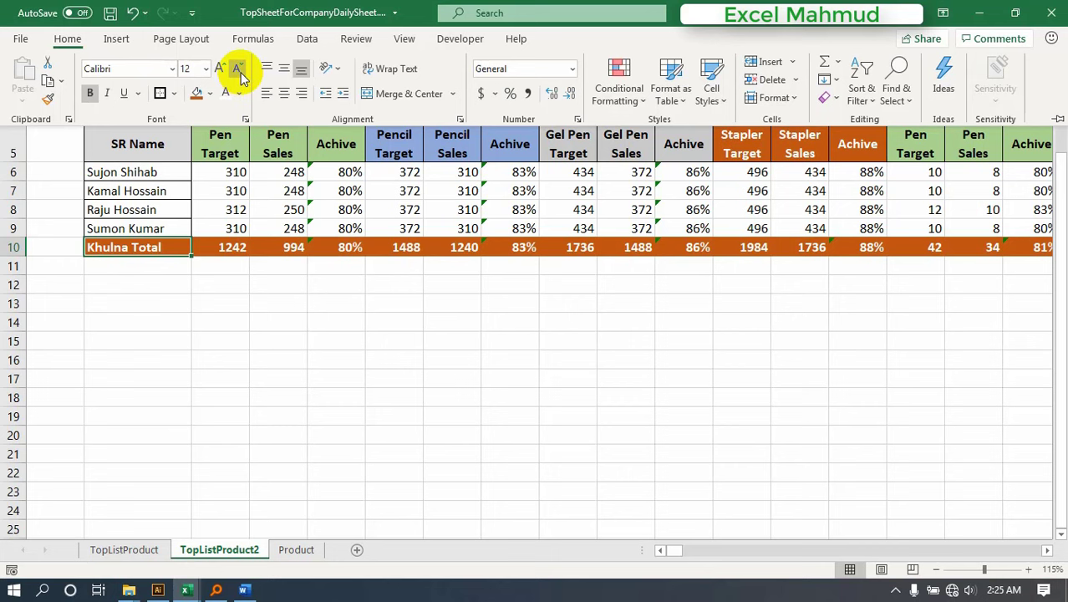
# Save the workbook and select the SR names in B6:B9
pyautogui.press('Escape')
pyautogui.scroll(1, 330, 330)
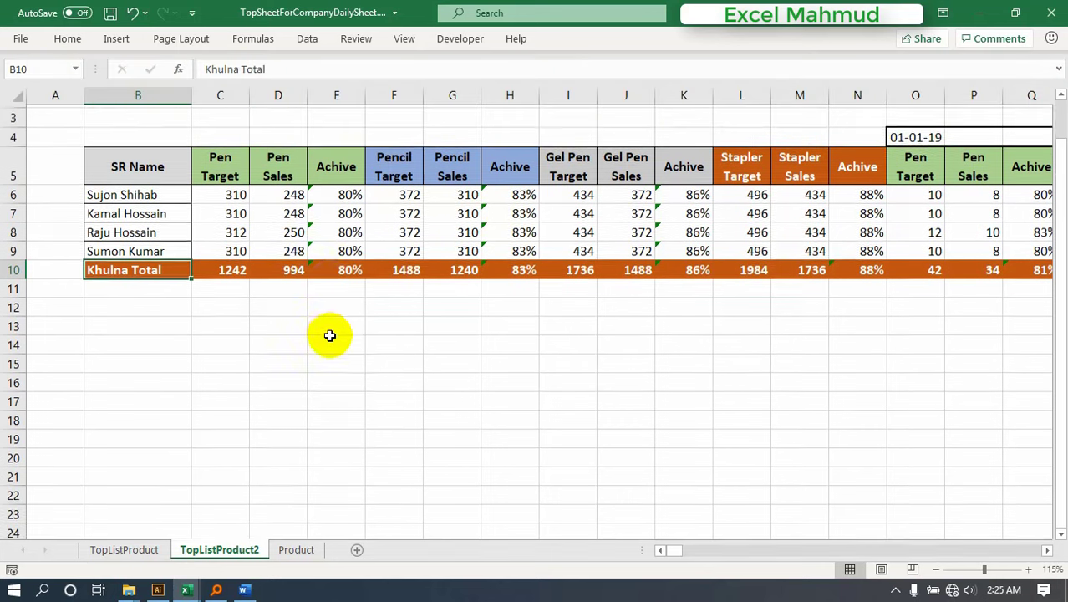
pyautogui.hotkey('ctrl', 's')
pyautogui.moveTo(132, 260); pyautogui.dragTo(152, 301)
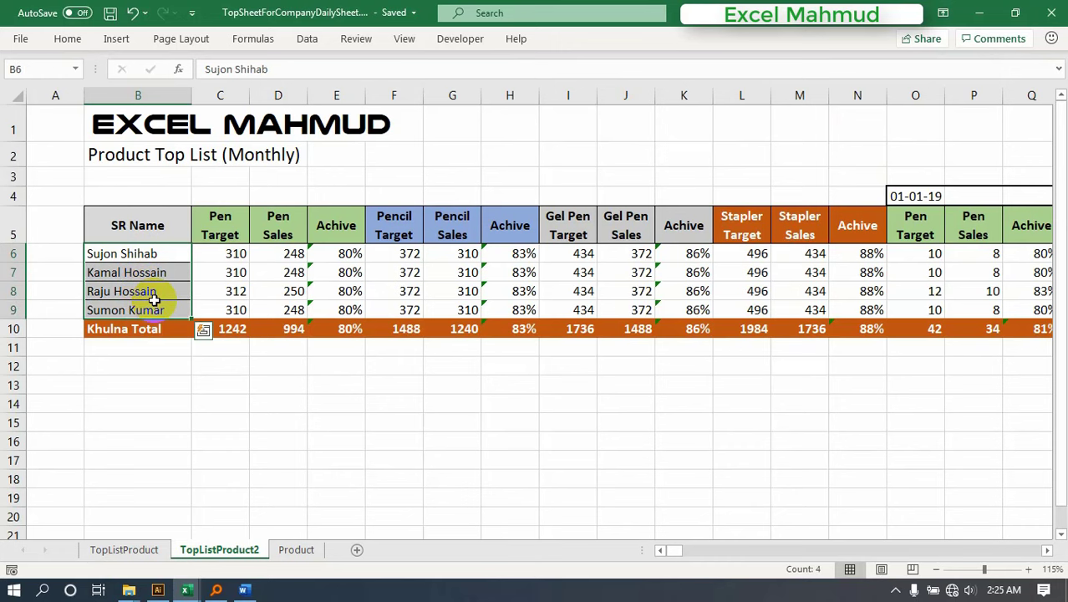
# Apply All Borders to the SR rows B6:NV9 across every daily column
pyautogui.hotkey('ctrl', 'shift', 'Right')
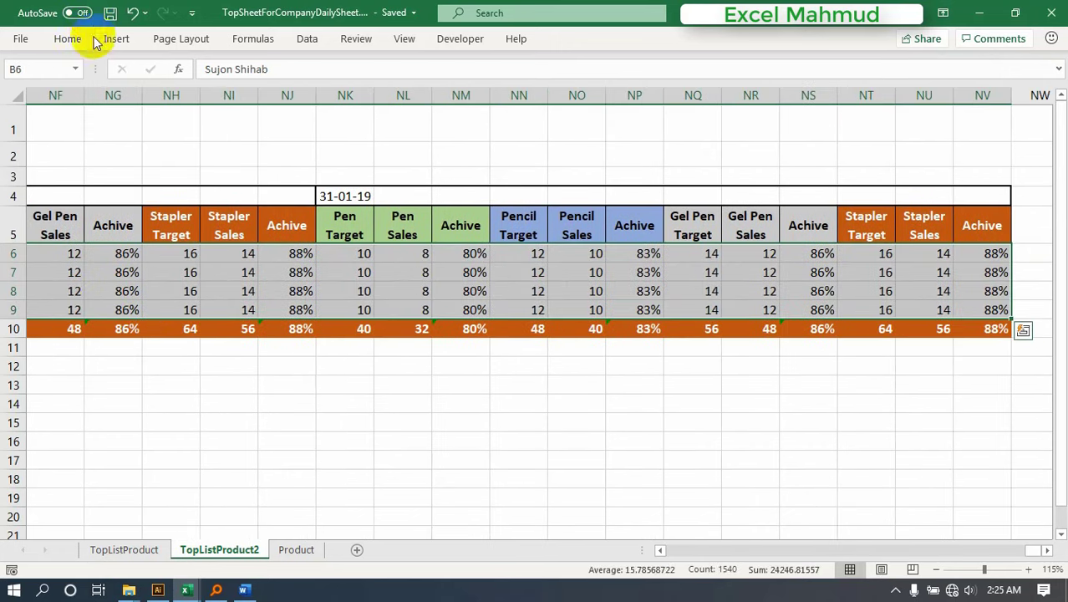
pyautogui.click(83, 49)
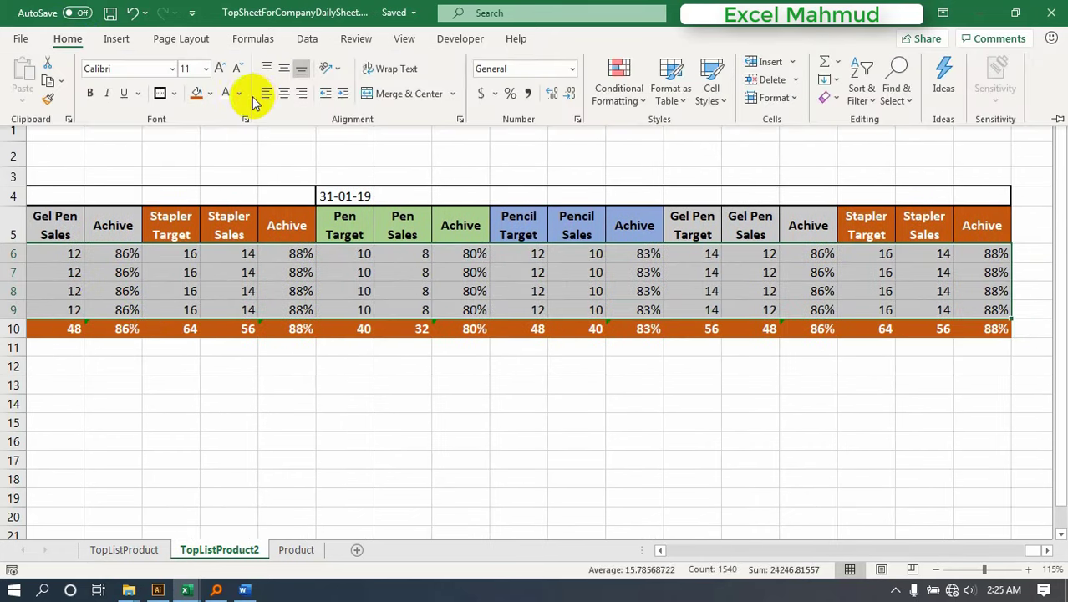
pyautogui.click(175, 95)
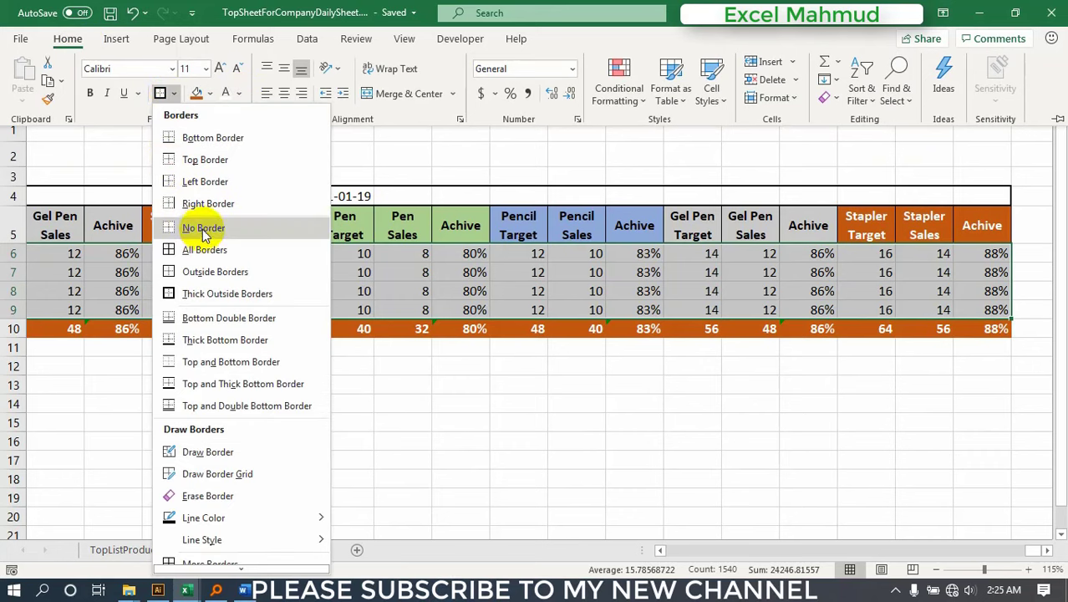
pyautogui.click(208, 255)
pyautogui.hotkey('ctrl', 'BackSpace')
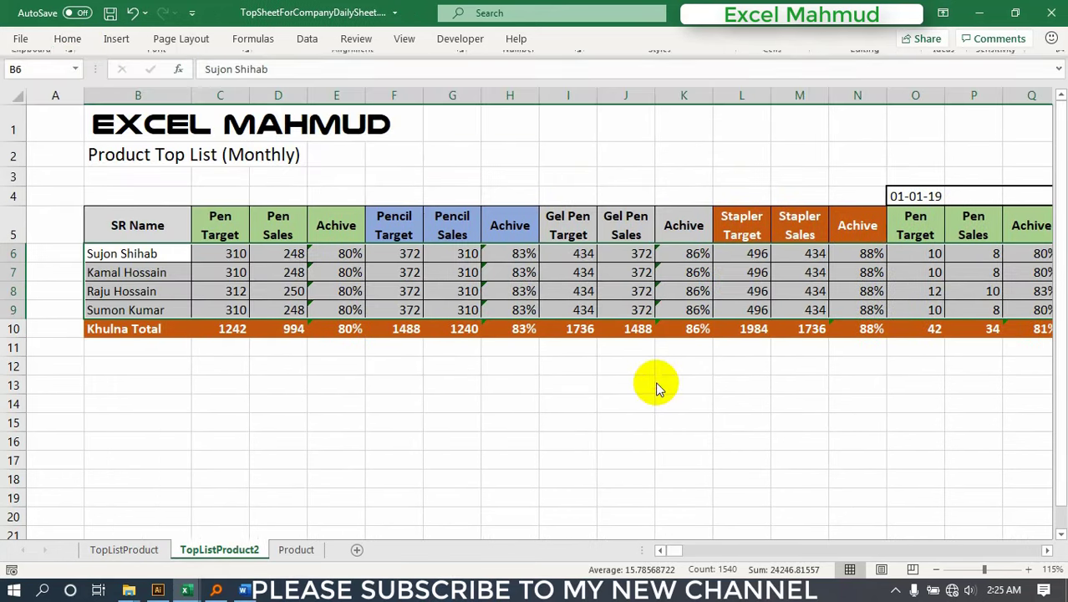
pyautogui.click(624, 389)
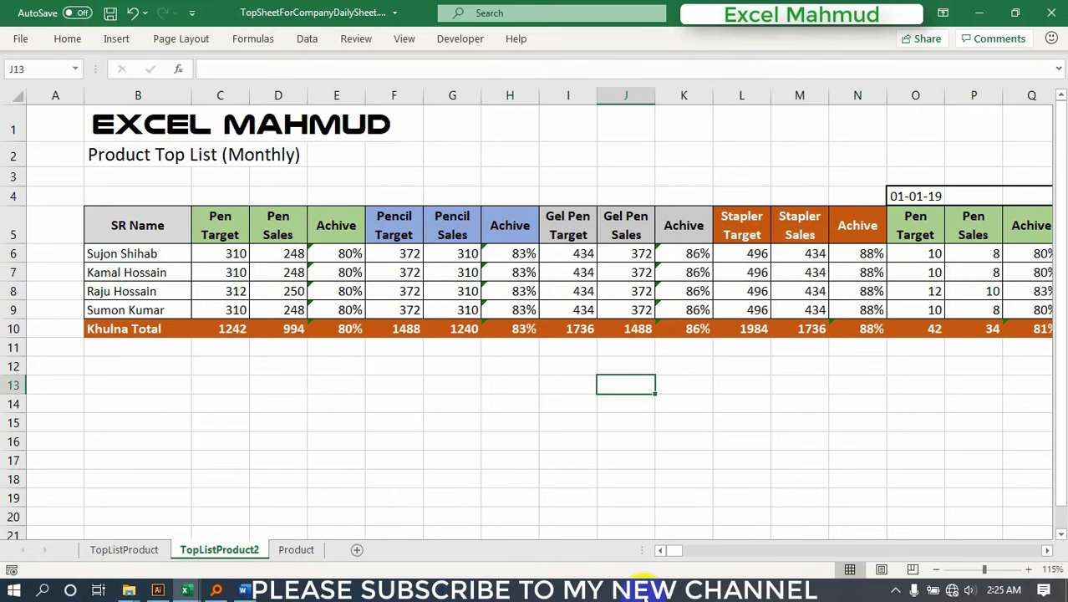
# Put a Thick Outside Border around the whole table B4:NV10
pyautogui.moveTo(679, 552)
pyautogui.mouseDown()
pyautogui.moveTo(753, 577)
pyautogui.moveTo(759, 569)
pyautogui.moveTo(861, 582)
pyautogui.moveTo(1007, 566)
pyautogui.moveTo(1024, 576)
pyautogui.moveTo(1037, 553)
pyautogui.mouseUp()
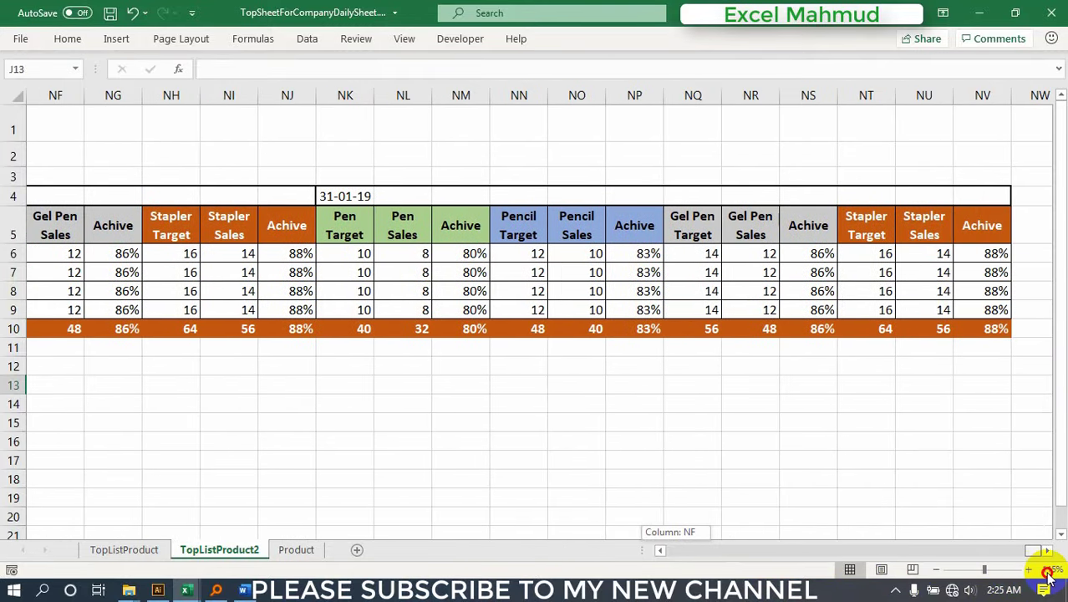
pyautogui.moveTo(980, 330); pyautogui.dragTo(944, 310)
pyautogui.moveTo(824, 235); pyautogui.dragTo(810, 218)
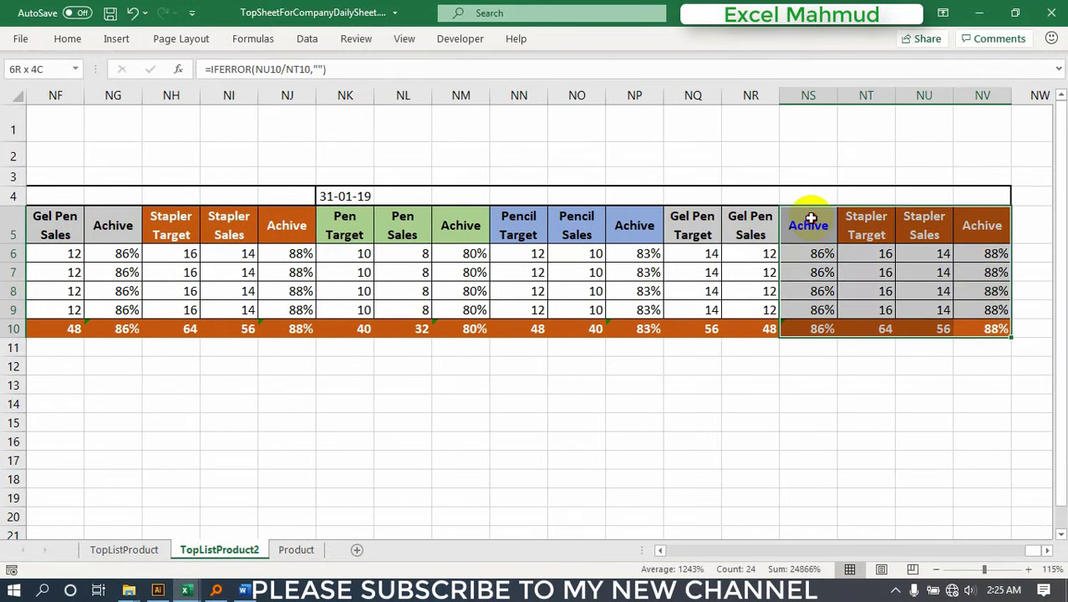
pyautogui.hotkey('ctrl', 'shift', 'Left')
pyautogui.hotkey('ctrl', 'q')
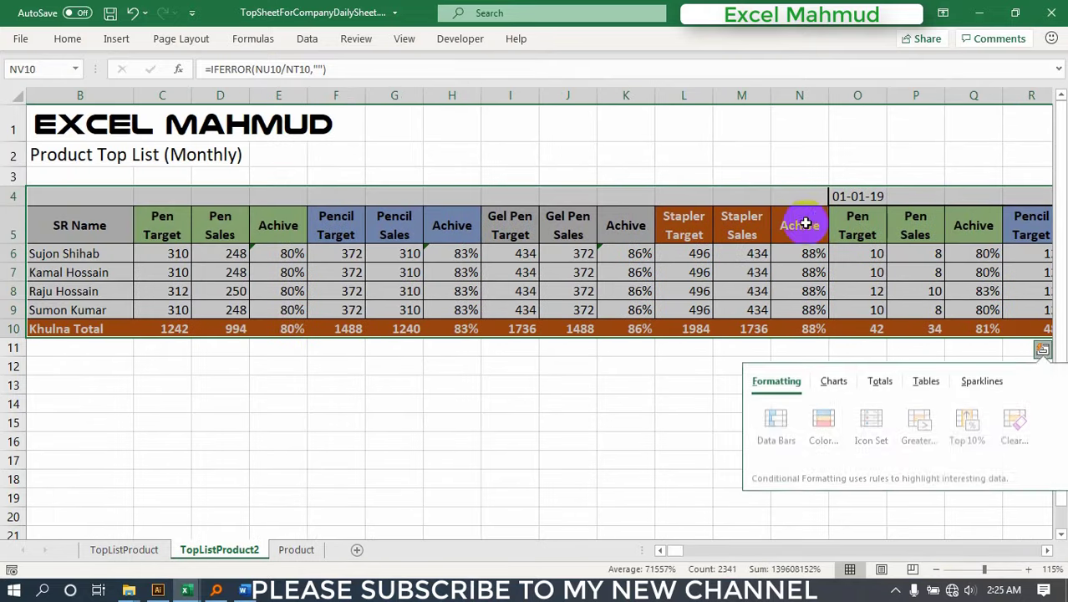
pyautogui.moveTo(60, 235); pyautogui.dragTo(60, 235)
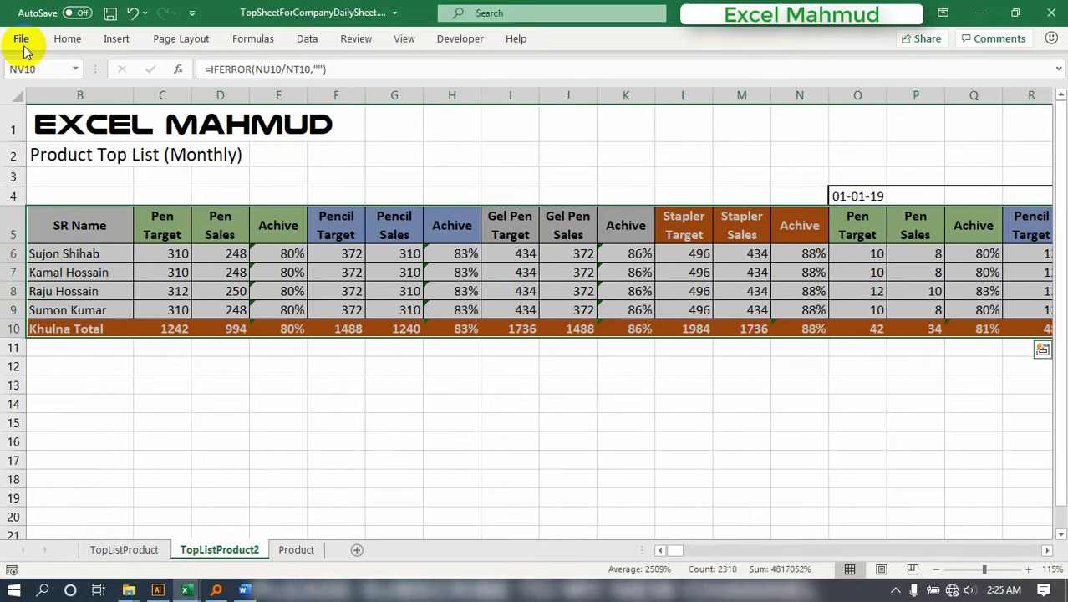
pyautogui.click(67, 39)
pyautogui.click(160, 93)
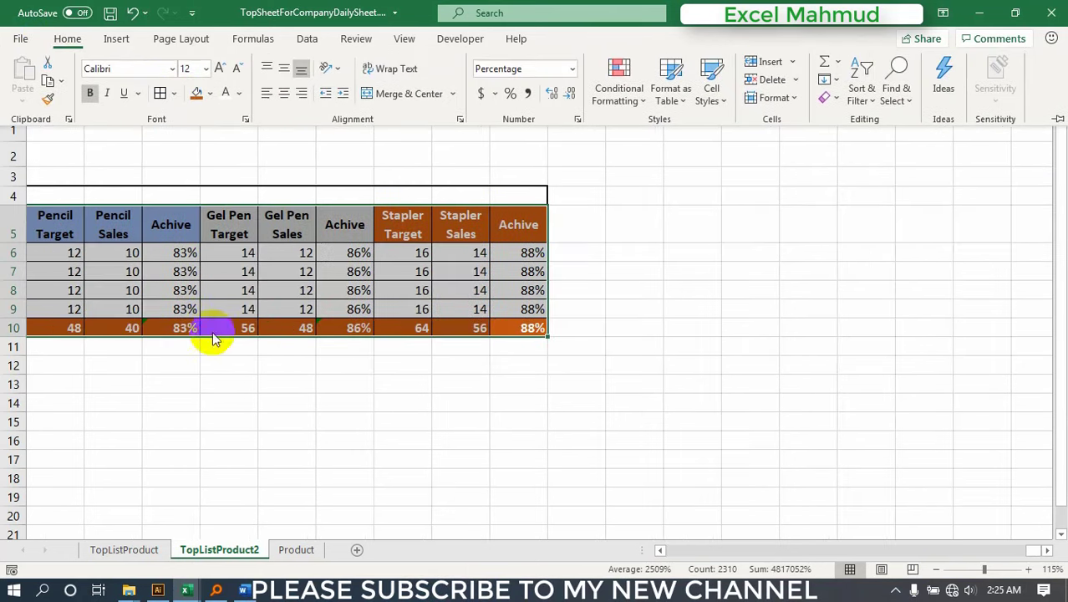
pyautogui.click(511, 342)
# Deselect the table, return to the row start, and save the workbook
pyautogui.click(682, 321)
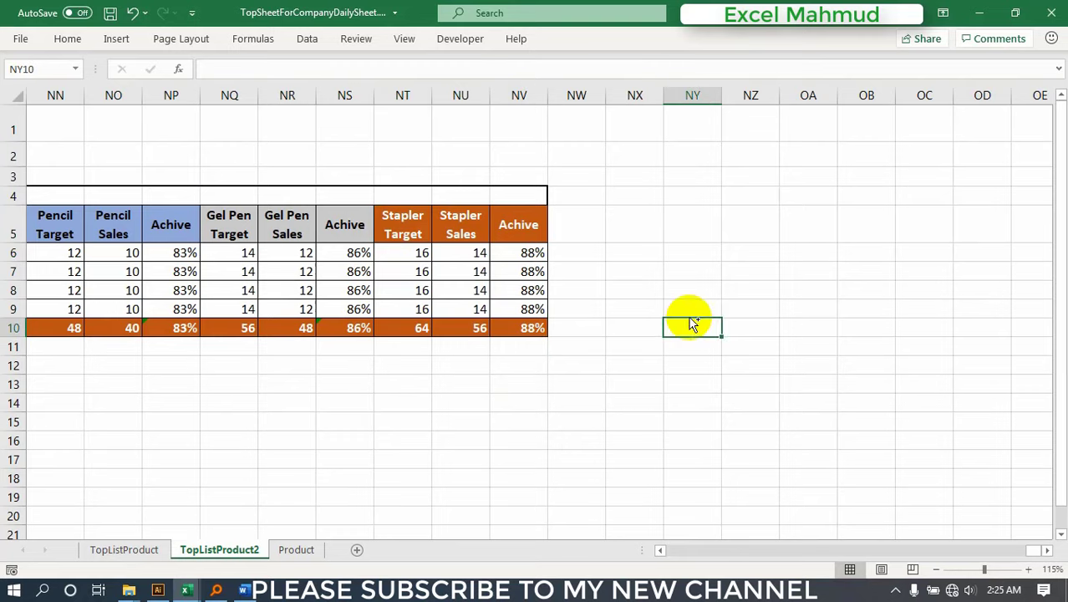
pyautogui.hotkey('ctrl', 'Left')
pyautogui.hotkey('ctrl', 'Left')
pyautogui.press('Left')
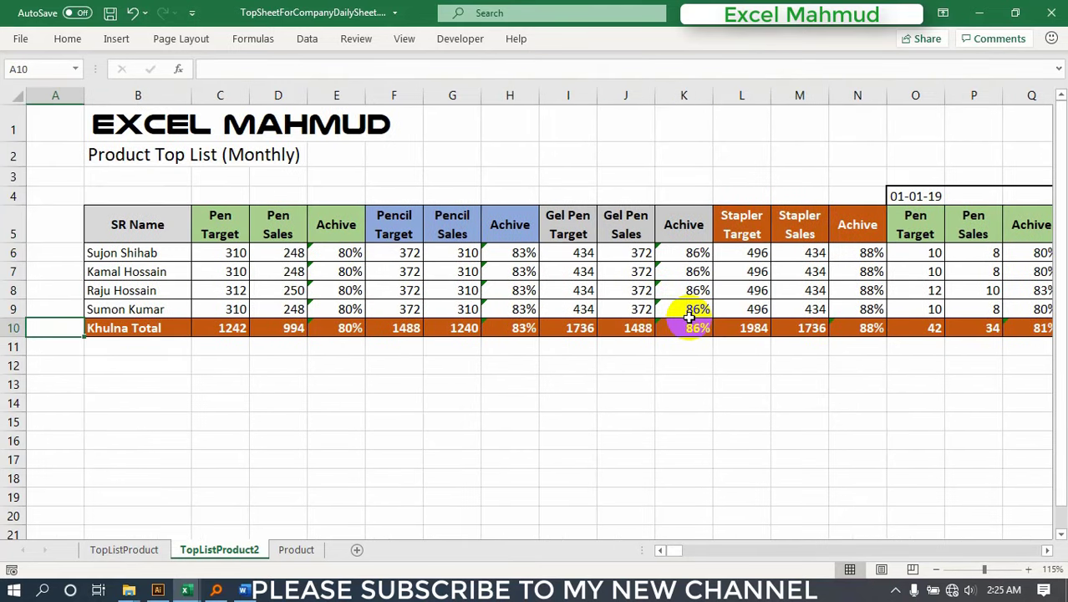
pyautogui.hotkey('ctrl', 's')
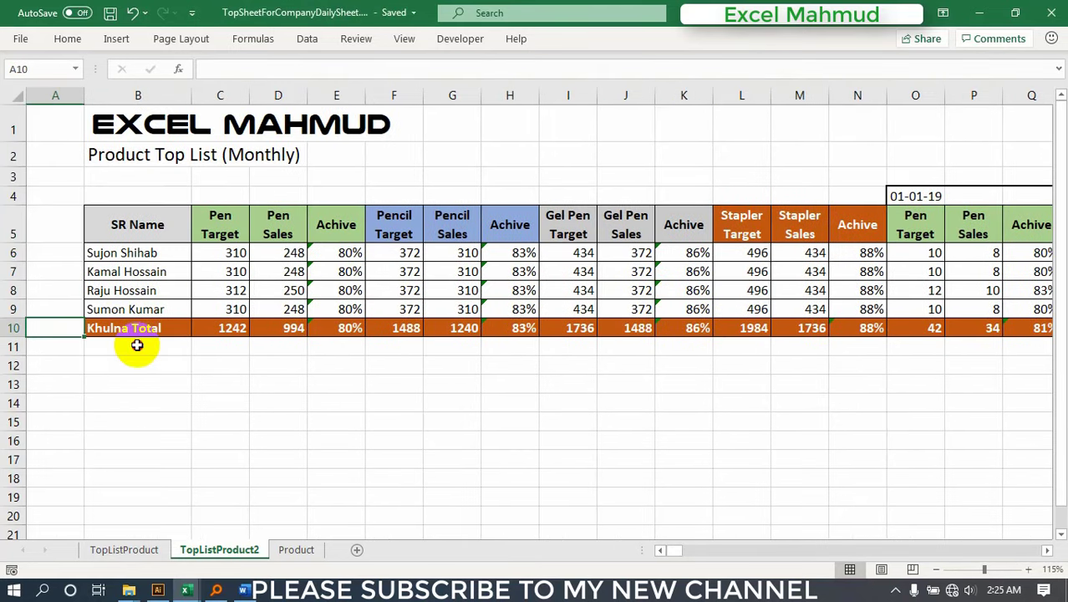
# Copy the Khulna block in rows 6–10 and paste it into rows 11–15
pyautogui.moveTo(137, 345); pyautogui.dragTo(157, 420)
pyautogui.click(297, 421)
pyautogui.moveTo(171, 354); pyautogui.dragTo(234, 441)
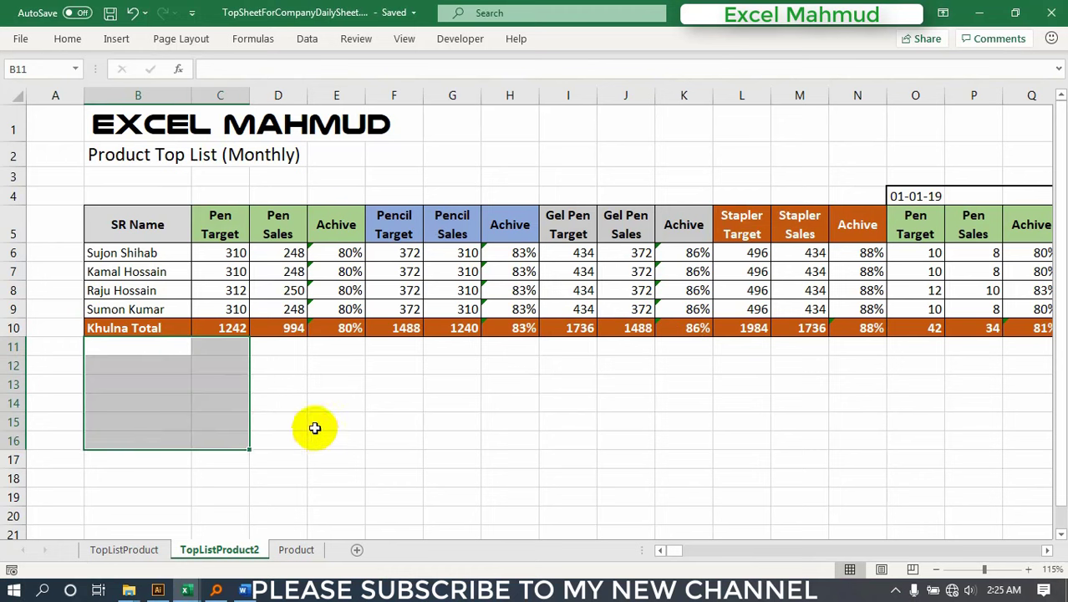
pyautogui.click(315, 429)
pyautogui.moveTo(162, 353); pyautogui.dragTo(185, 434)
pyautogui.click(334, 440)
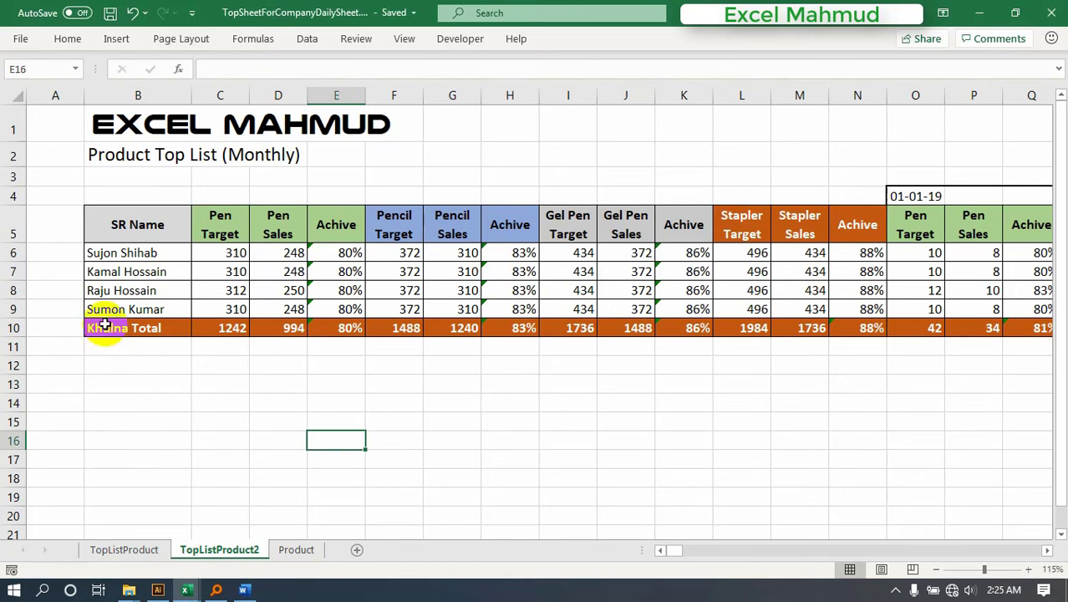
pyautogui.click(7, 227)
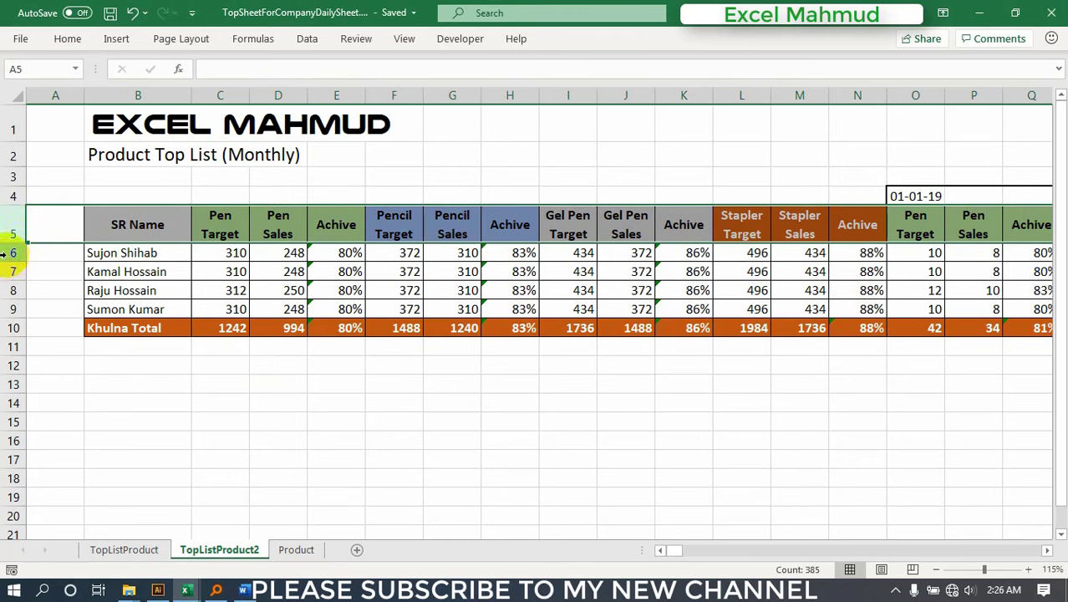
pyautogui.moveTo(6, 253); pyautogui.dragTo(7, 328)
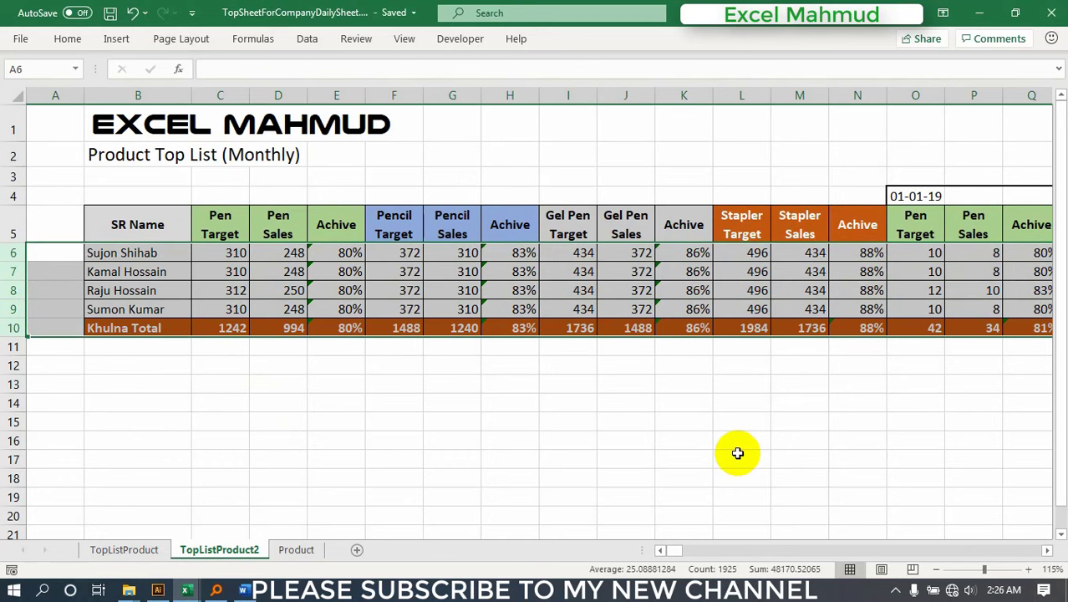
pyautogui.hotkey('ctrl', 'c')
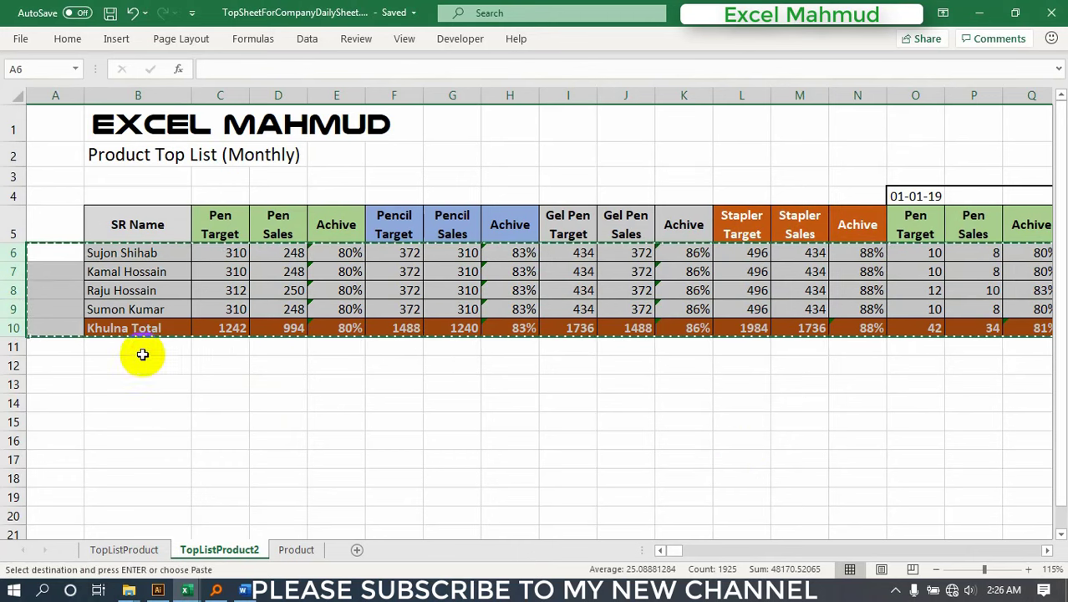
pyautogui.click(42, 348)
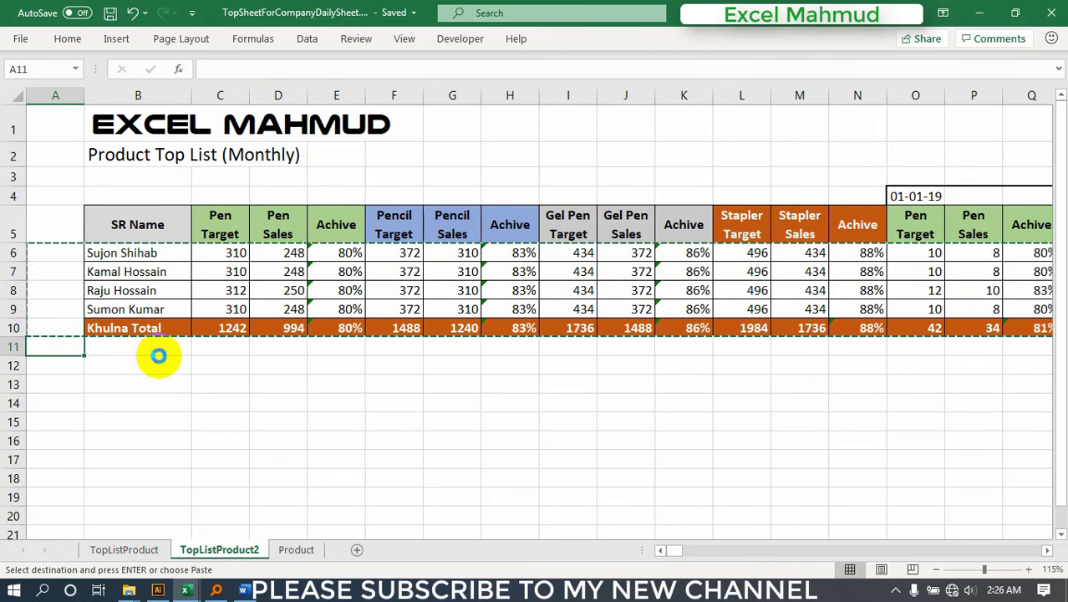
pyautogui.press('Return')
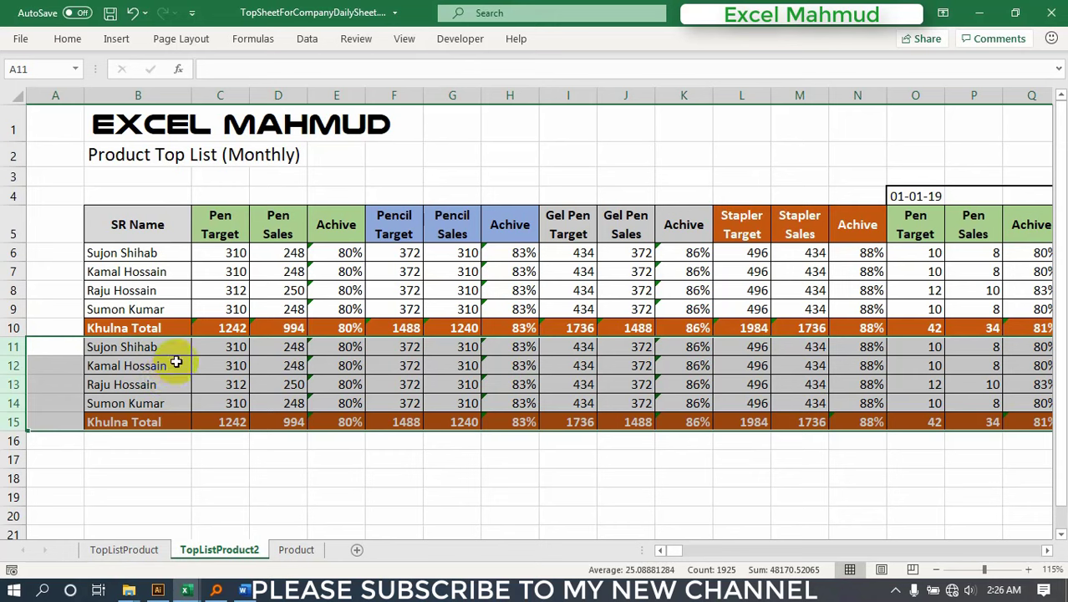
# Relabel the copied total in B15 as 'Jessore Total'
pyautogui.click(211, 347)
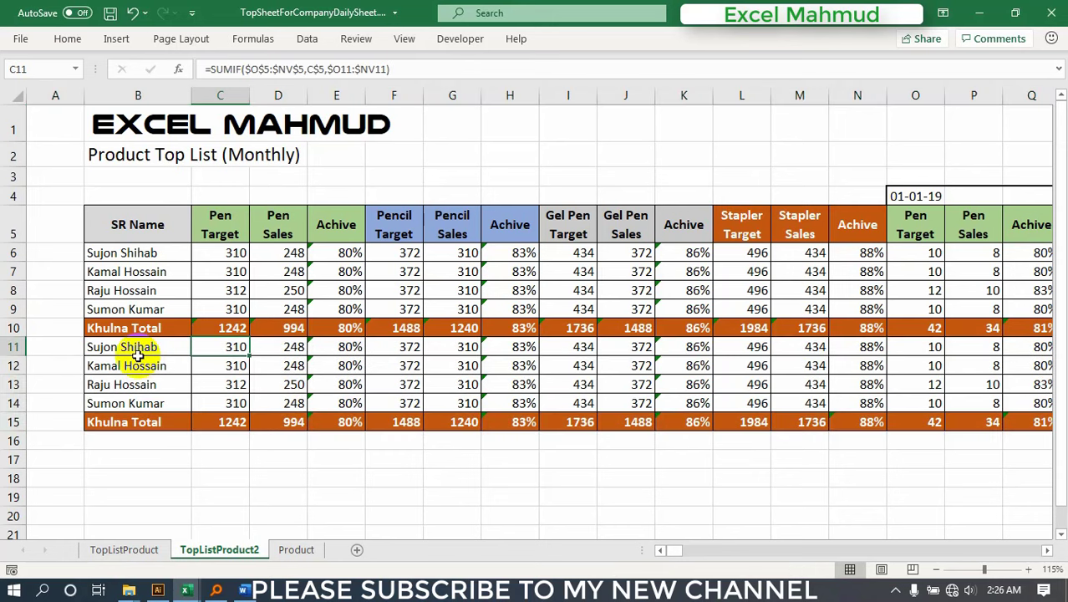
pyautogui.doubleClick(137, 423)
pyautogui.moveTo(125, 422); pyautogui.dragTo(4, 346)
pyautogui.write('Jessore')
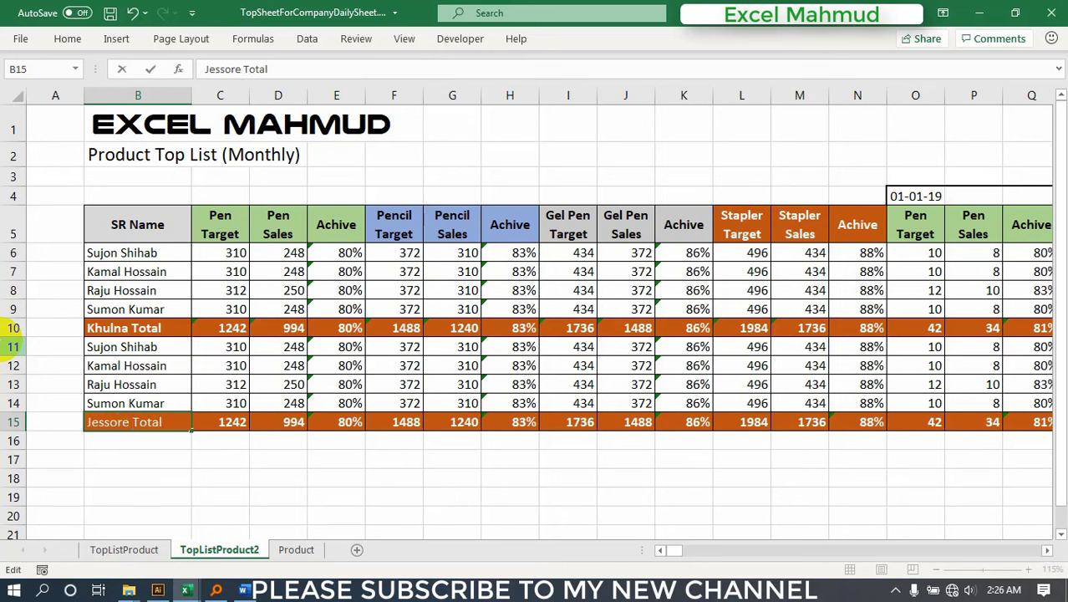
pyautogui.press('Return')
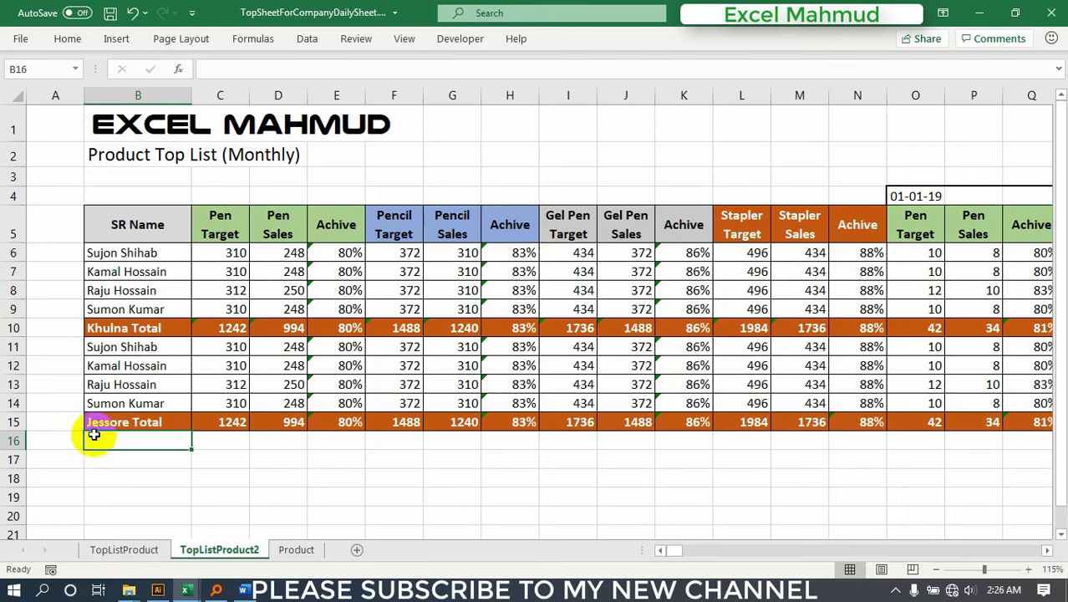
# Copy the Jessore block rows 11–15 and paste it into rows 16–20 and 21–25
pyautogui.moveTo(8, 328); pyautogui.dragTo(4, 403)
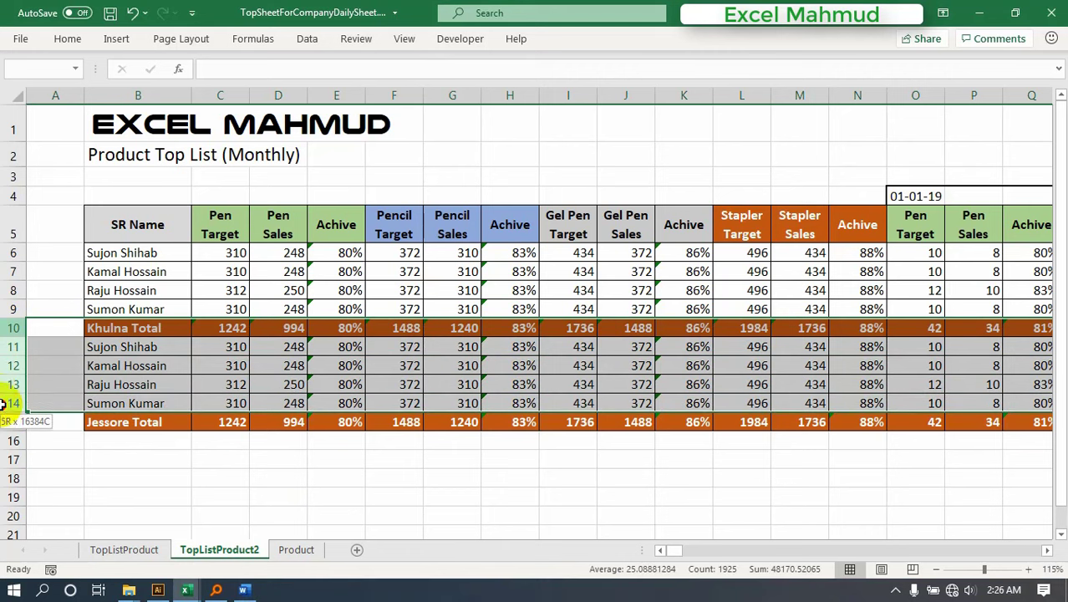
pyautogui.moveTo(5, 346); pyautogui.dragTo(4, 422)
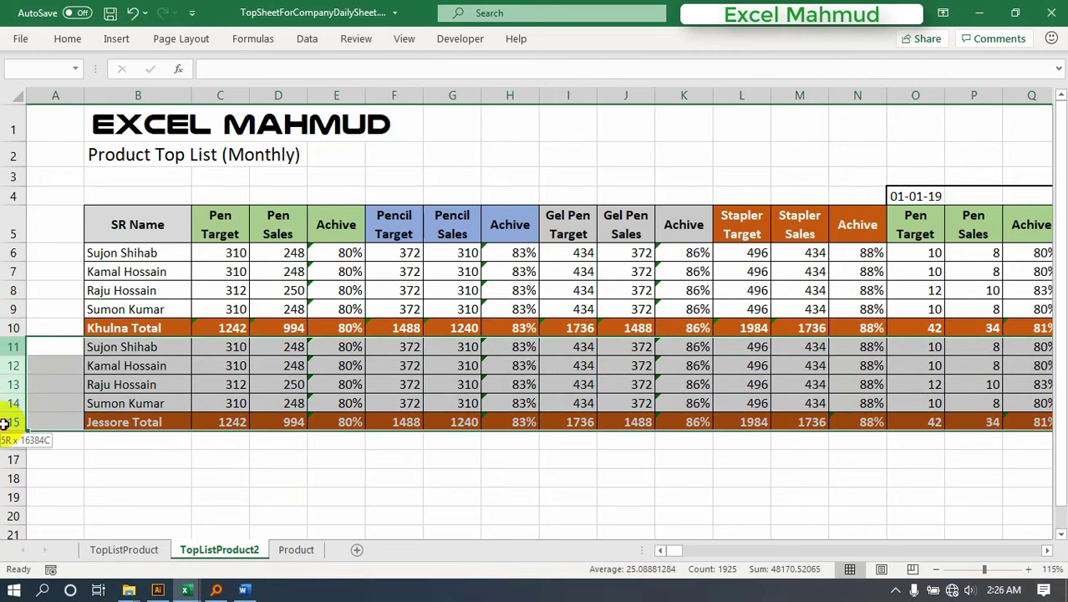
pyautogui.hotkey('ctrl', 'c')
pyautogui.click(34, 441)
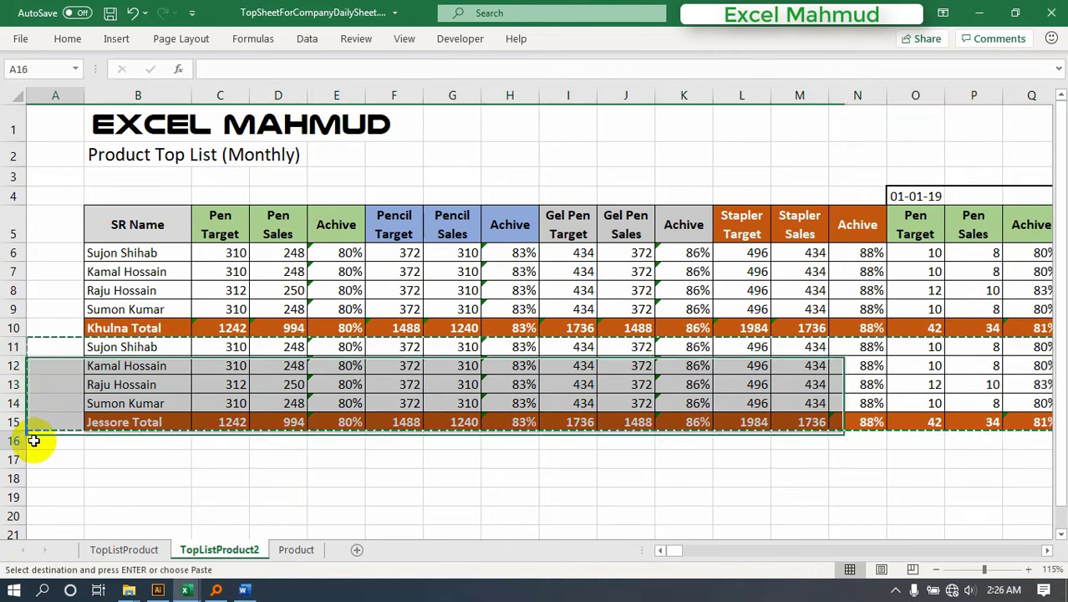
pyautogui.hotkey('ctrl', 'v')
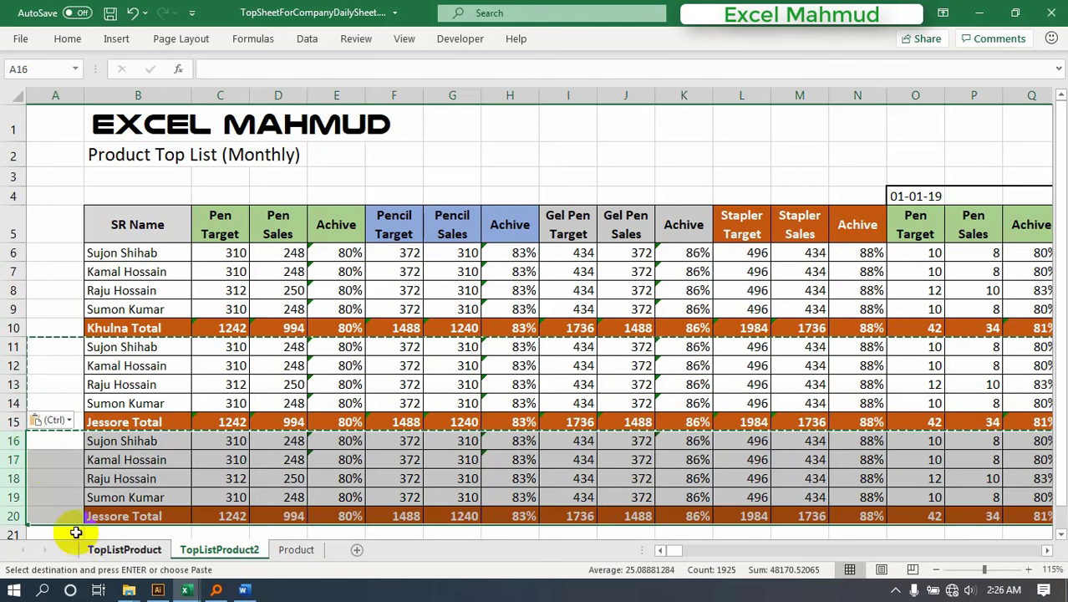
pyautogui.scroll(-1, 65, 466)
pyautogui.click(79, 456)
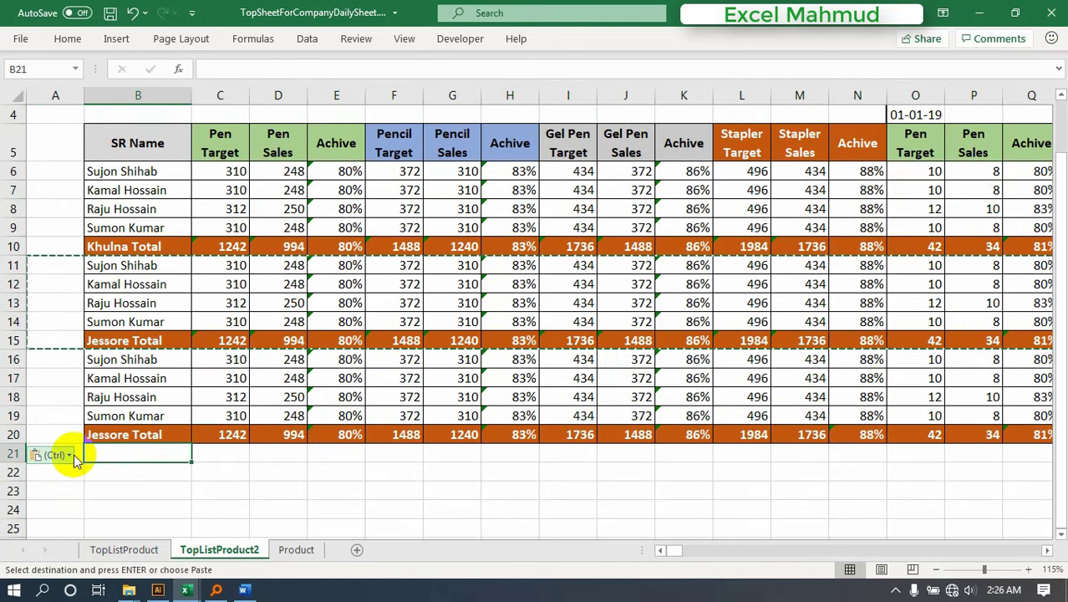
pyautogui.hotkey('ctrl', 'v')
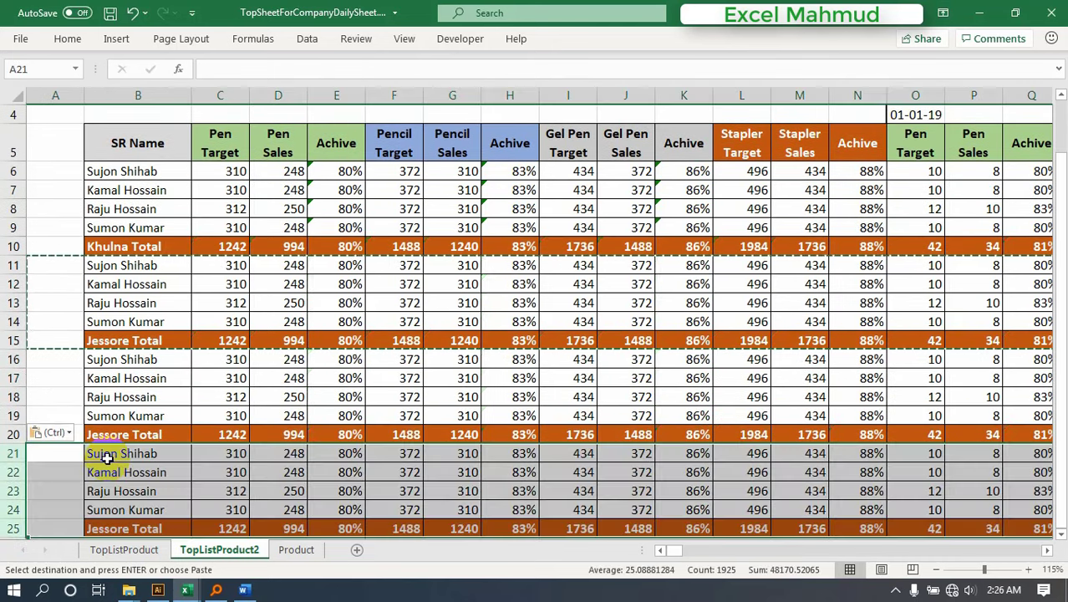
pyautogui.click(120, 453)
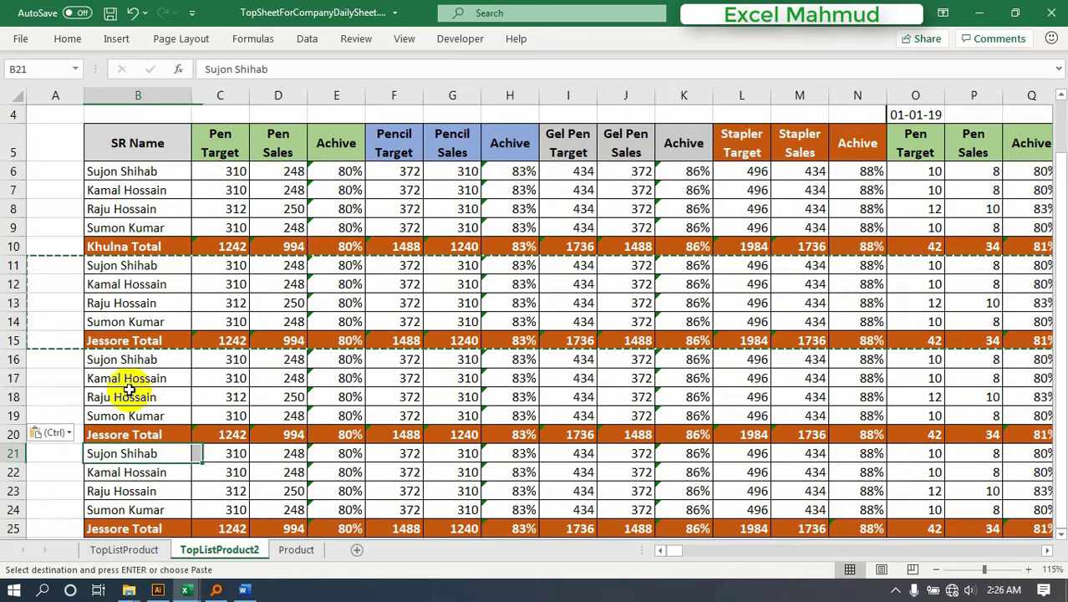
# Rename the B20 total label to 'Barishal Total'
pyautogui.doubleClick(124, 435)
pyautogui.moveTo(126, 434); pyautogui.dragTo(4, 422)
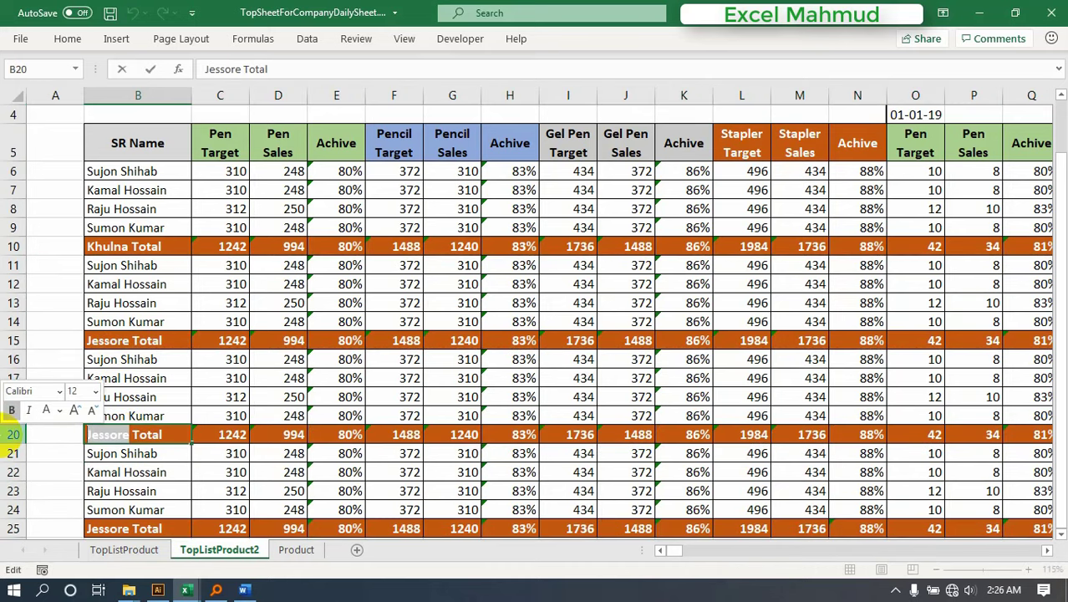
pyautogui.write('Barishal')
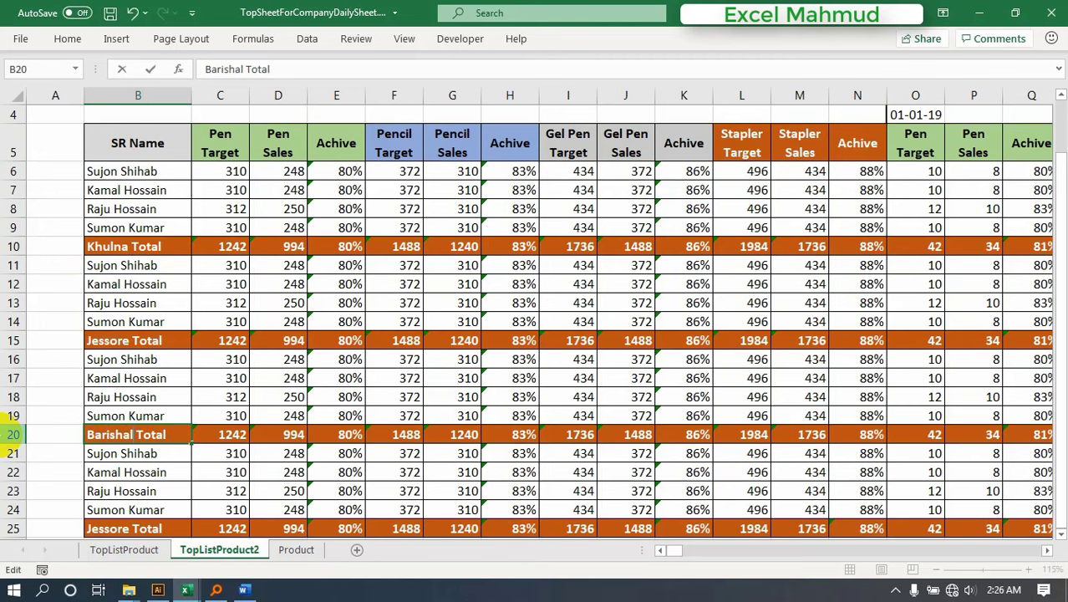
pyautogui.press('Return')
# Start editing the B25 total label, selecting the word Jessore to replace
pyautogui.scroll(-2, 81, 432)
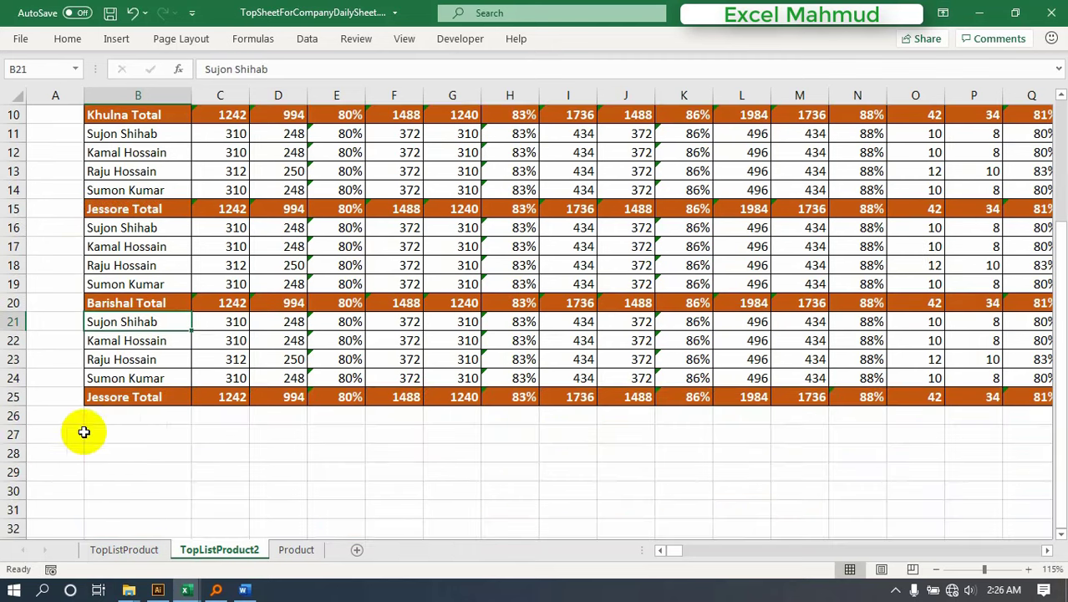
pyautogui.click(104, 407)
pyautogui.doubleClick(129, 397)
pyautogui.moveTo(130, 397); pyautogui.dragTo(37, 398)
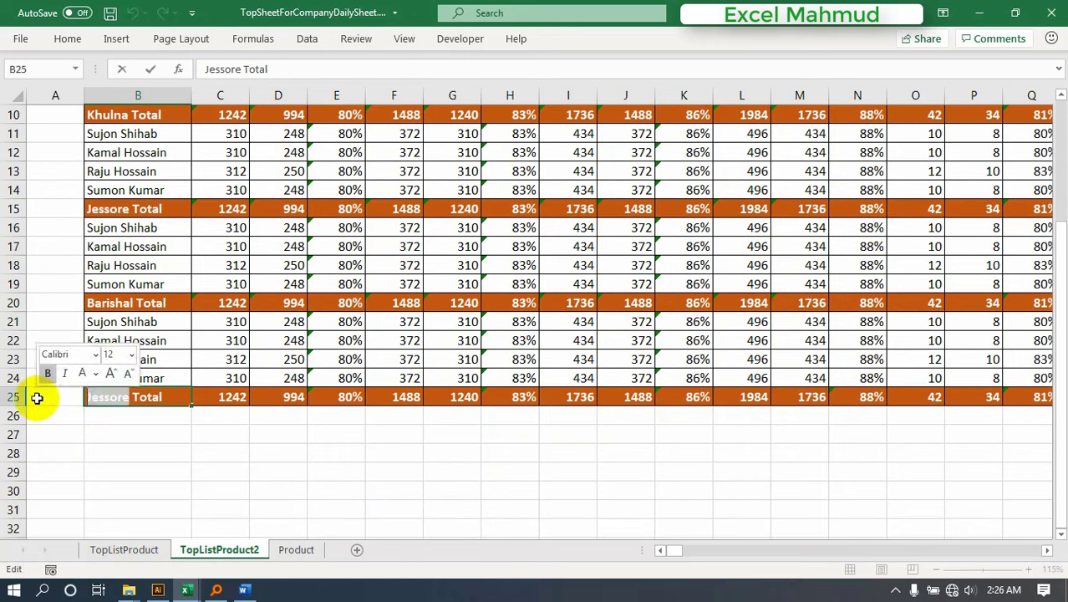
# Finish the B25 label as 'CTG Total' and save the workbook
pyautogui.write('CH')
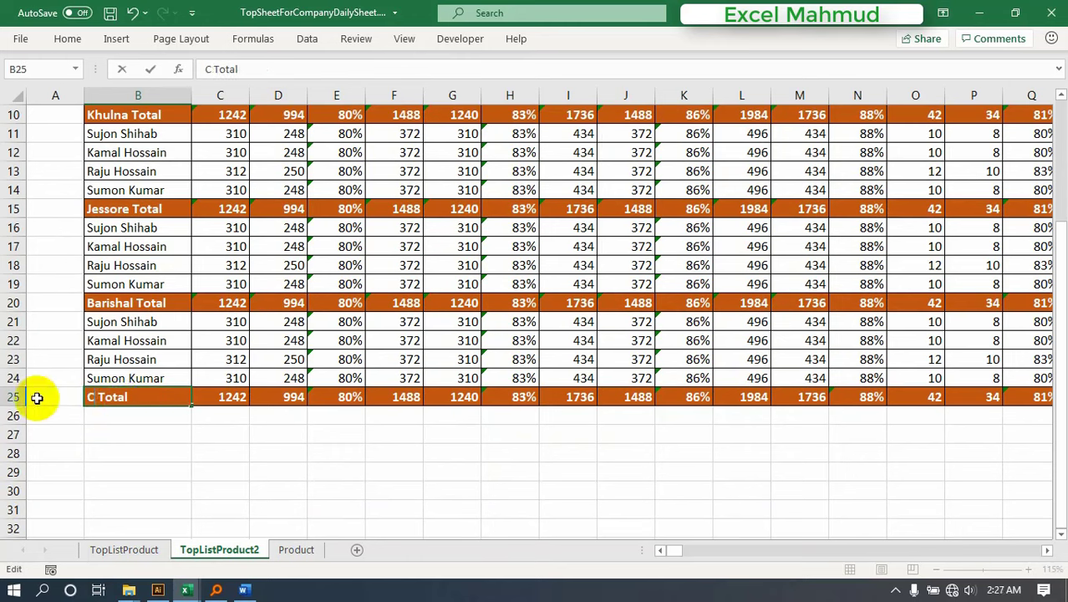
pyautogui.write('TG')
pyautogui.press('Return')
pyautogui.hotkey('ctrl', 's')
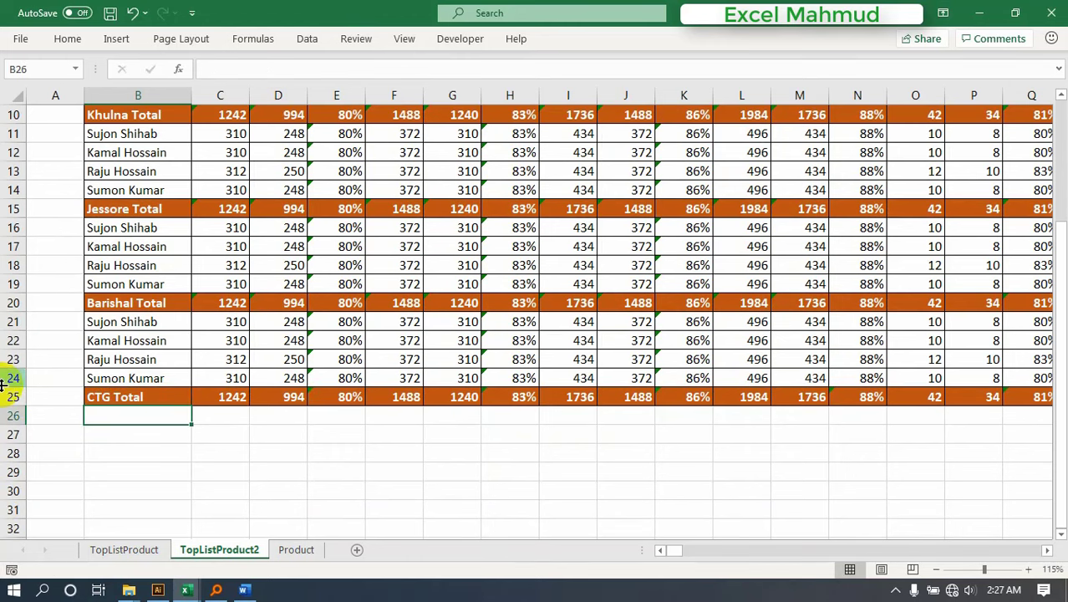
pyautogui.scroll(1, 232, 382)
pyautogui.scroll(2, 236, 391)
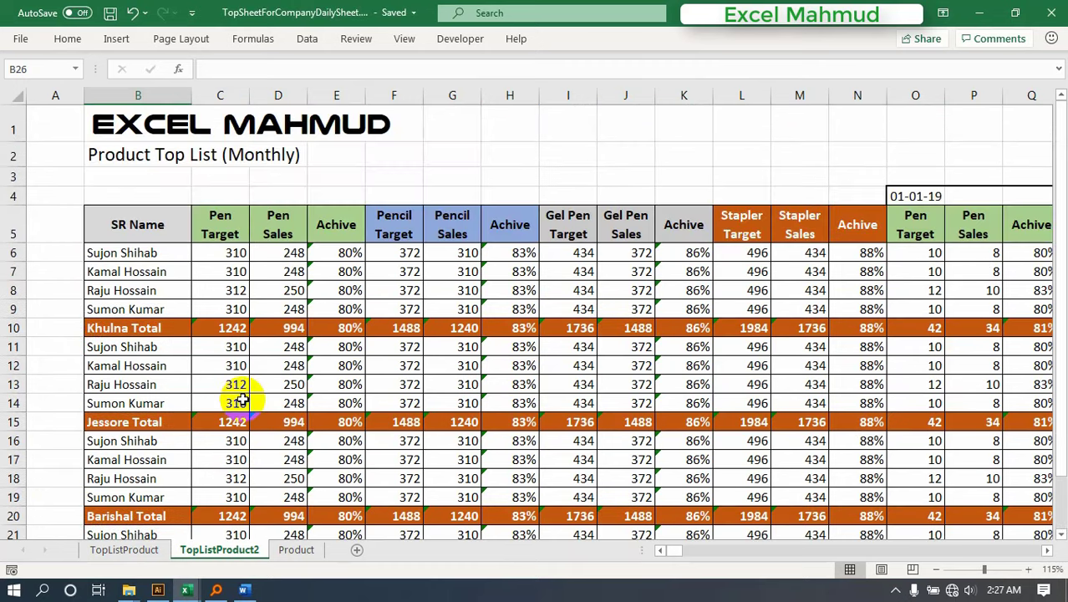
pyautogui.scroll(-2, 238, 399)
pyautogui.scroll(2, 242, 391)
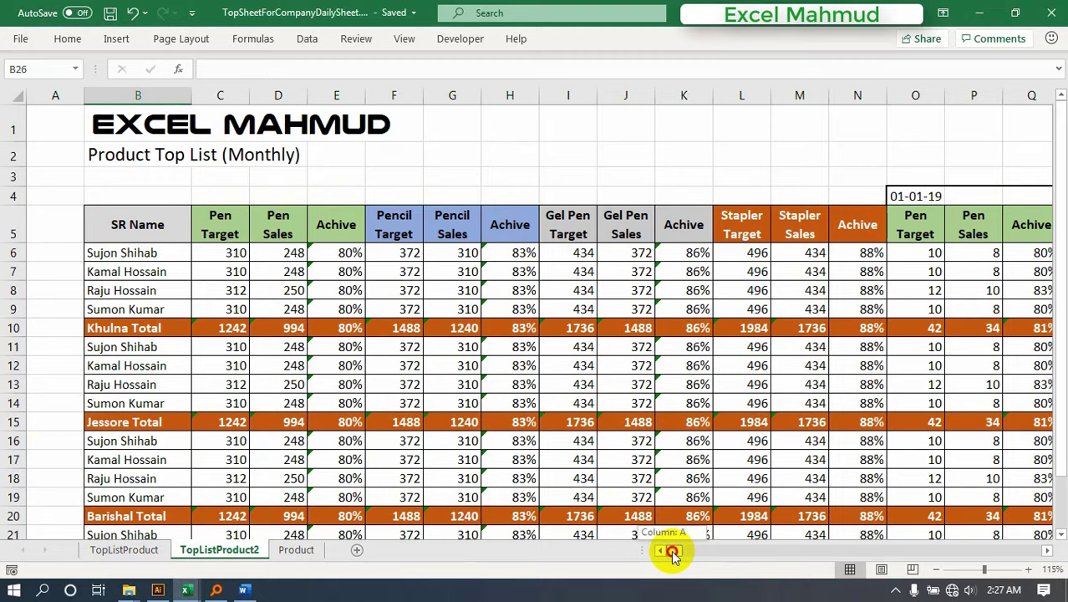
# Enter Stapler targets 17, 18 and 19 in NT22:NT24 for the CTG block
pyautogui.moveTo(673, 552); pyautogui.dragTo(1049, 573)
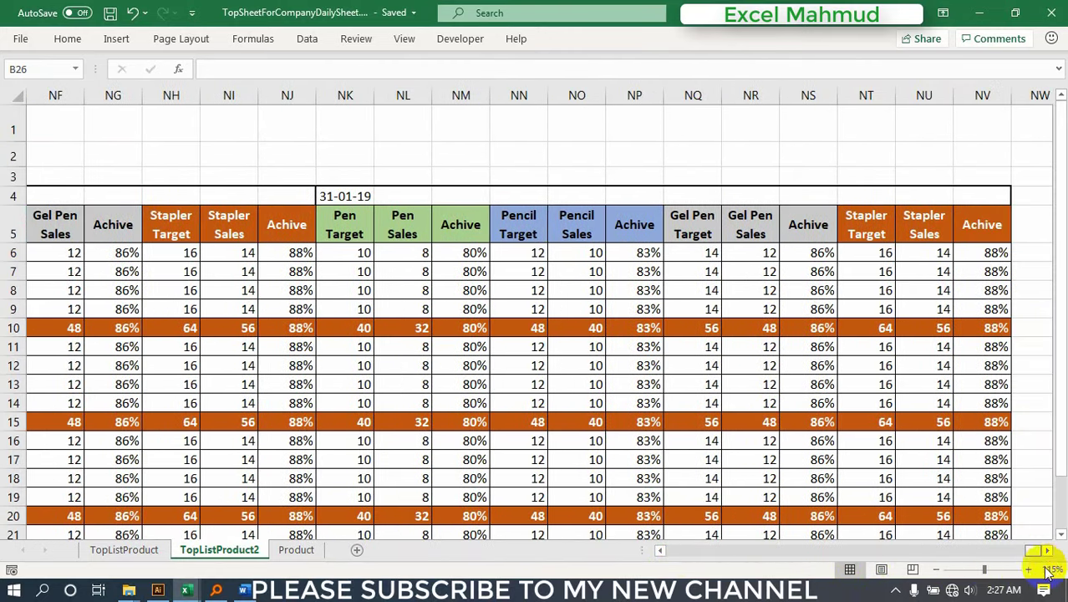
pyautogui.scroll(-5, 823, 377)
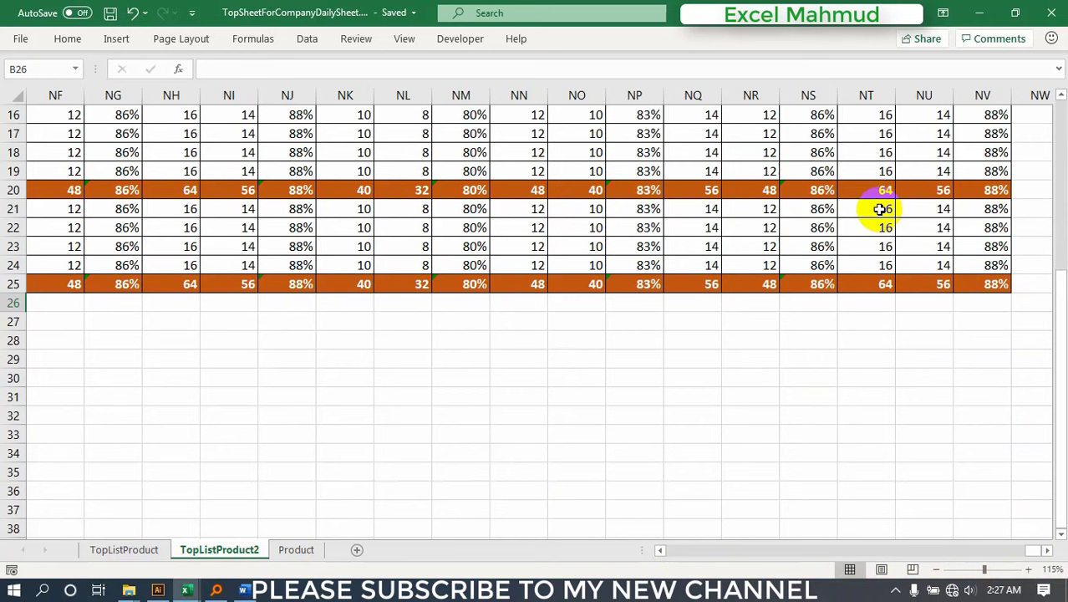
pyautogui.moveTo(880, 209); pyautogui.dragTo(886, 247)
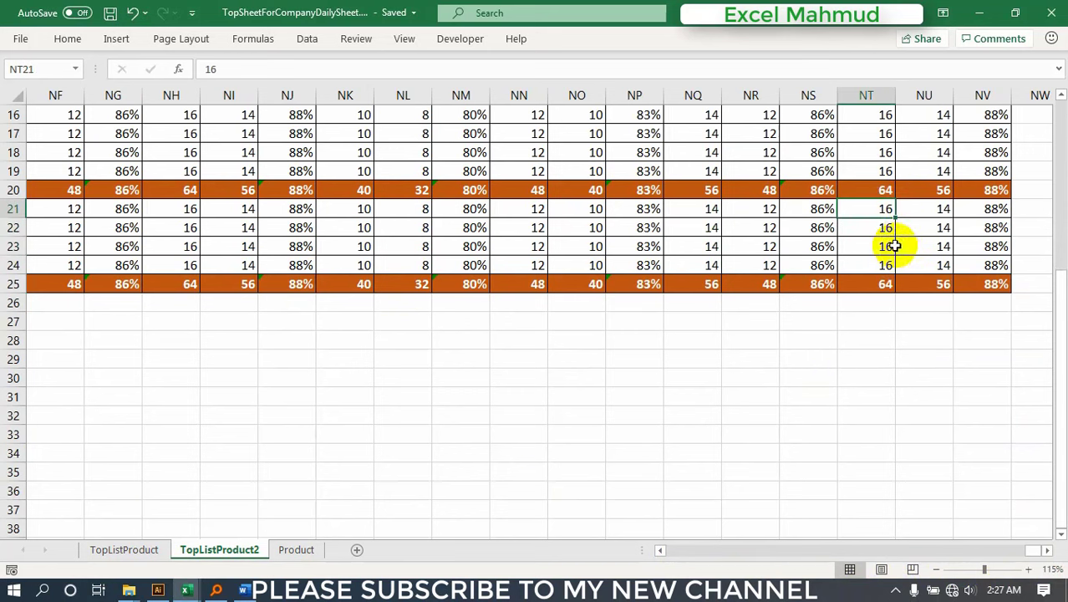
pyautogui.scroll(3, 895, 246)
pyautogui.scroll(2, 887, 230)
pyautogui.scroll(-3, 884, 284)
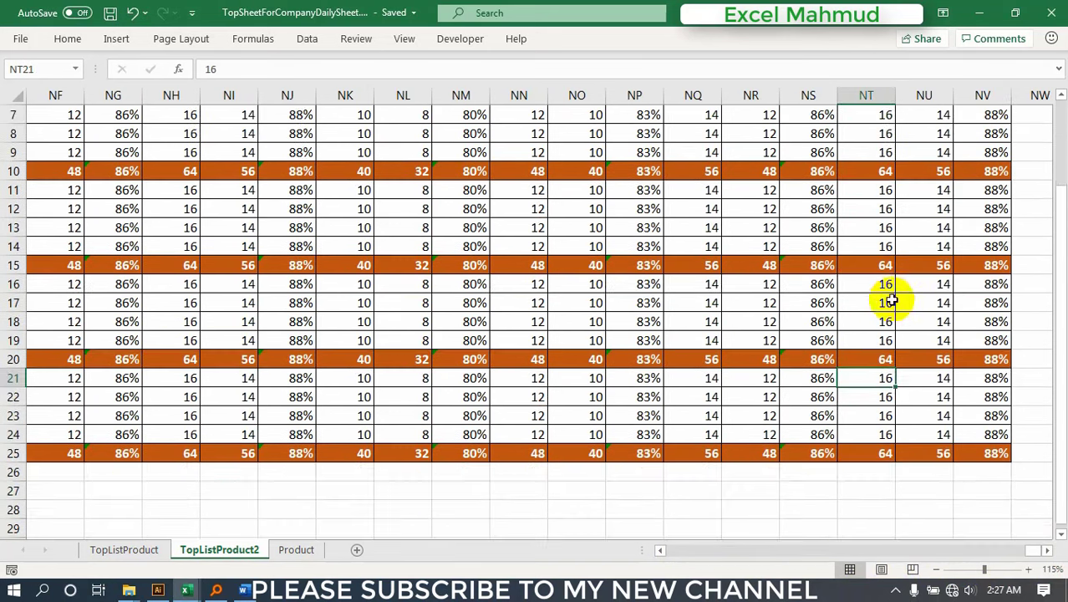
pyautogui.scroll(-1, 903, 302)
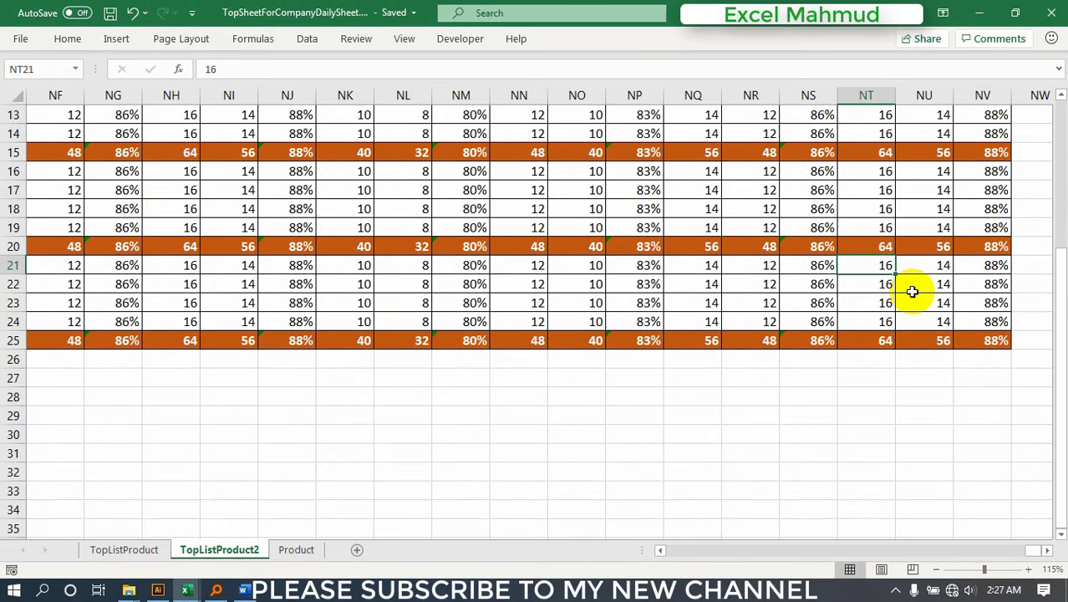
pyautogui.press('Return')
pyautogui.write('17')
pyautogui.press('Return')
pyautogui.write('18')
pyautogui.press('Return')
pyautogui.write('1')
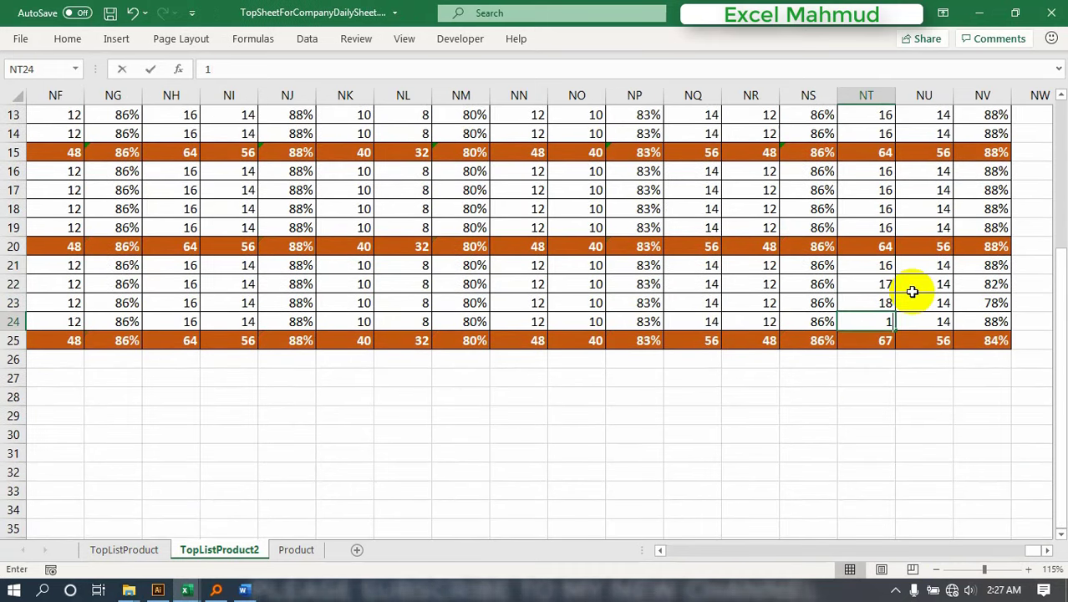
pyautogui.write('9')
pyautogui.press('Return')
# Enter Stapler sales 15, 16, 17 in NU22:NU24 and save the workbook
pyautogui.press('Right')
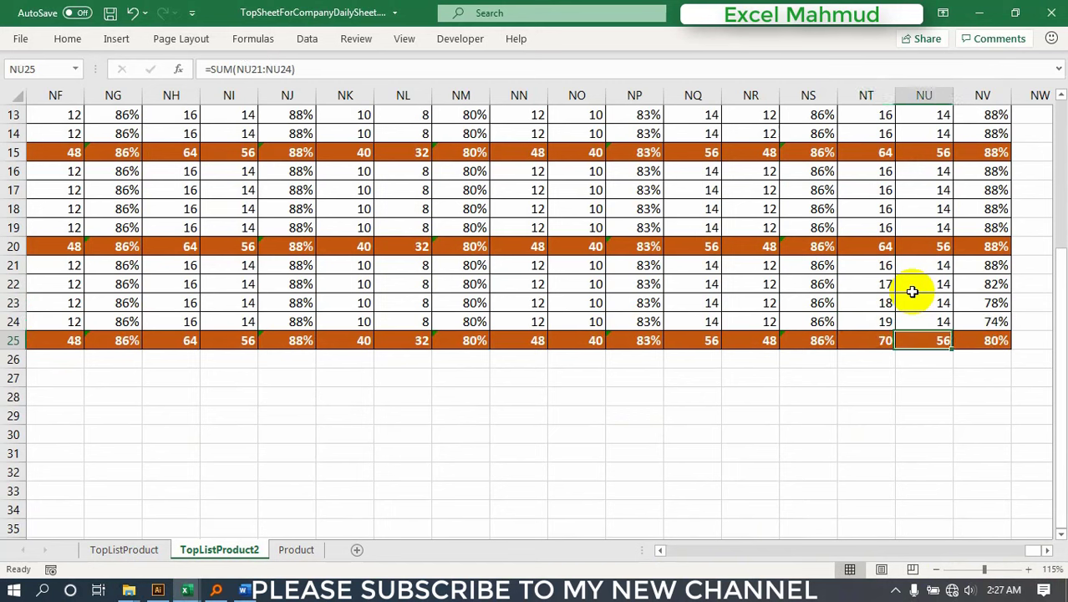
pyautogui.moveTo(913, 292); pyautogui.dragTo(915, 297)
pyautogui.write('15')
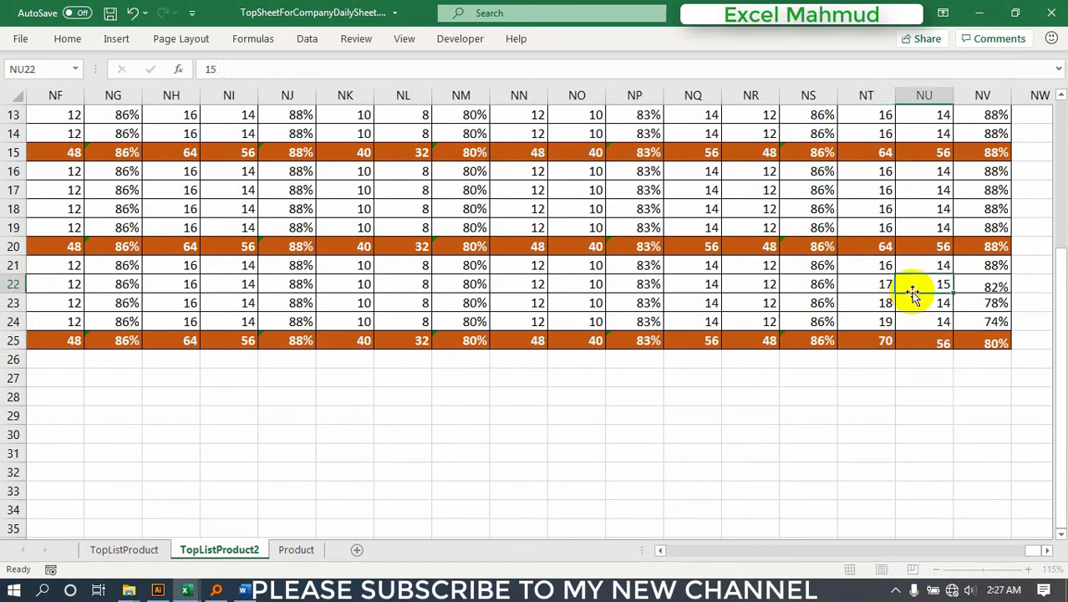
pyautogui.press('Return')
pyautogui.write('16')
pyautogui.press('Return')
pyautogui.write('1')
pyautogui.press('Return')
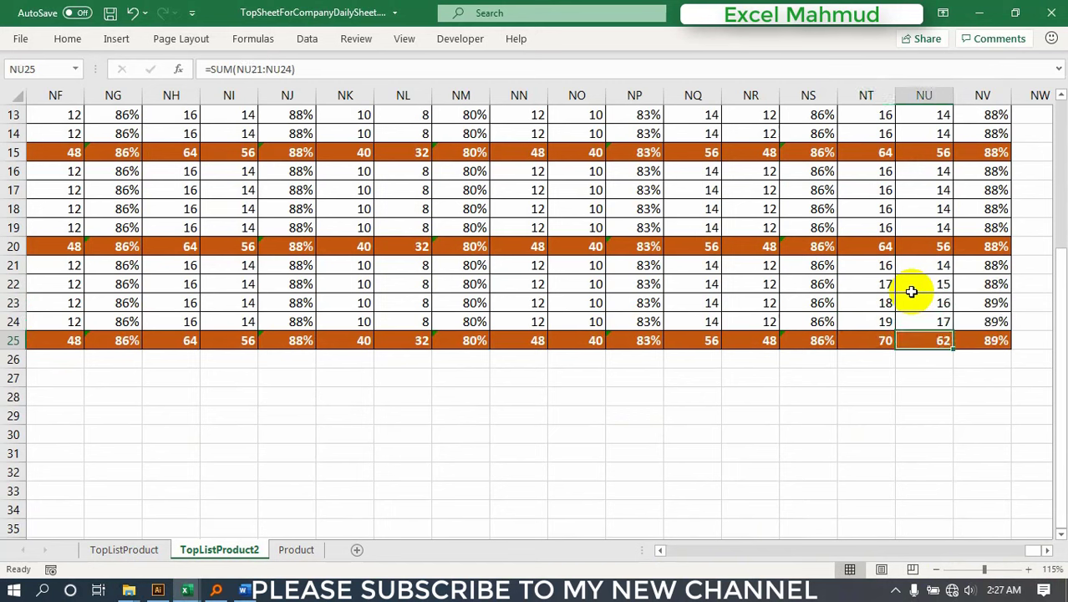
pyautogui.hotkey('ctrl', 's')
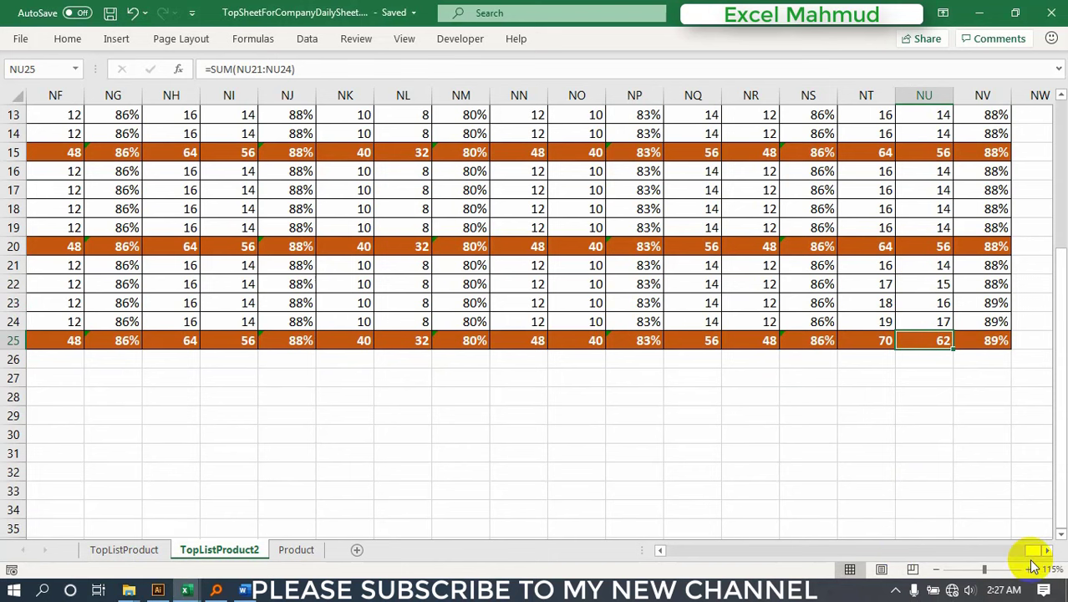
# Scroll back left and check the Barishal and CTG Total Pen Target and Sales sums
pyautogui.moveTo(1026, 554); pyautogui.dragTo(588, 548)
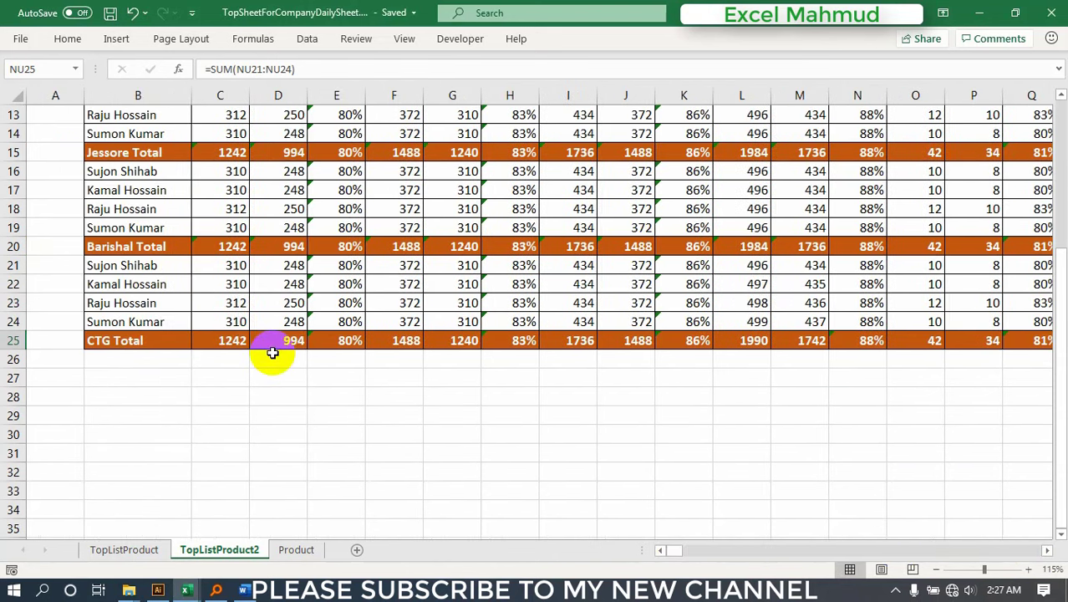
pyautogui.click(238, 341)
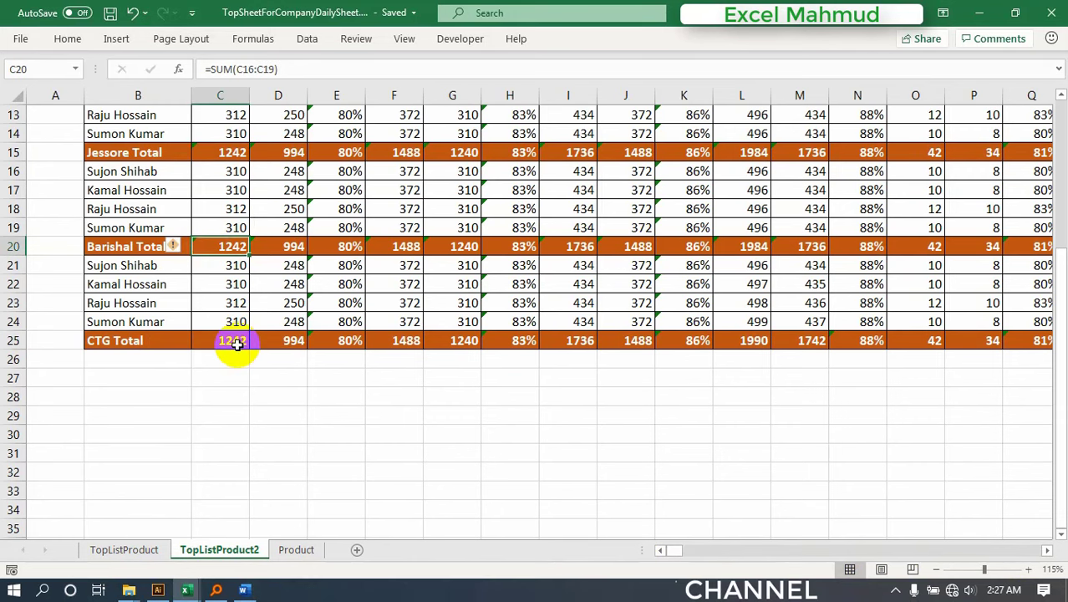
pyautogui.click(293, 247)
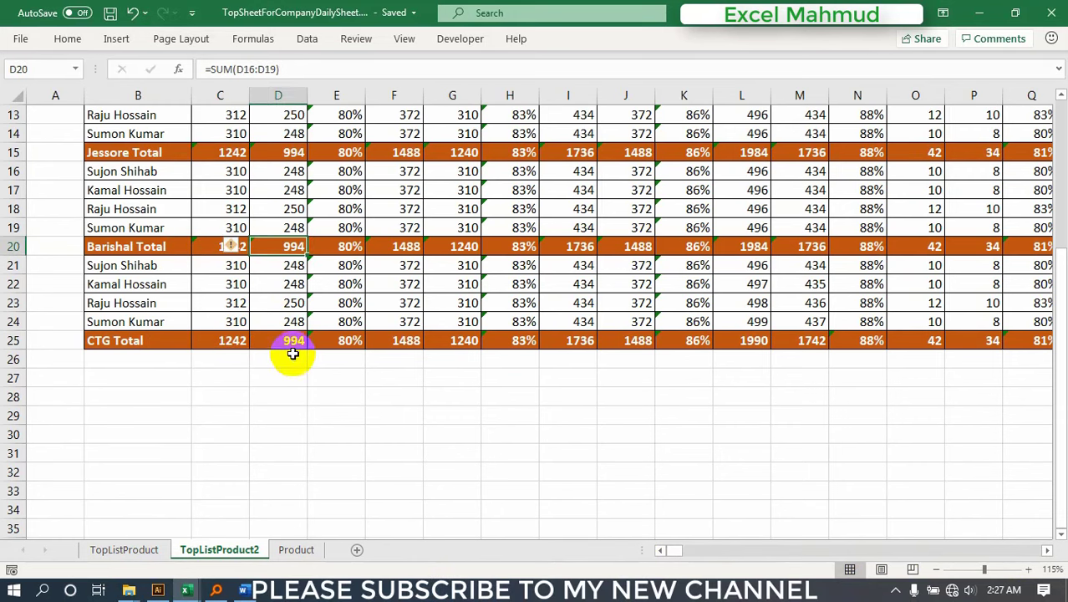
pyautogui.click(291, 346)
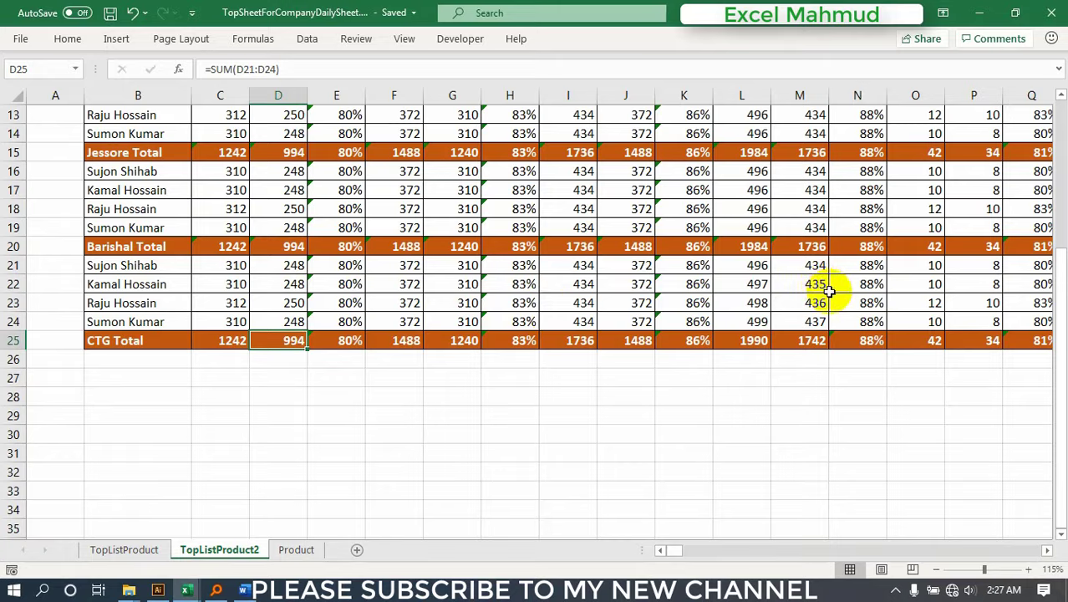
# Inspect the Barishal and CTG Total Stapler Target and Sales sums
pyautogui.scroll(3, 805, 282)
pyautogui.scroll(1, 809, 281)
pyautogui.scroll(-1, 802, 272)
pyautogui.scroll(-2, 799, 263)
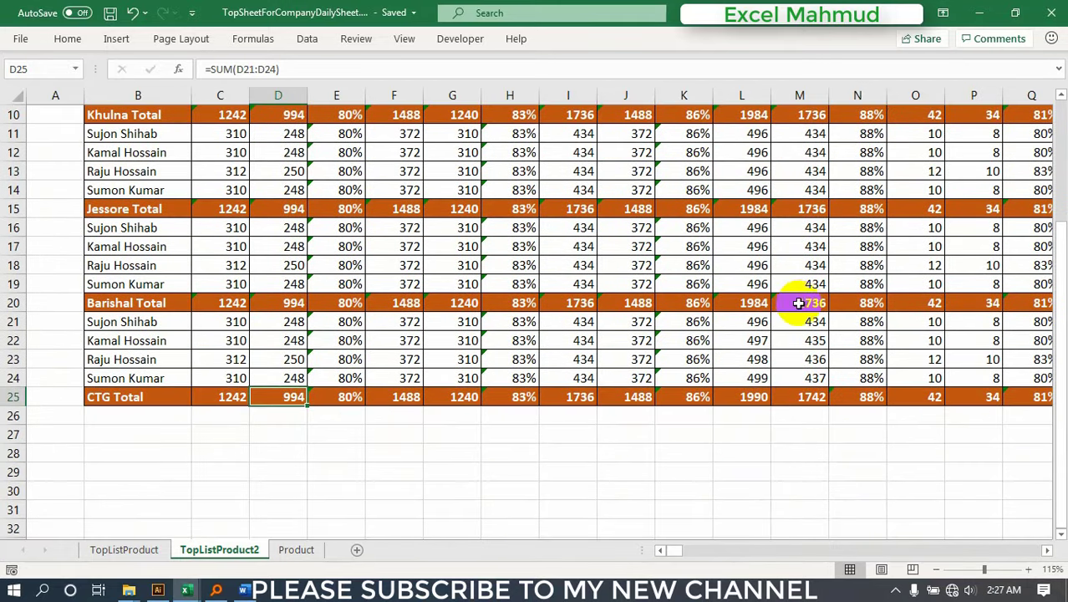
pyautogui.click(748, 306)
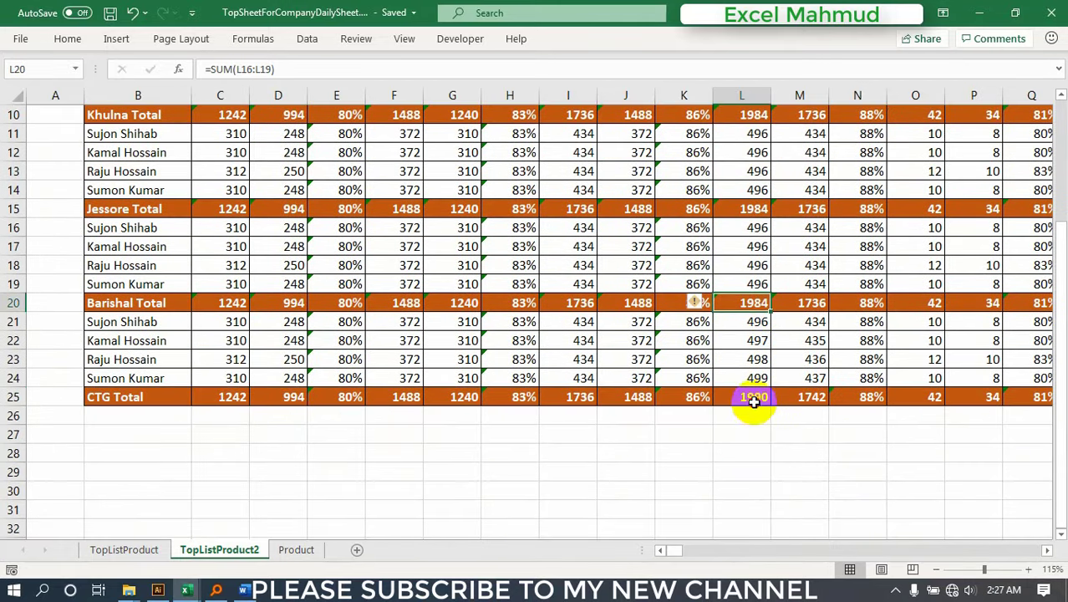
pyautogui.click(754, 400)
pyautogui.click(809, 305)
pyautogui.click(806, 401)
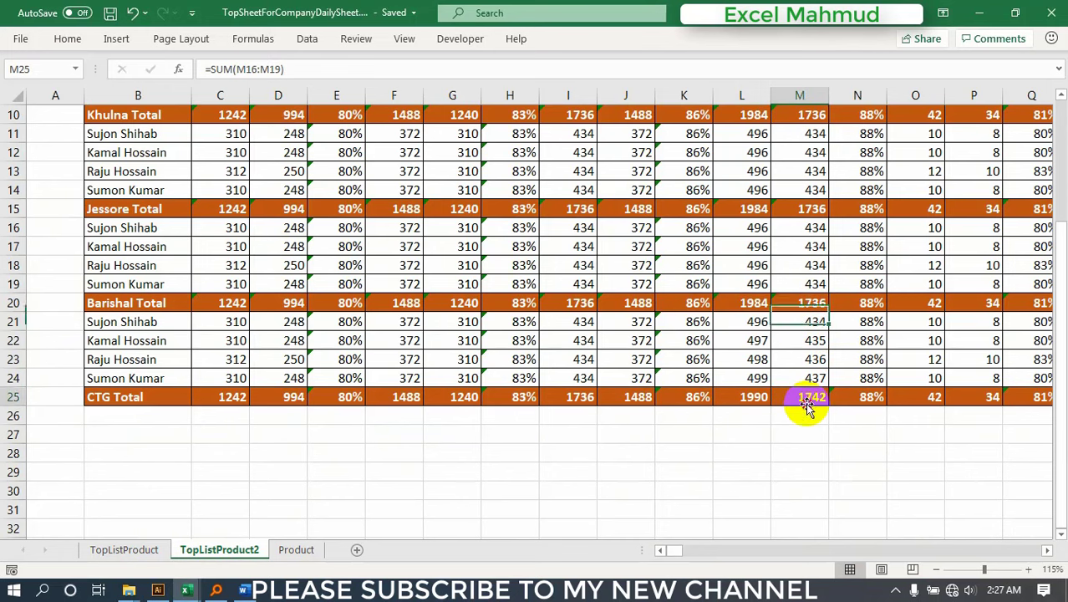
pyautogui.scroll(3, 686, 495)
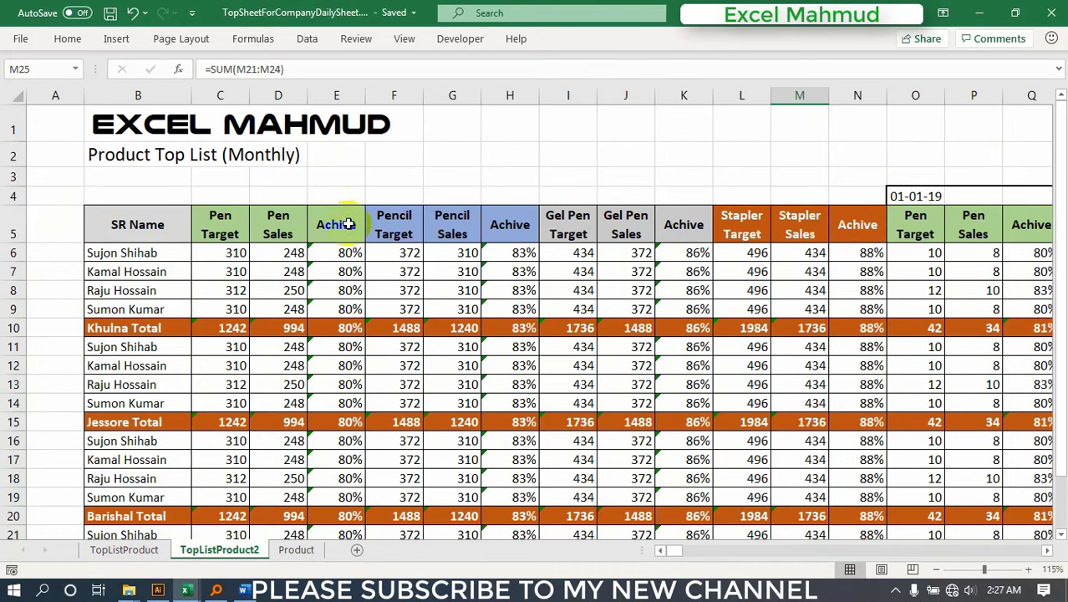
# Enter 'sumif' in G3 and 'cell Ref.' in G4, centred
pyautogui.click(449, 174)
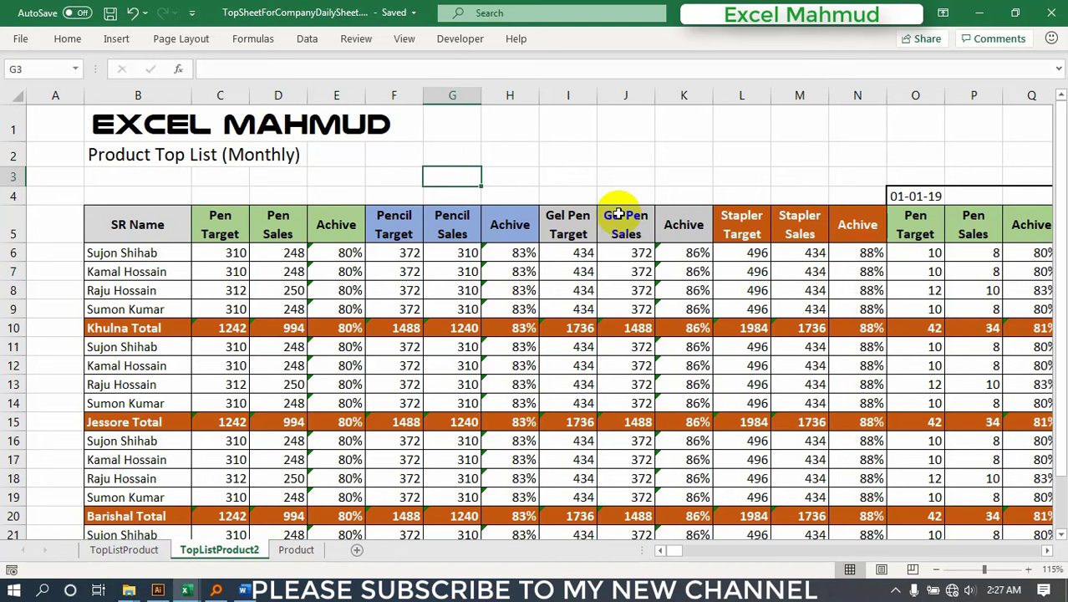
pyautogui.write('sumif')
pyautogui.press('Return')
pyautogui.write('cell Ref.')
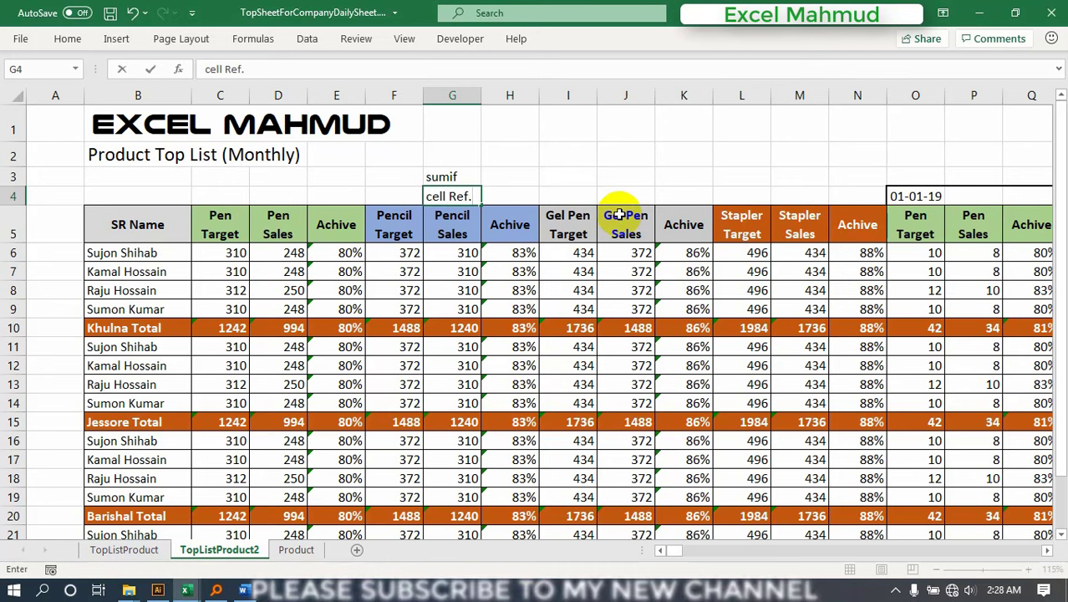
pyautogui.press('Return')
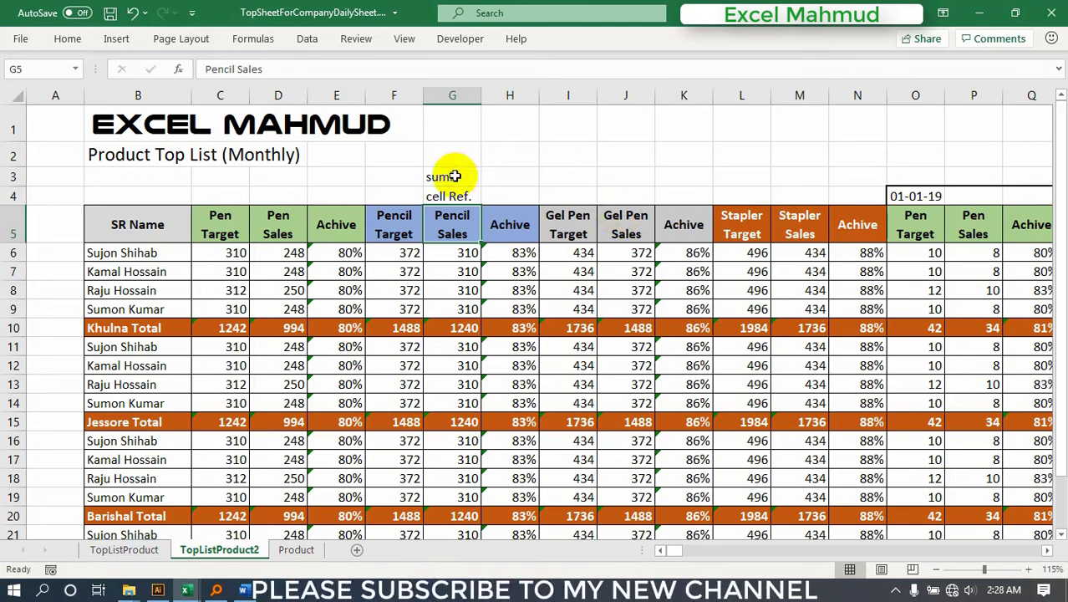
pyautogui.moveTo(460, 178); pyautogui.dragTo(455, 194)
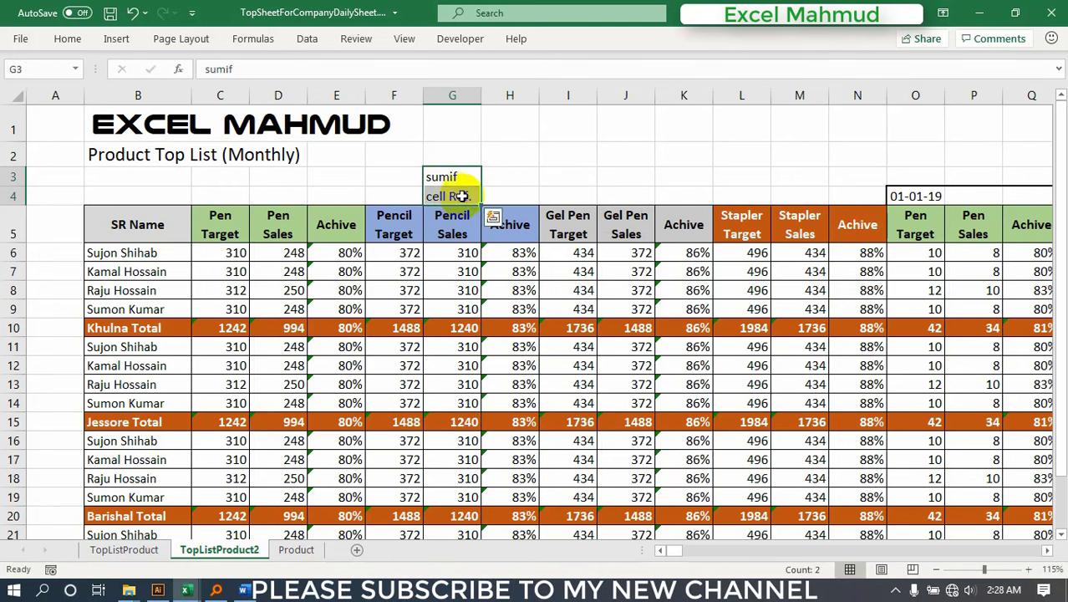
pyautogui.click(69, 39)
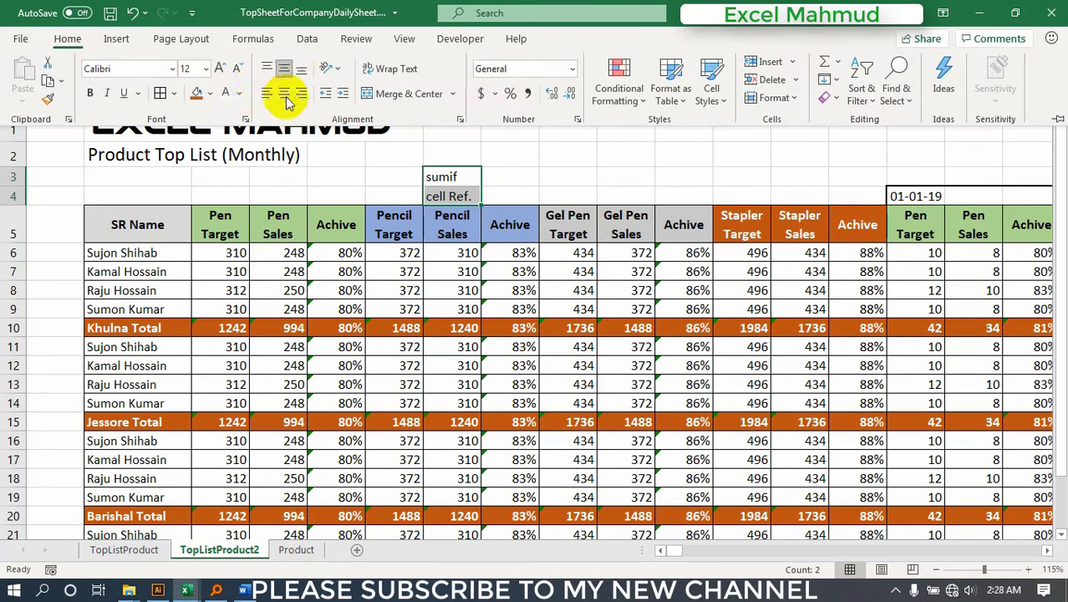
pyautogui.click(283, 93)
pyautogui.click(583, 189)
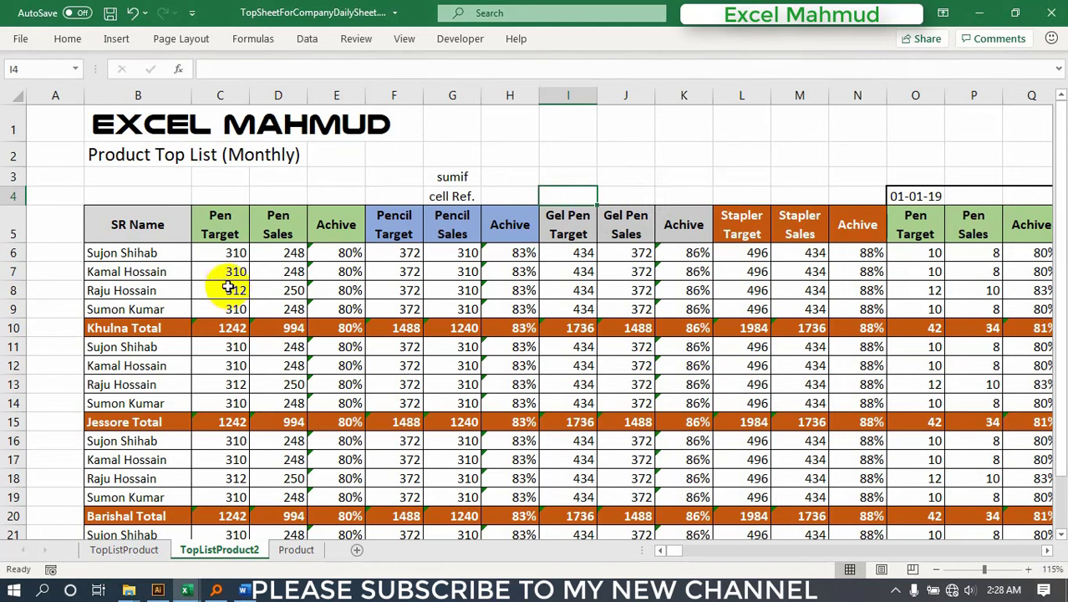
pyautogui.moveTo(230, 255); pyautogui.dragTo(276, 308)
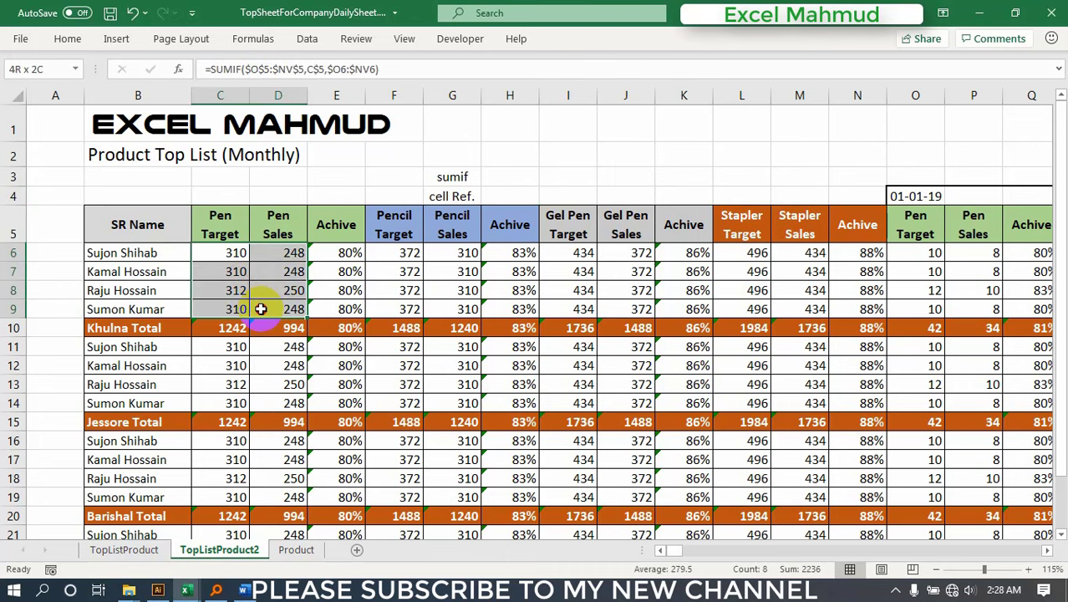
pyautogui.click(393, 252)
pyautogui.moveTo(402, 255); pyautogui.dragTo(476, 307)
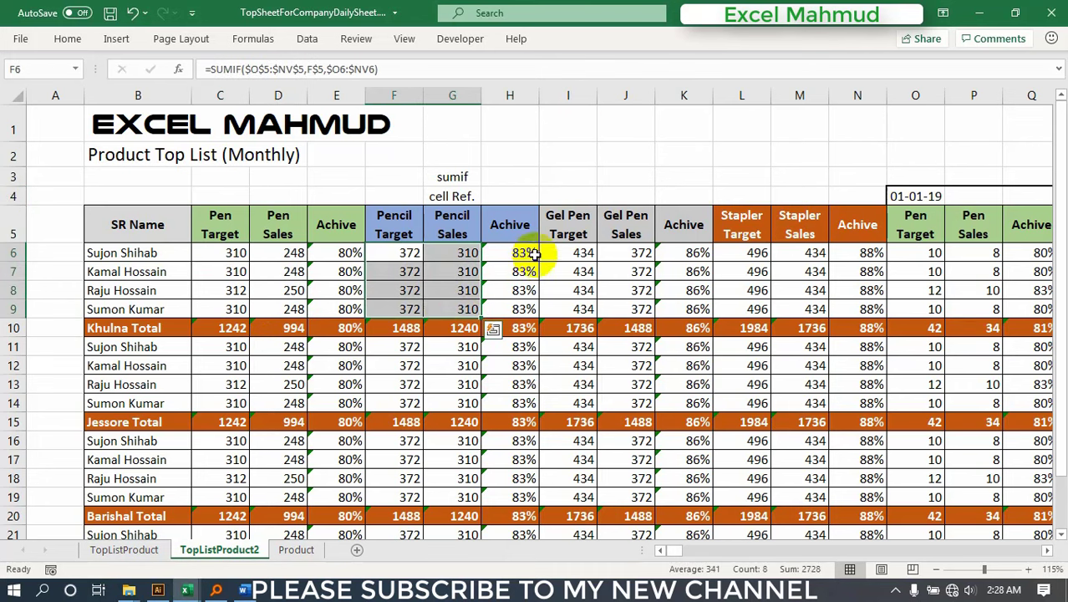
pyautogui.moveTo(568, 252); pyautogui.dragTo(615, 311)
pyautogui.moveTo(749, 253); pyautogui.dragTo(807, 310)
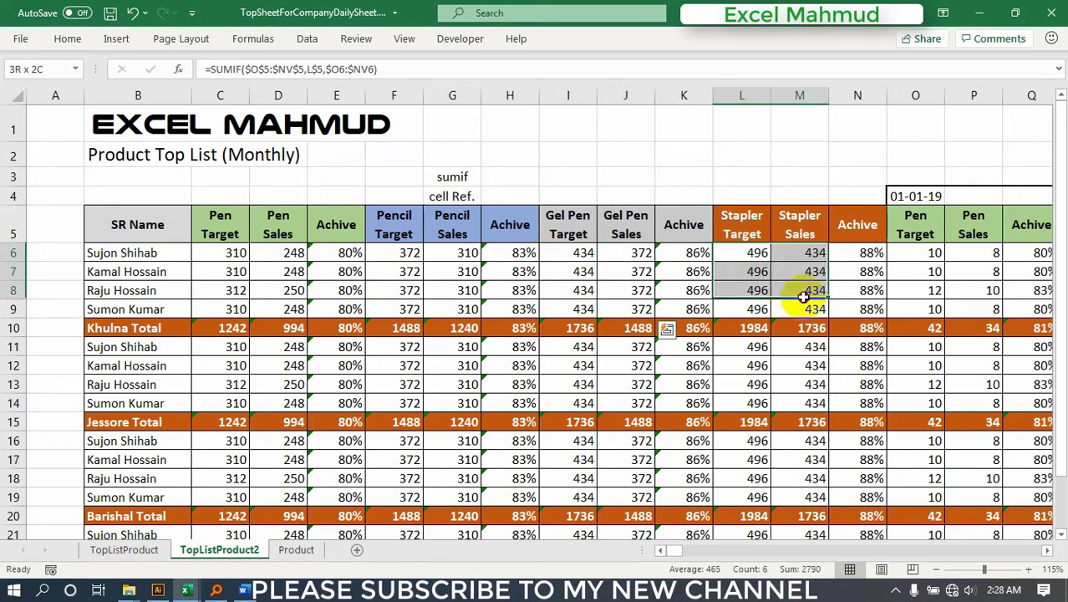
pyautogui.moveTo(913, 254); pyautogui.dragTo(977, 309)
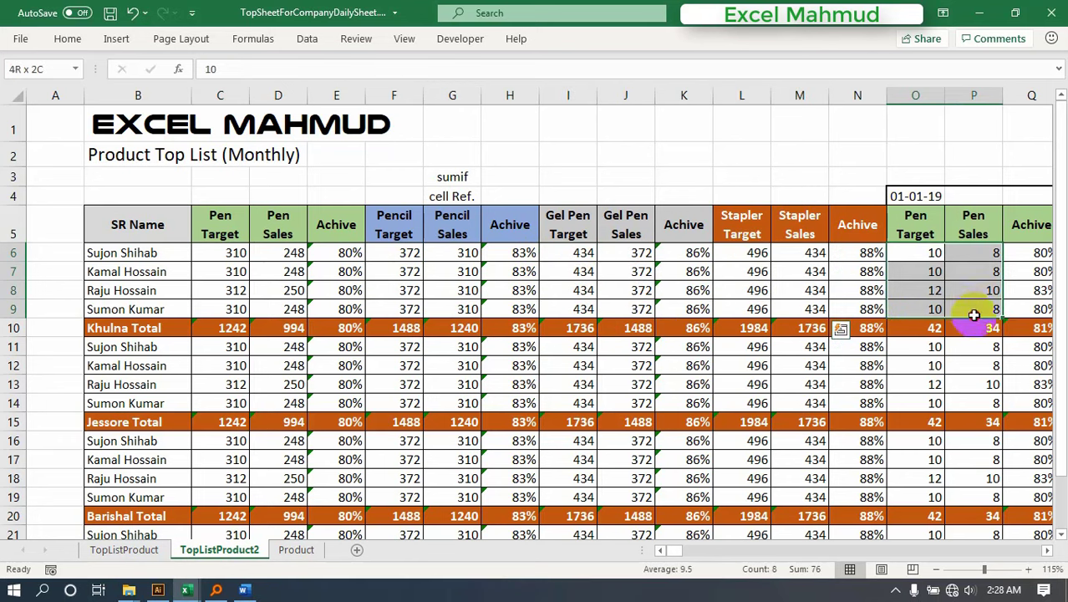
pyautogui.moveTo(236, 347); pyautogui.dragTo(273, 401)
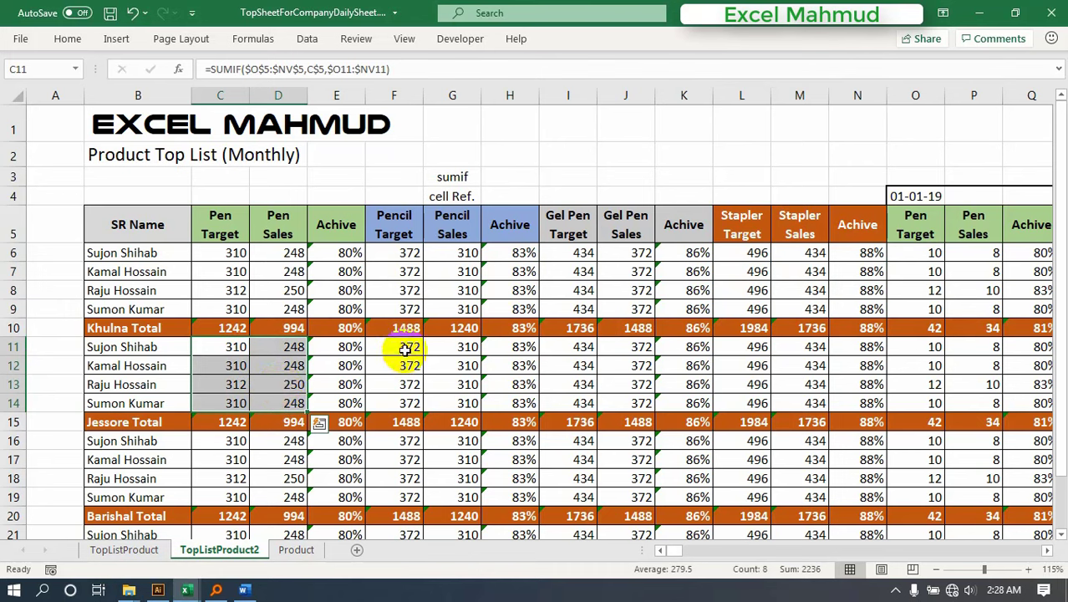
pyautogui.moveTo(405, 350); pyautogui.dragTo(448, 401)
pyautogui.click(565, 344)
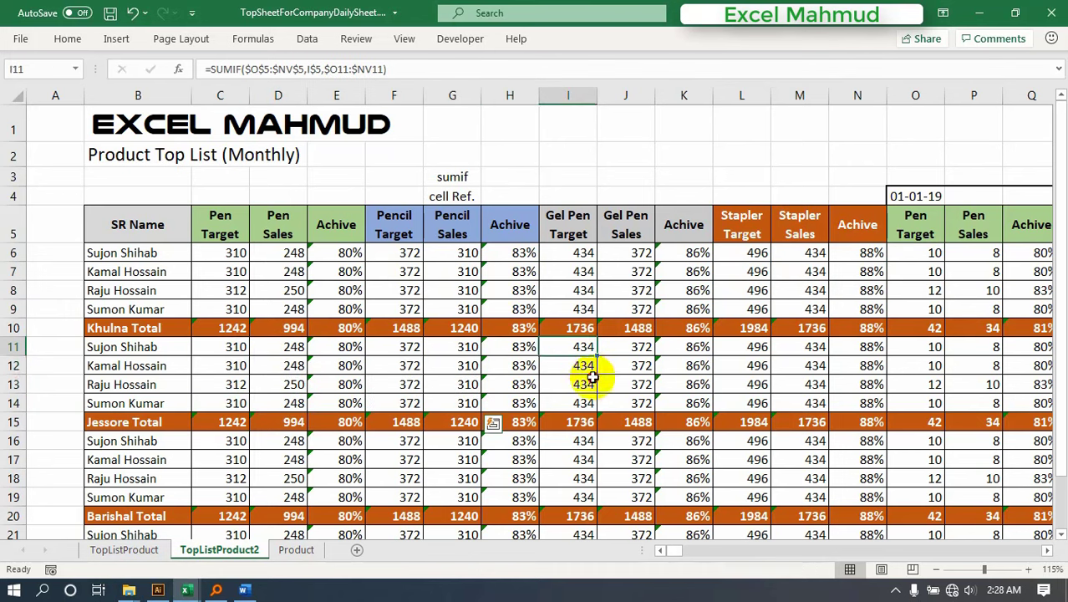
pyautogui.moveTo(591, 376); pyautogui.dragTo(621, 404)
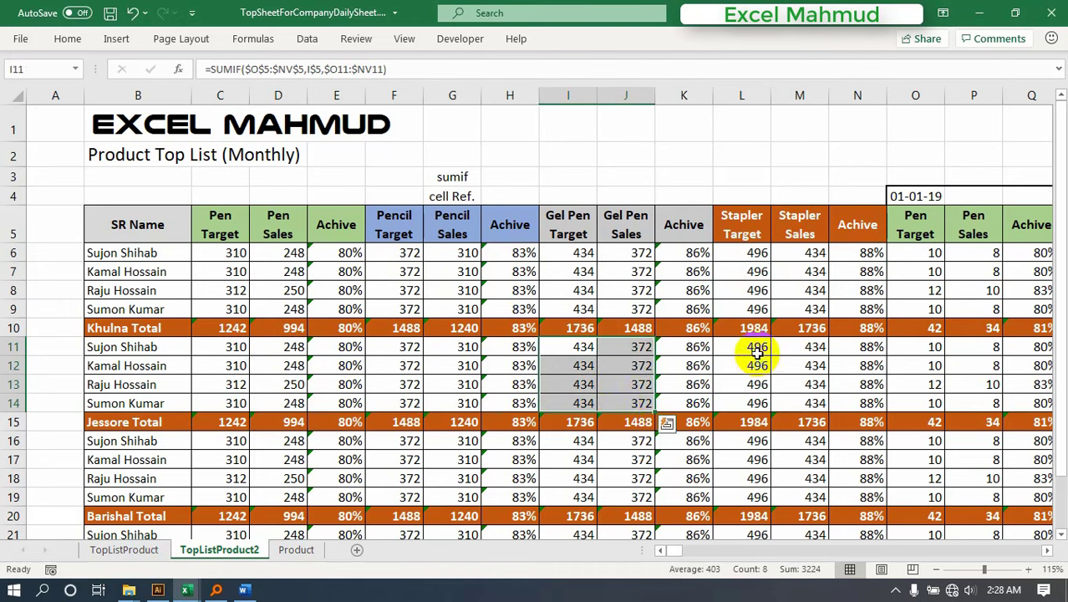
pyautogui.moveTo(758, 350); pyautogui.dragTo(799, 403)
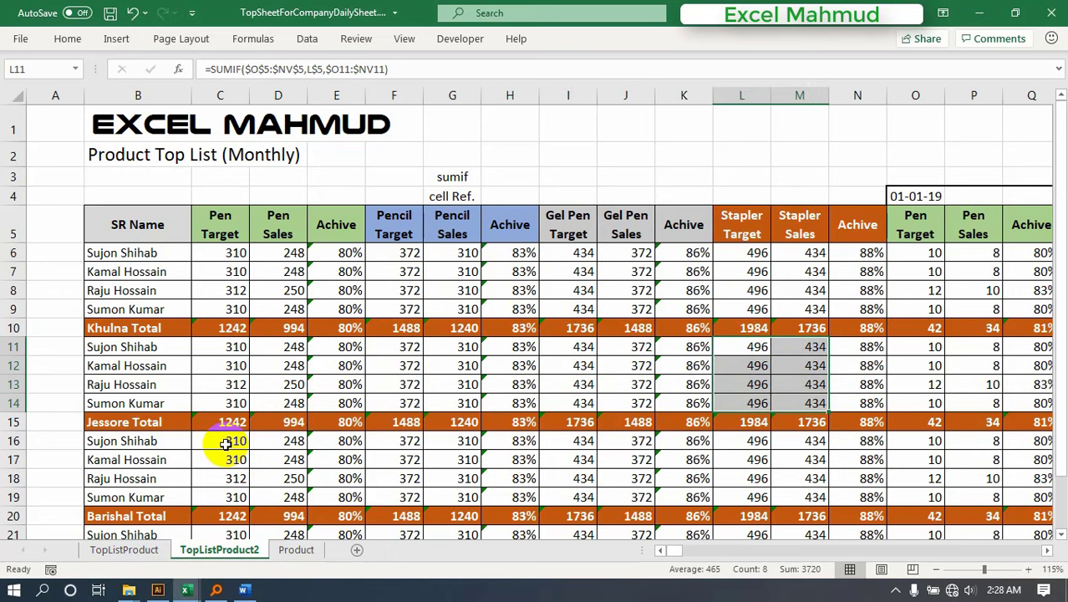
pyautogui.moveTo(225, 443); pyautogui.dragTo(308, 493)
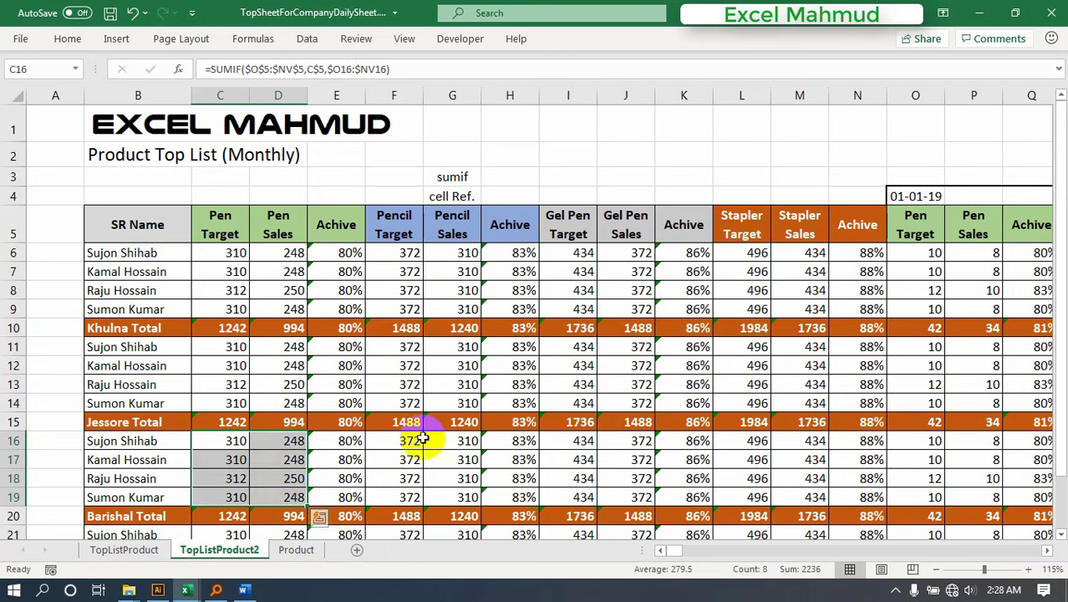
pyautogui.moveTo(408, 441); pyautogui.dragTo(449, 499)
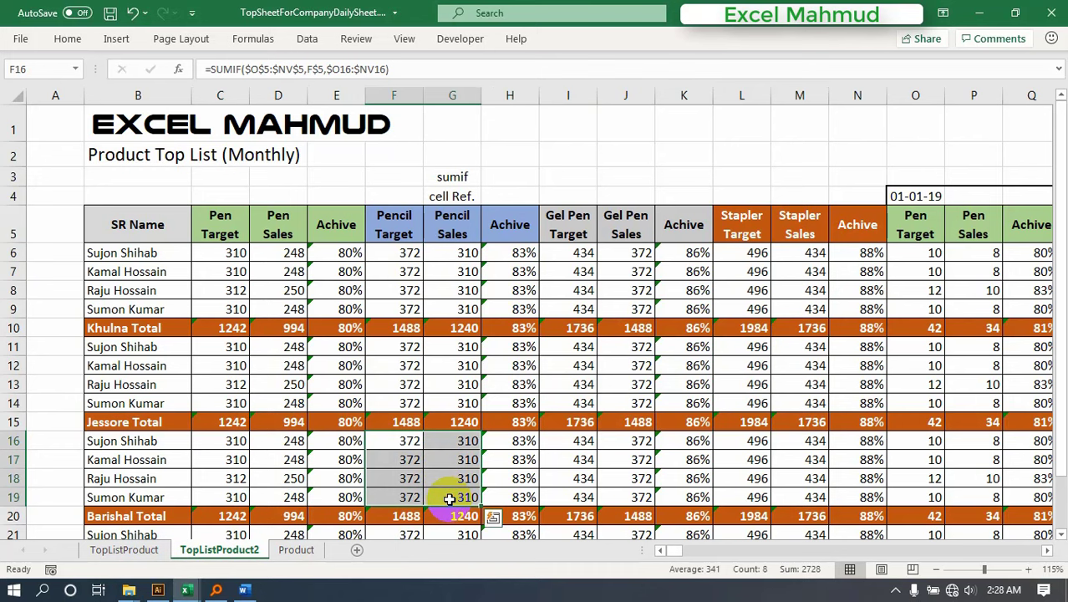
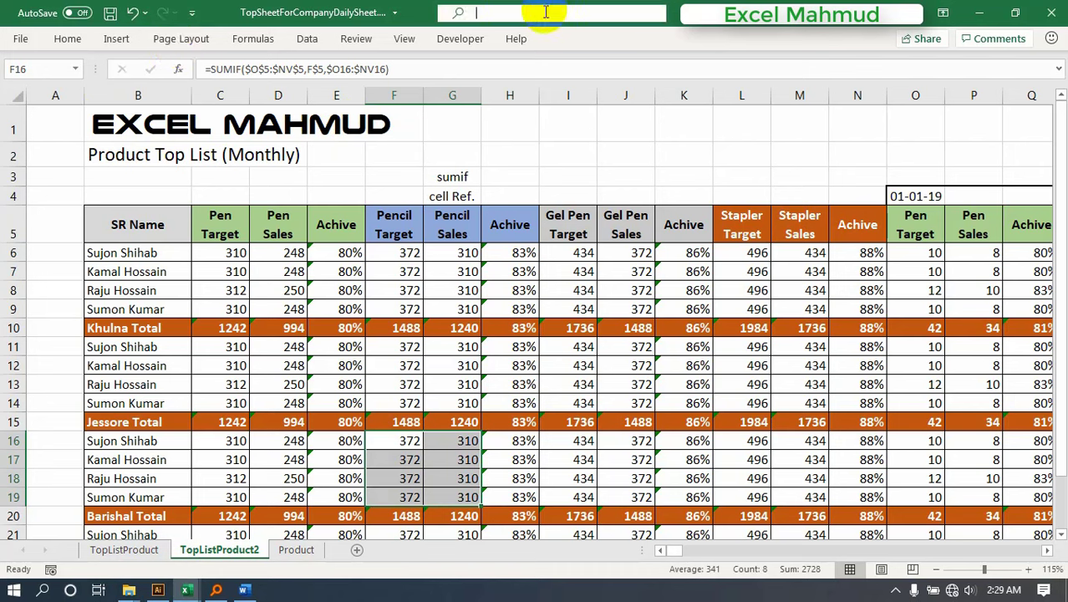
# With cell G7 of the product sales table selected, open the Insert Chart dialog
pyautogui.click(444, 274)
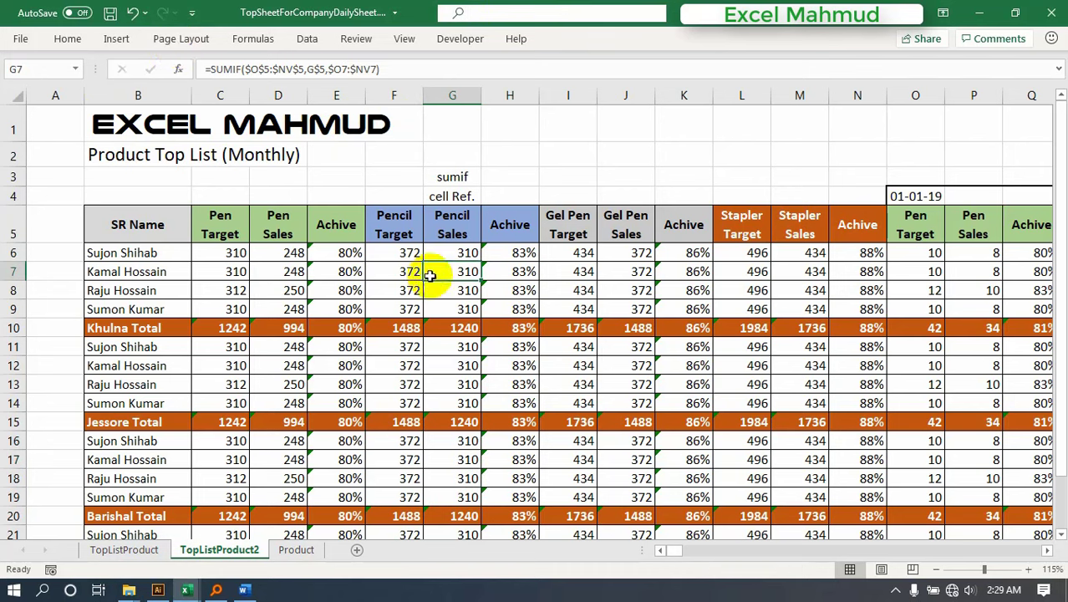
pyautogui.click(504, 13)
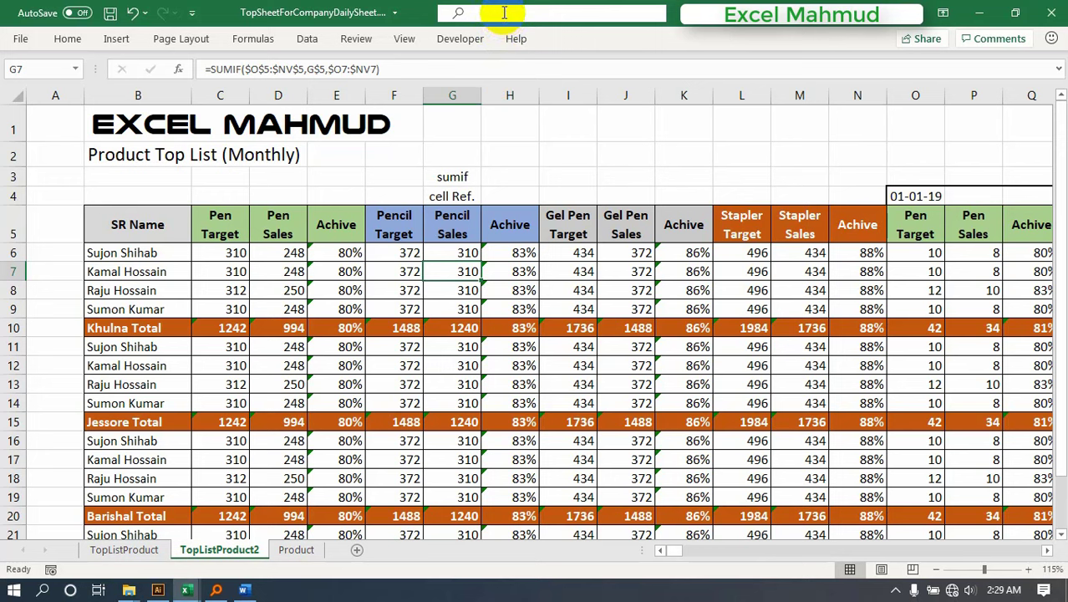
pyautogui.write('d')
pyautogui.write('ha')
pyautogui.write('rt')
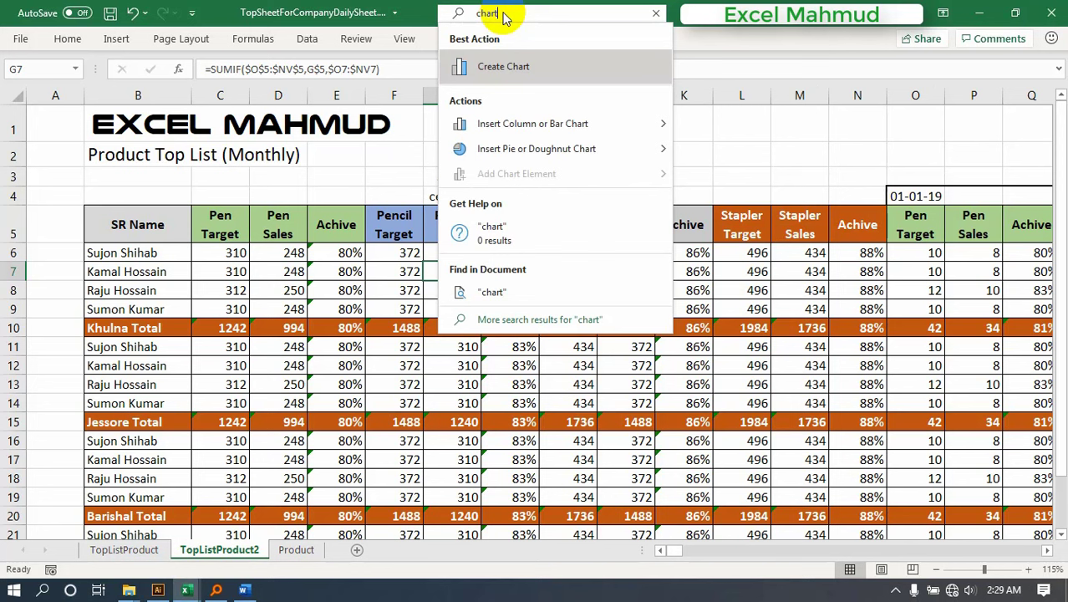
pyautogui.press('Escape')
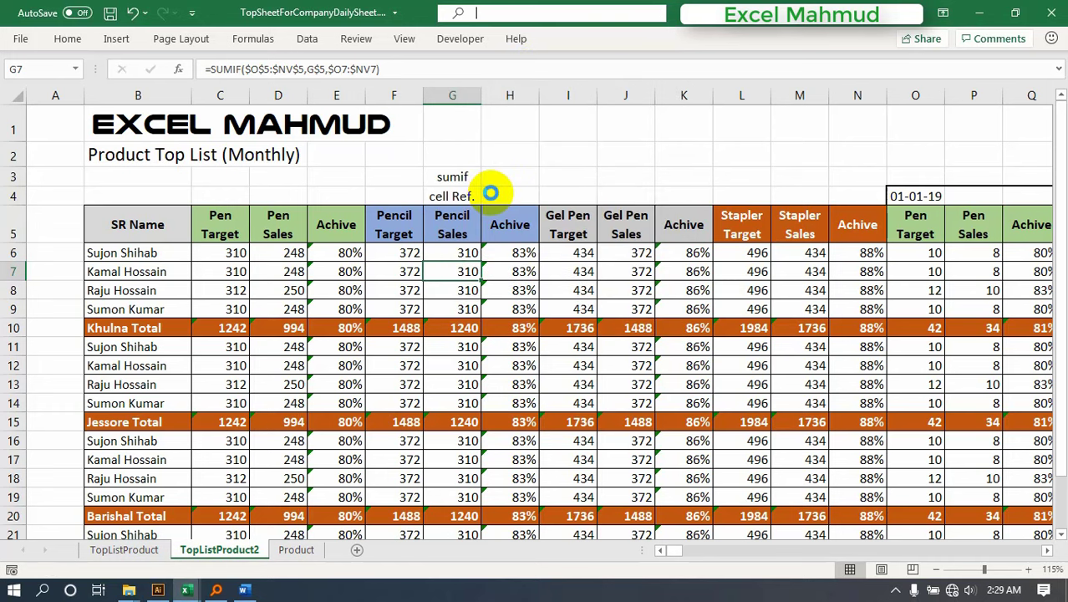
pyautogui.hotkey('alt', 'n')
pyautogui.press('r')
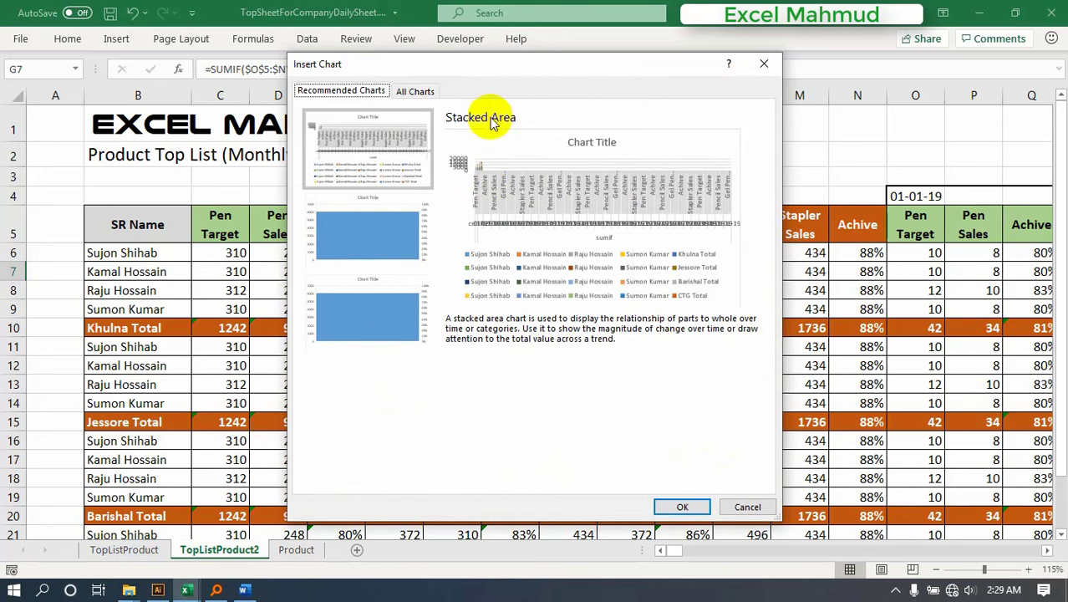
# Under All Charts, compare stacked column, 3-D column, filled map, bar of pie and doughnut, then pick 3-D Pie
pyautogui.click(425, 95)
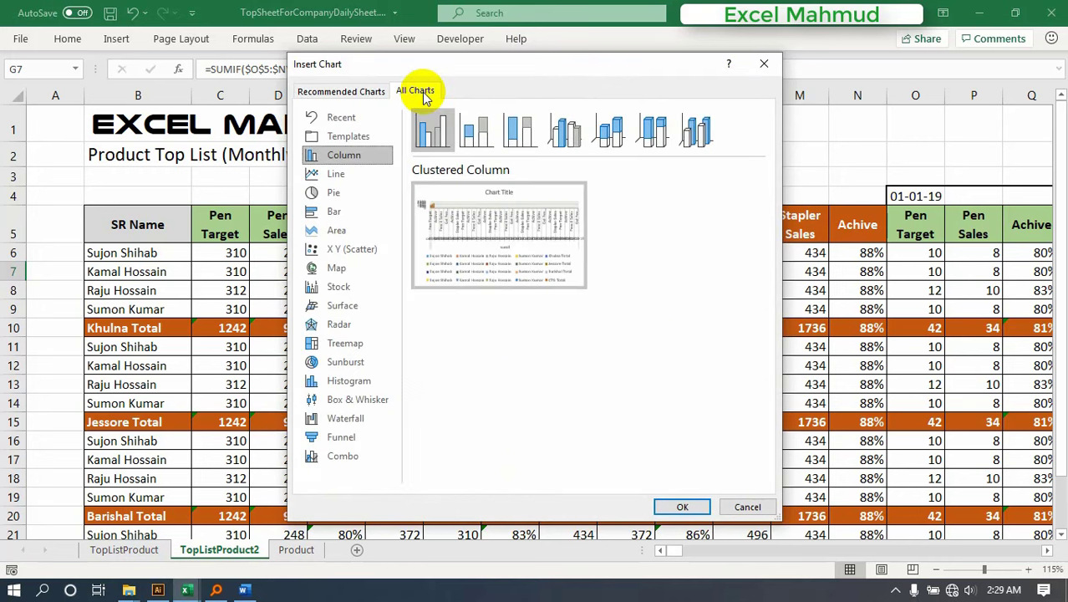
pyautogui.click(477, 133)
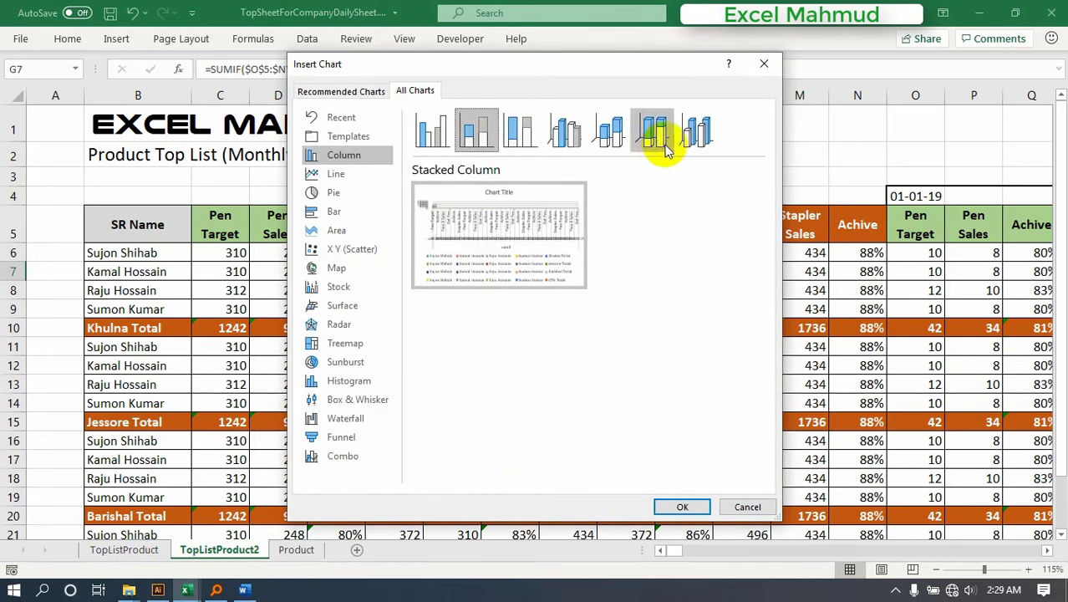
pyautogui.click(699, 134)
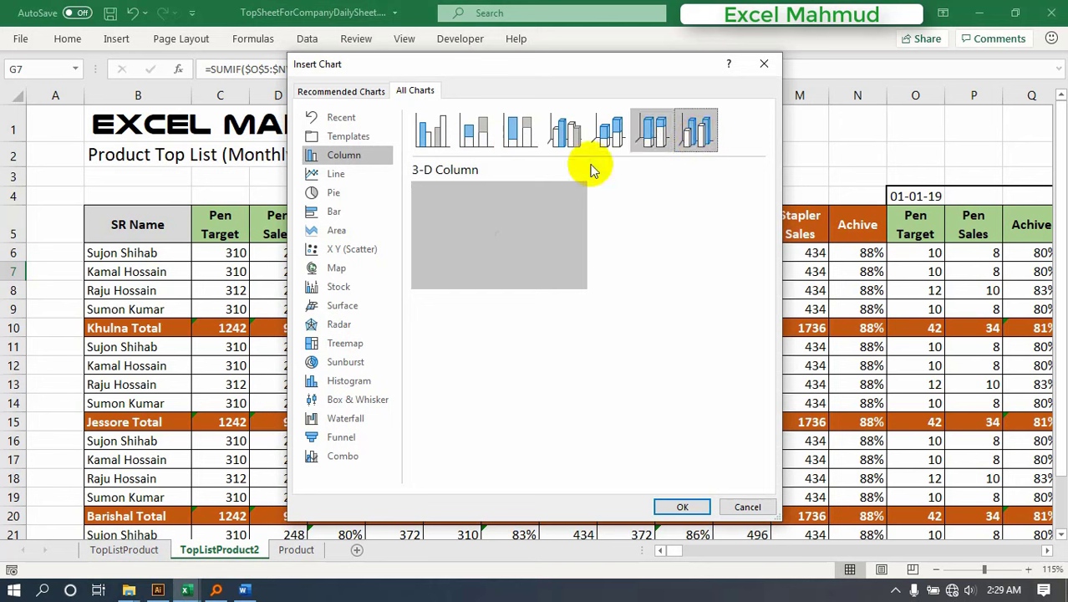
pyautogui.click(337, 264)
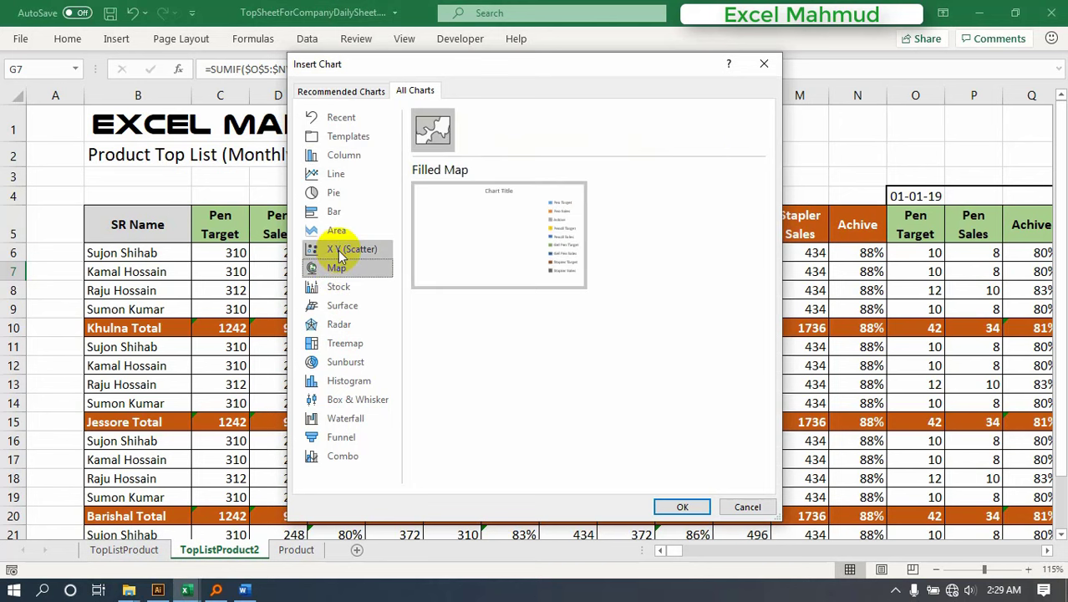
pyautogui.click(332, 196)
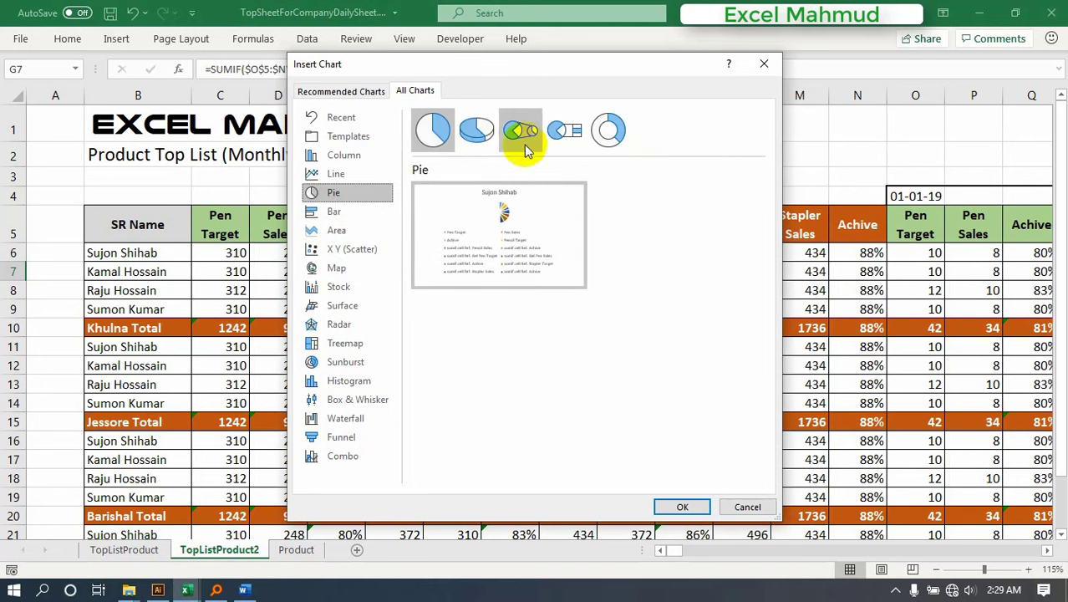
pyautogui.click(478, 133)
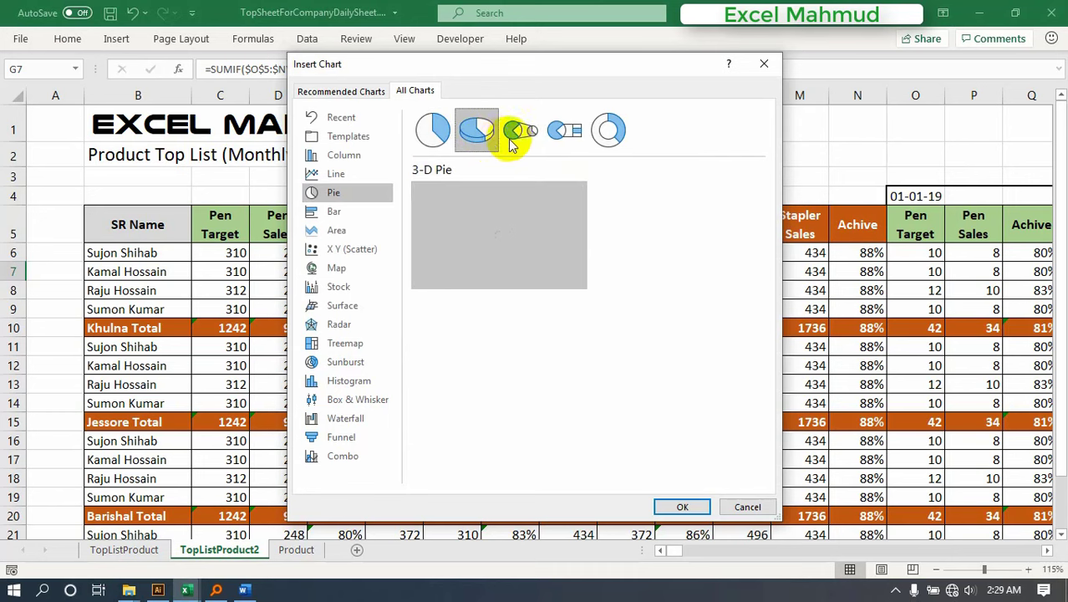
pyautogui.click(566, 132)
pyautogui.click(609, 134)
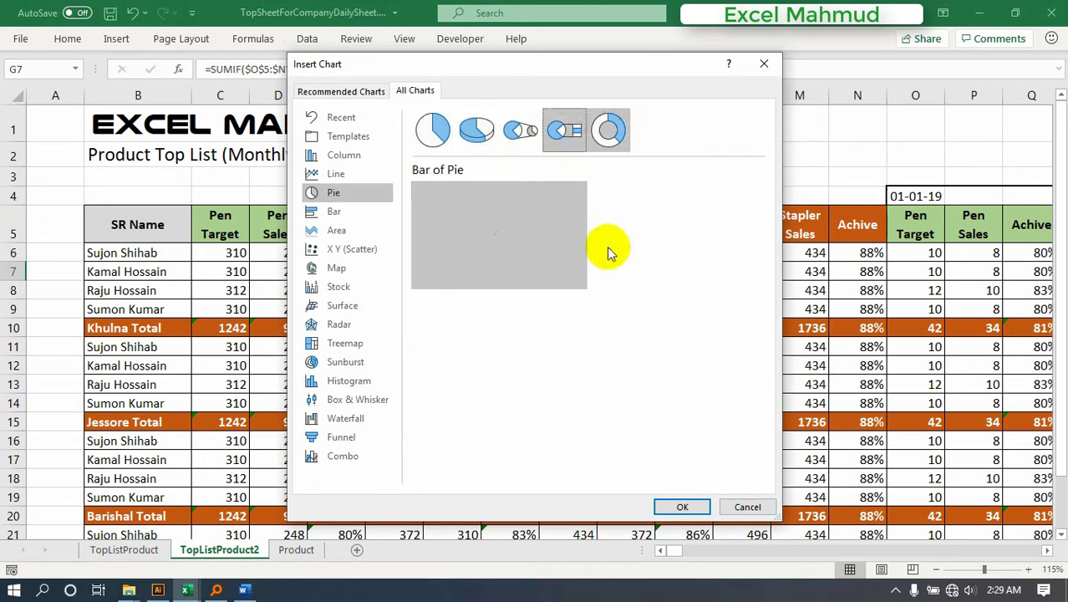
pyautogui.click(477, 134)
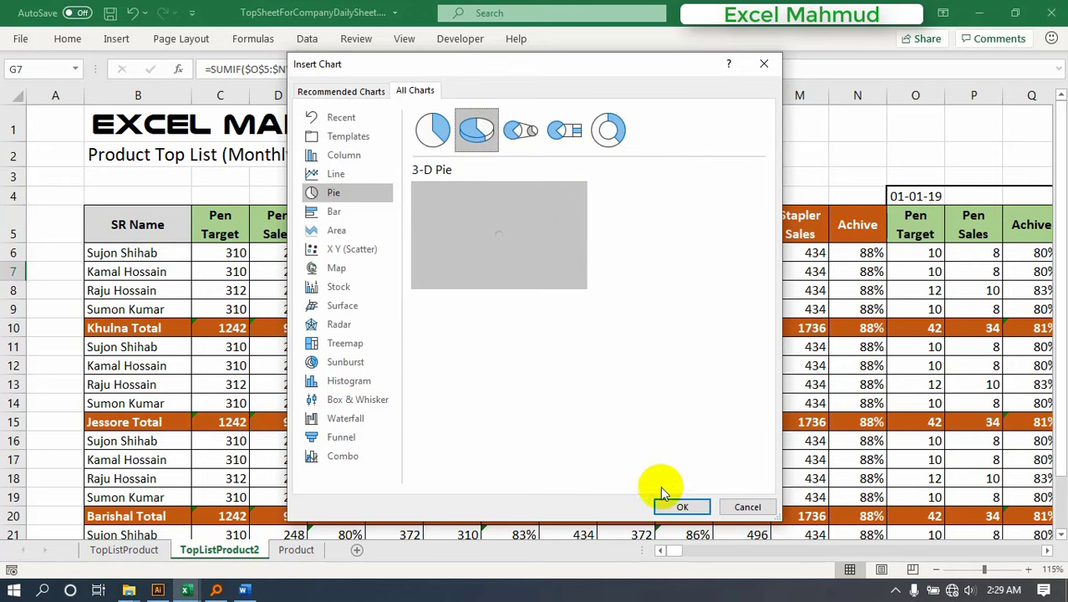
# Insert the 3-D pie chart, drag it aside, then delete it
pyautogui.click(675, 506)
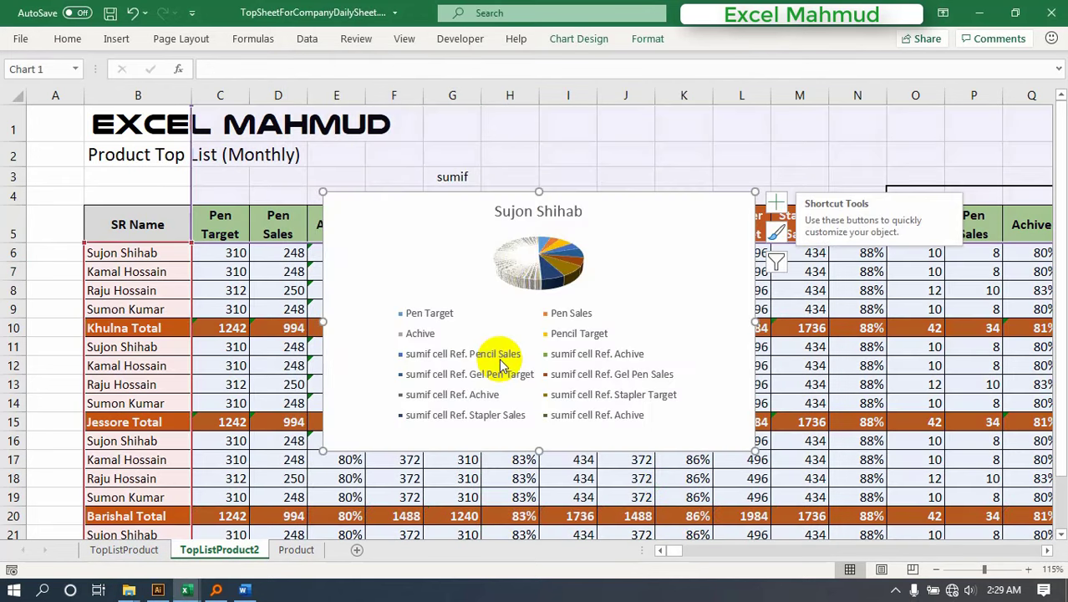
pyautogui.moveTo(460, 216); pyautogui.dragTo(517, 219)
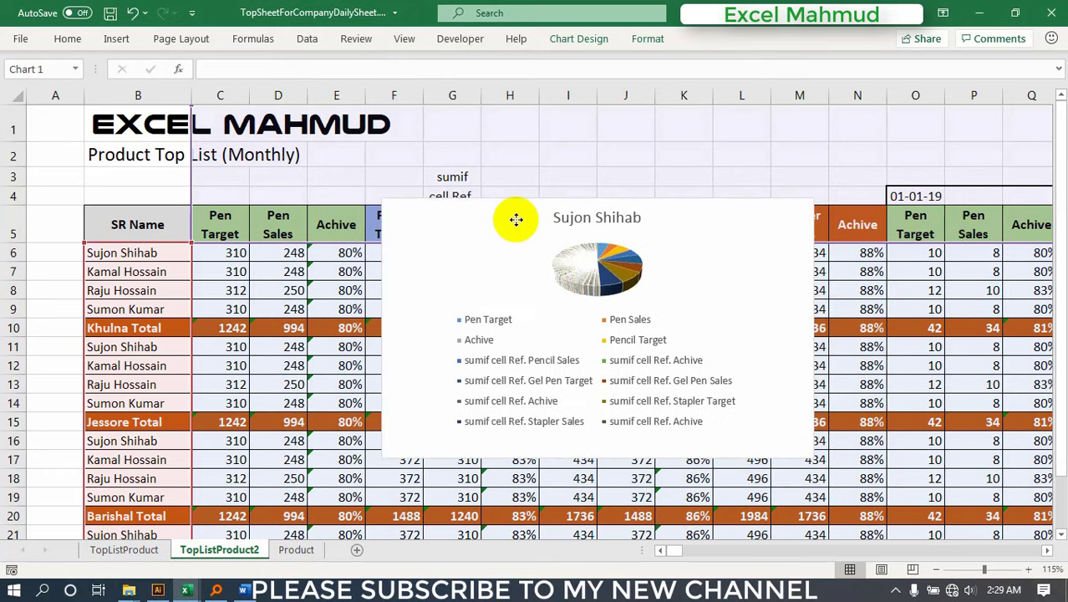
pyautogui.press('Delete')
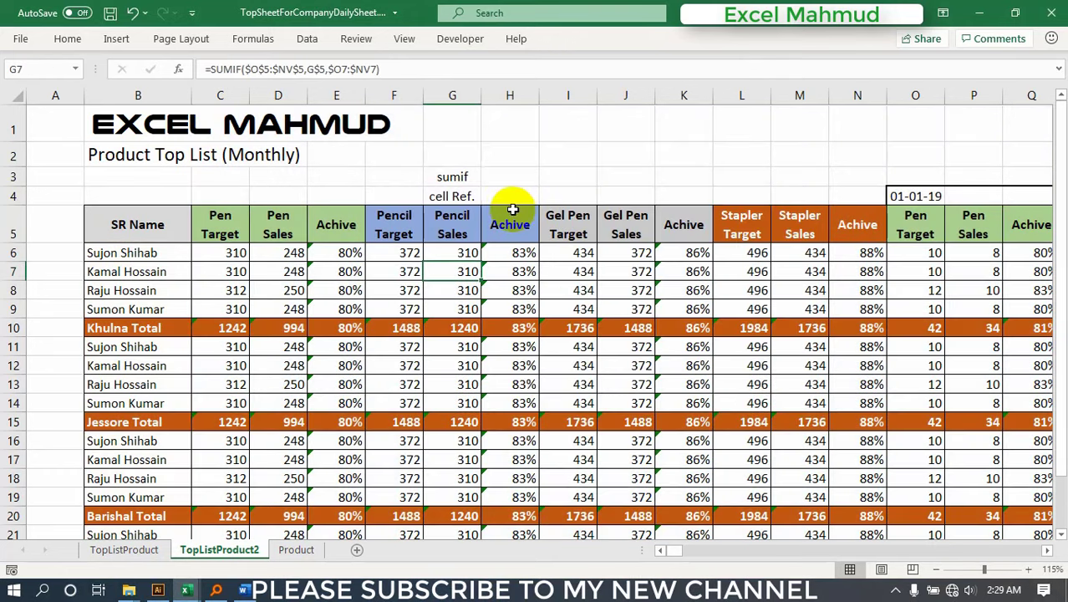
# Scroll below the table and select the empty cell D27
pyautogui.scroll(-3, 510, 209)
pyautogui.scroll(3, 505, 205)
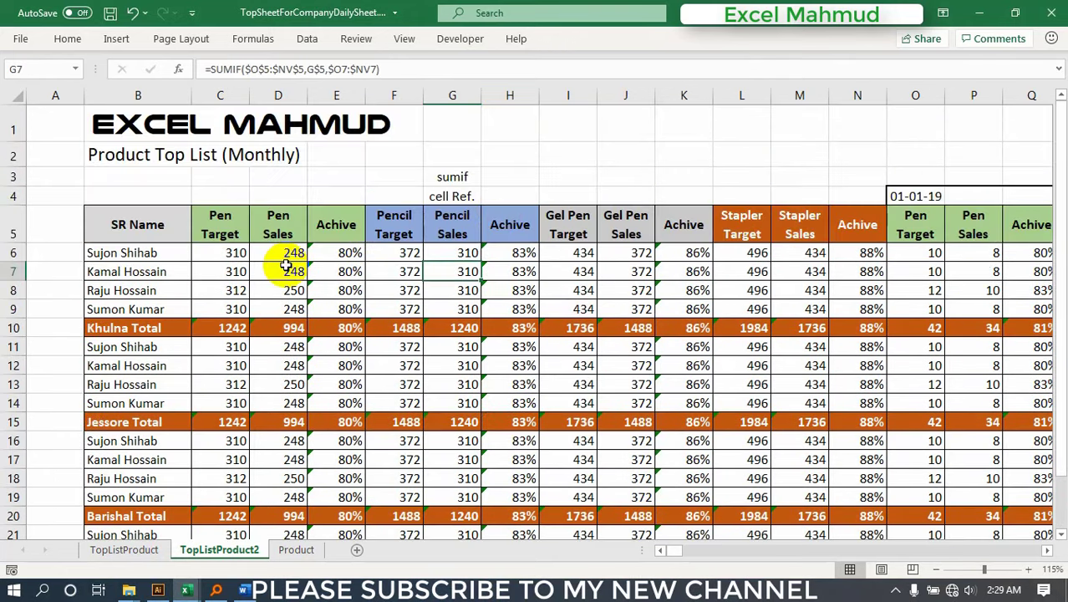
pyautogui.scroll(-3, 284, 269)
pyautogui.click(289, 435)
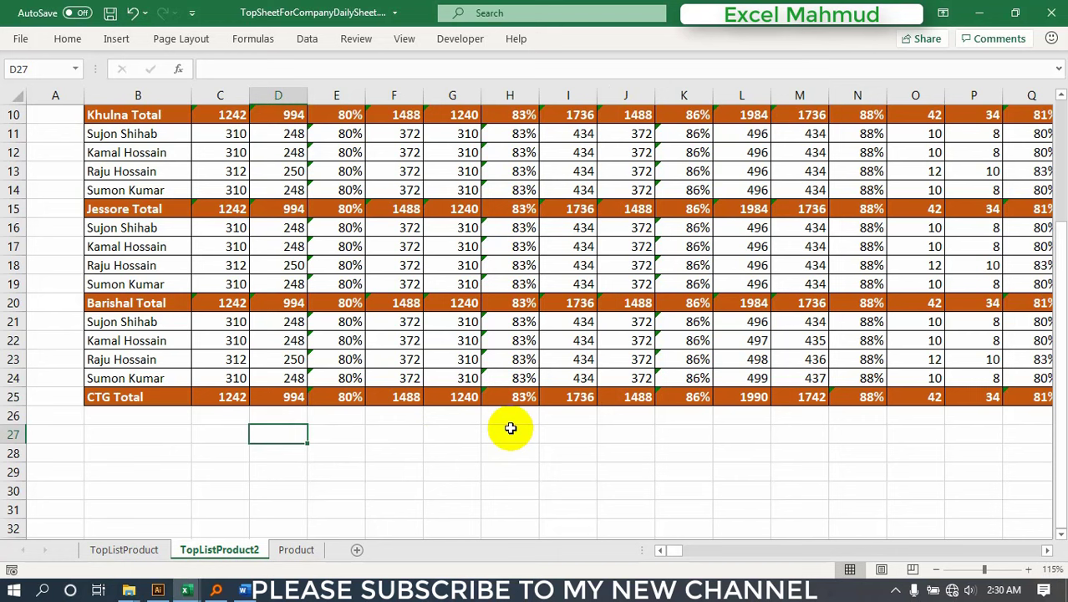
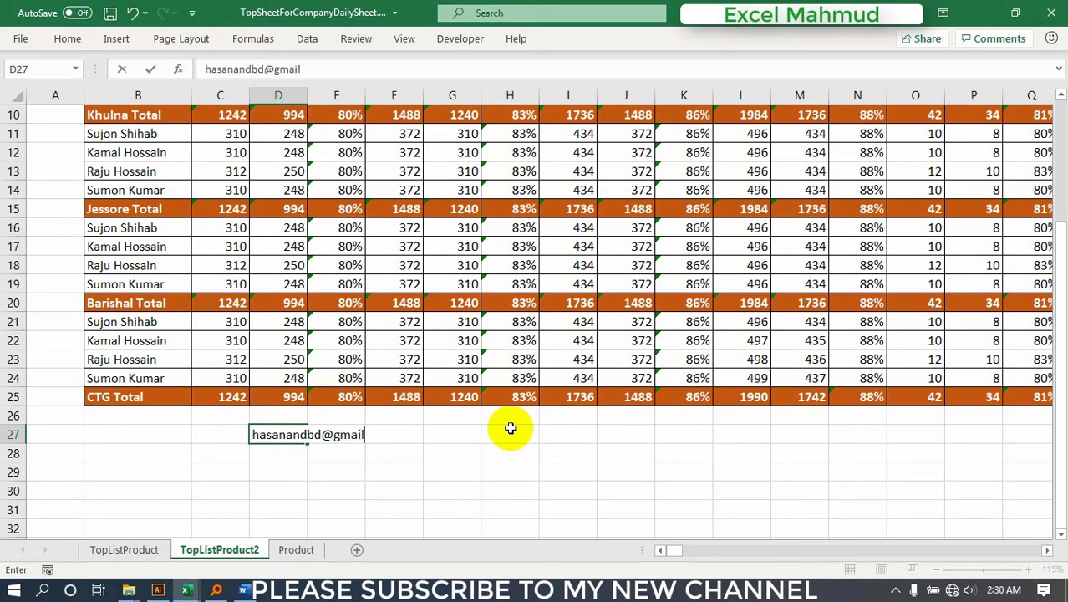
# Enter a contact e-mail address in D27, 'Cell: GP' in D28 and 'Airtel:' in D29
pyautogui.press('Return')
pyautogui.write('Ce')
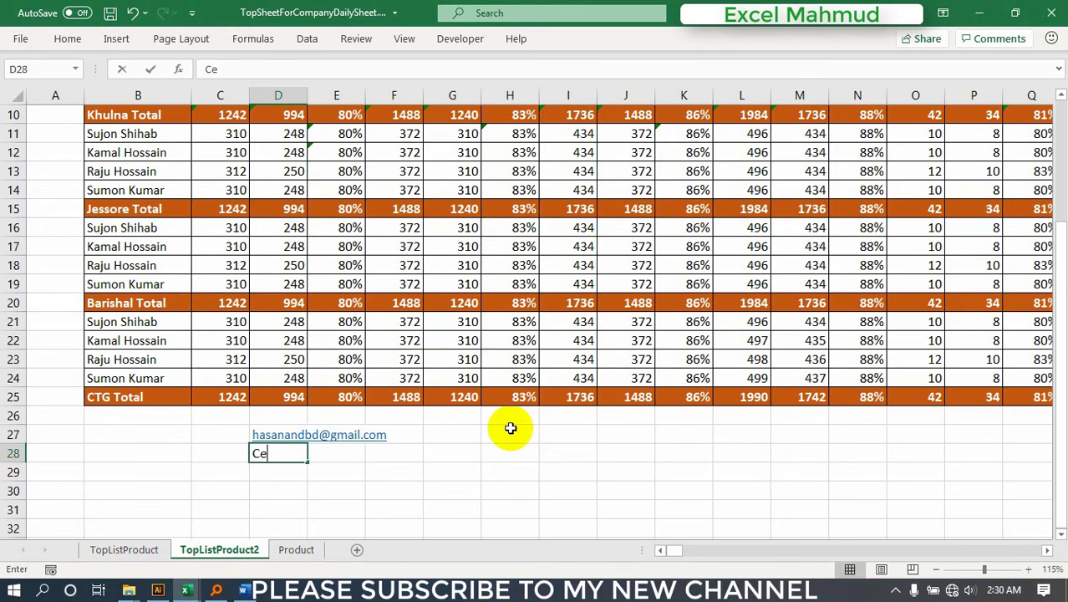
pyautogui.write('ll: G')
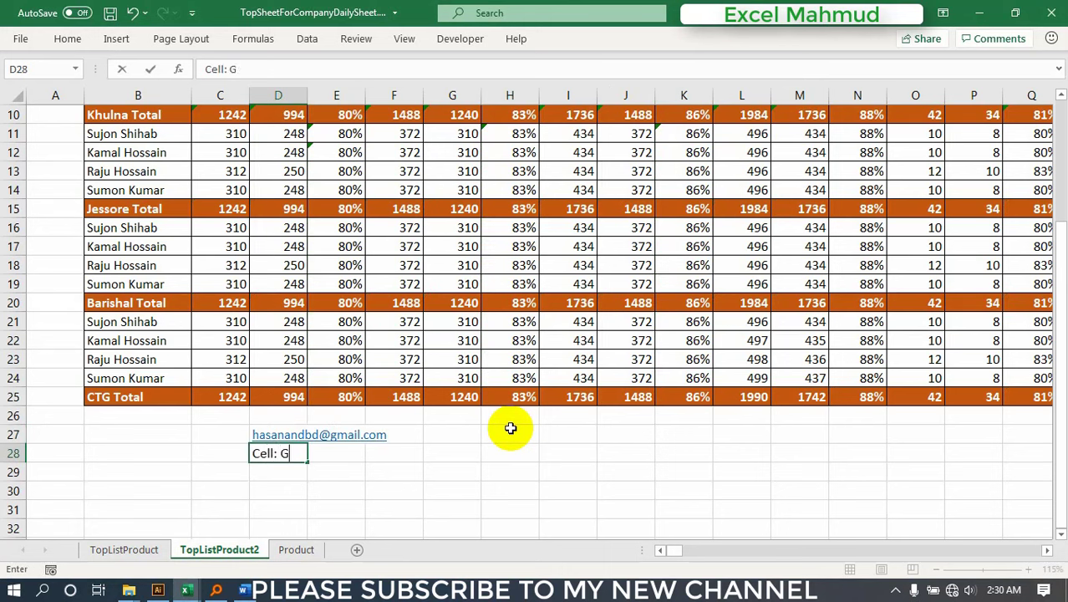
pyautogui.write('P')
pyautogui.press('Return')
pyautogui.write('A')
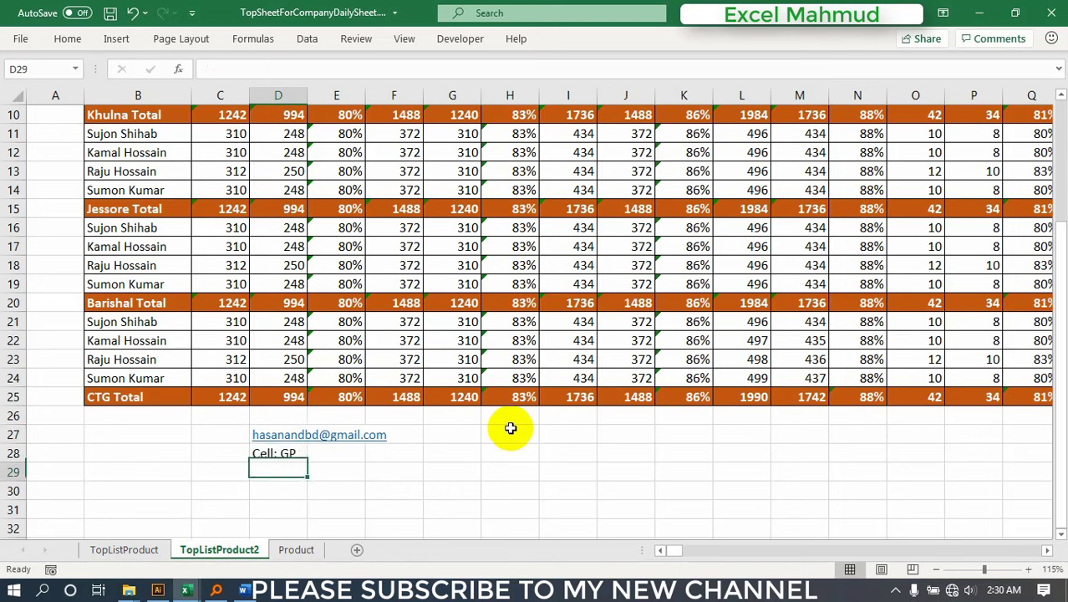
pyautogui.write('irtel')
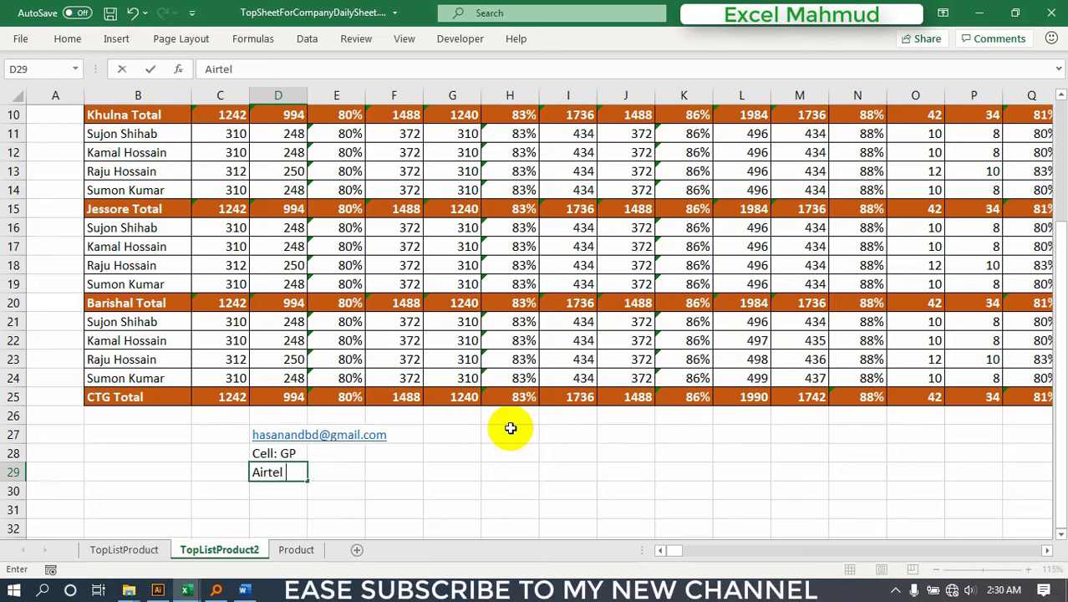
pyautogui.write(':')
pyautogui.press('Return')
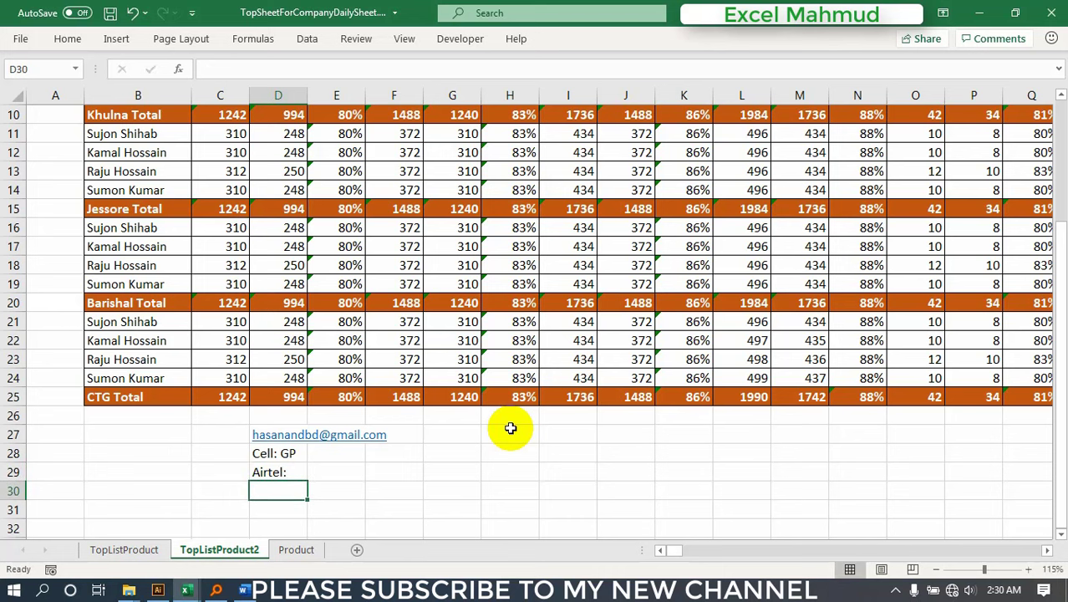